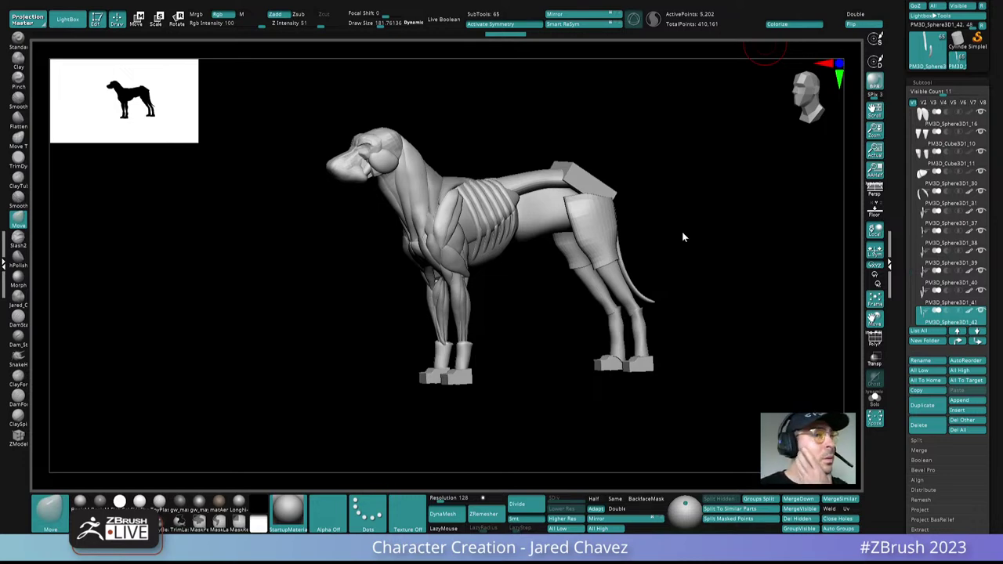
Step: Examine the dog anatomy model from the side and front, and look through its subtool list
left_click_drag(682, 233, 695, 213)
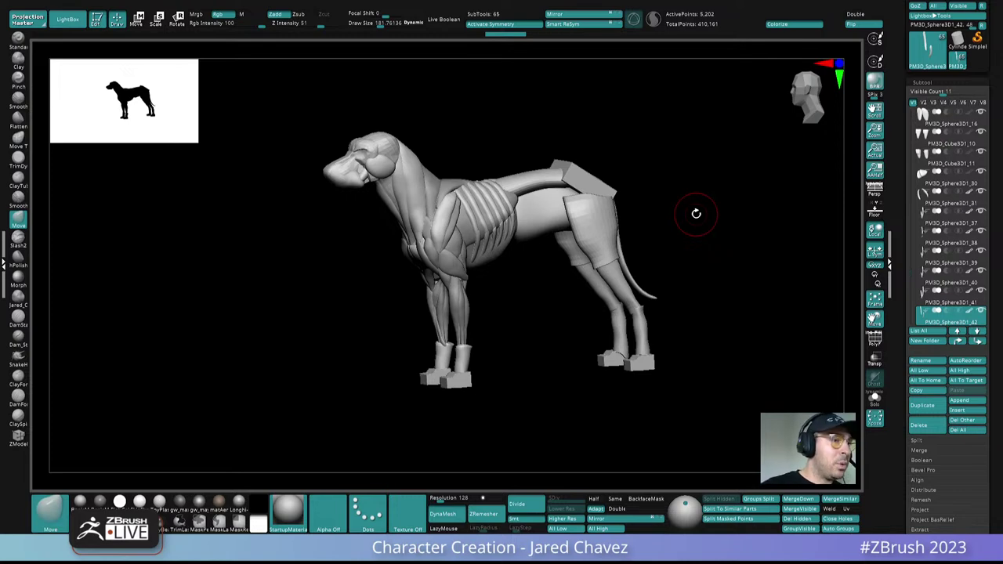
left_click_drag(696, 213, 714, 218)
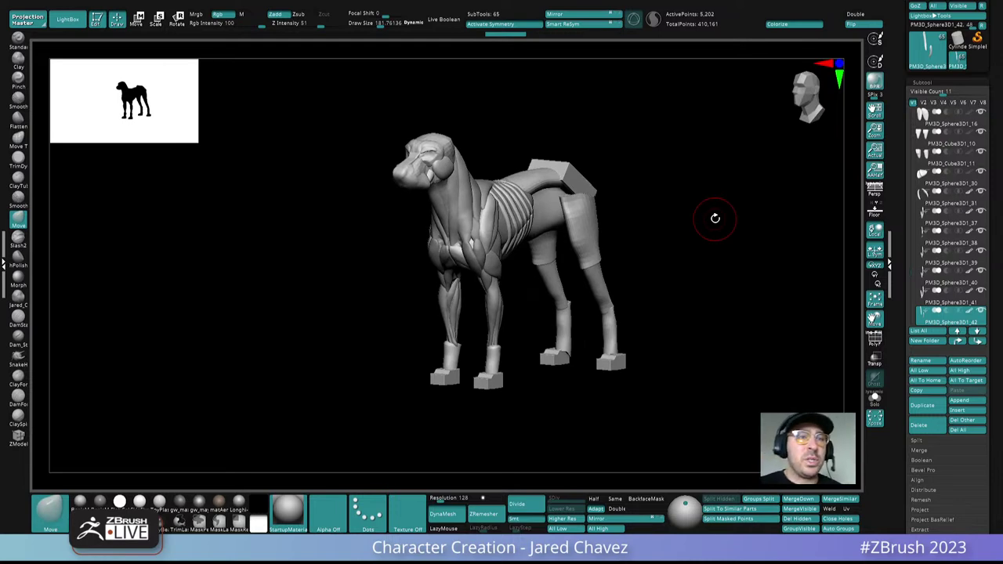
left_click_drag(714, 218, 700, 277)
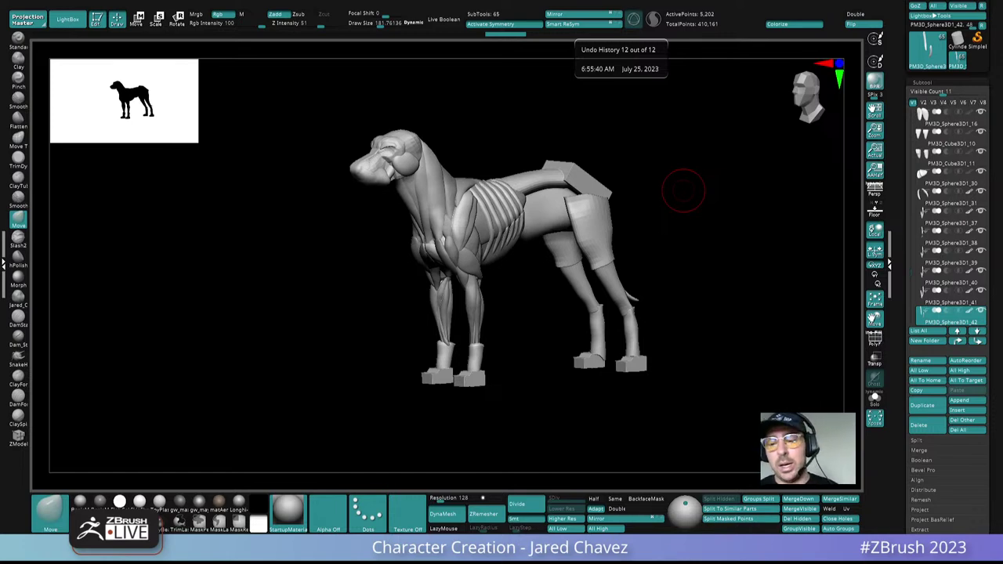
left_click_drag(683, 190, 682, 253, "shift")
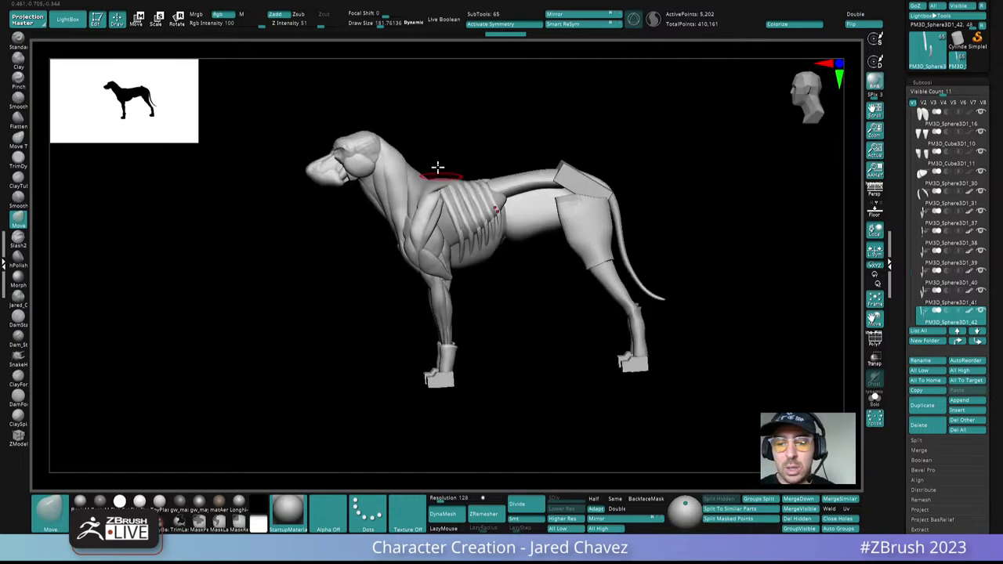
left_click_drag(487, 291, 474, 273)
left_click_drag(564, 138, 571, 224)
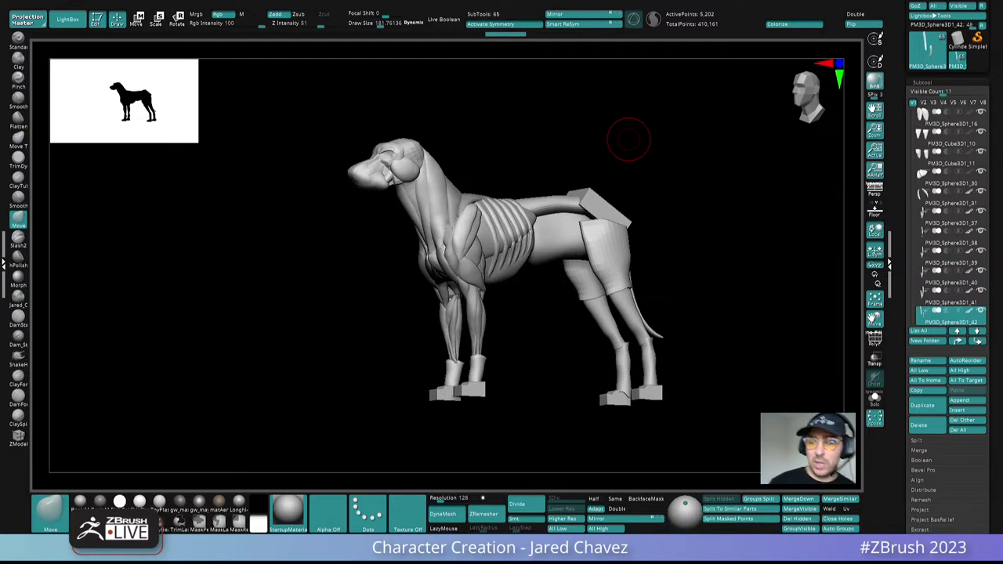
left_click_drag(915, 273, 913, 92)
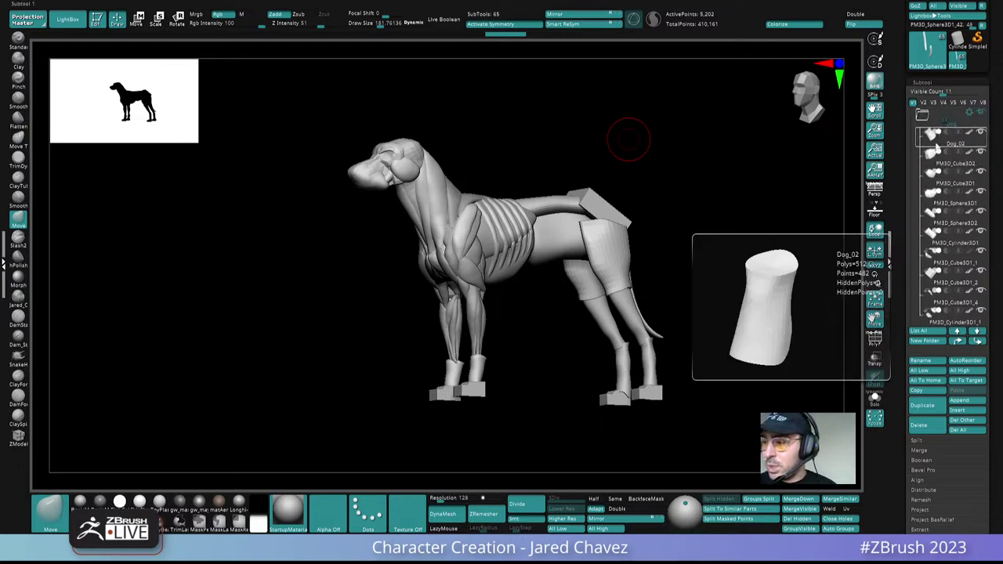
mouse_move(927, 166)
left_click_drag(686, 196, 603, 229)
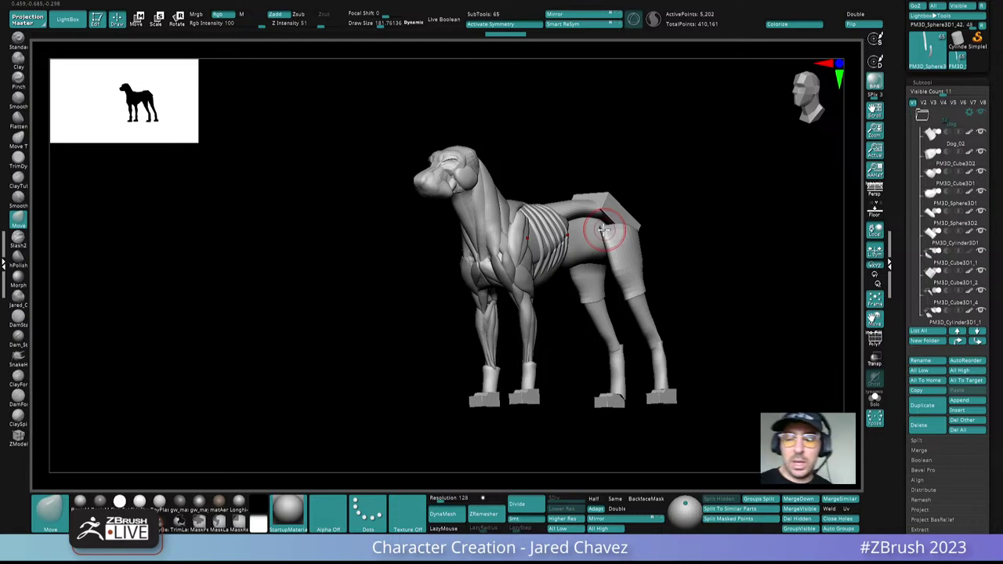
left_click_drag(674, 192, 616, 171)
left_click_drag(391, 177, 463, 215)
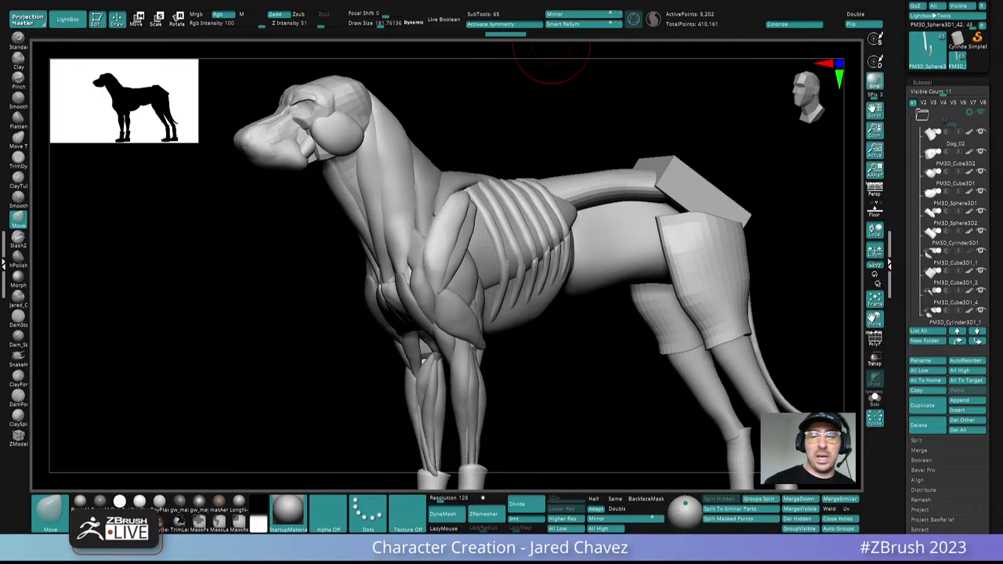
left_click_drag(386, 142, 542, 151)
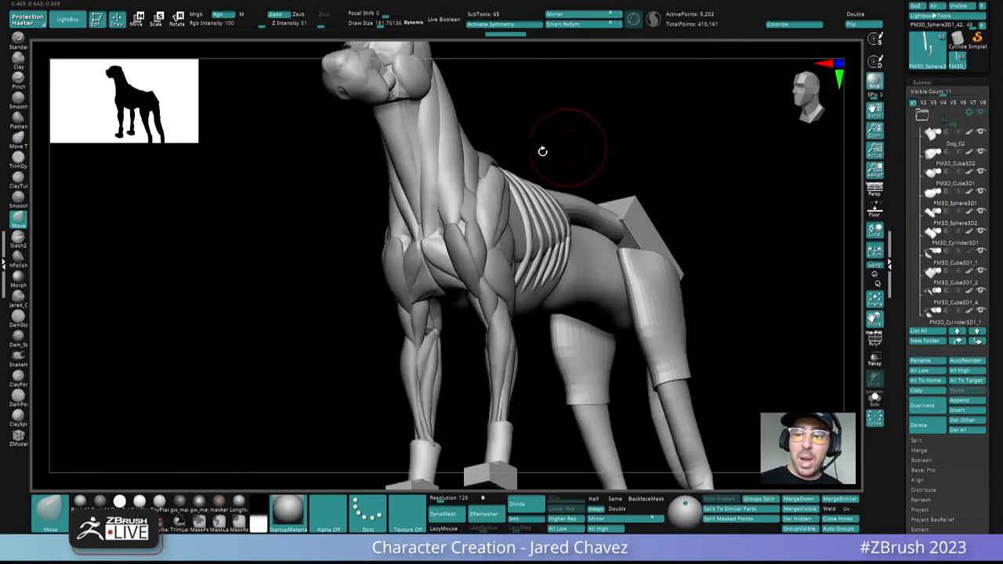
Step: Send the side neck muscle subtools PM3D_Sphere3D1_7 and PM3D_Sphere3D1_9 to the end of the subtool list
right_click_drag(427, 141, 448, 219, "alt")
right_click_drag(423, 164, 500, 239, "alt")
left_click(403, 302, "alt")
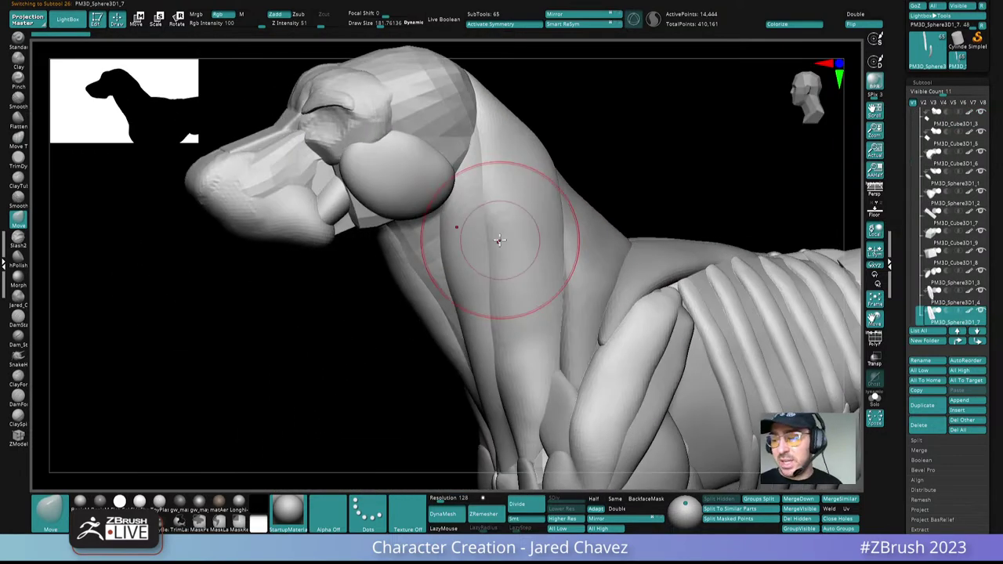
left_click(975, 342)
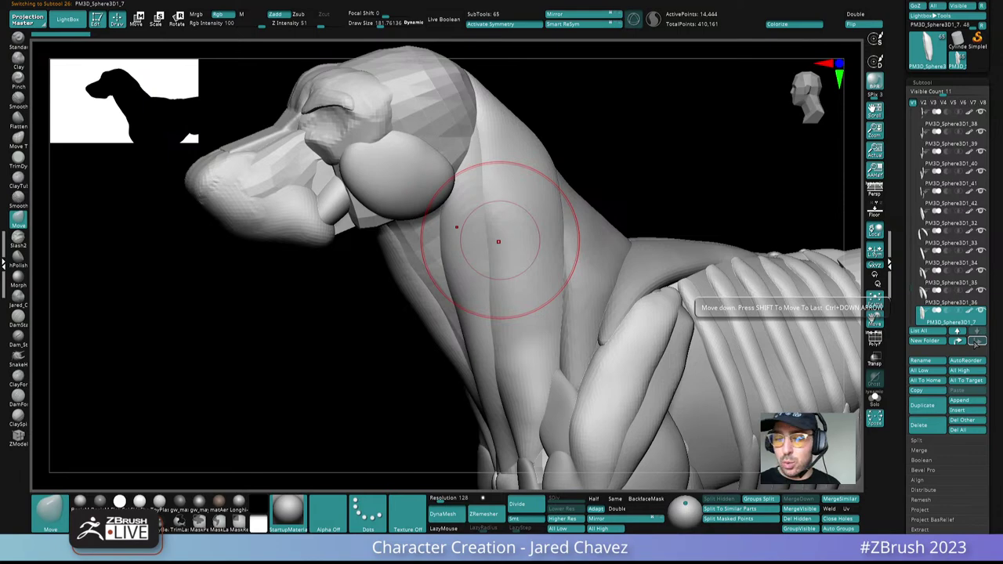
mouse_move(500, 241)
right_mouse_down()
mouse_move(551, 266)
mouse_move(578, 252)
right_mouse_up()
left_click(592, 247, "alt")
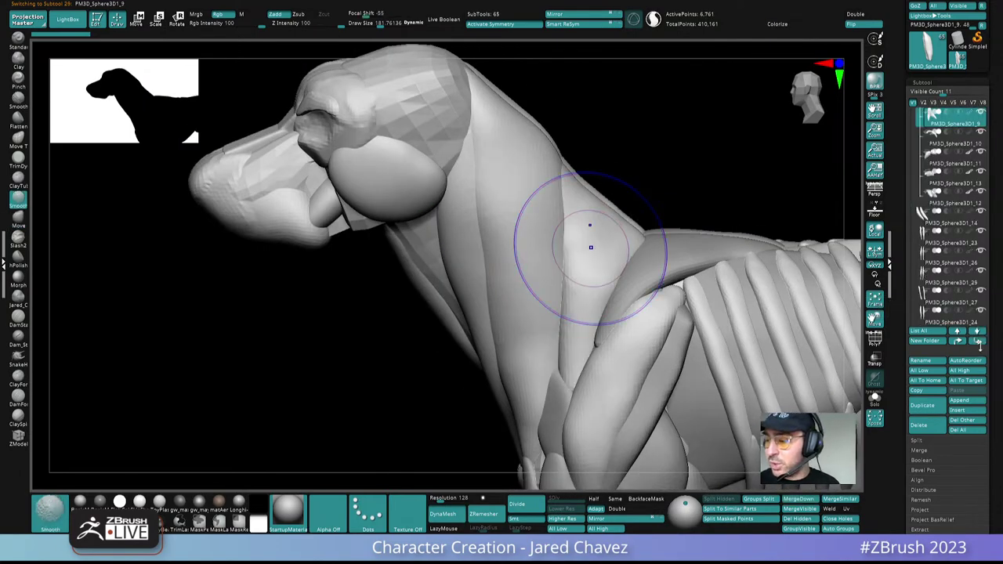
left_click(978, 342)
left_click(923, 299)
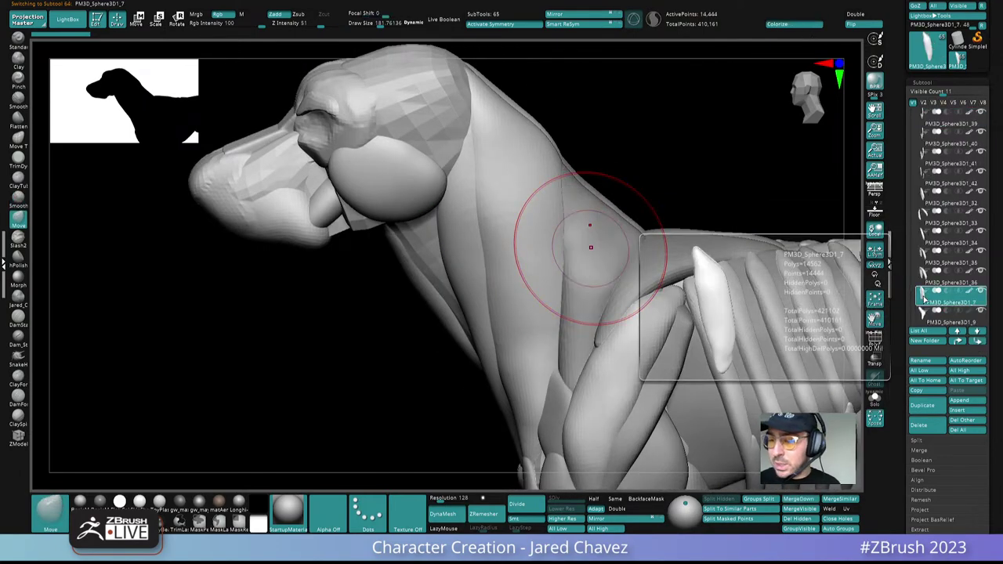
Step: Select the cylindrical throat form Dog_02 beneath the jaw and send it to the end of the subtool list
right_click_drag(627, 352, 559, 279, "alt")
right_click_drag(666, 273, 544, 257, "ctrl")
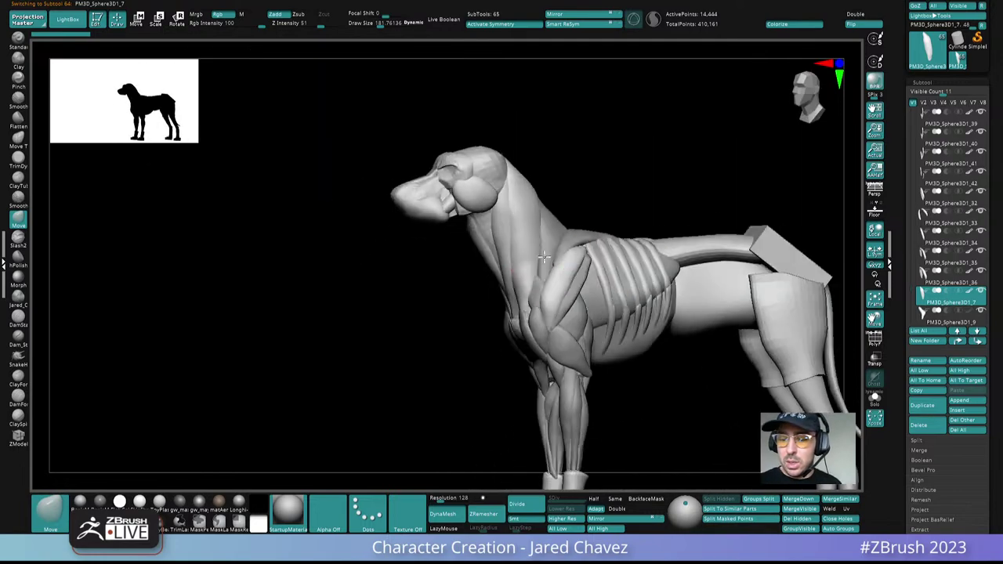
left_click_drag(543, 257, 535, 256)
right_click_drag(535, 256, 580, 252)
right_click_drag(470, 215, 473, 228, "ctrl")
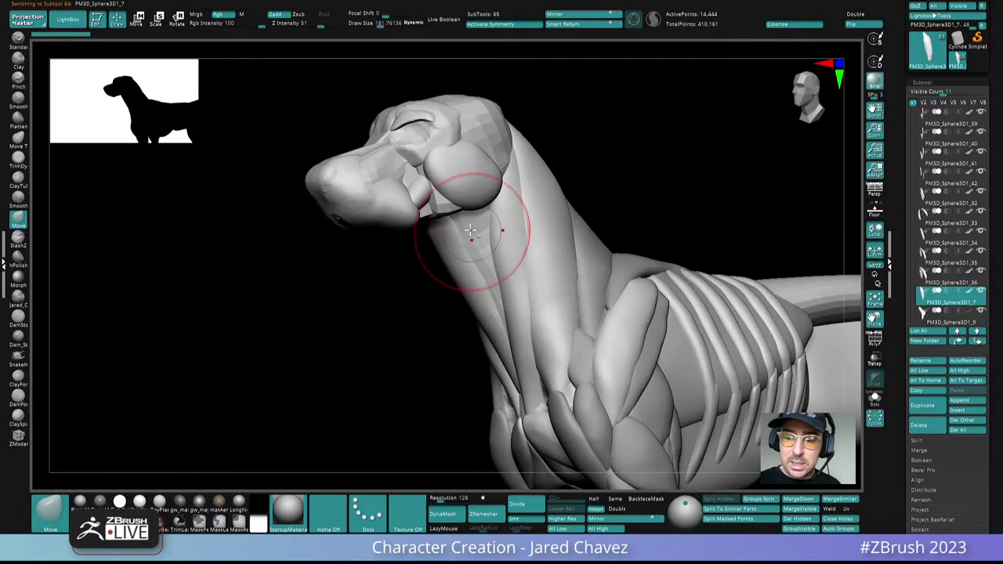
left_click(472, 228, "alt")
left_click(977, 341, "shift")
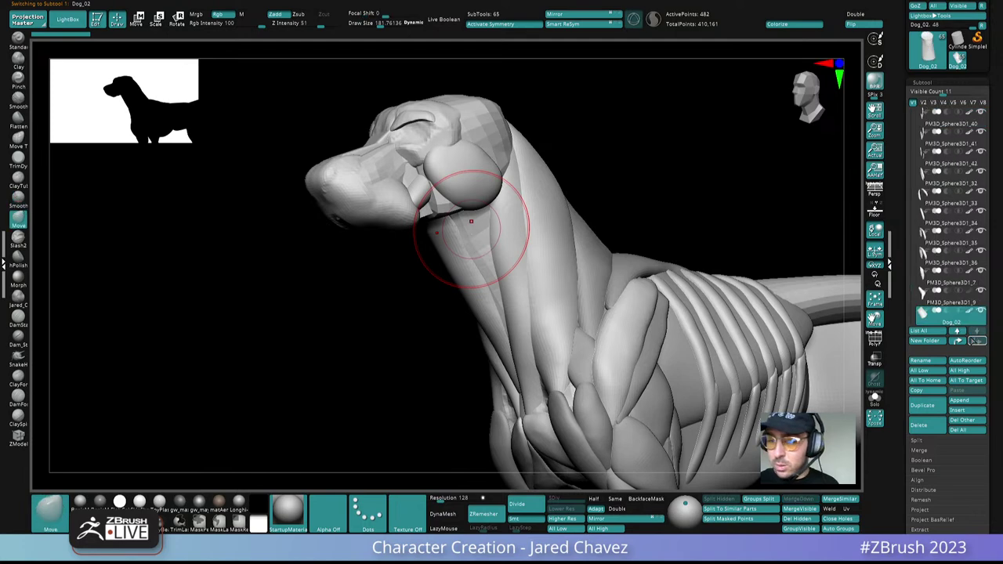
Step: Select the long front neck muscle PM3D_Sphere3D1_5 and send it to the end of the subtool list
right_click_drag(392, 301, 462, 272)
left_click(466, 283, "alt")
right_click_drag(636, 290, 542, 332)
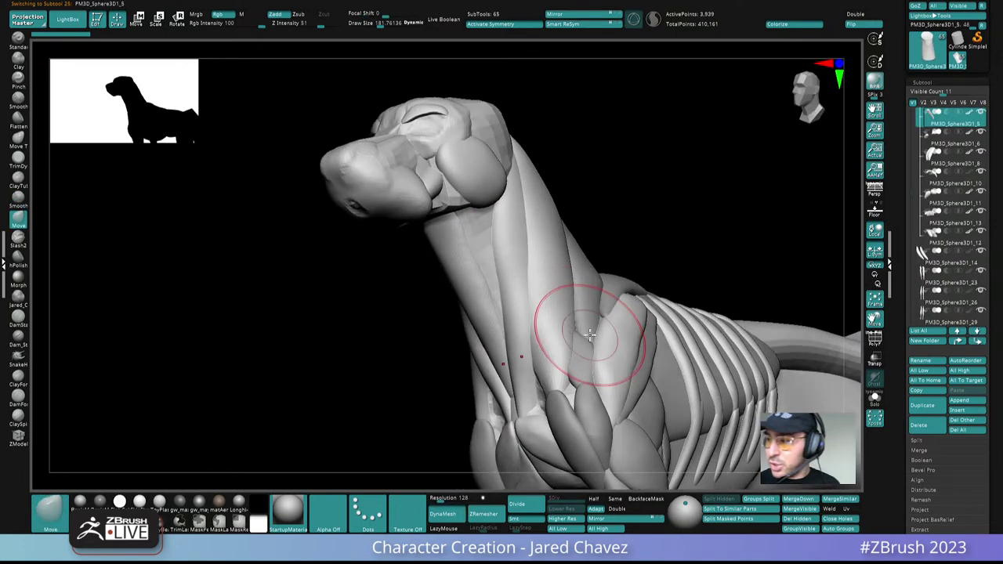
left_click(977, 342)
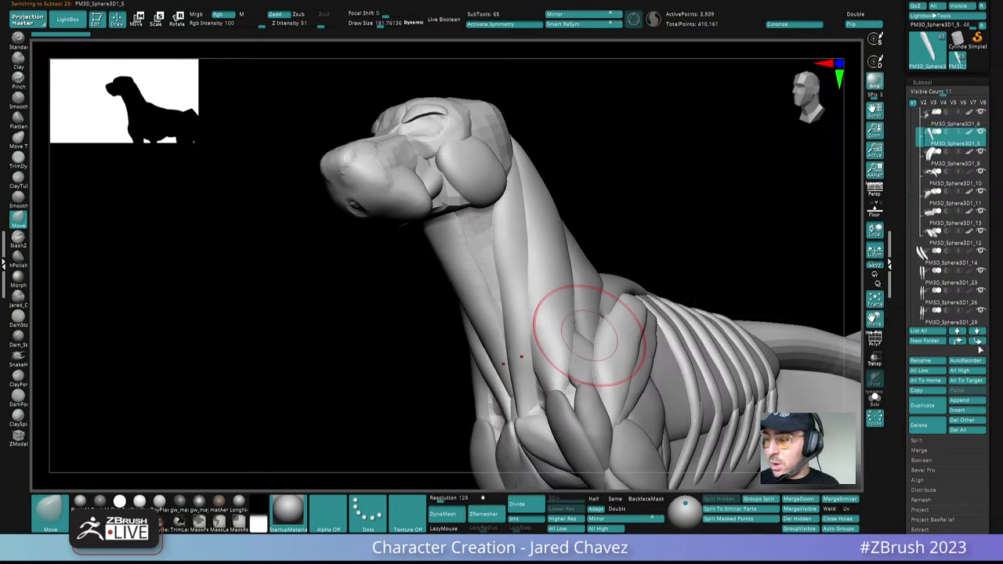
left_click(977, 342, "shift")
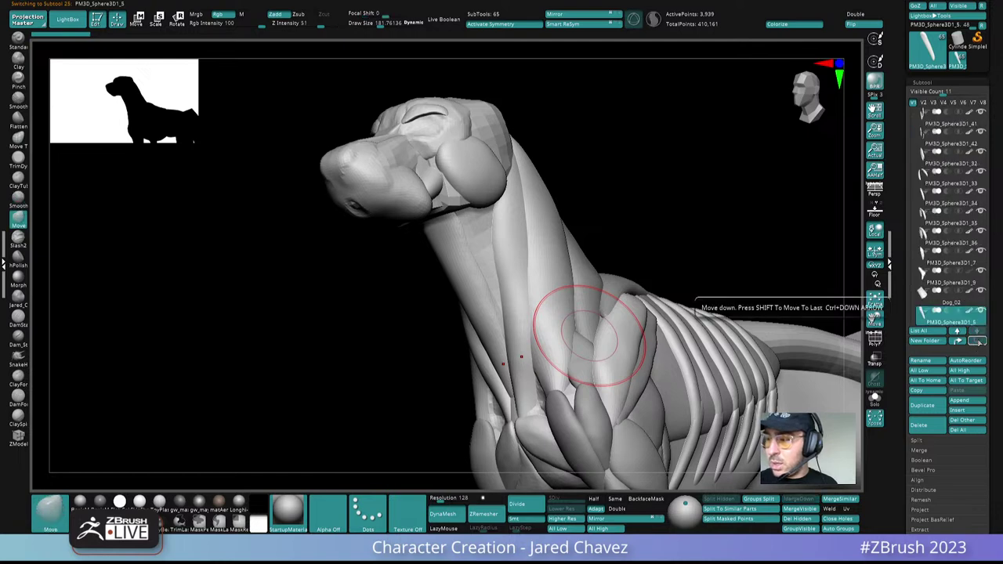
Step: Isolate the neck muscle PM3D_Sphere3D1_7 to inspect it and show the full model again
left_click(504, 316, "alt")
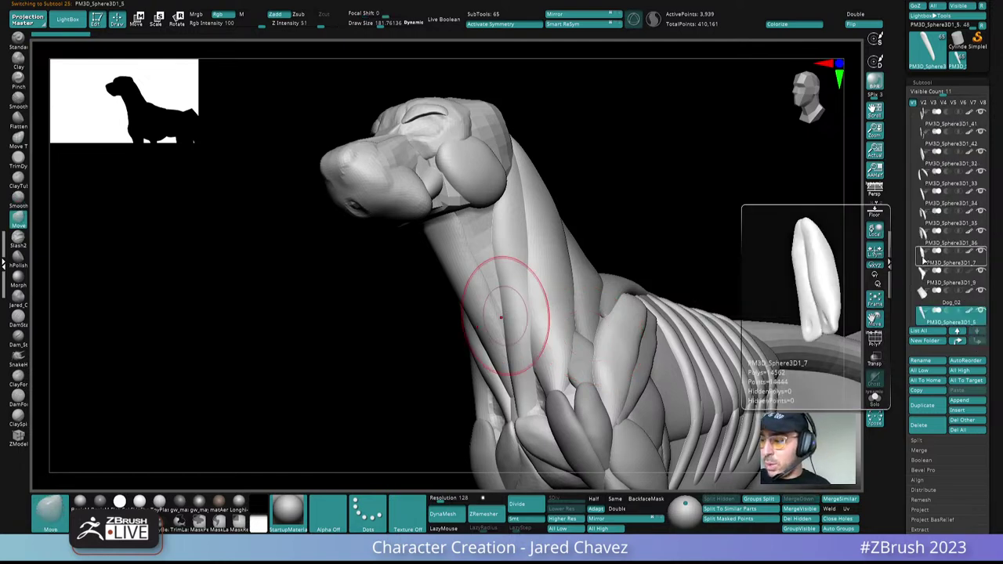
right_click_drag(625, 315, 600, 340)
left_click(875, 398)
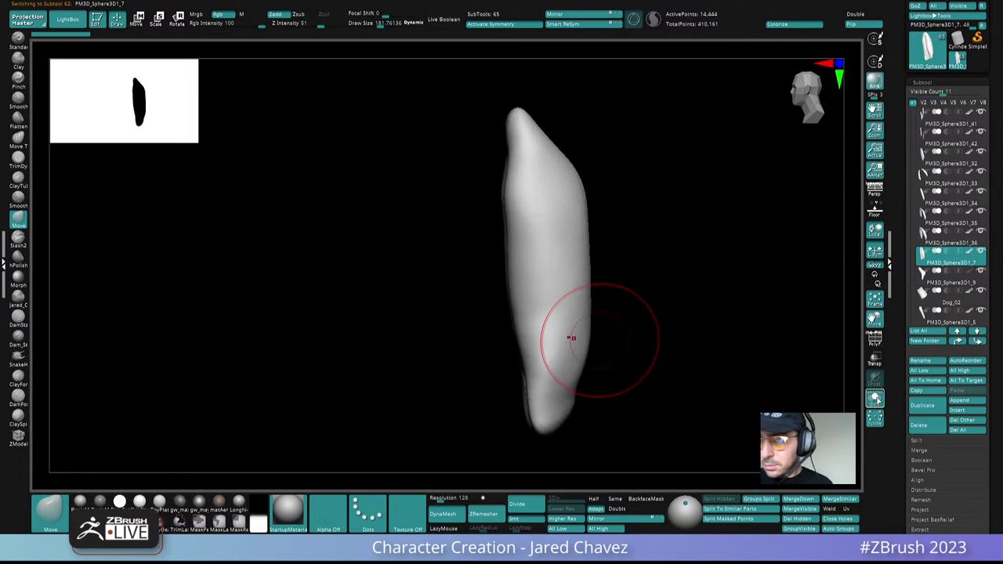
left_click(875, 399)
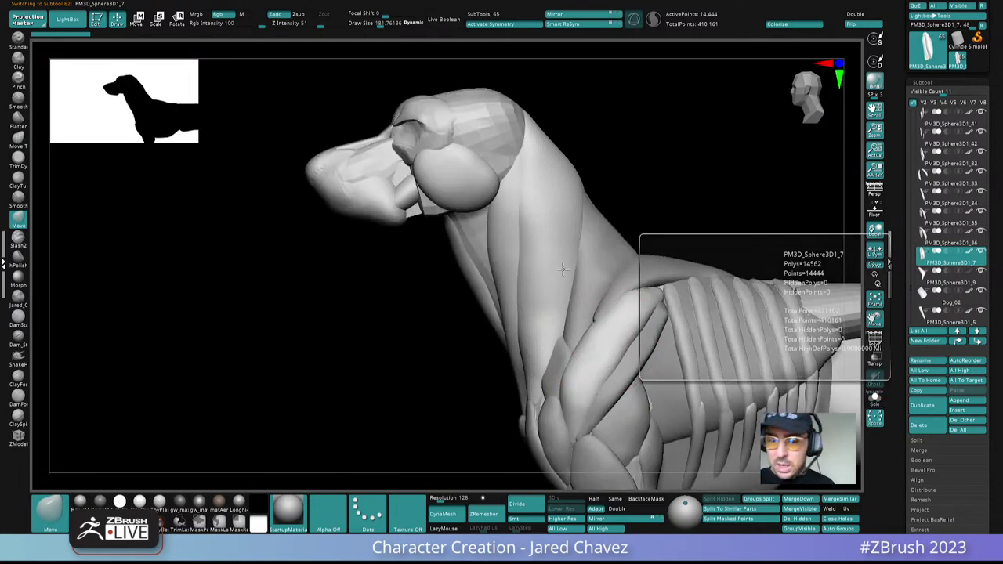
Step: Send the cranium PM3D_Cube3D2 and the round cheek muscle PM3D_Sphere3D1_1 to the end of the subtool list
right_click_drag(549, 256, 578, 255)
left_click(495, 129, "alt")
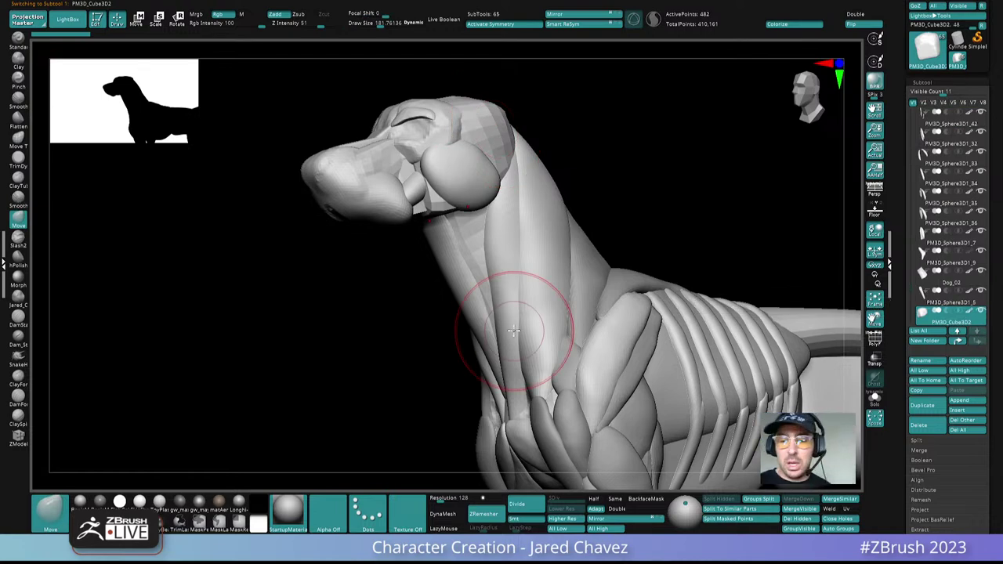
right_click_drag(513, 329, 483, 196)
left_click(459, 183, "alt")
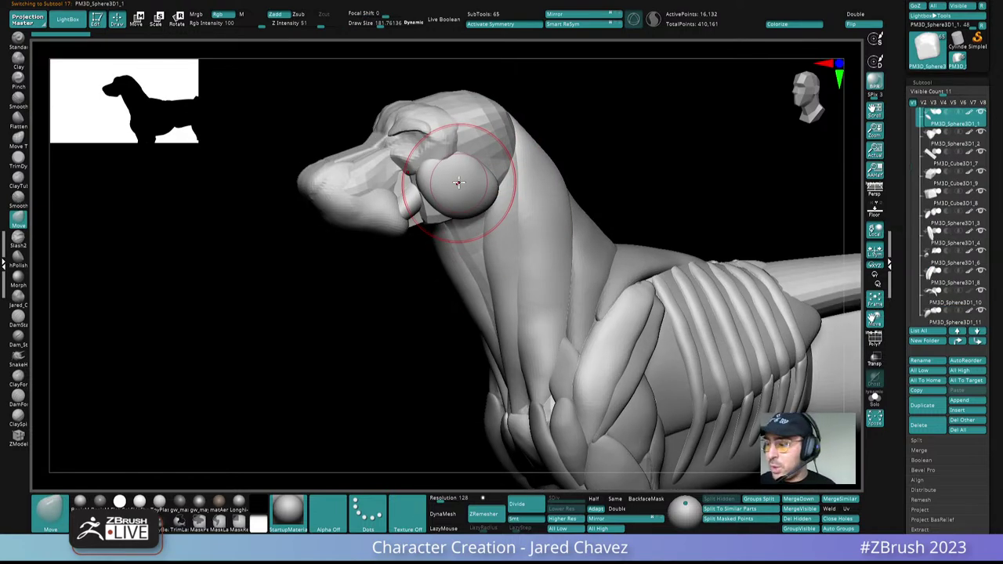
left_click(977, 341, "shift")
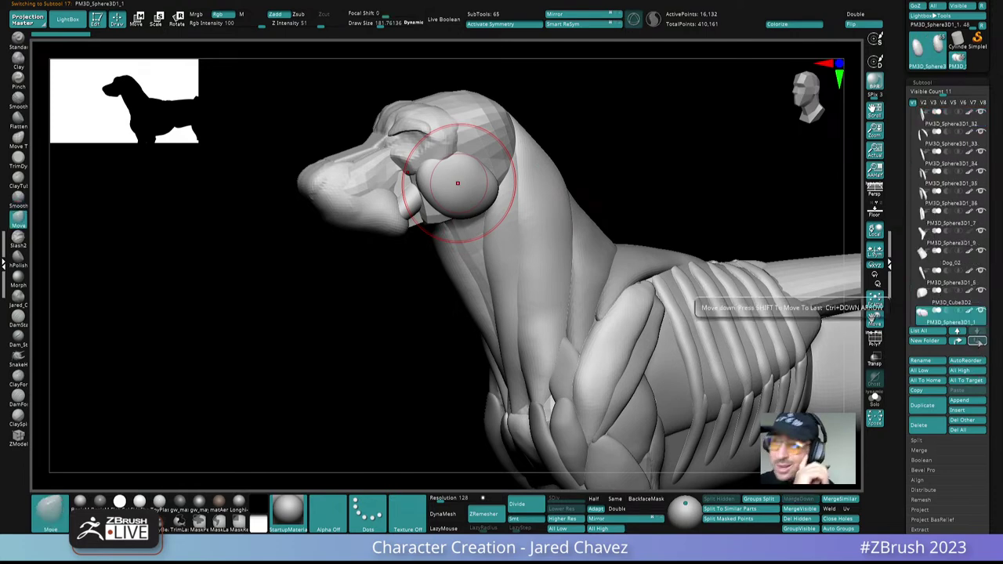
Step: Select the small jaw form PM3D_Sphere3D1_3 between the muzzle and cheek and send it to the end of the subtool list
right_click_drag(447, 129, 477, 222)
left_click(427, 248, "alt")
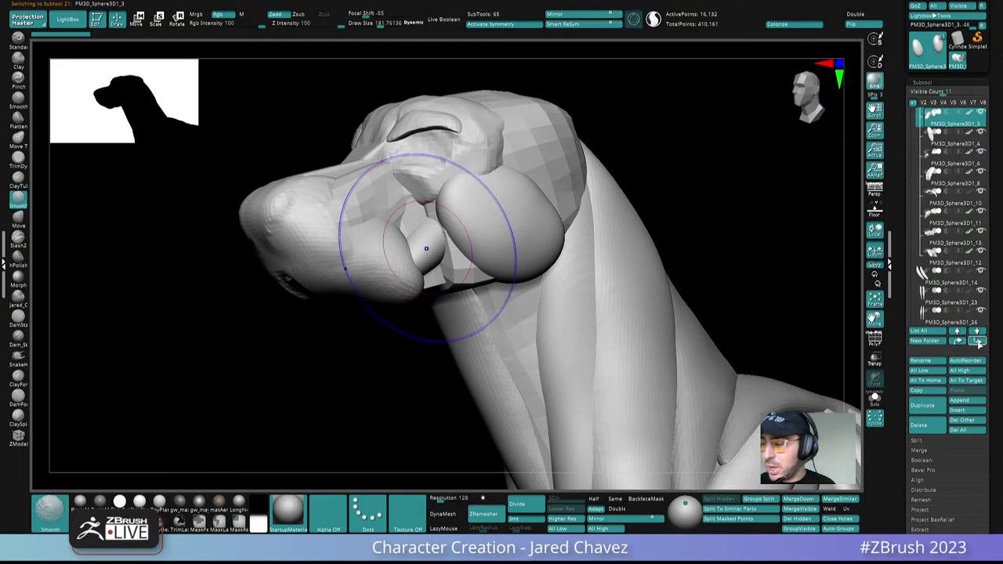
left_click(976, 342, "shift")
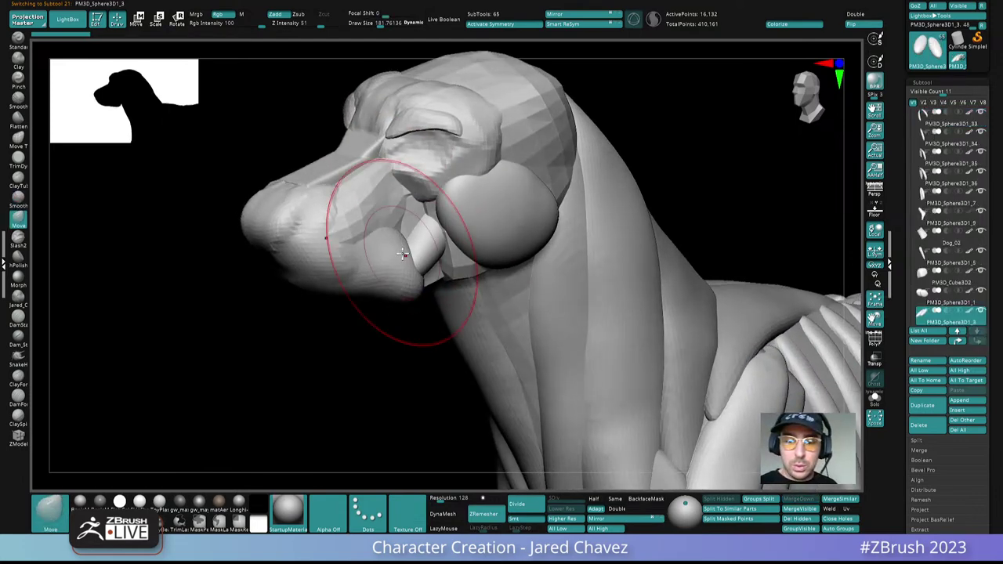
Step: Send the eye-socket block PM3D_Cube3D1_6 and the brow pieces PM3D_Sphere3D1_6 to the end of the subtool list
left_click(461, 157, "alt")
left_click(977, 341, "shift")
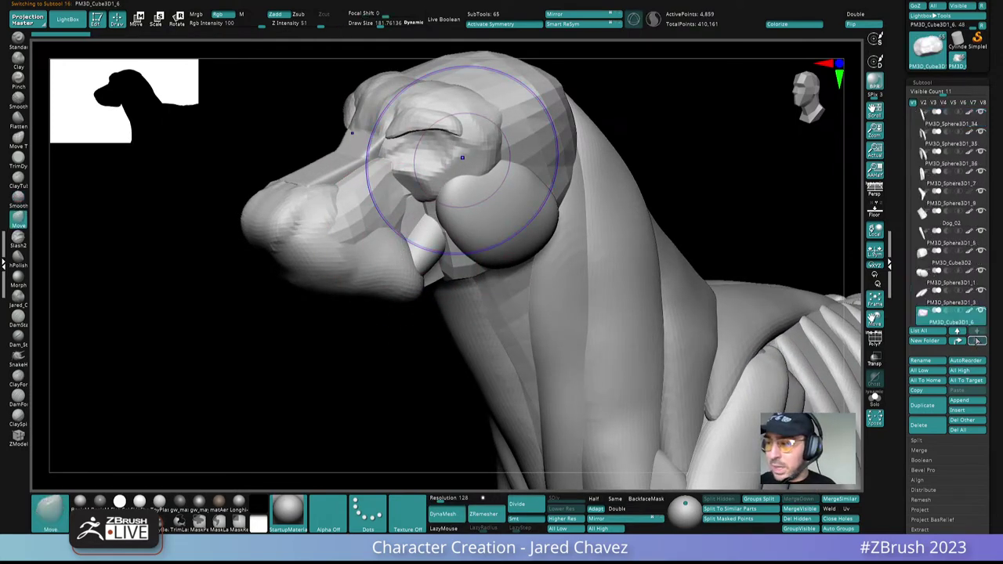
left_click(429, 116, "alt")
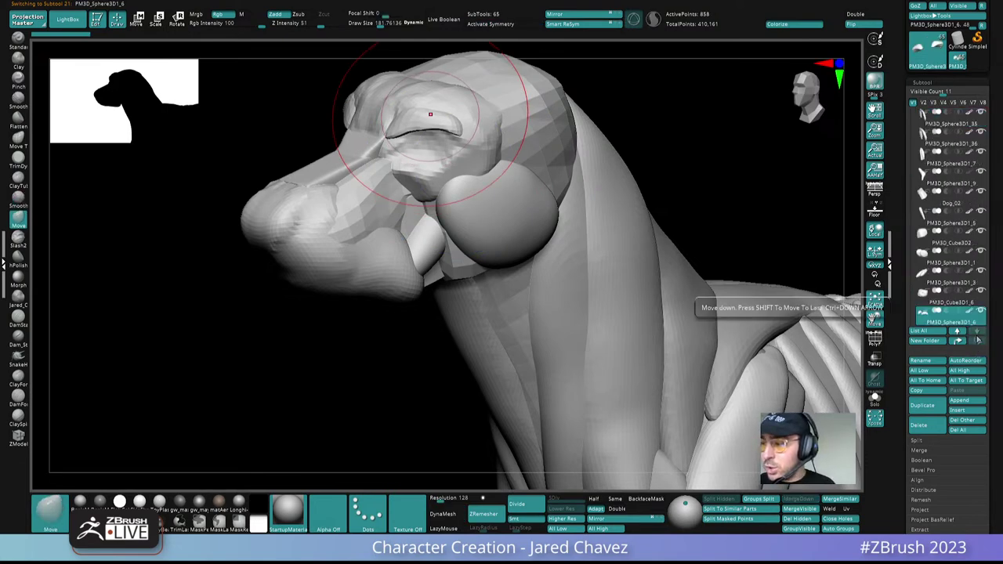
left_click(365, 129, "alt")
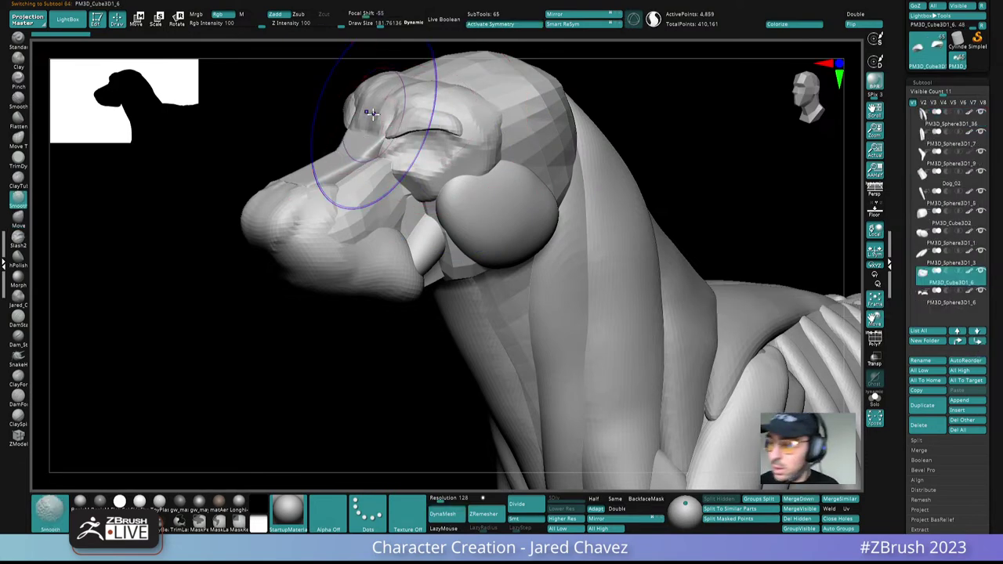
Step: Select the muzzle bridge PM3D_Cube3D1_7, send it to the end of the subtool list and check it in isolation
left_click(340, 168, "alt")
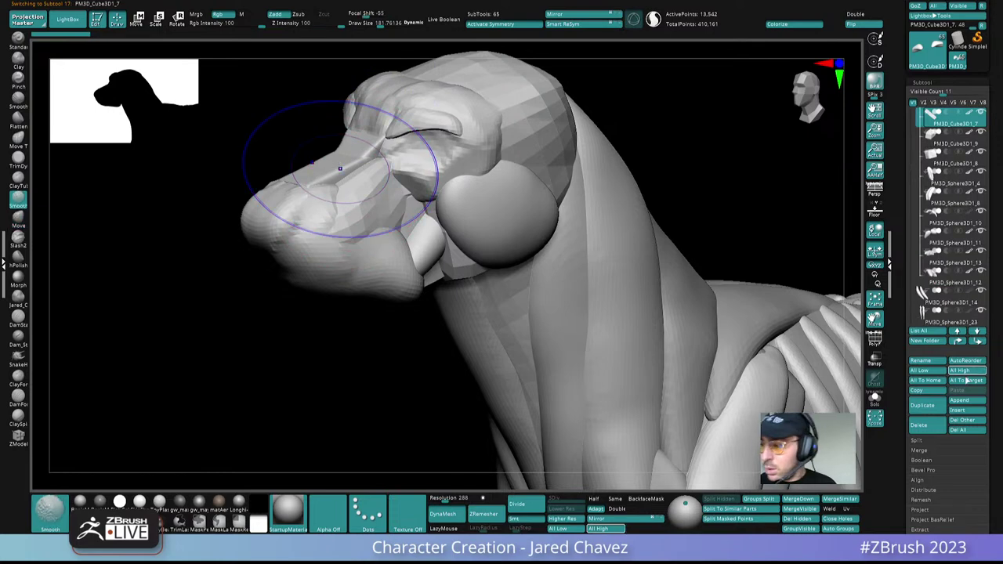
key("b")
key("m")
key("v")
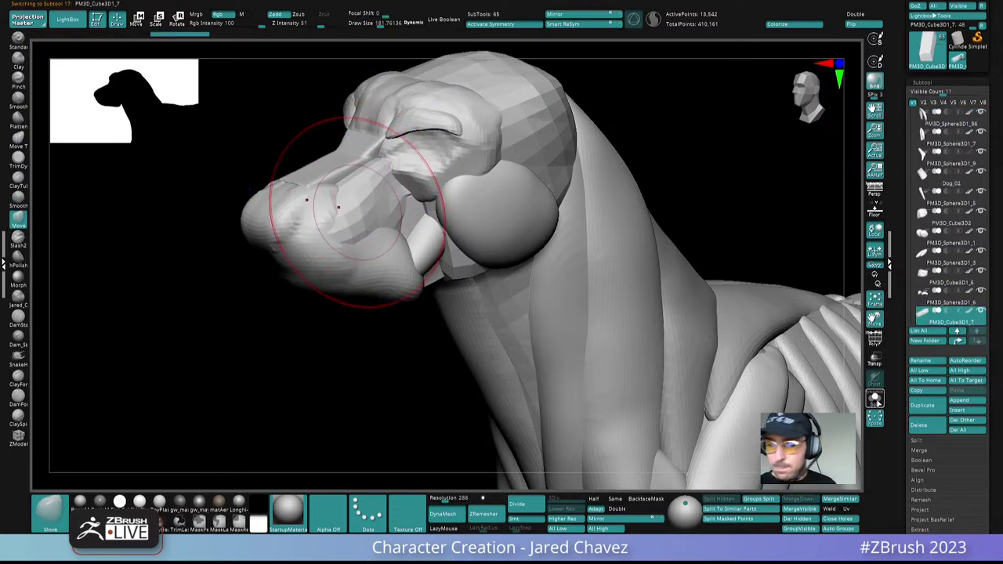
left_click(874, 400)
left_click(874, 400)
Step: Send the upper muzzle block PM3D_Cube3D1 and the rounded snout form PM3D_Sphere3D1_2 to the end of the subtool list
left_click(357, 216, "alt")
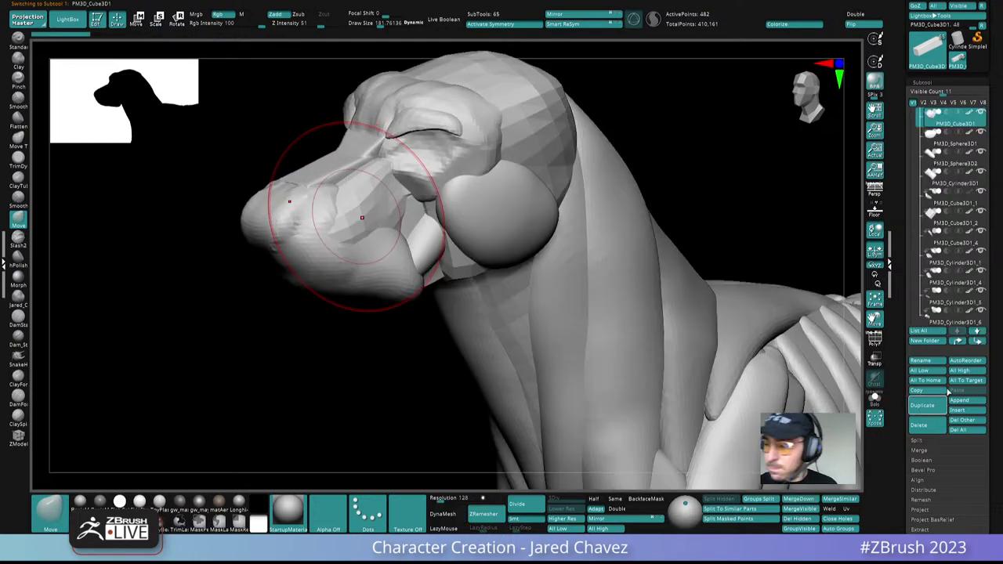
left_click(978, 342, "shift")
left_click(379, 262, "alt")
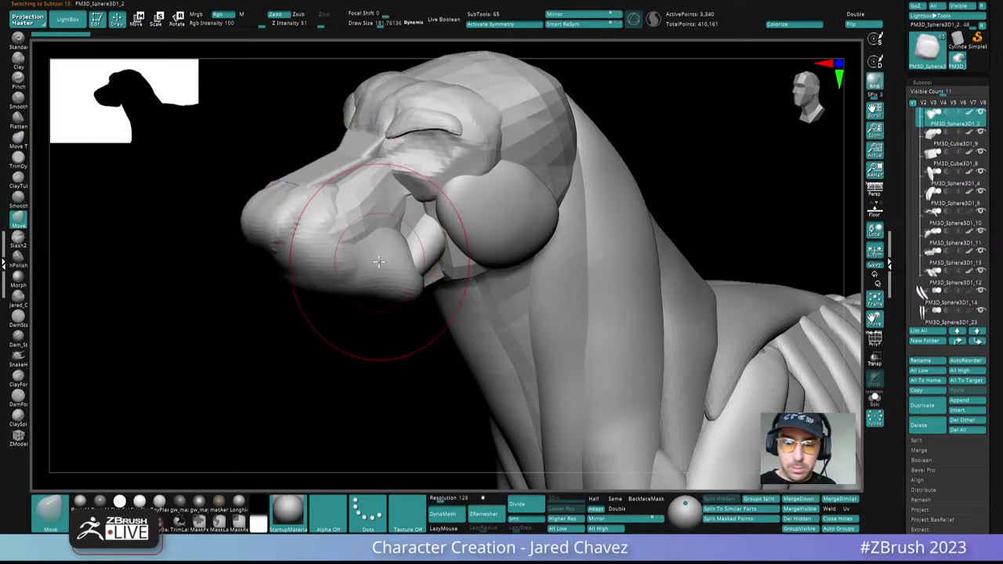
key("shift")
left_click(979, 341, "shift")
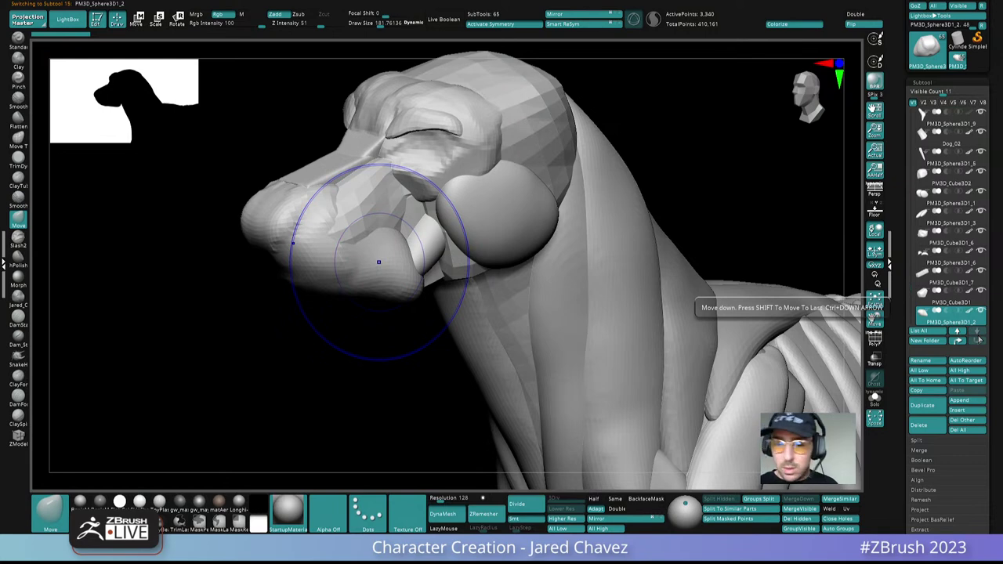
Step: Select the neck subtool PM3D_Sphere3D1_7 and repeatedly merge it down with all the neck and head subtools below it
right_click_drag(384, 266, 420, 264)
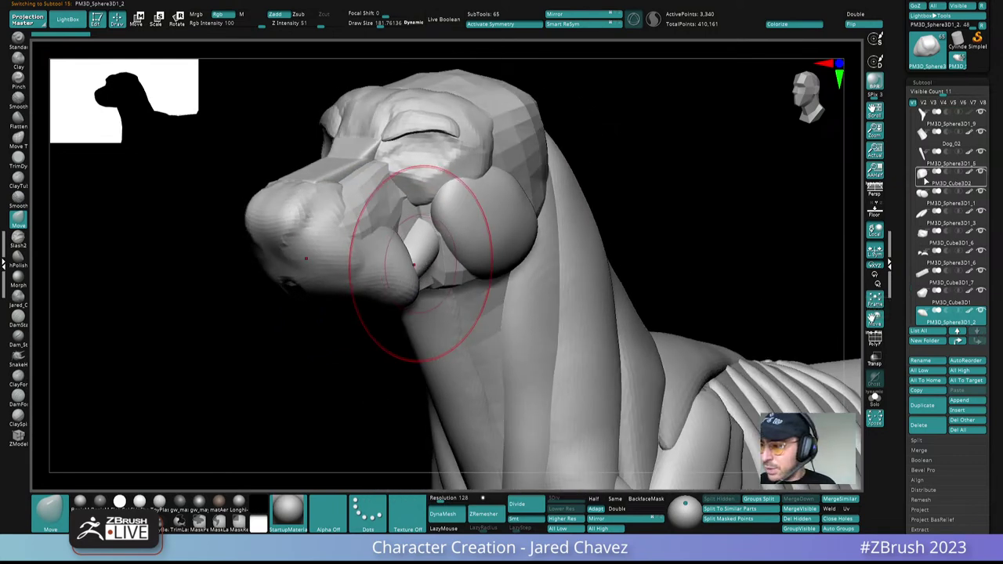
mouse_move(923, 193)
mouse_move(921, 124)
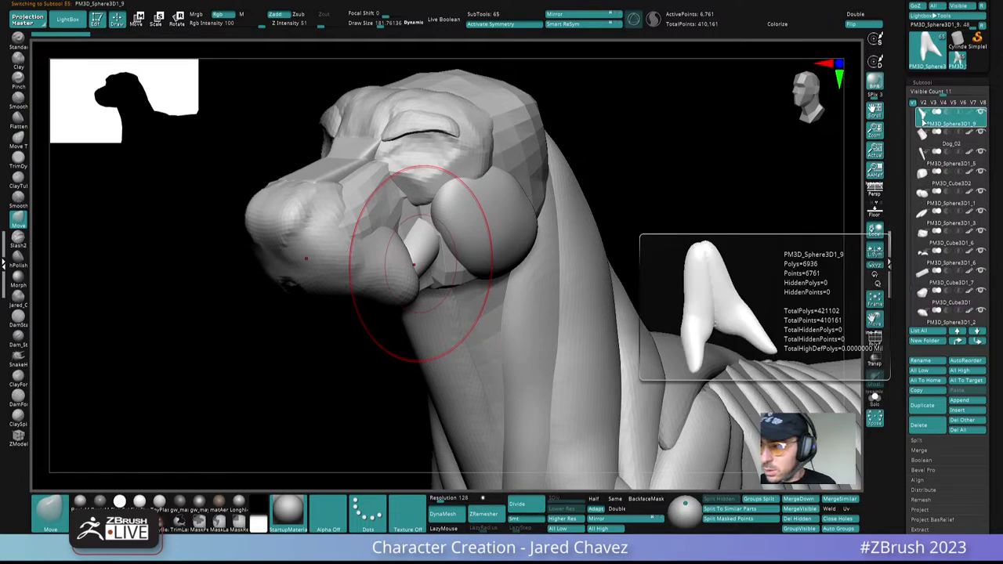
left_click(921, 119)
scroll(911, 268, "up", 2)
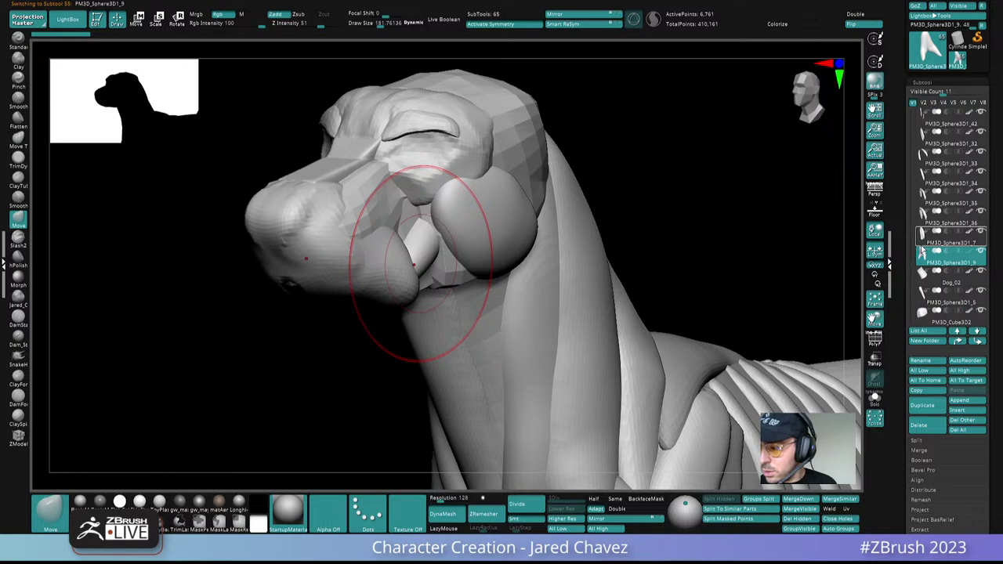
left_click(921, 237)
left_click(933, 447)
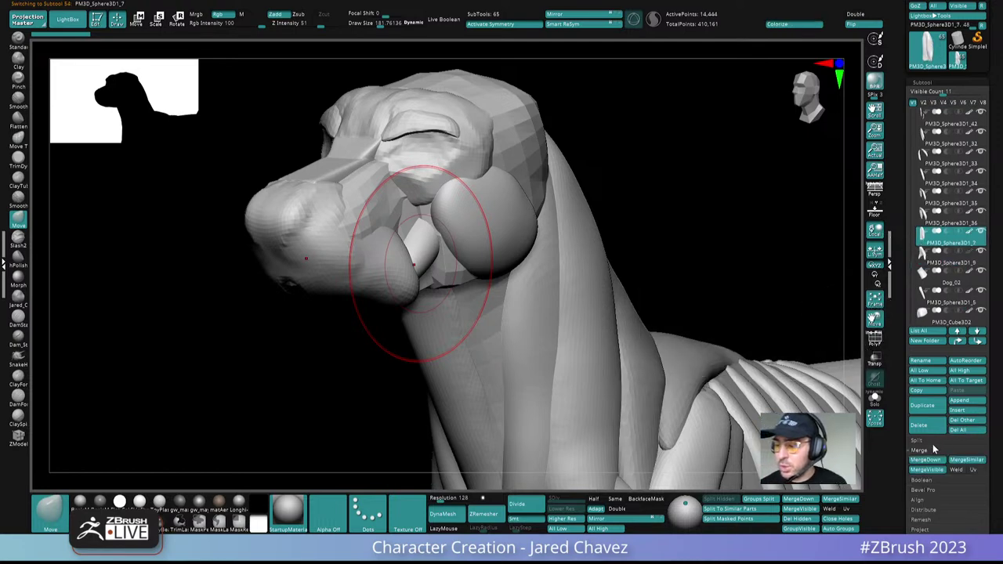
left_click(926, 459)
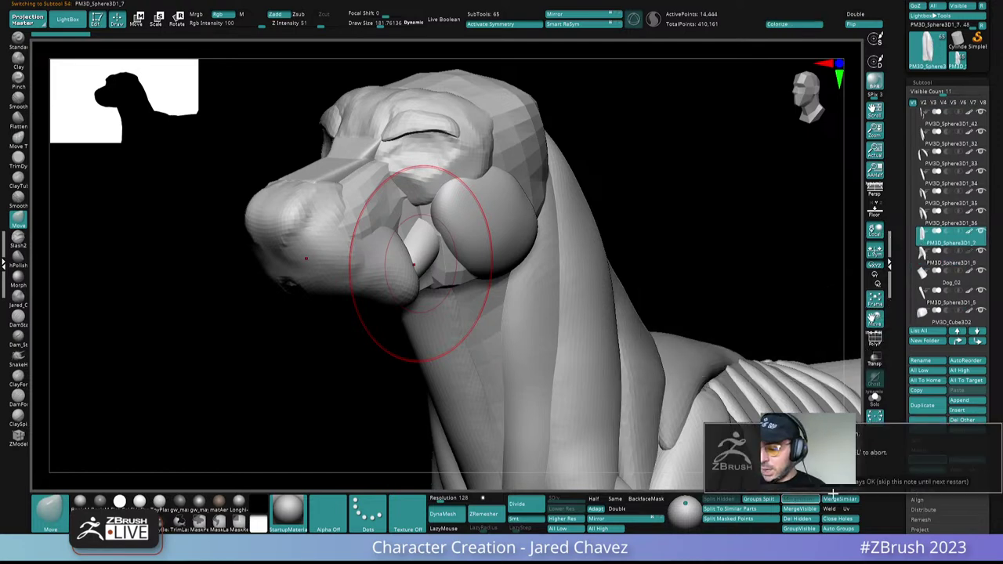
left_click(883, 479)
left_click(926, 460)
left_click(927, 461)
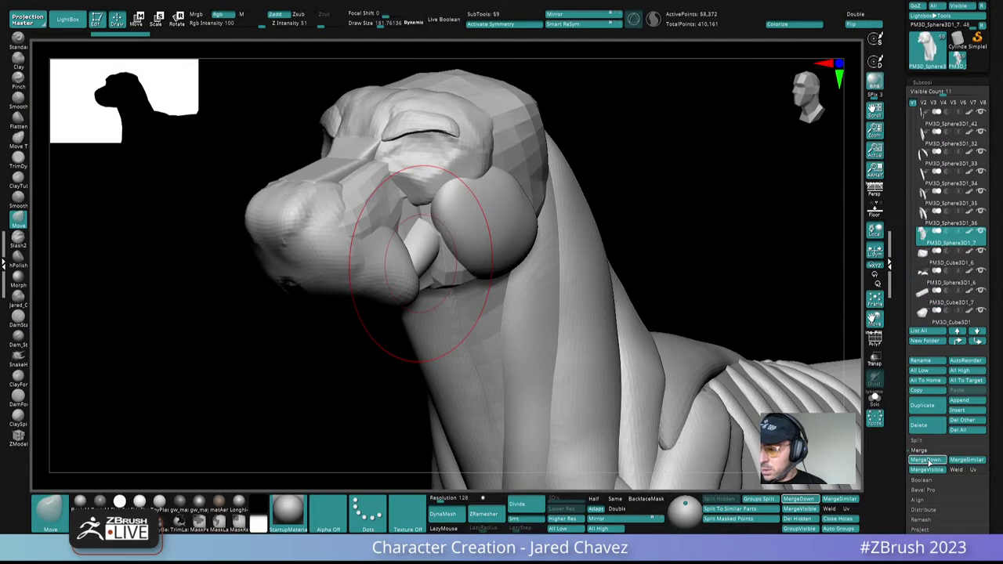
left_click(928, 461)
left_click(928, 461)
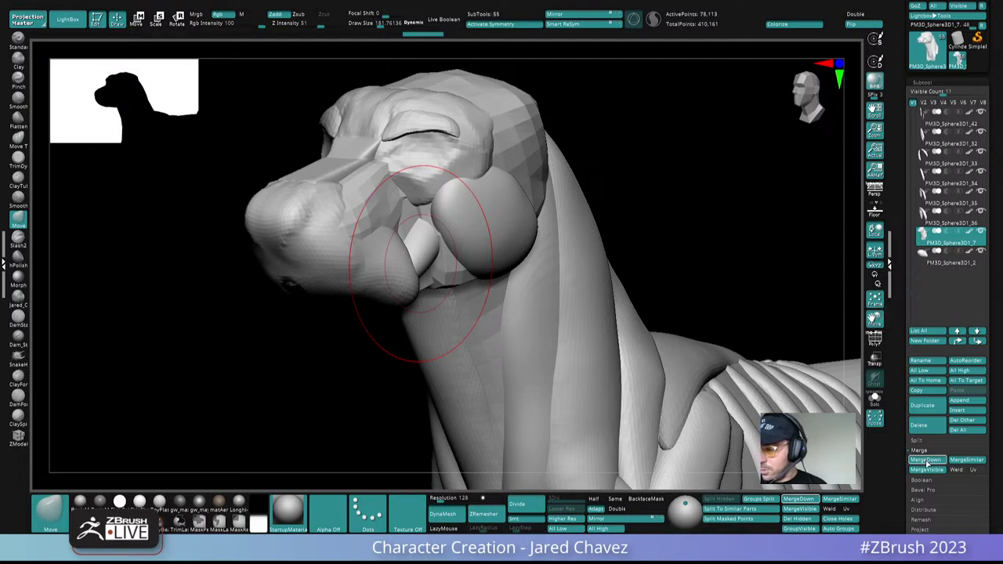
left_click(928, 461)
Step: Isolate the merged head and neck and compare it with the full model to find parts still missing
left_click(874, 399)
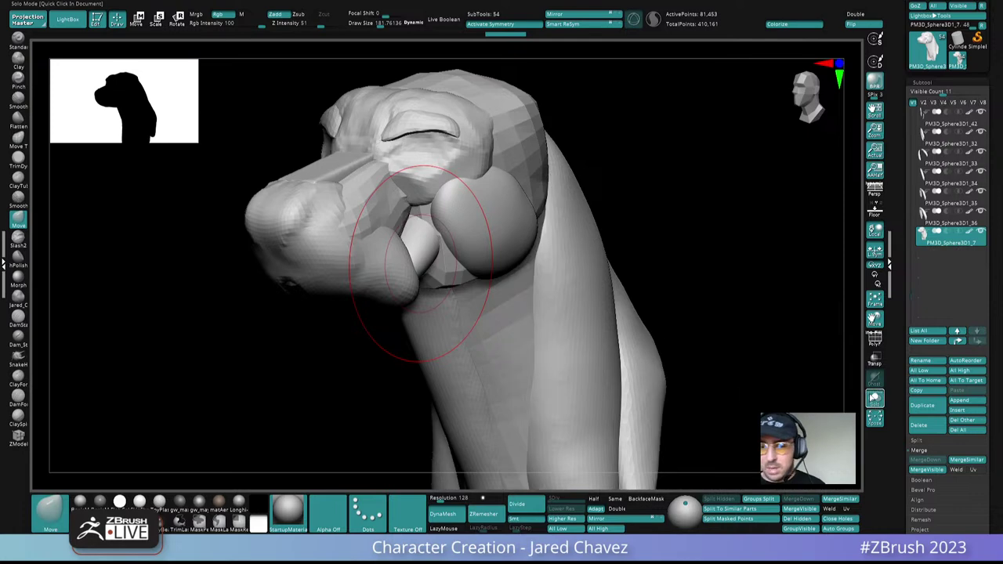
right_click_drag(623, 368, 592, 322, "ctrl")
left_click(876, 403)
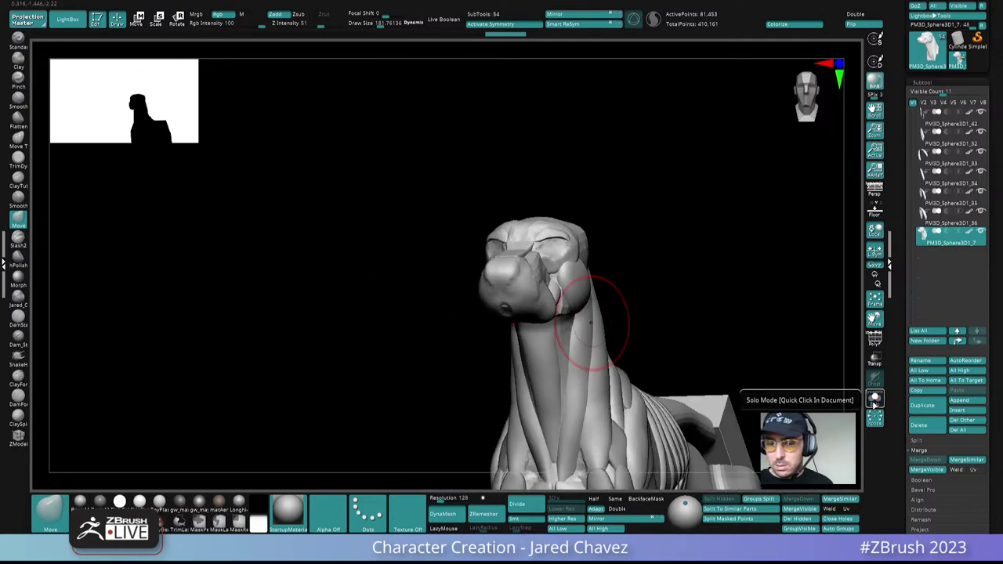
left_click(876, 403)
left_click(874, 399)
left_click(874, 399)
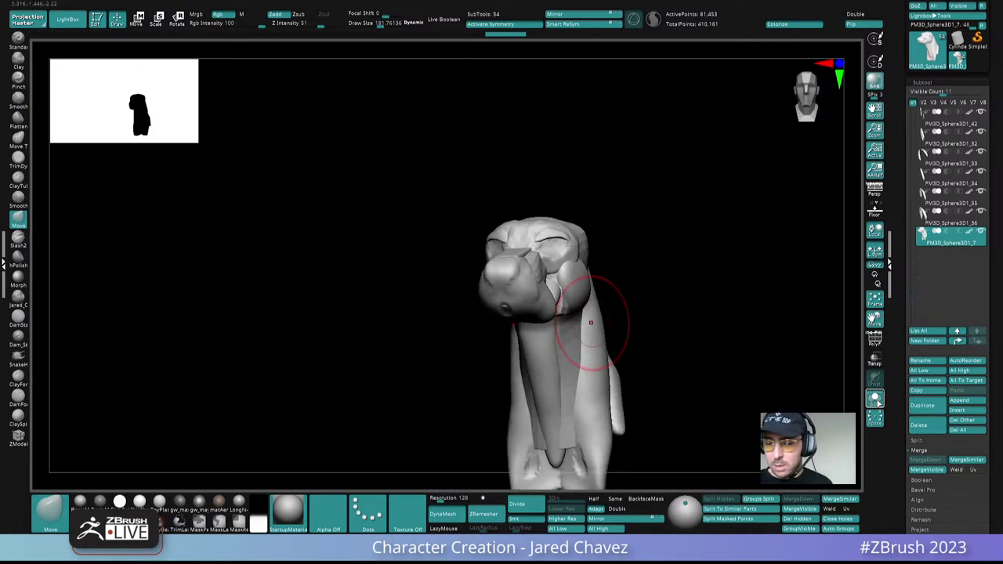
left_click(874, 399)
left_click(874, 399)
left_click(874, 399)
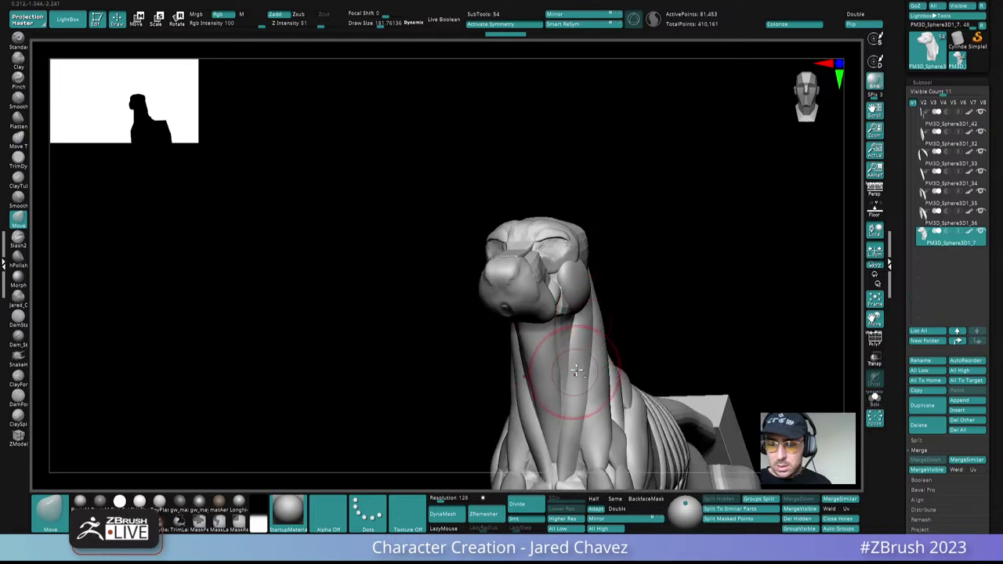
Step: Send the front neck muscle PM3D_Sphere3D1_4 and the block PM3D_Cube3D1_8 between muzzle and cheek to the end of the subtool list
left_click(577, 366, "alt")
key("shift")
left_click(977, 342, "shift")
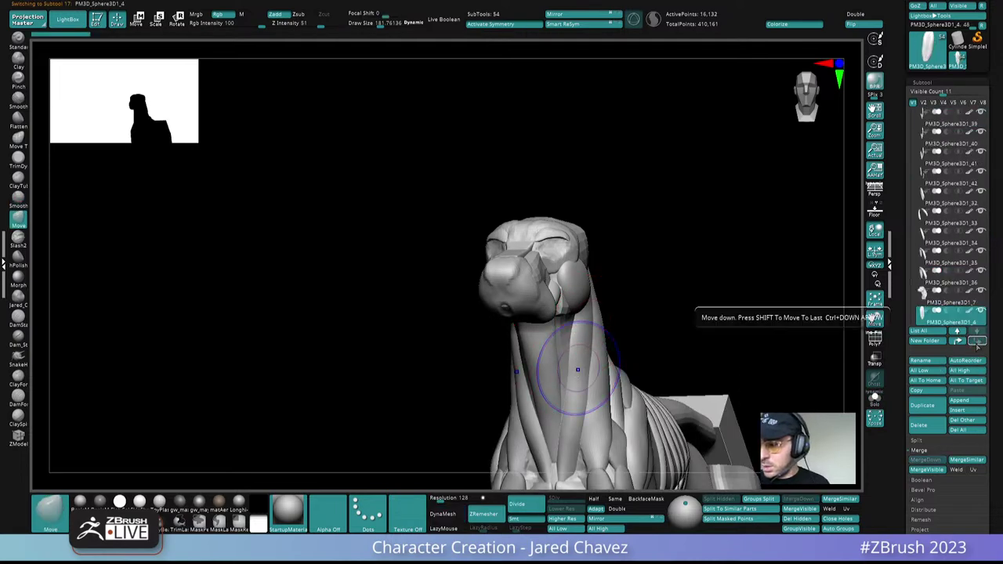
mouse_move(567, 295)
right_mouse_down("alt")
mouse_move(621, 415)
mouse_move(499, 299)
right_mouse_up("alt")
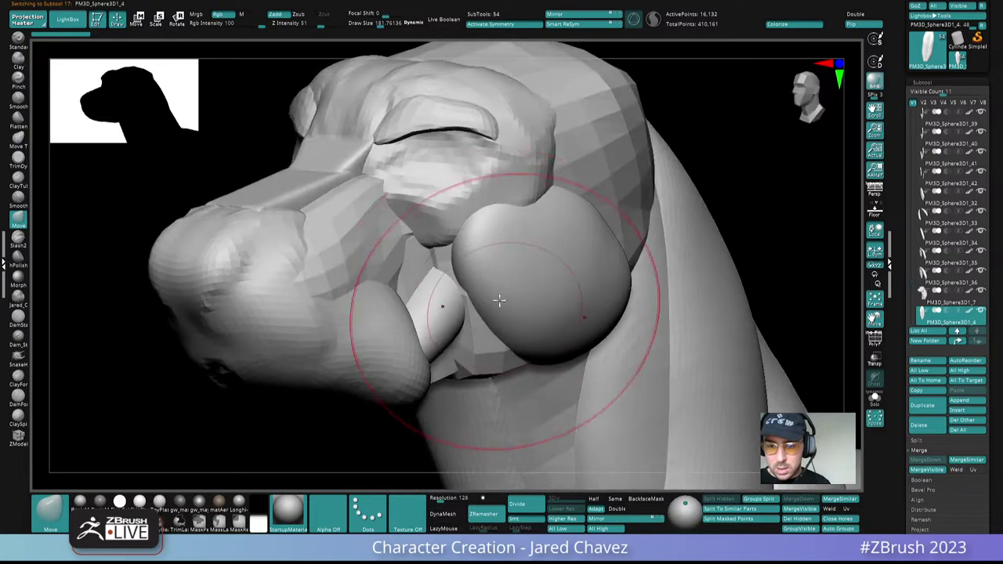
left_click(418, 262, "alt")
key("shift")
left_click(977, 342, "shift")
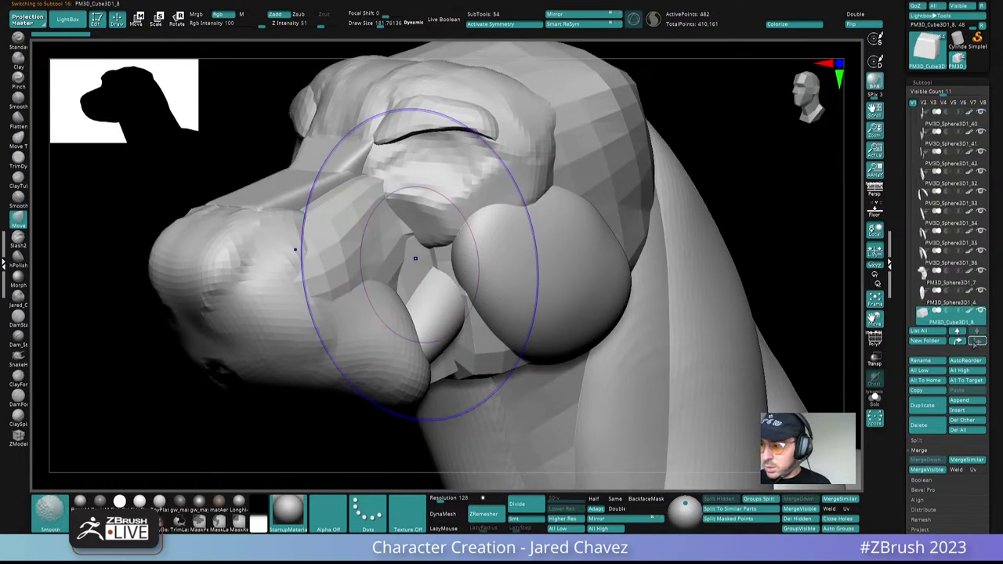
Step: Select the block PM3D_Cube3D1_9 between the brows and send it to the end of the subtool list
left_click(874, 299)
left_click(413, 229, "alt")
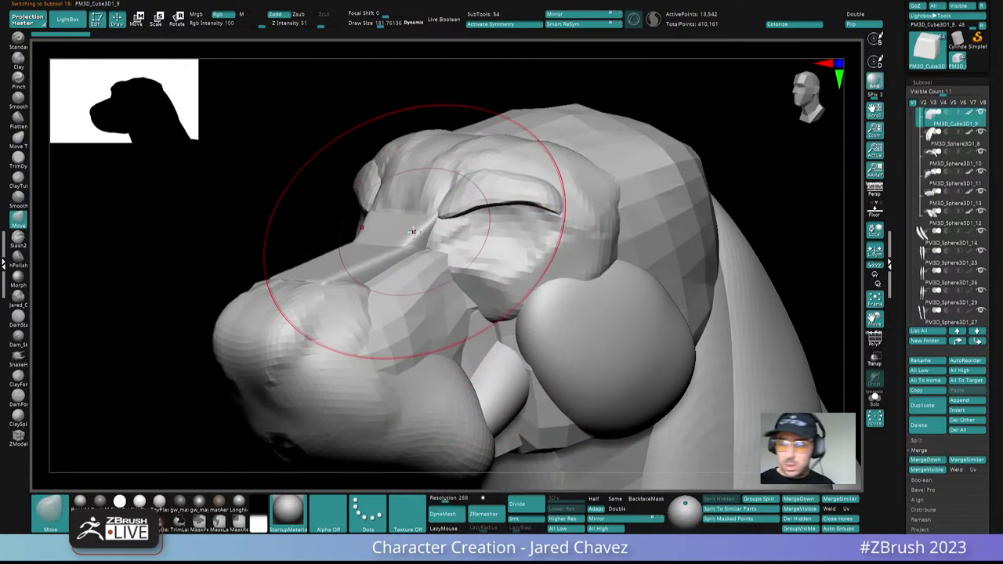
key("shift")
left_click(978, 342, "shift")
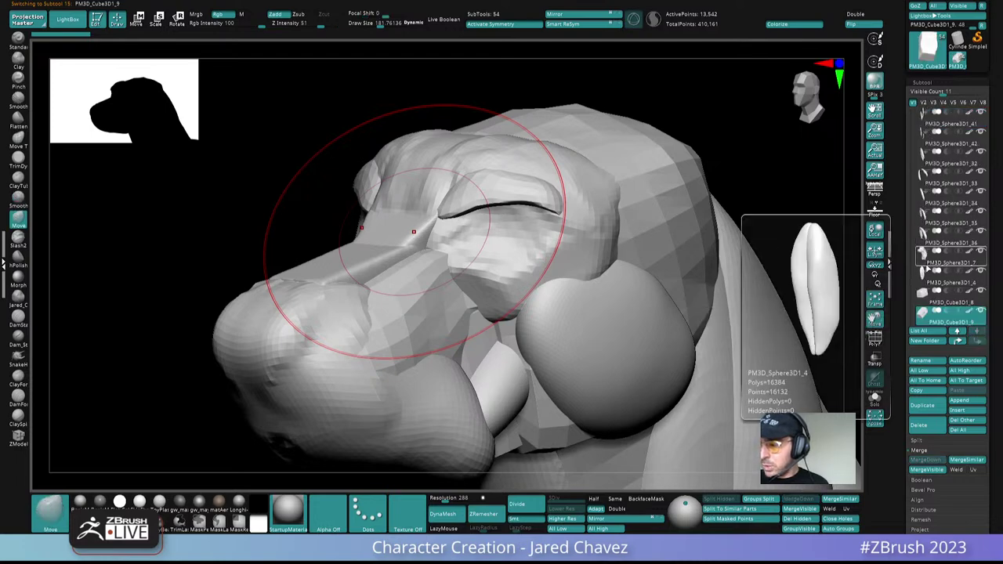
Step: Merge PM3D_Sphere3D1_4, PM3D_Cube3D1_8 and PM3D_Cube3D1_9 into the head and neck subtool PM3D_Sphere3D1_7
left_click(925, 265)
left_click(927, 462)
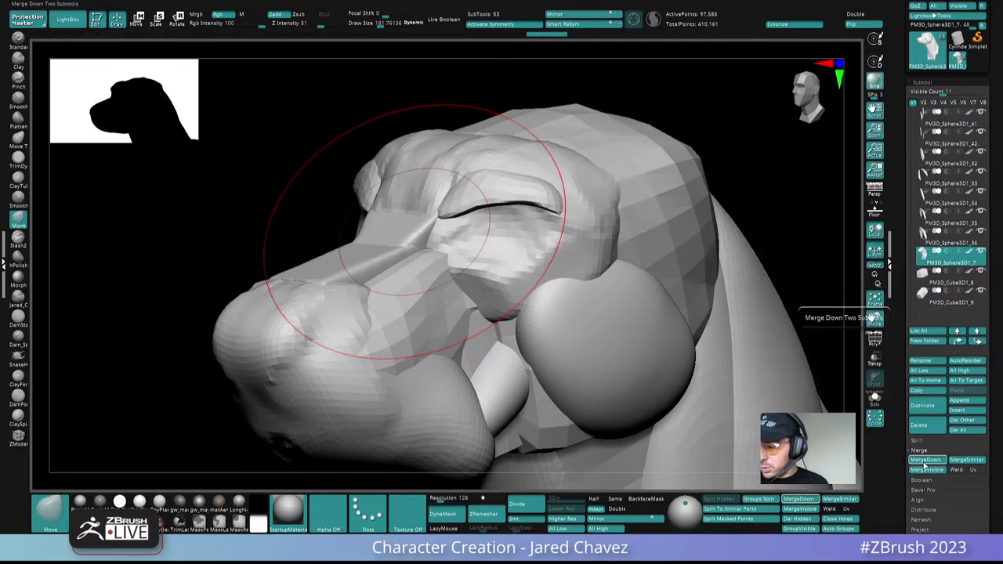
left_click(927, 463)
Step: Isolate the merged head and neck and examine it from the front and side
left_click(875, 399)
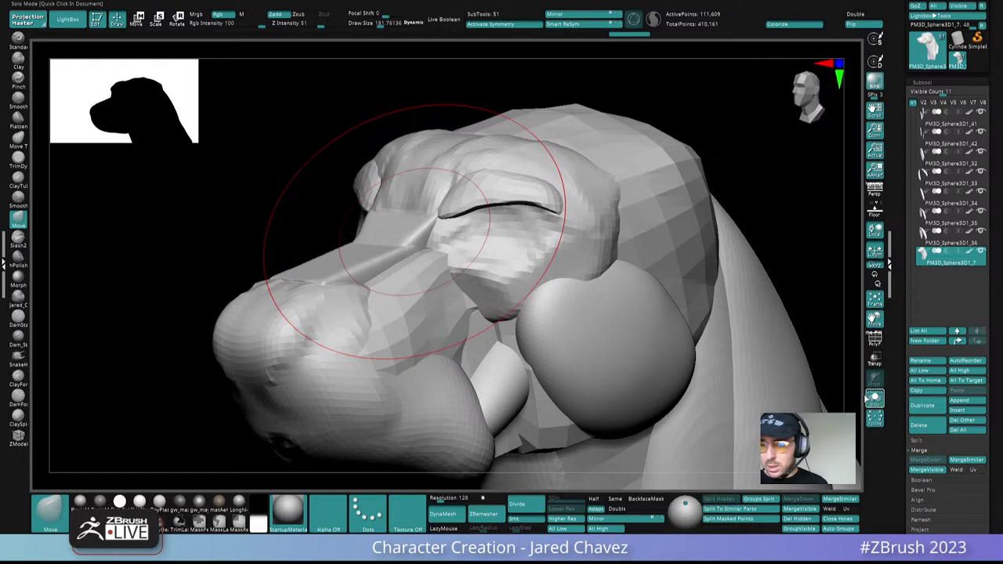
right_click_drag(705, 275, 626, 224, "ctrl")
right_click_drag(666, 344, 580, 207, "alt")
mouse_move(580, 206)
left_mouse_down()
mouse_move(627, 277)
mouse_move(545, 261)
left_mouse_up()
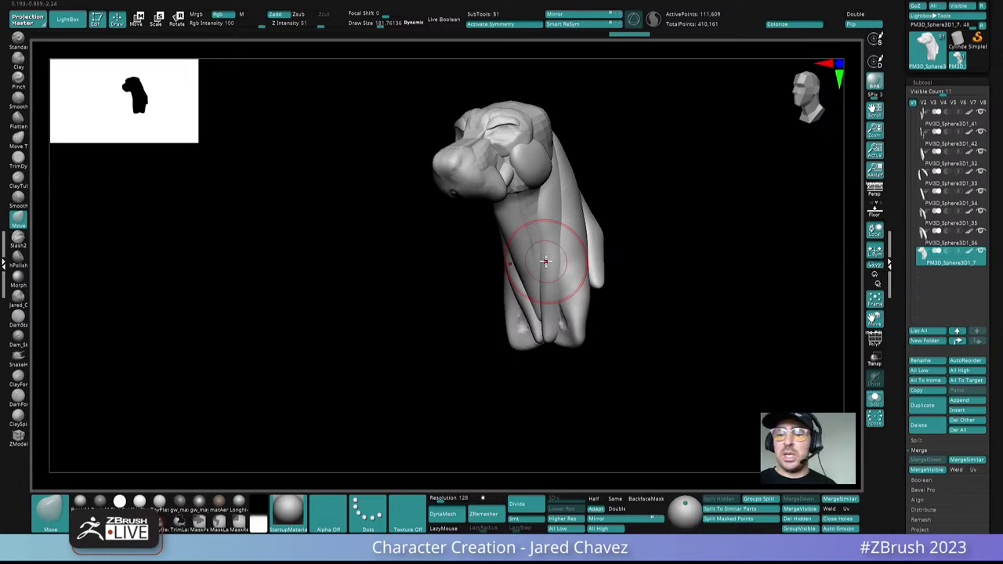
mouse_move(545, 261)
right_mouse_down()
mouse_move(553, 230)
mouse_move(488, 271)
mouse_move(528, 263)
right_mouse_up()
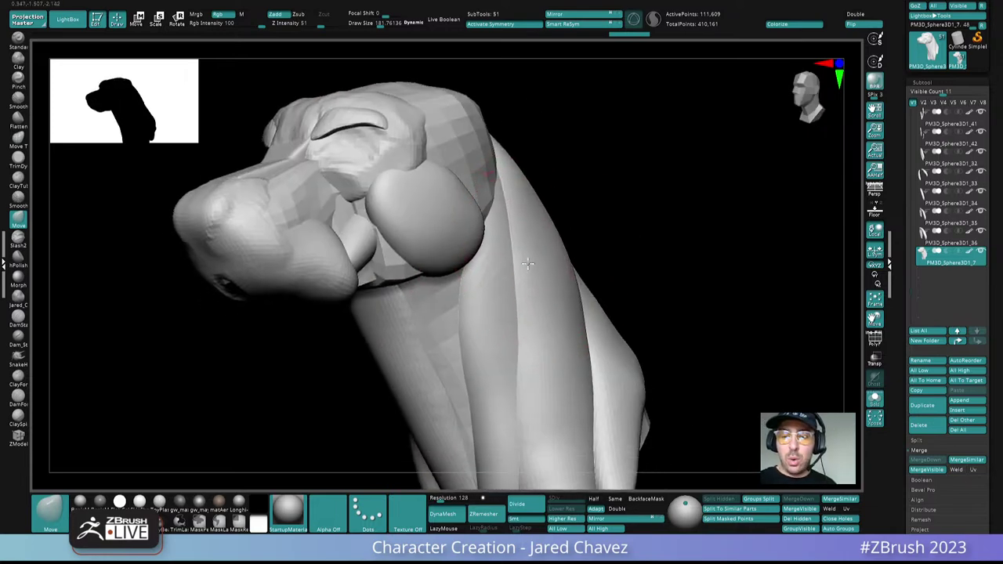
mouse_move(528, 264)
left_mouse_down()
mouse_move(524, 295)
mouse_move(548, 291)
mouse_move(564, 250)
mouse_move(552, 257)
left_mouse_up()
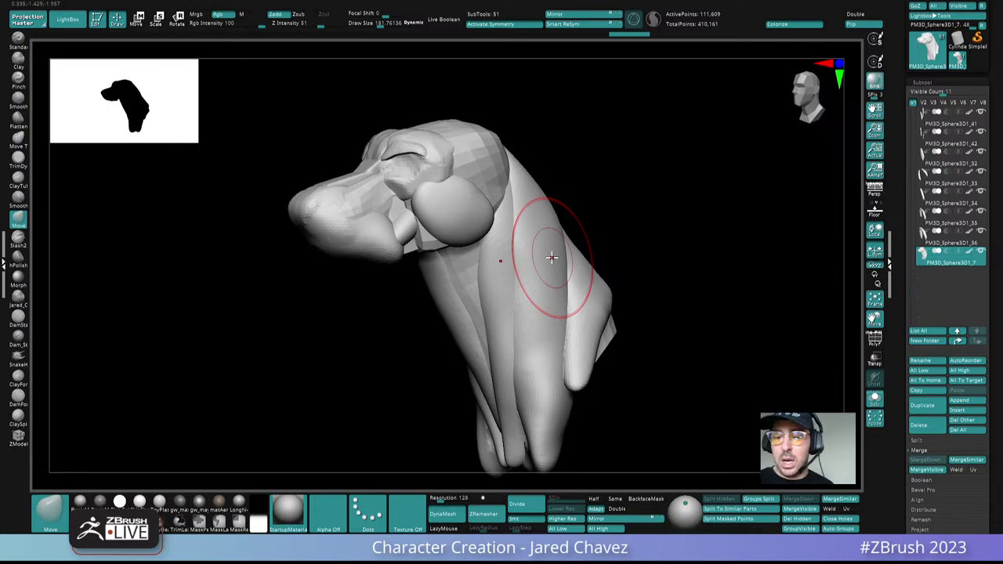
mouse_move(552, 257)
left_mouse_down()
mouse_move(514, 286)
mouse_move(524, 288)
left_mouse_up()
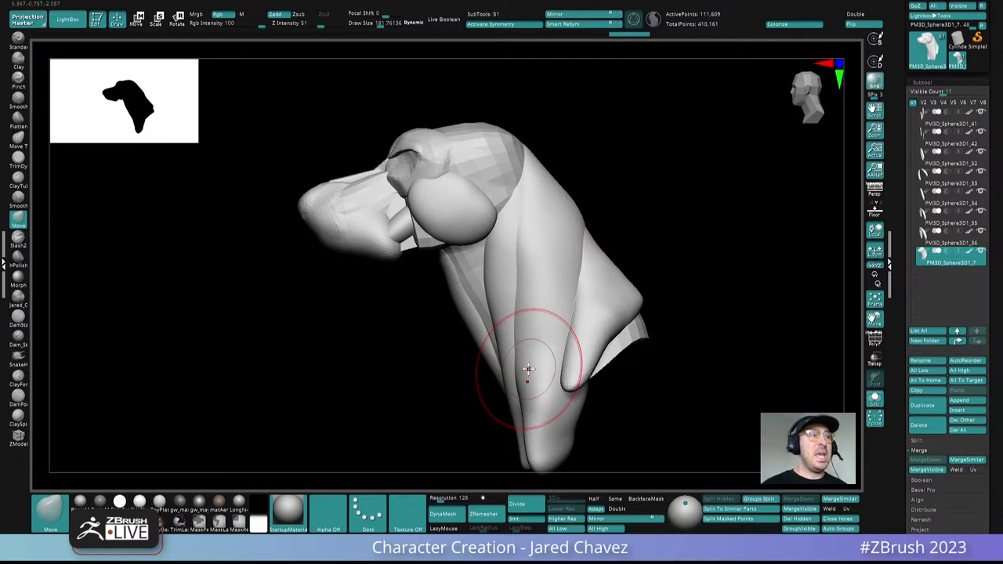
right_click_drag(528, 369, 549, 235)
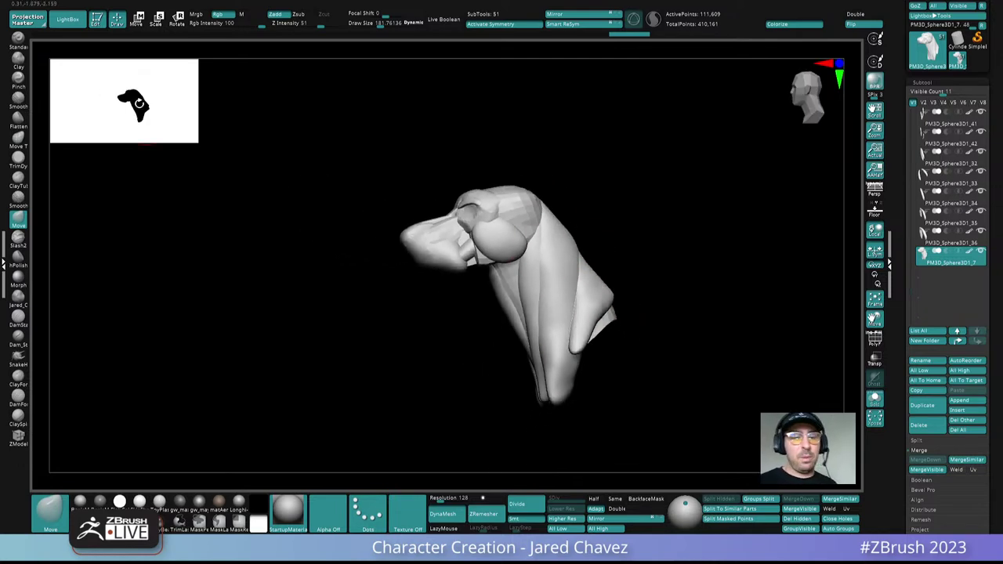
mouse_move(549, 310)
right_mouse_down()
mouse_move(584, 312)
mouse_move(564, 313)
right_mouse_up()
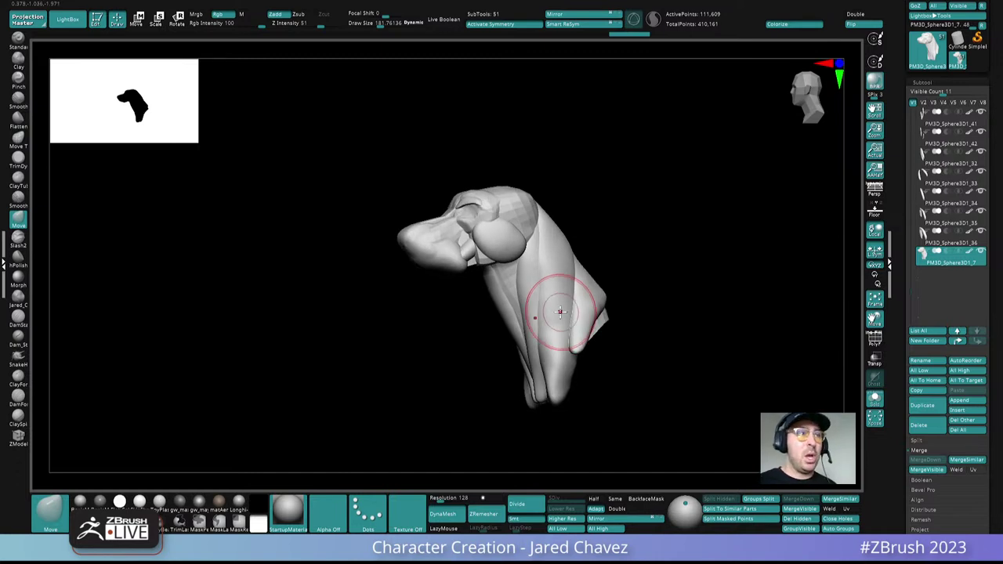
left_click_drag(561, 312, 539, 222)
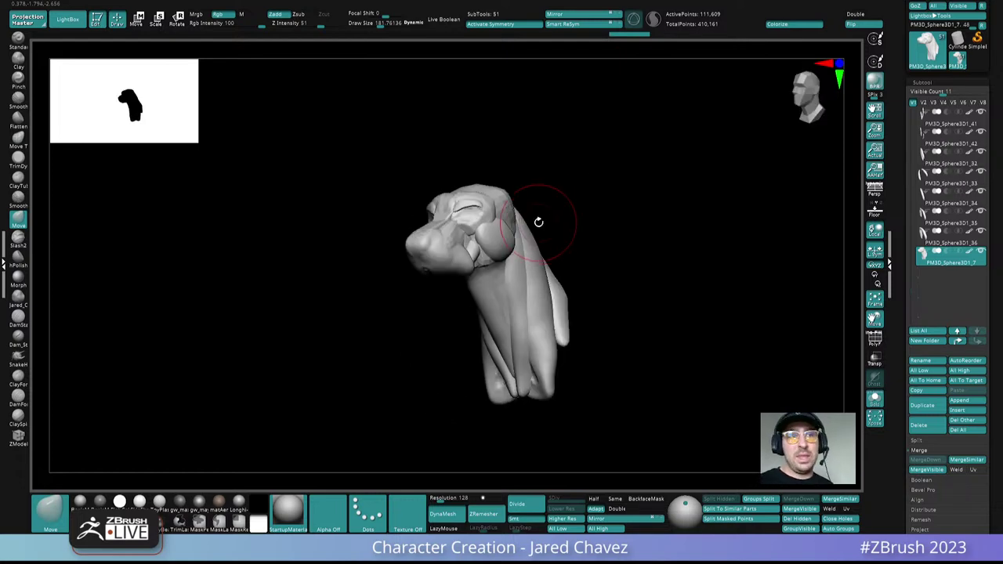
mouse_move(538, 222)
right_mouse_down("ctrl")
mouse_move(536, 240)
mouse_move(495, 240)
right_mouse_up("ctrl")
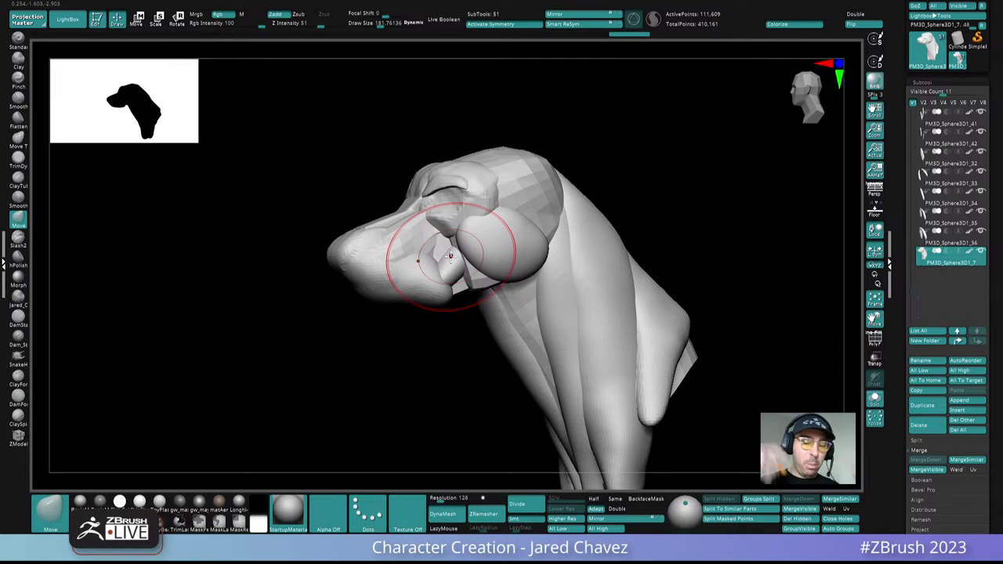
mouse_move(430, 291)
right_mouse_down()
mouse_move(442, 303)
mouse_move(433, 307)
mouse_move(493, 325)
mouse_move(580, 280)
right_mouse_up()
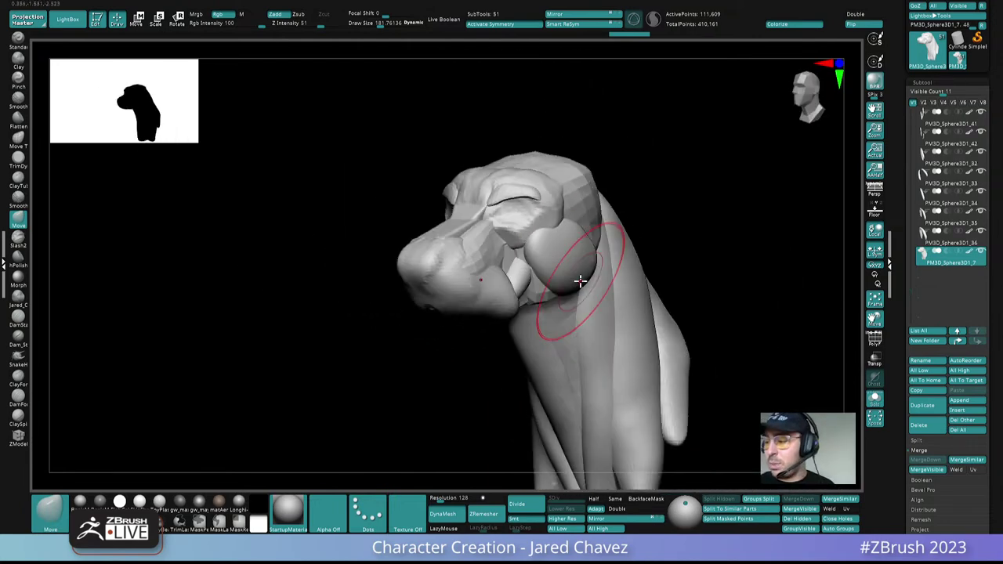
Step: Open the DynaMesh settings, switch DynaMesh off for the merged mesh and display its polygroup wireframe
left_click(934, 80)
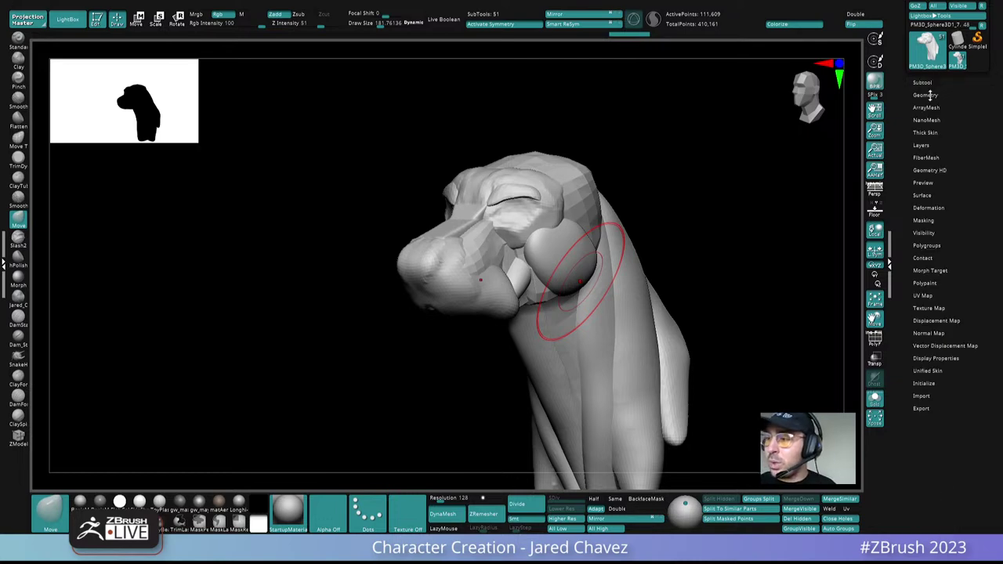
left_click(929, 95)
left_click(924, 235)
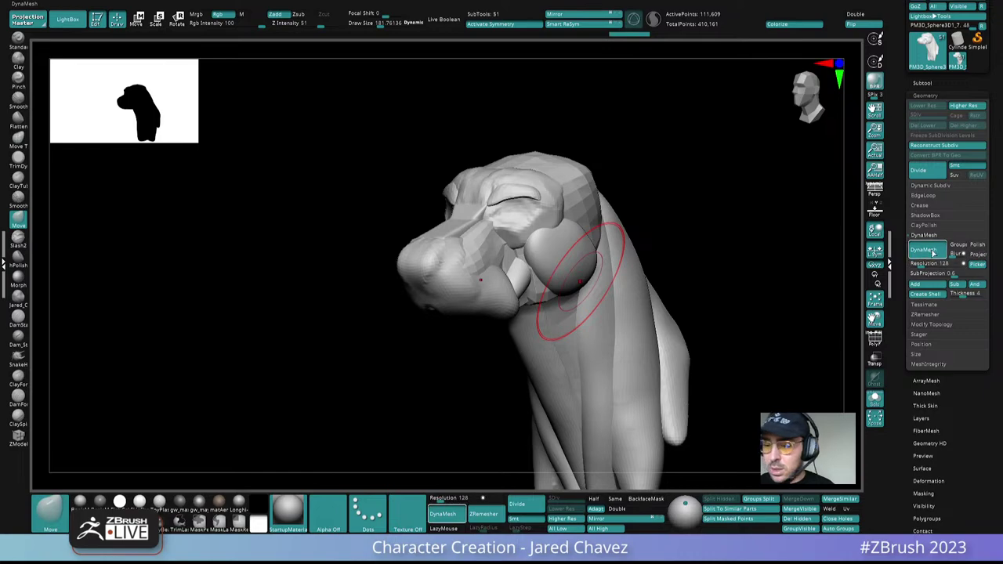
left_click(933, 252)
right_click_drag(662, 335, 641, 325)
left_click(875, 340)
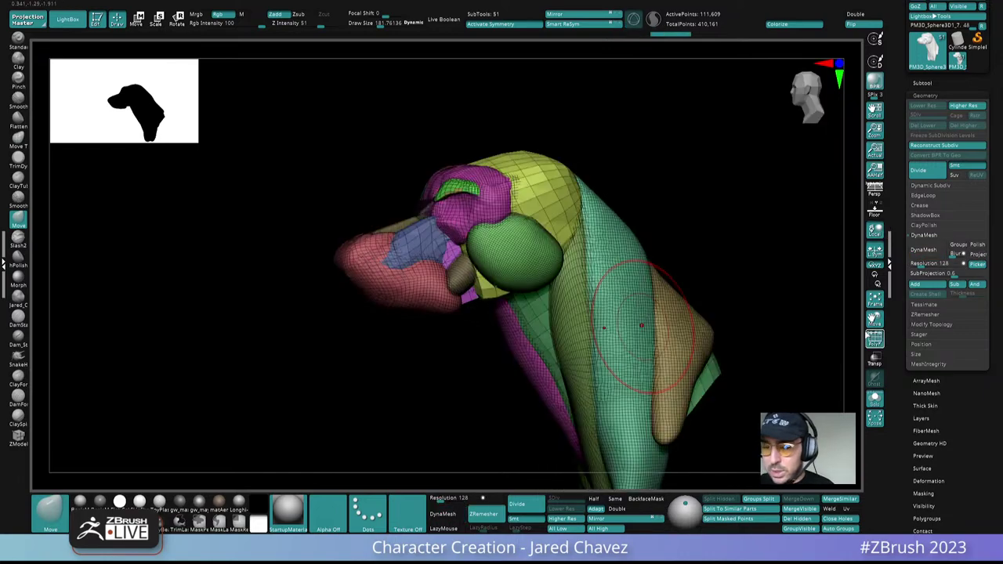
Step: Try to remesh the head and neck with DynaMesh at resolution 128, and undo it
right_click_drag(619, 223, 590, 289, "ctrl")
left_click(925, 249)
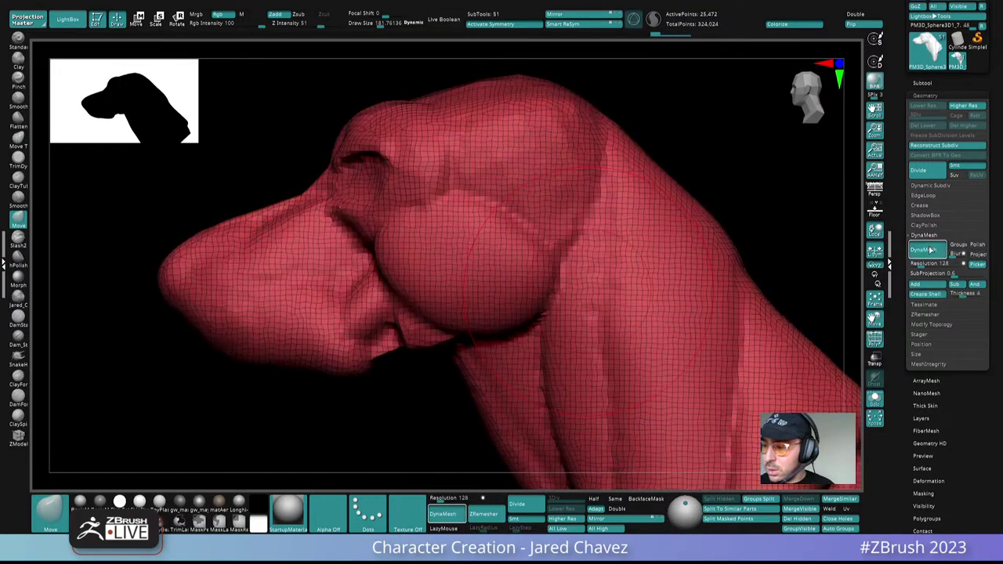
right_click_drag(592, 365, 587, 338, "ctrl")
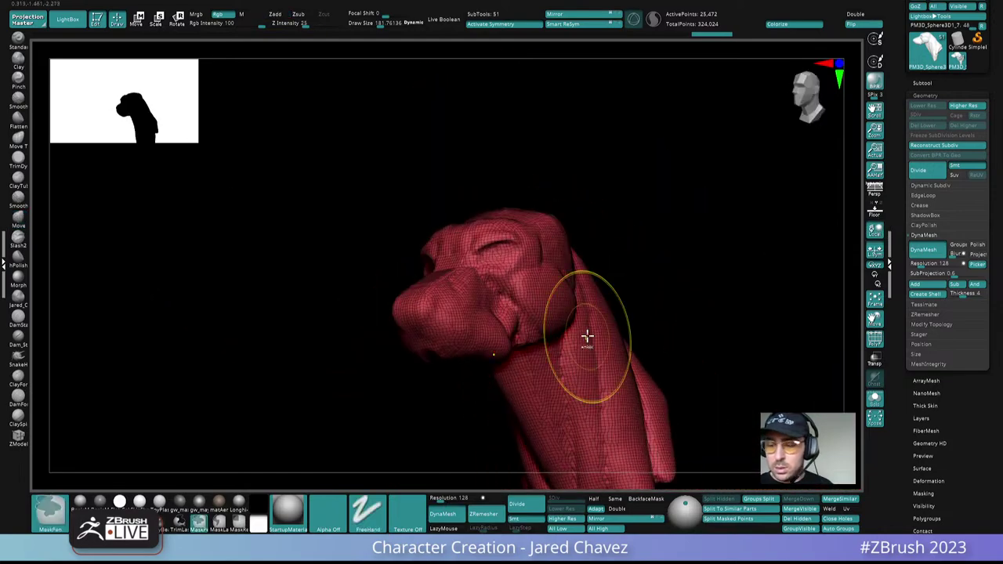
key("ctrl+z")
Step: Remesh the head and neck with DynaMesh at resolution 240 and hide the polygroup wireframe
left_click_drag(920, 266, 925, 267)
left_click(928, 252)
right_click_drag(725, 329, 680, 353)
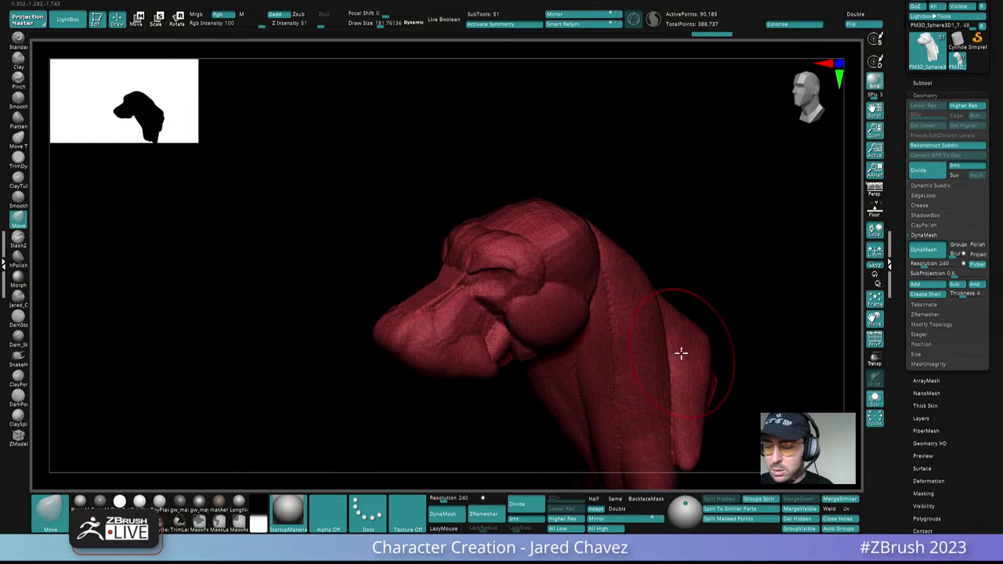
left_click(875, 340)
Step: Reduce the brush's draw size to about 86 and choose the ClaySpin brush
right_click_drag(581, 301, 560, 316)
key("space")
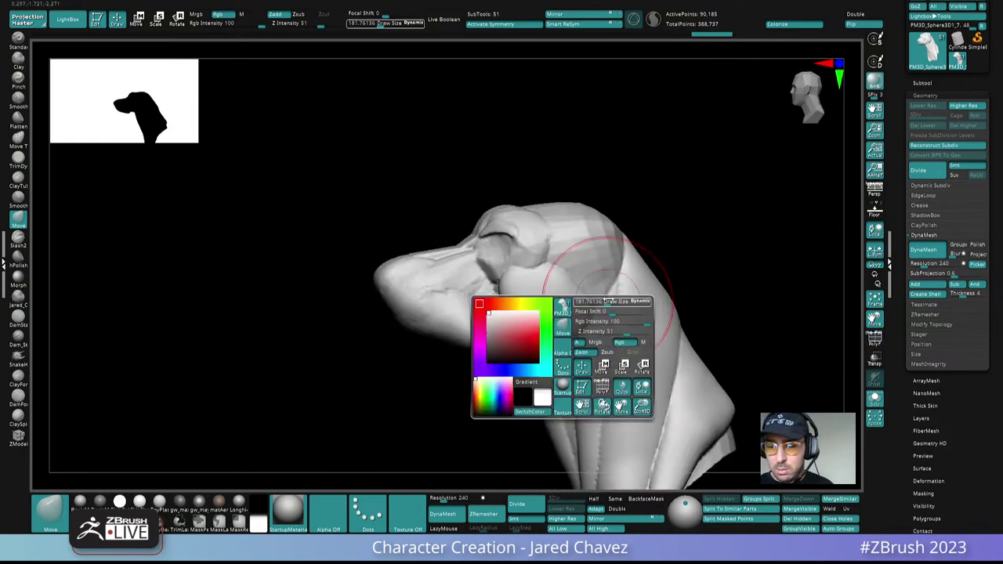
left_click_drag(606, 301, 597, 302)
mouse_move(553, 294)
right_mouse_down("alt")
mouse_move(517, 240)
mouse_move(561, 258)
mouse_move(556, 224)
right_mouse_up("alt")
left_click(19, 420)
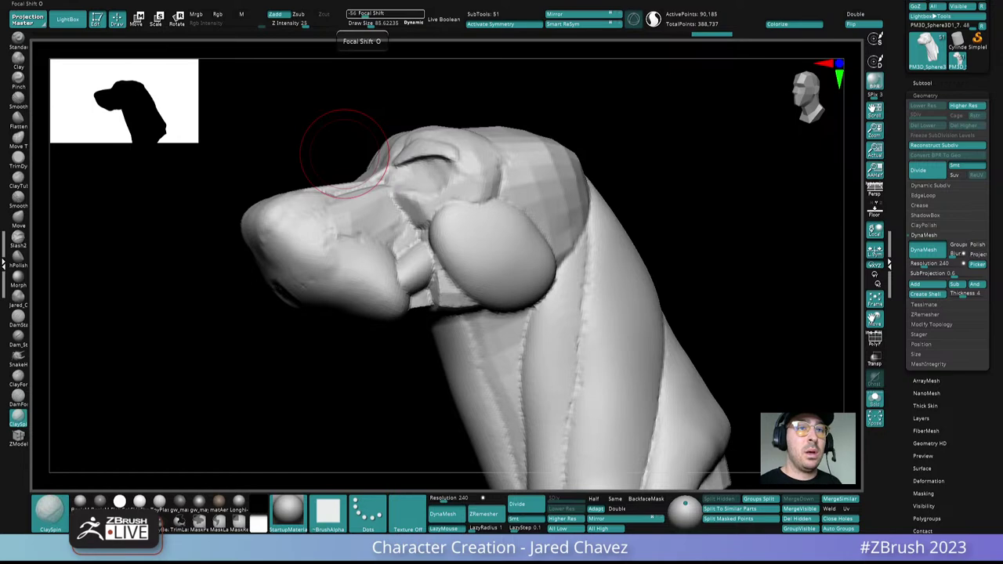
Step: Reduce the draw size to about 28 and sculpt the area below the eye socket with ClaySpin
mouse_move(344, 153)
right_mouse_down()
mouse_move(481, 201)
mouse_move(454, 224)
mouse_move(459, 201)
mouse_move(438, 260)
mouse_move(463, 240)
right_mouse_up()
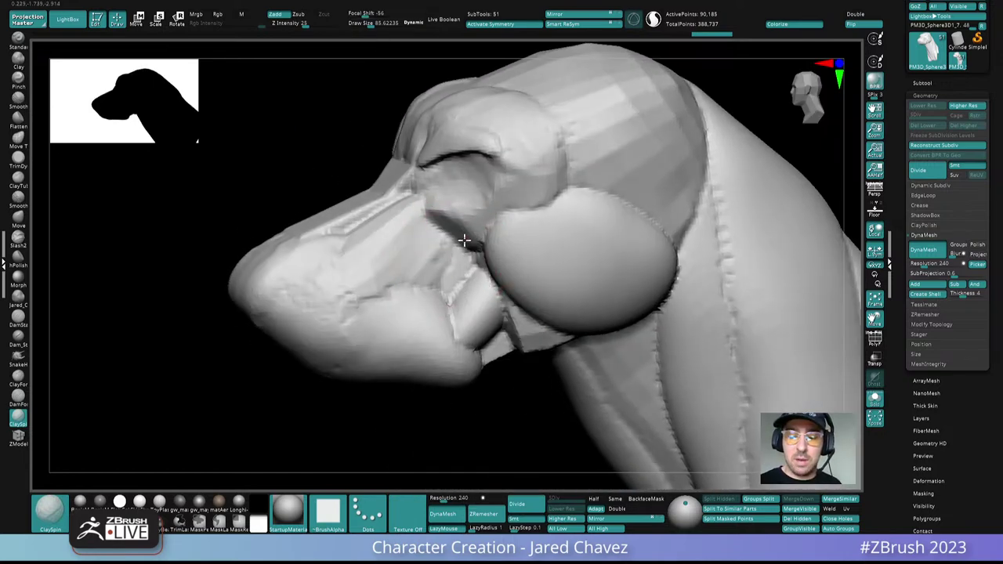
key("space")
left_click_drag(457, 242, 453, 239)
mouse_move(454, 235)
right_mouse_down()
mouse_move(472, 197)
mouse_move(491, 219)
right_mouse_up()
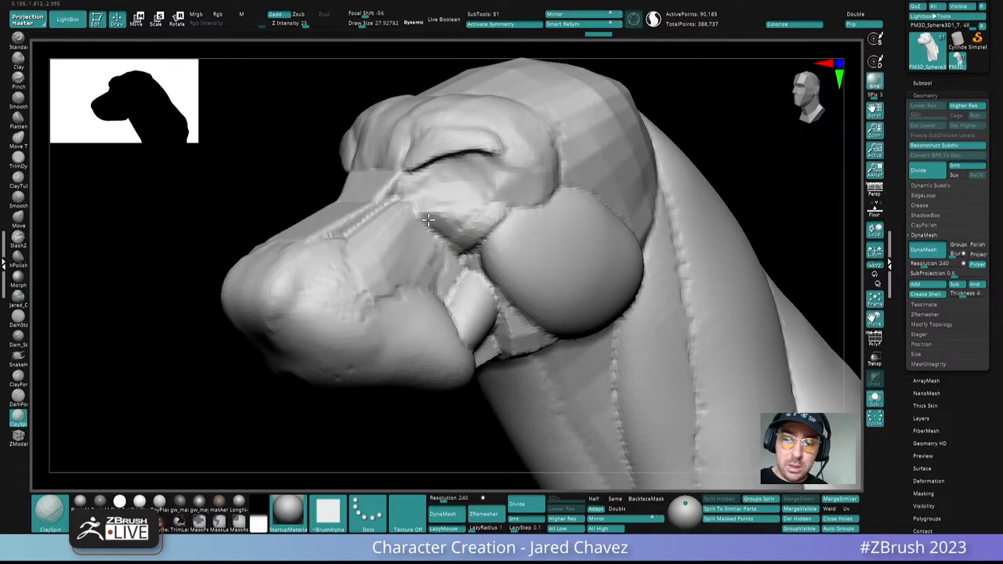
Step: Sculpt and smooth the sides of the muzzle where they meet the cheek and the nose bridge
mouse_move(468, 243)
right_mouse_down()
mouse_move(526, 193)
mouse_move(529, 232)
mouse_move(519, 152)
mouse_move(491, 197)
mouse_move(513, 188)
mouse_move(487, 222)
mouse_move(465, 200)
mouse_move(459, 212)
mouse_move(474, 205)
right_mouse_up()
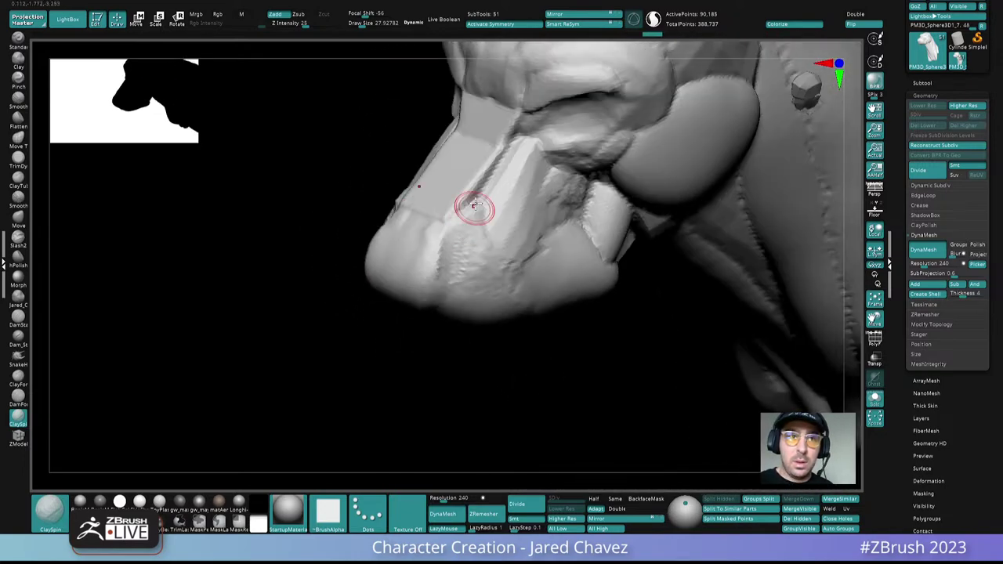
mouse_move(496, 171)
right_mouse_down()
mouse_move(500, 148)
mouse_move(478, 156)
right_mouse_up()
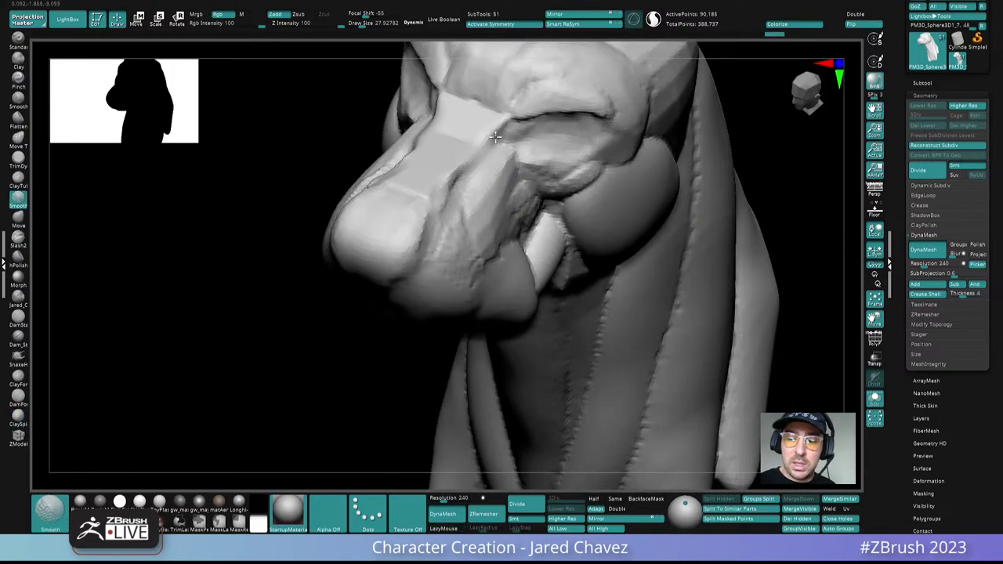
mouse_move(430, 210)
right_mouse_down()
mouse_move(470, 208)
mouse_move(488, 235)
mouse_move(477, 252)
right_mouse_up()
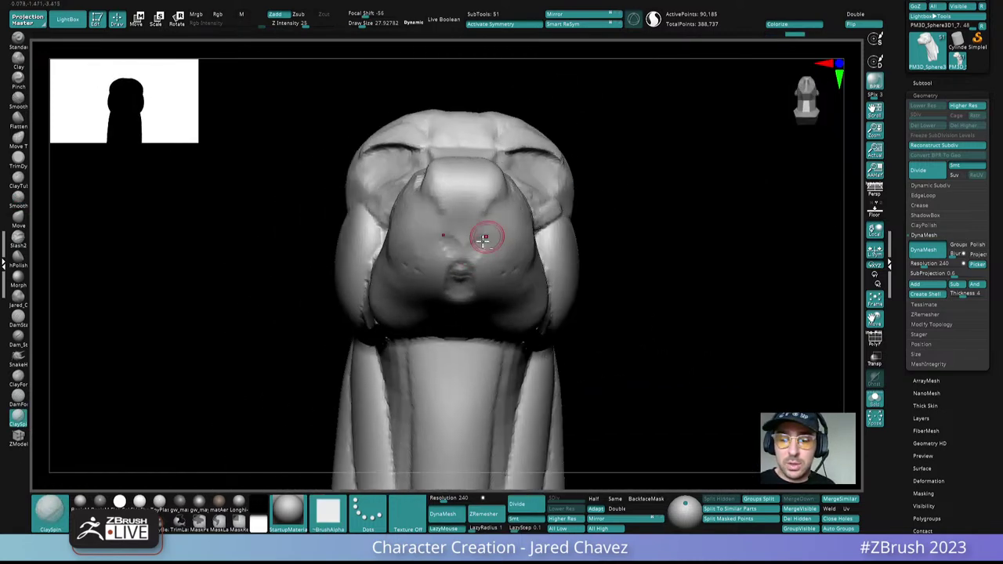
Step: Choose the ClayForms brush, set the draw size to about 42 and block in the nose at the muzzle's tip
left_click(17, 376)
mouse_move(439, 235)
right_mouse_down()
mouse_move(501, 217)
mouse_move(488, 247)
right_mouse_up()
key("space")
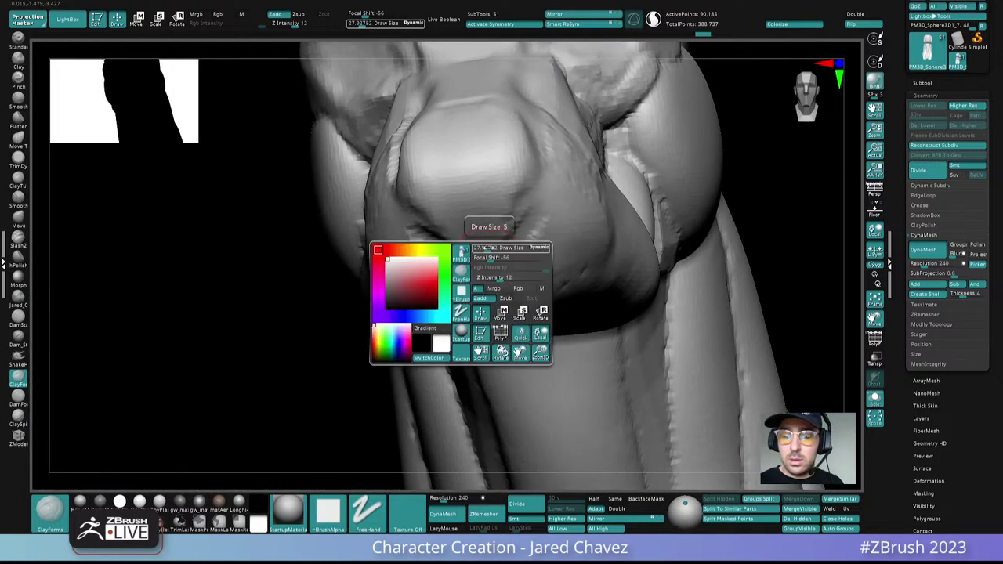
left_click_drag(491, 247, 485, 249)
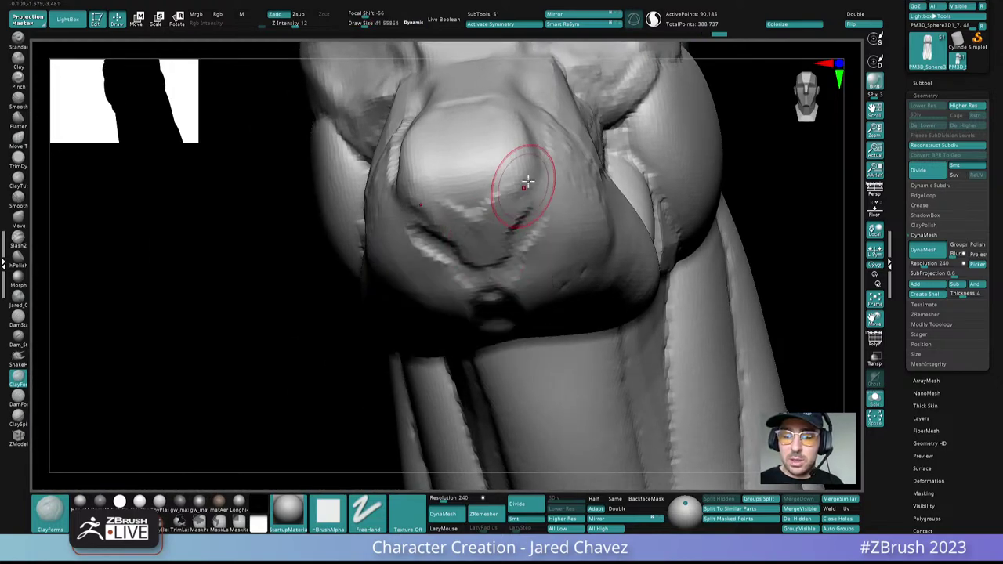
mouse_move(516, 174)
right_mouse_down()
mouse_move(501, 159)
mouse_move(542, 184)
mouse_move(519, 212)
right_mouse_up()
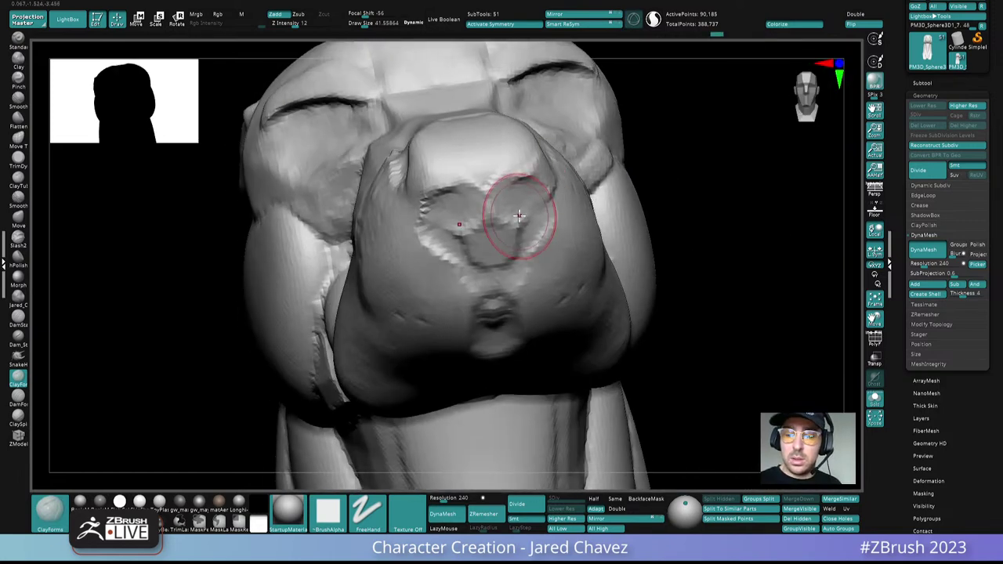
Step: Reduce the draw size to about 23 and carve the nostrils into both sides of the nose
key("space")
left_click_drag(515, 217, 507, 217)
mouse_move(523, 196)
left_mouse_down("alt")
mouse_move(529, 202)
mouse_move(522, 193)
left_mouse_up("alt")
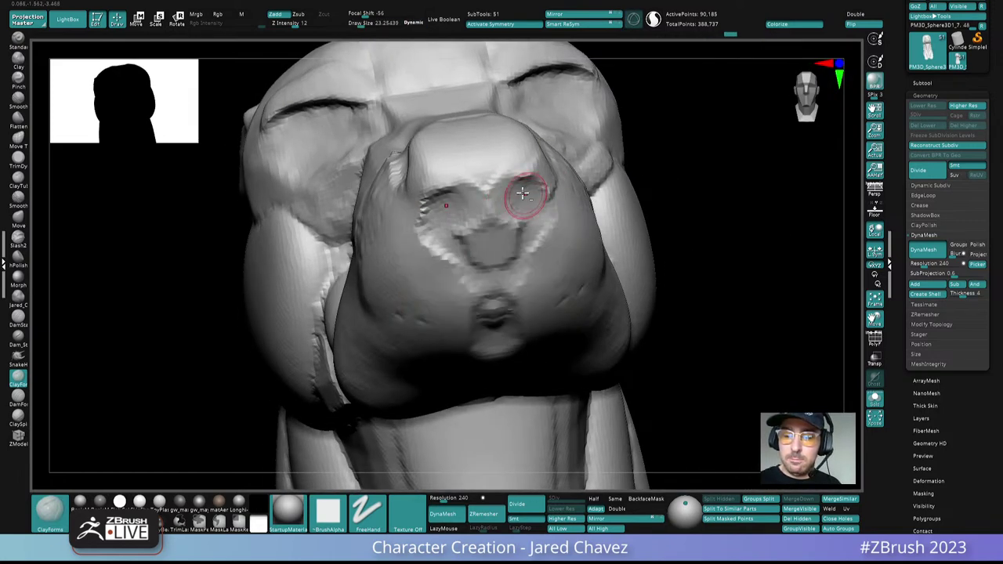
mouse_move(528, 182)
right_mouse_down()
mouse_move(560, 190)
mouse_move(510, 185)
right_mouse_up()
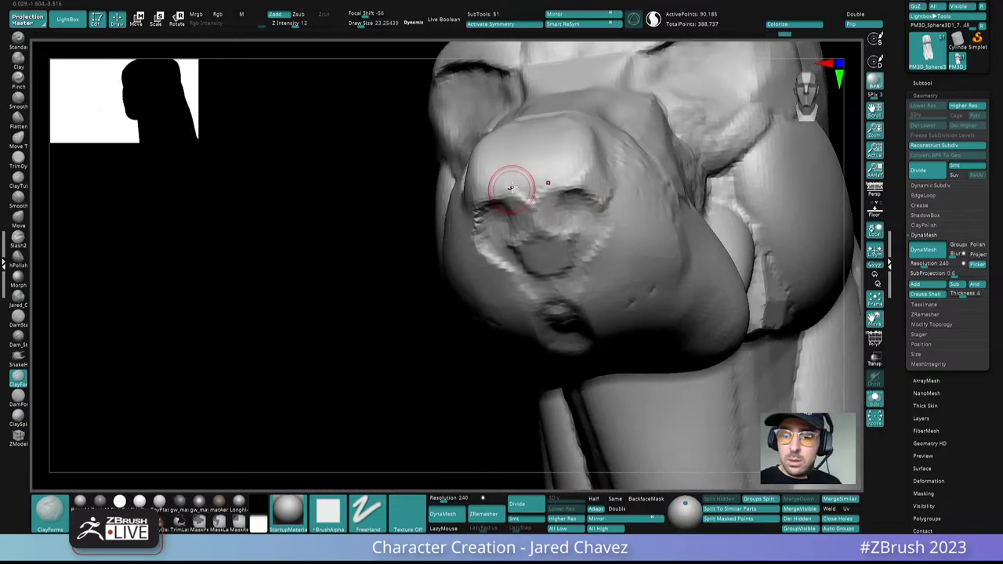
right_click_drag(589, 179, 565, 162)
right_click_drag(593, 194, 587, 169)
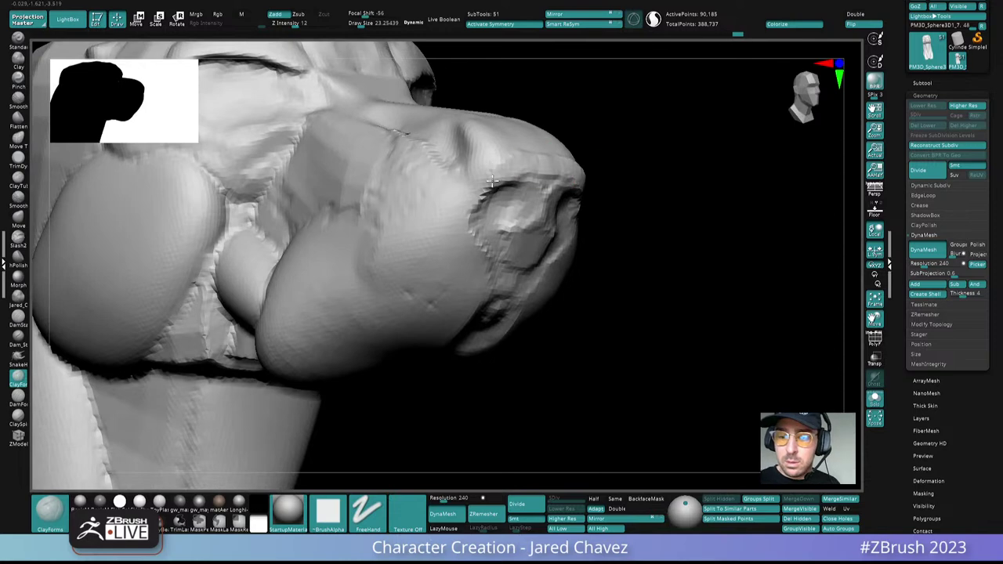
Step: Mask one half of the head and neck along the centreline
right_click_drag(552, 213, 558, 227, "ctrl")
right_click_drag(558, 227, 661, 200)
left_click_drag(673, 57, 528, 386, "ctrl")
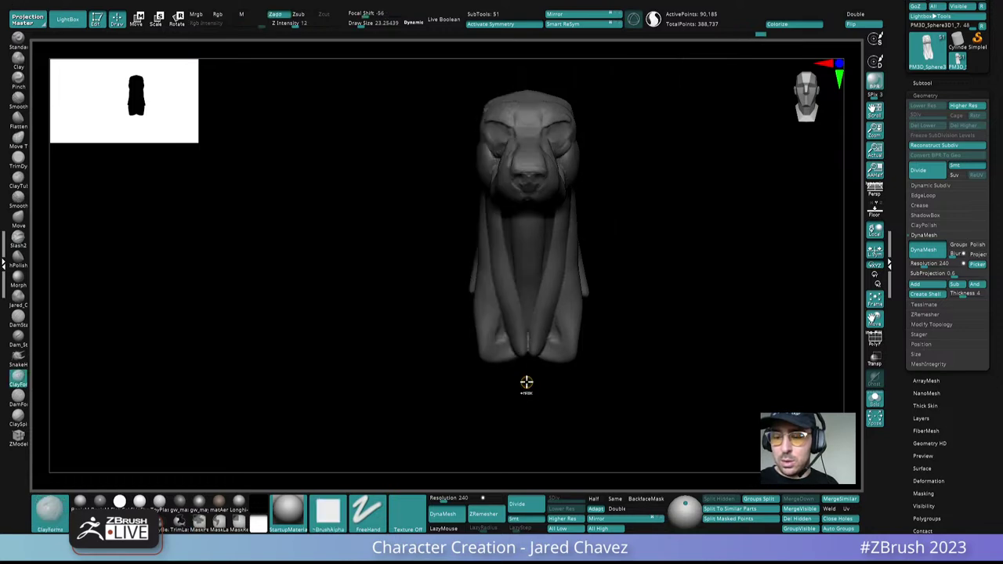
key("ctrl+z")
mouse_move(679, 68)
left_mouse_down("ctrl")
mouse_move(553, 363)
mouse_move(528, 378)
left_mouse_up("ctrl")
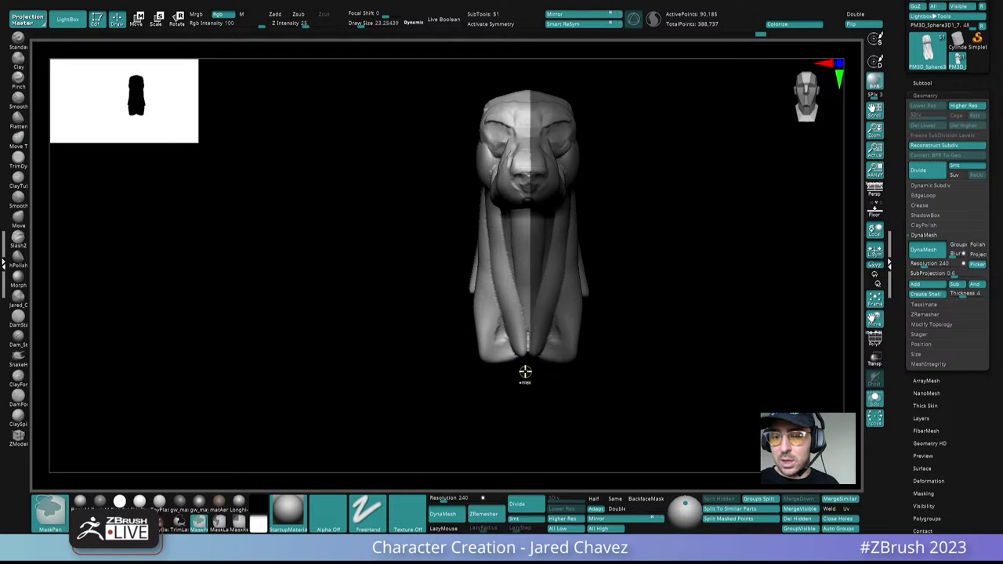
Step: Try to restore the masked mesh's symmetry with Smart ReSym, and undo it
left_click(577, 27)
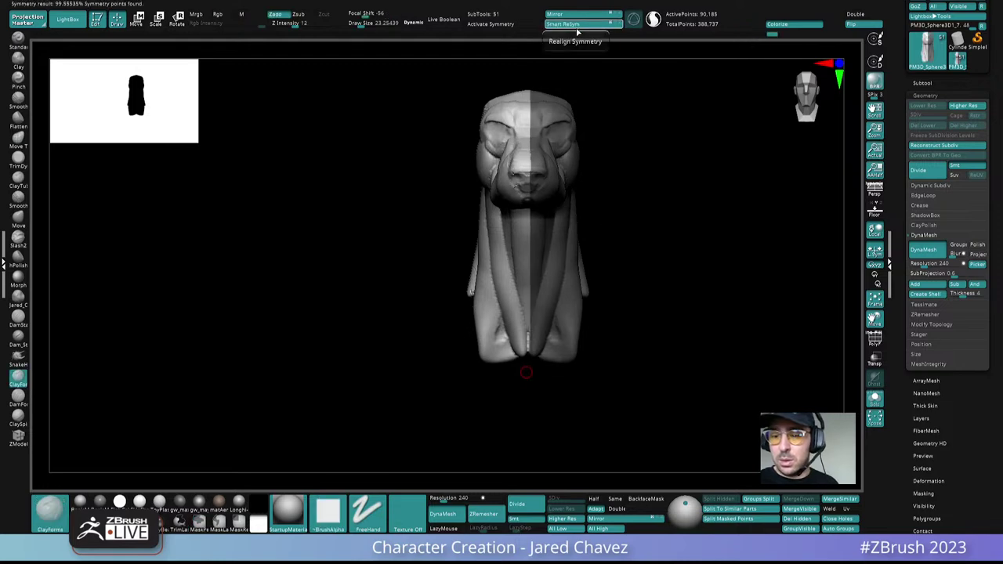
mouse_move(511, 167)
right_mouse_down("ctrl")
mouse_move(613, 300)
mouse_move(582, 224)
right_mouse_up("ctrl")
key("ctrl+z")
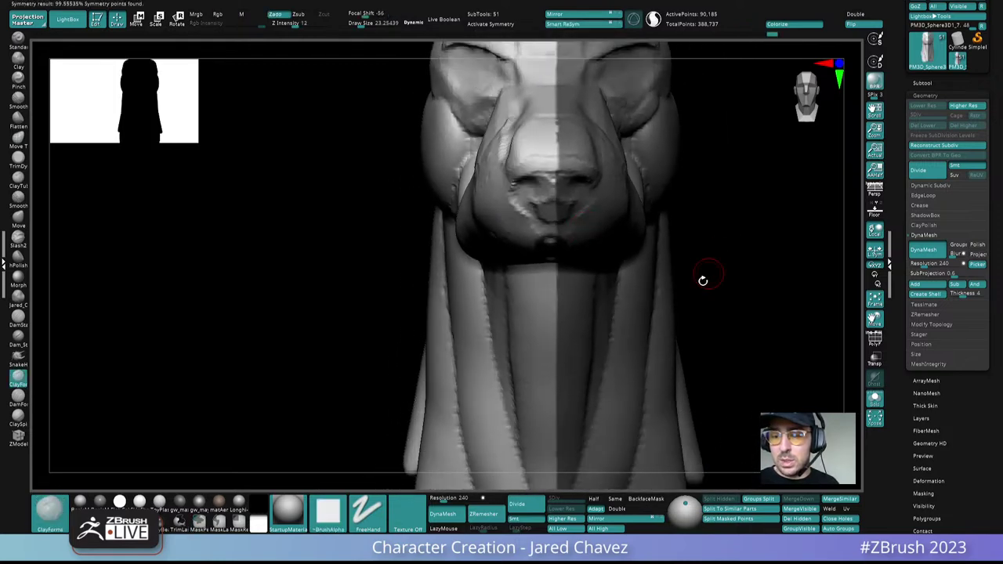
Step: Restore the head's symmetry with Smart ReSym while the opposite half is masked, and clear the mask to remesh with DynaMesh
scroll(702, 281, "down", 3)
scroll(673, 245, "down", 1)
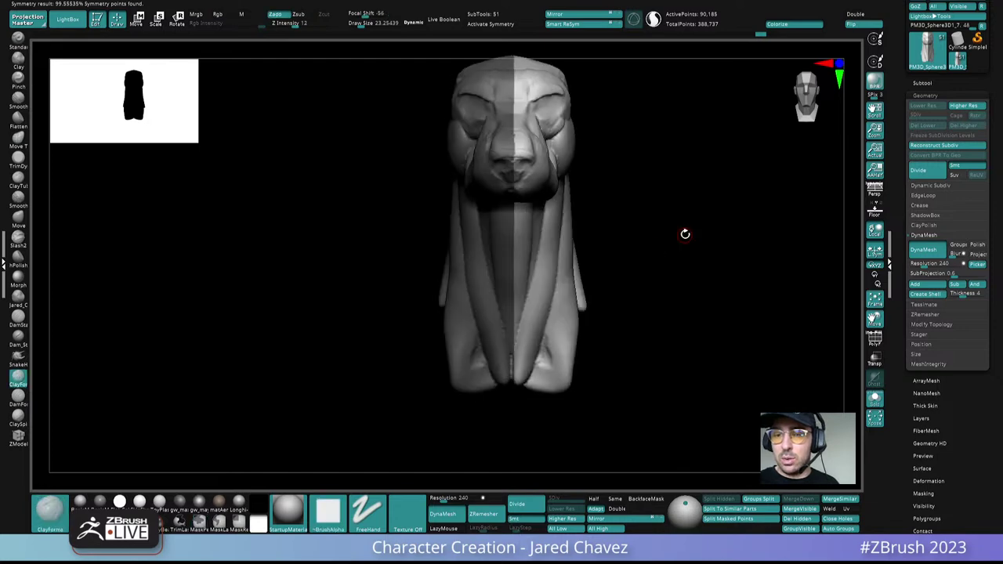
left_click(574, 24)
right_click_drag(574, 125, 548, 243, "ctrl")
left_click_drag(672, 271, 672, 274, "ctrl")
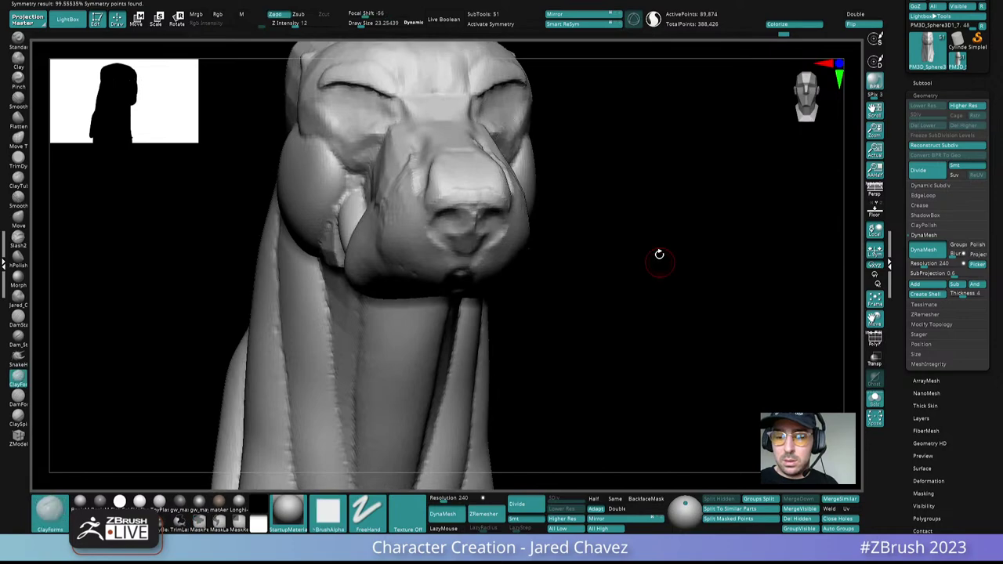
Step: Smooth and refine the edges of the nose bridge and the side of the muzzle with ClayForms
mouse_move(658, 253)
right_mouse_down()
mouse_move(597, 230)
mouse_move(517, 248)
mouse_move(473, 233)
right_mouse_up()
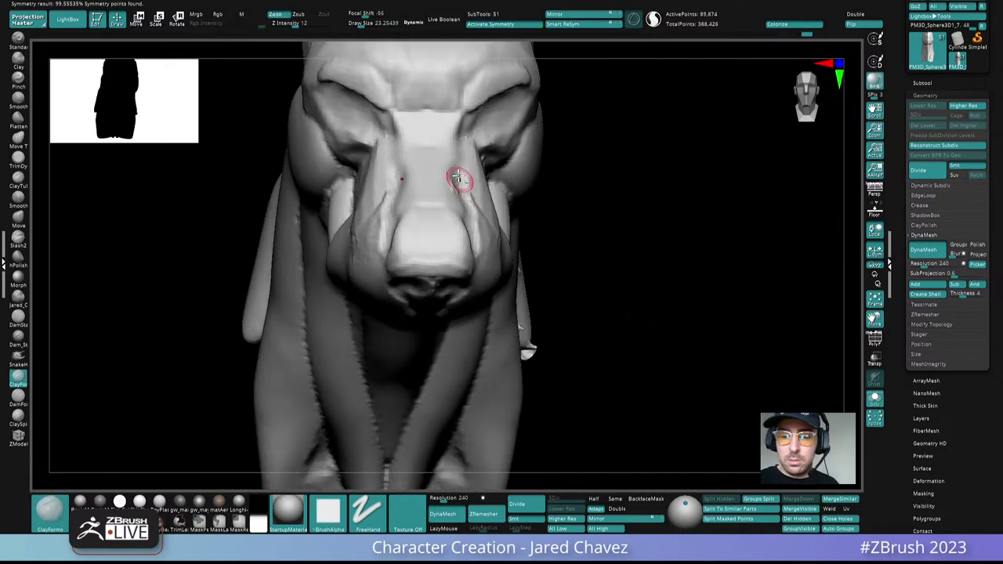
mouse_move(459, 180)
right_mouse_down("ctrl")
mouse_move(456, 204)
mouse_move(462, 188)
right_mouse_up("ctrl")
mouse_move(462, 188)
left_mouse_down("shift")
mouse_move(455, 205)
mouse_move(459, 188)
left_mouse_up("shift")
mouse_move(459, 188)
right_mouse_down()
mouse_move(457, 258)
mouse_move(519, 247)
mouse_move(519, 229)
mouse_move(496, 216)
right_mouse_up()
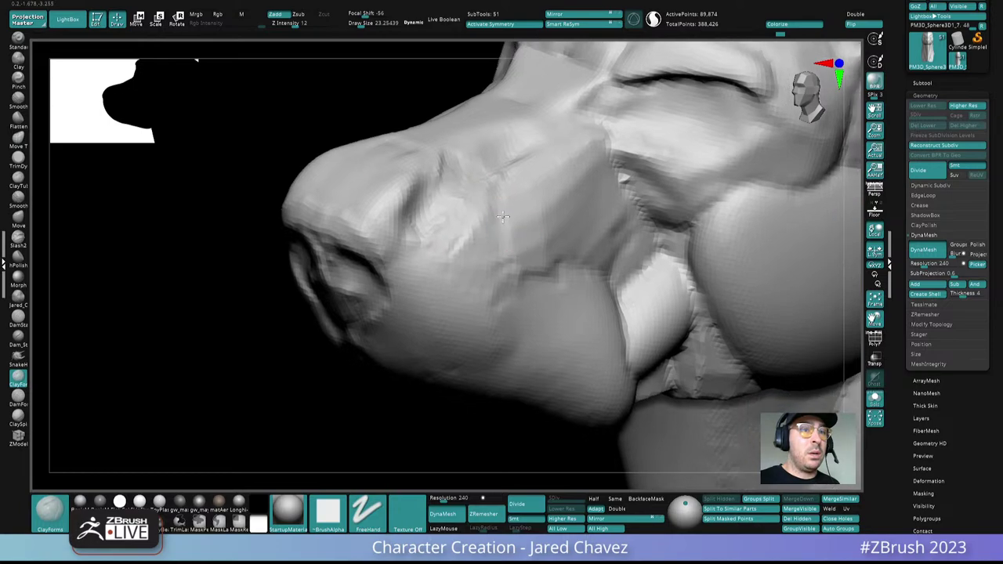
Step: Sculpt the wings of the nose and the groove separating them from the muzzle
right_click_drag(515, 186, 436, 155)
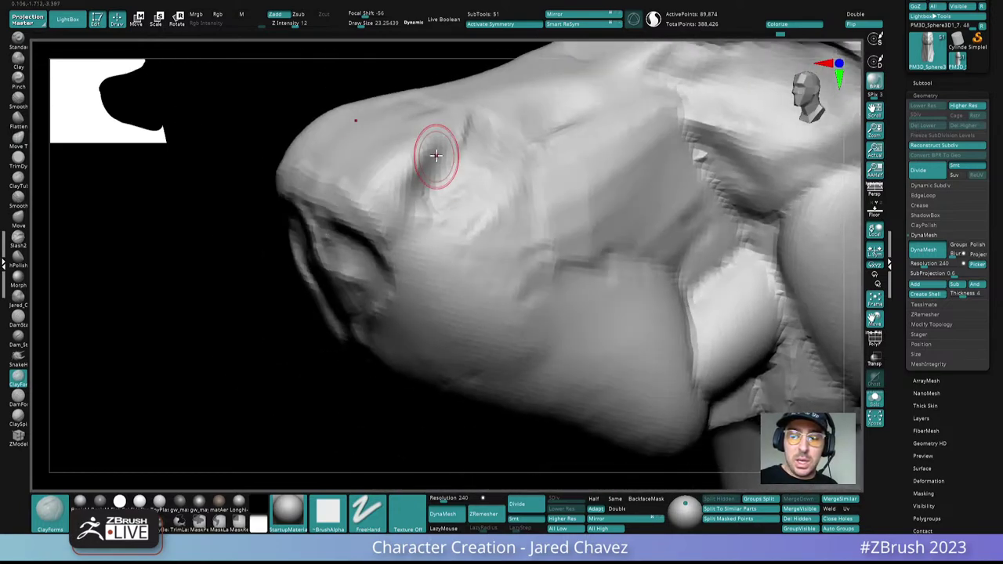
right_click_drag(415, 188, 481, 181)
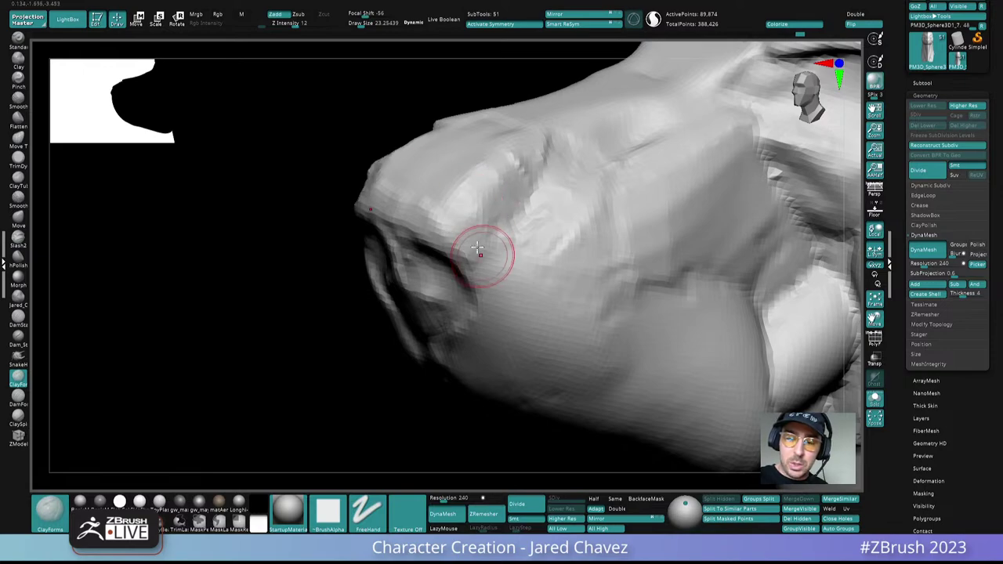
right_click_drag(477, 247, 452, 219)
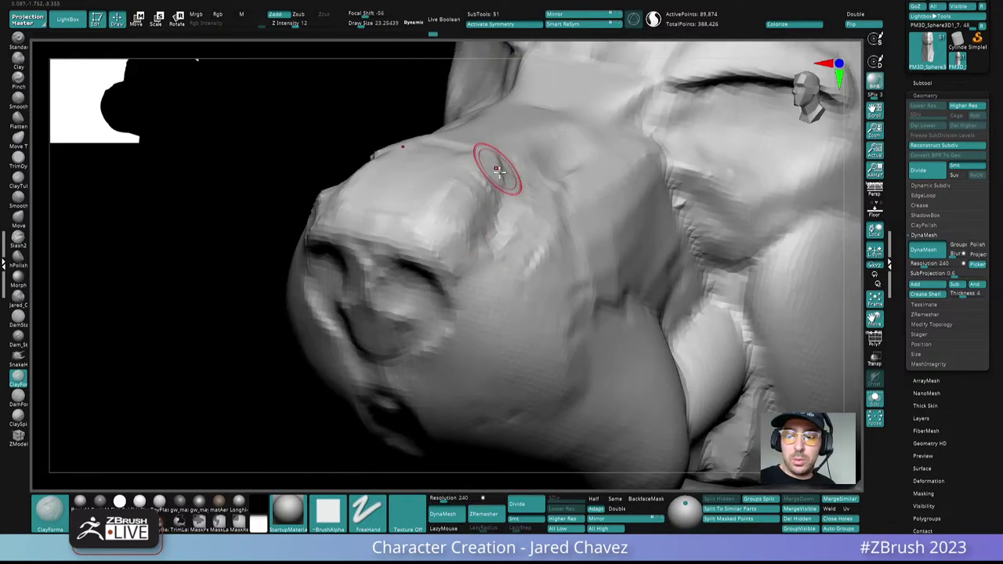
mouse_move(496, 171)
right_mouse_down()
mouse_move(489, 175)
mouse_move(509, 177)
mouse_move(503, 166)
mouse_move(528, 215)
mouse_move(587, 258)
mouse_move(569, 268)
mouse_move(600, 236)
mouse_move(516, 150)
mouse_move(398, 186)
mouse_move(482, 208)
mouse_move(495, 202)
right_mouse_up()
key("shift")
mouse_move(455, 236)
right_mouse_down()
mouse_move(510, 202)
mouse_move(484, 202)
mouse_move(522, 177)
mouse_move(472, 177)
mouse_move(483, 196)
mouse_move(495, 146)
mouse_move(477, 226)
mouse_move(457, 184)
right_mouse_up()
Step: Sculpt the brow ridges, the forehead and the inner eye corners with ClayForms at a draw size of about 28
right_click(486, 191)
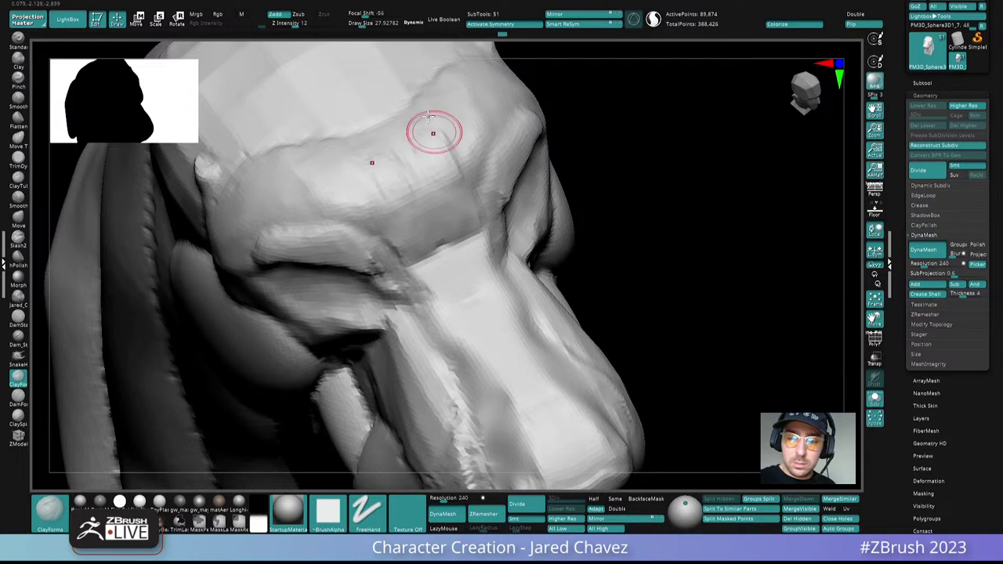
right_click_drag(455, 149, 464, 202)
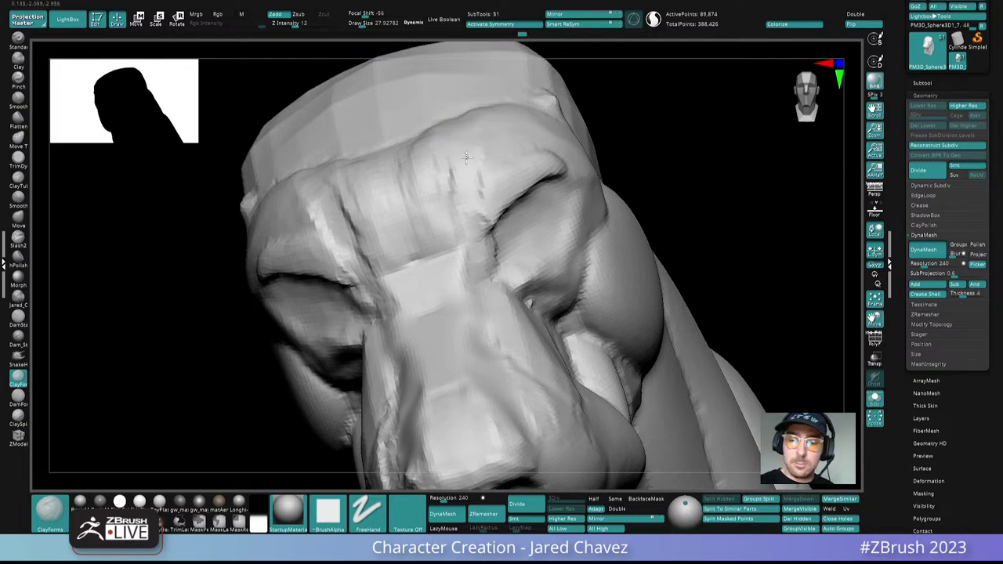
right_click_drag(486, 132, 616, 283)
Step: Insert a sphere as a new subtool below the head and turn off Solo to show the whole dog
left_click(921, 82)
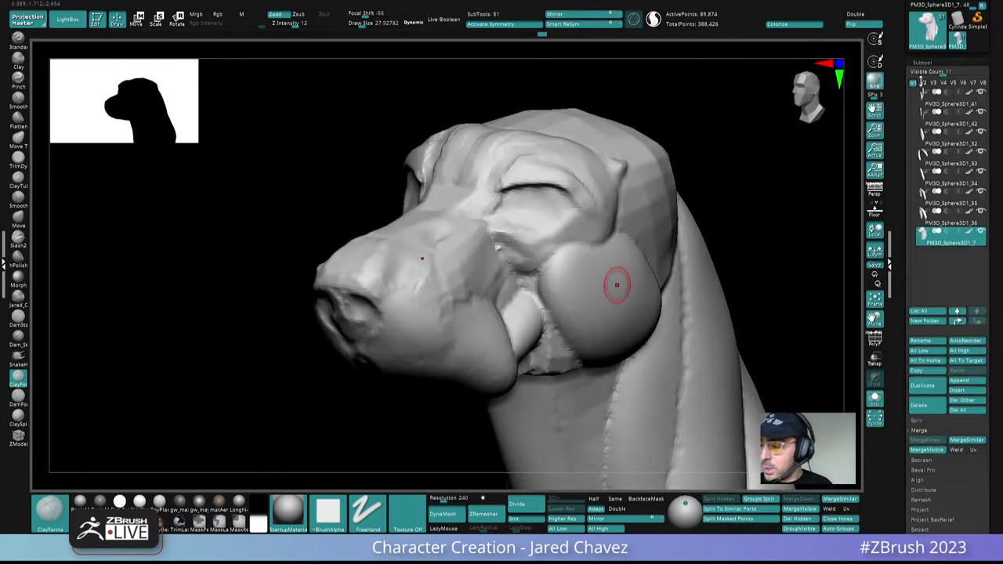
left_click(974, 390)
left_click(686, 358)
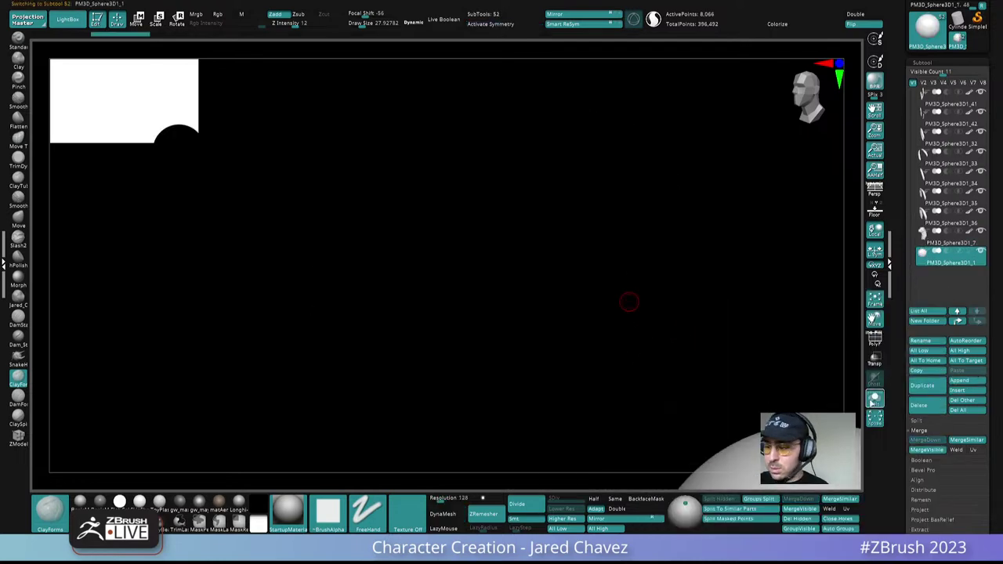
left_click(872, 401)
left_click_drag(719, 284, 674, 322, "alt")
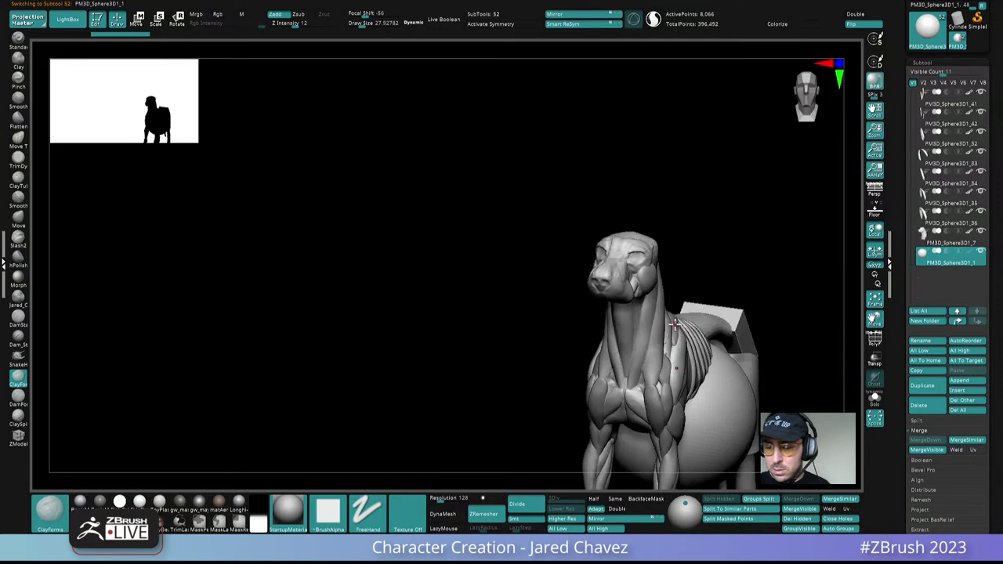
Step: Scale the sphere down with the gizmo and move it over to the side of the head
key("w")
right_click_drag(778, 353, 614, 303)
right_click_drag(755, 246, 721, 206)
left_click_drag(709, 201, 682, 291)
right_click_drag(682, 291, 653, 286)
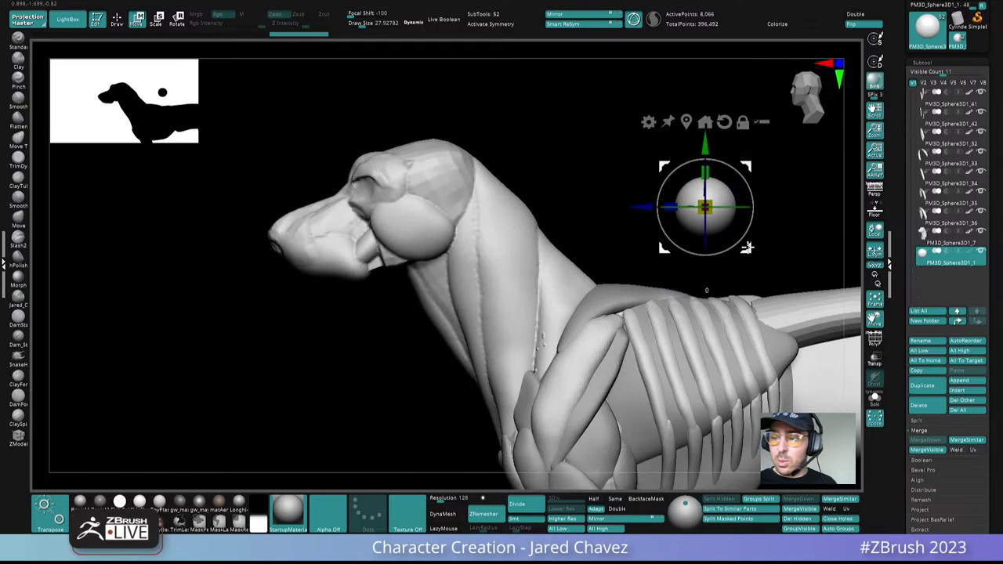
left_click_drag(747, 247, 437, 234)
Step: Move the sphere close to the eye socket and scale it down to roughly eyeball size
right_click_drag(437, 234, 462, 274, "ctrl")
right_click_drag(462, 274, 523, 284)
right_click_drag(522, 284, 582, 302, "alt")
left_click_drag(569, 259, 411, 250)
right_click_drag(478, 249, 505, 254)
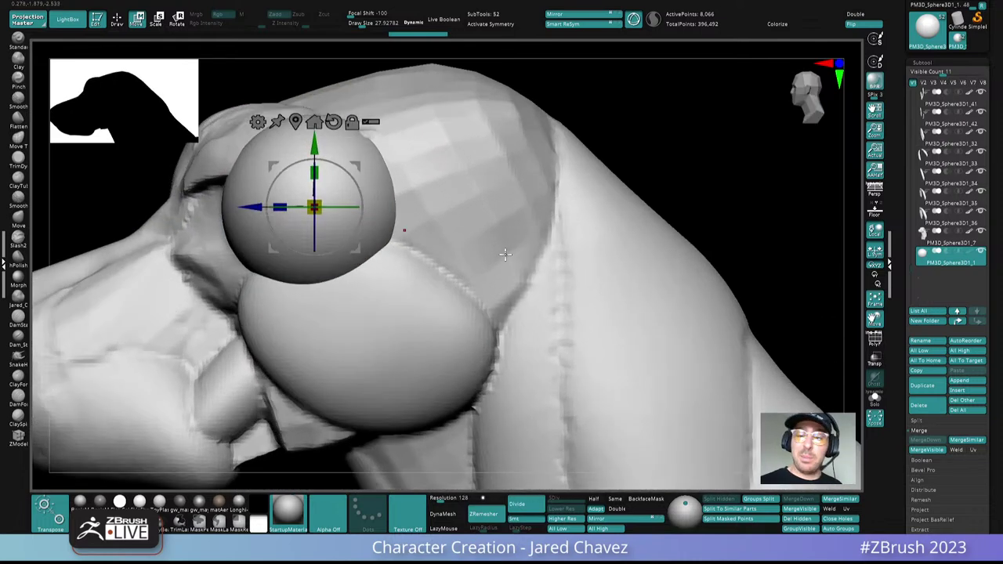
left_click_drag(321, 201, 289, 213)
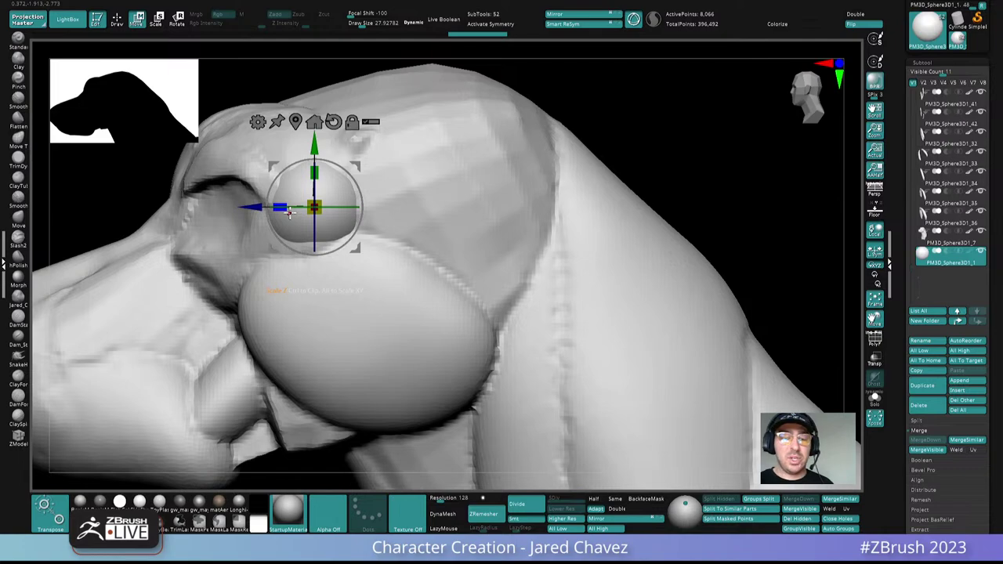
right_click_drag(394, 262, 598, 258)
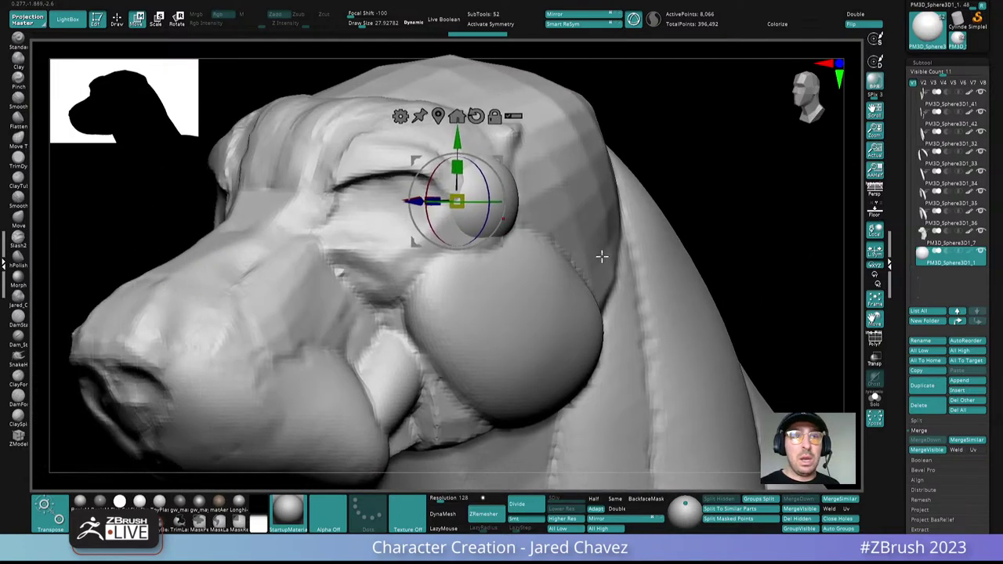
Step: Position the sphere inside the eye socket beneath the upper lid and scale it slightly down to fit
left_click_drag(500, 241, 450, 242)
right_click_drag(578, 241, 485, 233)
left_click_drag(390, 243, 379, 244)
right_click_drag(427, 246, 508, 226)
left_click_drag(445, 245, 433, 245)
right_click_drag(523, 227, 497, 209)
left_click_drag(363, 198, 358, 205)
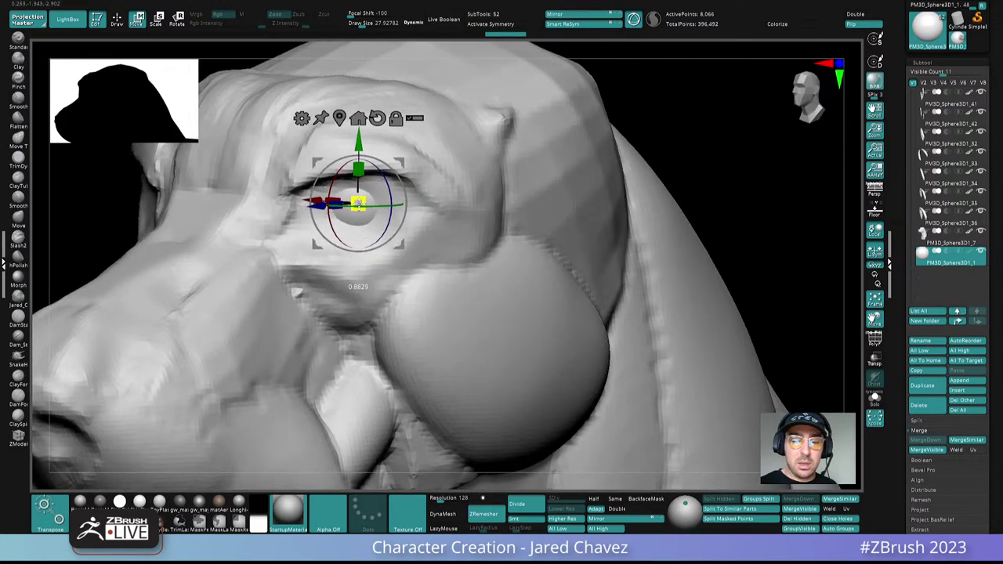
Step: Check the eyeball in Solo and fine-tune its fit in the socket with the whole model shown
left_click(874, 398)
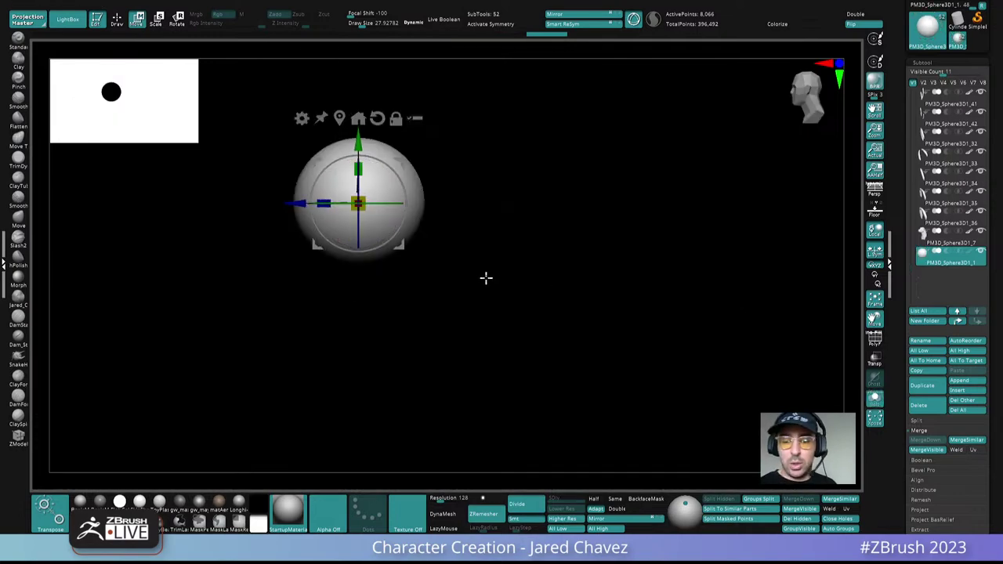
left_click(874, 398)
mouse_move(407, 243)
left_mouse_down()
mouse_move(481, 219)
mouse_move(409, 247)
left_mouse_up()
left_click_drag(450, 210, 415, 246)
Step: Duplicate the eyeball subtool and mirror the copy into the opposite eye socket
left_click_drag(403, 249, 534, 231)
left_click(925, 386)
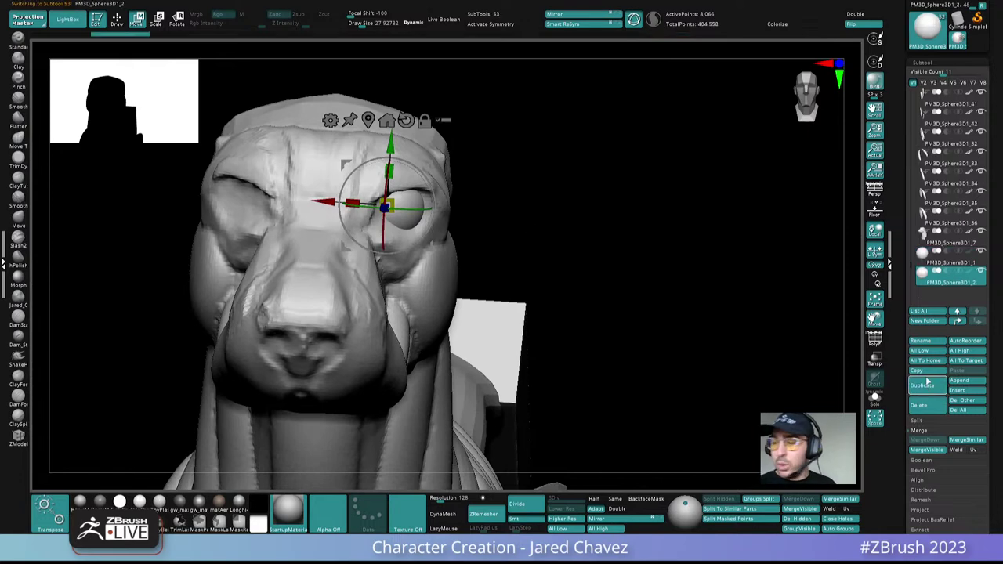
left_click(570, 15)
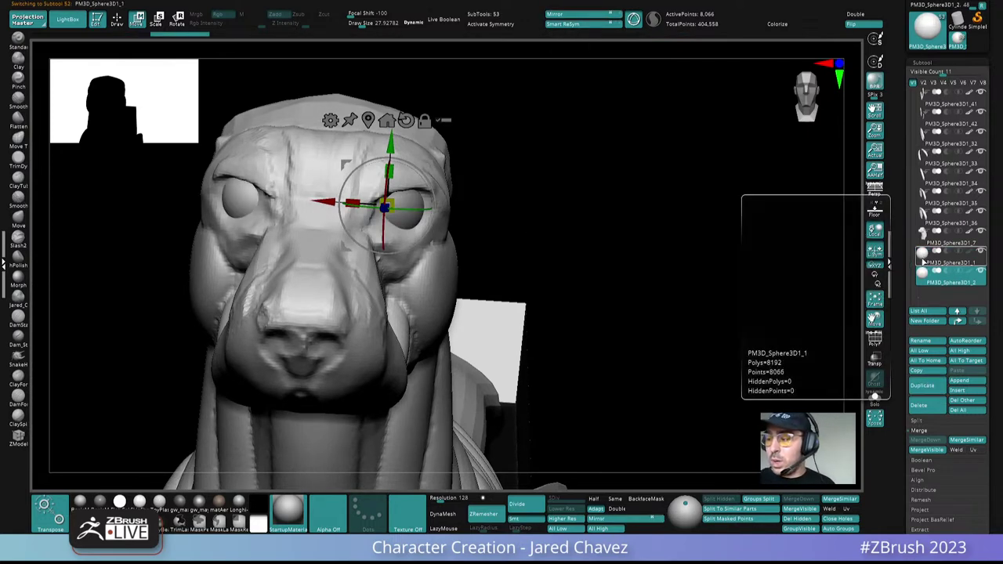
Step: Merge the original and mirrored eyeballs into a single subtool
left_click(927, 260)
left_click(930, 440)
left_click_drag(586, 347, 519, 287)
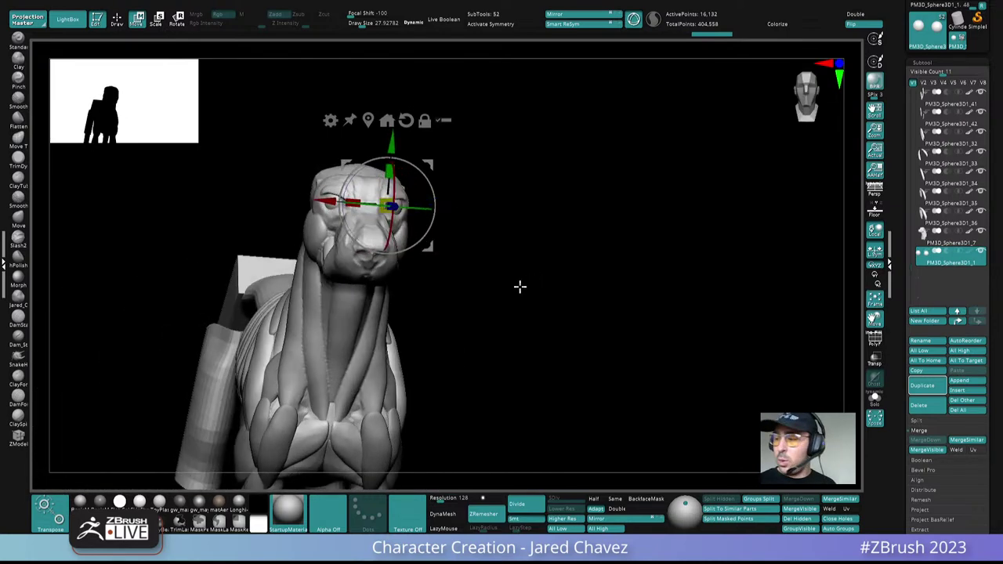
Step: Isolate the eyeballs and the fused head and neck by hiding all other body subtools
left_click(980, 252)
left_click(980, 232)
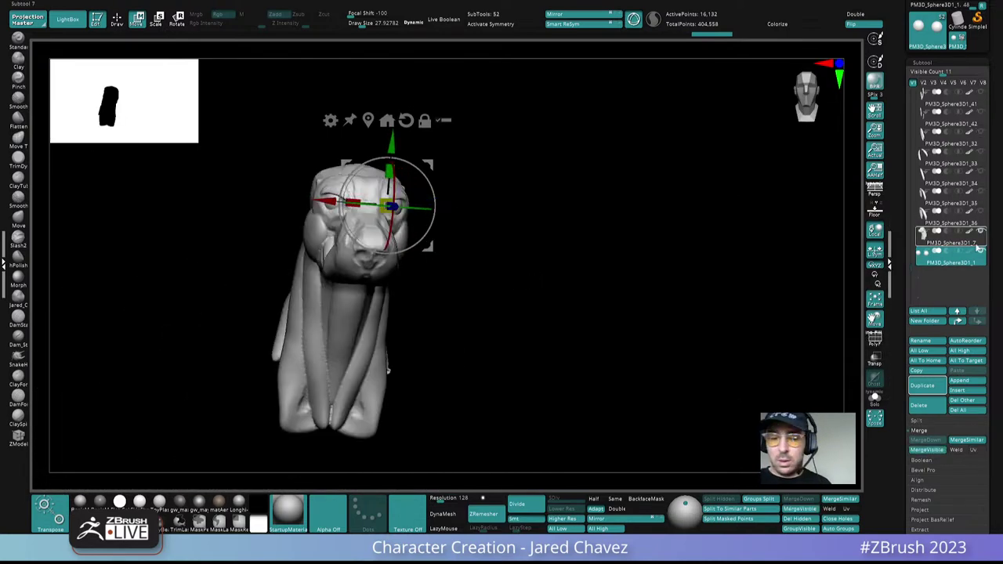
left_click_drag(564, 274, 456, 278)
left_click_drag(424, 120, 541, 275, "alt")
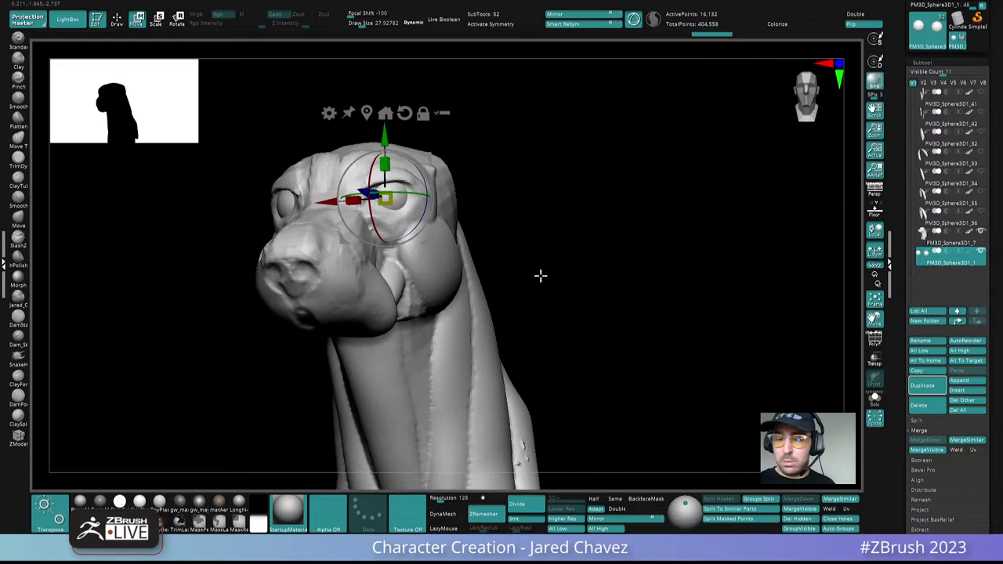
mouse_move(480, 267)
left_mouse_down()
mouse_move(486, 287)
mouse_move(455, 280)
left_mouse_up()
Step: Select the head subtool and build up the lower lid and the area beneath the eye with the ClayForms brush
left_click(450, 270, "alt")
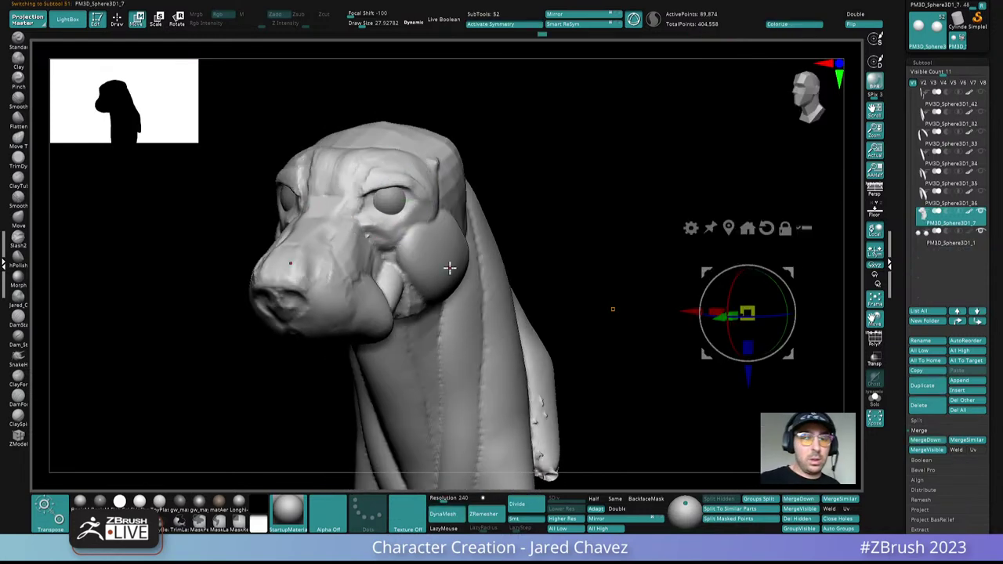
left_click(118, 20)
right_click_drag(449, 209, 385, 270)
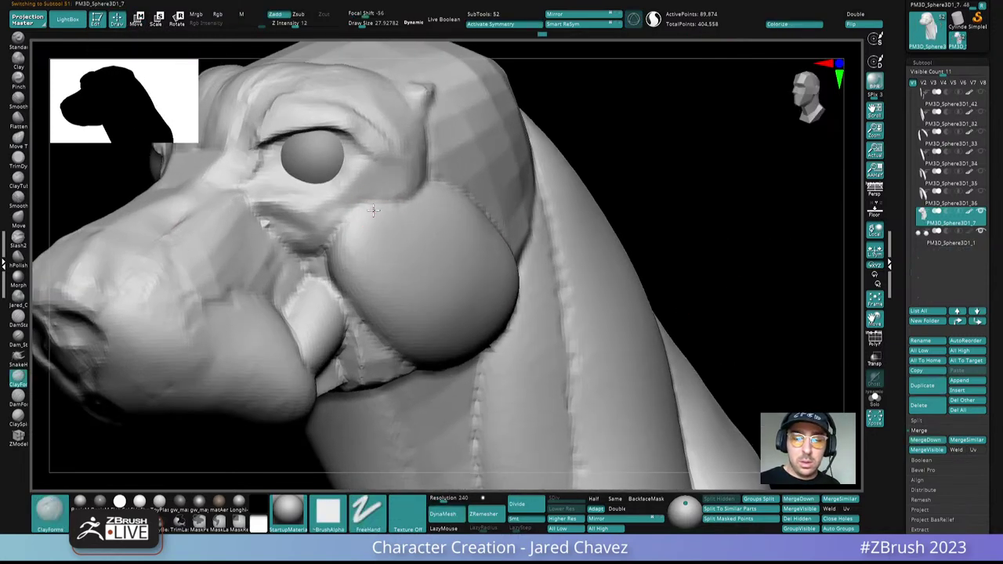
right_click_drag(333, 215, 380, 210)
right_click_drag(321, 235, 350, 190)
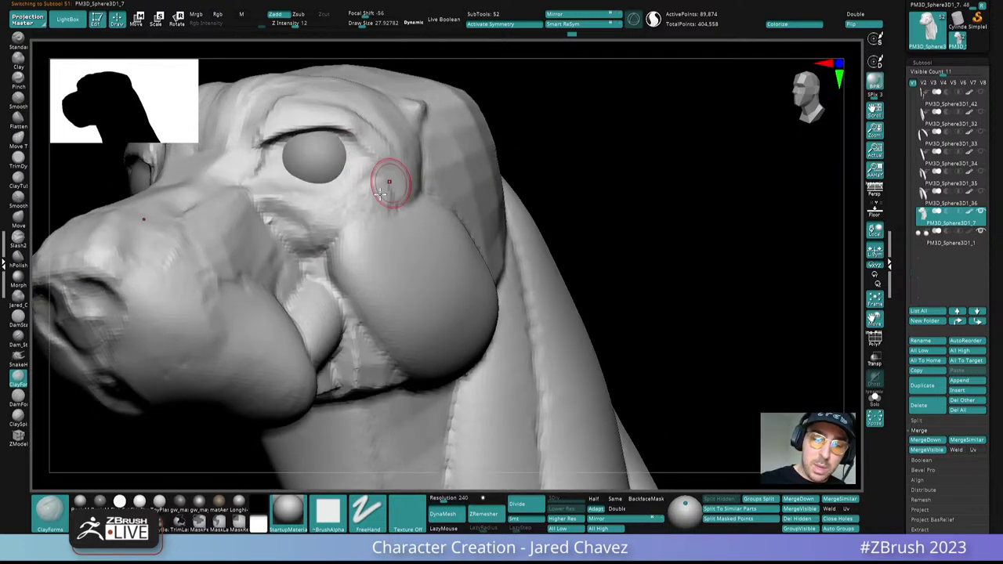
mouse_move(350, 210)
right_mouse_down()
mouse_move(401, 190)
mouse_move(340, 188)
mouse_move(383, 193)
mouse_move(414, 172)
mouse_move(313, 184)
right_mouse_up()
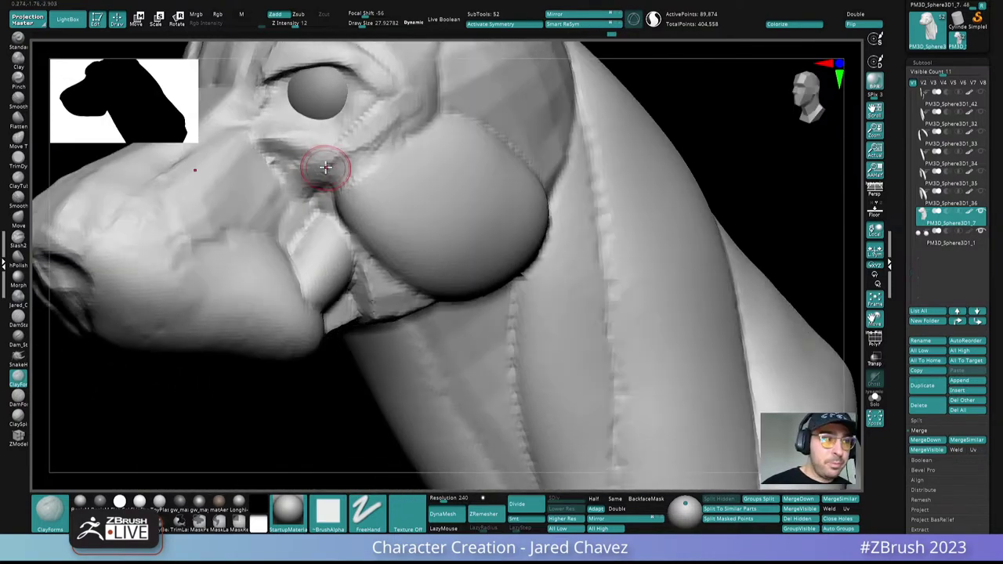
mouse_move(326, 167)
left_mouse_down()
mouse_move(324, 179)
mouse_move(352, 174)
mouse_move(330, 176)
left_mouse_up()
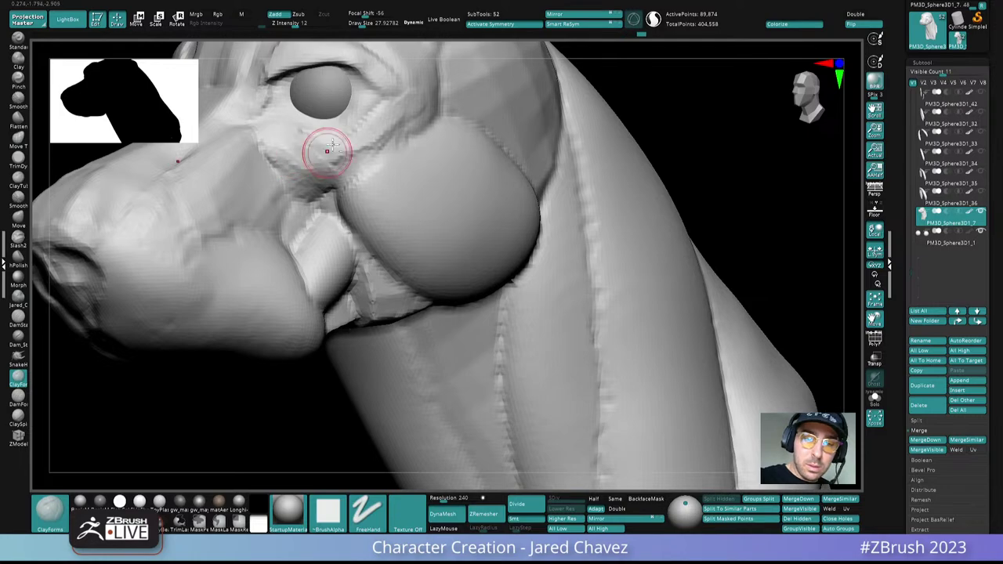
right_click_drag(333, 145, 359, 193)
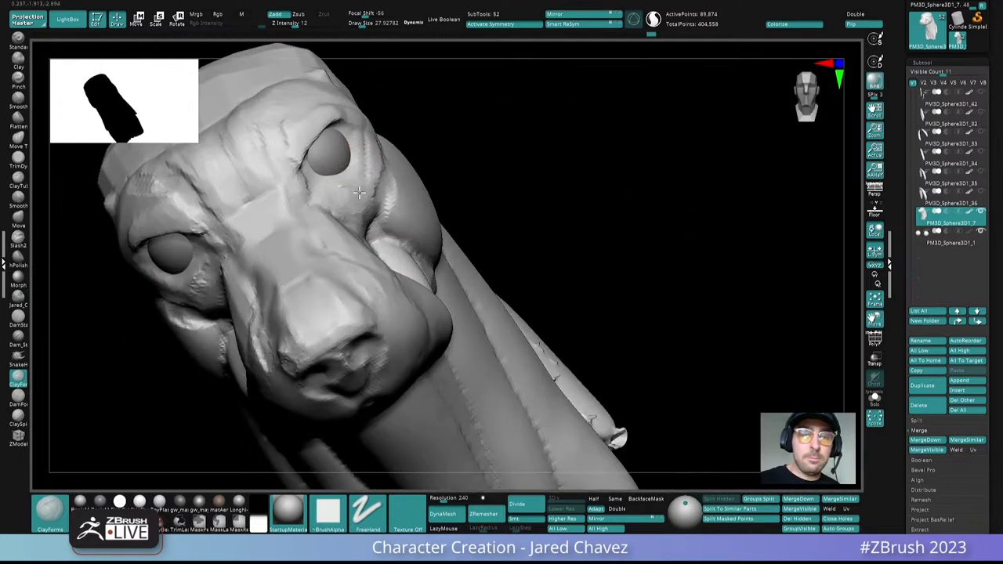
Step: Refine the forms around the outer eye corner and temple, blending in the small nub behind the brow
mouse_move(359, 192)
left_mouse_down()
mouse_move(336, 161)
mouse_move(337, 181)
left_mouse_up()
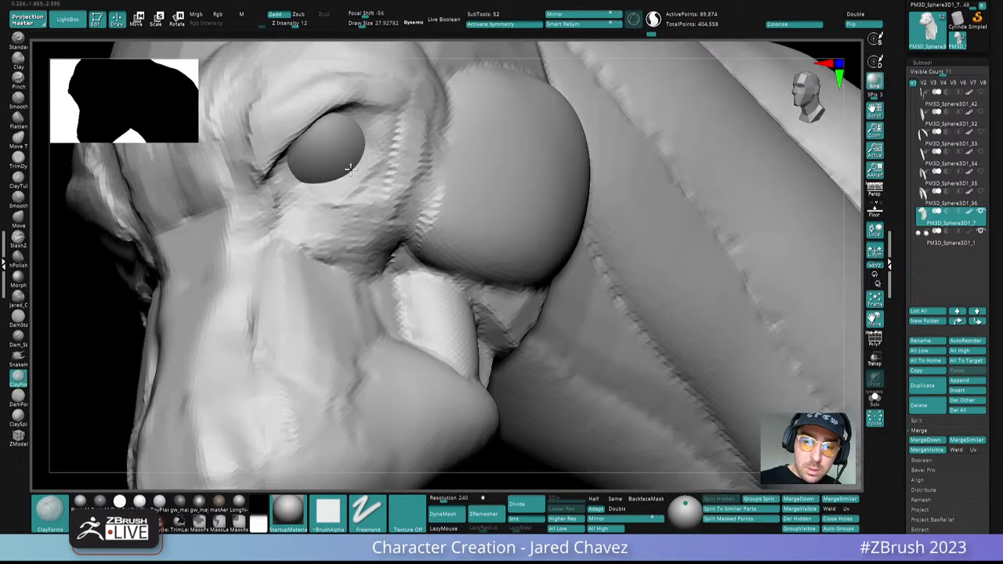
mouse_move(356, 159)
right_mouse_down()
mouse_move(385, 174)
mouse_move(387, 159)
mouse_move(391, 205)
right_mouse_up()
left_click_drag(392, 205, 468, 168)
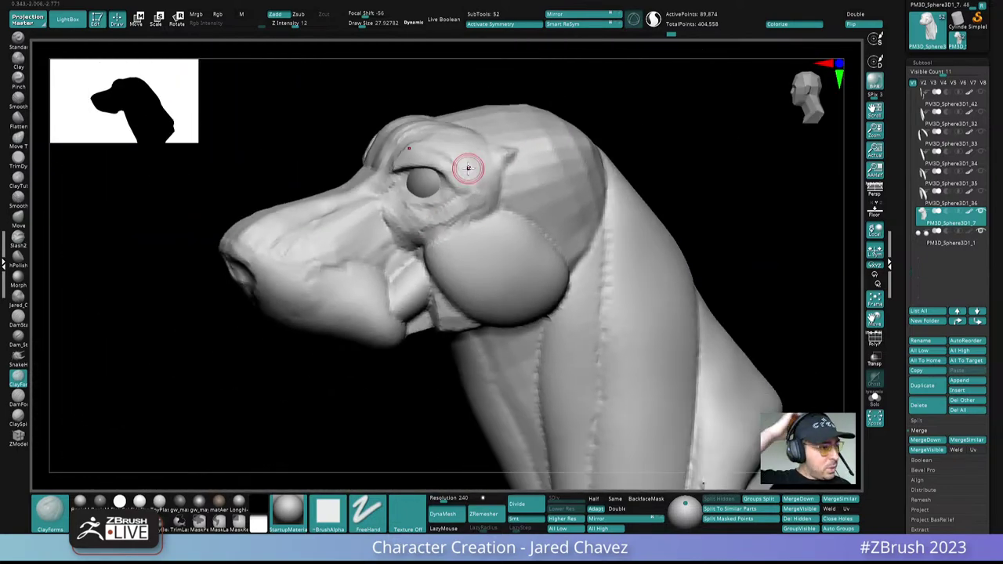
right_click_drag(467, 168, 503, 196)
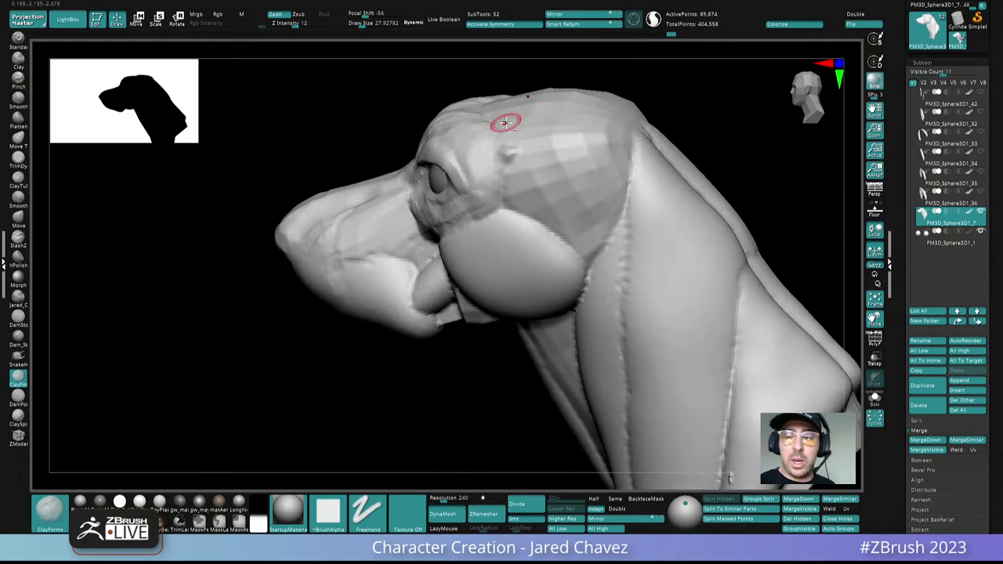
right_click_drag(506, 123, 507, 168)
mouse_move(508, 168)
left_mouse_down()
mouse_move(504, 184)
mouse_move(425, 209)
mouse_move(432, 157)
mouse_move(459, 273)
mouse_move(438, 279)
mouse_move(485, 265)
mouse_move(553, 226)
mouse_move(416, 206)
mouse_move(506, 264)
mouse_move(537, 235)
mouse_move(540, 325)
left_mouse_up()
left_click_drag(499, 297, 511, 311)
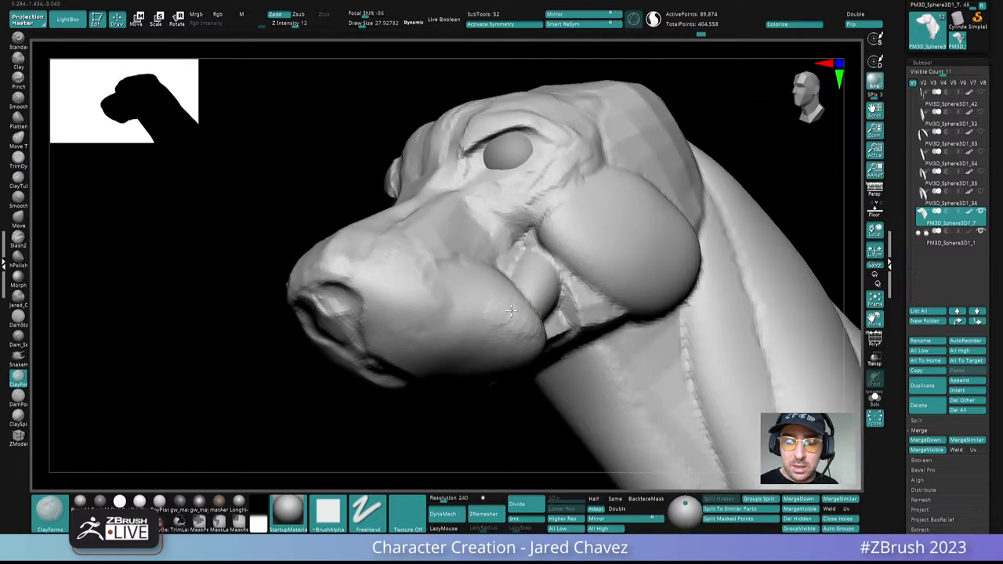
Step: Carve the mouth line along the underside of the muzzle with the DamStandard brush
left_click_drag(442, 286, 449, 210)
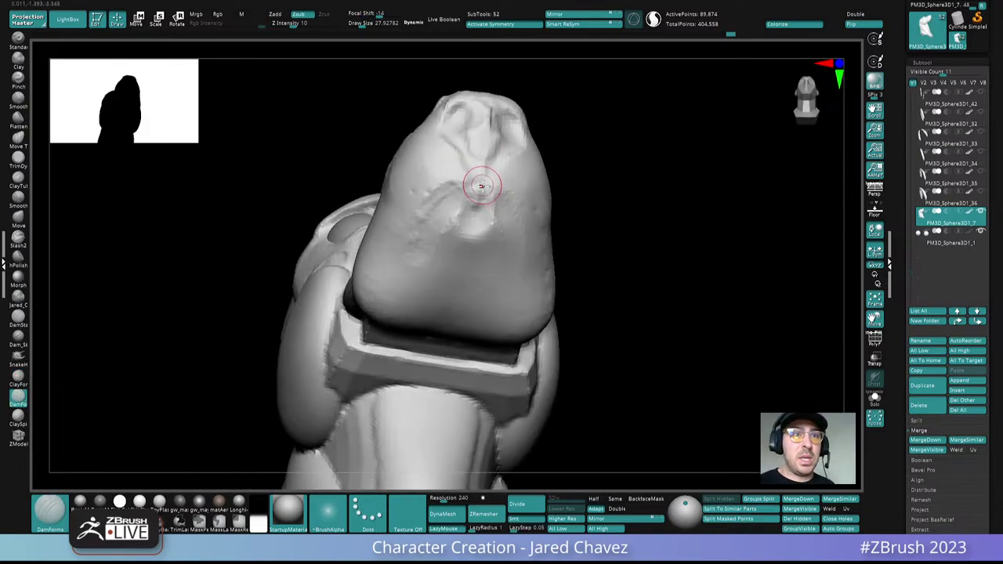
right_click_drag(482, 185, 499, 188)
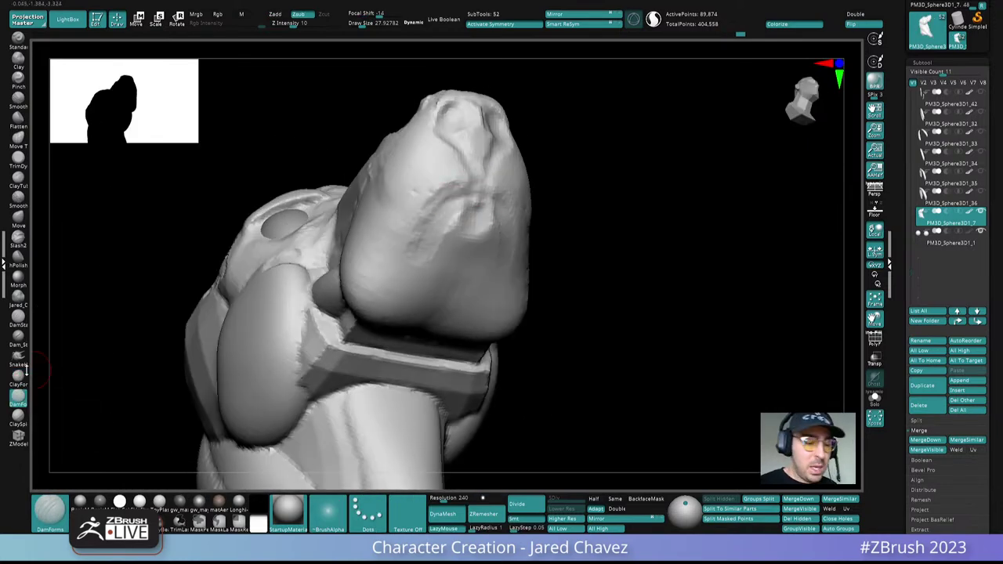
left_click(18, 319)
right_click_drag(453, 194, 432, 211)
left_click_drag(451, 191, 395, 267)
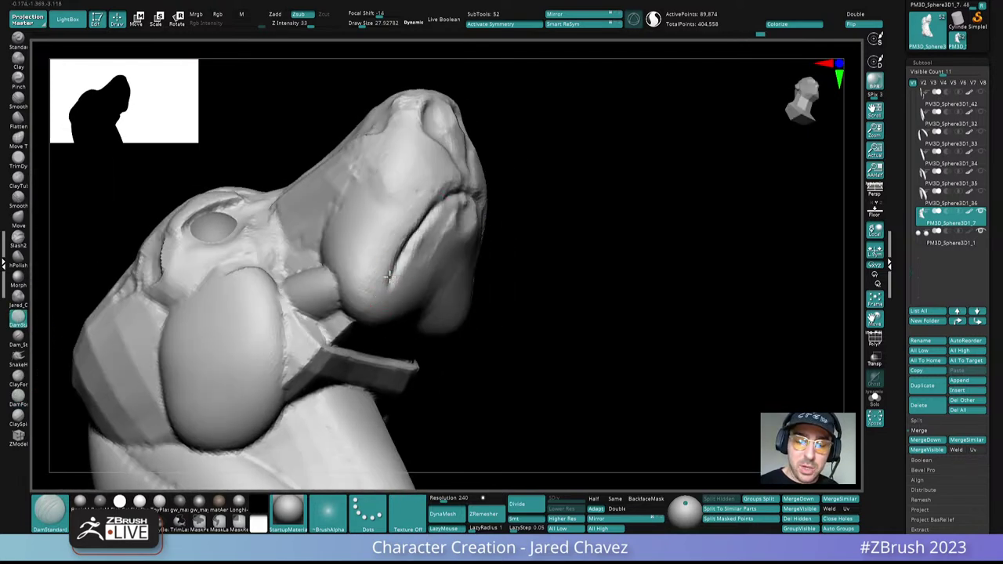
Step: Build up the upper lip and the side of the muzzle with the ClaySpin brush at a draw size of about 30
mouse_move(480, 230)
right_mouse_down()
mouse_move(470, 275)
mouse_move(510, 217)
mouse_move(497, 238)
mouse_move(513, 234)
mouse_move(463, 233)
mouse_move(452, 226)
mouse_move(467, 210)
mouse_move(446, 243)
mouse_move(441, 207)
right_mouse_up()
left_click(21, 419)
key("space")
left_click_drag(437, 207, 441, 208)
right_click_drag(437, 208, 434, 207)
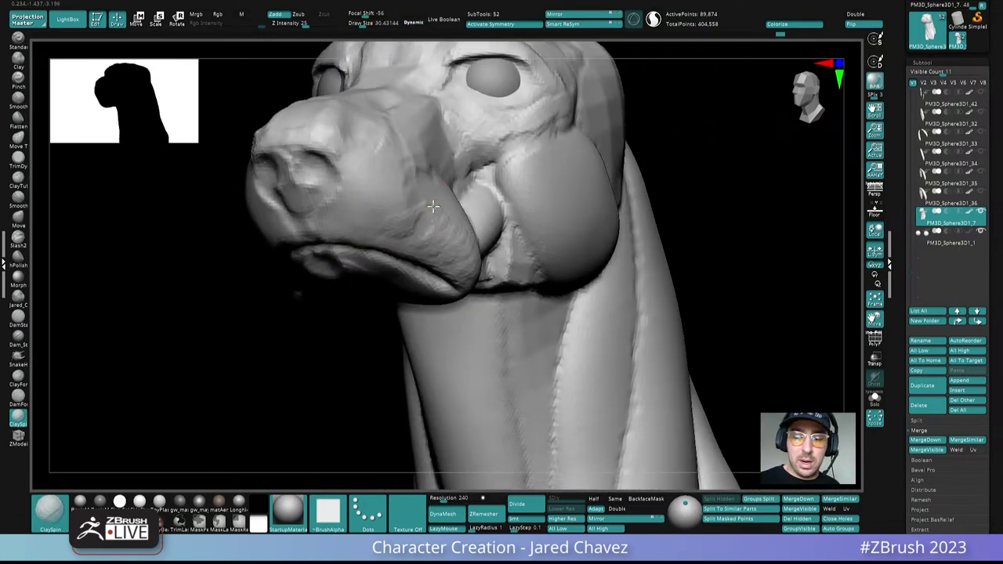
left_click_drag(413, 198, 382, 212)
mouse_move(409, 161)
left_mouse_down()
mouse_move(403, 224)
mouse_move(387, 228)
left_mouse_up()
right_click_drag(392, 212, 345, 210)
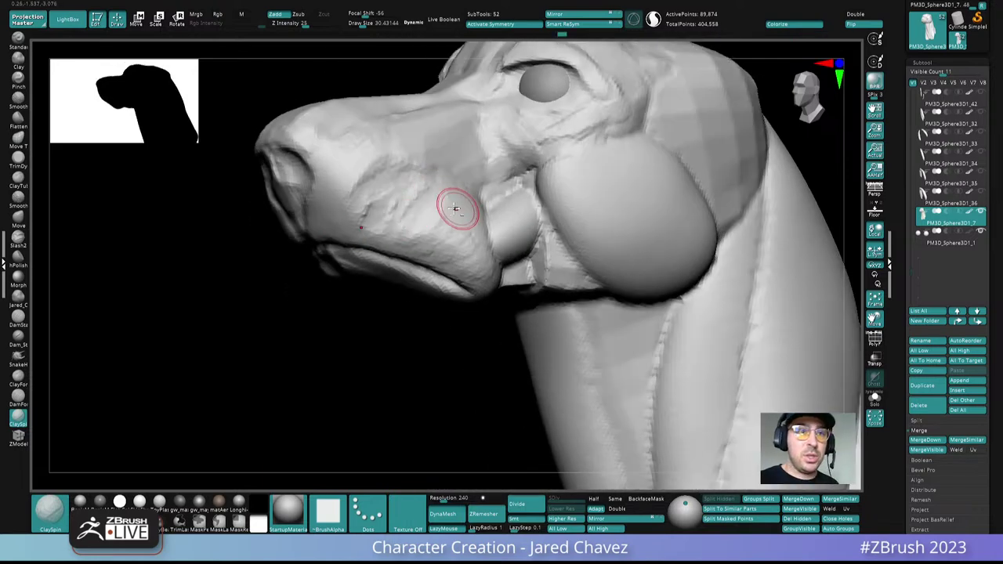
Step: Layer muscle forms over the muzzle side and connect the mouth corner to the cheek beneath the eye
right_click_drag(455, 208, 439, 165)
right_click_drag(447, 112, 443, 198, "alt")
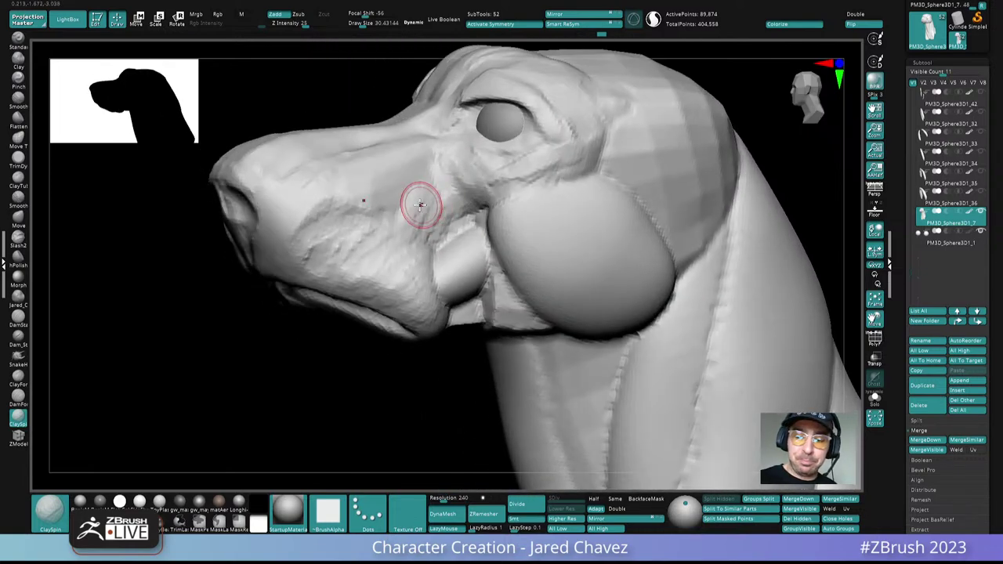
mouse_move(421, 205)
left_mouse_down()
mouse_move(396, 193)
mouse_move(366, 204)
left_mouse_up()
right_click_drag(385, 186, 399, 209)
mouse_move(323, 253)
right_mouse_down()
mouse_move(336, 205)
mouse_move(319, 247)
right_mouse_up()
mouse_move(325, 194)
right_mouse_down()
mouse_move(353, 212)
mouse_move(325, 264)
mouse_move(482, 215)
mouse_move(476, 222)
mouse_move(415, 173)
mouse_move(465, 229)
right_mouse_up()
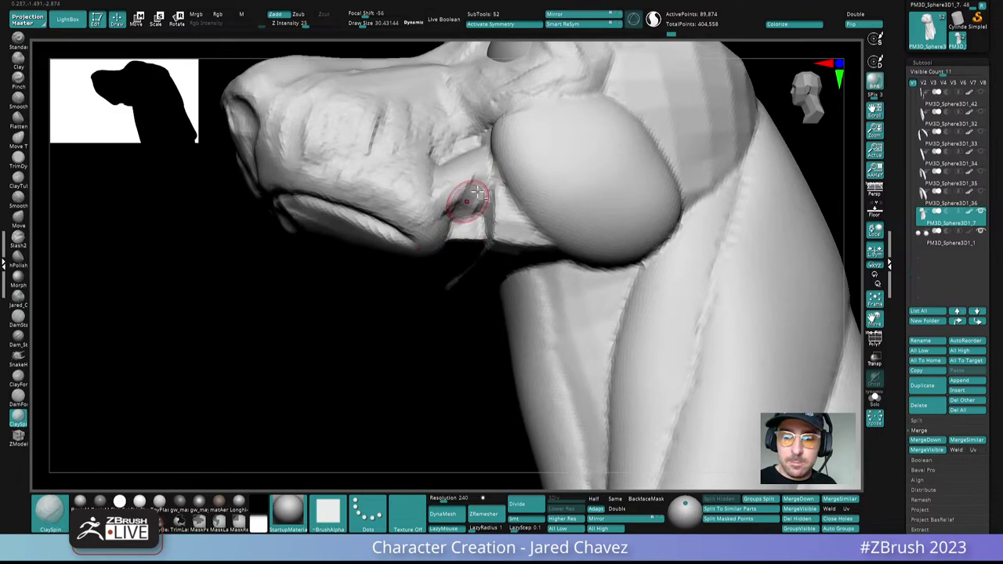
mouse_move(476, 193)
right_mouse_down()
mouse_move(470, 199)
mouse_move(481, 179)
mouse_move(510, 195)
mouse_move(501, 217)
mouse_move(485, 169)
mouse_move(492, 208)
mouse_move(569, 195)
mouse_move(504, 213)
mouse_move(396, 178)
mouse_move(414, 159)
mouse_move(444, 156)
right_mouse_up()
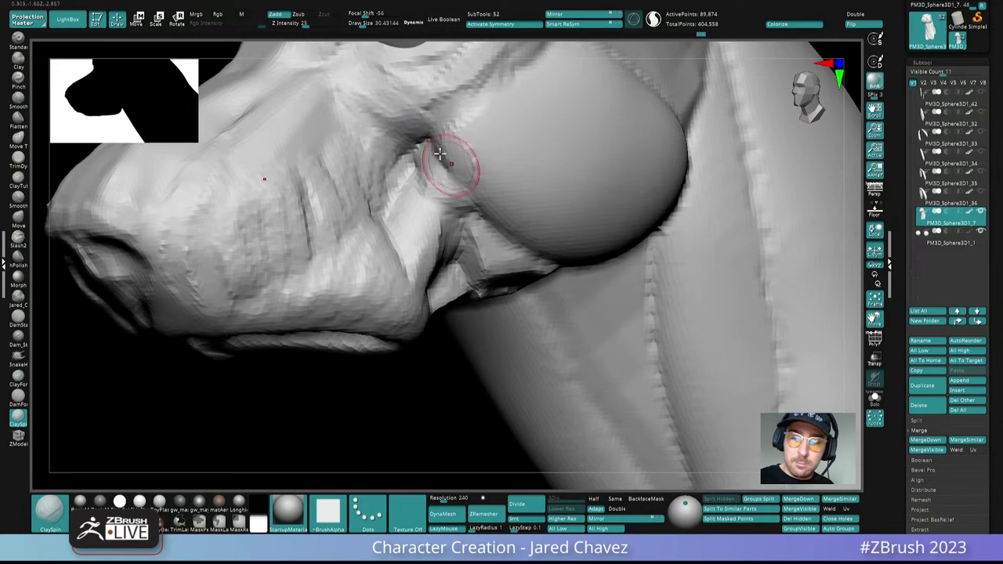
Step: Smooth the new forms on the cheek between the muzzle and the eye
mouse_move(405, 207)
right_mouse_down()
mouse_move(441, 177)
mouse_move(430, 205)
mouse_move(425, 190)
mouse_move(444, 163)
mouse_move(415, 184)
right_mouse_up()
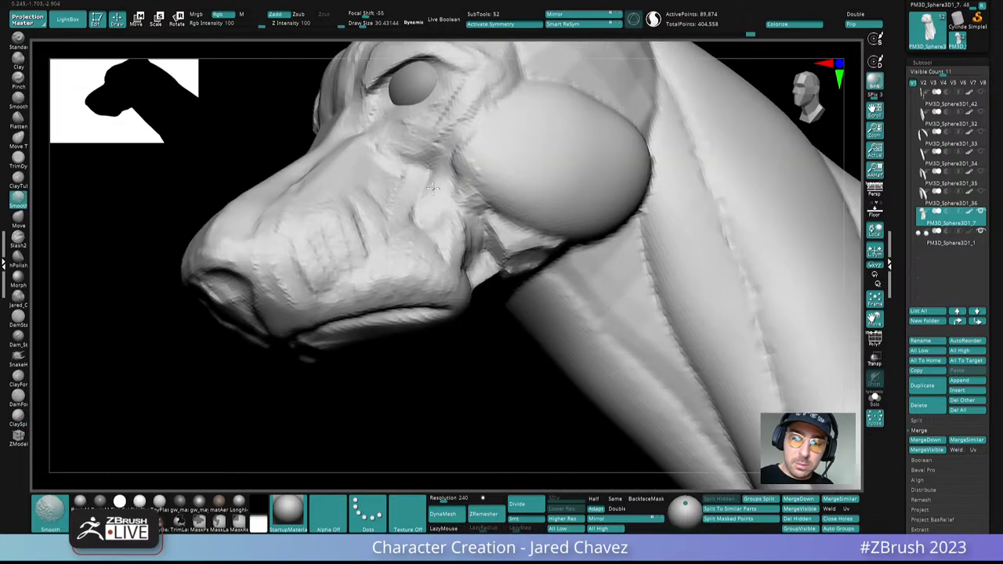
left_click_drag(415, 184, 414, 177, "shift")
mouse_move(414, 177)
right_mouse_down()
mouse_move(485, 199)
mouse_move(544, 159)
mouse_move(618, 183)
mouse_move(577, 242)
mouse_move(530, 206)
mouse_move(517, 306)
mouse_move(479, 165)
mouse_move(465, 212)
mouse_move(501, 188)
mouse_move(466, 220)
mouse_move(484, 204)
mouse_move(473, 213)
mouse_move(467, 206)
right_mouse_up()
Step: Reduce the draw size to about 15 and sculpt the upper and lower eyelids and the folds around the eye
key("space")
left_click_drag(472, 216, 428, 224)
mouse_move(401, 223)
right_mouse_down()
mouse_move(446, 194)
mouse_move(405, 204)
right_mouse_up()
left_click_drag(463, 191, 440, 193)
mouse_move(423, 188)
right_mouse_down()
mouse_move(462, 186)
mouse_move(418, 177)
mouse_move(372, 186)
mouse_move(346, 213)
mouse_move(356, 223)
right_mouse_up()
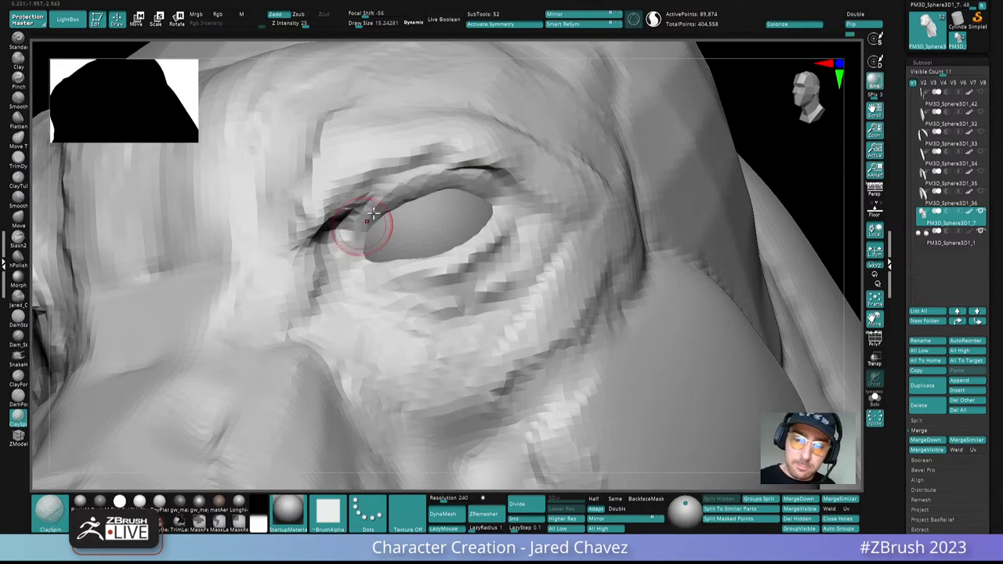
Step: Examine the head and eyeballs from the front and at three-quarter view, comparing both sides of the face
mouse_move(438, 186)
right_mouse_down("ctrl")
mouse_move(459, 190)
mouse_move(510, 170)
mouse_move(509, 219)
mouse_move(494, 253)
mouse_move(481, 190)
right_mouse_up("ctrl")
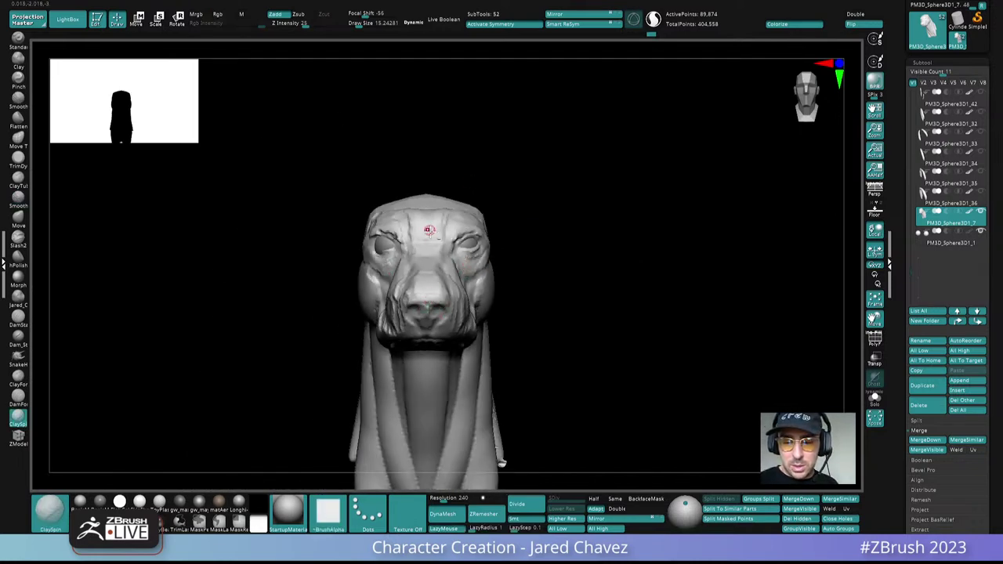
right_click_drag(429, 230, 498, 256, "ctrl")
left_click(509, 256, "alt")
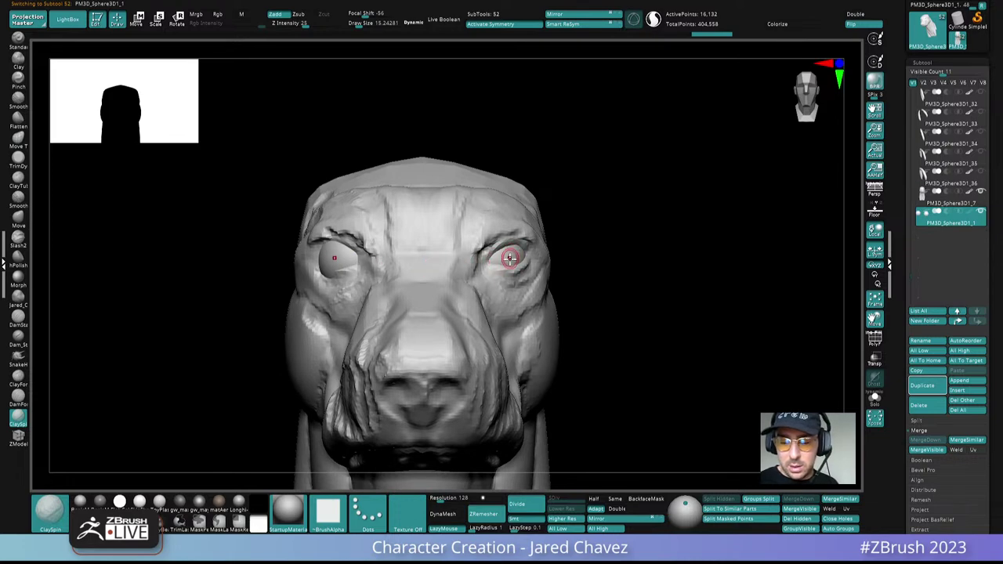
right_click_drag(509, 259, 481, 274)
left_click(481, 275, "alt")
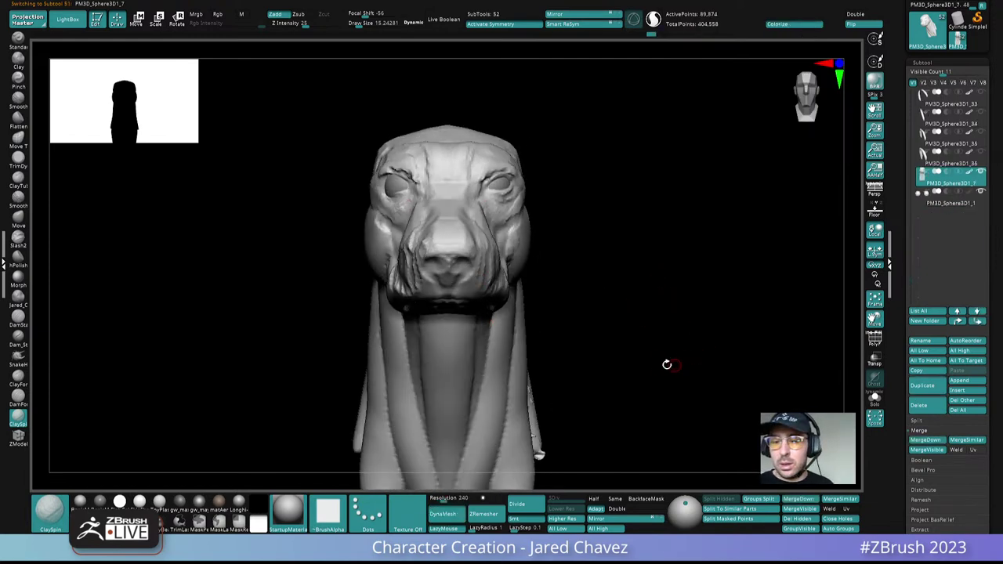
left_click_drag(611, 409, 618, 284, "alt")
left_click_drag(615, 326, 599, 351)
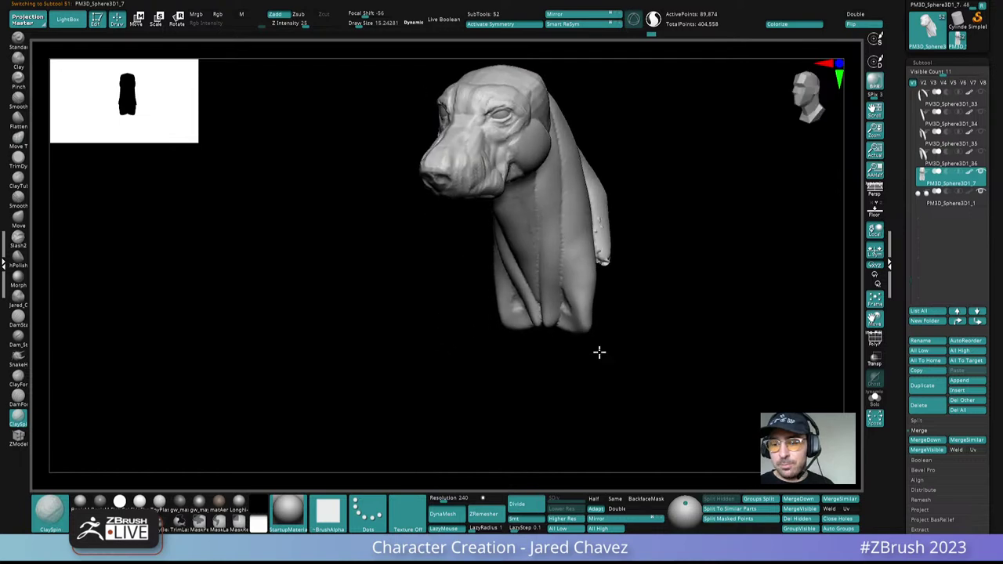
right_click_drag(599, 352, 627, 320)
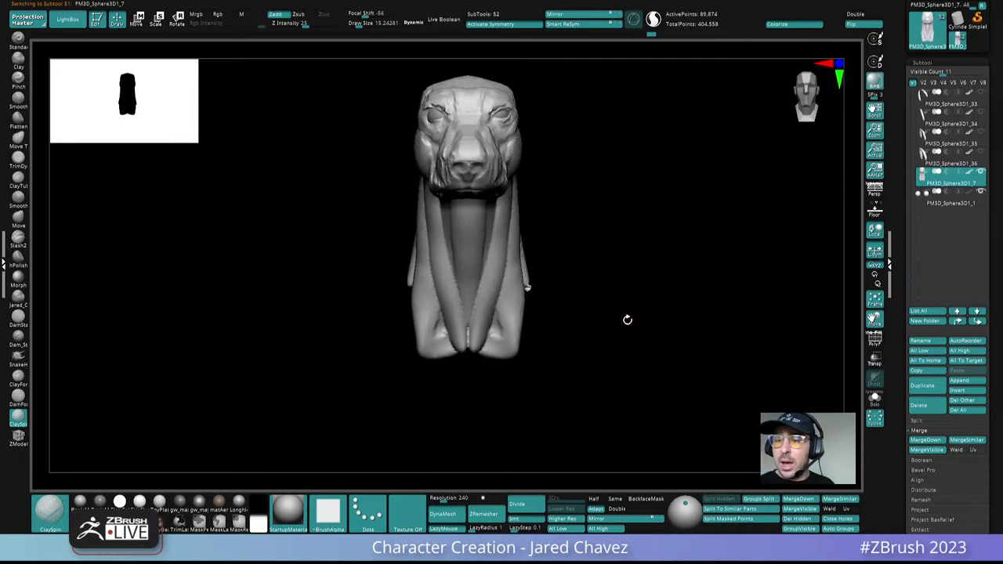
Step: Duplicate the head and neck subtool, mirror the copy, and merge it with the original
left_click(926, 385)
left_click(559, 14)
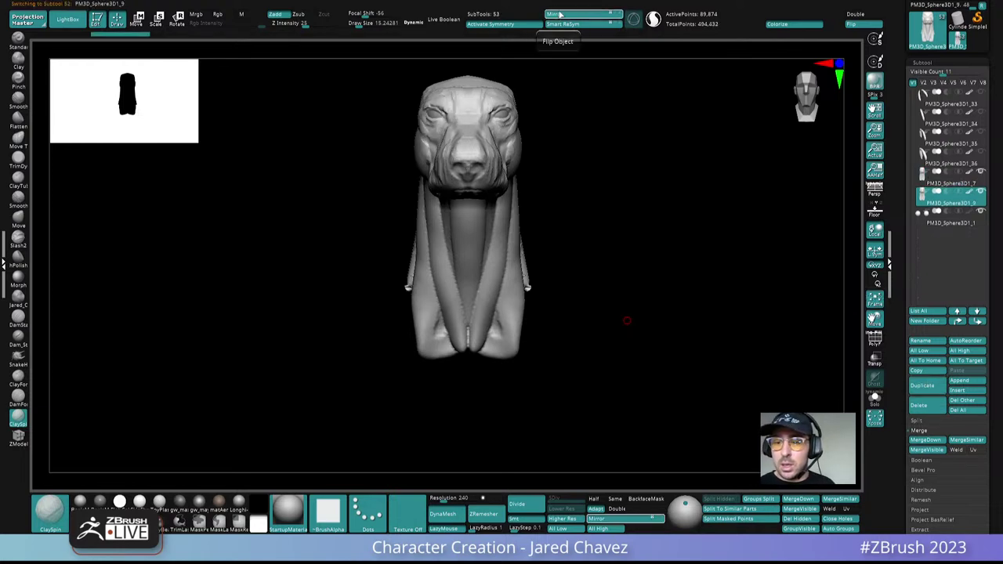
left_click(947, 182)
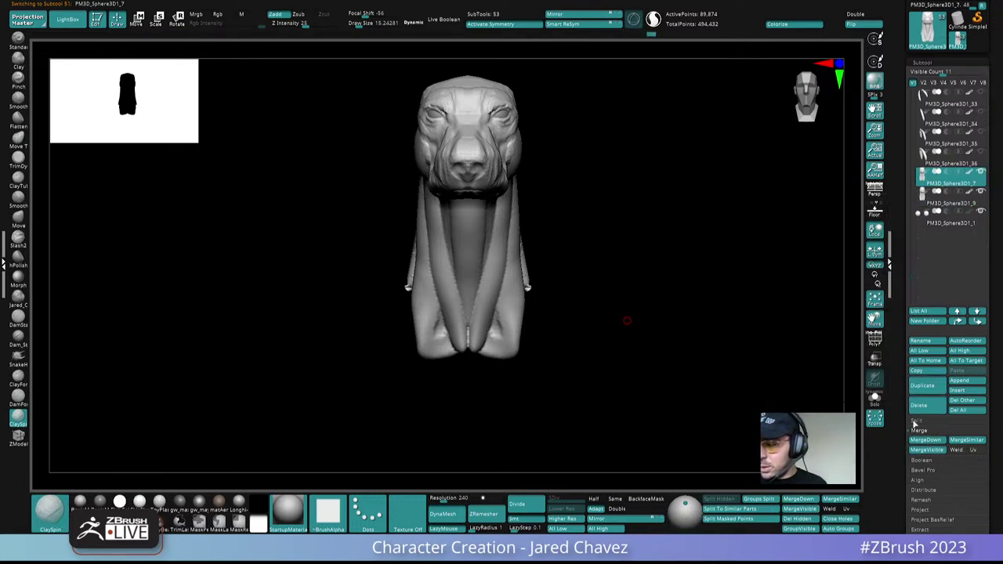
left_click(927, 440)
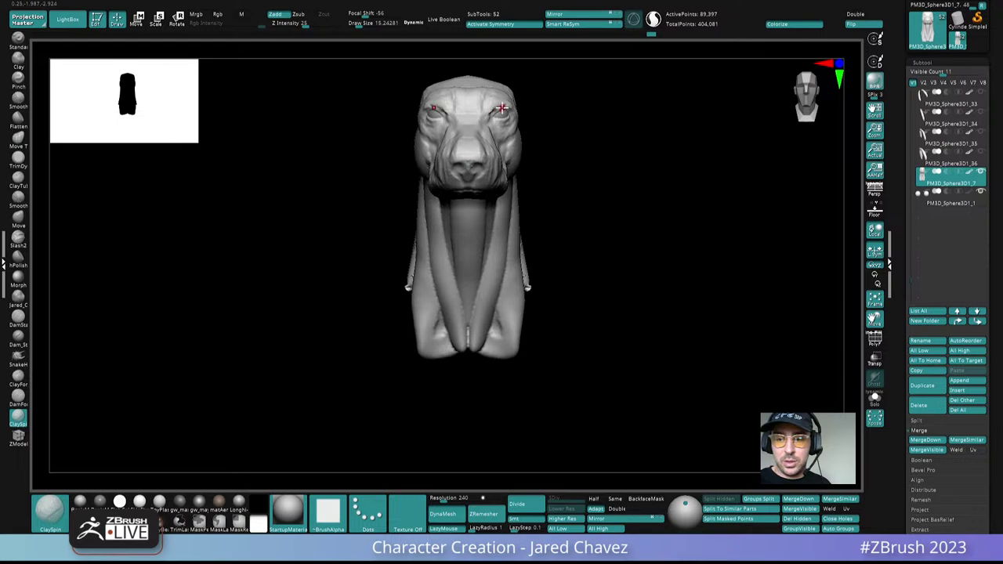
Step: Enlarge the draw size to about 48 and build up the underside of the lower jaw and the adjoining throat
mouse_move(501, 107)
right_mouse_down("ctrl")
mouse_move(526, 168)
mouse_move(454, 218)
right_mouse_up("ctrl")
key("space")
left_click_drag(493, 207, 504, 207)
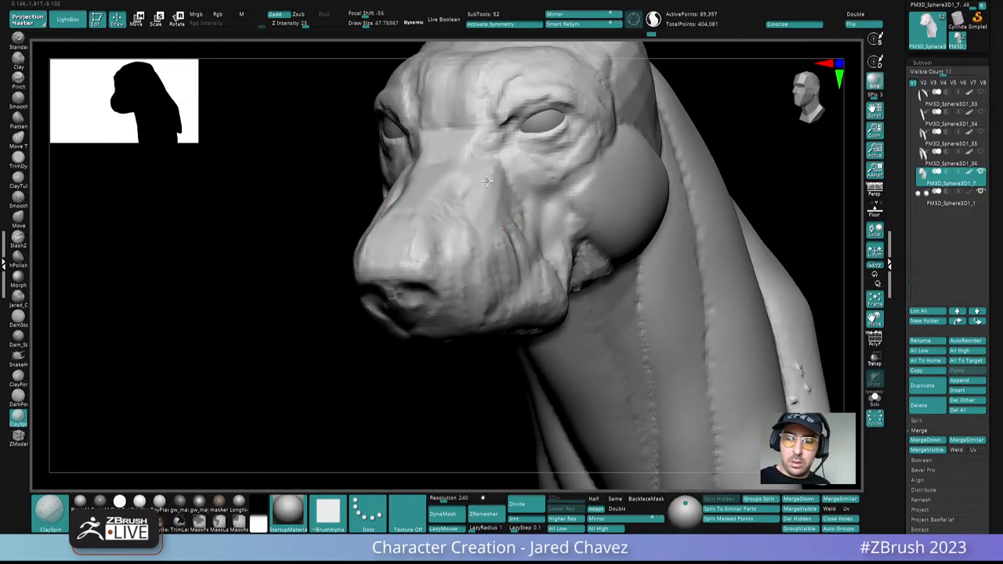
right_click_drag(487, 181, 557, 205)
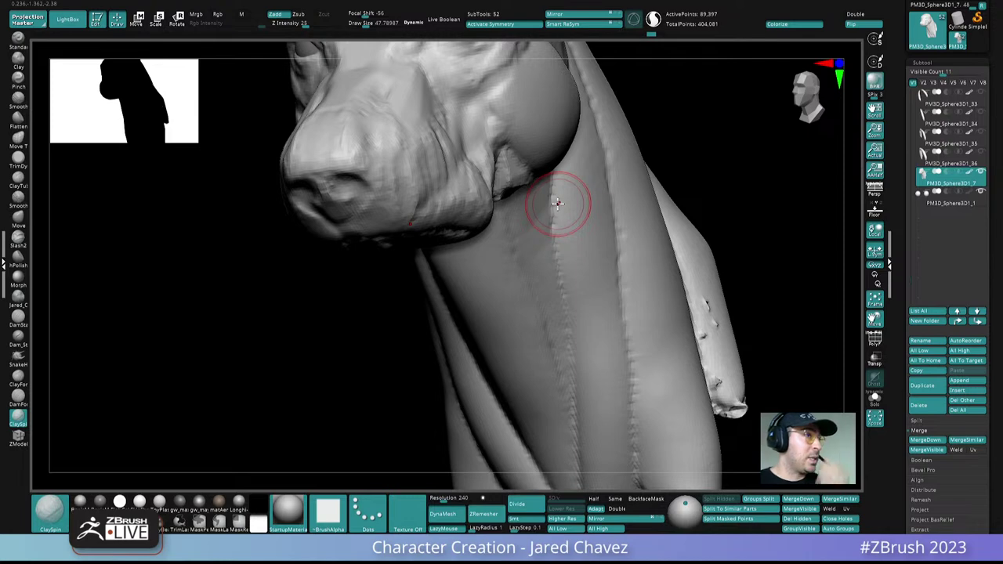
right_click_drag(557, 204, 520, 244)
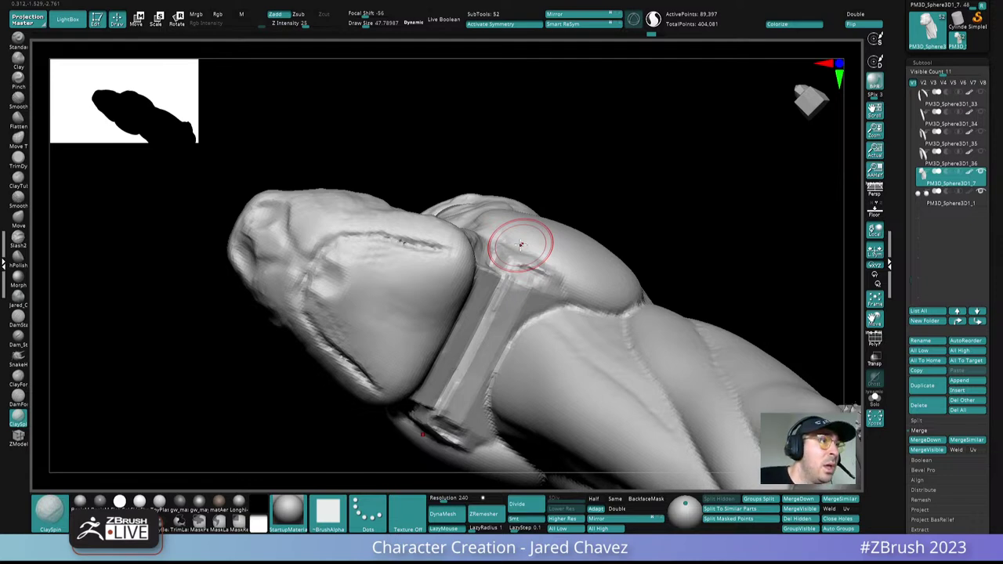
right_click_drag(520, 244, 401, 202)
left_click_drag(392, 197, 396, 256, "alt")
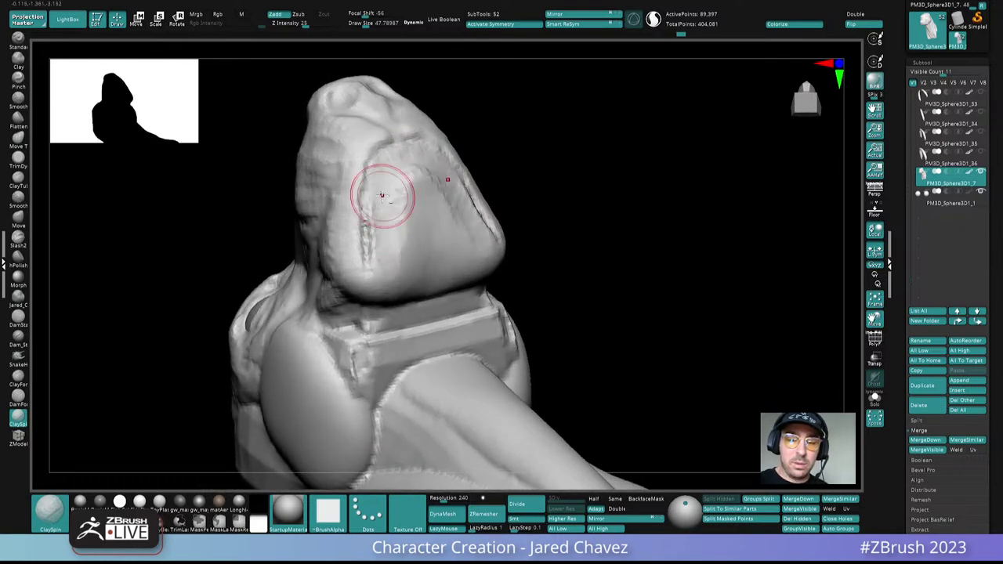
Step: Fill in and even out the hollow between the jaw edges on the underside of the lower jaw with clay strokes
right_click_drag(384, 191, 405, 214)
mouse_move(402, 265)
right_mouse_down()
mouse_move(426, 264)
mouse_move(481, 227)
mouse_move(463, 221)
mouse_move(456, 202)
right_mouse_up()
left_click_drag(456, 202, 448, 237)
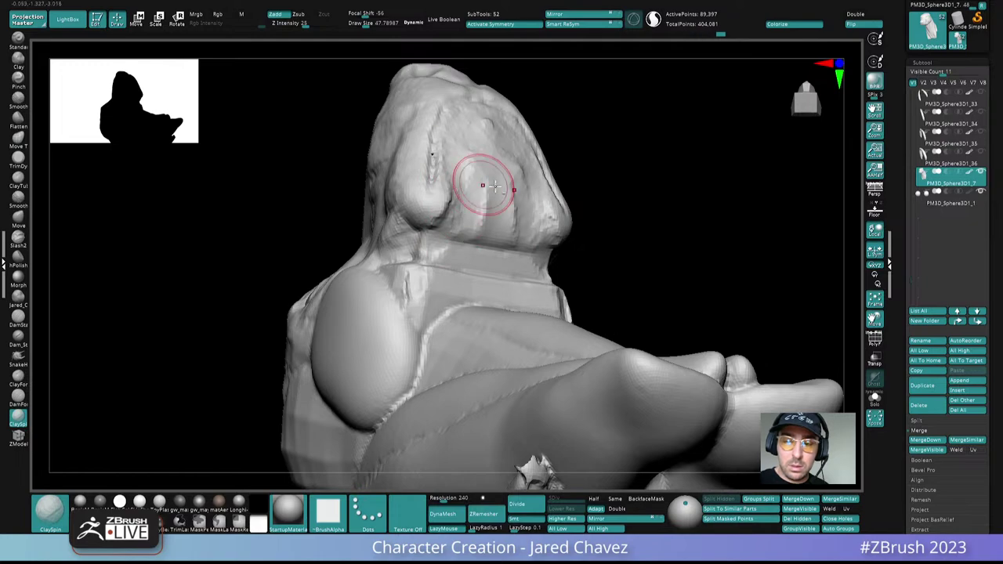
mouse_move(481, 184)
right_mouse_down()
mouse_move(551, 224)
mouse_move(571, 224)
mouse_move(544, 275)
mouse_move(497, 285)
mouse_move(480, 243)
mouse_move(455, 225)
right_mouse_up()
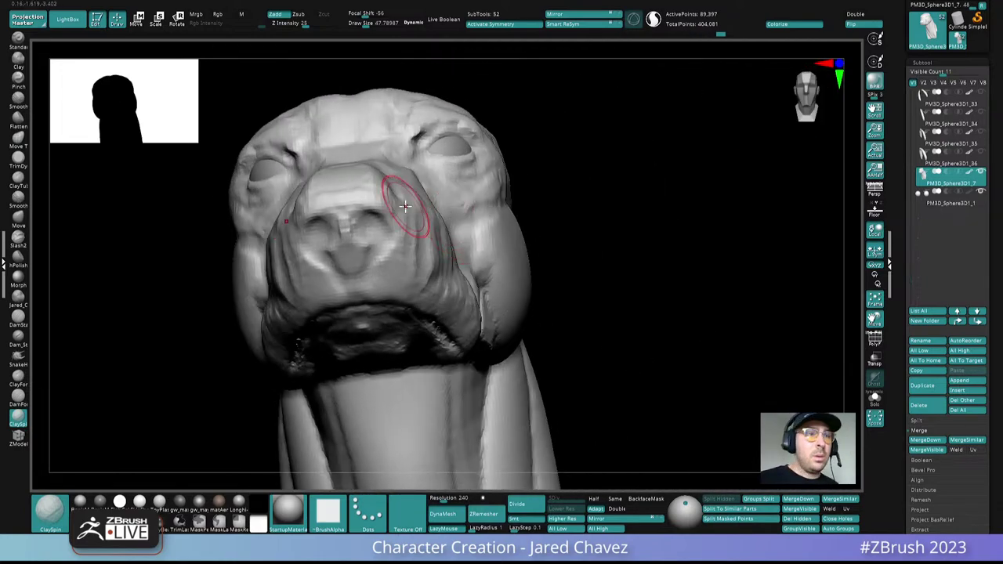
Step: Reduce the draw size to about 33 and refine the nose and front of the muzzle with the ClayForms brush, smoothing the surface
key("space")
left_click_drag(394, 223, 383, 226)
mouse_move(395, 181)
right_mouse_down()
mouse_move(359, 200)
mouse_move(414, 190)
mouse_move(419, 177)
mouse_move(458, 204)
right_mouse_up()
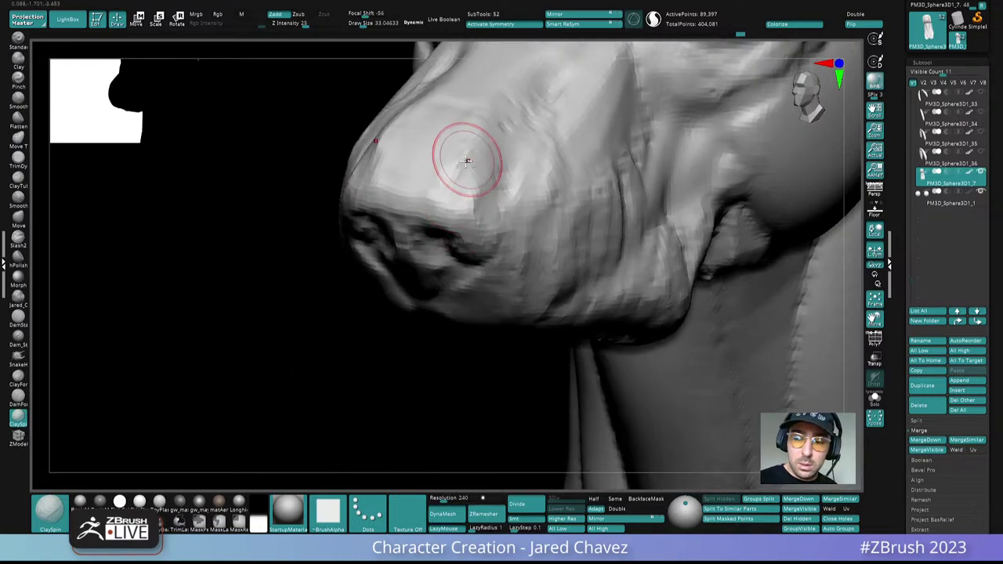
left_click(21, 381)
mouse_move(443, 148)
right_mouse_down()
mouse_move(493, 138)
mouse_move(469, 211)
right_mouse_up()
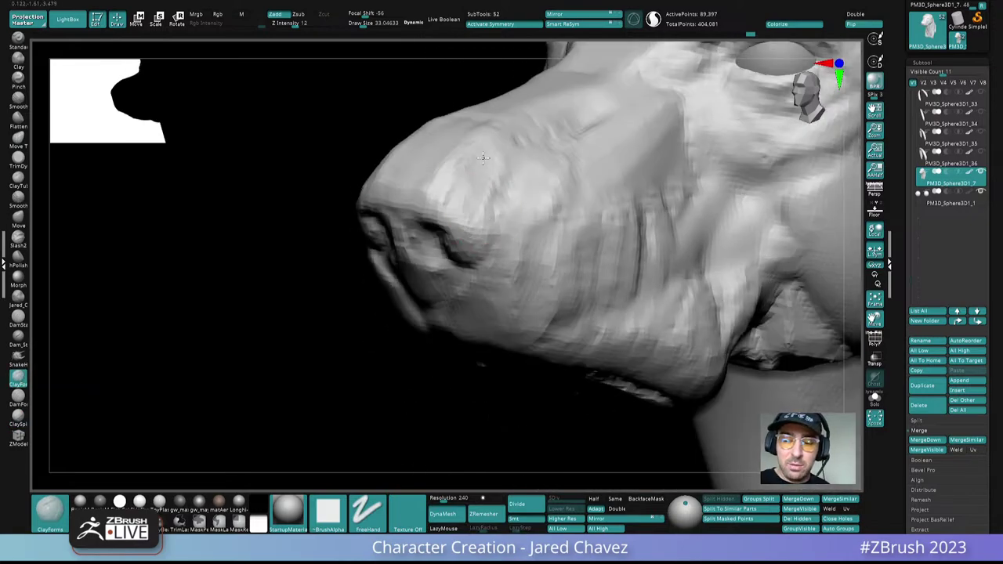
mouse_move(518, 168)
right_mouse_down()
mouse_move(494, 224)
mouse_move(510, 179)
right_mouse_up()
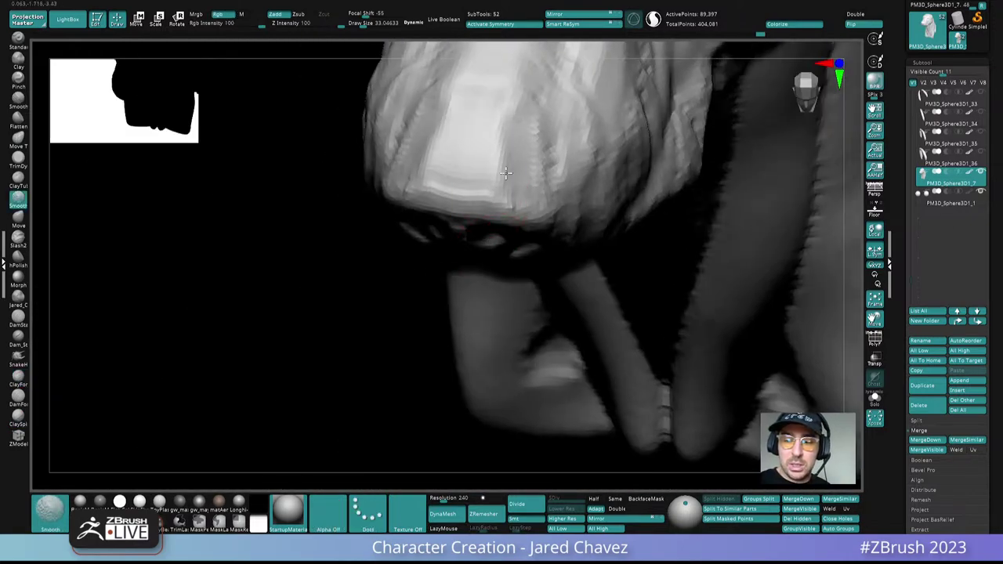
left_click_drag(510, 179, 528, 162, "shift")
mouse_move(528, 161)
right_mouse_down()
mouse_move(524, 78)
mouse_move(548, 204)
mouse_move(544, 238)
mouse_move(548, 228)
mouse_move(530, 212)
mouse_move(501, 219)
mouse_move(566, 284)
mouse_move(506, 245)
mouse_move(568, 197)
mouse_move(543, 202)
mouse_move(544, 217)
mouse_move(532, 166)
mouse_move(525, 192)
mouse_move(480, 221)
right_mouse_up()
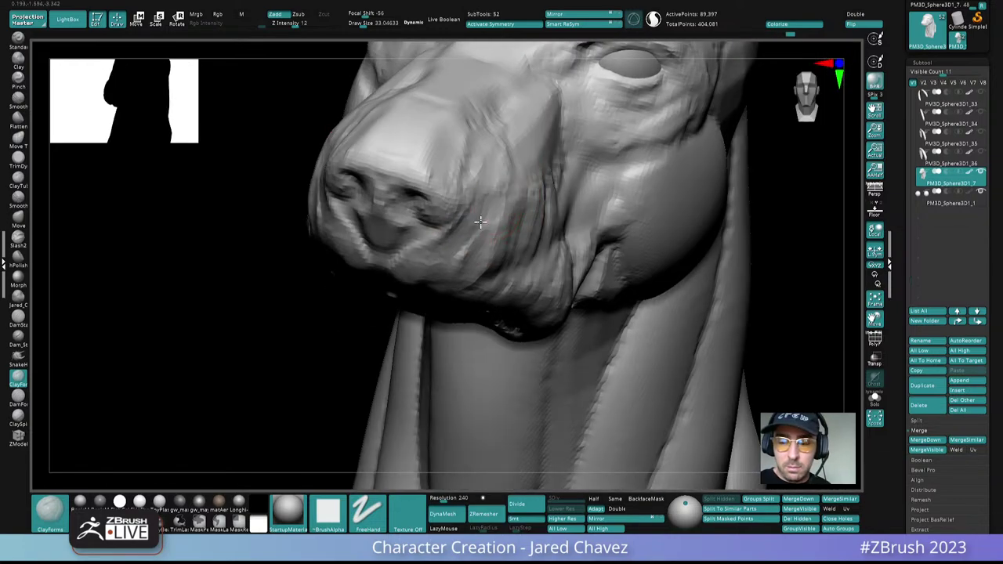
mouse_move(440, 256)
right_mouse_down()
mouse_move(446, 217)
mouse_move(498, 235)
mouse_move(557, 201)
mouse_move(524, 293)
right_mouse_up()
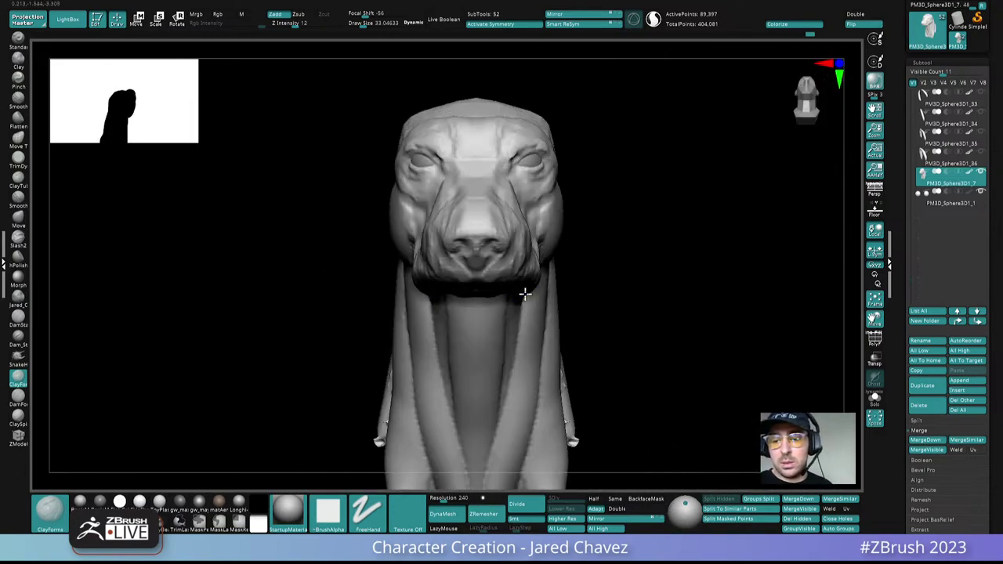
Step: Reshape the eyelid rims and eye corners around the eyeballs with the Move brush
mouse_move(558, 264)
right_mouse_down()
mouse_move(553, 240)
mouse_move(561, 287)
mouse_move(531, 215)
right_mouse_up()
key("b")
key("m")
key("v")
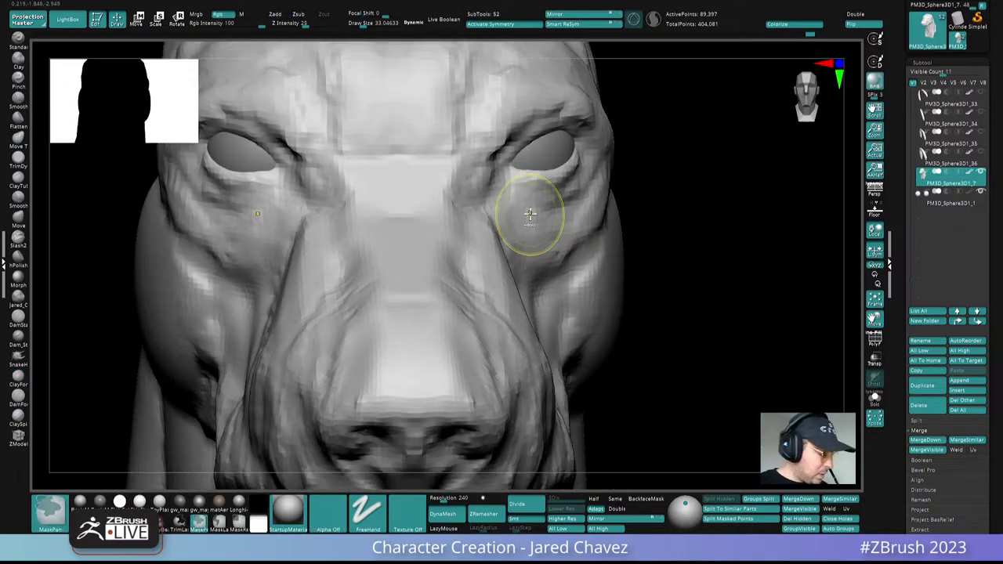
left_click_drag(507, 169, 504, 177)
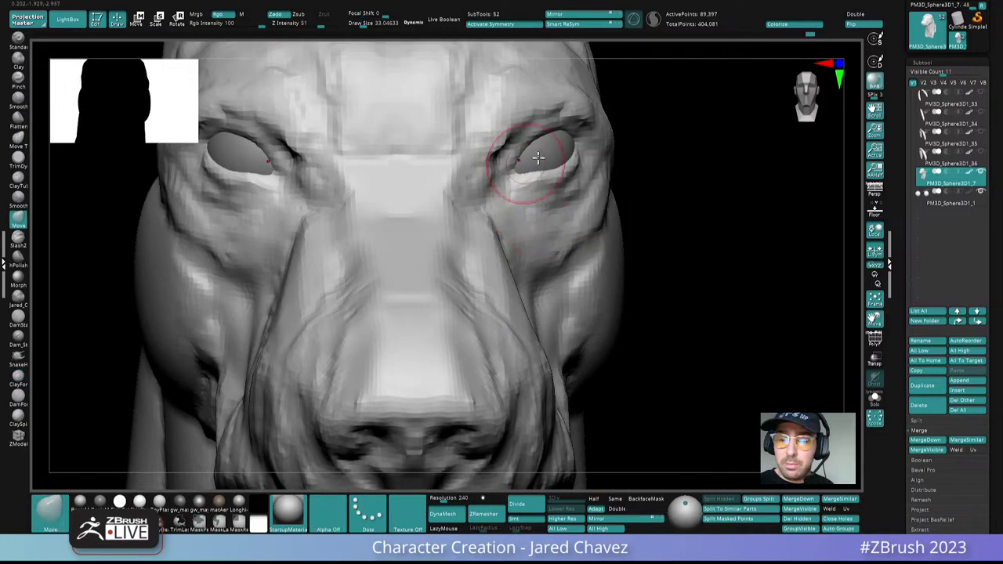
mouse_move(537, 156)
right_mouse_down()
mouse_move(545, 142)
mouse_move(548, 160)
mouse_move(546, 133)
mouse_move(569, 152)
mouse_move(538, 143)
mouse_move(526, 181)
right_mouse_up()
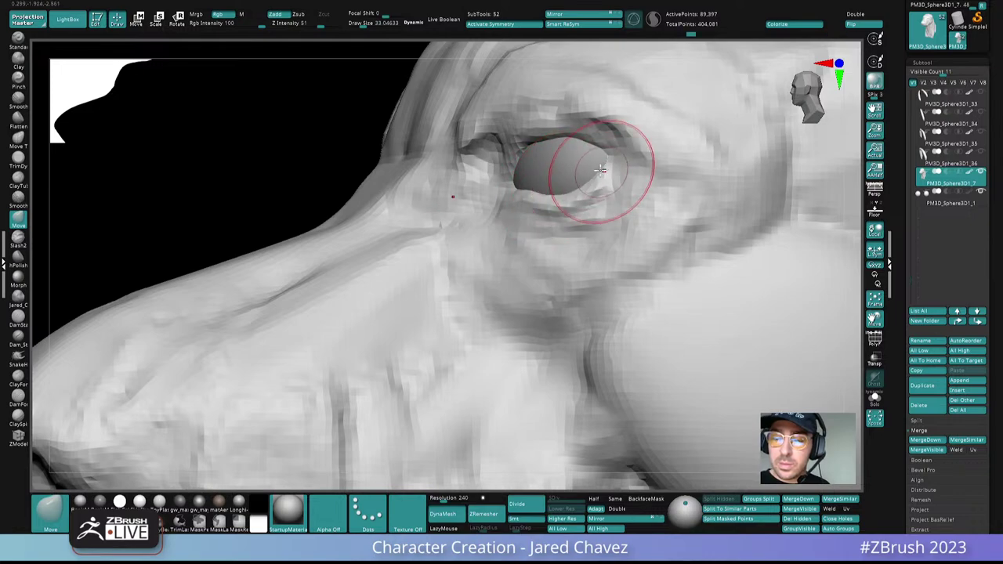
mouse_move(607, 170)
right_mouse_down()
mouse_move(586, 198)
mouse_move(570, 173)
mouse_move(642, 221)
mouse_move(648, 85)
mouse_move(665, 215)
mouse_move(629, 203)
mouse_move(610, 352)
mouse_move(537, 219)
mouse_move(539, 269)
right_mouse_up()
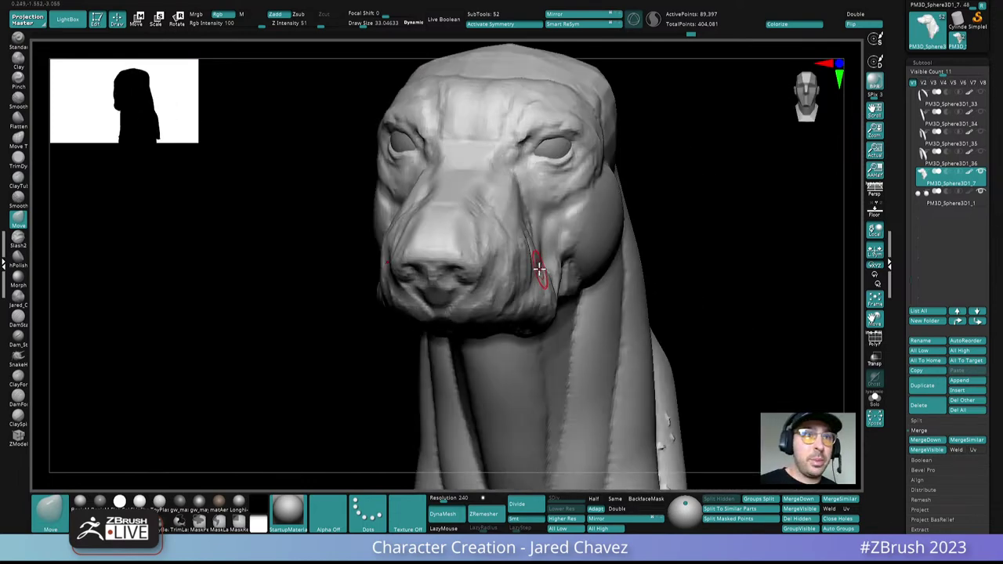
Step: Sculpt vertical muscle ridges between the eyes, from the bridge of the muzzle up the forehead, with the ClayForms brush
left_click(18, 377)
mouse_move(455, 235)
right_mouse_down()
mouse_move(494, 225)
mouse_move(531, 176)
mouse_move(499, 183)
mouse_move(484, 174)
mouse_move(539, 177)
mouse_move(515, 195)
mouse_move(518, 238)
mouse_move(481, 240)
right_mouse_up()
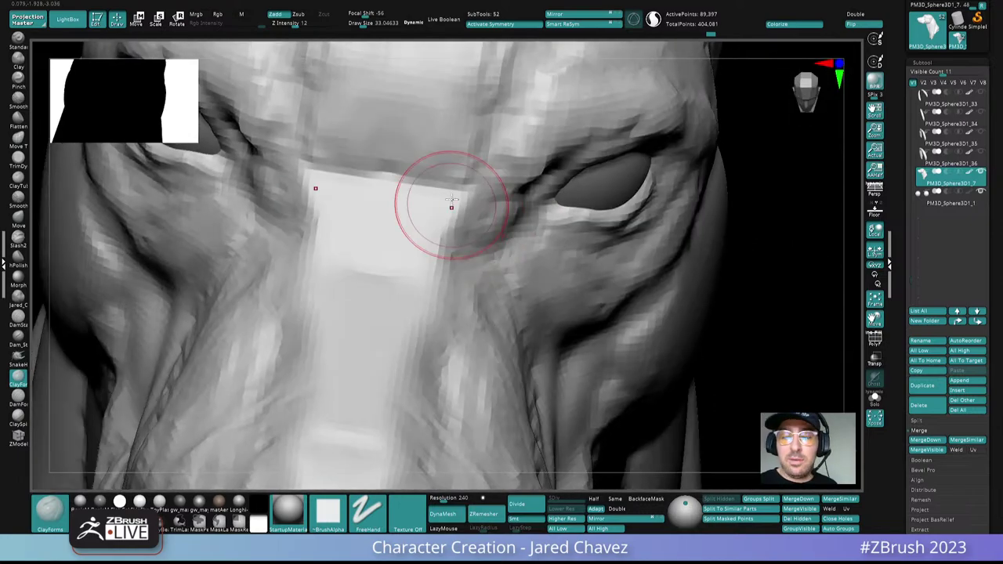
mouse_move(452, 196)
right_mouse_down()
mouse_move(459, 149)
mouse_move(421, 197)
mouse_move(444, 254)
mouse_move(445, 159)
mouse_move(430, 223)
right_mouse_up()
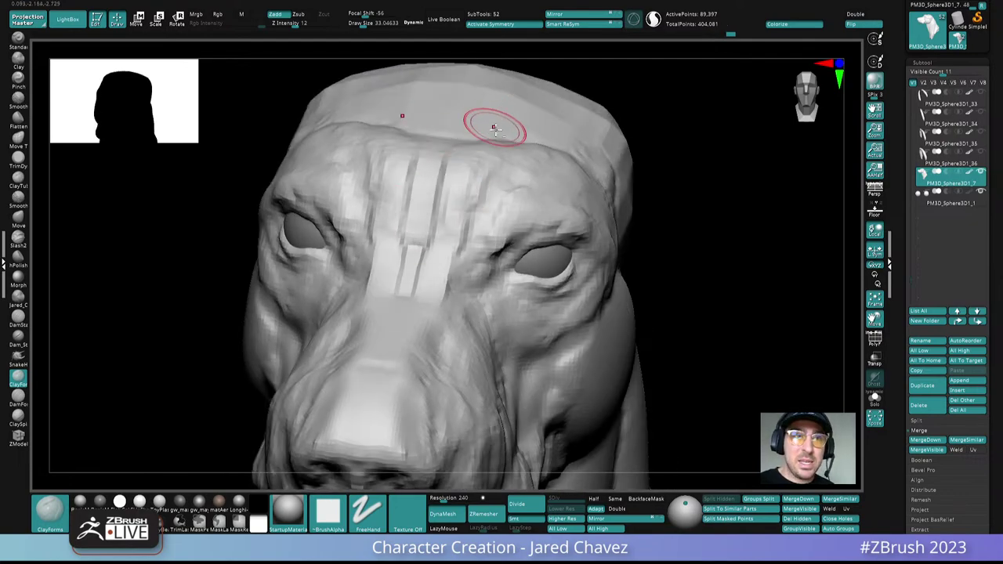
mouse_move(491, 127)
right_mouse_down()
mouse_move(526, 177)
mouse_move(522, 118)
mouse_move(592, 143)
mouse_move(573, 147)
mouse_move(568, 232)
mouse_move(510, 188)
right_mouse_up()
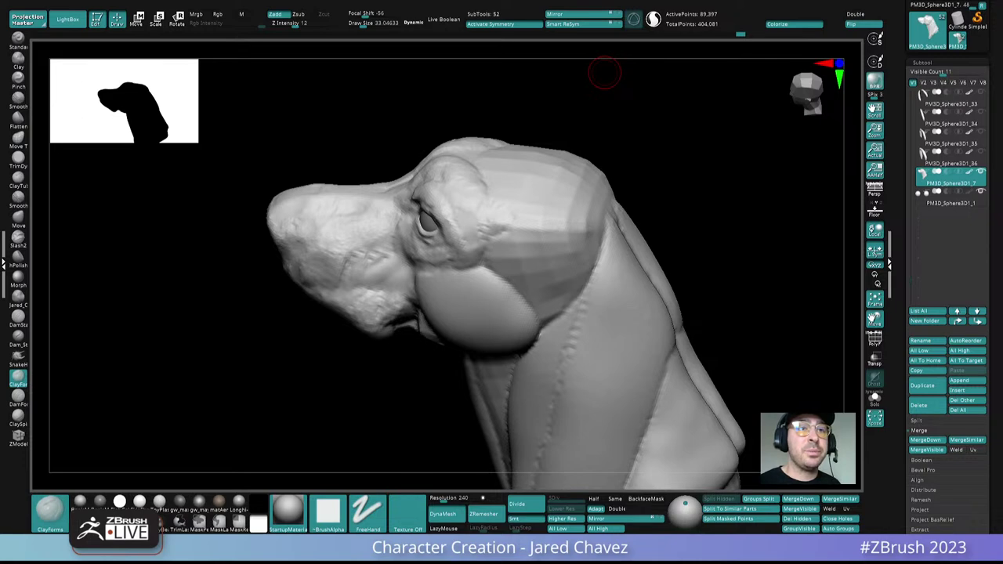
Step: Enlarge the draw size to about 86 and build up the muscle mass over the side and top of the skull
mouse_move(604, 73)
left_mouse_down()
mouse_move(557, 197)
mouse_move(501, 206)
mouse_move(489, 239)
mouse_move(522, 228)
left_mouse_up()
key("space")
right_click_drag(521, 229, 513, 249)
left_click_drag(448, 284, 493, 233)
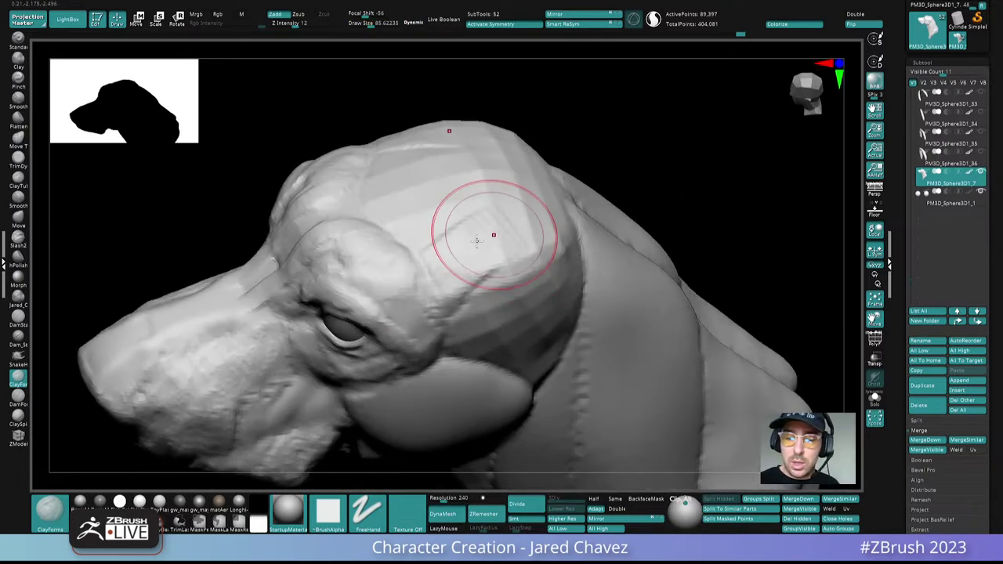
left_click_drag(430, 239, 490, 204)
mouse_move(490, 204)
right_mouse_down()
mouse_move(487, 178)
mouse_move(481, 199)
right_mouse_up()
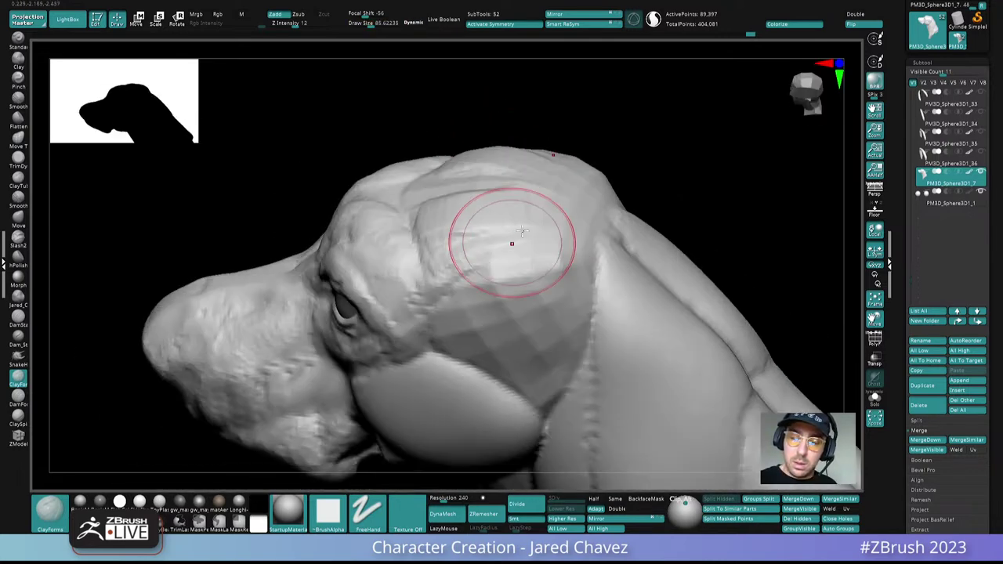
mouse_move(510, 242)
left_mouse_down()
mouse_move(558, 232)
mouse_move(488, 268)
mouse_move(465, 259)
left_mouse_up()
right_click_drag(451, 241, 457, 232)
left_click_drag(457, 232, 414, 241)
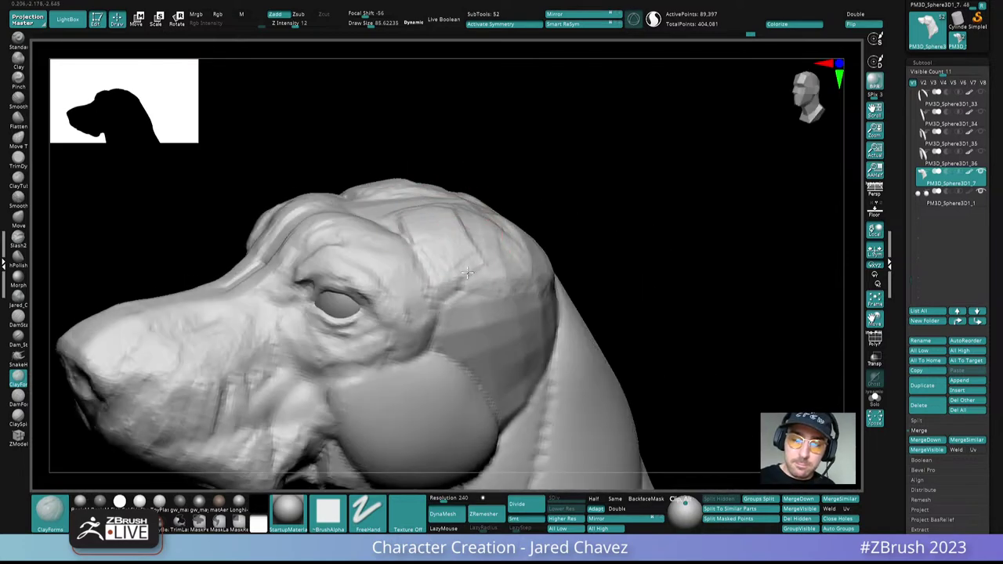
Step: Append a Sphere3D subtool and select it for shaping an ear
mouse_move(544, 262)
right_mouse_down("ctrl")
mouse_move(520, 196)
mouse_move(571, 297)
mouse_move(603, 312)
right_mouse_up("ctrl")
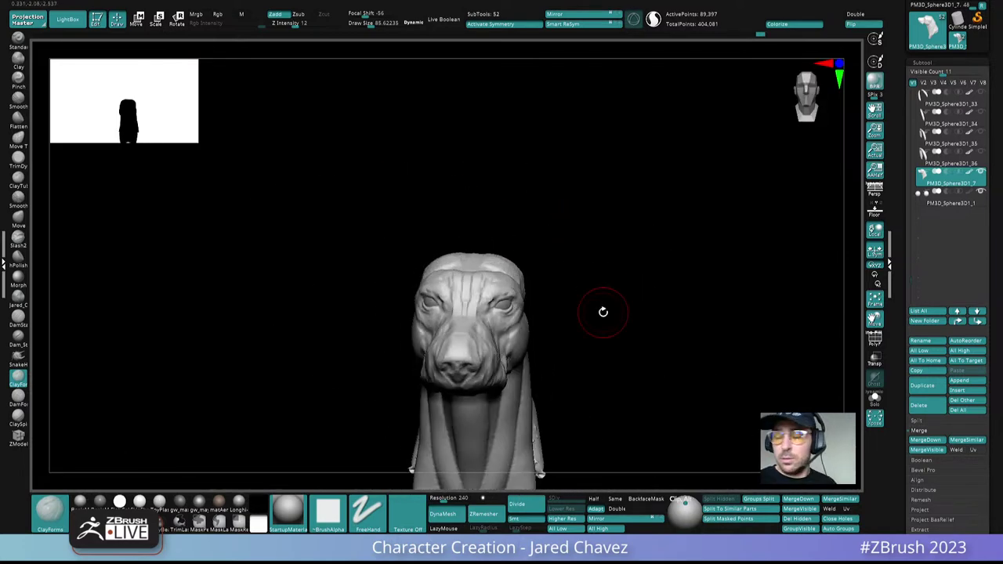
left_click(967, 380)
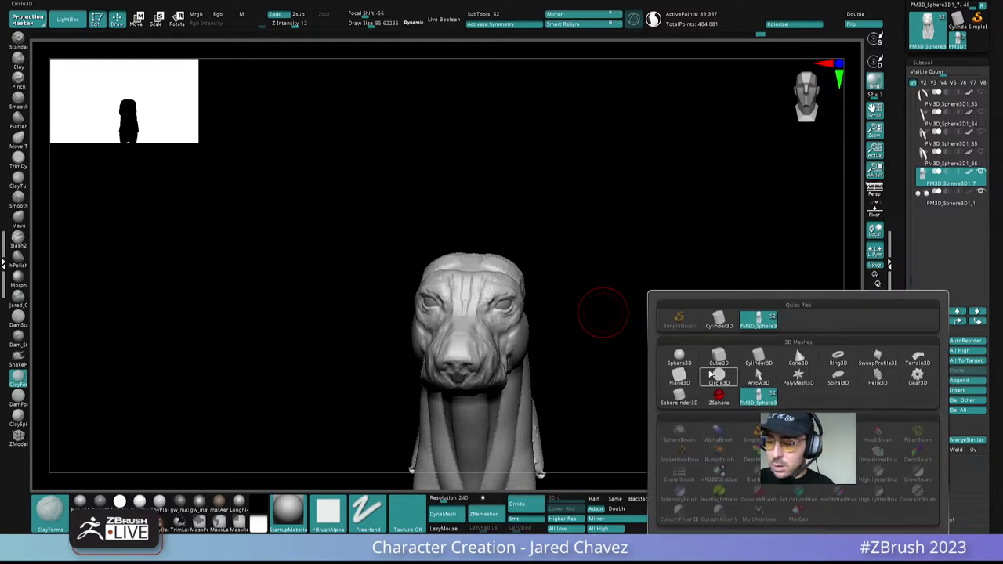
left_click(680, 353)
key("f")
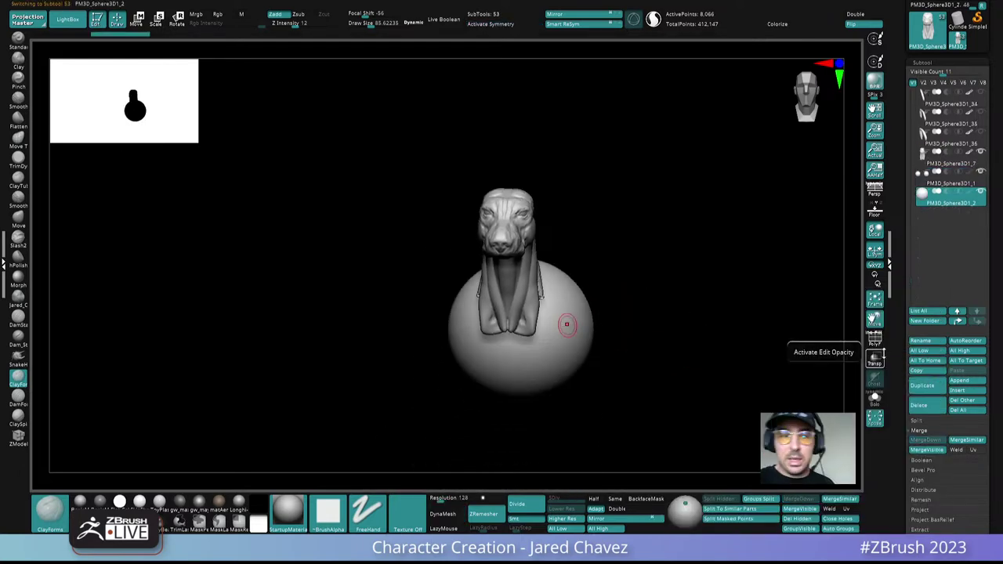
Step: Shrink the sphere, move it above and beside the head, and flatten it into a narrow ellipsoid
key("w")
left_click_drag(564, 368, 425, 170)
left_click_drag(481, 136, 550, 214, "alt")
left_click_drag(416, 182, 463, 205)
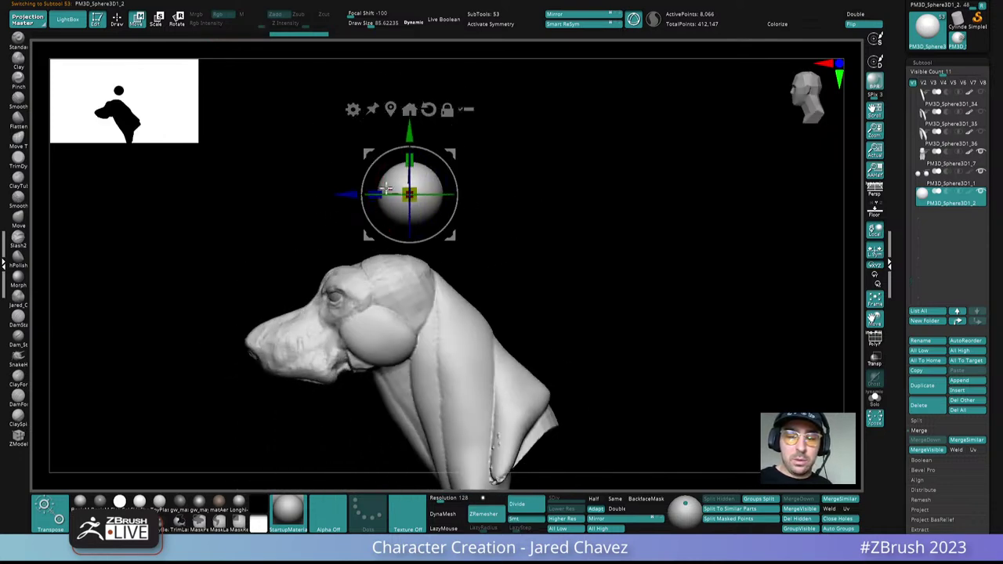
left_click_drag(379, 193, 397, 191)
mouse_move(470, 224)
left_mouse_down()
mouse_move(483, 217)
mouse_move(480, 236)
left_mouse_up()
left_click_drag(382, 194, 390, 194)
mouse_move(484, 205)
left_mouse_down()
mouse_move(502, 201)
mouse_move(500, 191)
left_mouse_up()
Step: Pull the ellipsoid into a rough ear shape with the Move brush, enlarging the draw size to about 163
left_click(117, 18)
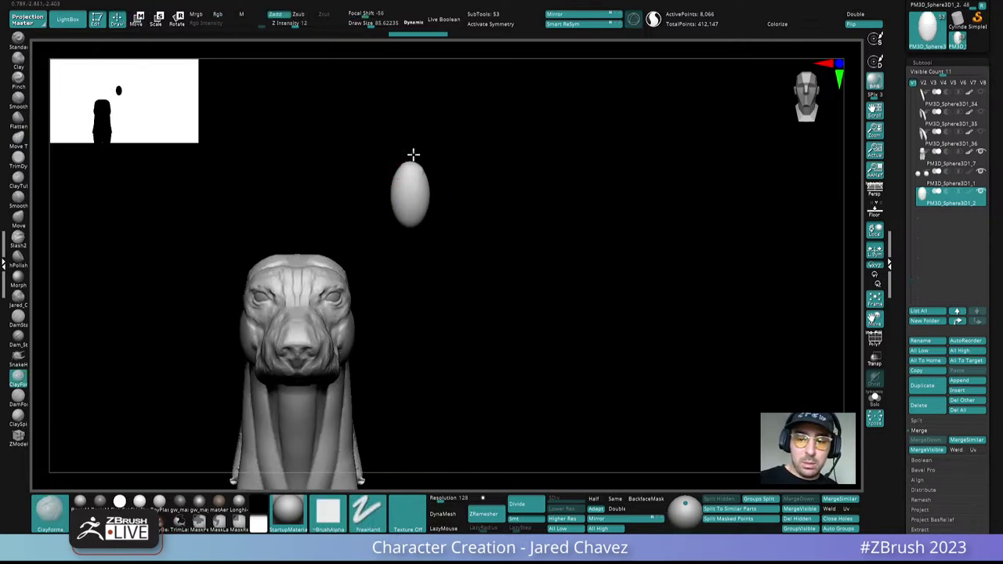
key("ctrl")
key("b")
key("m")
key("v")
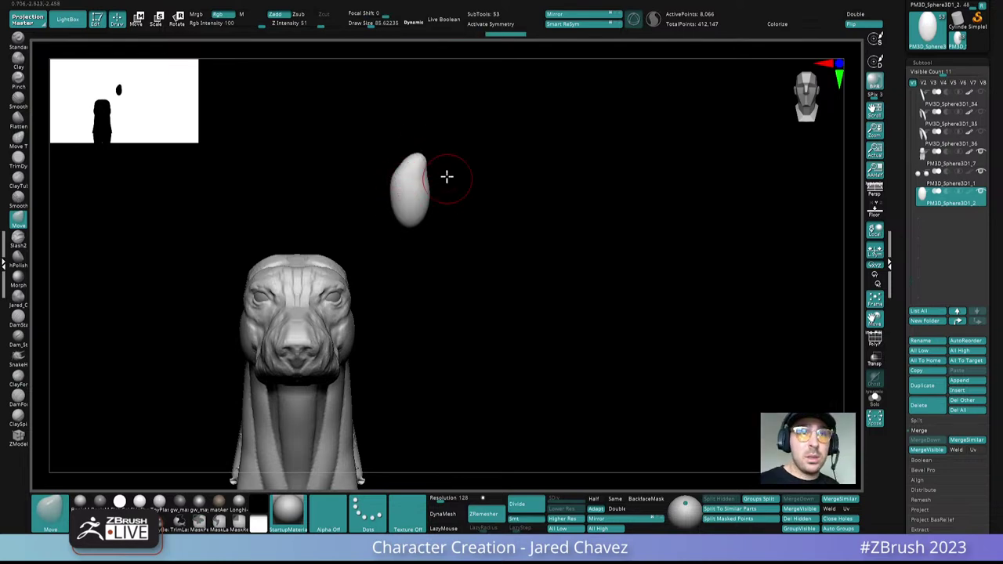
mouse_move(447, 177)
left_mouse_down()
mouse_move(427, 183)
mouse_move(418, 170)
mouse_move(479, 197)
left_mouse_up()
key("space")
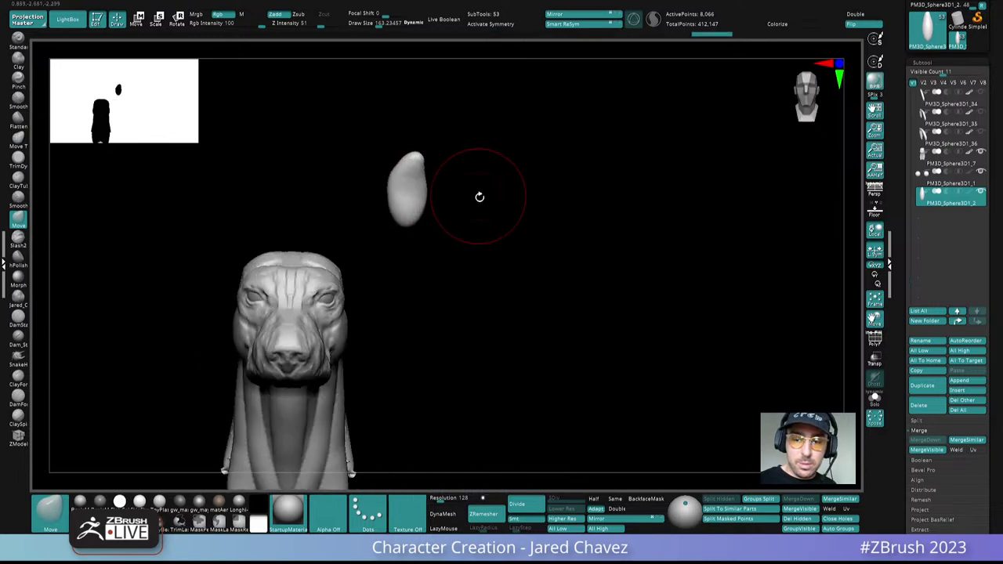
Step: Place the ear against the rear side of the skull and reshape it into an upright, curved, tapering form
left_click(137, 19)
left_click_drag(459, 251, 420, 238)
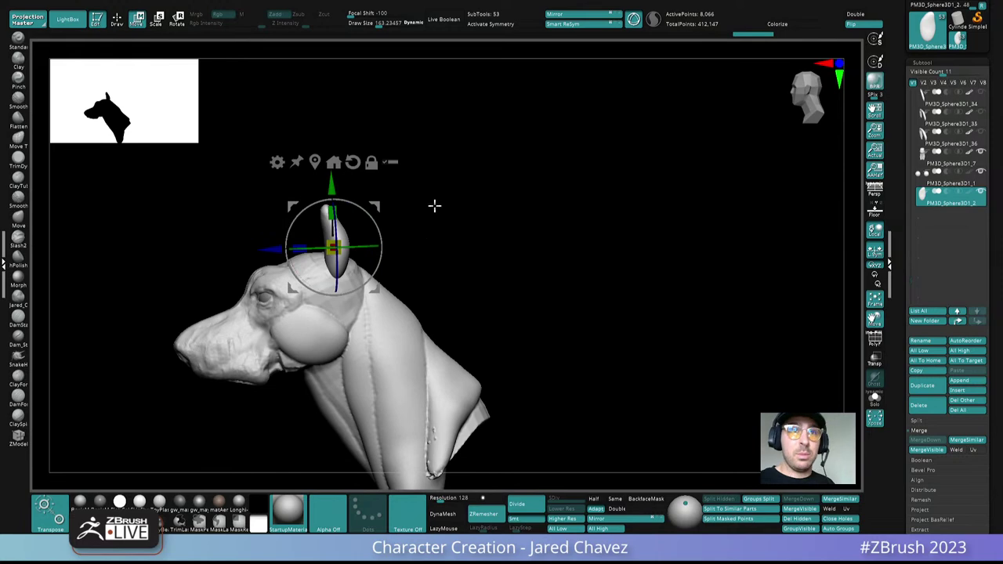
mouse_move(435, 205)
left_mouse_down()
mouse_move(459, 199)
mouse_move(478, 240)
mouse_move(421, 266)
mouse_move(420, 209)
mouse_move(430, 215)
left_mouse_up()
left_click_drag(541, 232, 601, 292)
left_click(115, 20)
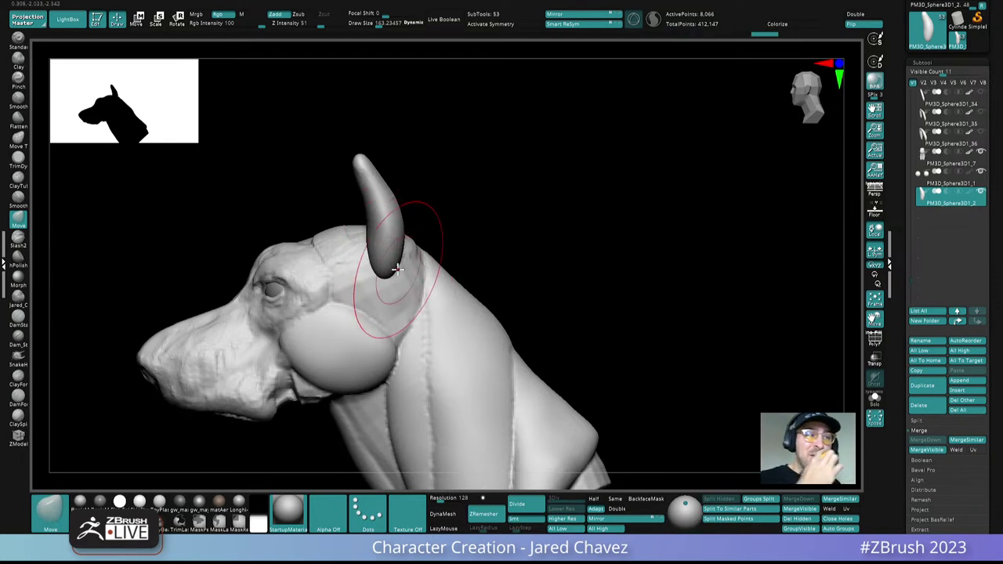
mouse_move(397, 268)
right_mouse_down()
mouse_move(441, 256)
mouse_move(426, 280)
mouse_move(418, 272)
right_mouse_up()
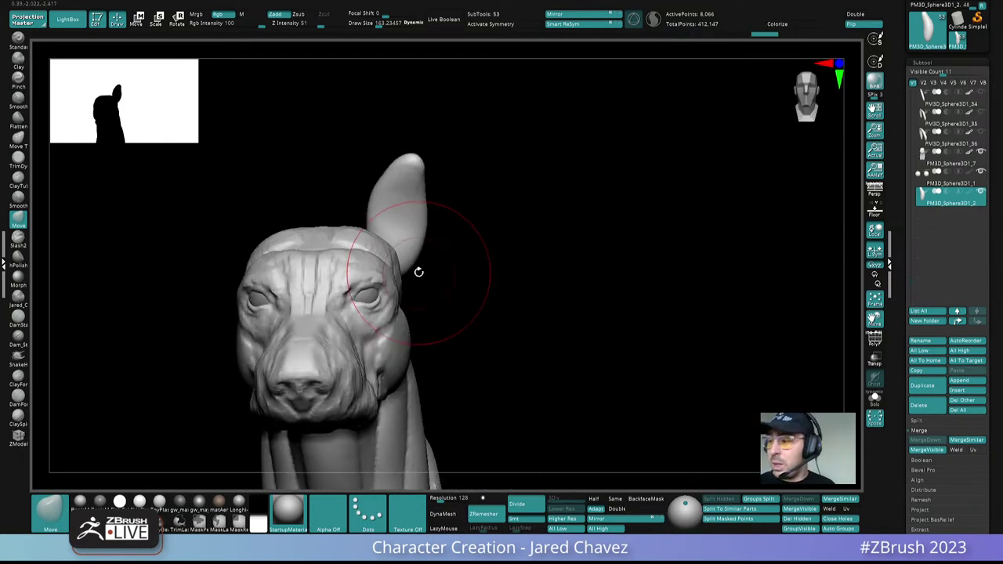
Step: Duplicate the ear subtool, mirror the copy to the other side, and merge the two ears into one subtool
left_click(924, 386)
left_click(564, 14)
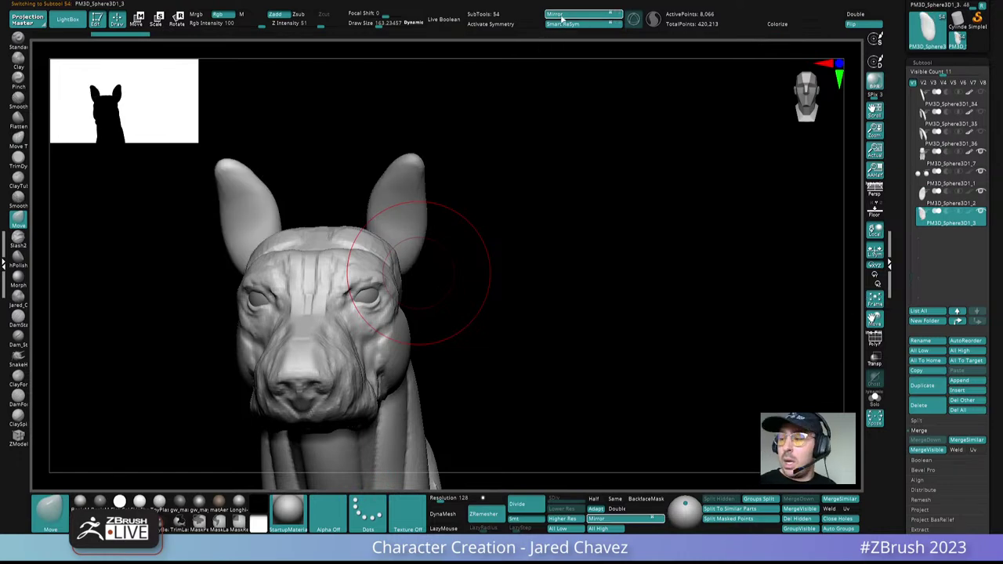
left_click(923, 202)
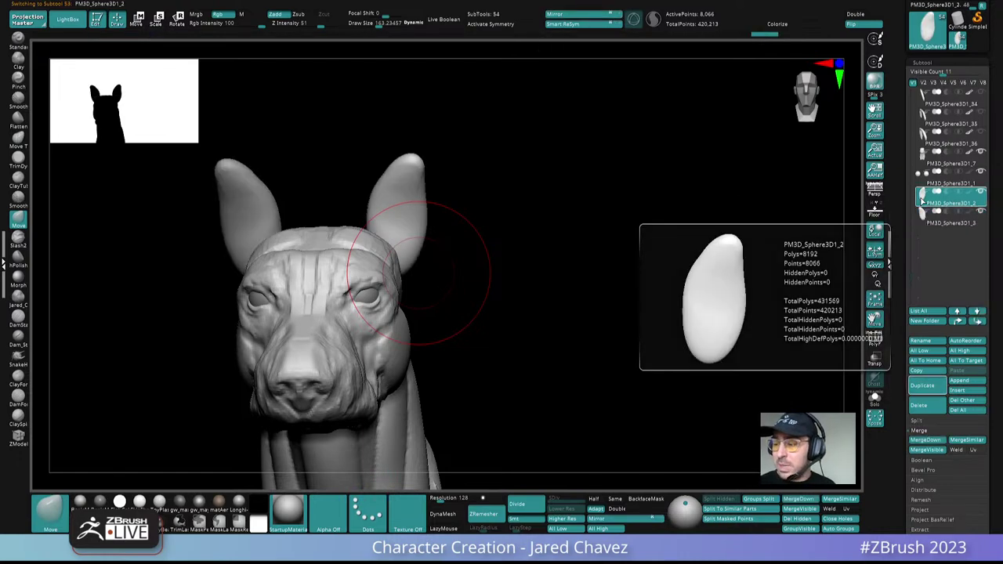
left_click(927, 440)
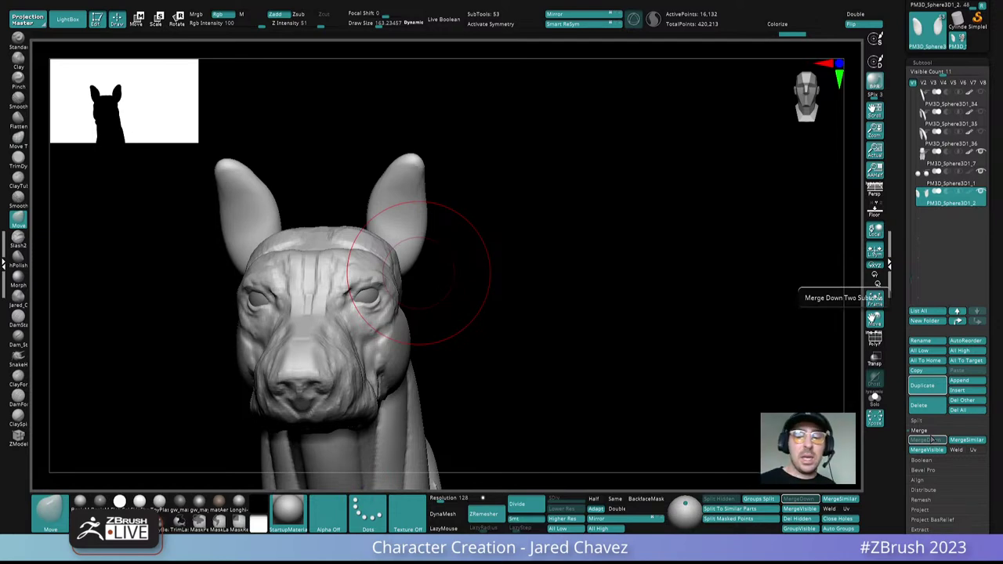
Step: Select the head and neck subtool and smooth the rough edge at the rear base of the neck
mouse_move(430, 274)
right_mouse_down()
mouse_move(402, 302)
mouse_move(450, 223)
mouse_move(428, 270)
right_mouse_up()
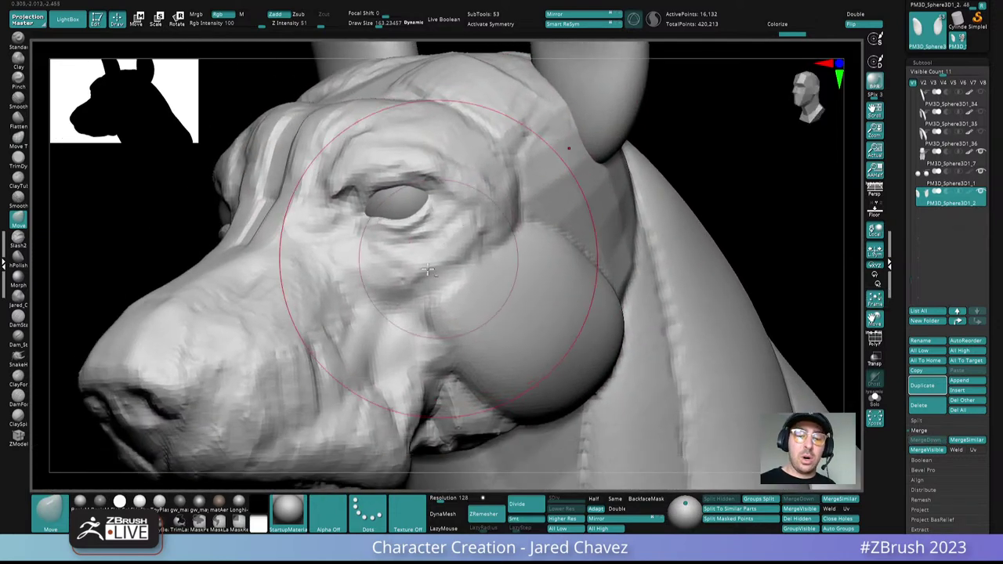
left_click_drag(427, 270, 417, 413)
left_click(492, 262, "alt")
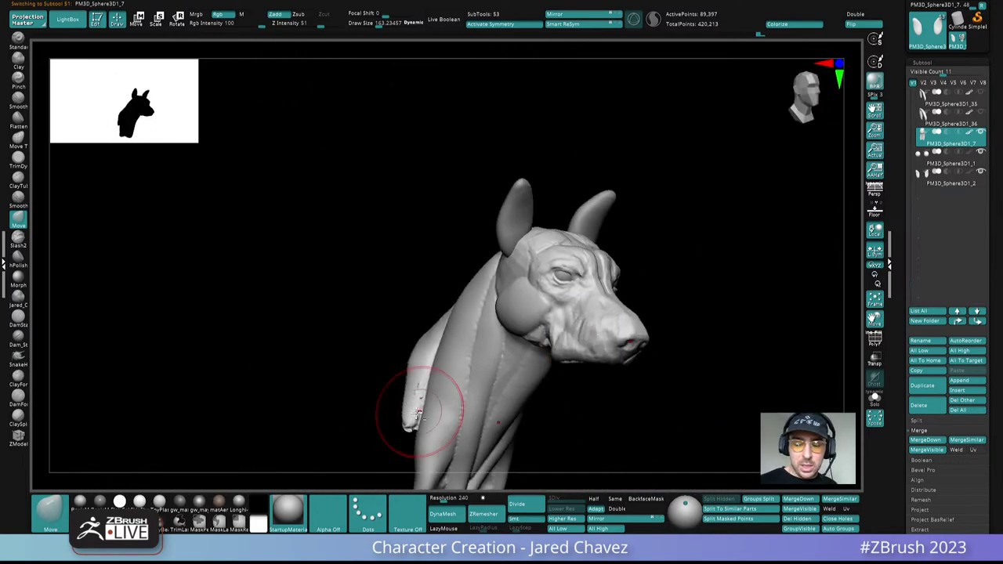
right_click_drag(417, 413, 490, 313, "alt")
mouse_move(488, 235)
left_mouse_down("shift")
mouse_move(482, 325)
mouse_move(479, 301)
mouse_move(544, 264)
mouse_move(619, 315)
mouse_move(682, 255)
left_mouse_up("shift")
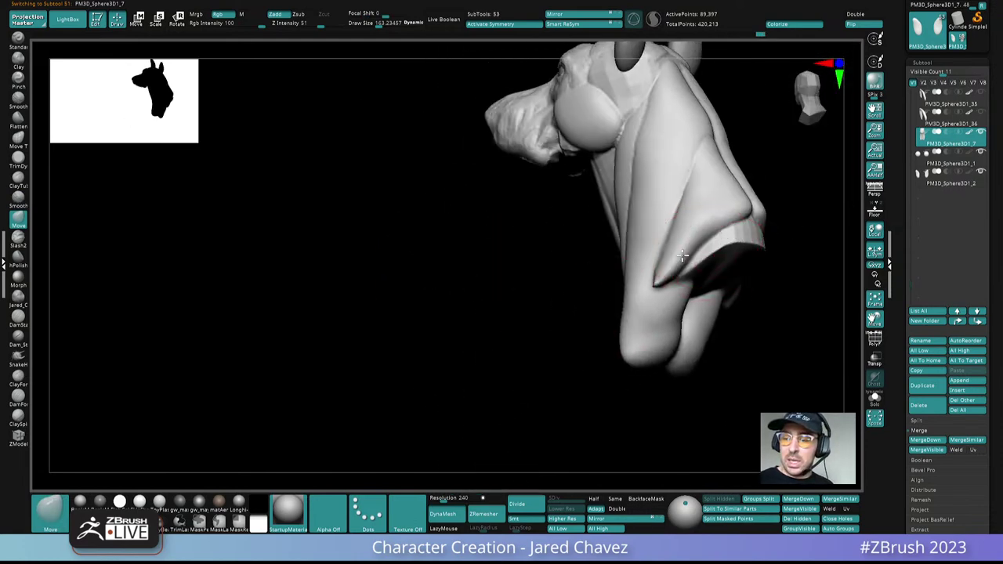
Step: Build up the brow above the eye with the ClayForms brush at a draw size of about 33
right_click_drag(683, 255, 505, 294, "alt")
right_click_drag(505, 294, 457, 299, "ctrl")
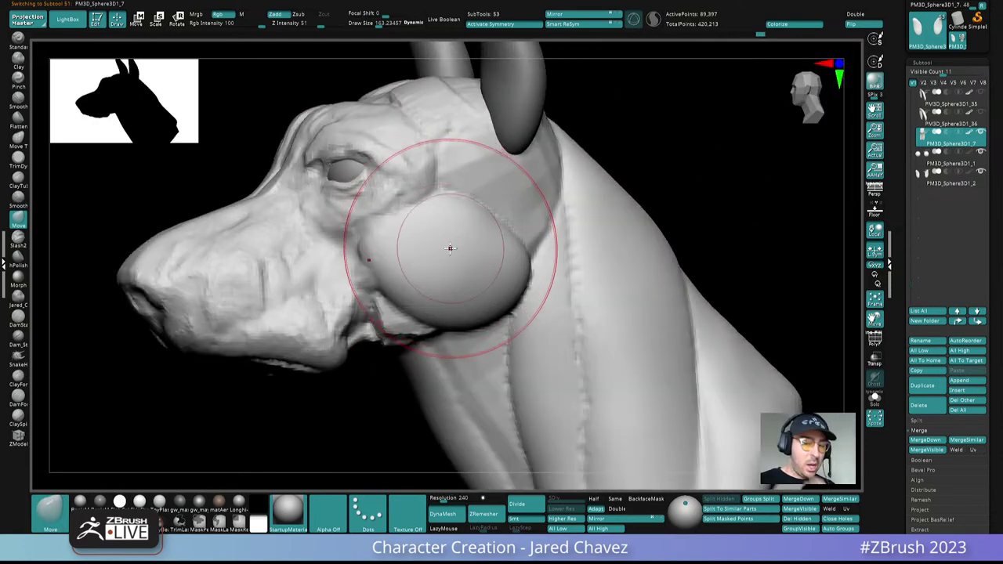
key("space")
left_click_drag(445, 244, 434, 244)
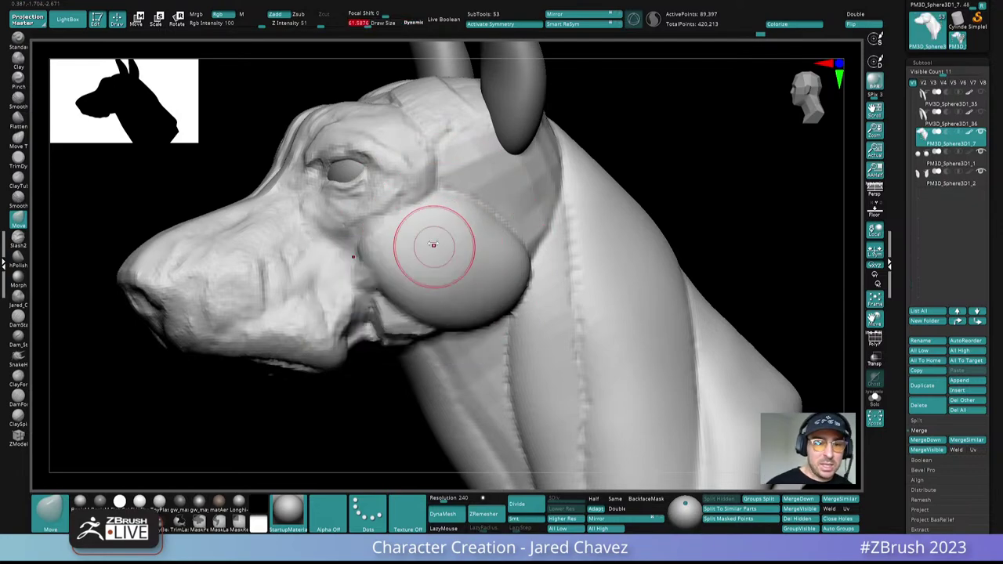
left_click(19, 380)
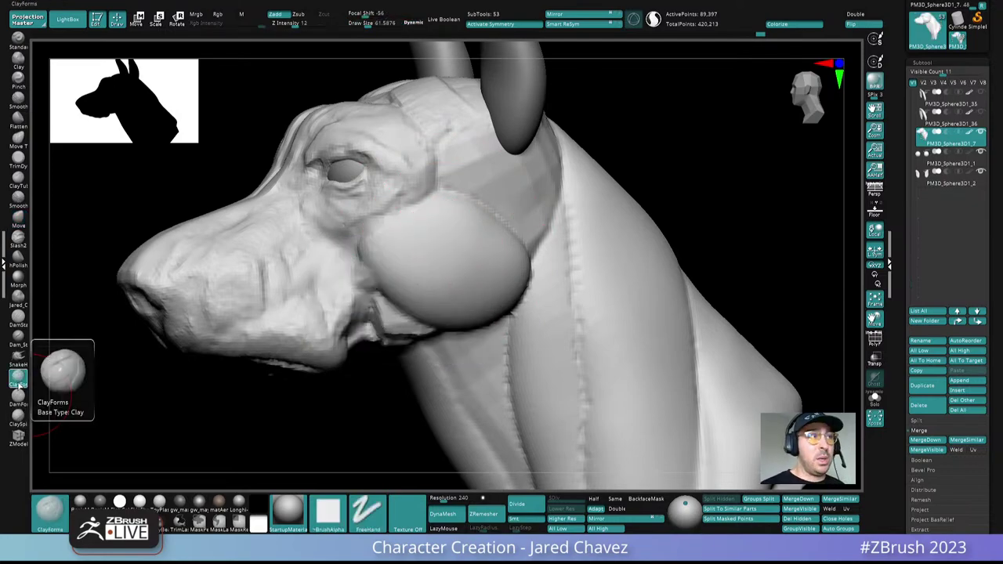
right_click_drag(412, 229, 402, 293, "alt")
right_click_drag(372, 207, 419, 213)
right_click_drag(419, 213, 408, 274, "ctrl")
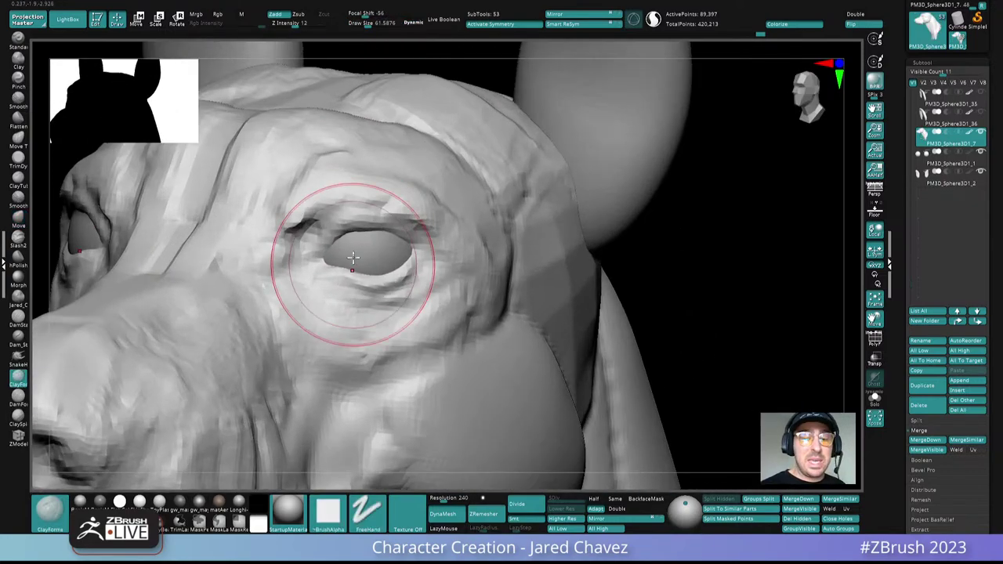
key("space")
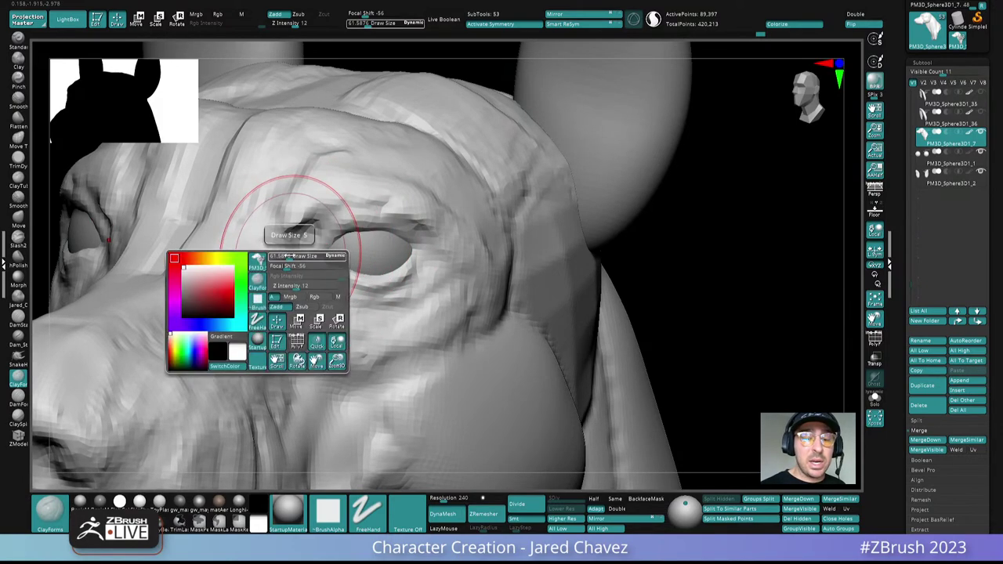
left_click_drag(288, 255, 284, 255)
right_click_drag(336, 226, 289, 204)
mouse_move(300, 188)
left_mouse_down()
mouse_move(293, 206)
mouse_move(298, 194)
left_mouse_up()
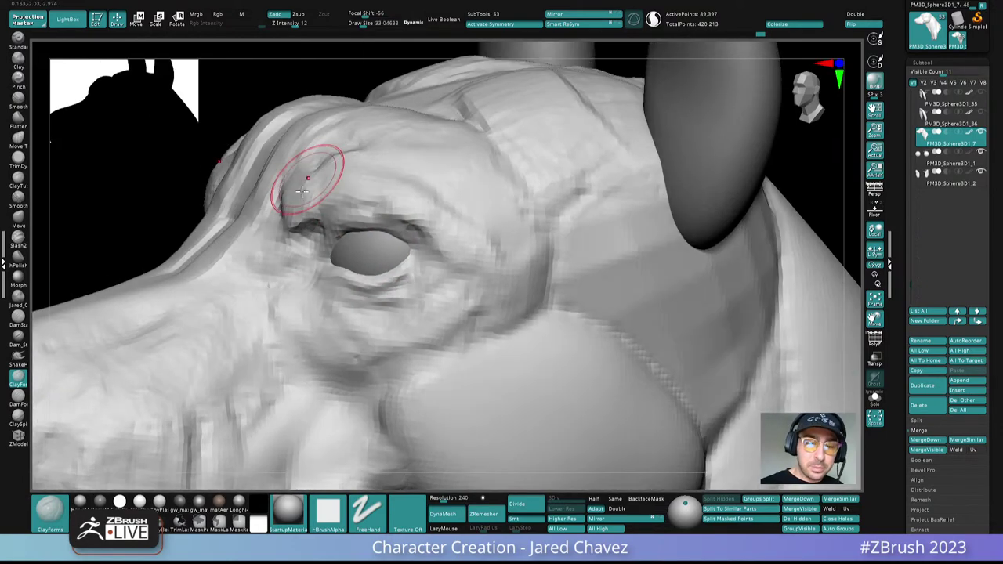
Step: Smooth the inner brow and refine the forms above the eye with ClayForms at a draw size of about 23
right_click_drag(317, 173, 340, 156)
mouse_move(307, 218)
left_mouse_down("shift")
mouse_move(301, 232)
mouse_move(314, 200)
left_mouse_up("shift")
right_click_drag(315, 199, 353, 235)
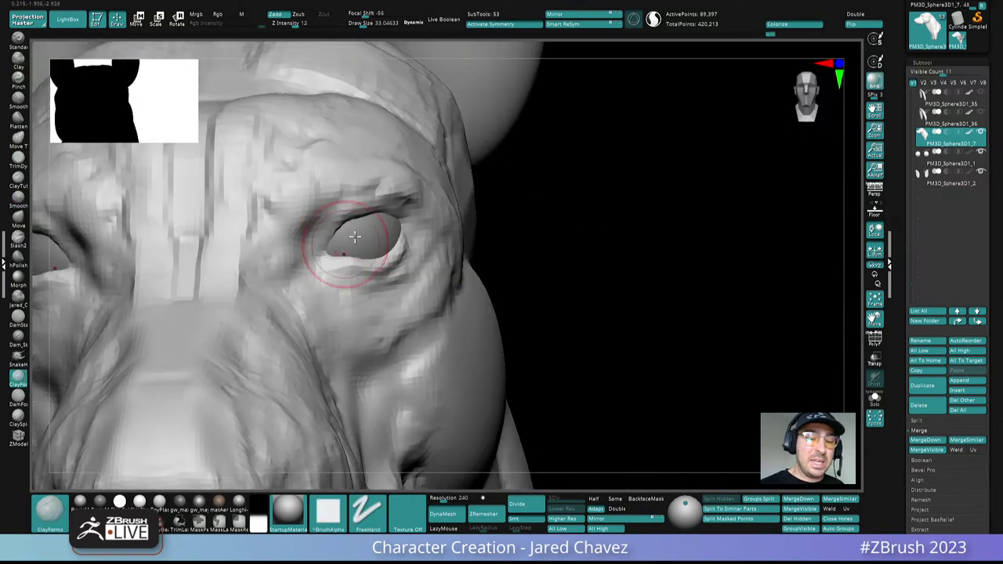
mouse_move(350, 191)
right_mouse_down()
mouse_move(327, 192)
mouse_move(336, 186)
right_mouse_up()
key("space")
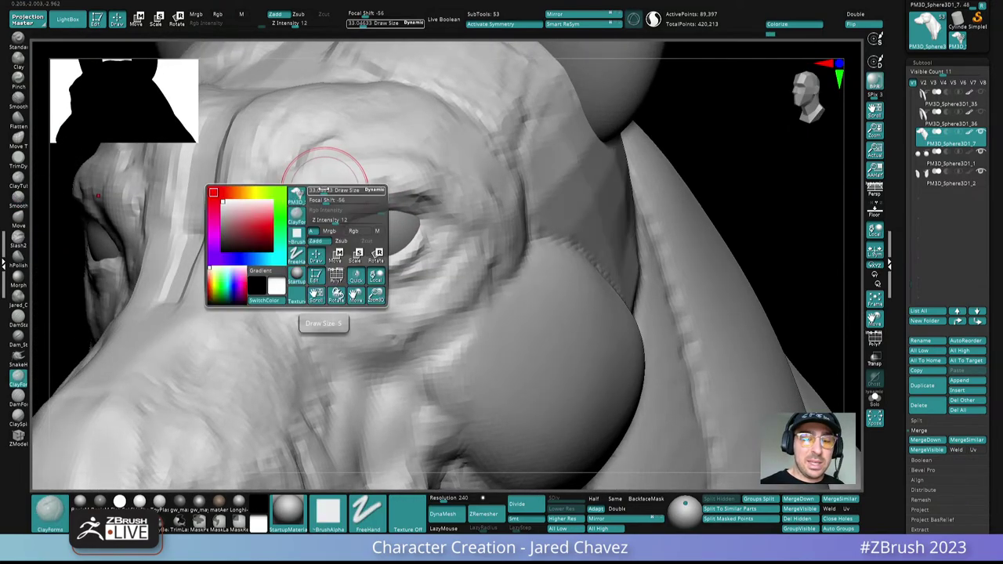
left_click_drag(335, 188, 321, 188)
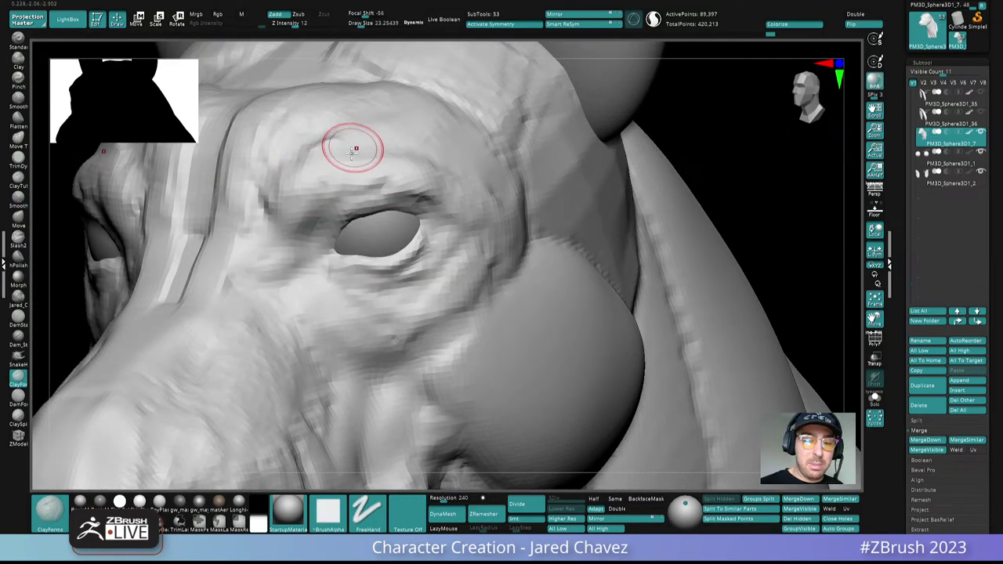
mouse_move(403, 213)
right_mouse_down("ctrl")
mouse_move(416, 175)
mouse_move(452, 240)
mouse_move(441, 274)
mouse_move(404, 239)
mouse_move(406, 198)
mouse_move(380, 179)
right_mouse_up("ctrl")
Step: Deepen the creases around the eye with DamForms and reshape the eyelids with the Move brush at a draw size of about 51
left_click(18, 398)
mouse_move(379, 178)
right_mouse_down("ctrl")
mouse_move(381, 205)
mouse_move(454, 188)
mouse_move(454, 212)
mouse_move(458, 193)
right_mouse_up("ctrl")
key("b")
key("m")
key("v")
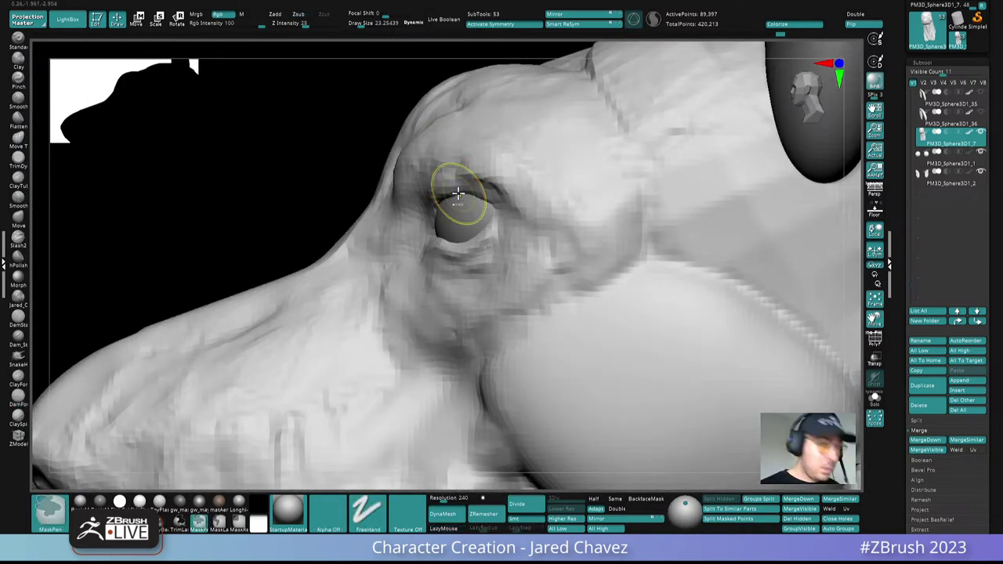
key("space")
left_click_drag(496, 195, 508, 194)
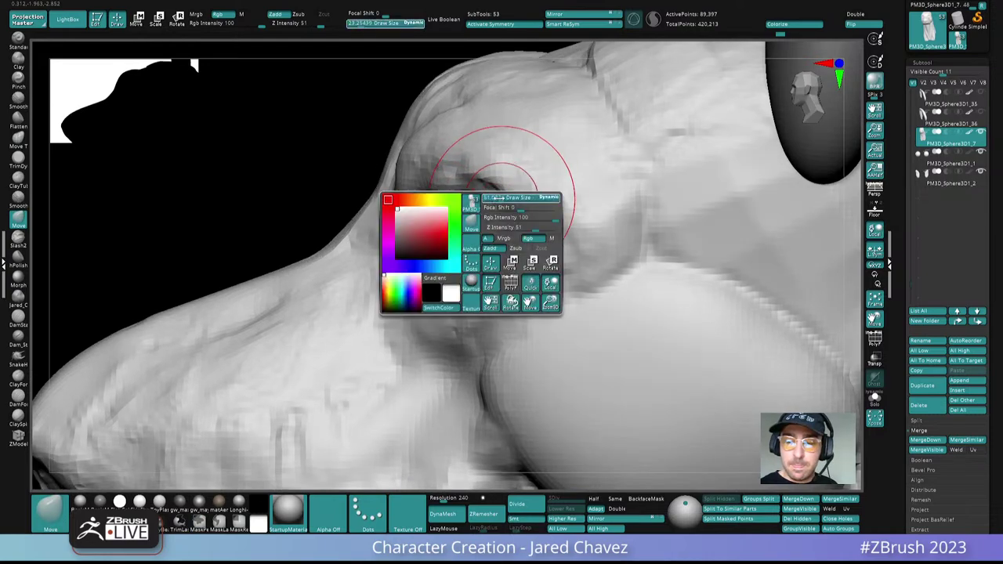
mouse_move(509, 191)
right_mouse_down()
mouse_move(476, 193)
mouse_move(481, 246)
mouse_move(405, 280)
mouse_move(447, 212)
mouse_move(459, 224)
right_mouse_up()
Step: Isolate the eyeballs subtool, scale both eyeballs down to about 0.83, and show the full head again
left_click(467, 219, "alt")
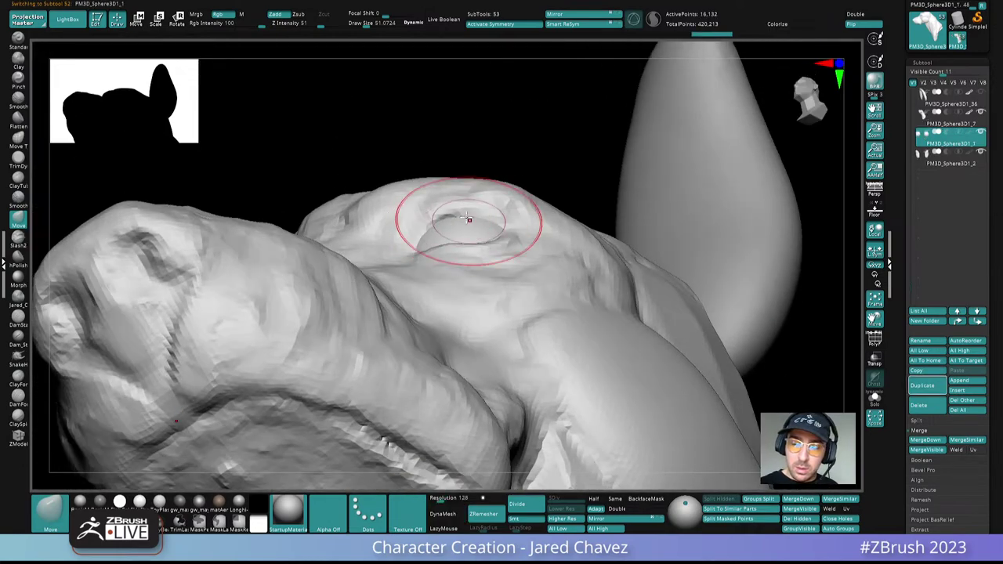
left_click(137, 19)
left_click(874, 399)
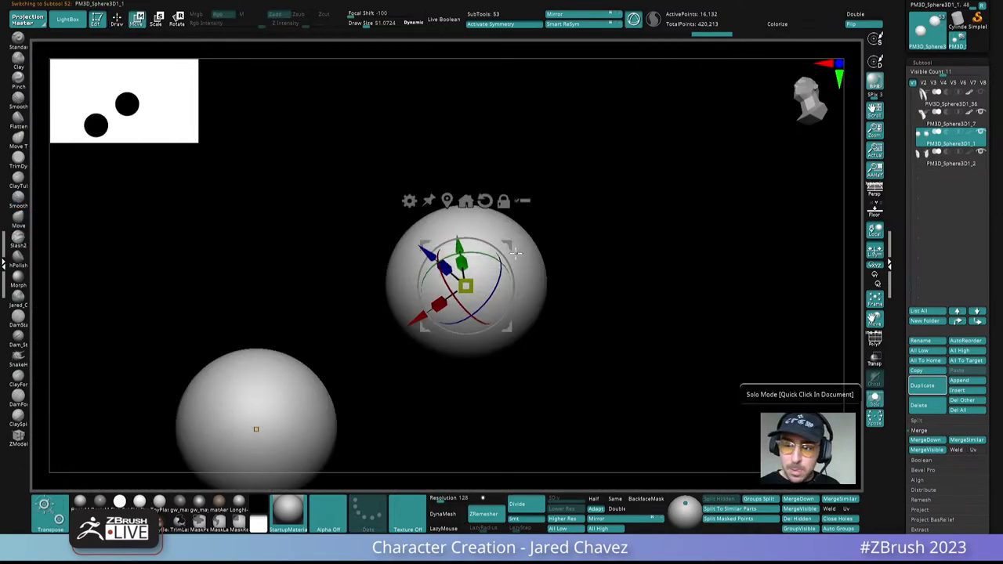
left_click_drag(447, 286, 432, 294)
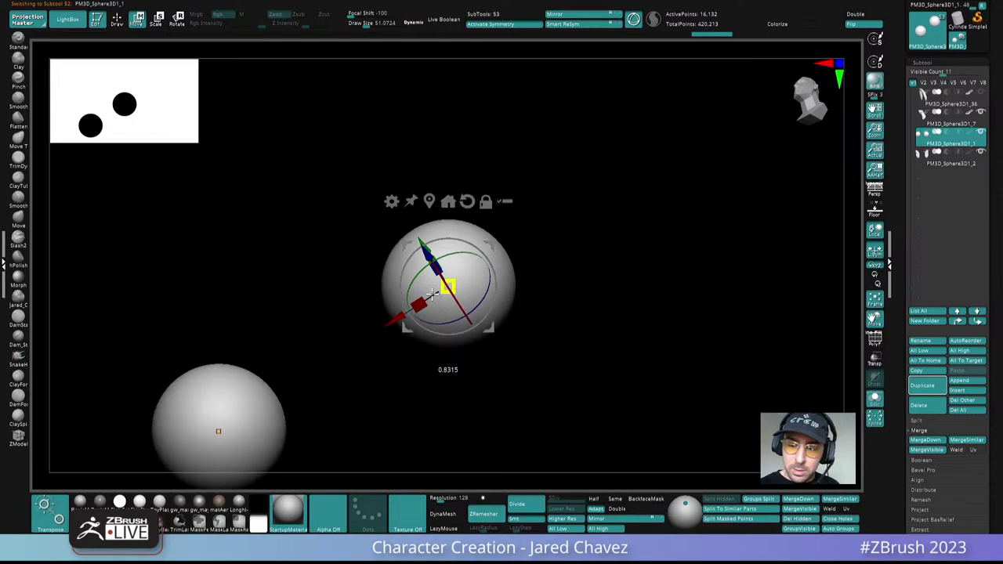
left_click(874, 398)
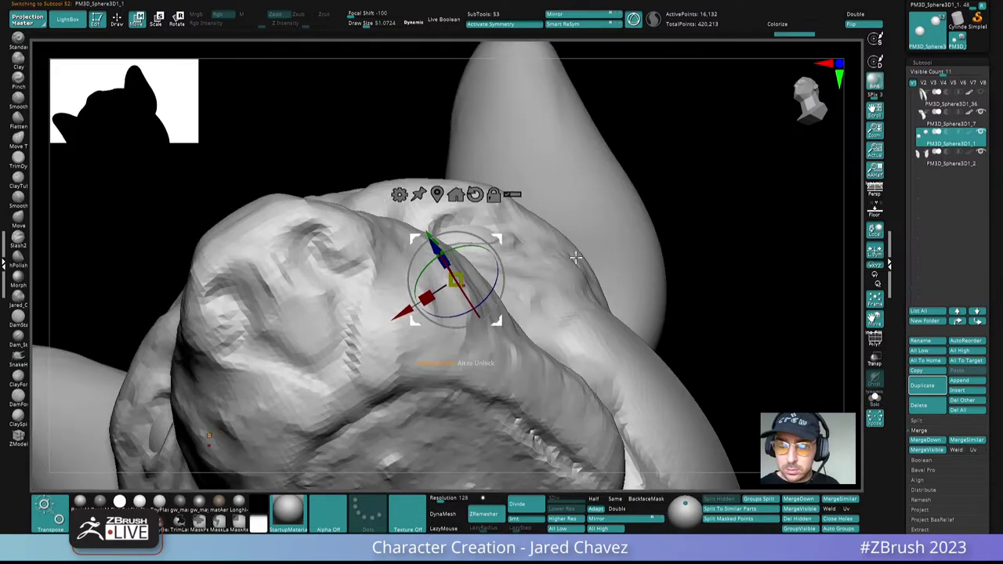
right_click_drag(575, 257, 541, 288)
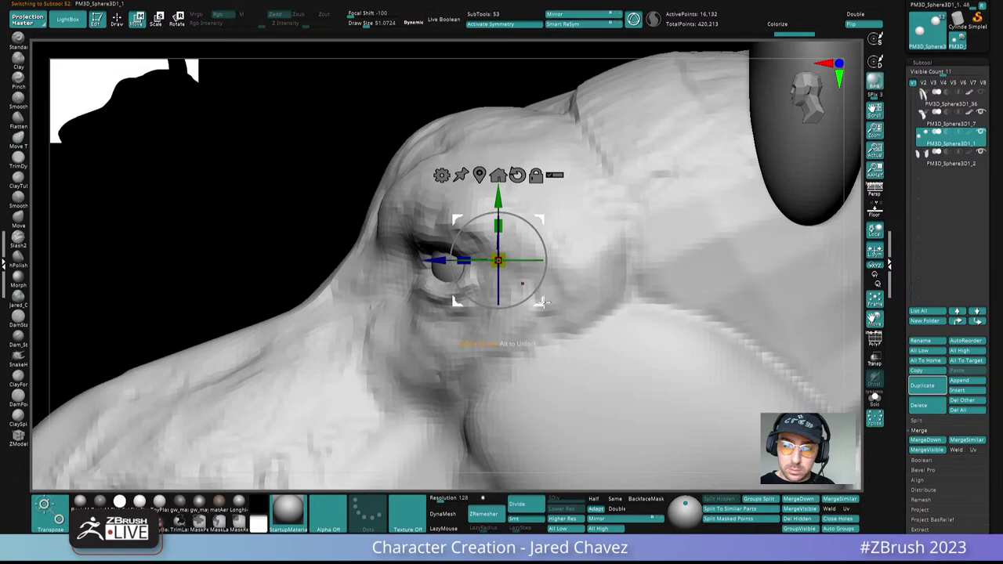
left_click(116, 19)
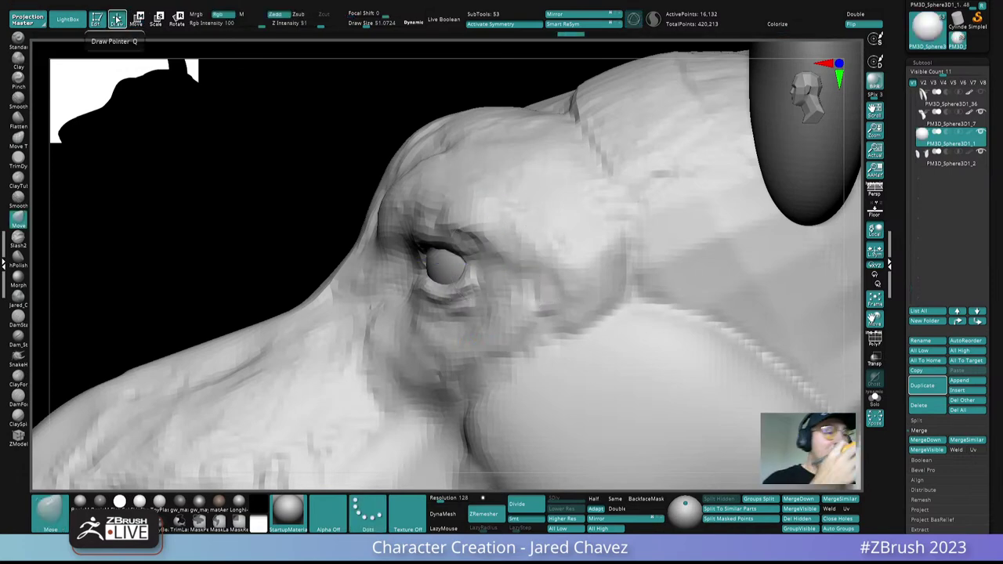
Step: Select the head subtool and fit the eyelids around the smaller eyeball with the Move brush at a draw size of about 28
right_click_drag(478, 284, 558, 270)
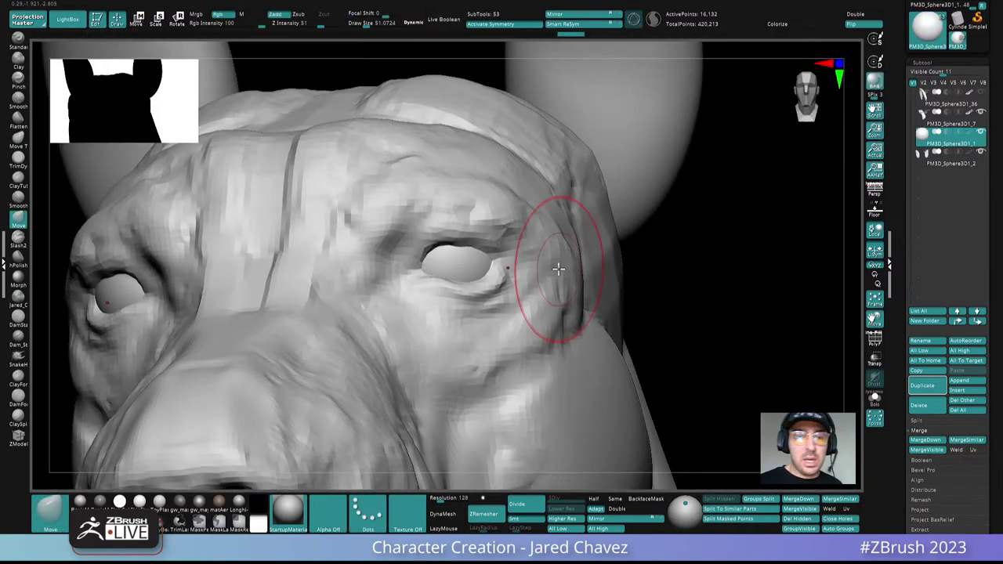
mouse_move(504, 237)
right_mouse_down()
mouse_move(465, 246)
mouse_move(478, 196)
mouse_move(477, 251)
mouse_move(470, 197)
mouse_move(457, 231)
mouse_move(481, 343)
mouse_move(415, 190)
right_mouse_up()
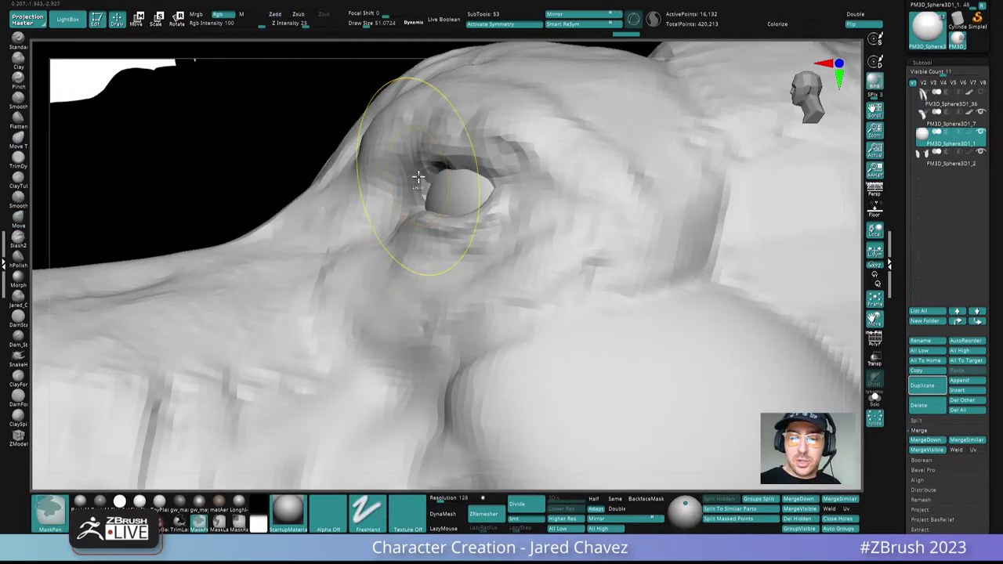
left_click(492, 147, "alt")
right_click_drag(492, 147, 407, 200)
key("space")
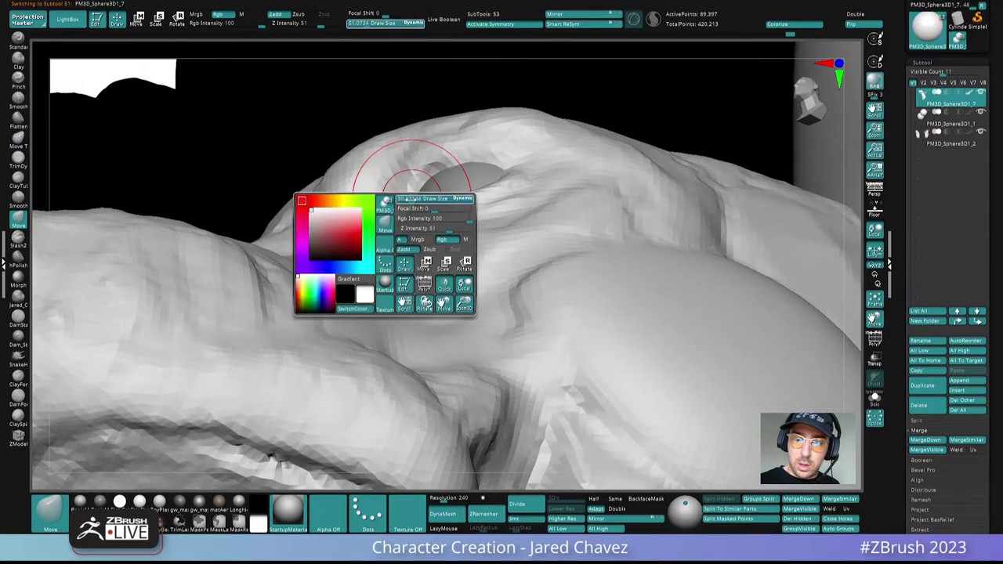
left_click_drag(410, 199, 409, 199)
mouse_move(408, 173)
right_mouse_down()
mouse_move(474, 161)
mouse_move(467, 142)
mouse_move(455, 172)
mouse_move(476, 174)
mouse_move(470, 161)
mouse_move(495, 201)
right_mouse_up()
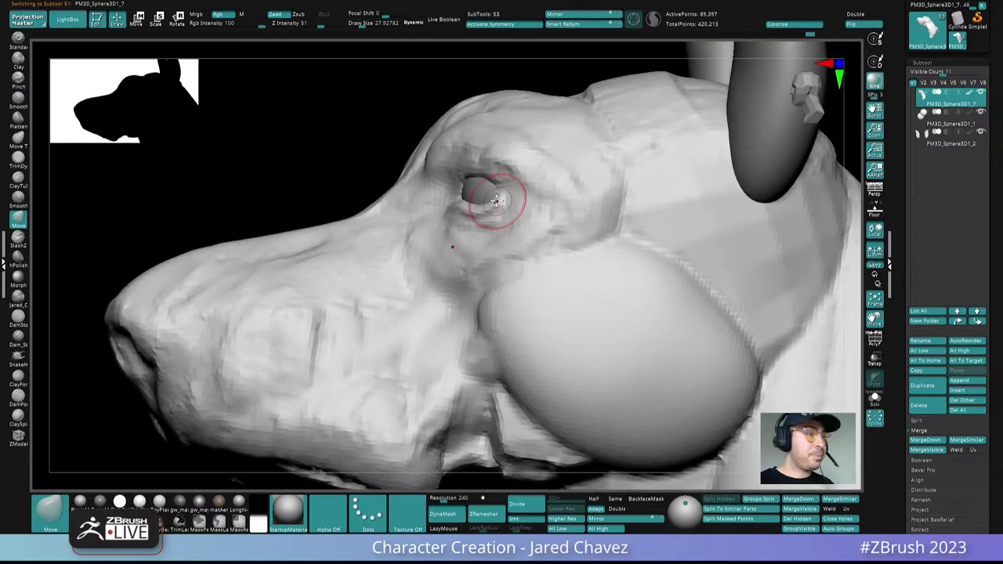
Step: Carve the upper and lower eyelid creases with the DamForms brush at a draw size of about 17
left_click(21, 398)
mouse_move(463, 175)
right_mouse_down()
mouse_move(490, 185)
mouse_move(465, 196)
mouse_move(477, 215)
right_mouse_up()
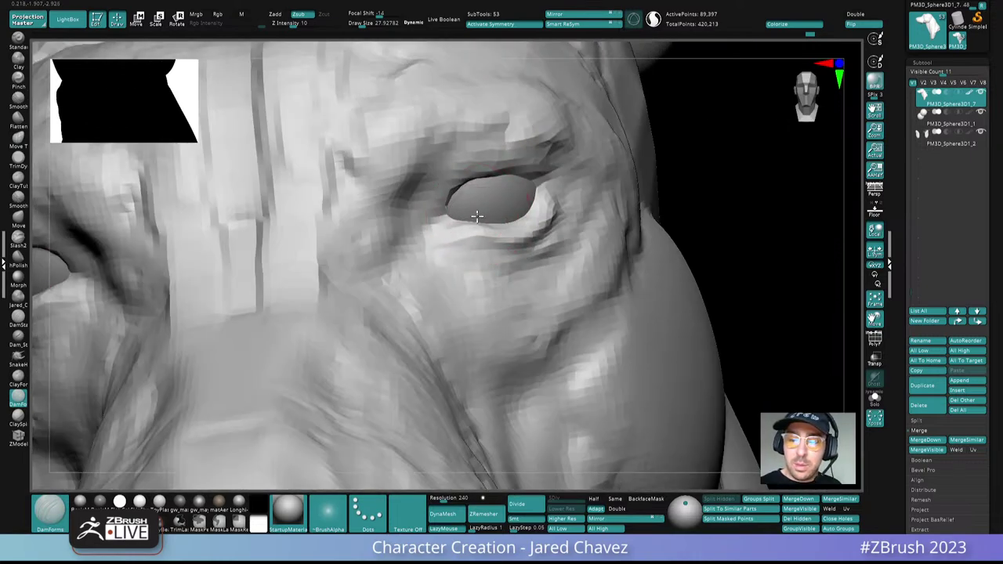
key("space")
left_click_drag(463, 219, 451, 210)
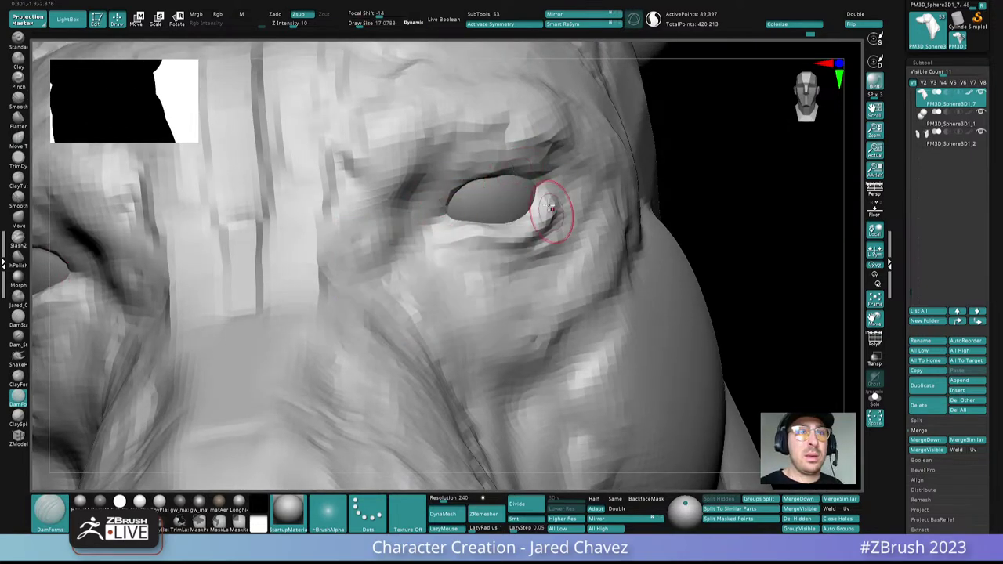
right_click_drag(551, 207, 486, 193)
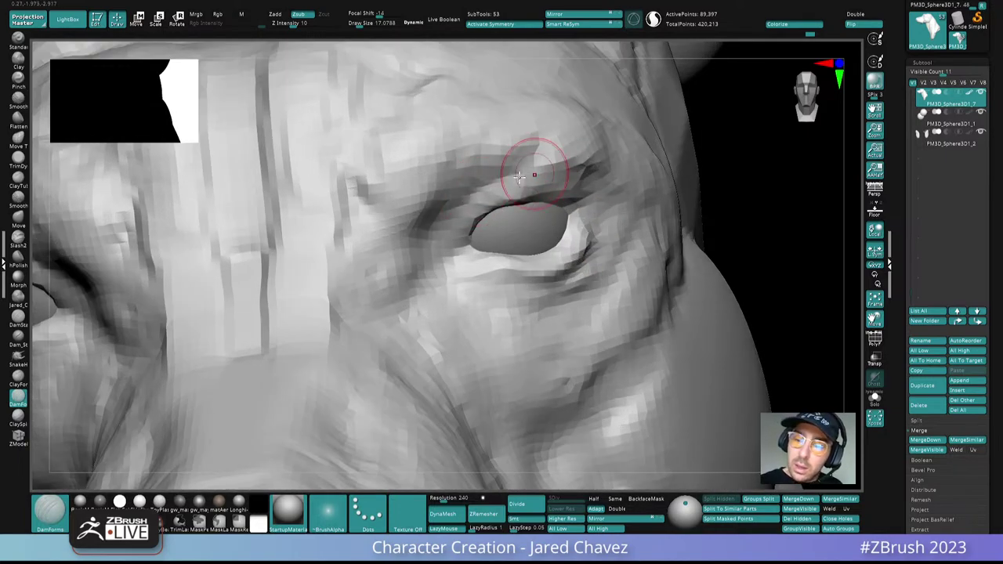
mouse_move(554, 177)
right_mouse_down()
mouse_move(560, 138)
mouse_move(546, 185)
right_mouse_up()
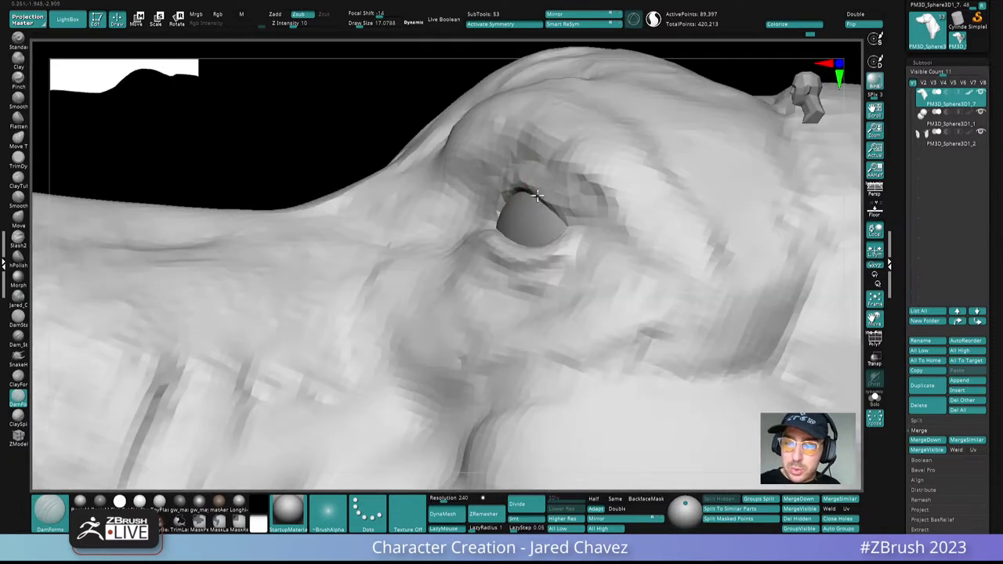
right_click_drag(570, 221, 610, 255)
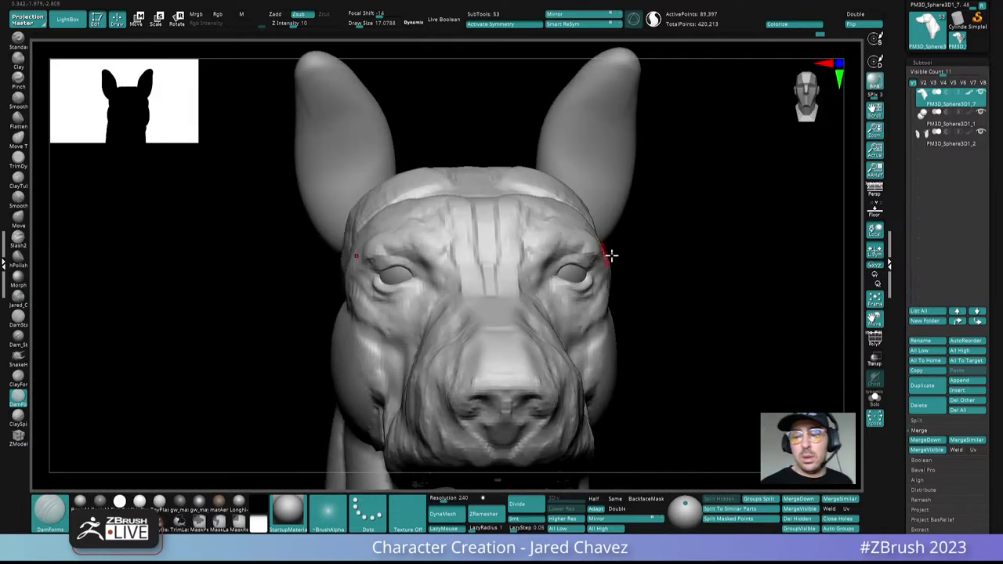
Step: Adjust the eyelid rims and inner eye corner with the Move brush at a draw size of about 17
mouse_move(638, 290)
right_mouse_down("alt")
mouse_move(538, 201)
mouse_move(494, 207)
mouse_move(462, 235)
mouse_move(412, 218)
mouse_move(430, 204)
mouse_move(450, 207)
mouse_move(447, 175)
mouse_move(403, 199)
right_mouse_up("alt")
key("b")
key("m")
key("v")
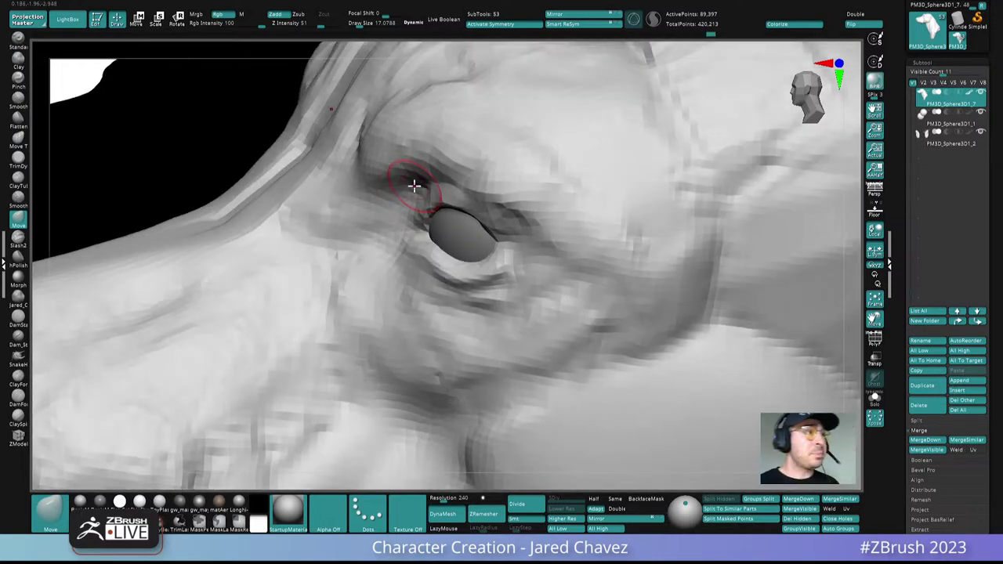
mouse_move(517, 277)
right_mouse_down()
mouse_move(540, 313)
mouse_move(533, 282)
mouse_move(485, 274)
right_mouse_up()
right_click_drag(439, 274, 480, 286)
right_click_drag(501, 279, 468, 281)
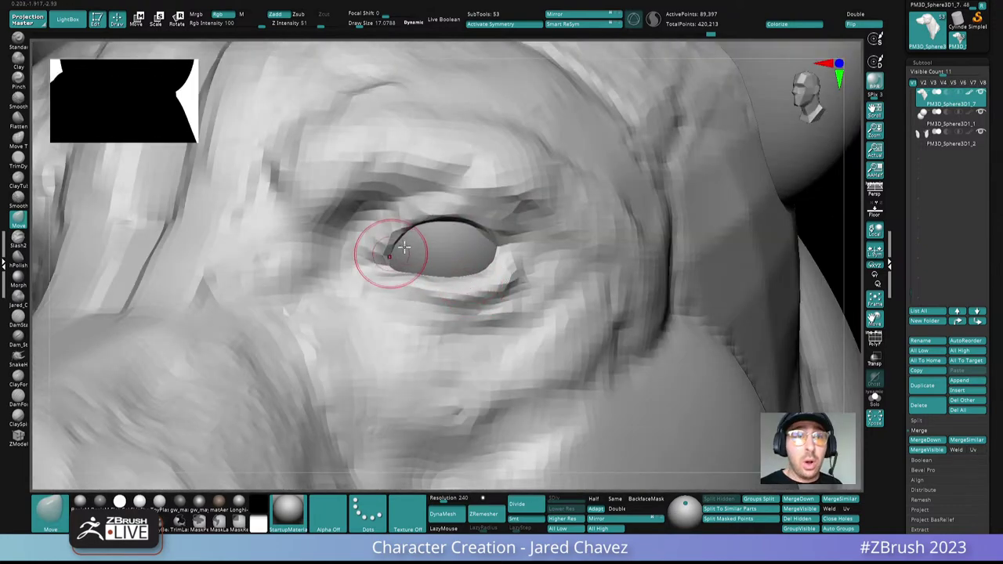
mouse_move(403, 247)
right_mouse_down()
mouse_move(447, 201)
mouse_move(459, 215)
mouse_move(498, 179)
mouse_move(507, 231)
right_mouse_up()
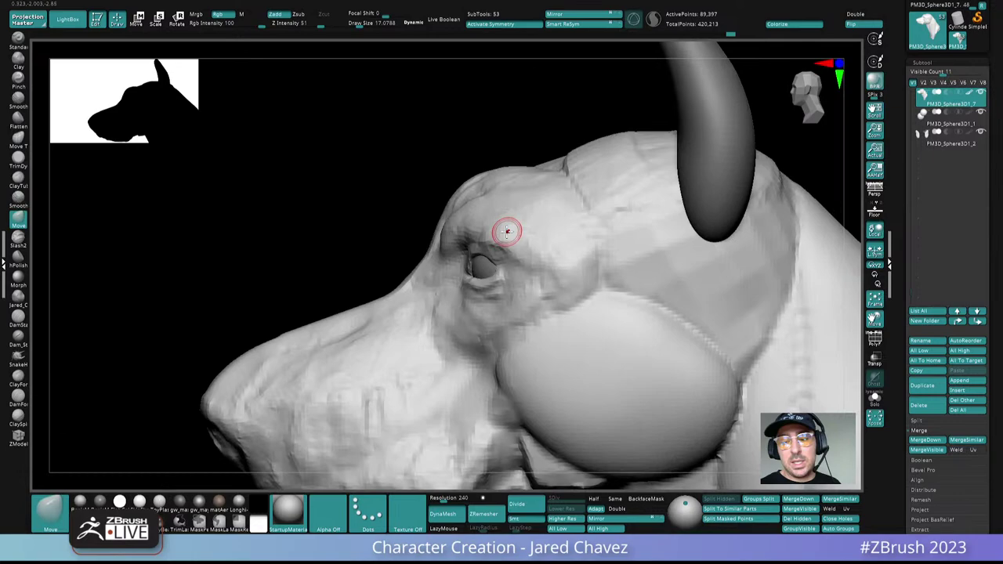
Step: Reshape the lower eyelid and the area beneath the eye with the Move brush at draw sizes of about 58 and 39
right_click(466, 278)
right_click_drag(474, 279, 478, 379, "ctrl")
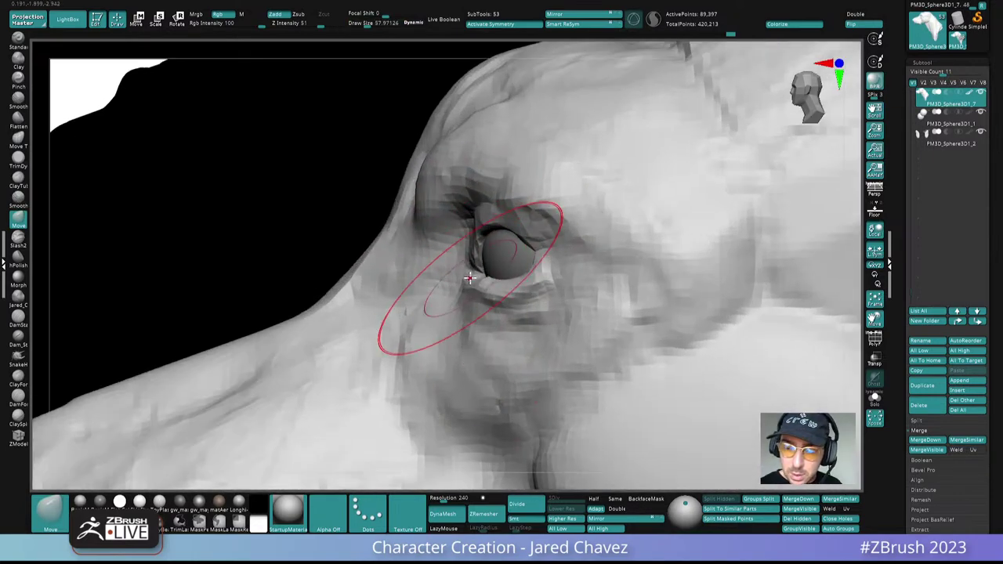
mouse_move(477, 274)
right_mouse_down()
mouse_move(508, 253)
mouse_move(506, 309)
mouse_move(448, 298)
mouse_move(470, 270)
mouse_move(441, 291)
mouse_move(477, 252)
mouse_move(511, 296)
right_mouse_up()
right_click(499, 314)
mouse_move(534, 276)
right_mouse_down("shift")
mouse_move(512, 271)
mouse_move(557, 300)
mouse_move(488, 394)
mouse_move(485, 281)
right_mouse_up("shift")
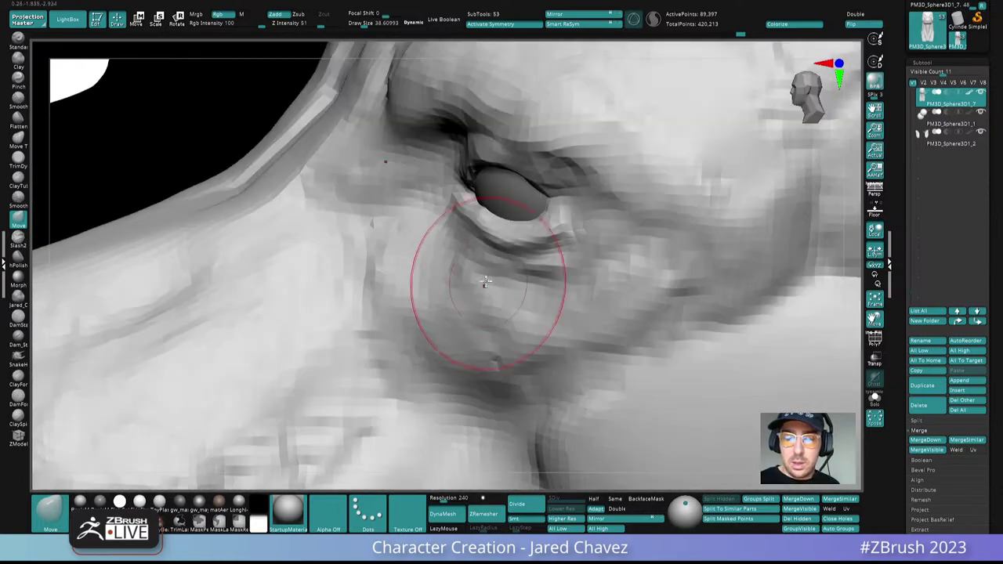
Step: Build up the form below the inner eye corner with ClayForms at a draw size of about 17
key("space")
left_click_drag(474, 274, 464, 273)
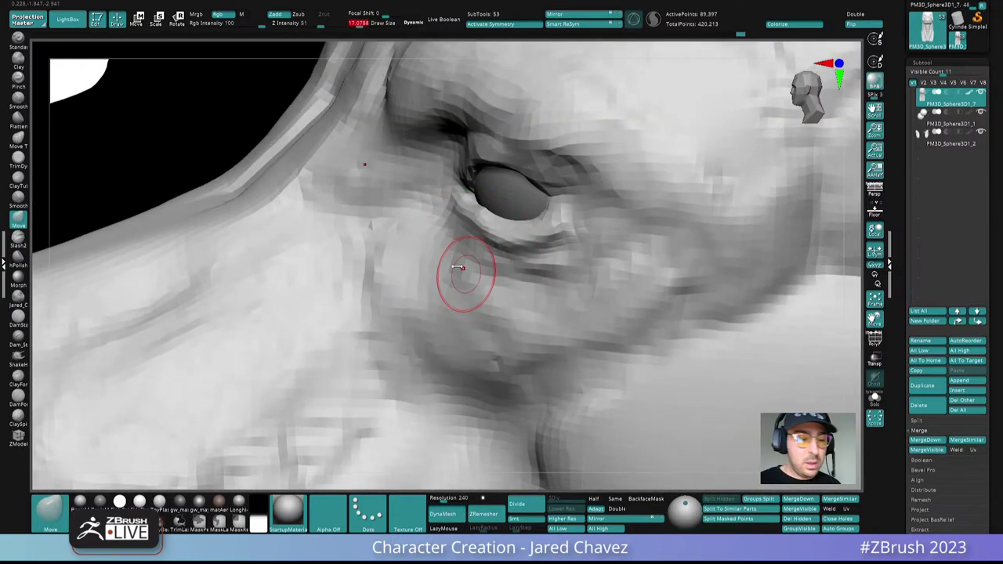
left_click(17, 382)
mouse_move(407, 258)
right_mouse_down()
mouse_move(518, 222)
mouse_move(461, 273)
mouse_move(414, 262)
right_mouse_up()
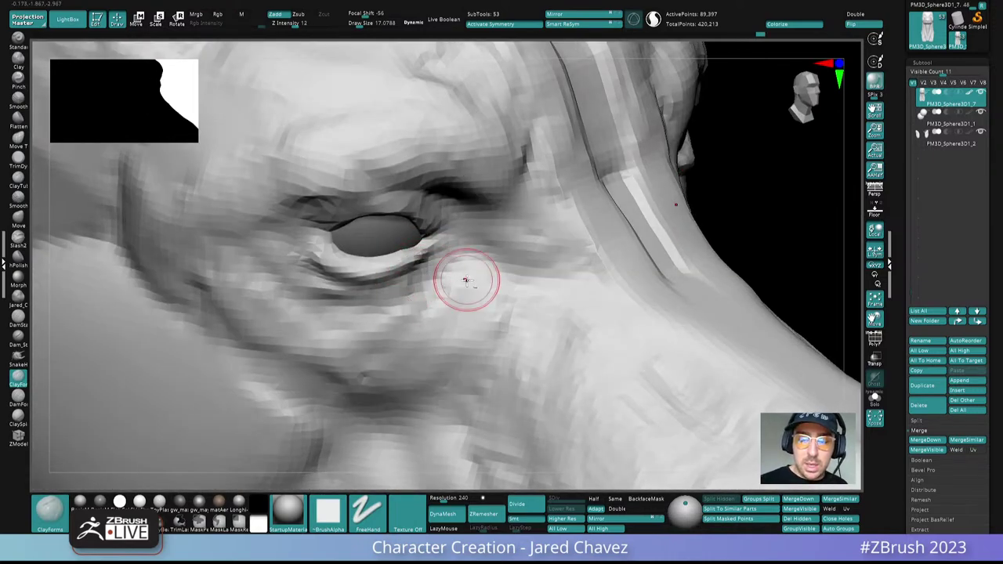
right_click_drag(467, 281, 356, 235, "ctrl")
mouse_move(478, 233)
right_mouse_down("ctrl")
mouse_move(501, 266)
mouse_move(470, 228)
mouse_move(533, 240)
right_mouse_up("ctrl")
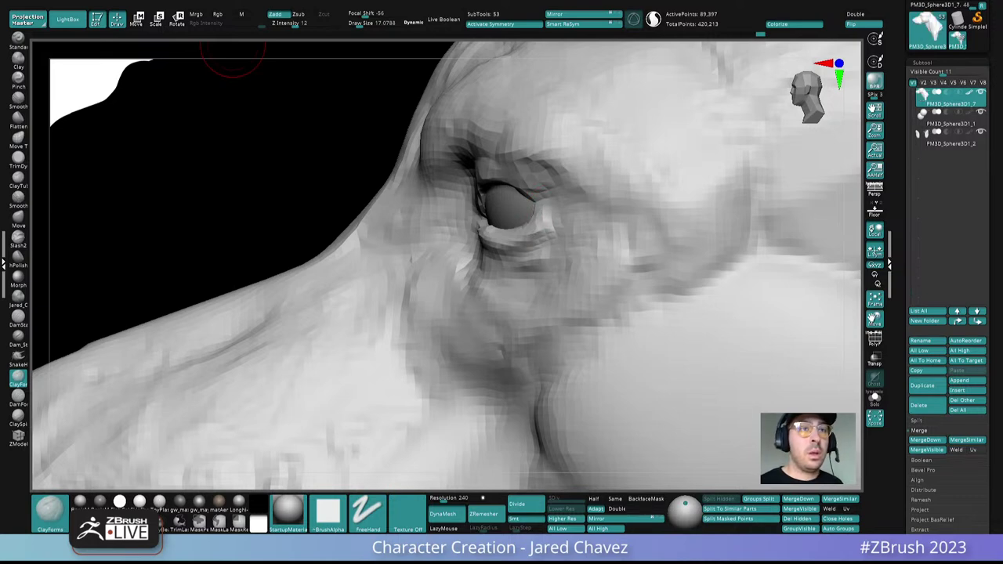
Step: Carve the crease above the upper eyelid with the DamForms brush at a draw size of about 17
mouse_move(233, 59)
right_mouse_down()
mouse_move(515, 191)
mouse_move(493, 174)
mouse_move(491, 189)
mouse_move(397, 172)
right_mouse_up()
left_click(17, 398)
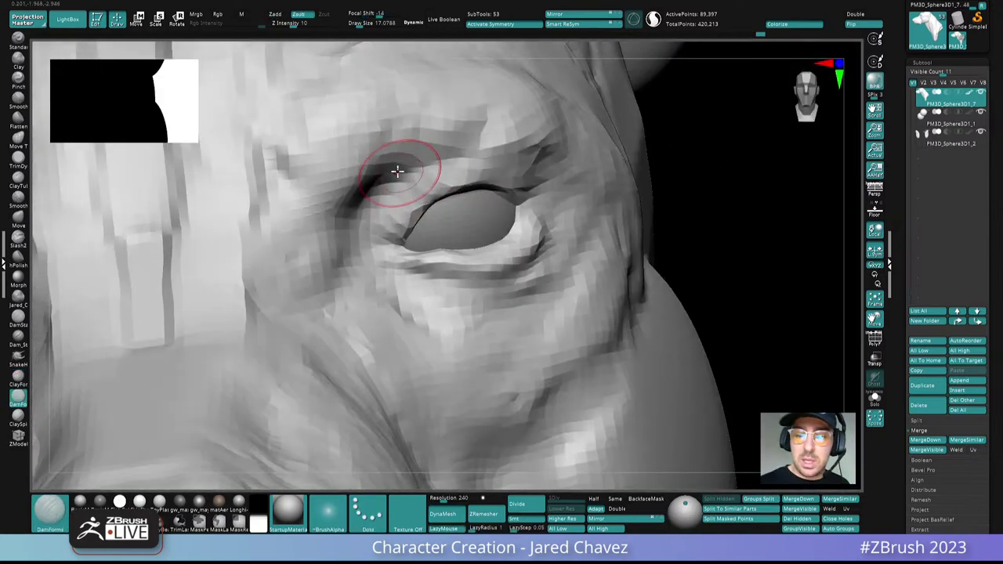
mouse_move(454, 154)
left_mouse_down()
mouse_move(475, 153)
mouse_move(408, 162)
mouse_move(483, 152)
left_mouse_up()
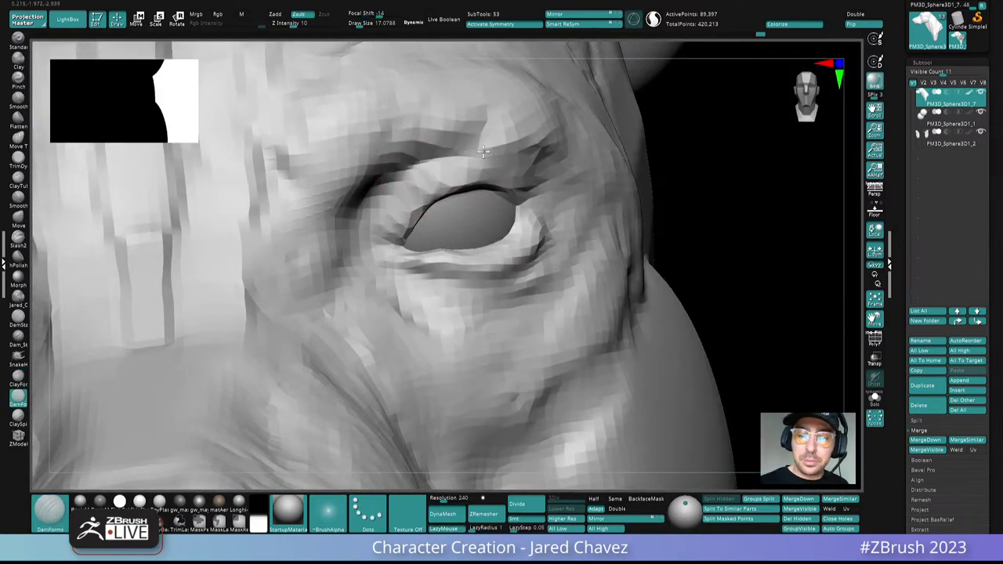
mouse_move(489, 147)
right_mouse_down()
mouse_move(491, 166)
mouse_move(487, 142)
right_mouse_up()
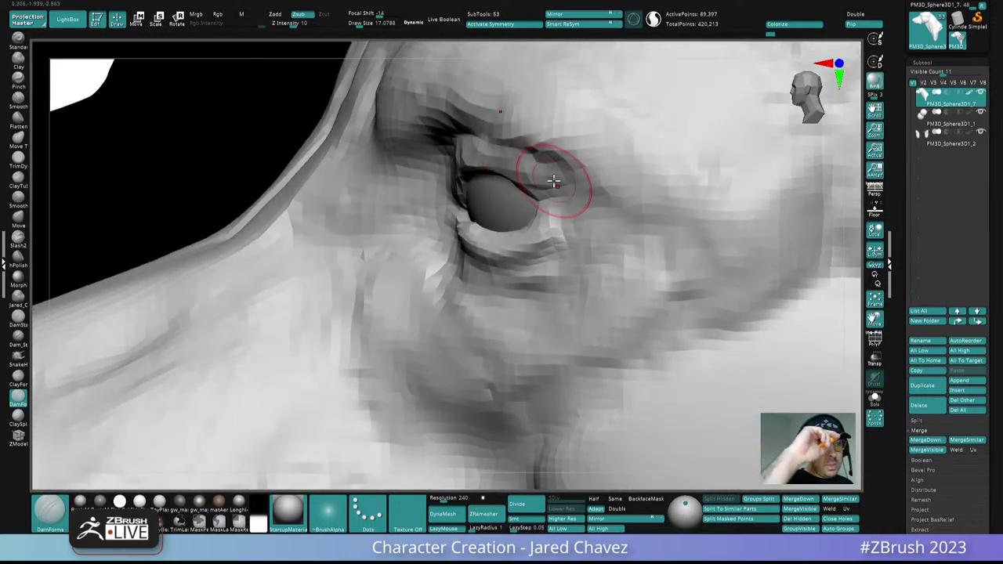
right_click_drag(553, 181, 538, 112)
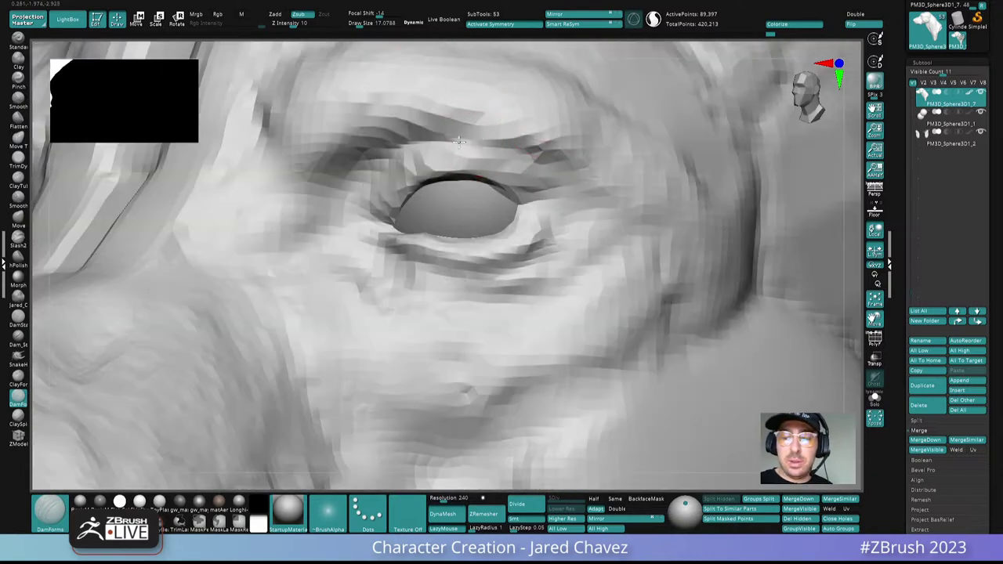
right_click_drag(470, 140, 509, 149)
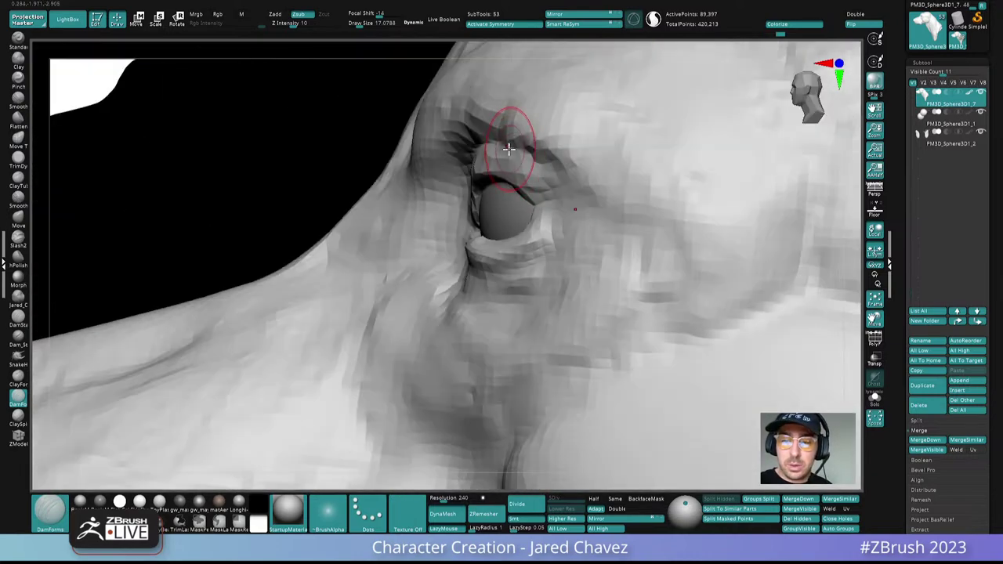
Step: Deepen the upper eyelid fold around the inner eye corner with DamForms at a draw size of about 17
right_click_drag(567, 188, 594, 224, "ctrl")
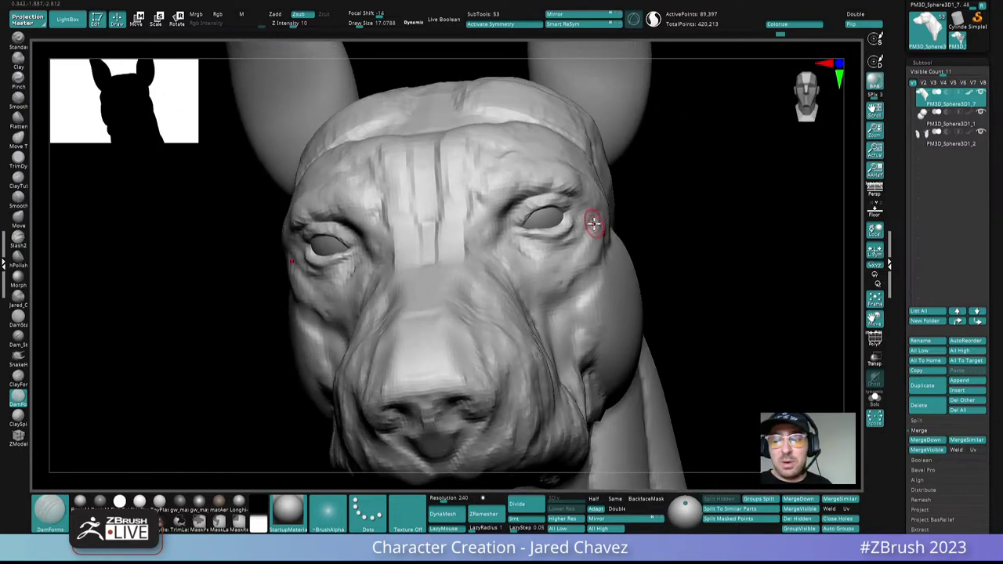
right_click_drag(555, 189, 554, 219, "ctrl")
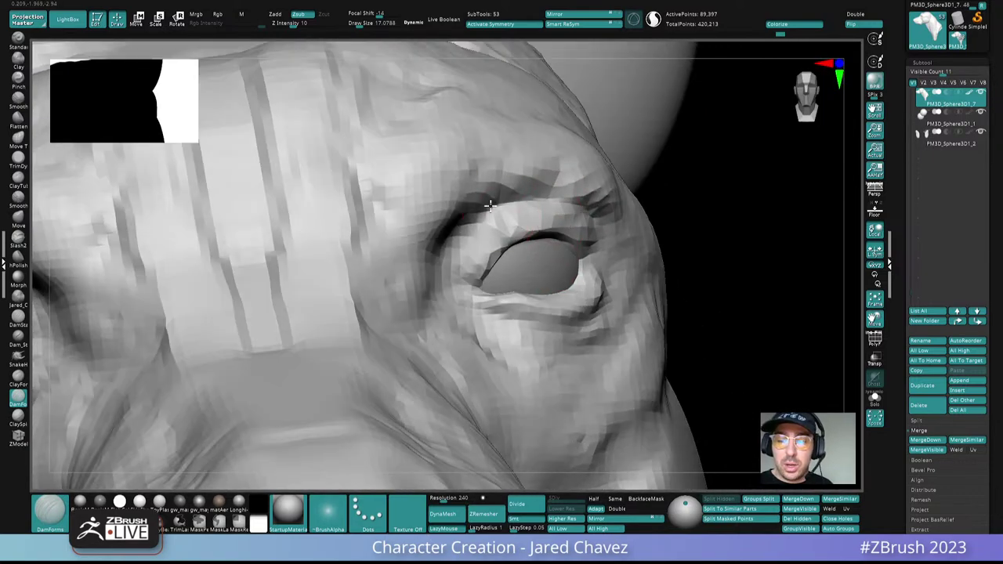
right_click_drag(470, 235, 458, 245)
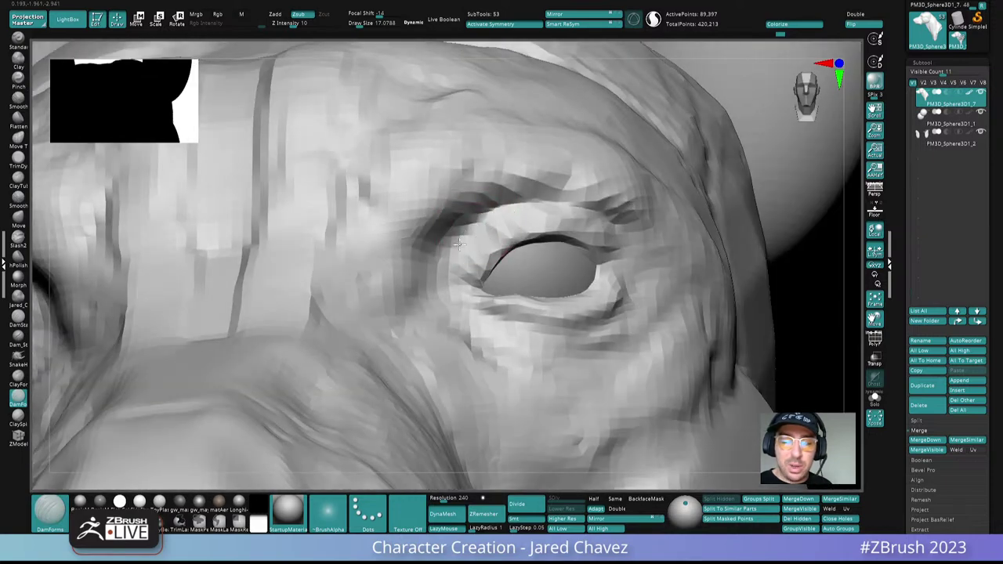
left_click_drag(457, 250, 447, 278)
mouse_move(447, 280)
right_mouse_down()
mouse_move(460, 279)
mouse_move(468, 142)
right_mouse_up()
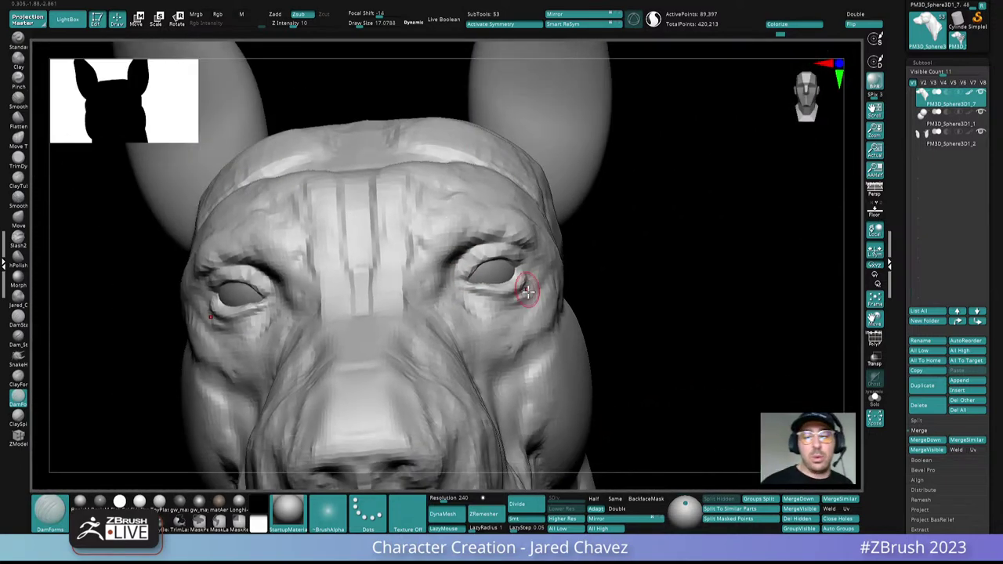
mouse_move(526, 287)
right_mouse_down()
mouse_move(583, 289)
mouse_move(587, 271)
mouse_move(556, 266)
mouse_move(526, 310)
mouse_move(540, 372)
mouse_move(575, 314)
right_mouse_up()
Step: Build up the upper eyelid and inner eye corner with ClayForms at a draw size of about 12
left_click(20, 384)
mouse_move(575, 313)
right_mouse_down()
mouse_move(675, 269)
mouse_move(694, 230)
mouse_move(693, 368)
right_mouse_up()
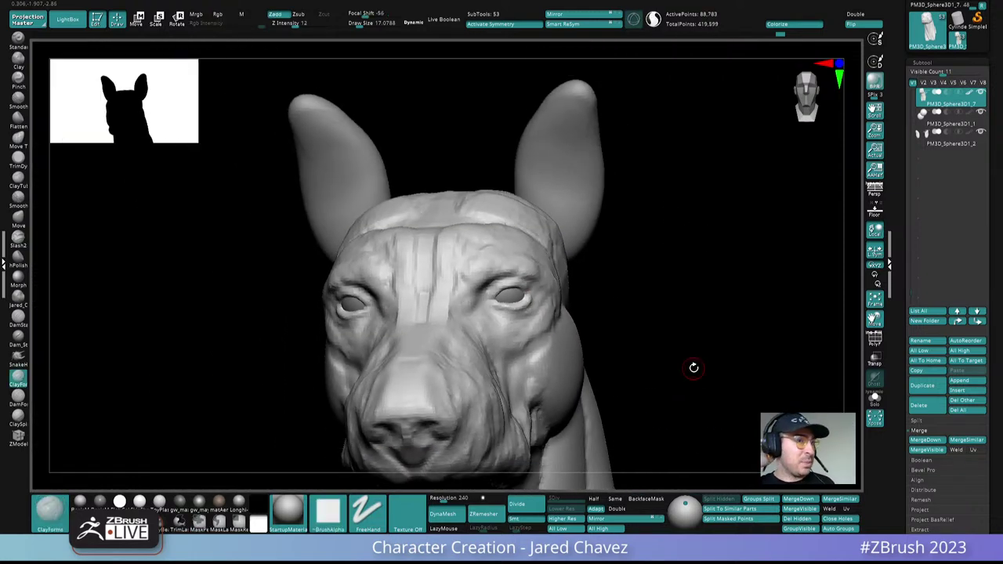
mouse_move(510, 279)
right_mouse_down()
mouse_move(541, 324)
mouse_move(481, 290)
right_mouse_up()
key("space")
left_click_drag(480, 290, 469, 291)
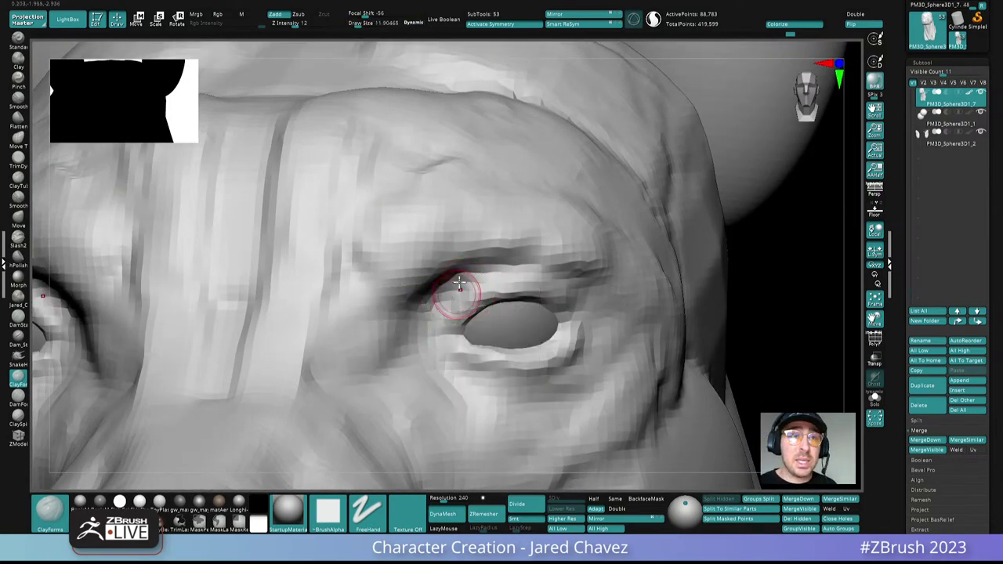
mouse_move(459, 283)
right_mouse_down()
mouse_move(459, 219)
mouse_move(452, 255)
mouse_move(476, 233)
mouse_move(454, 249)
right_mouse_up()
left_click_drag(438, 243, 433, 273)
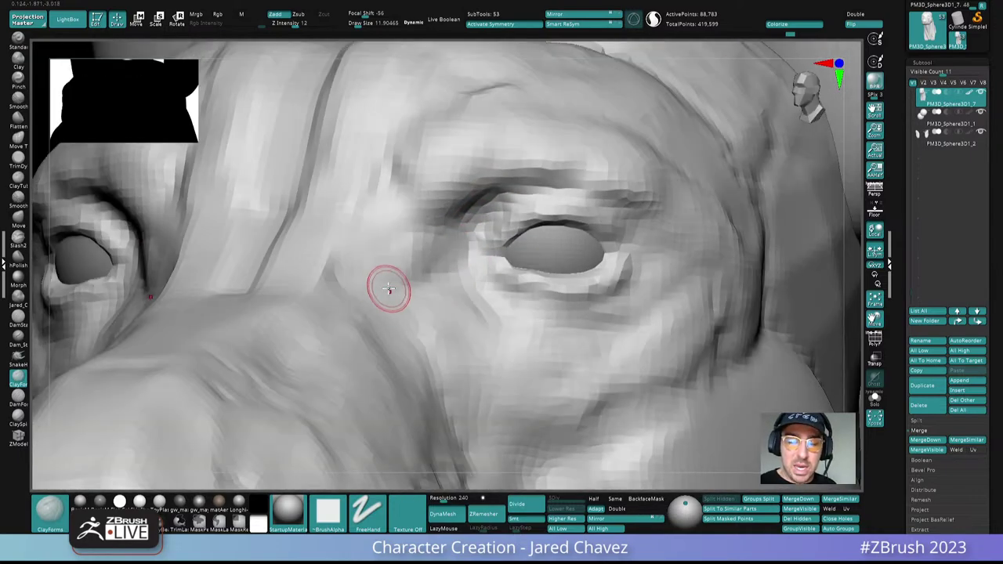
mouse_move(389, 289)
right_mouse_down("ctrl")
mouse_move(499, 224)
mouse_move(538, 276)
mouse_move(510, 230)
mouse_move(481, 264)
mouse_move(488, 257)
mouse_move(470, 235)
mouse_move(472, 292)
mouse_move(627, 369)
mouse_move(600, 385)
mouse_move(578, 311)
mouse_move(600, 340)
mouse_move(597, 251)
mouse_move(564, 274)
mouse_move(543, 267)
mouse_move(541, 291)
mouse_move(533, 280)
right_mouse_up("ctrl")
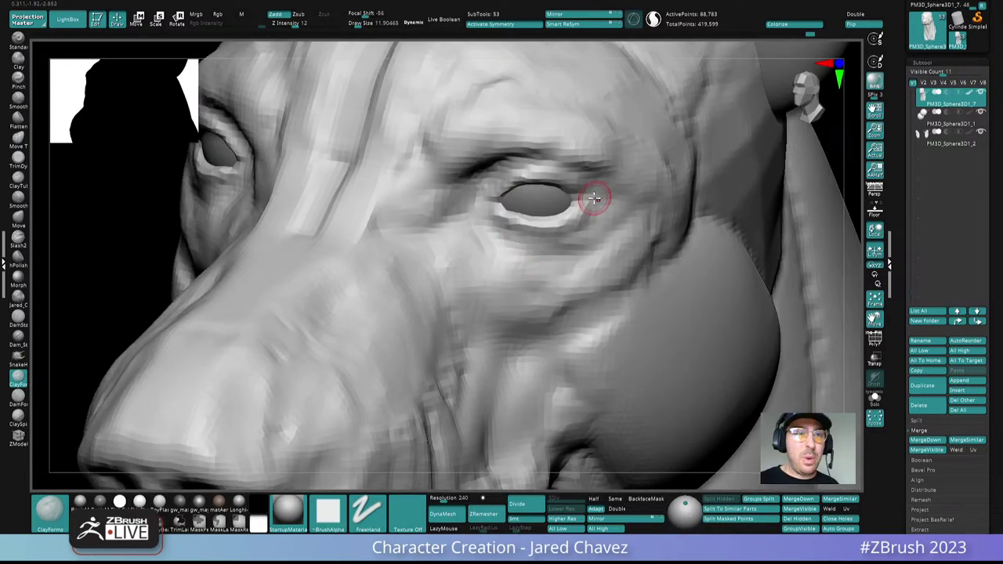
Step: Adjust the upper eyelid with the Move brush and sharpen its crease with DamForms at a draw size of about 12
mouse_move(593, 197)
right_mouse_down()
mouse_move(541, 242)
mouse_move(487, 263)
mouse_move(530, 242)
mouse_move(530, 267)
mouse_move(510, 179)
right_mouse_up()
key("ctrl")
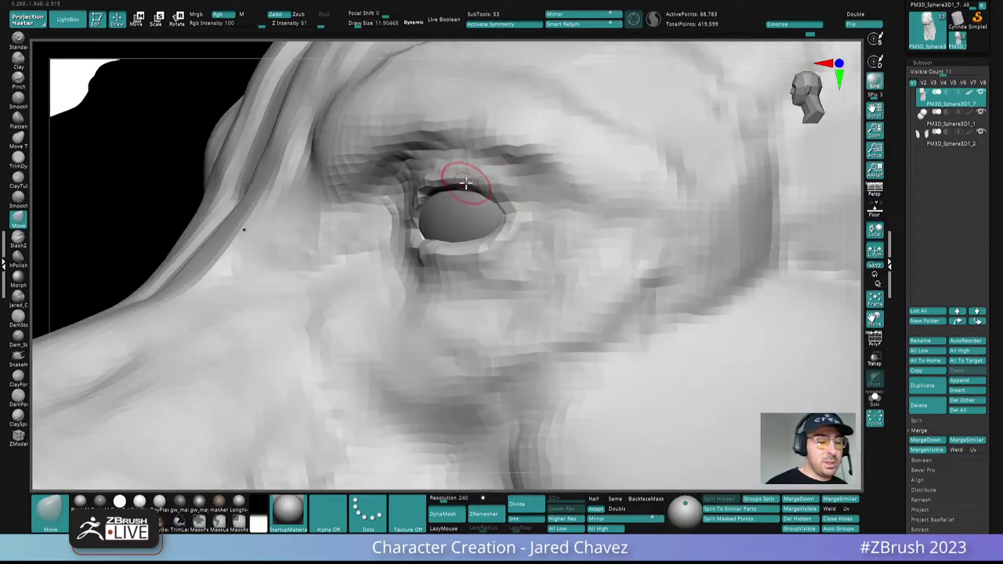
left_click(18, 397)
mouse_move(438, 176)
right_mouse_down()
mouse_move(506, 159)
mouse_move(479, 183)
mouse_move(486, 212)
mouse_move(499, 213)
right_mouse_up()
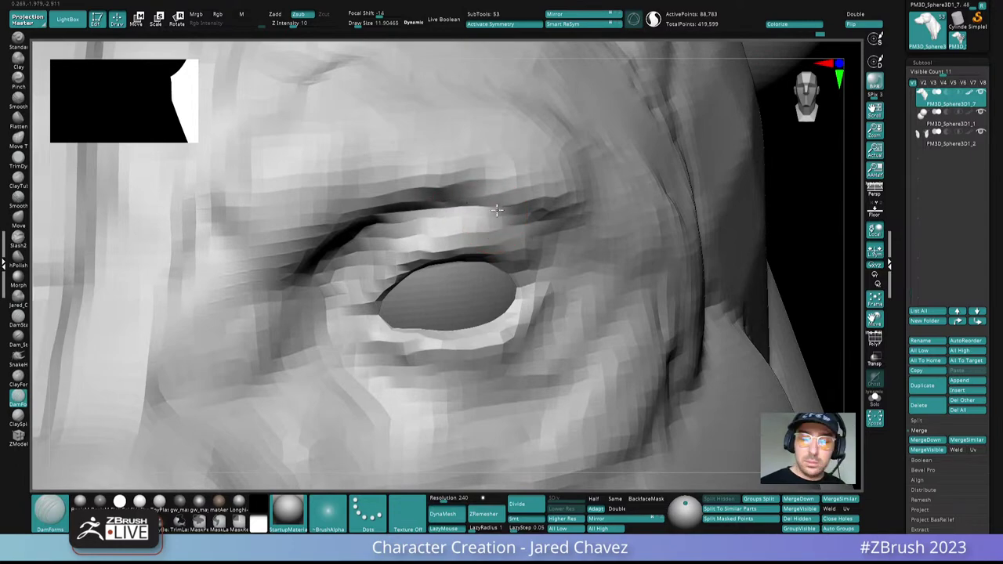
right_click_drag(447, 187, 450, 141, "alt")
right_click_drag(449, 141, 461, 201)
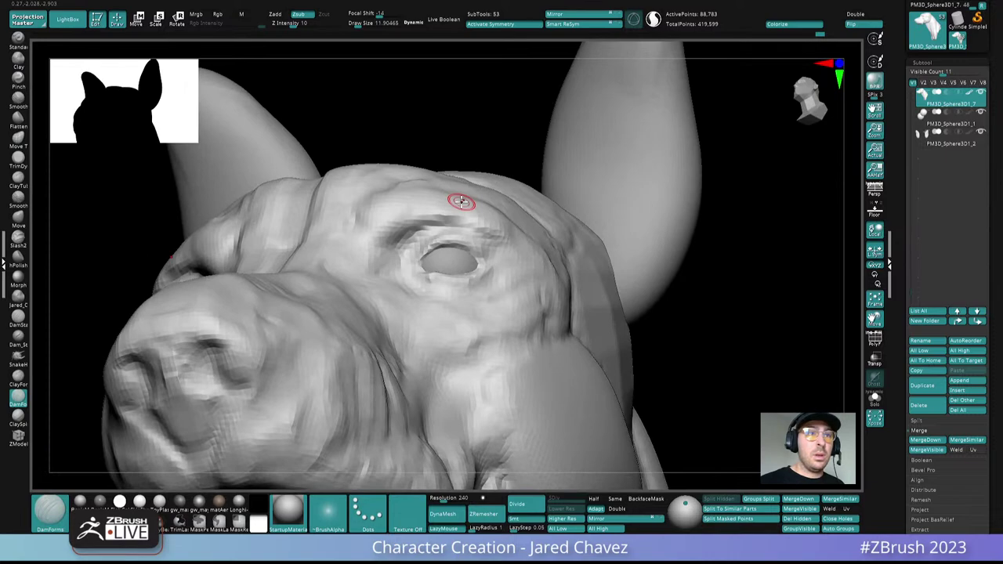
Step: Refine the forms around the outer eye corner with ClayForms at a draw size of about 12
left_click(19, 383)
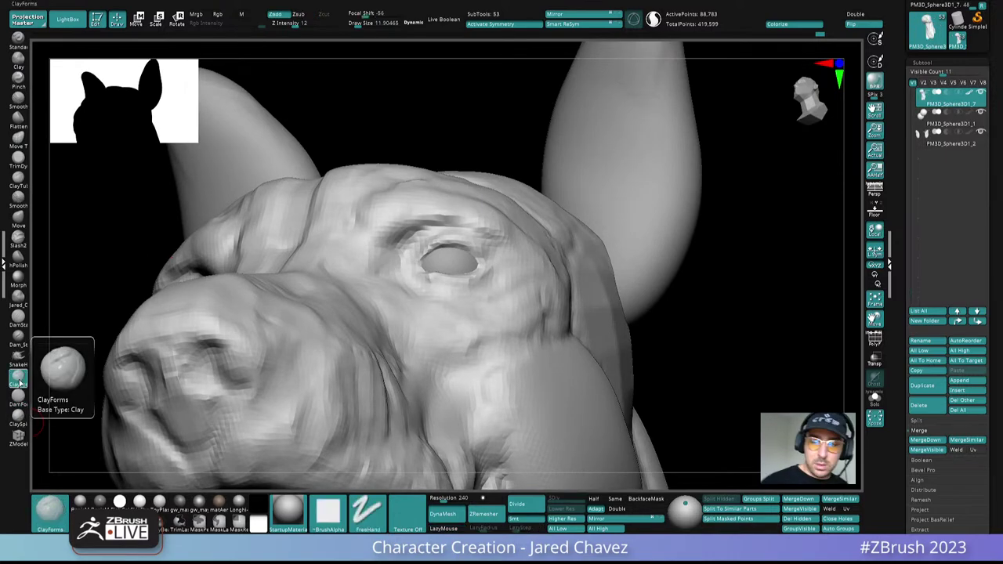
right_click_drag(439, 259, 503, 229)
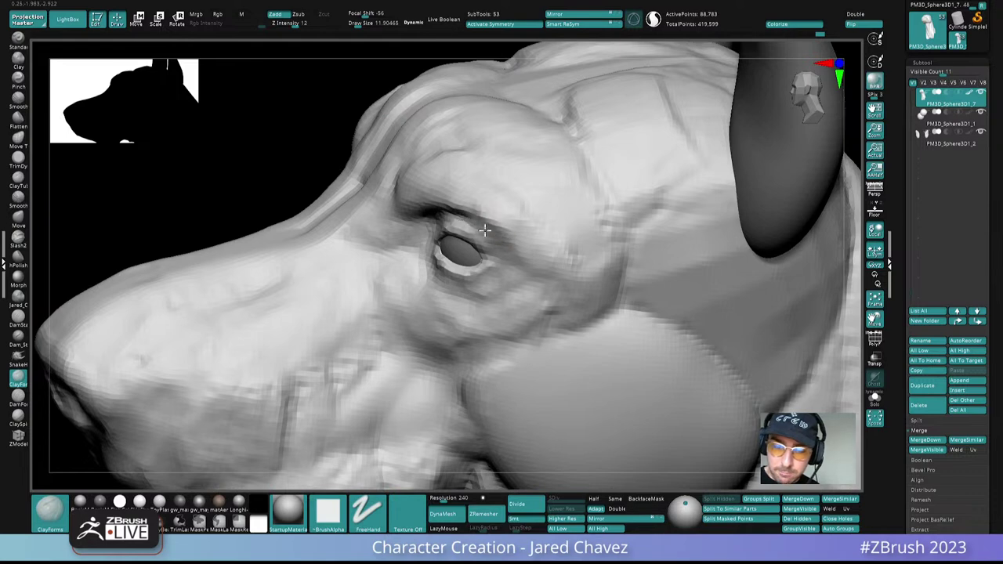
right_click_drag(524, 244, 540, 185, "ctrl")
right_click_drag(540, 185, 580, 304)
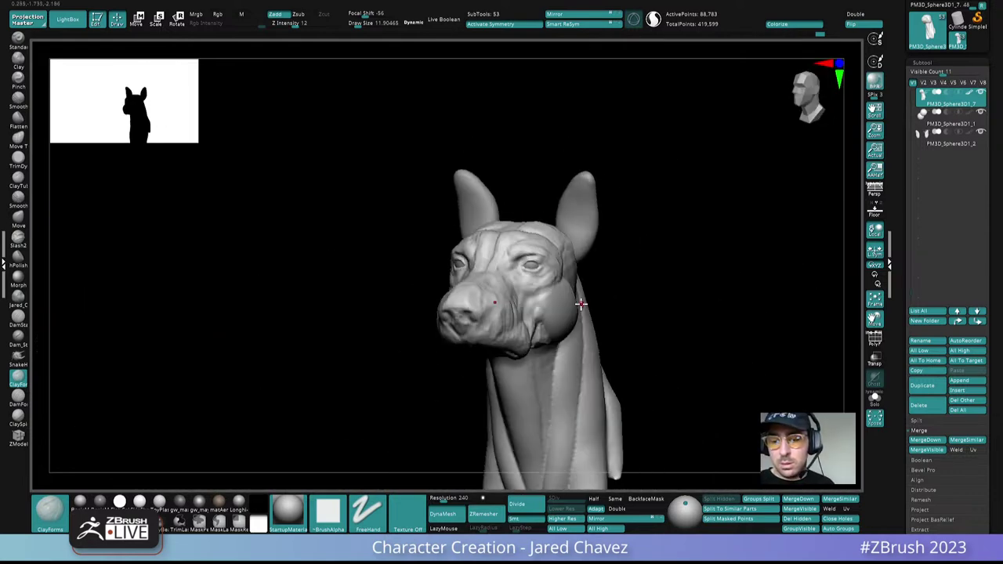
Step: Build up the cheekbone ridge behind the eye and the cheek muscle's upper edge with ClayForms at a draw size of about 30
right_click_drag(603, 342, 542, 297)
key("space")
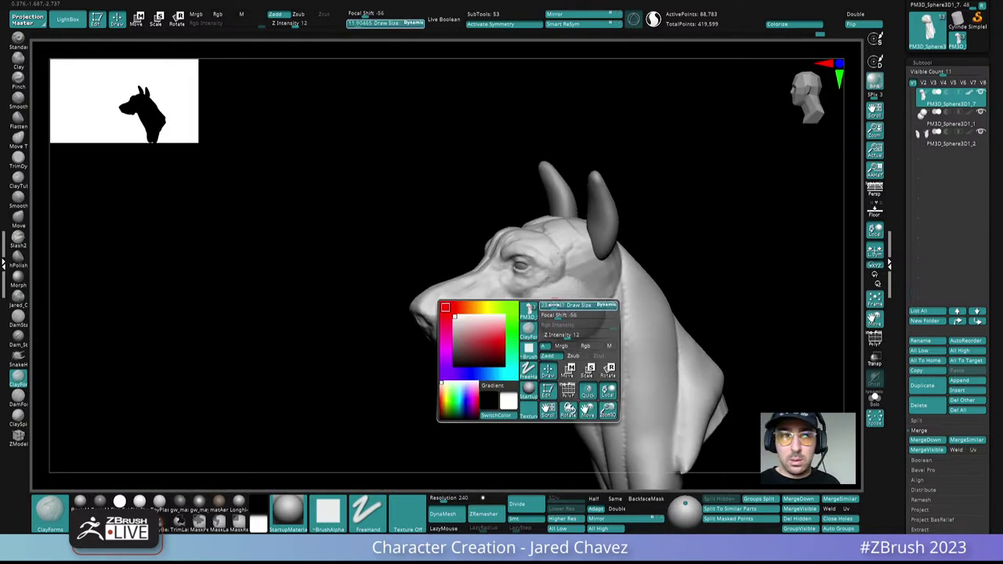
right_click_drag(525, 251, 571, 262, "ctrl")
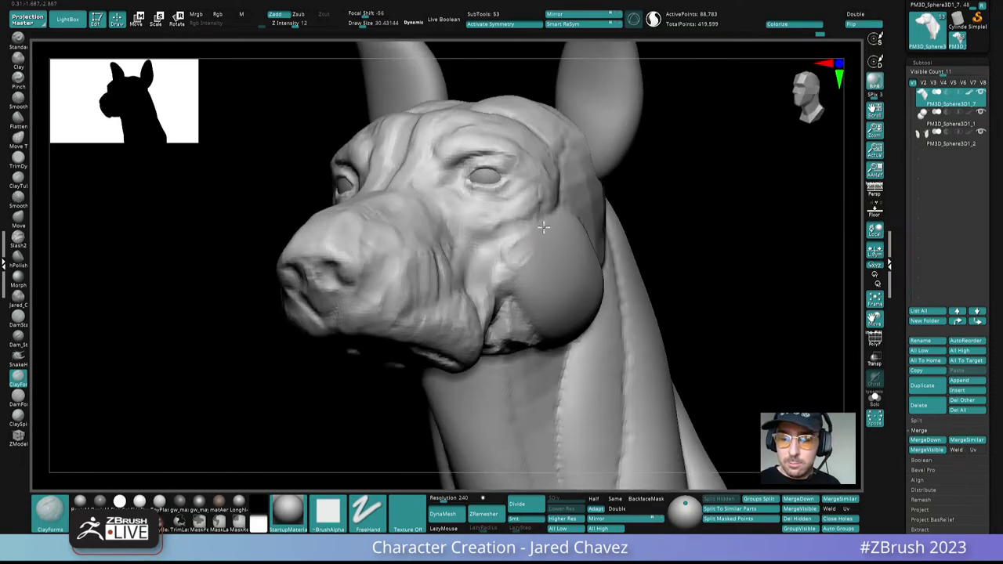
right_click_drag(566, 213, 512, 237)
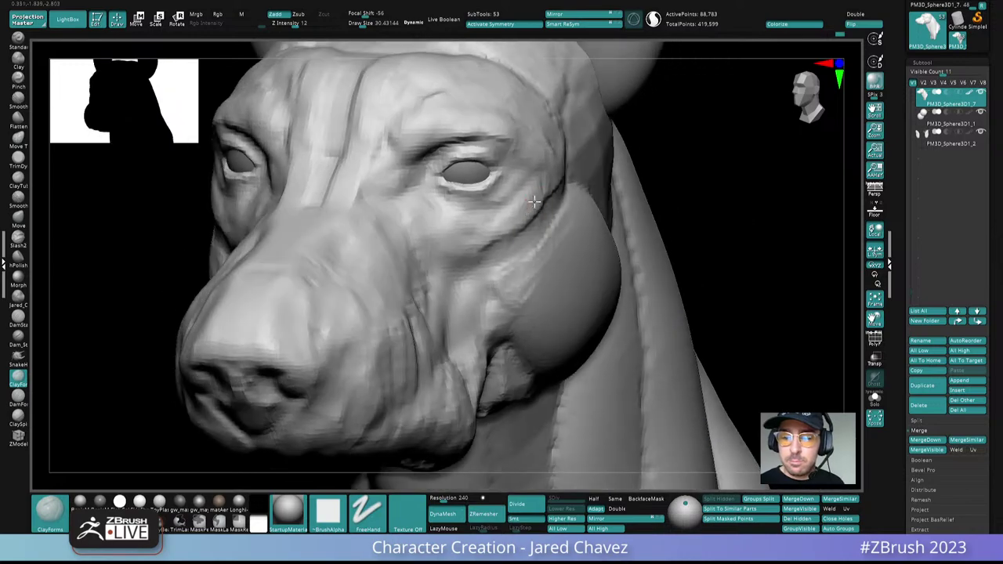
left_click_drag(522, 242, 501, 203)
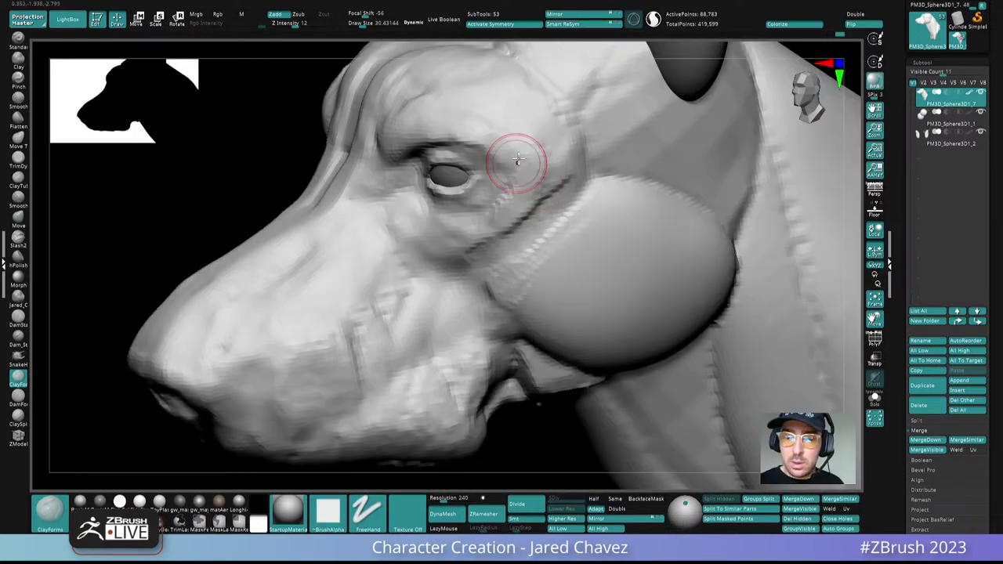
right_click_drag(517, 160, 466, 212)
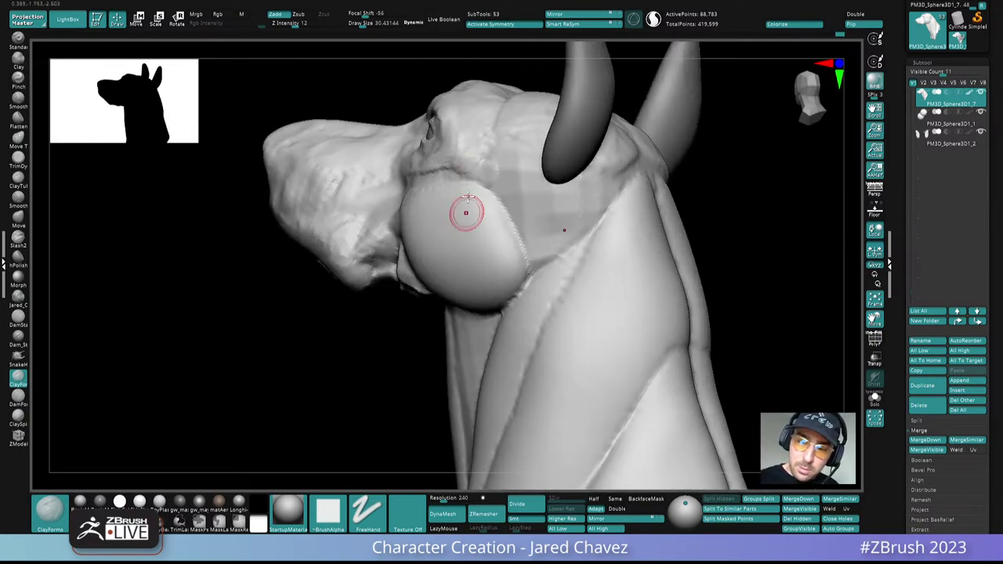
right_click_drag(475, 136, 494, 166)
right_click_drag(493, 166, 471, 156)
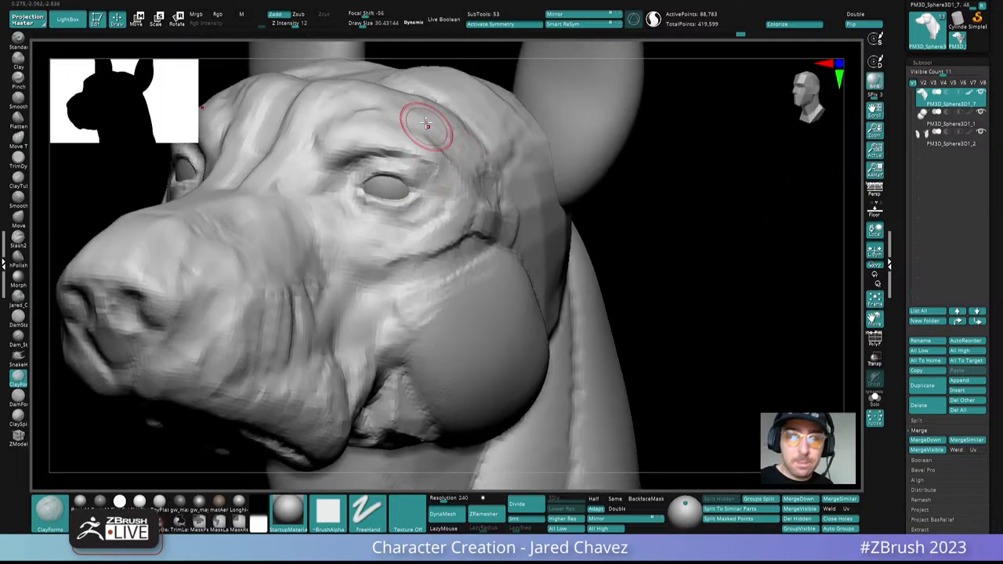
Step: Refine the area between the outer eye corner and the temple with ClayForms at a draw size of about 21
right_click_drag(425, 124, 461, 187)
key("space")
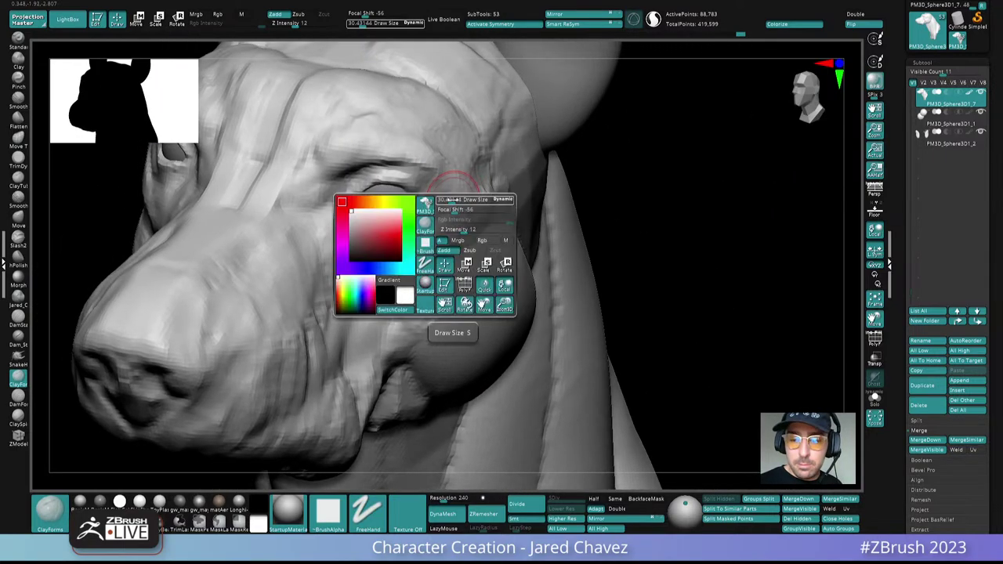
left_click_drag(452, 200, 448, 200)
mouse_move(451, 186)
right_mouse_down()
mouse_move(463, 128)
mouse_move(452, 208)
mouse_move(497, 165)
mouse_move(485, 181)
right_mouse_up()
Step: Reshape the brow and the overall head form with the Move brush at a draw size of about 58
key("b")
key("m")
key("v")
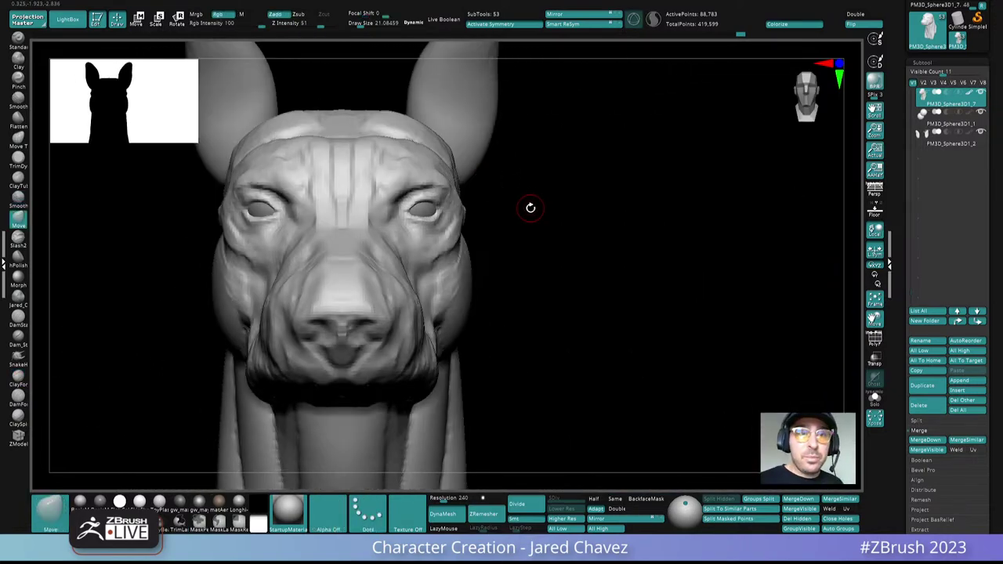
key("space")
mouse_move(531, 208)
left_mouse_down()
mouse_move(526, 198)
mouse_move(535, 202)
left_mouse_up()
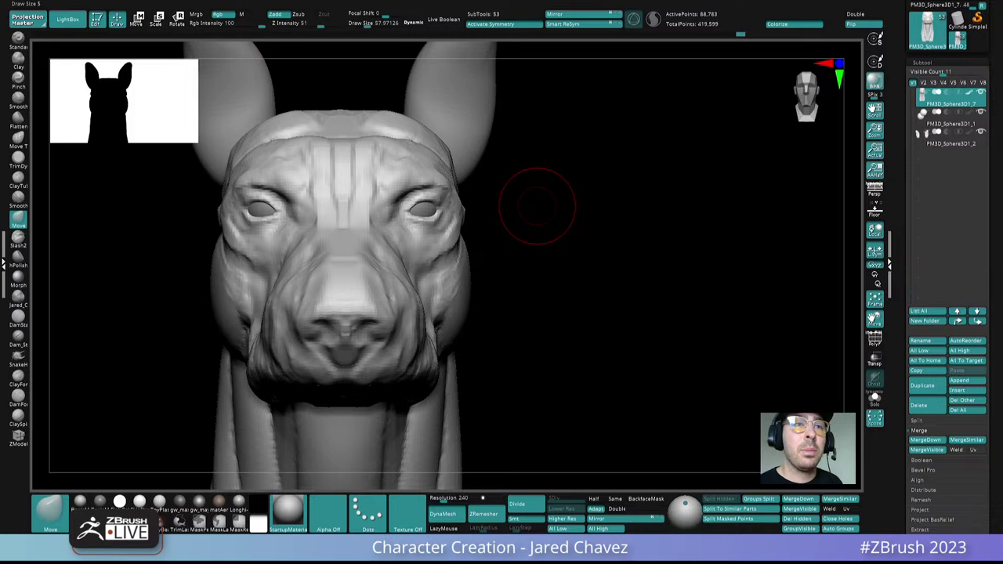
mouse_move(559, 225)
right_mouse_down()
mouse_move(548, 204)
mouse_move(541, 226)
right_mouse_up()
right_click_drag(429, 209, 408, 196, "ctrl")
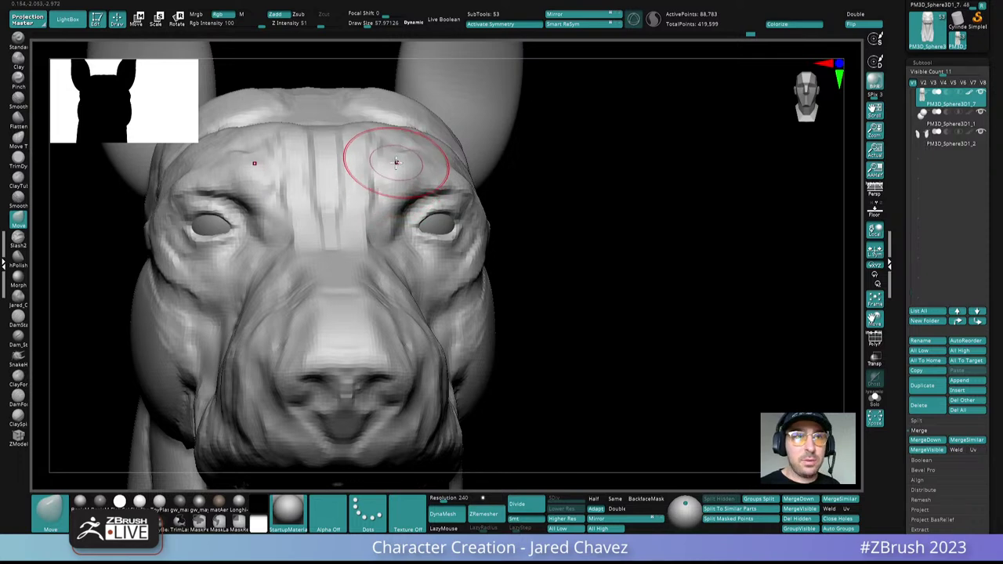
mouse_move(392, 157)
right_mouse_down()
mouse_move(451, 189)
mouse_move(463, 164)
mouse_move(462, 149)
mouse_move(397, 216)
mouse_move(441, 136)
mouse_move(430, 134)
mouse_move(416, 154)
mouse_move(400, 141)
mouse_move(405, 175)
mouse_move(368, 188)
mouse_move(488, 134)
mouse_move(551, 161)
mouse_move(528, 170)
mouse_move(511, 196)
right_mouse_up()
Step: Build up the temple and the form behind the eye with ClayForms at draw sizes of about 58 and 33
left_click(18, 376)
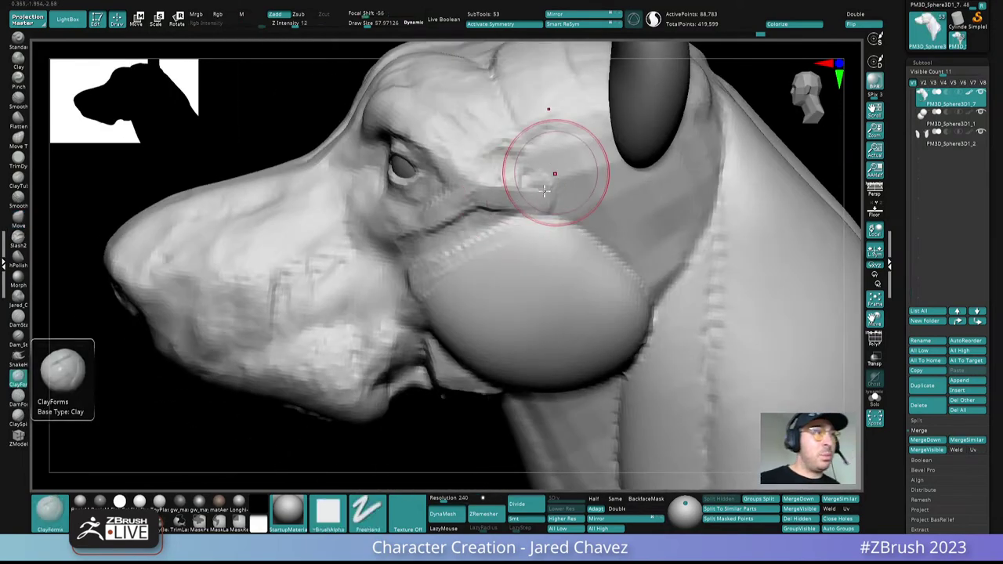
mouse_move(552, 171)
right_mouse_down()
mouse_move(440, 268)
mouse_move(338, 224)
right_mouse_up()
key("space")
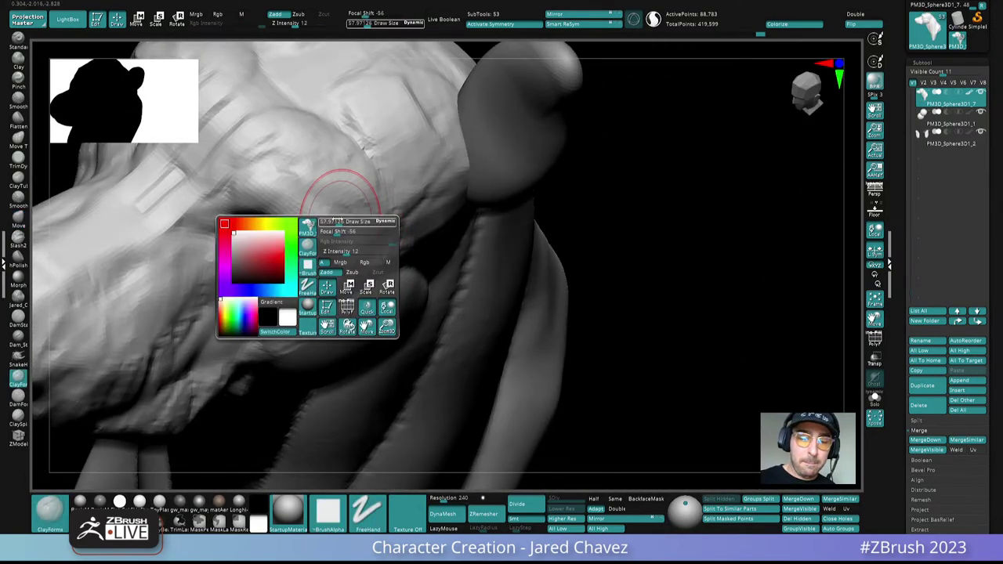
left_click_drag(342, 222, 335, 222)
mouse_move(336, 222)
right_mouse_down()
mouse_move(325, 193)
mouse_move(387, 231)
mouse_move(367, 238)
mouse_move(367, 206)
right_mouse_up()
right_click_drag(377, 266, 385, 270)
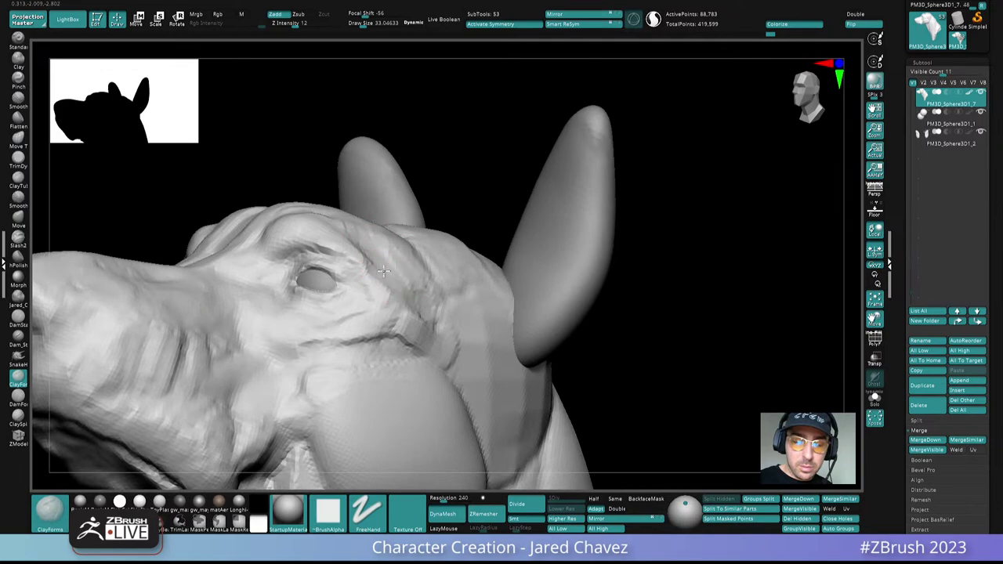
right_click_drag(401, 306, 431, 252)
Step: Reshape the eye opening and eyelid rims with the Move brush at a draw size of about 33
key("b")
key("m")
key("v")
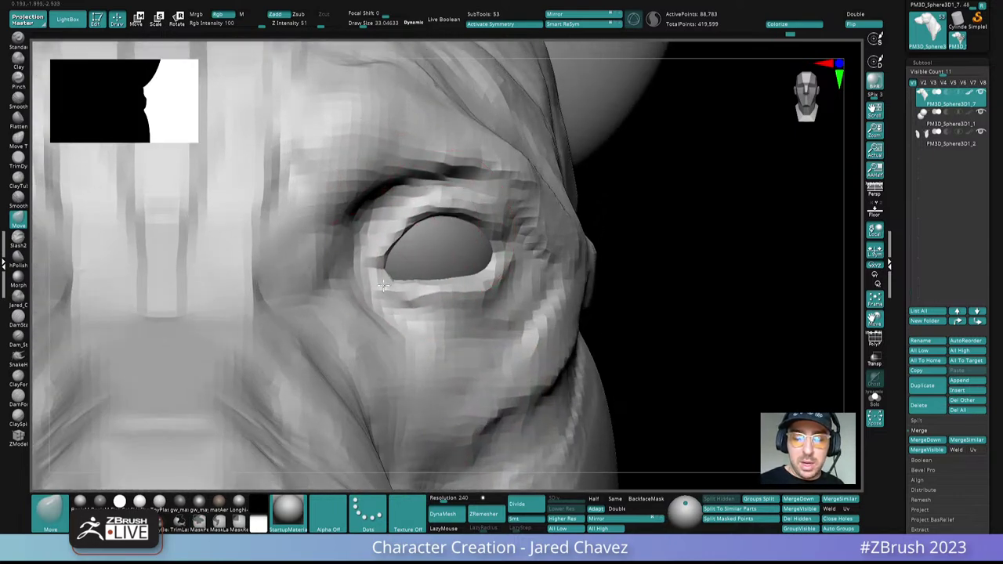
right_click_drag(457, 271, 445, 200, "ctrl")
right_click_drag(445, 201, 399, 161, "alt")
right_click_drag(400, 161, 388, 229, "ctrl")
right_click_drag(441, 210, 431, 235, "ctrl")
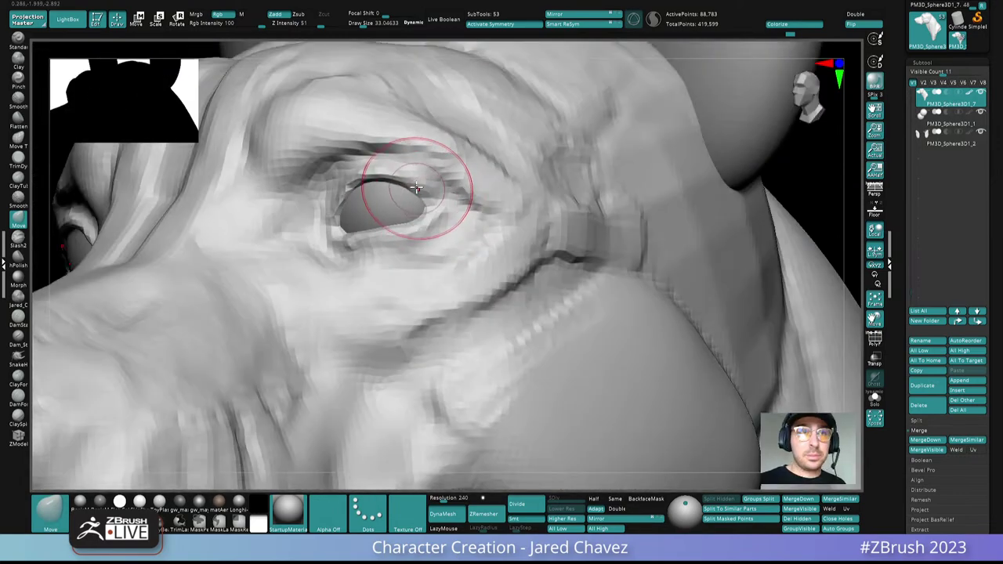
Step: Refine the eyelid rims and eye corners with the Move brush at a draw size of about 23
right_click_drag(413, 189, 425, 195)
key("space")
left_click_drag(425, 195, 414, 194)
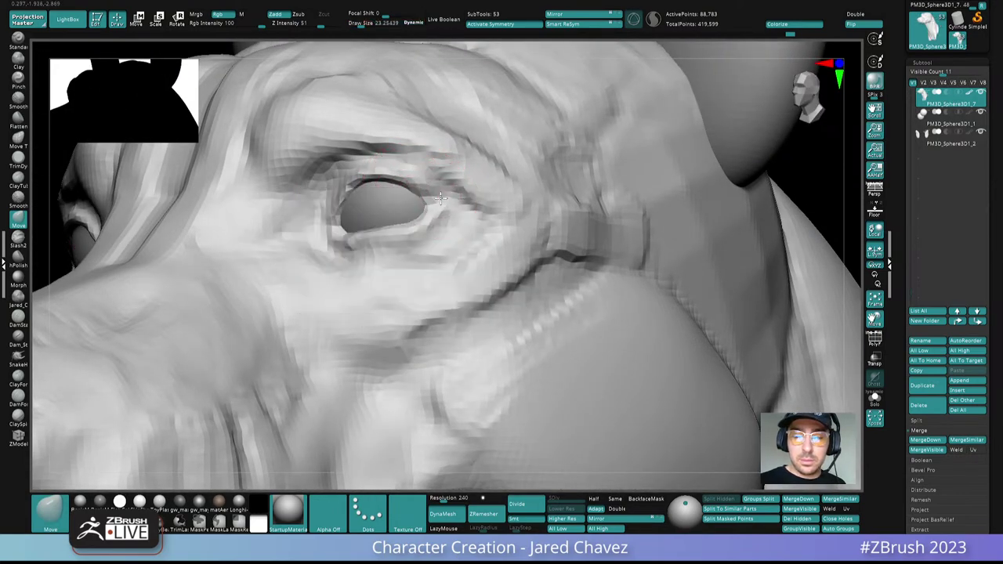
right_click_drag(432, 205, 362, 243)
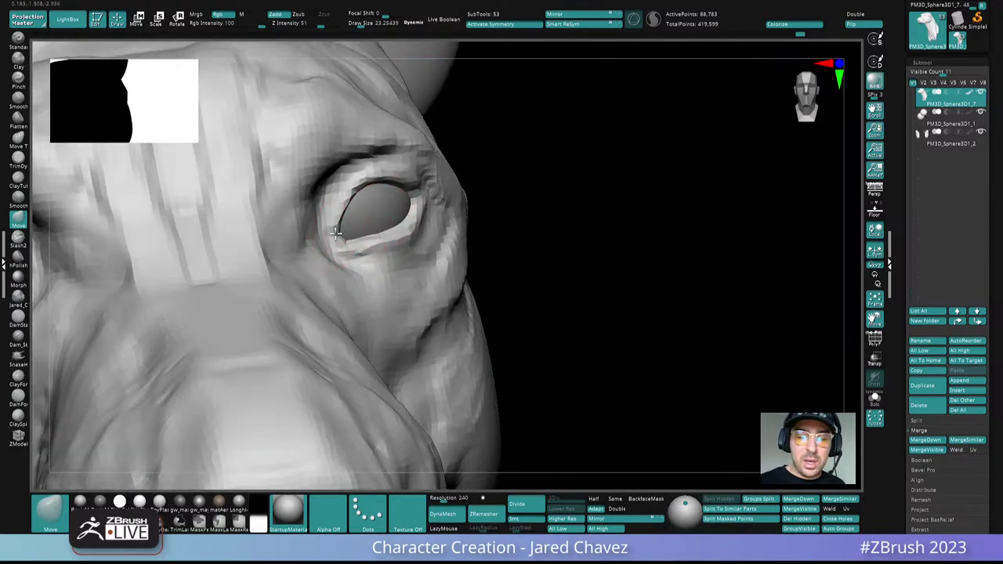
right_click_drag(334, 235, 345, 49, "ctrl")
right_click_drag(452, 255, 447, 205, "ctrl")
right_click_drag(447, 205, 437, 313)
mouse_move(430, 275)
right_mouse_down("ctrl")
mouse_move(433, 307)
mouse_move(414, 264)
right_mouse_up("ctrl")
Step: Reshape the brow and upper eyelid with the Move brush at a draw size of about 36
key("space")
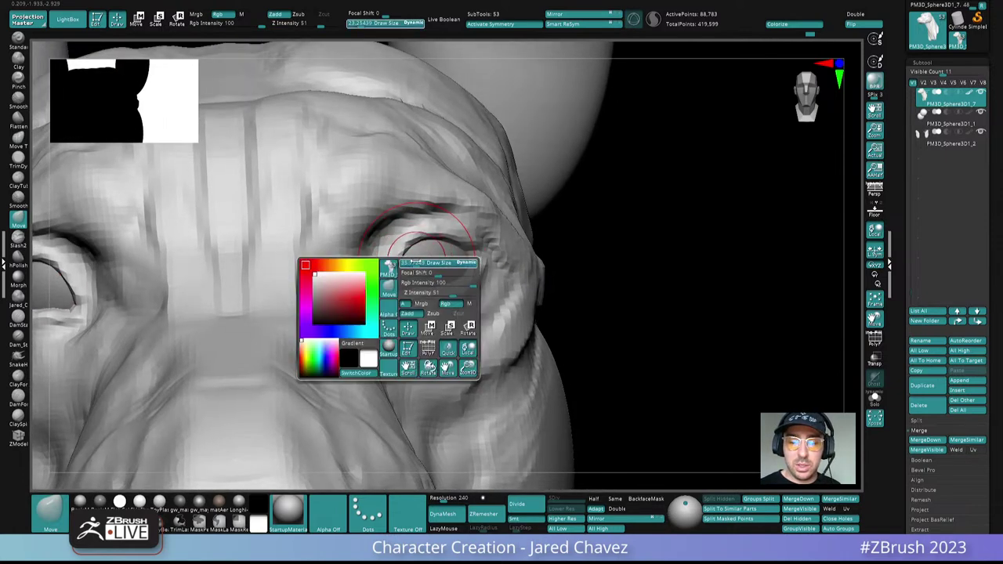
left_click(415, 262)
left_click_drag(410, 257, 404, 248)
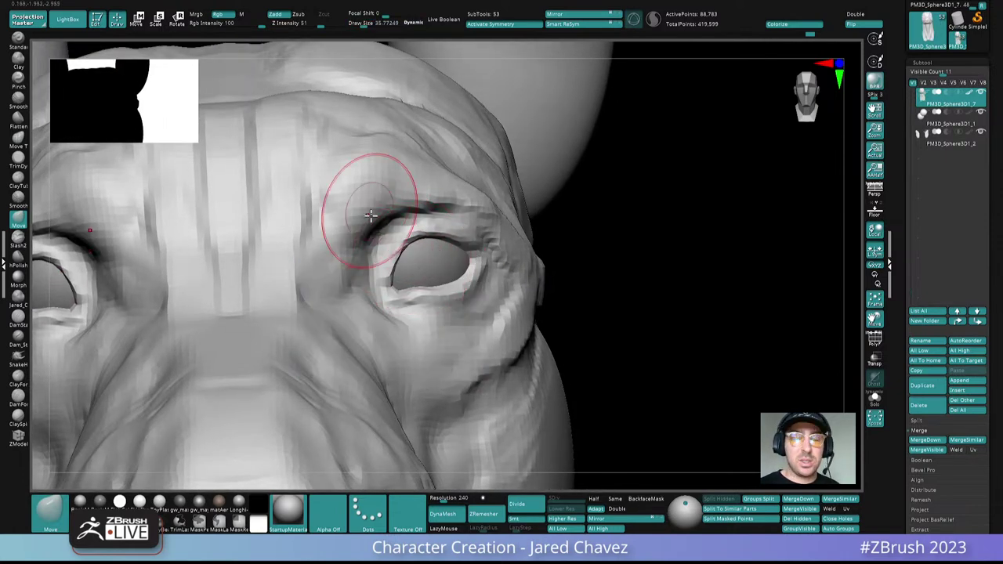
mouse_move(383, 179)
right_mouse_down()
mouse_move(375, 159)
mouse_move(311, 177)
mouse_move(358, 197)
mouse_move(352, 163)
mouse_move(356, 196)
mouse_move(376, 188)
mouse_move(352, 174)
mouse_move(366, 193)
mouse_move(354, 214)
mouse_move(350, 186)
mouse_move(378, 180)
mouse_move(380, 217)
right_mouse_up()
Step: Build up the nose bridge and inner brow between the eyes with ClayForms at a draw size of about 36
left_click(18, 379)
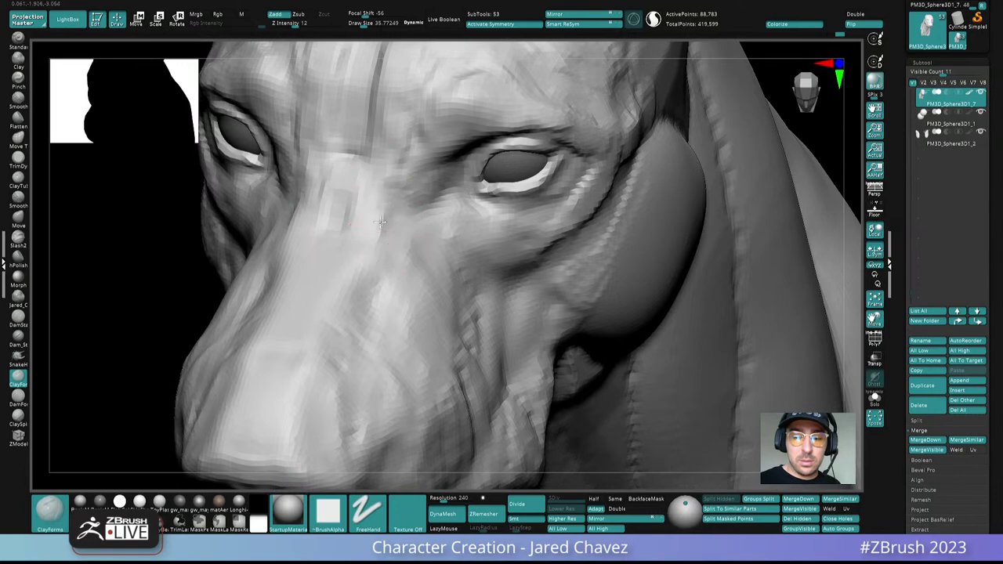
right_click_drag(380, 223, 370, 202, "ctrl")
mouse_move(370, 203)
right_mouse_down()
mouse_move(381, 224)
mouse_move(418, 230)
mouse_move(372, 261)
mouse_move(374, 249)
right_mouse_up()
Step: Reshape the sides of the face around the jaw muscles with the Move brush at a draw size of about 151
key("b")
key("m")
key("v")
key("space")
left_click_drag(382, 260, 384, 260)
mouse_move(383, 255)
right_mouse_down()
mouse_move(387, 264)
mouse_move(396, 211)
mouse_move(378, 246)
mouse_move(399, 262)
mouse_move(397, 314)
mouse_move(422, 257)
right_mouse_up()
key("space")
left_click_drag(422, 257, 425, 276)
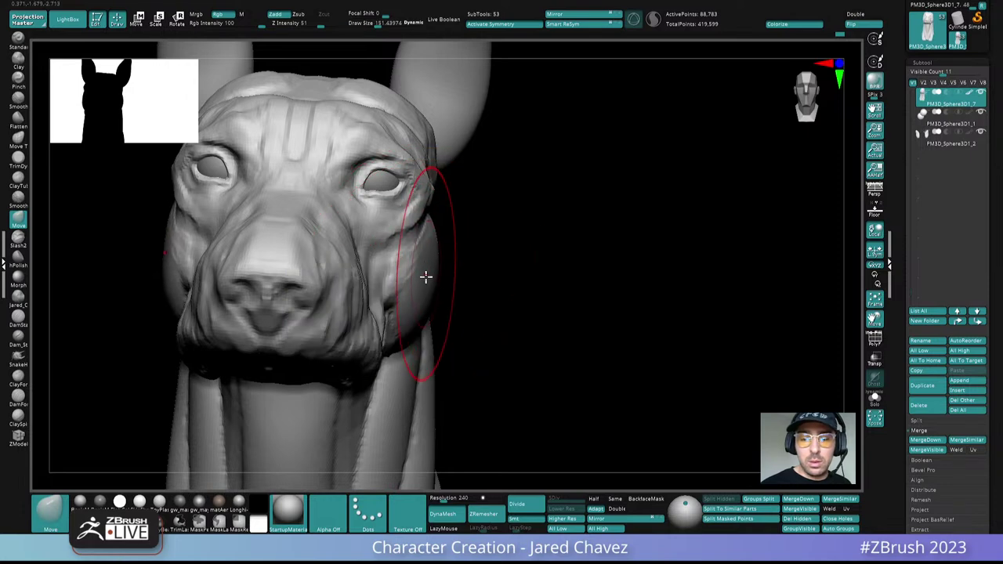
right_click_drag(429, 253, 411, 149)
Step: Adjust the upper sides of the skull below the ears with the Move brush at a draw size of about 95
key("space")
left_click_drag(411, 149, 408, 149)
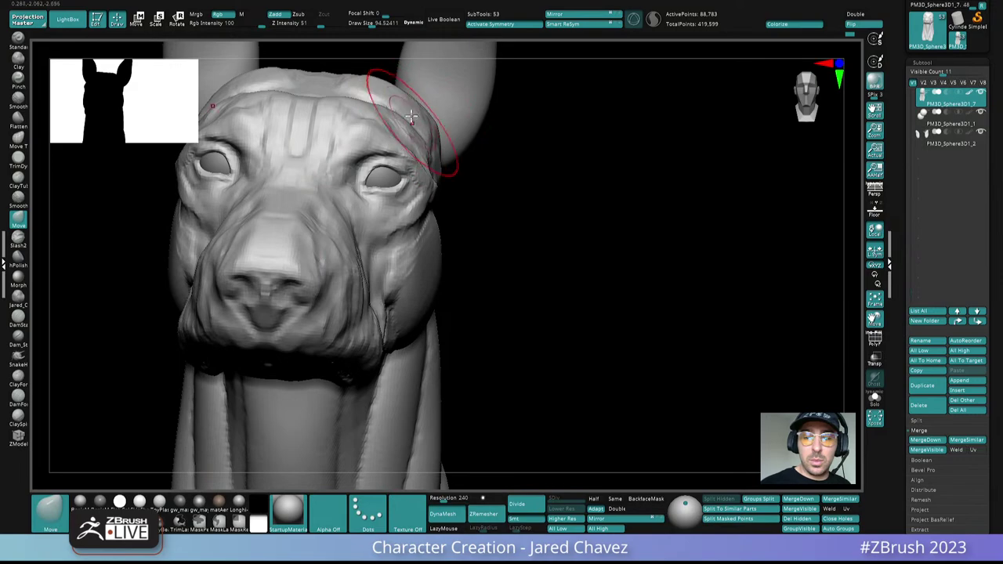
mouse_move(421, 113)
right_mouse_down()
mouse_move(451, 95)
mouse_move(437, 99)
mouse_move(449, 171)
mouse_move(335, 196)
mouse_move(352, 180)
right_mouse_up()
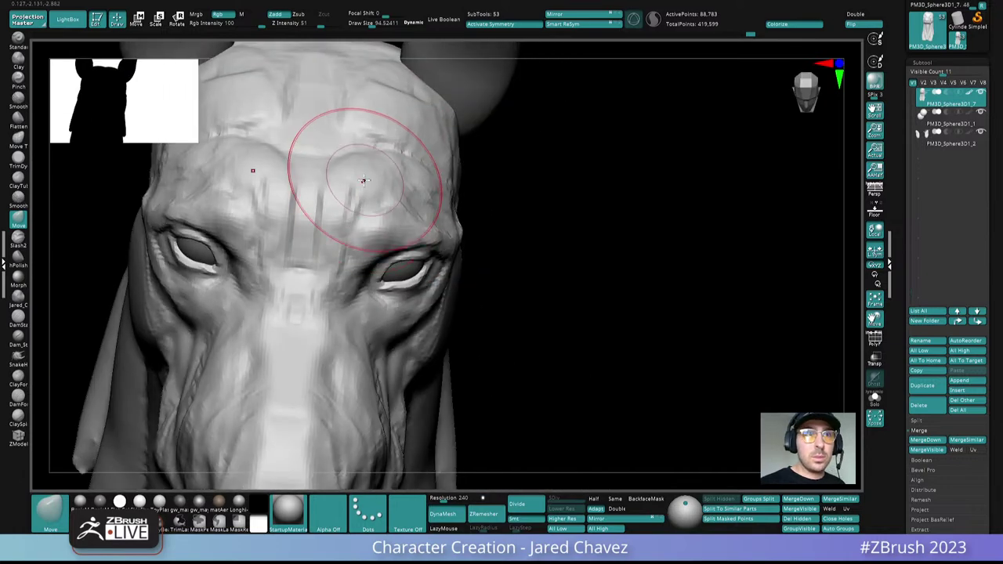
Step: Build up the centre of the forehead and the crown with the ClaySpin brush at a draw size of about 51
key("space")
left_click_drag(360, 183, 344, 184)
key("b")
key("c")
key("b")
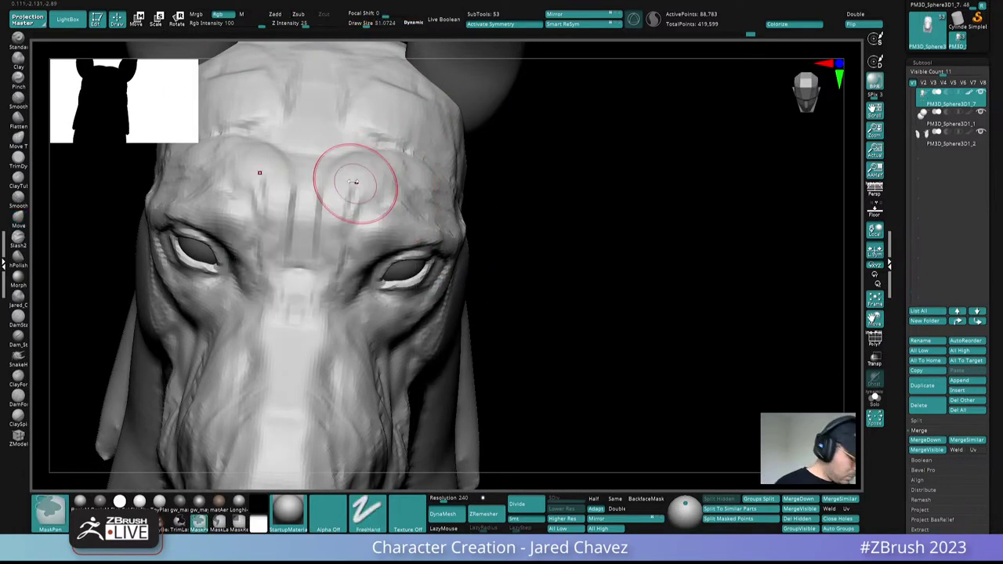
right_click_drag(340, 156, 357, 278)
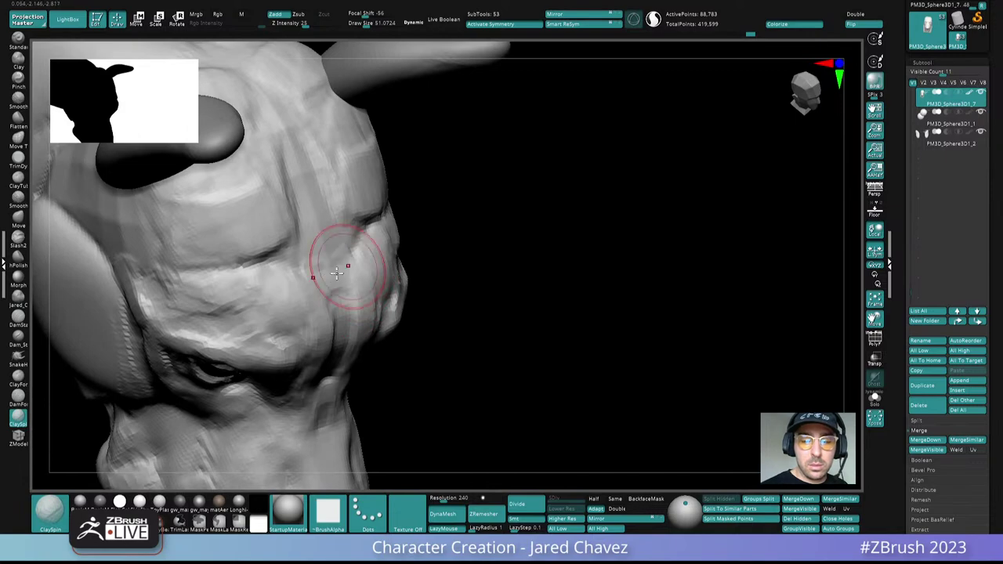
right_click_drag(316, 251, 312, 154)
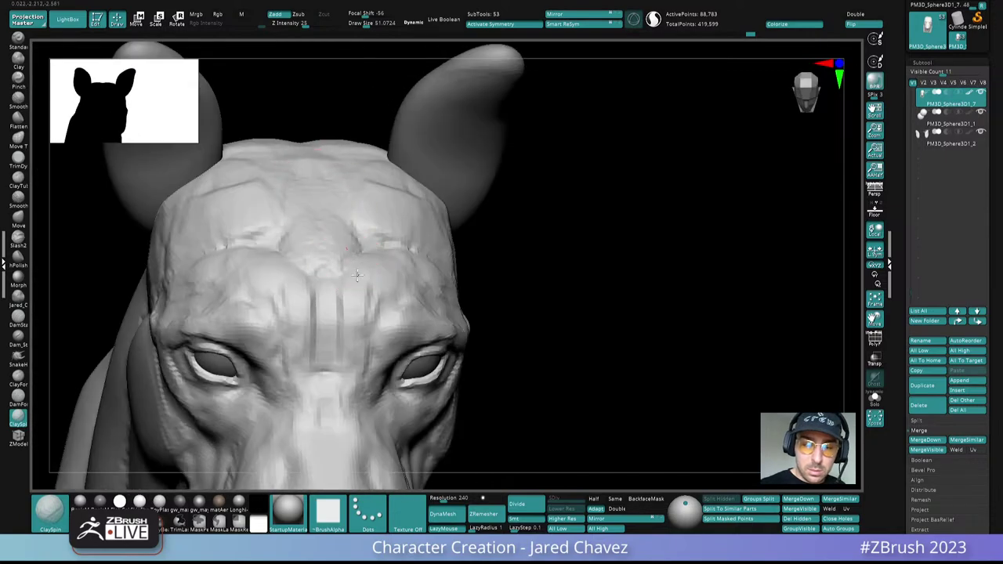
right_click_drag(374, 241, 414, 190)
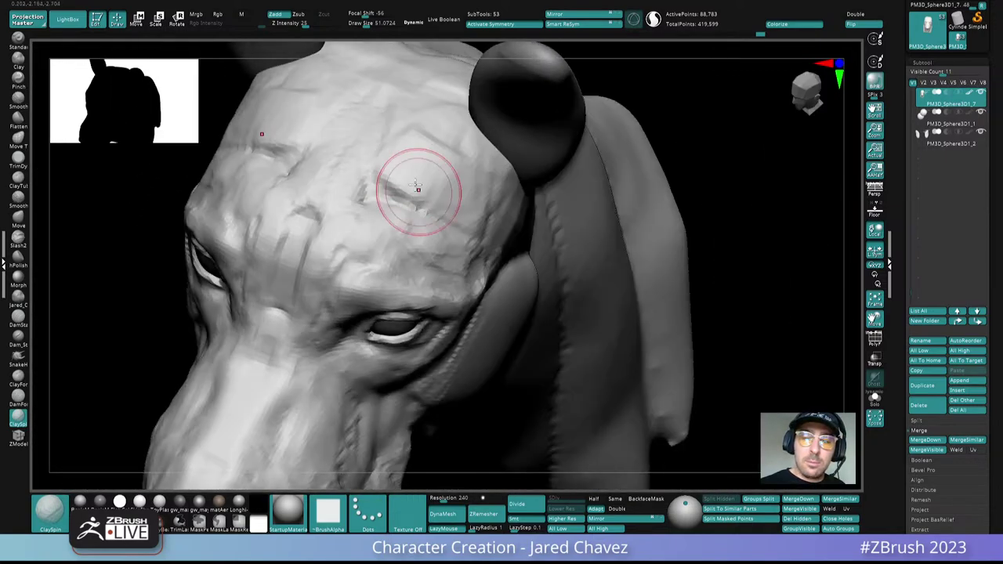
Step: Define the skull muscles and their creases above the brows with the ClaySpin brush at a draw size of about 26
key("space")
left_click_drag(391, 188, 381, 189)
right_click_drag(381, 189, 413, 213)
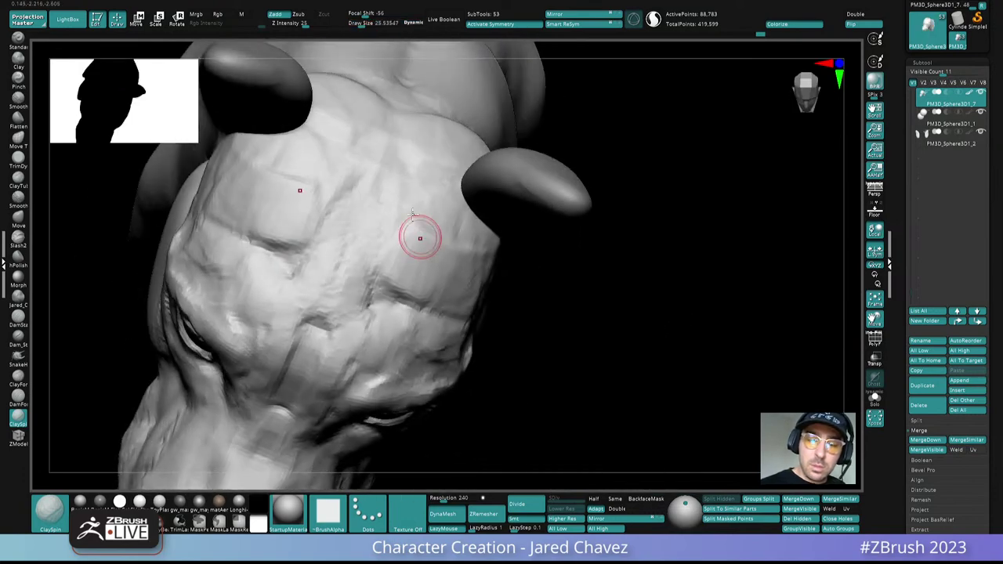
right_click_drag(329, 310, 372, 190)
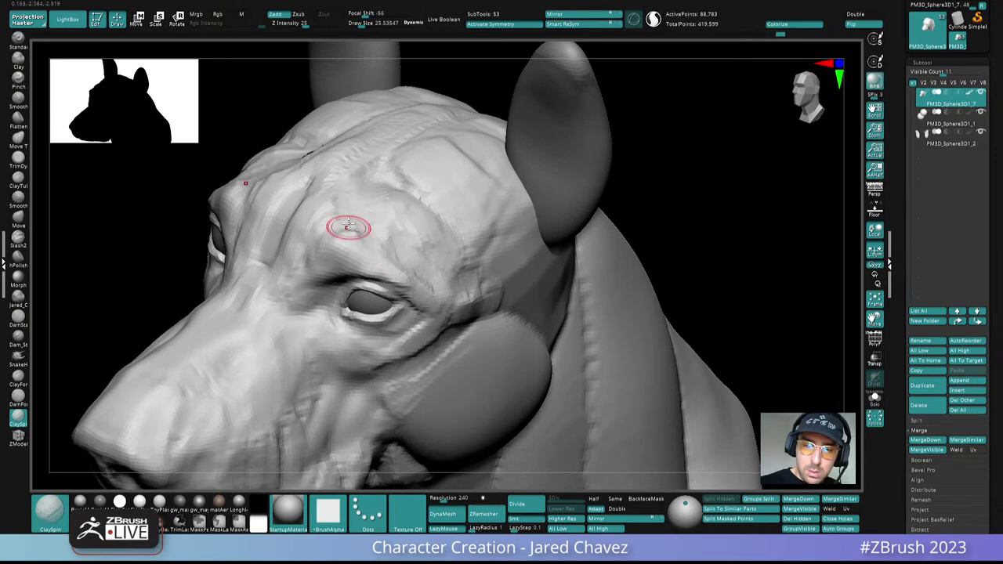
right_click_drag(349, 226, 370, 288)
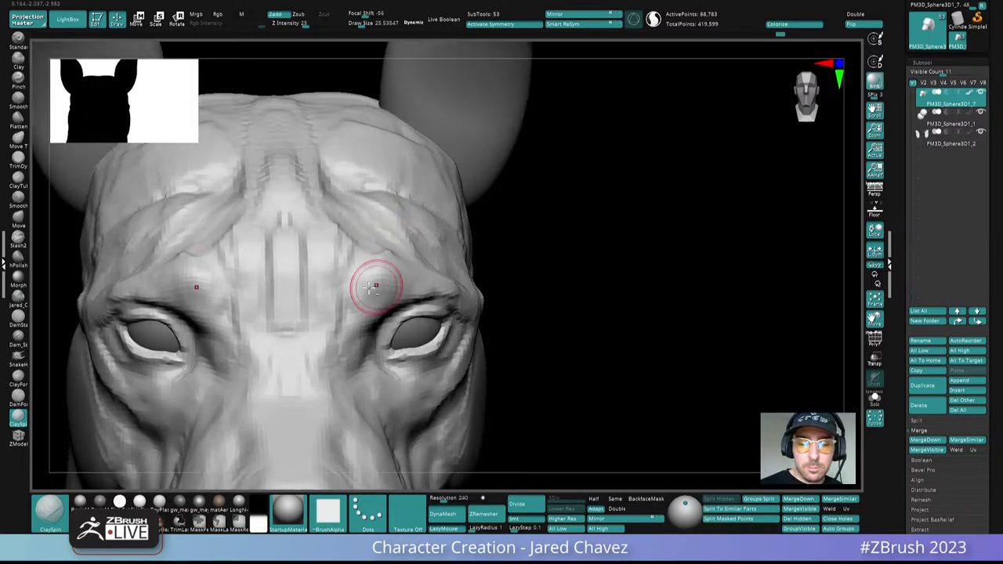
Step: Sculpt the inner brow beside the forehead muscle strips with the ClaySpin brush and smooth the transition
left_click_drag(365, 250, 337, 280)
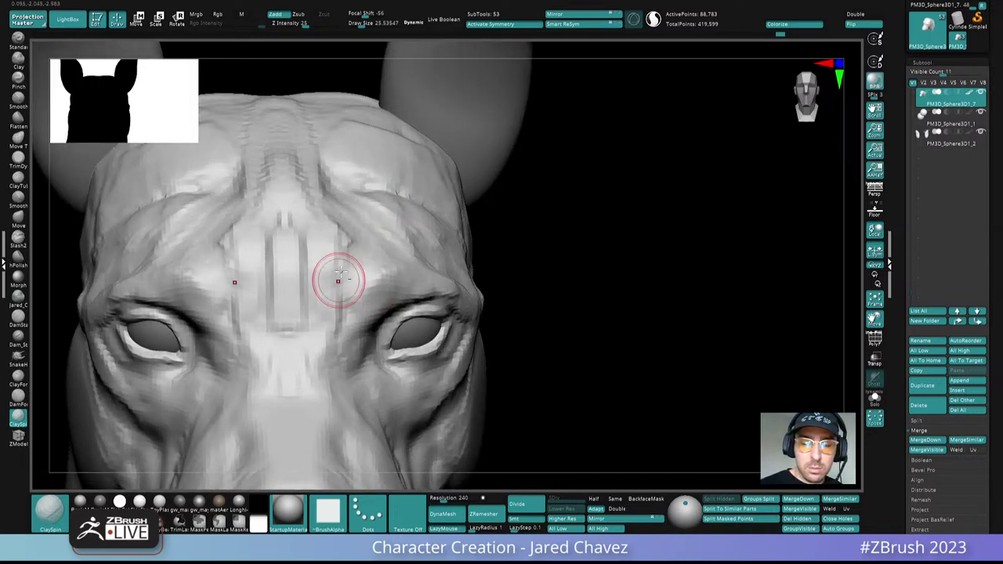
mouse_move(366, 239)
right_mouse_down()
mouse_move(368, 256)
mouse_move(347, 280)
mouse_move(292, 172)
mouse_move(237, 223)
right_mouse_up()
left_click_drag(235, 227, 244, 300, "shift")
right_click_drag(320, 232, 322, 188, "ctrl")
mouse_move(322, 188)
right_mouse_down()
mouse_move(432, 209)
mouse_move(459, 250)
mouse_move(476, 244)
mouse_move(457, 233)
mouse_move(481, 250)
mouse_move(465, 235)
mouse_move(444, 153)
right_mouse_up()
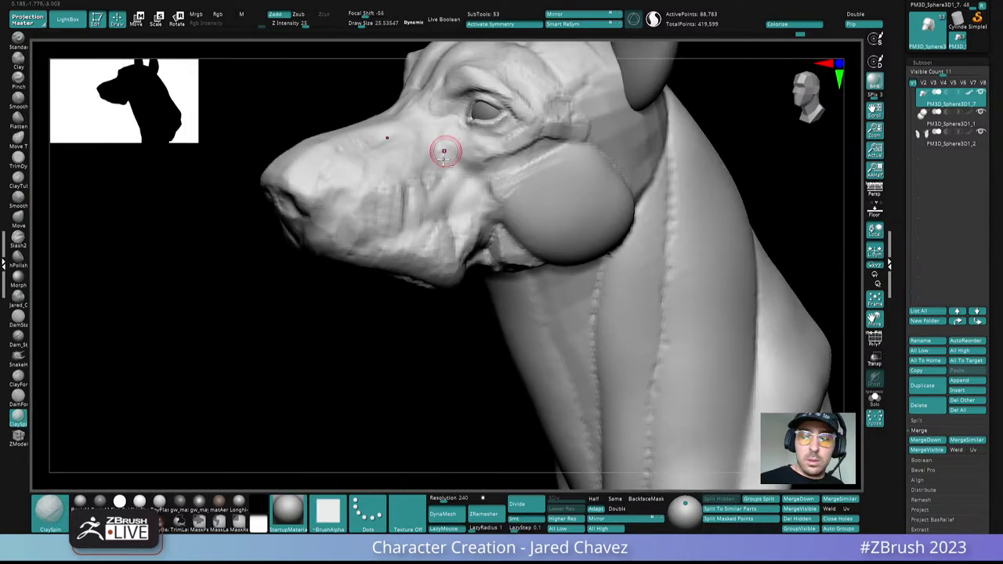
Step: Refine the cheekbone and the area below and behind the eye with the ClaySpin brush at a draw size of about 26
right_click_drag(421, 200, 477, 210)
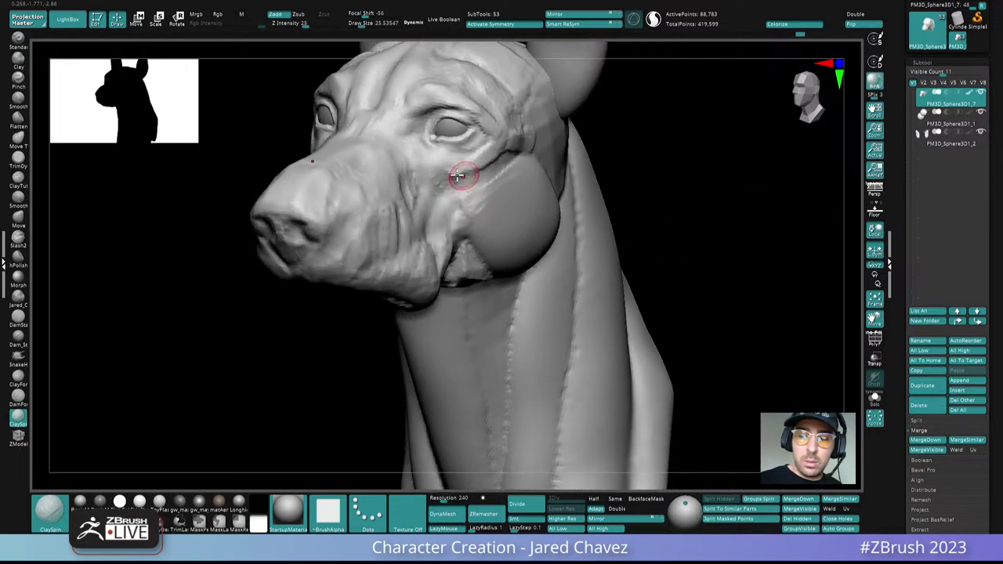
right_click_drag(458, 175, 478, 169)
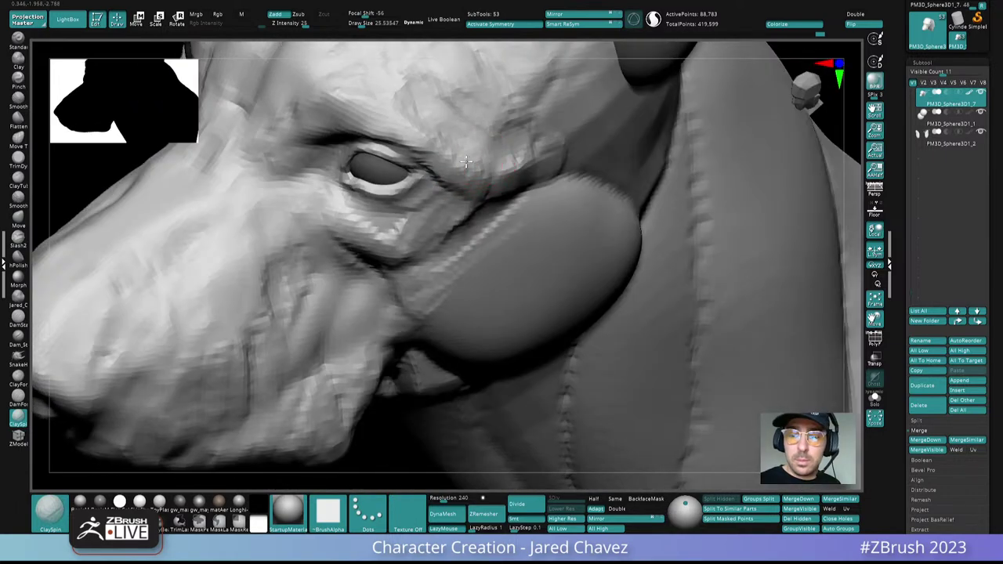
right_click_drag(435, 109, 444, 176)
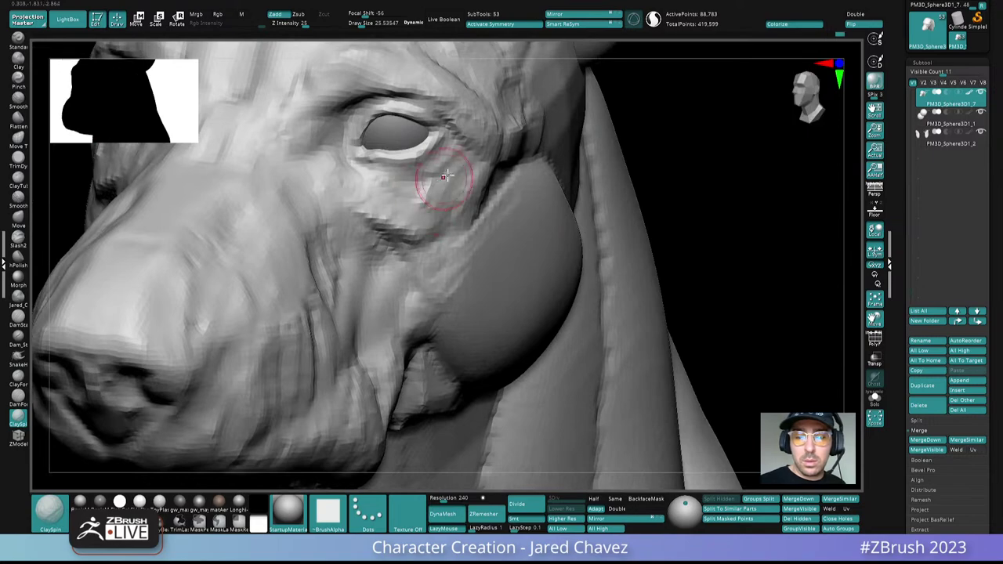
right_click_drag(377, 192, 460, 197)
right_click_drag(437, 235, 454, 222)
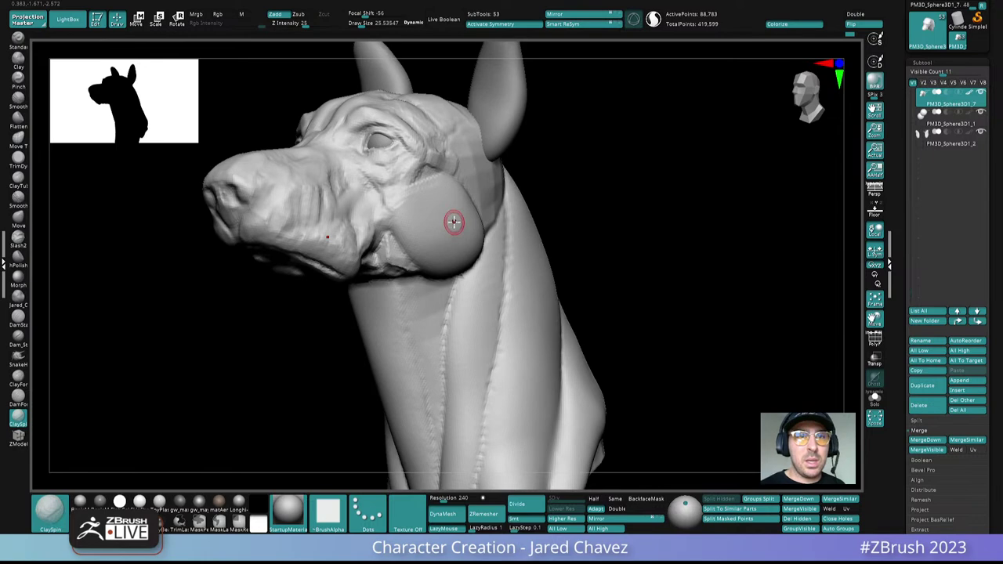
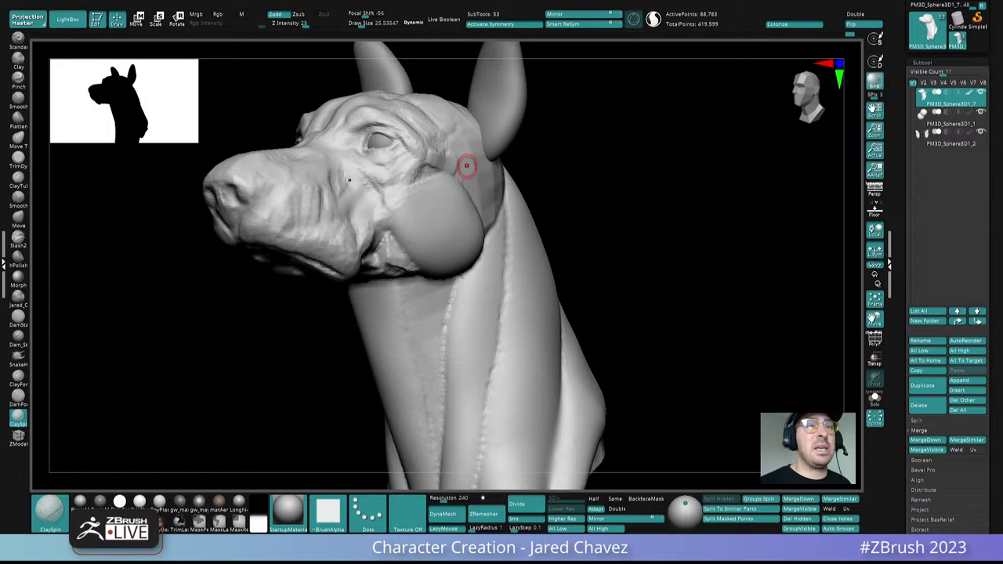
Step: Reshape the upper outer contour of the jaw muscles with the Move brush at a draw size of about 149
right_click_drag(466, 165, 483, 291)
mouse_move(424, 167)
right_mouse_down()
mouse_move(405, 160)
mouse_move(405, 177)
right_mouse_up()
key("ctrl+1")
key("space")
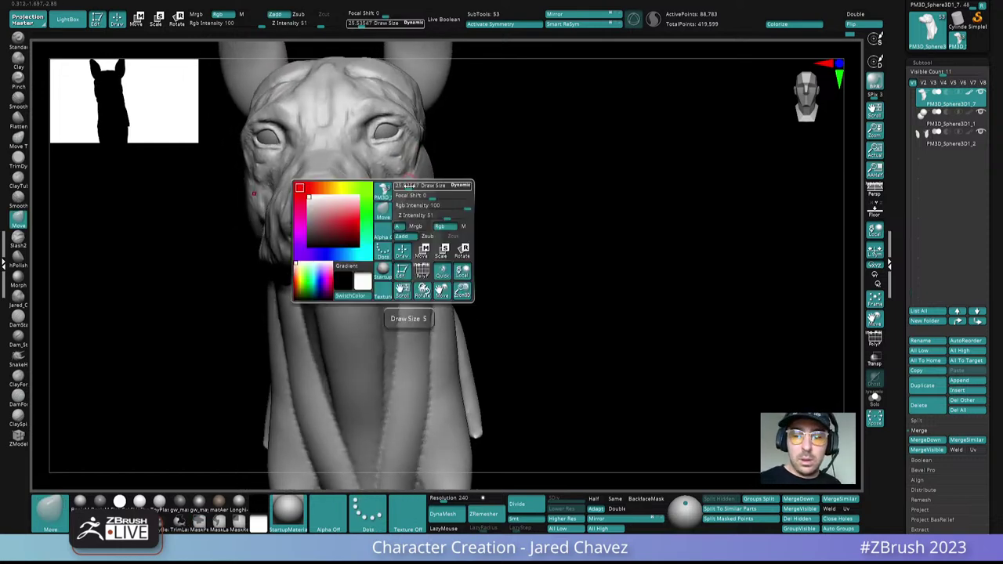
left_click_drag(408, 178, 423, 177)
right_click_drag(423, 177, 423, 200)
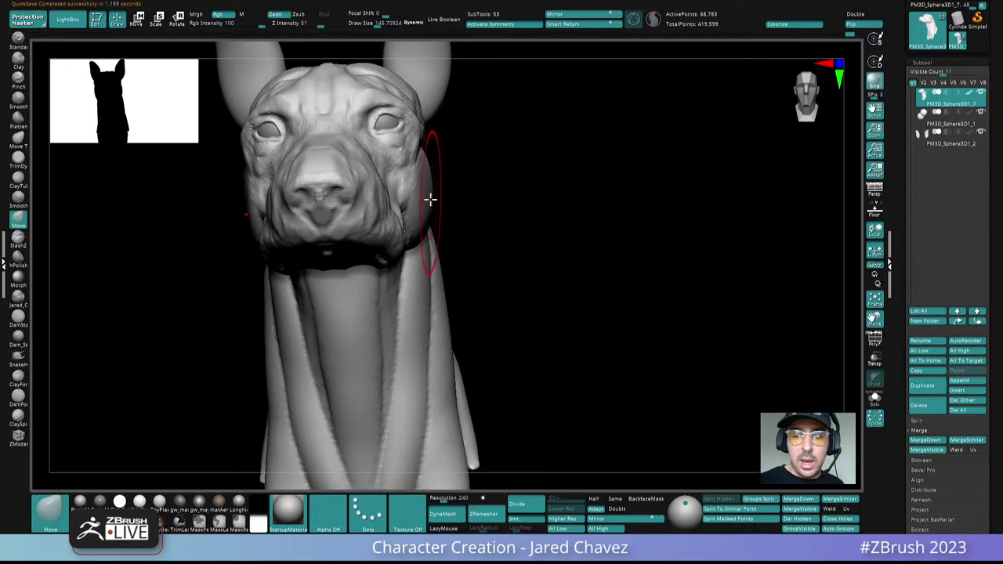
mouse_move(430, 199)
right_mouse_down()
mouse_move(434, 130)
mouse_move(439, 157)
right_mouse_up()
left_click_drag(439, 157, 438, 153)
right_click_drag(438, 153, 442, 113)
left_click_drag(436, 149, 437, 162)
right_click_drag(438, 162, 437, 125)
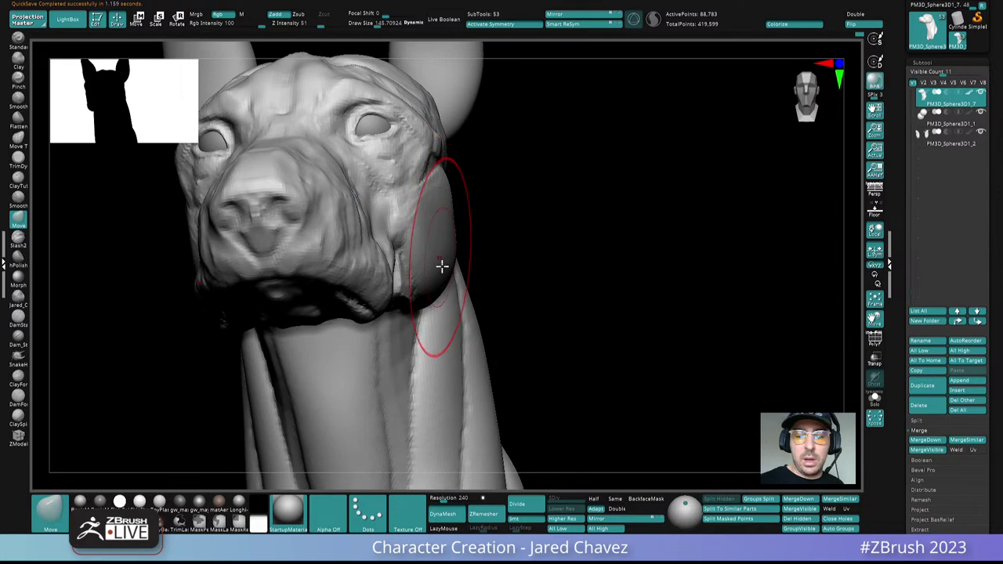
Step: Adjust the lower end and outer bulge of the jaw muscles with the Move brush
left_click_drag(442, 266, 436, 272)
left_click_drag(452, 227, 447, 231)
mouse_move(441, 259)
right_mouse_down("ctrl")
mouse_move(424, 255)
mouse_move(437, 256)
mouse_move(427, 227)
mouse_move(384, 260)
mouse_move(385, 244)
mouse_move(391, 300)
right_mouse_up("ctrl")
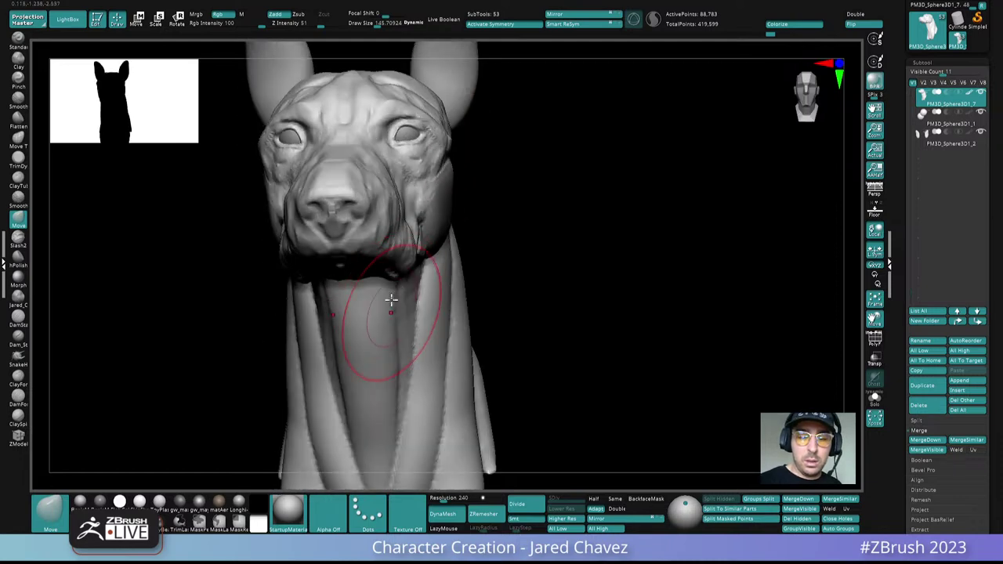
Step: Reshape the lips and the underside of the muzzle with the Move brush at a draw size of about 104
mouse_move(403, 246)
right_mouse_down()
mouse_move(392, 266)
mouse_move(381, 264)
mouse_move(431, 269)
right_mouse_up()
key("space")
left_click_drag(430, 271, 423, 273)
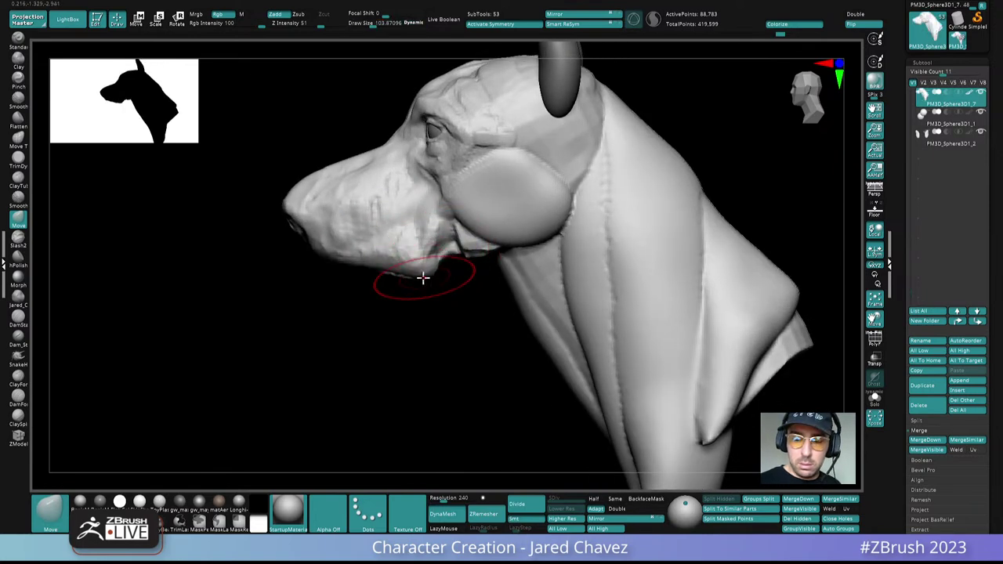
right_click_drag(412, 275, 417, 239)
left_click_drag(416, 238, 415, 220)
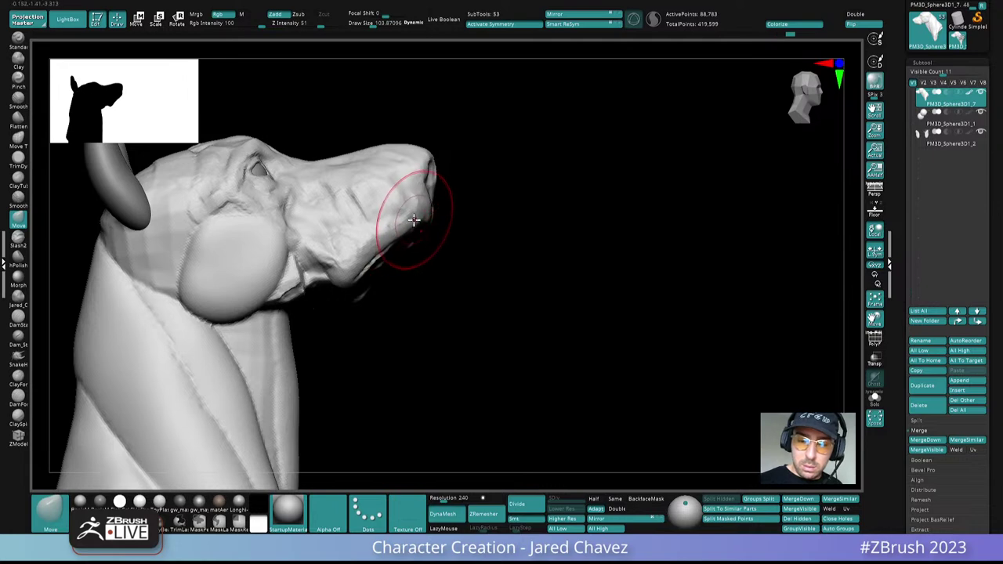
Step: Switch to the reference board and examine the animal sculptures, the fox and deer images and the running dog poses
right_click_drag(454, 244, 476, 159, "ctrl")
mouse_move(477, 159)
right_mouse_down()
mouse_move(503, 177)
mouse_move(512, 245)
mouse_move(498, 229)
right_mouse_up()
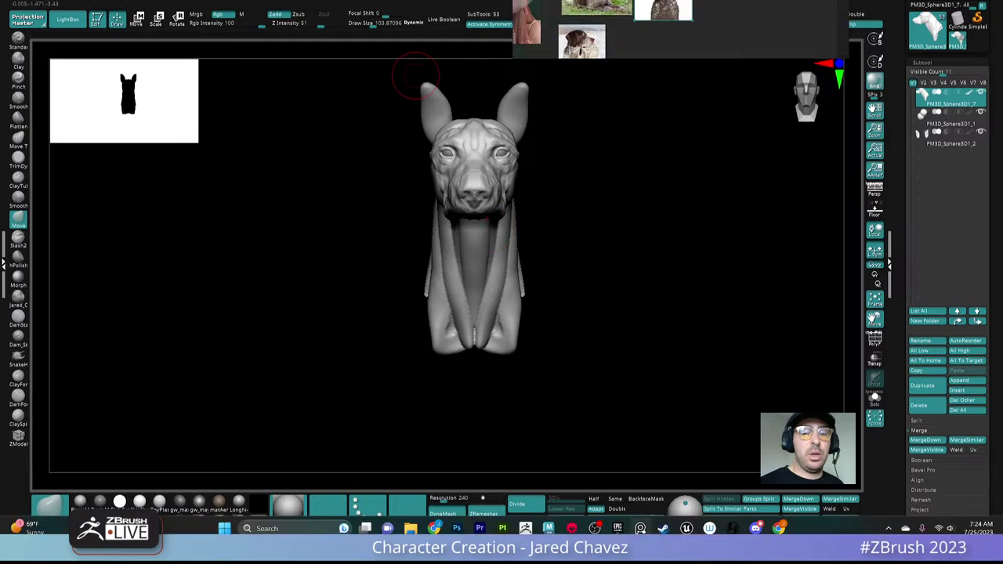
right_click_drag(658, 0, 526, 245)
scroll(526, 245, "down", 5)
scroll(527, 245, "down", 5)
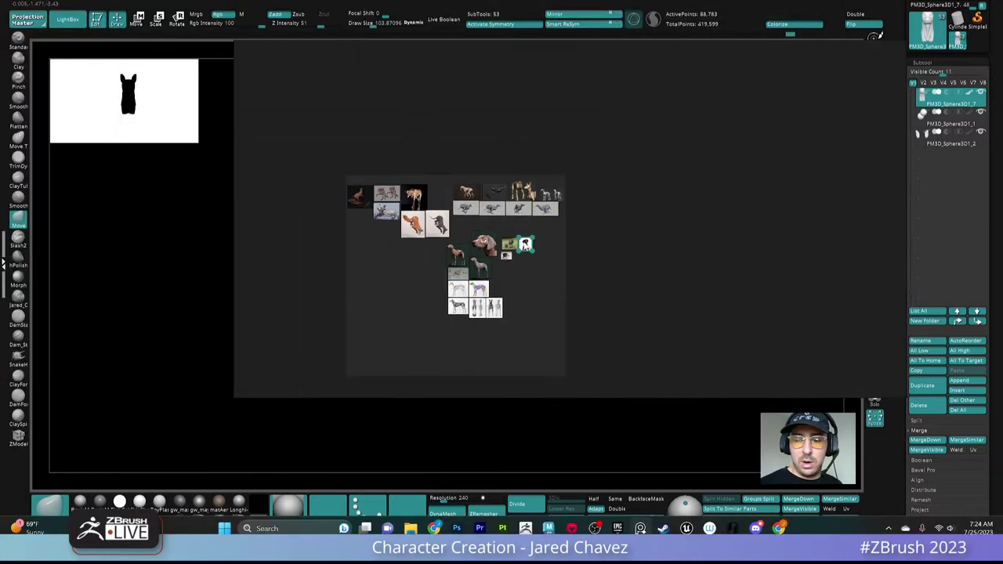
scroll(499, 284, "up", 3)
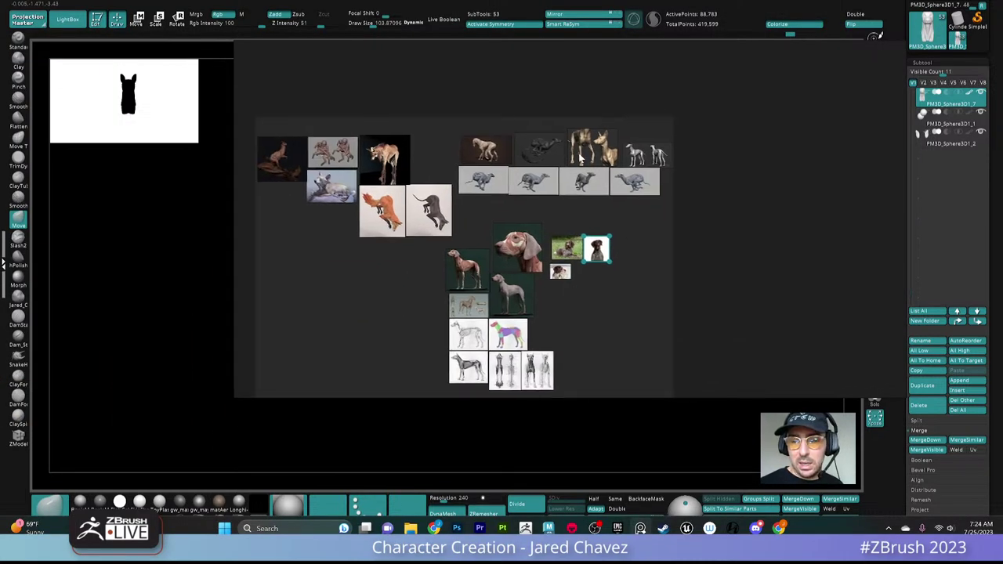
scroll(580, 156, "up", 5)
scroll(615, 226, "down", 1)
middle_click_drag(408, 286, 655, 218)
middle_click_drag(429, 210, 593, 281)
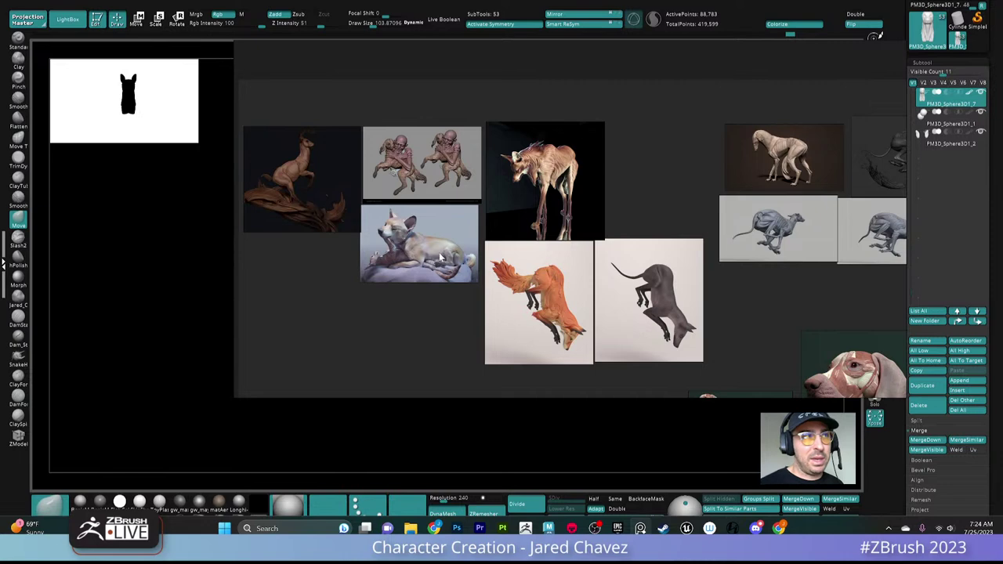
scroll(441, 257, "down", 4)
scroll(474, 123, "up", 2)
middle_click_drag(566, 347, 538, 323)
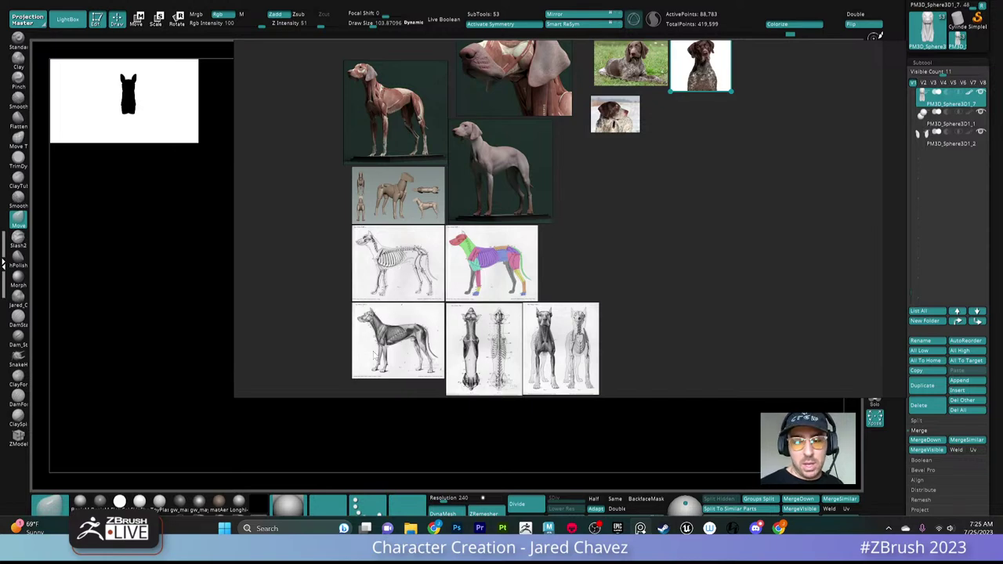
Step: Study the dog anatomy figures, the écorché head and the pointer photos on the board, then return to the sculpt
scroll(374, 354, "up", 5)
scroll(426, 251, "down", 6)
middle_click_drag(426, 249, 424, 394)
scroll(408, 222, "up", 5)
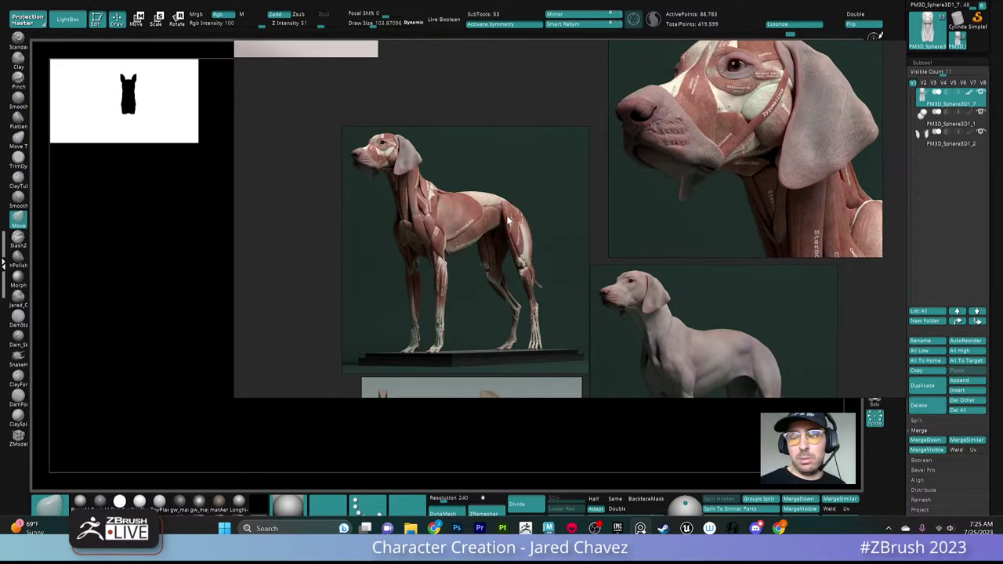
scroll(503, 261, "down", 1)
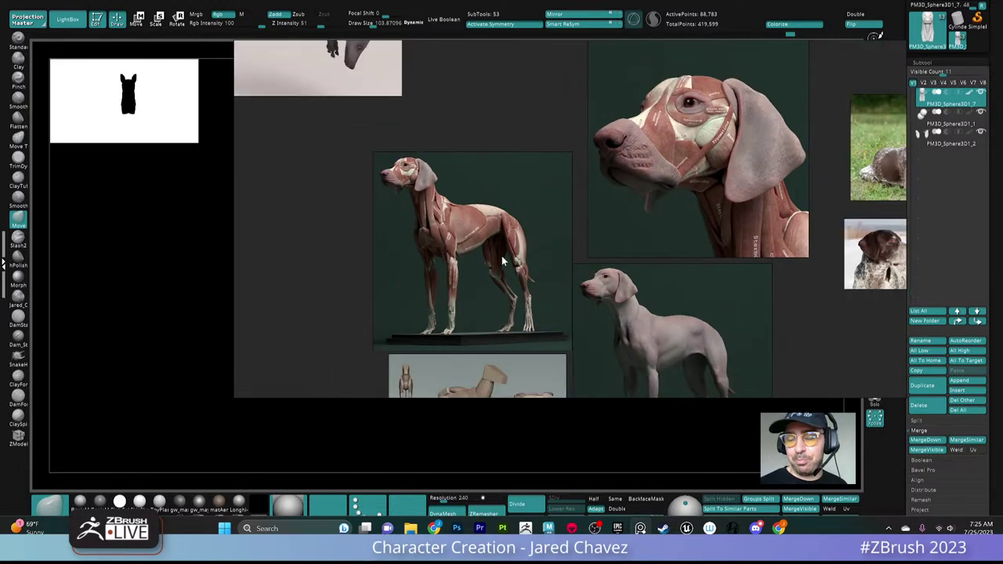
scroll(680, 326, "down", 1)
middle_click_drag(668, 255, 558, 150)
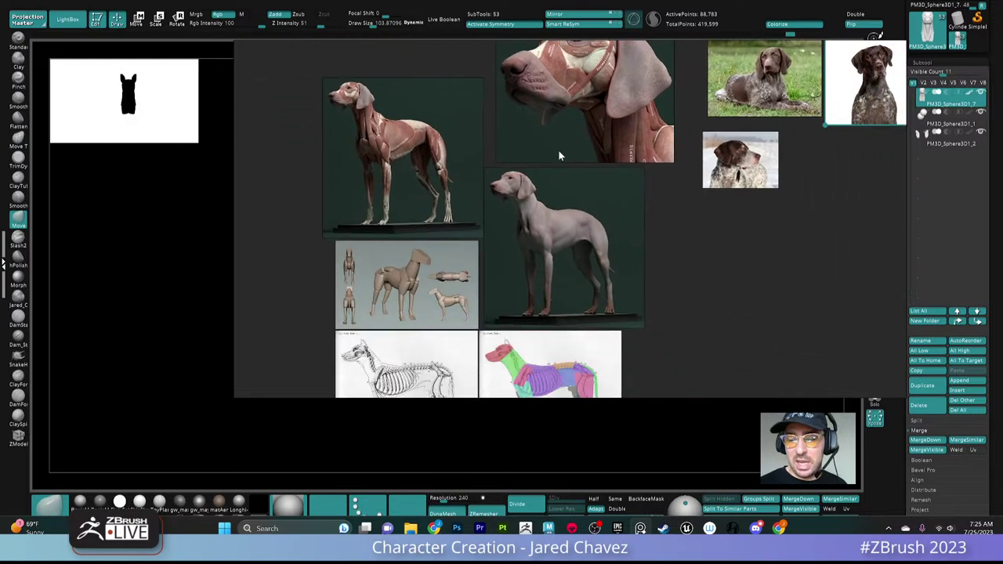
middle_click_drag(686, 284, 481, 372)
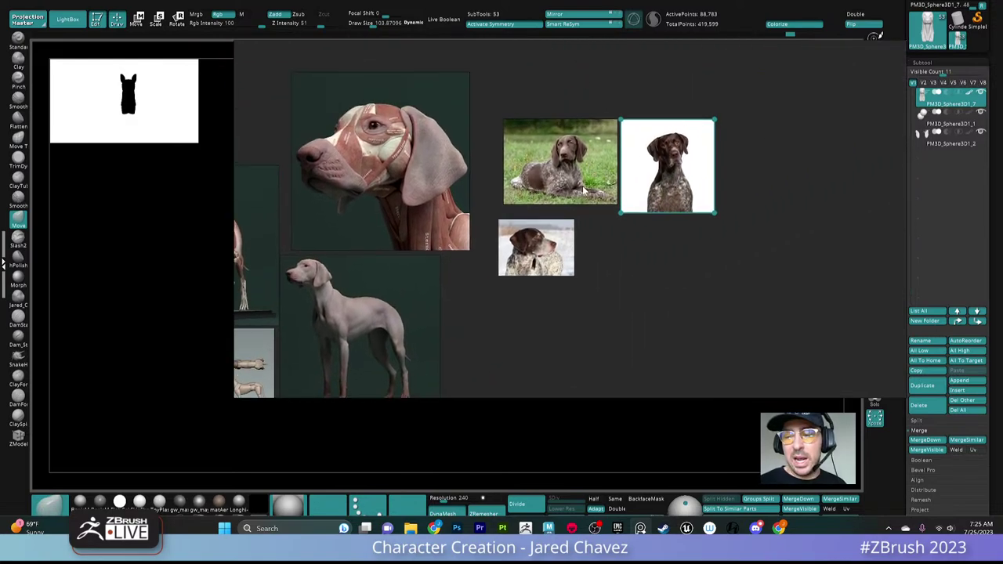
scroll(564, 152, "up", 2)
scroll(583, 118, "up", 1)
scroll(583, 118, "down", 2)
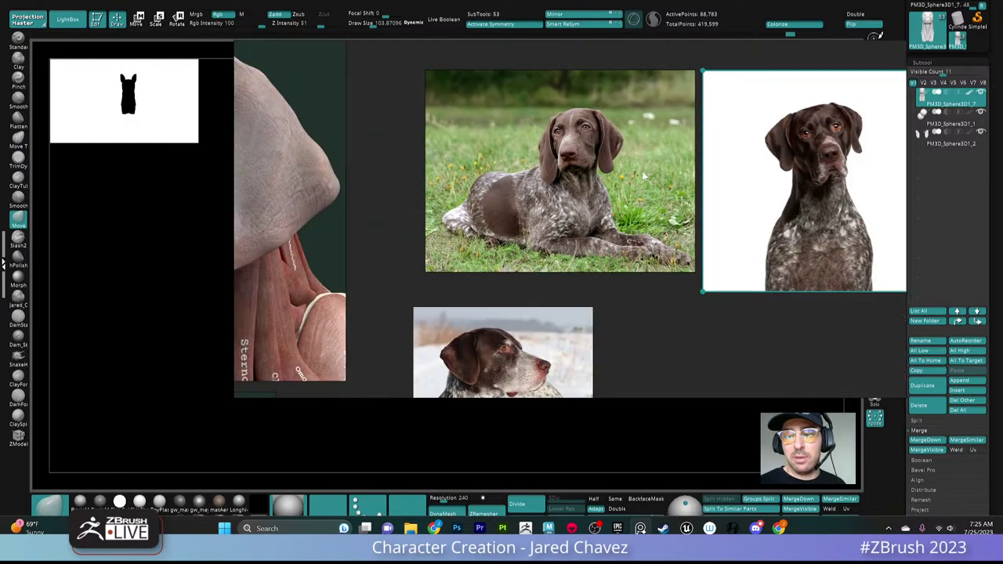
right_click_drag(642, 171, 0, 76)
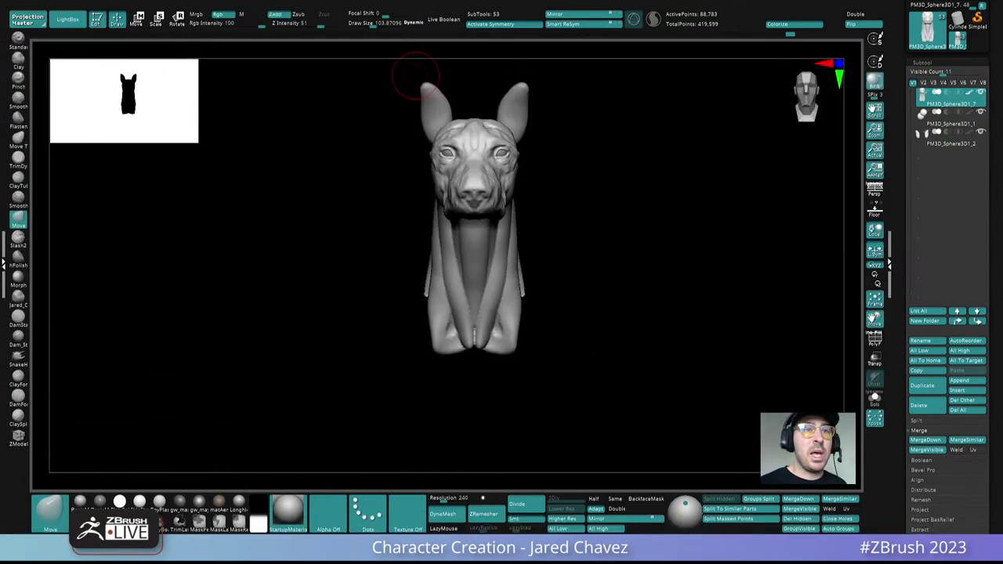
Step: Refine the lip and lower muzzle contour using the Move brush at a draw size of about 73
right_click_drag(577, 198, 575, 181)
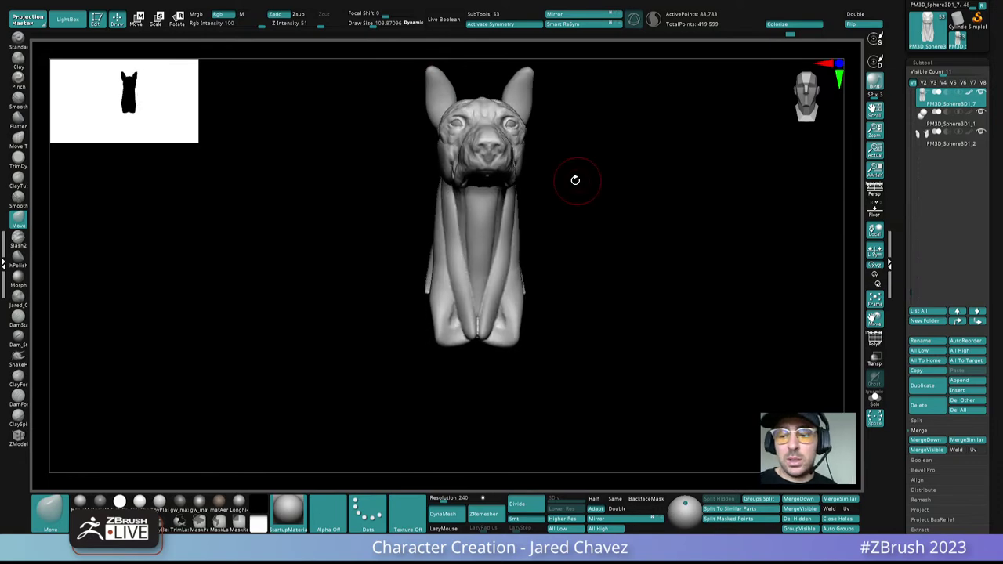
right_click_drag(493, 182, 488, 181, "ctrl")
right_click_drag(447, 153, 509, 178)
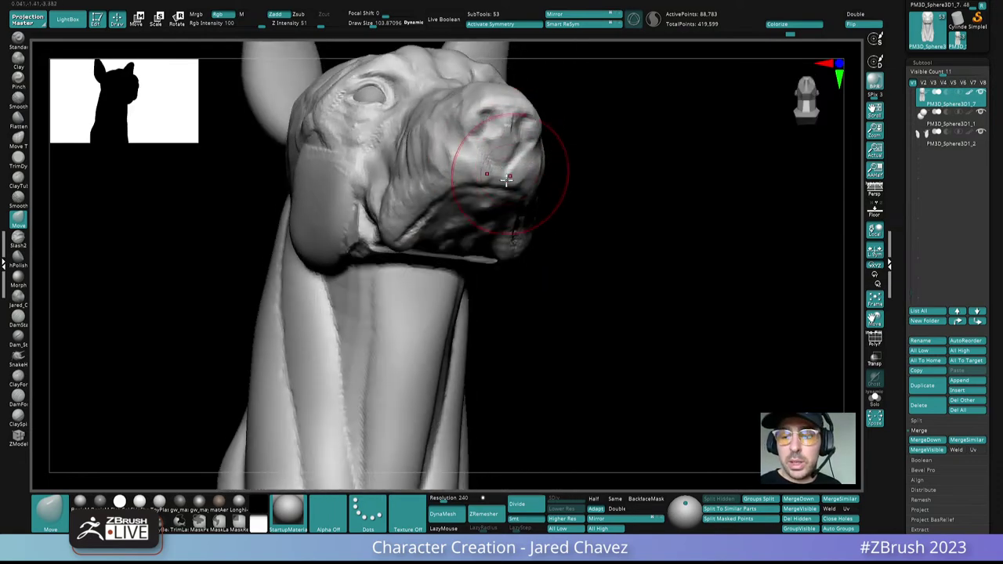
key("space")
left_click_drag(513, 181, 502, 181)
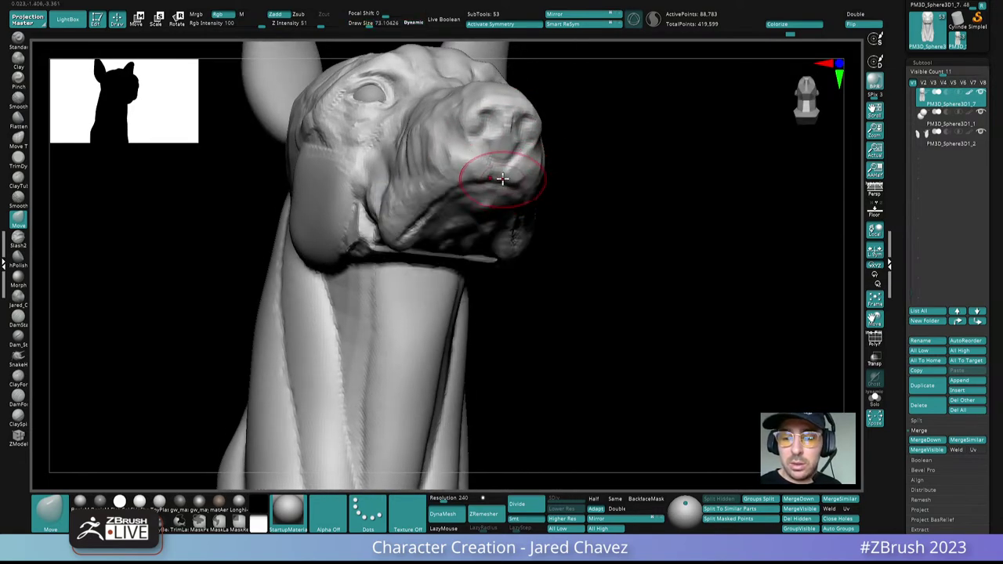
mouse_move(502, 181)
right_mouse_down()
mouse_move(526, 184)
mouse_move(510, 157)
mouse_move(473, 183)
mouse_move(462, 170)
mouse_move(505, 155)
mouse_move(517, 165)
mouse_move(541, 149)
mouse_move(469, 182)
right_mouse_up()
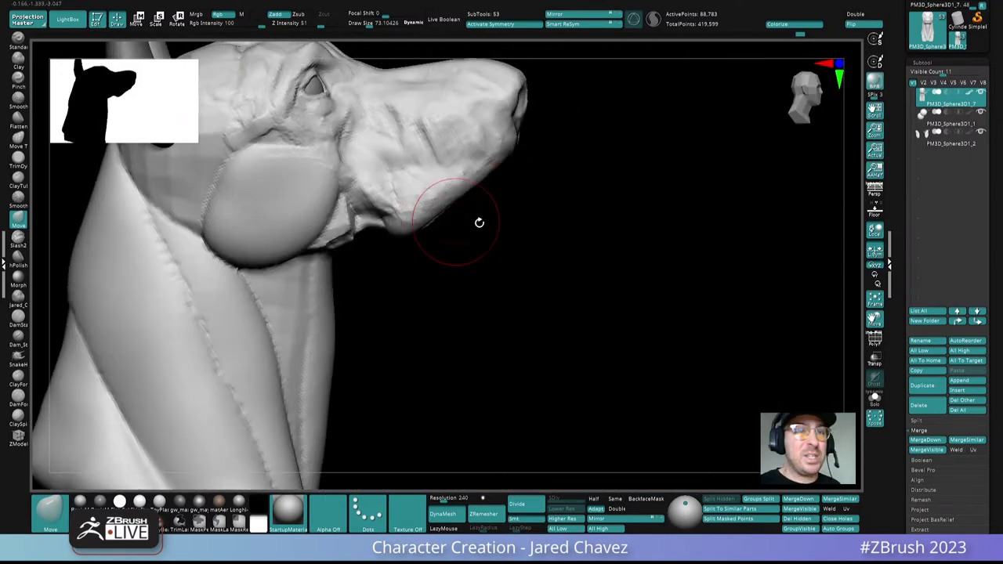
mouse_move(479, 222)
right_mouse_down()
mouse_move(590, 193)
mouse_move(521, 231)
mouse_move(548, 220)
mouse_move(436, 207)
mouse_move(464, 284)
mouse_move(468, 199)
mouse_move(488, 223)
mouse_move(464, 262)
mouse_move(475, 322)
right_mouse_up()
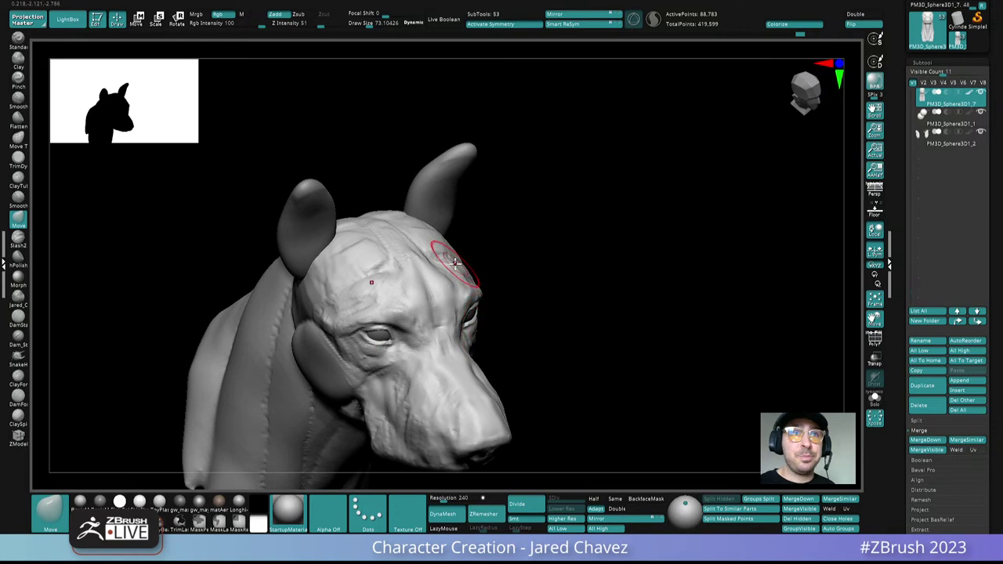
Step: Build up the forehead and brow planes above the eyes with the ClayForms brush at a draw size of about 36
left_click(18, 378)
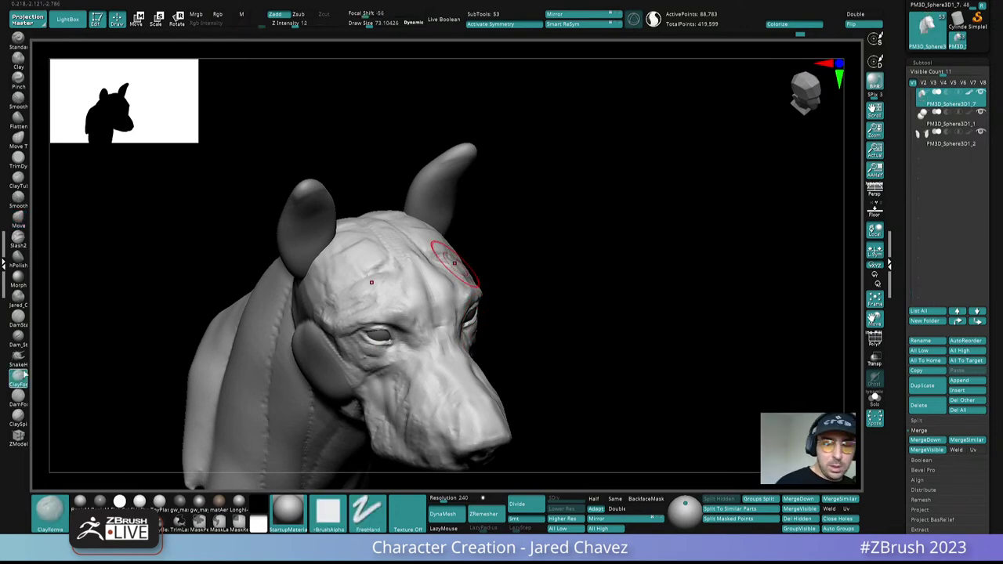
right_click_drag(438, 241, 417, 335)
mouse_move(443, 251)
right_mouse_down()
mouse_move(416, 209)
mouse_move(442, 288)
mouse_move(477, 302)
mouse_move(430, 279)
mouse_move(462, 262)
mouse_move(459, 167)
mouse_move(456, 251)
right_mouse_up()
key("space")
left_click_drag(455, 252, 447, 250)
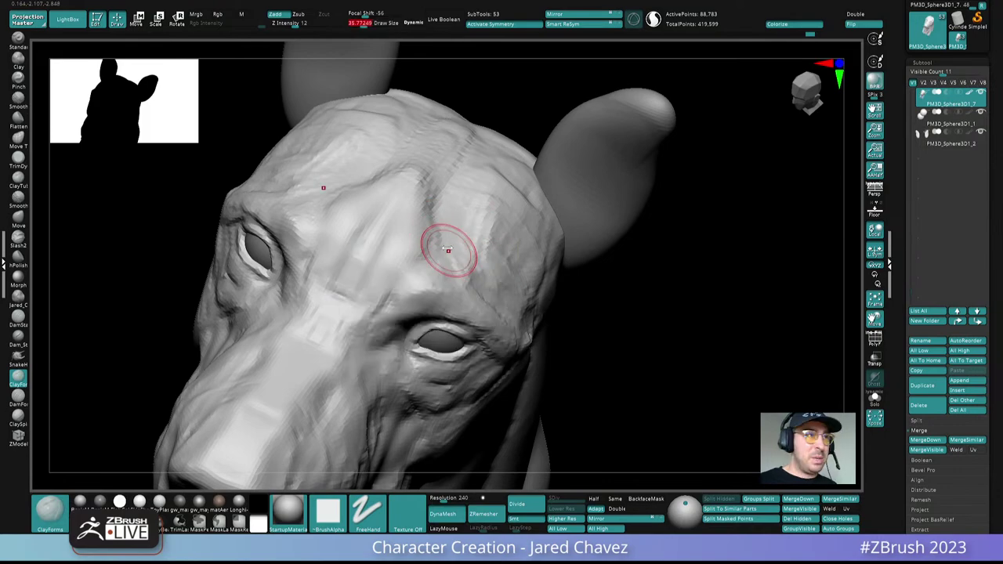
right_click_drag(456, 251, 433, 260)
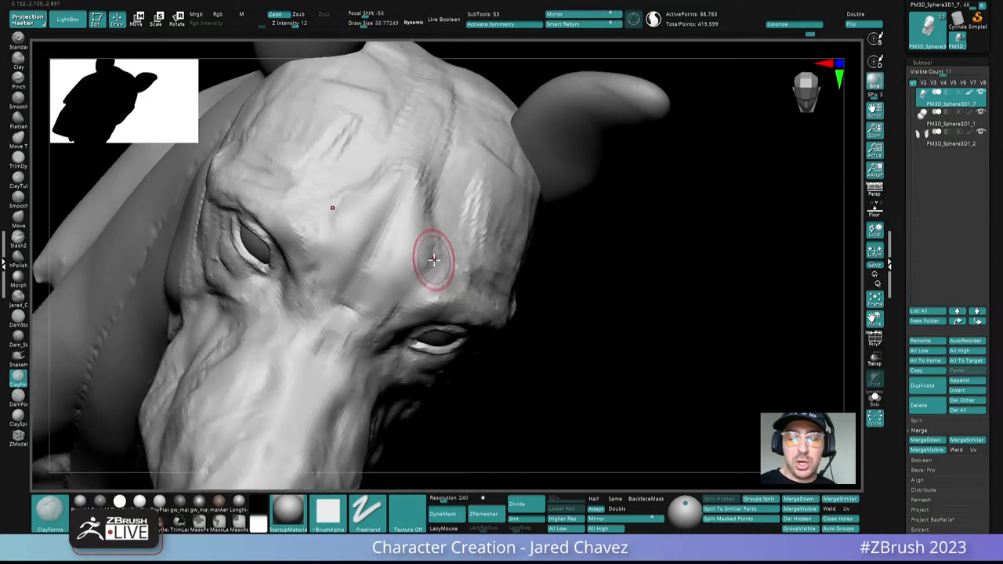
right_click_drag(461, 227, 428, 272)
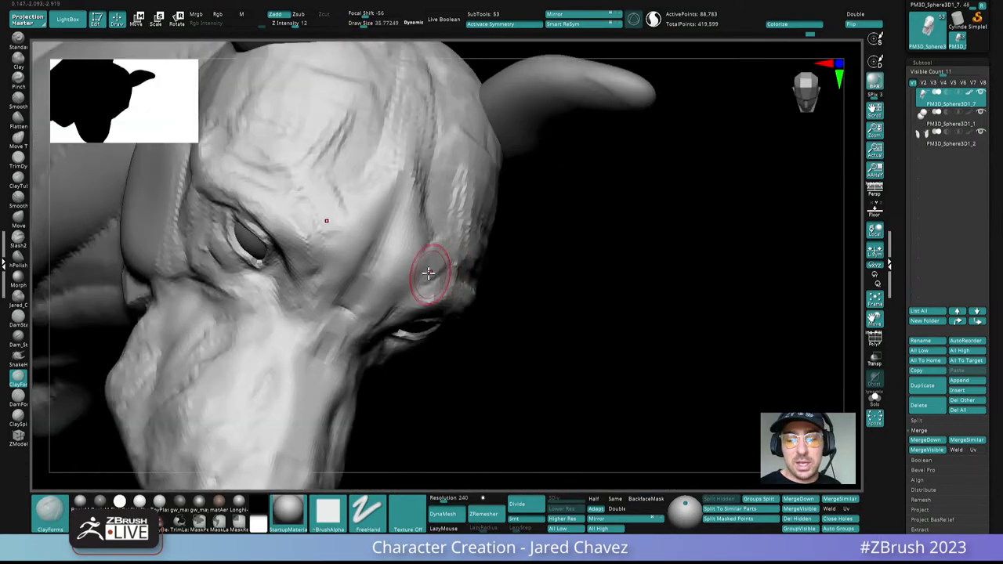
mouse_move(418, 228)
right_mouse_down()
mouse_move(436, 180)
mouse_move(418, 221)
mouse_move(443, 193)
mouse_move(459, 214)
mouse_move(407, 223)
right_mouse_up()
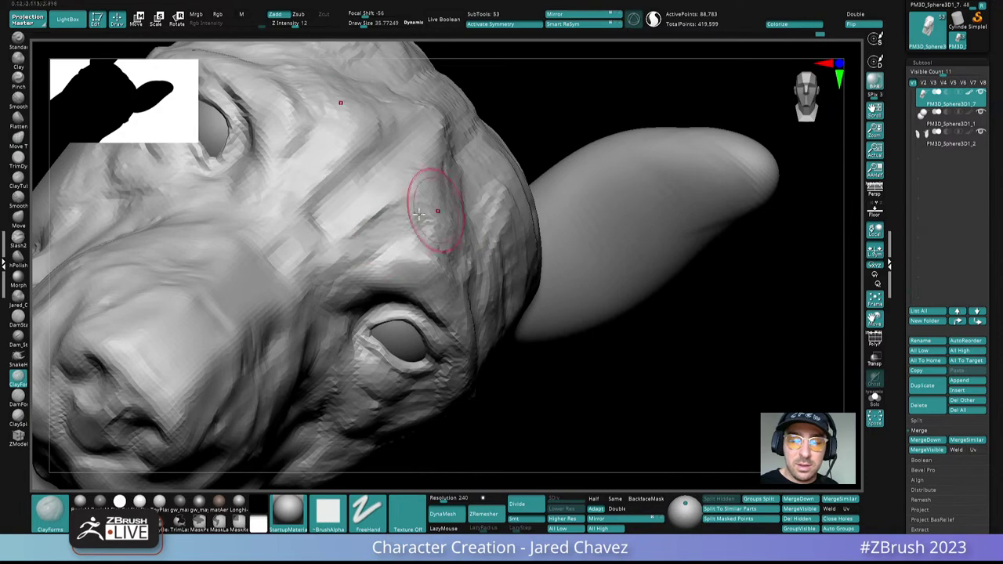
Step: Sculpt the forms between the eye and cheek muscle, and the folds along the side of the muzzle and mouth corner
mouse_move(432, 203)
right_mouse_down("ctrl")
mouse_move(408, 127)
mouse_move(487, 280)
mouse_move(553, 213)
mouse_move(561, 266)
mouse_move(593, 253)
mouse_move(525, 251)
mouse_move(415, 206)
mouse_move(497, 259)
mouse_move(441, 242)
right_mouse_up("ctrl")
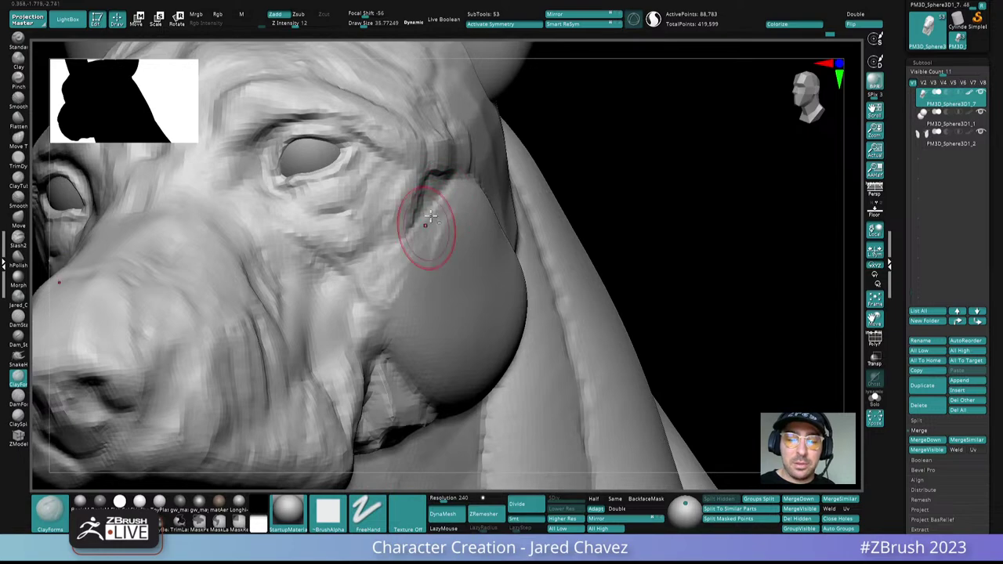
mouse_move(381, 287)
right_mouse_down()
mouse_move(446, 196)
mouse_move(459, 240)
mouse_move(426, 252)
mouse_move(432, 274)
mouse_move(376, 272)
mouse_move(368, 287)
mouse_move(443, 197)
right_mouse_up()
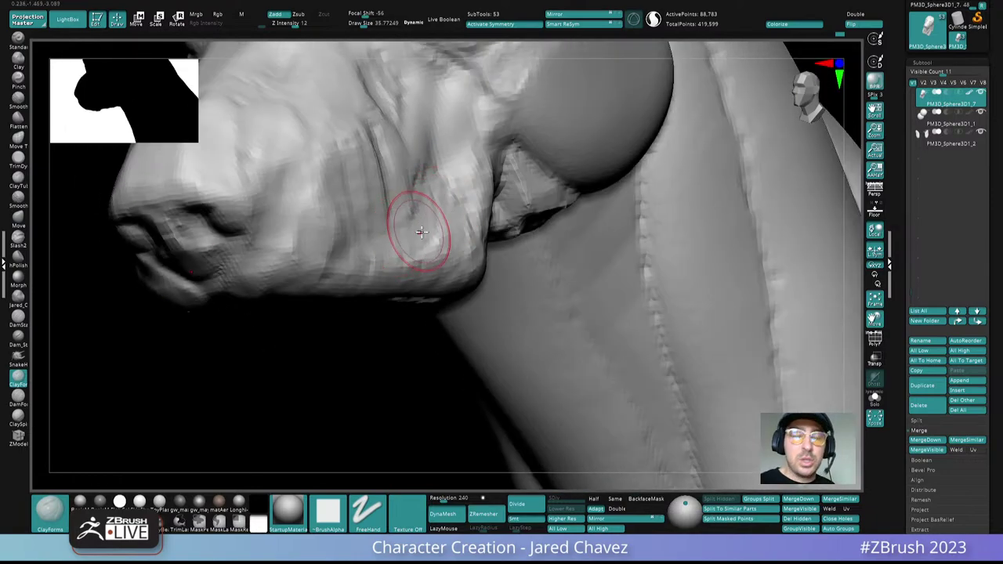
mouse_move(420, 232)
right_mouse_down()
mouse_move(405, 183)
mouse_move(385, 196)
mouse_move(416, 212)
right_mouse_up()
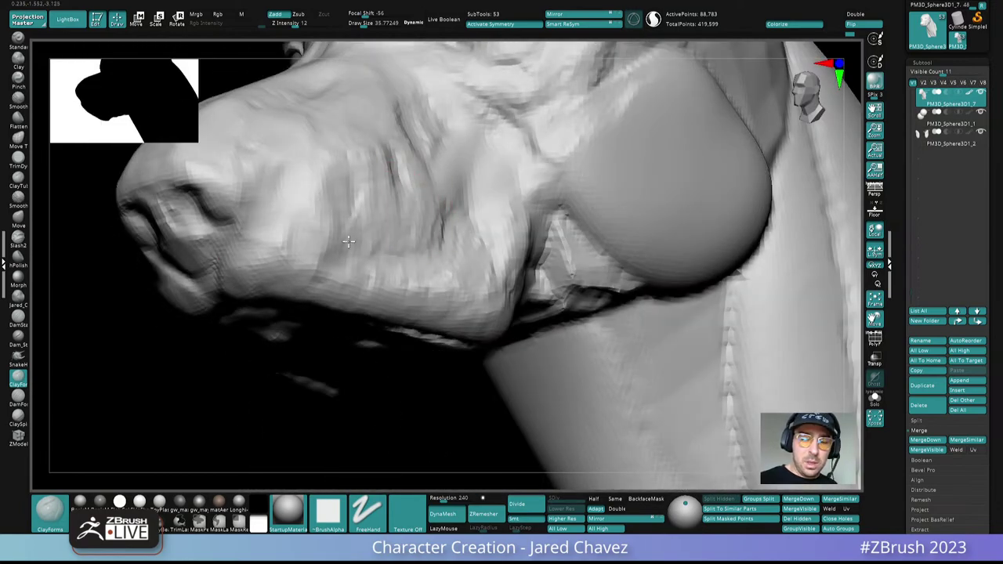
mouse_move(349, 242)
right_mouse_down()
mouse_move(406, 205)
mouse_move(370, 213)
mouse_move(419, 196)
right_mouse_up()
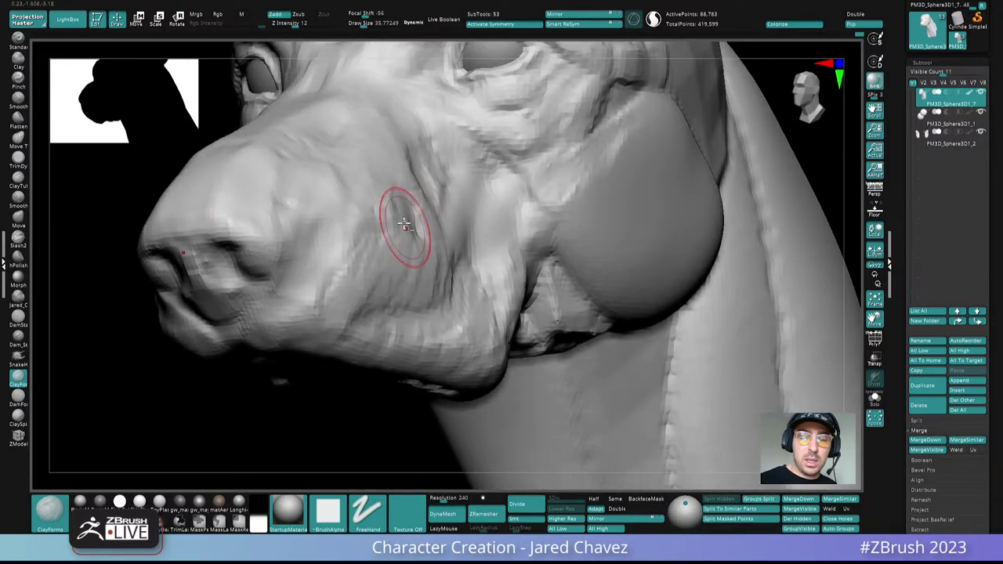
mouse_move(347, 167)
right_mouse_down()
mouse_move(437, 196)
mouse_move(450, 174)
mouse_move(420, 188)
mouse_move(420, 219)
mouse_move(396, 198)
mouse_move(443, 198)
mouse_move(369, 291)
mouse_move(447, 197)
mouse_move(441, 217)
right_mouse_up()
right_click_drag(404, 304, 465, 242)
Step: Carve the nostrils and the area beneath the nose with the ClayForms brush at a draw size of about 15
mouse_move(442, 197)
right_mouse_down()
mouse_move(408, 205)
mouse_move(439, 74)
mouse_move(514, 208)
mouse_move(579, 271)
mouse_move(570, 293)
mouse_move(508, 244)
mouse_move(450, 284)
mouse_move(435, 215)
mouse_move(416, 251)
mouse_move(396, 213)
right_mouse_up()
mouse_move(395, 213)
right_mouse_down()
mouse_move(386, 236)
mouse_move(398, 269)
right_mouse_up()
key("space")
left_click_drag(399, 267, 393, 266)
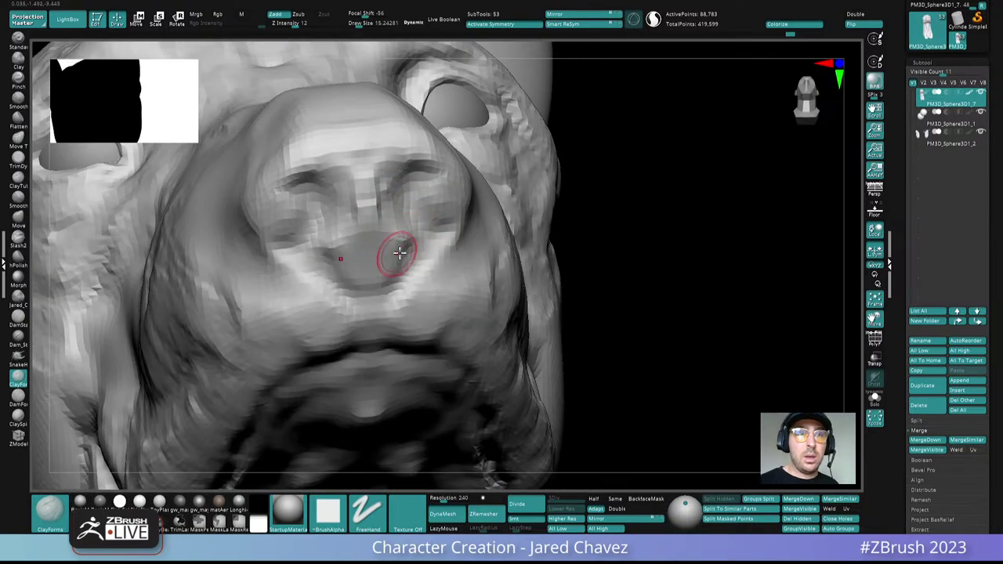
Step: Shape the upper lip and front of the muzzle with the ClayForms brush at a draw size of about 28
mouse_move(422, 255)
right_mouse_down()
mouse_move(446, 270)
mouse_move(444, 293)
mouse_move(448, 285)
right_mouse_up()
right_click(449, 276)
left_click_drag(452, 282, 454, 282)
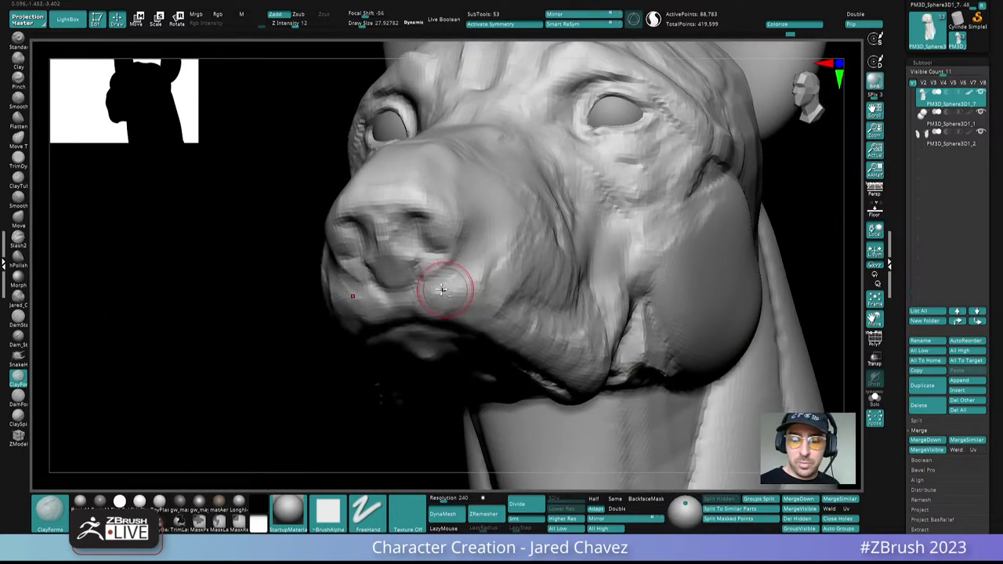
mouse_move(503, 305)
right_mouse_down()
mouse_move(488, 224)
mouse_move(423, 243)
right_mouse_up()
right_click_drag(506, 251, 484, 249)
mouse_move(391, 237)
right_mouse_down("alt")
mouse_move(460, 230)
mouse_move(401, 233)
mouse_move(466, 259)
mouse_move(402, 267)
mouse_move(399, 230)
mouse_move(416, 277)
mouse_move(418, 262)
mouse_move(275, 309)
mouse_move(336, 138)
mouse_move(480, 220)
right_mouse_up("alt")
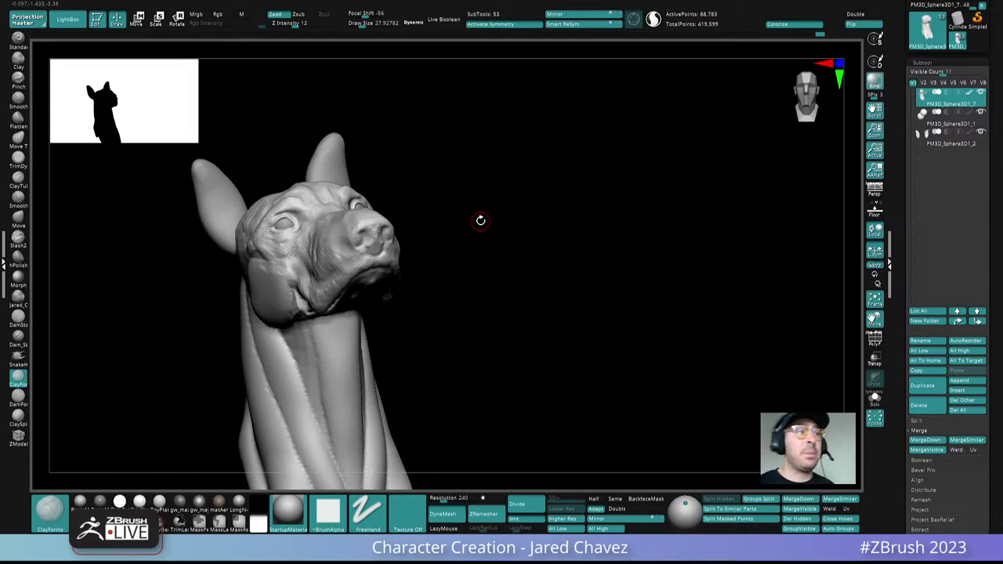
Step: Add folds and soft volume to the side of the muzzle behind the lip at a draw size of about 32
mouse_move(480, 220)
right_mouse_down()
mouse_move(349, 223)
mouse_move(462, 293)
right_mouse_up()
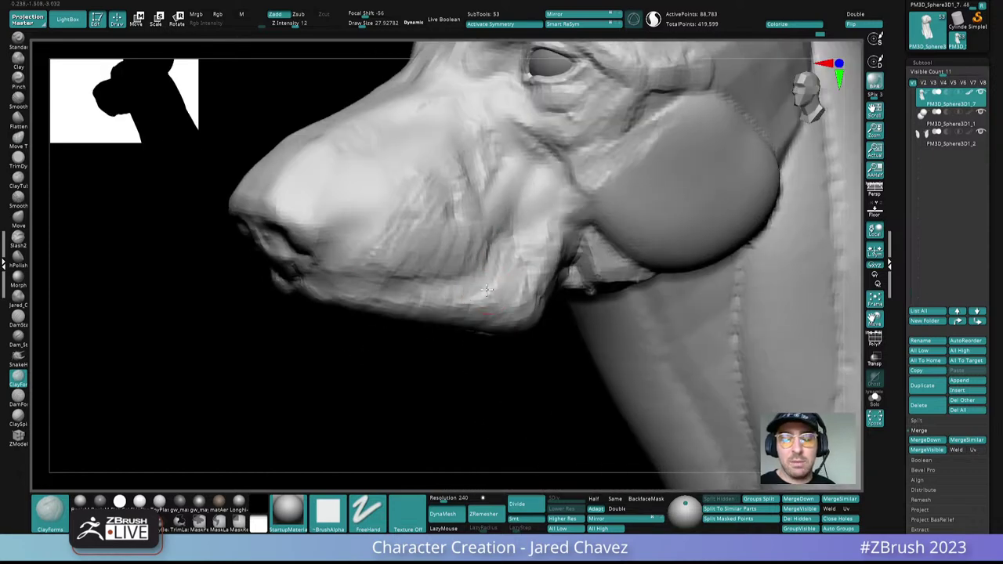
right_click_drag(467, 255, 436, 261)
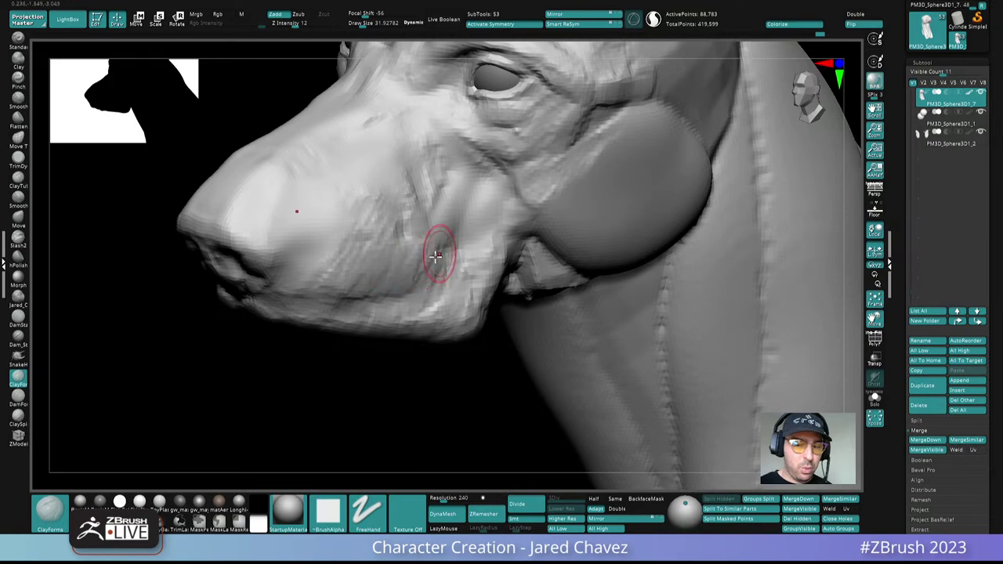
mouse_move(436, 255)
right_mouse_down()
mouse_move(429, 268)
mouse_move(420, 254)
mouse_move(439, 239)
right_mouse_up()
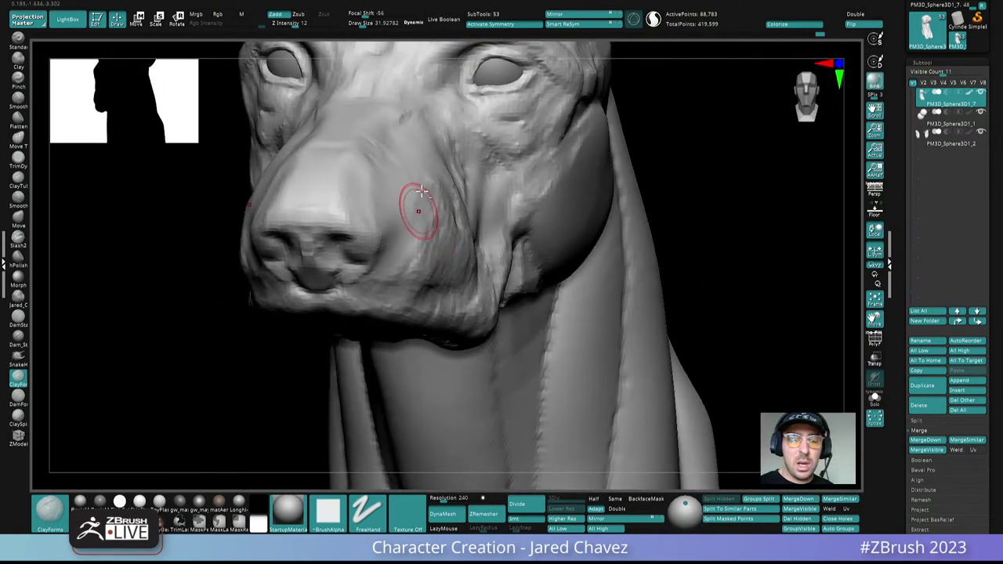
mouse_move(394, 183)
right_mouse_down()
mouse_move(441, 220)
mouse_move(425, 255)
mouse_move(432, 251)
right_mouse_up()
Step: Adjust the width and silhouette of the muzzle sides with the Move brush at a draw size of about 95
key("b")
key("m")
key("v")
key("s")
left_click_drag(429, 252, 446, 253)
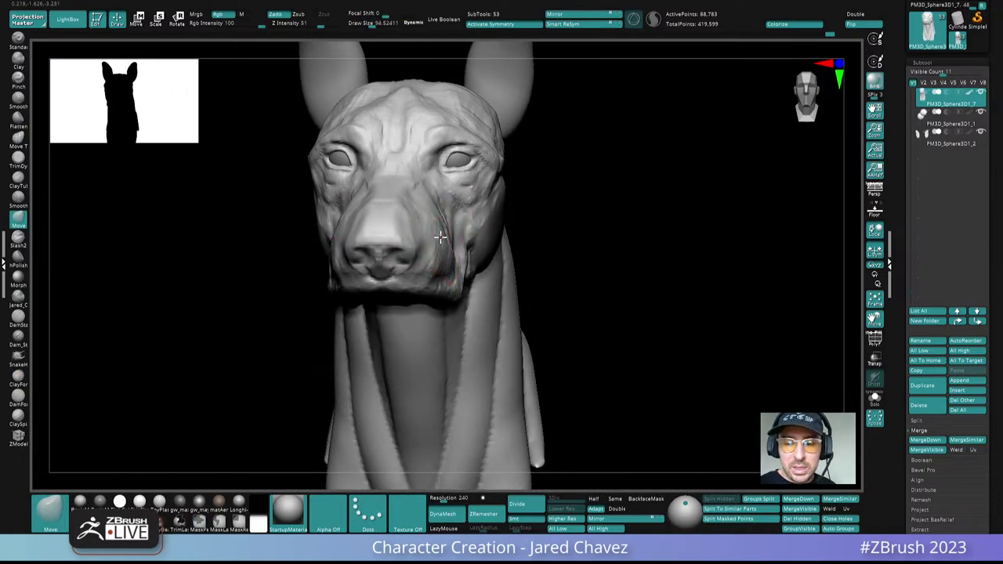
right_click_drag(440, 241, 440, 227)
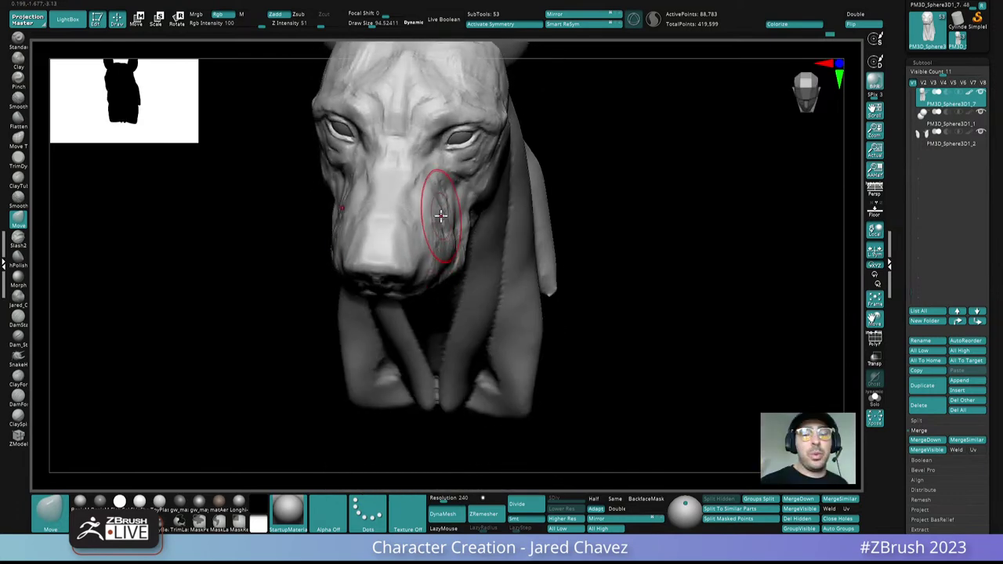
right_click_drag(441, 216, 407, 257)
Step: Refine the sides and underside contour of the muzzle with the Move brush at a draw size of about 51
key("space")
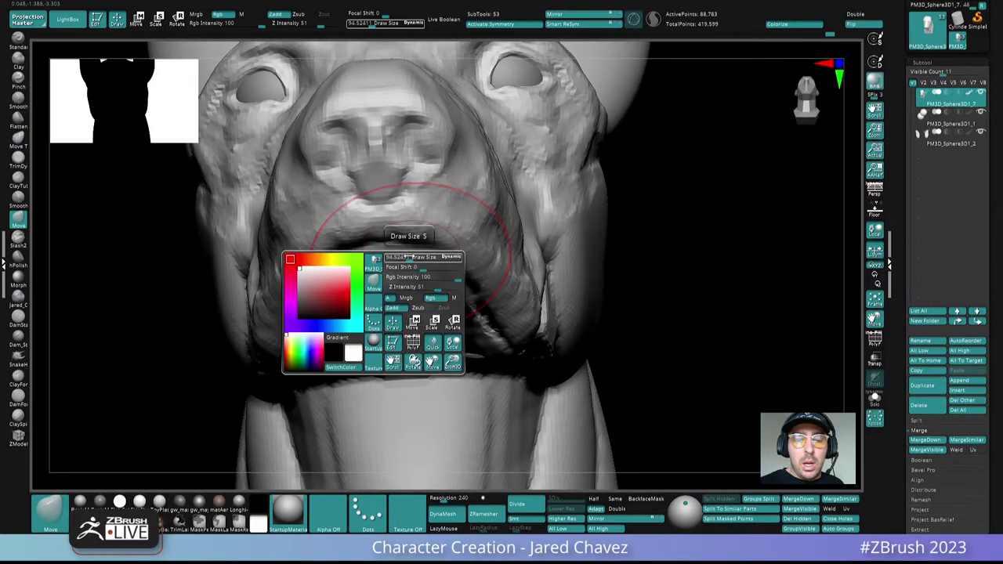
left_click_drag(409, 257, 401, 257)
right_click_drag(403, 222, 419, 176)
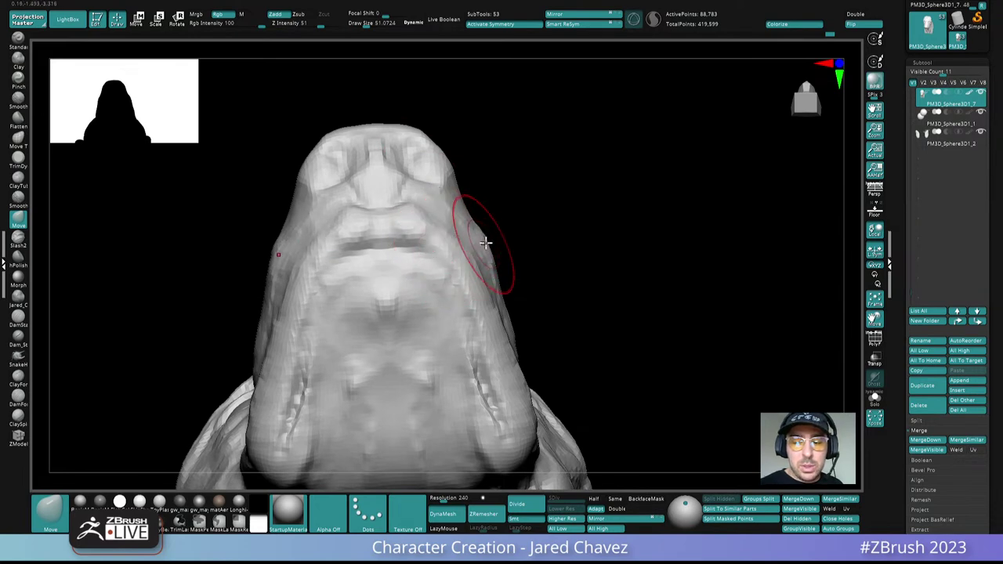
right_click_drag(486, 242, 479, 179)
mouse_move(472, 213)
right_mouse_down()
mouse_move(486, 206)
mouse_move(477, 240)
right_mouse_up()
Step: Adjust the flow of the muzzle sides toward the cheeks with the Move brush at a draw size of about 77
key("space")
left_click_drag(477, 241, 479, 241)
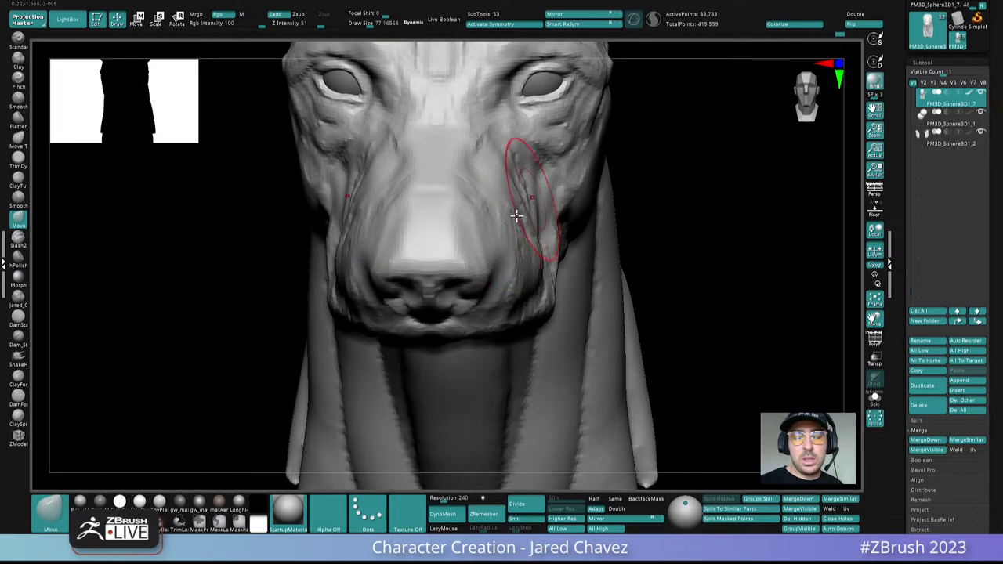
mouse_move(515, 253)
right_mouse_down()
mouse_move(510, 288)
mouse_move(461, 293)
mouse_move(513, 349)
mouse_move(517, 291)
mouse_move(530, 273)
mouse_move(553, 271)
mouse_move(507, 329)
mouse_move(490, 291)
mouse_move(535, 230)
mouse_move(526, 224)
mouse_move(544, 273)
mouse_move(532, 243)
right_mouse_up()
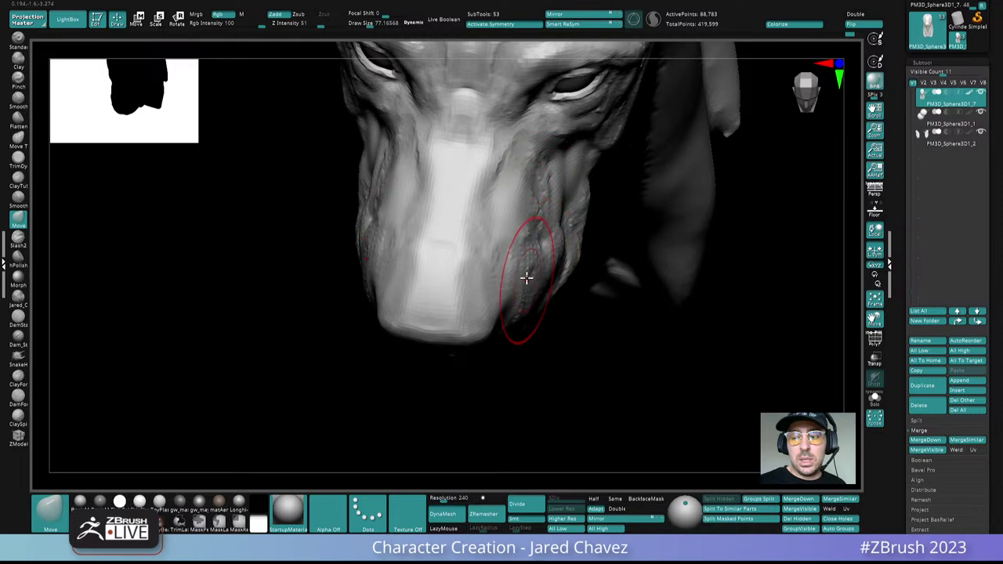
right_click_drag(527, 278, 520, 198, "ctrl")
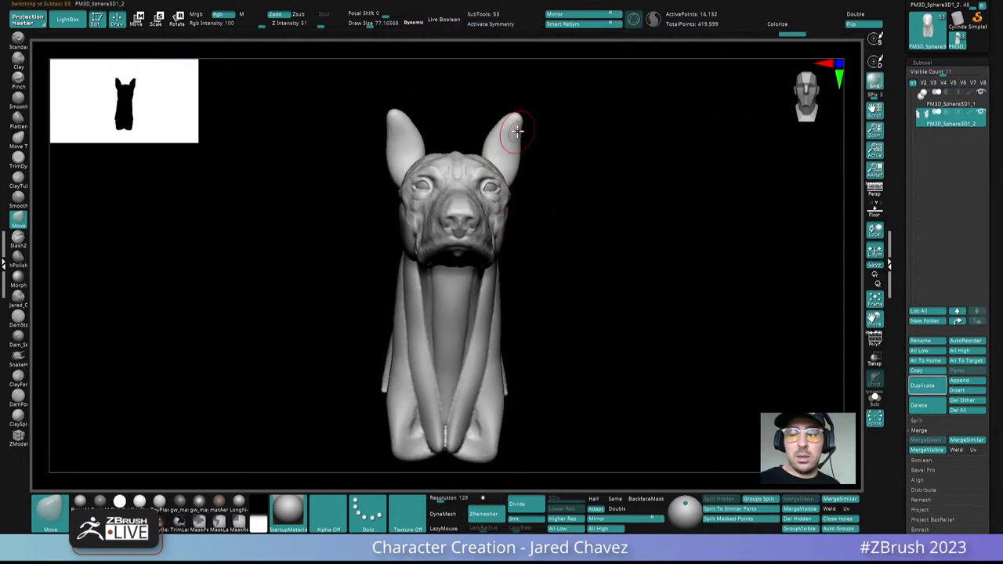
Step: Bend the ears outward and downward with the Move brush at a draw size of about 188 and DynaMesh them at resolution 128
mouse_move(516, 131)
left_mouse_down()
mouse_move(552, 188)
mouse_move(568, 182)
mouse_move(554, 155)
mouse_move(568, 152)
mouse_move(624, 283)
mouse_move(582, 193)
mouse_move(546, 293)
mouse_move(522, 141)
left_mouse_up()
key("space")
key("ctrl+z")
key("f")
left_click_drag(377, 274, 554, 339)
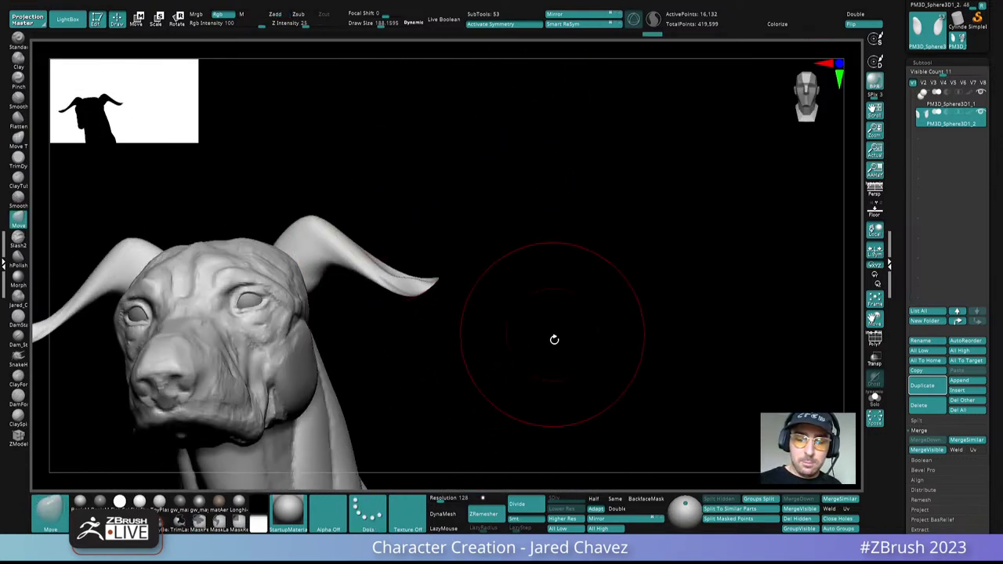
left_click(441, 513)
left_click_drag(392, 253, 487, 192)
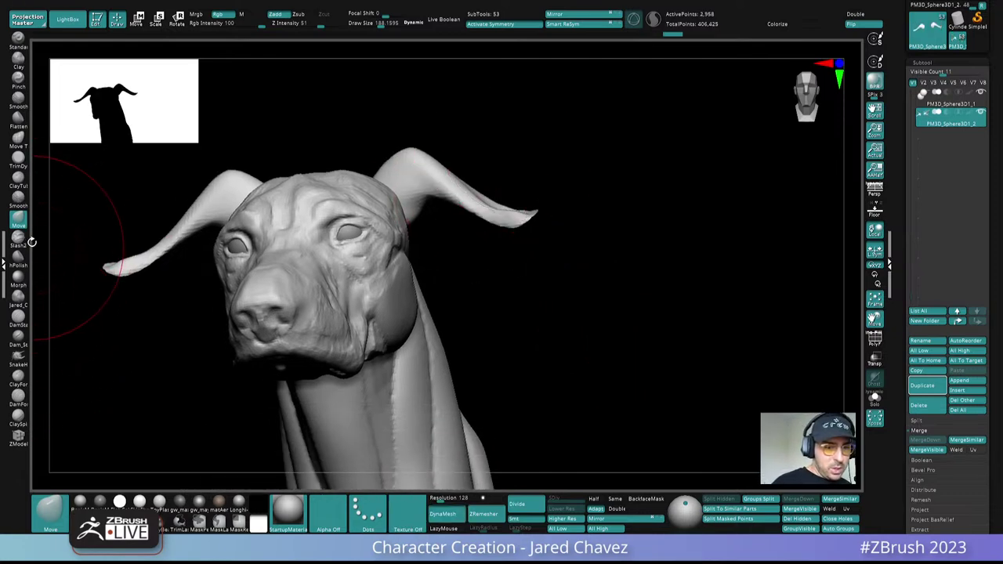
Step: Stretch the ears into long drooping shapes beside the head with the SnakeHook brush
left_click(17, 359)
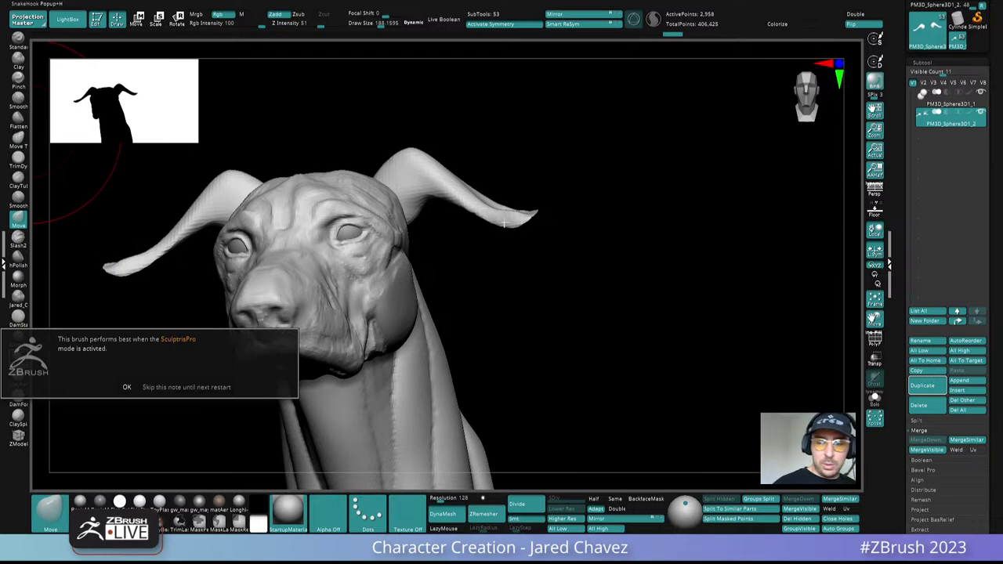
left_click(127, 387)
mouse_move(127, 387)
left_mouse_down()
mouse_move(528, 244)
mouse_move(564, 395)
left_mouse_up()
mouse_move(524, 190)
left_mouse_down()
mouse_move(481, 164)
mouse_move(566, 128)
mouse_move(502, 130)
mouse_move(503, 186)
left_mouse_up()
right_click_drag(539, 196, 622, 222)
left_click_drag(631, 223, 528, 163)
Step: Rotate both ears inward with the transform gizmo so they hang closer to the head
left_click(137, 19)
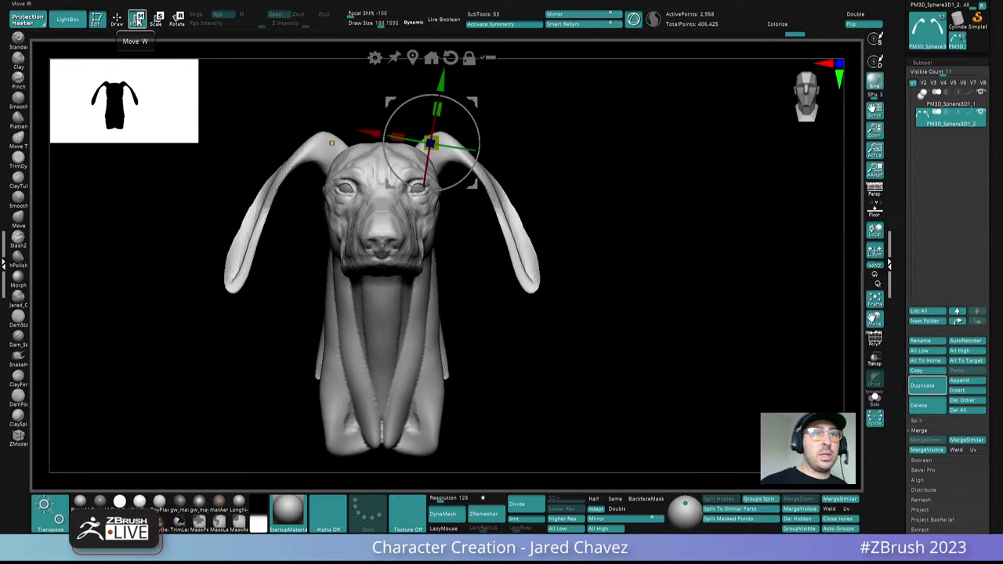
left_click_drag(477, 131, 474, 150)
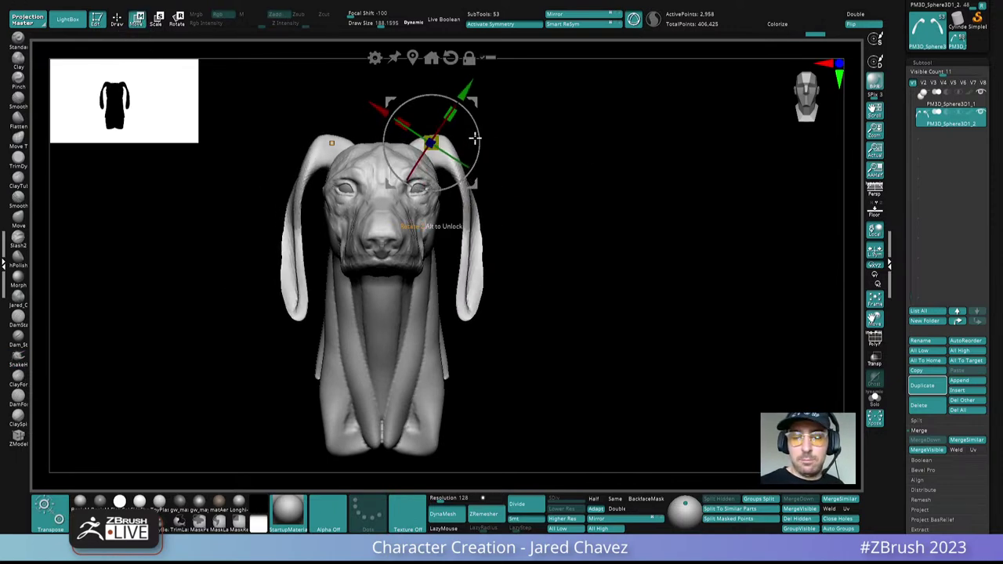
left_click_drag(627, 150, 566, 158)
left_click(122, 26)
Step: Adjust the hanging ears' outline in side view with the Move brush
mouse_move(629, 472)
left_mouse_down("alt")
mouse_move(625, 423)
mouse_move(541, 407)
left_mouse_up("alt")
key("b")
key("m")
key("v")
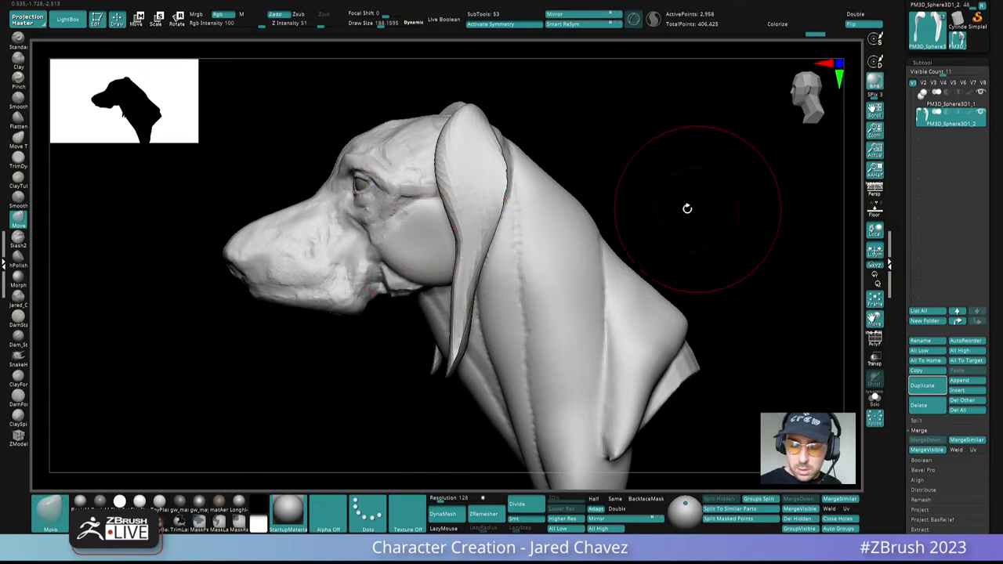
left_click_drag(697, 300, 542, 239)
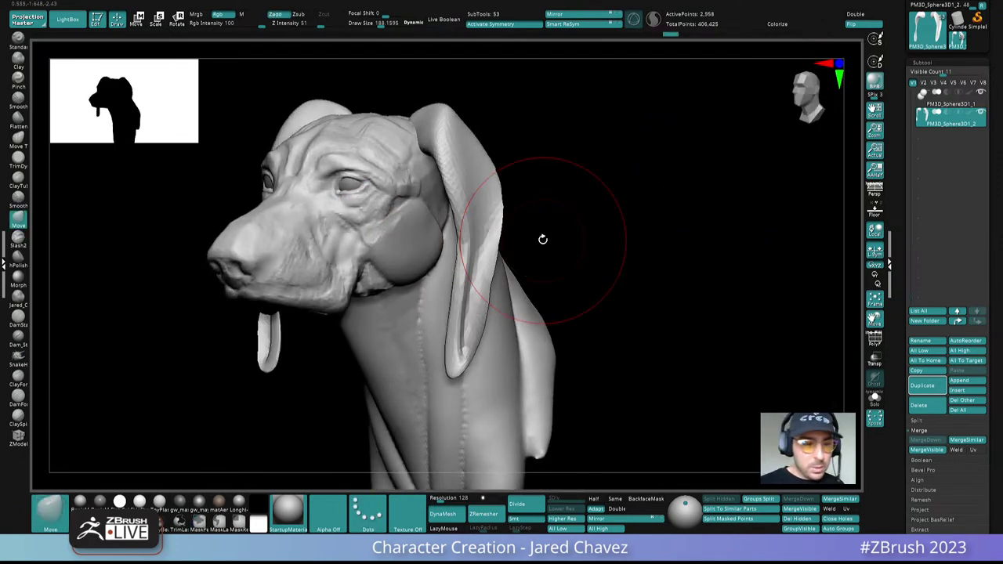
Step: Thicken the rear edge of the ears with the Inflat brush at Z intensity 10 and re-DynaMesh them
key("b")
key("i")
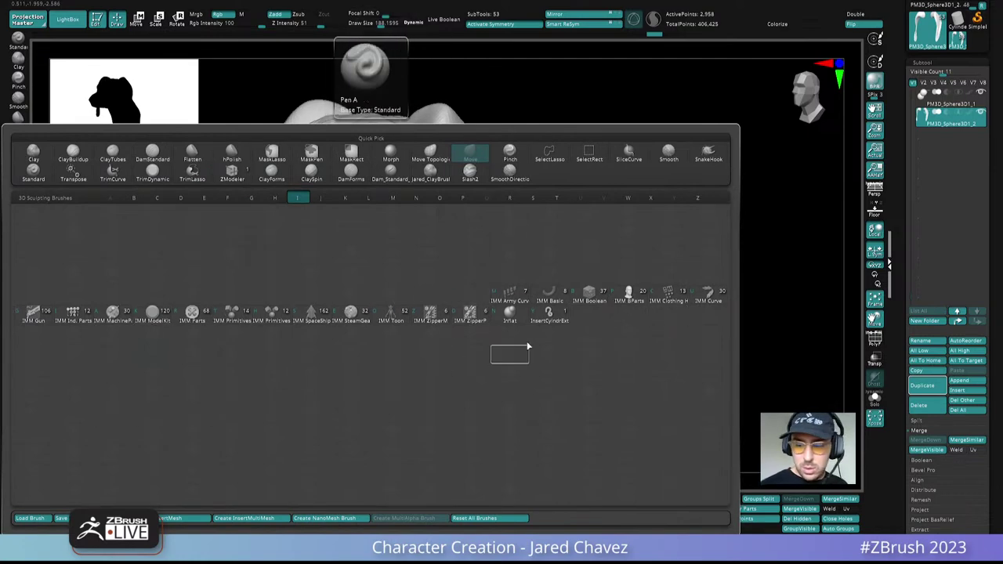
left_click(506, 309)
right_click_drag(506, 307, 477, 204)
mouse_move(501, 161)
left_mouse_down()
mouse_move(512, 180)
mouse_move(477, 332)
left_mouse_up()
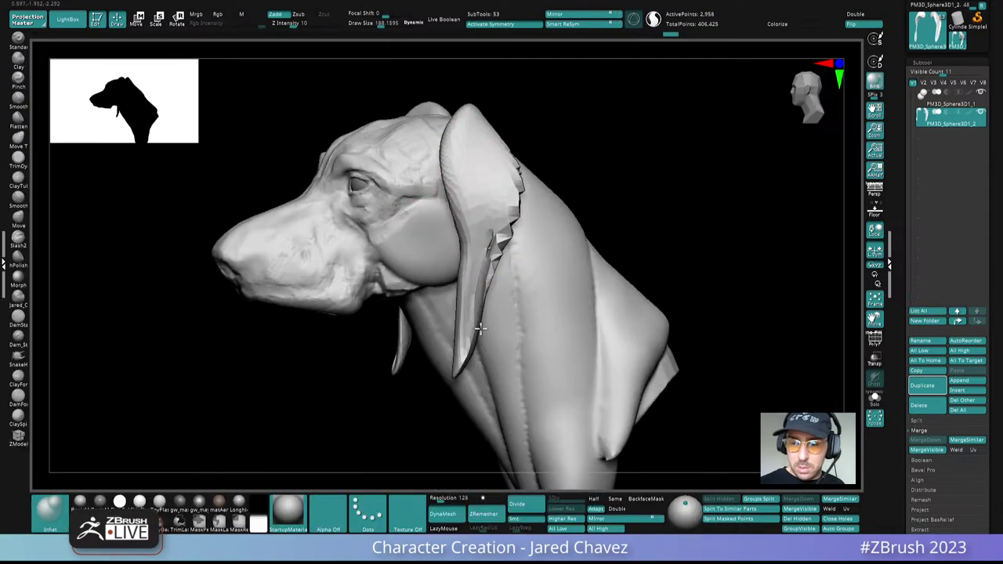
right_click_drag(477, 331, 551, 268)
left_click_drag(552, 268, 570, 267, "ctrl")
Step: Inflate the lower half of the ears along the rear edge and rebuild the mesh, undoing the last change
right_click_drag(570, 267, 513, 262)
left_click_drag(504, 202, 470, 345)
right_click_drag(469, 344, 611, 270)
left_click_drag(629, 235, 627, 321, "ctrl")
mouse_move(626, 322)
right_mouse_down()
mouse_move(621, 272)
mouse_move(591, 297)
mouse_move(529, 265)
right_mouse_up()
key("ctrl+z")
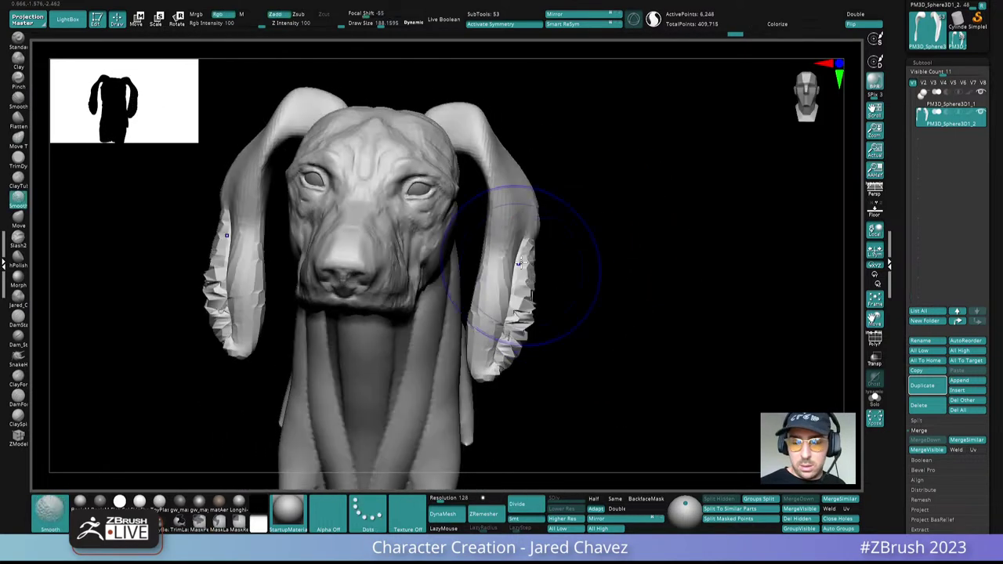
Step: Smooth the jagged ear edges, re-DynaMesh the ears and inflate their lower ends into fuller lobes
mouse_move(529, 265)
left_mouse_down("shift")
mouse_move(507, 385)
mouse_move(499, 353)
mouse_move(513, 301)
left_mouse_up("shift")
right_click_drag(603, 291, 546, 273)
left_click_drag(600, 274, 633, 280, "ctrl")
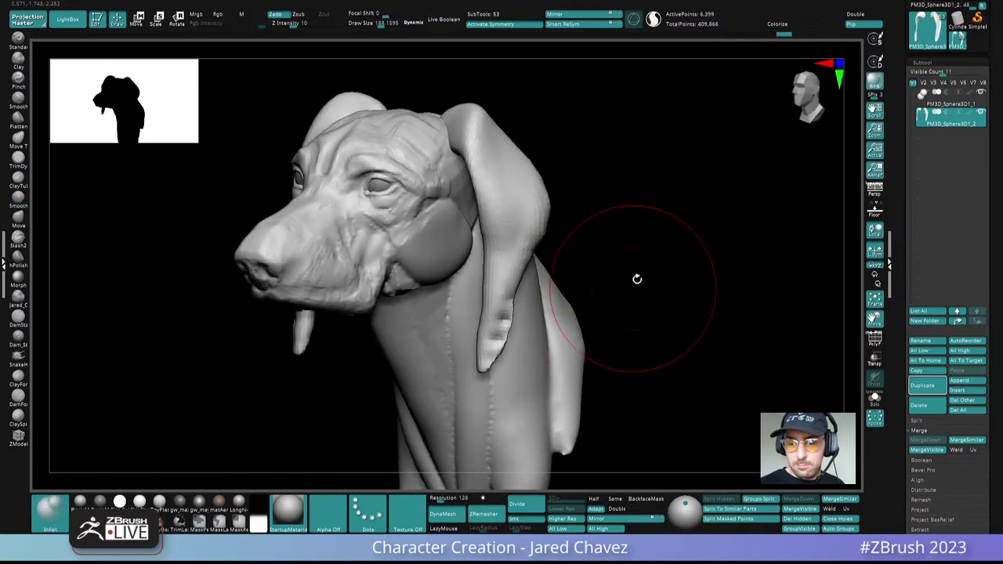
right_click_drag(635, 280, 572, 267)
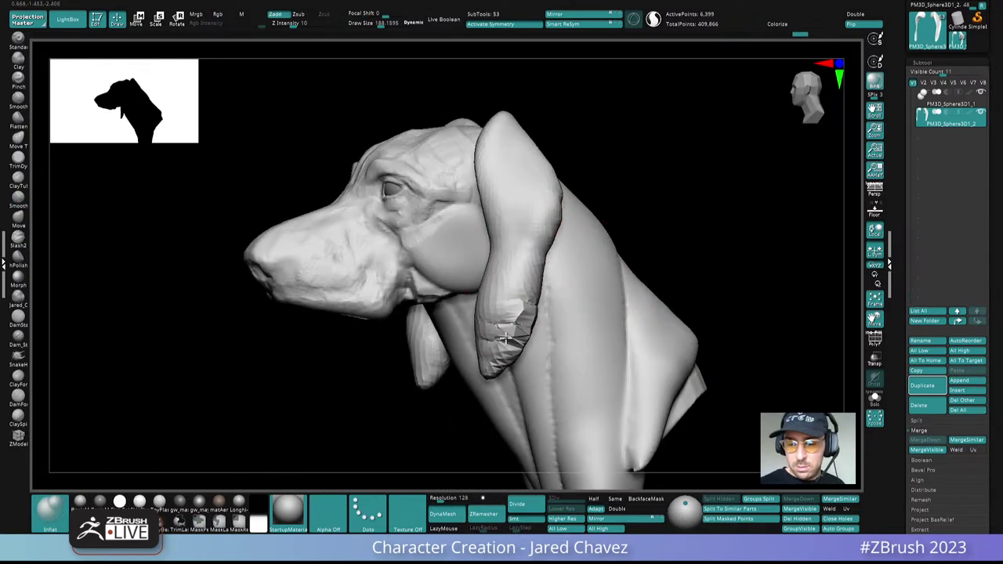
mouse_move(505, 337)
right_mouse_down()
mouse_move(666, 255)
mouse_move(716, 217)
right_mouse_up()
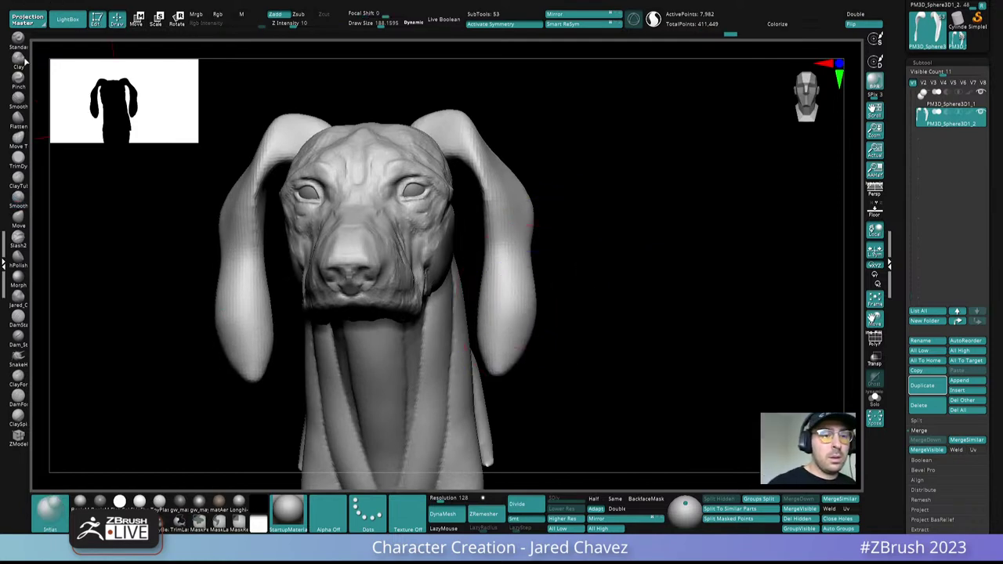
Step: Widen the ears into broad hanging flaps and reshape their upper bend with the Move brush at a draw size of about 188
key("b")
key("m")
key("v")
mouse_move(269, 271)
right_mouse_down()
mouse_move(486, 184)
mouse_move(490, 119)
mouse_move(437, 139)
mouse_move(431, 176)
mouse_move(427, 169)
mouse_move(459, 164)
right_mouse_up()
right_click_drag(402, 191, 464, 211)
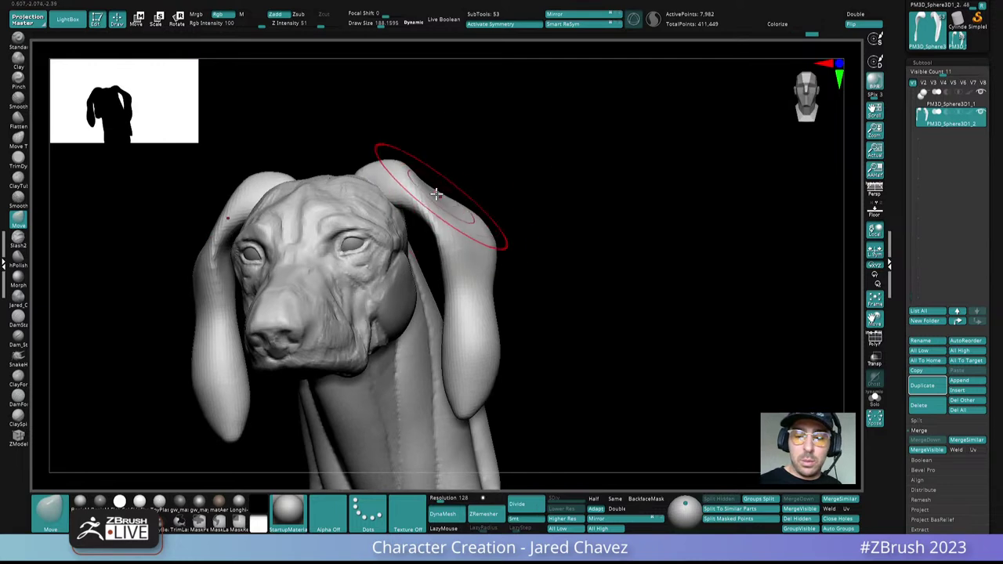
right_click_drag(445, 175, 445, 229)
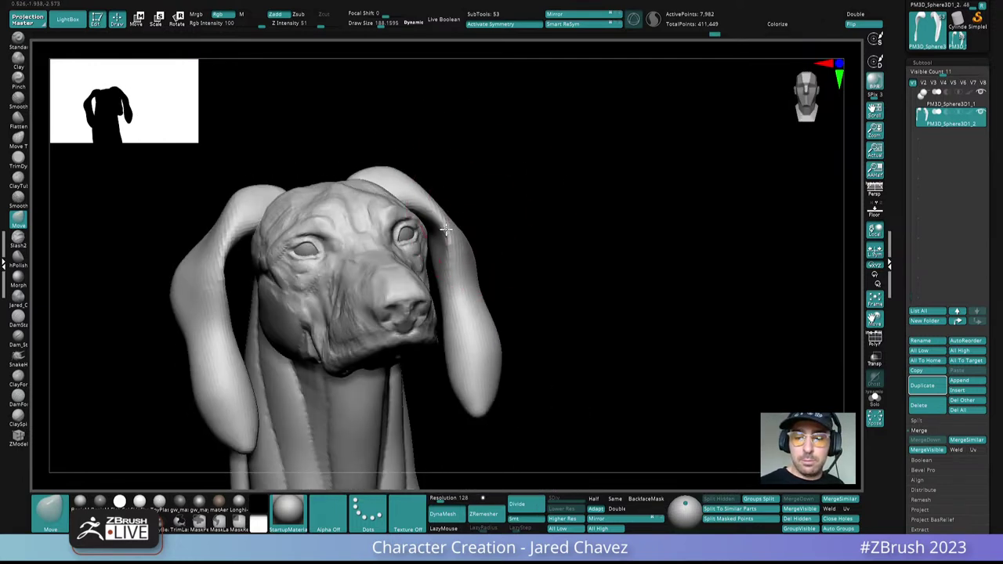
right_click_drag(497, 336, 525, 220)
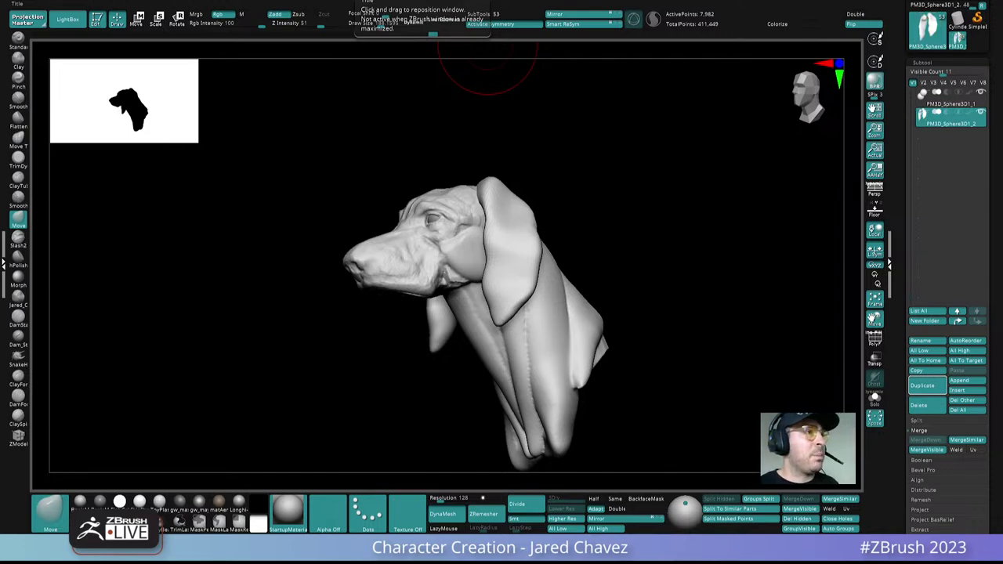
Step: Reshape the top fold and outer contour of the ears from several angles with the Move brush
right_click_drag(566, 185, 683, 196)
mouse_move(486, 192)
right_mouse_down("ctrl")
mouse_move(468, 201)
mouse_move(524, 187)
right_mouse_up("ctrl")
left_click_drag(470, 159, 454, 170)
right_click_drag(455, 170, 429, 204)
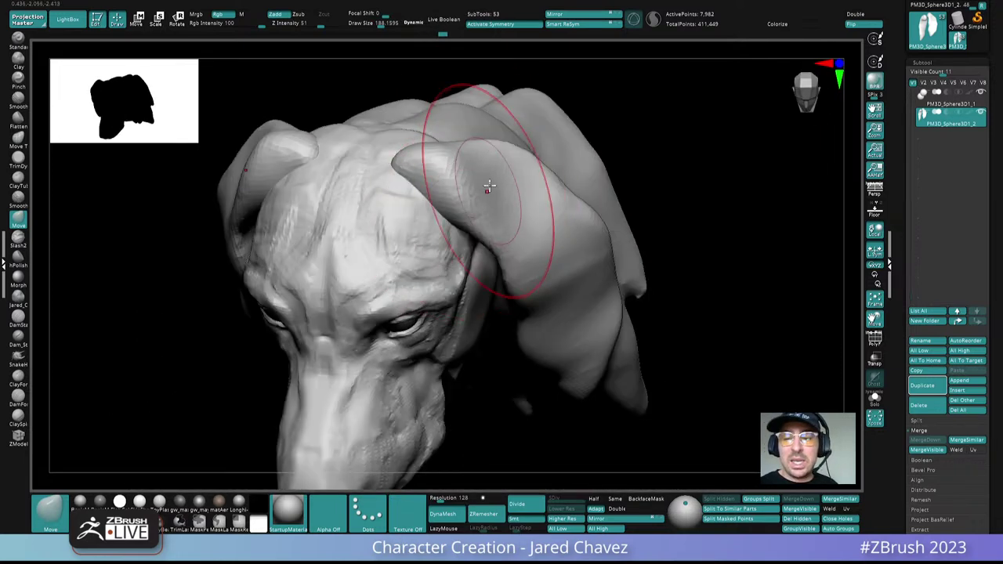
mouse_move(488, 187)
right_mouse_down()
mouse_move(498, 175)
mouse_move(503, 122)
mouse_move(557, 164)
mouse_move(512, 154)
right_mouse_up()
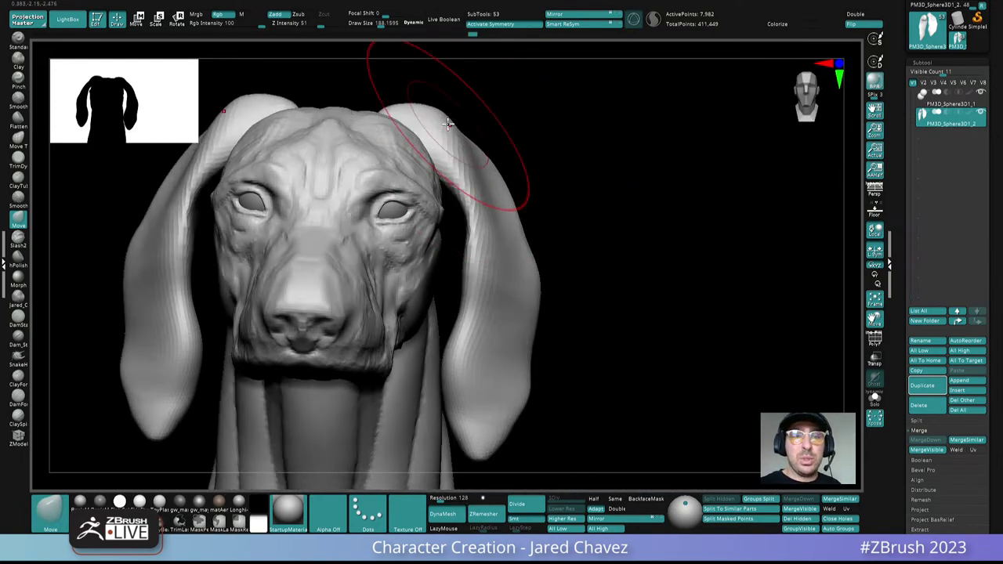
right_click_drag(447, 123, 513, 196)
right_click_drag(531, 250, 569, 147)
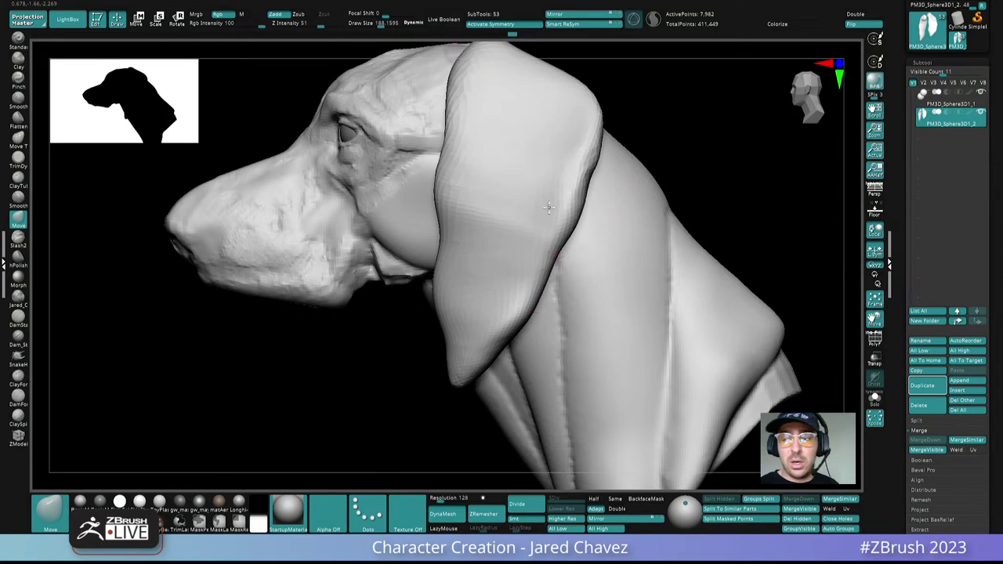
right_click_drag(547, 207, 386, 152)
mouse_move(450, 149)
right_mouse_down()
mouse_move(475, 161)
mouse_move(463, 135)
mouse_move(470, 208)
mouse_move(470, 166)
mouse_move(461, 164)
right_mouse_up()
Step: Refine where the ears attach to the skull with the Move brush at a draw size of about 114
key("space")
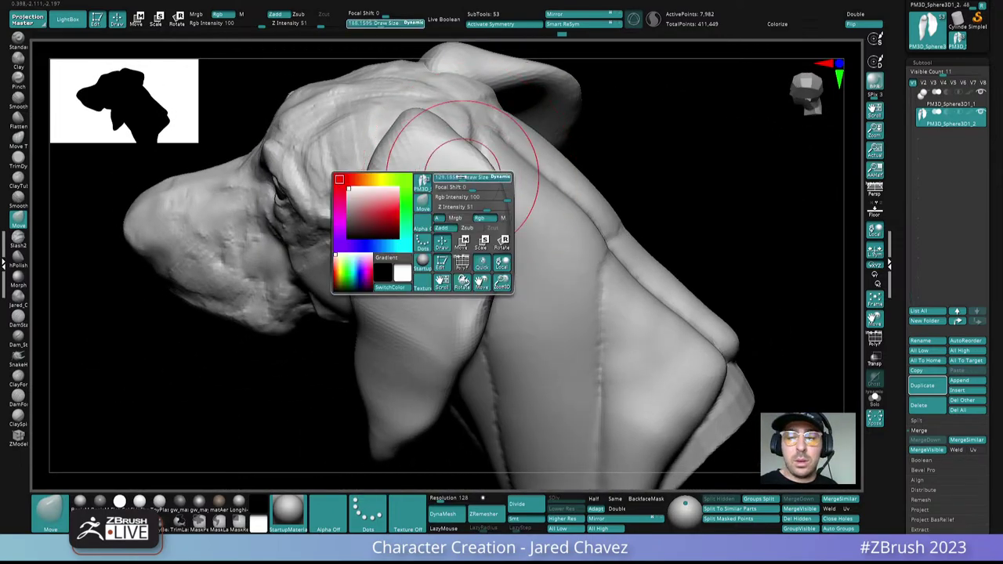
left_click_drag(461, 177, 458, 174)
mouse_move(457, 172)
right_mouse_down()
mouse_move(407, 108)
mouse_move(472, 148)
right_mouse_up()
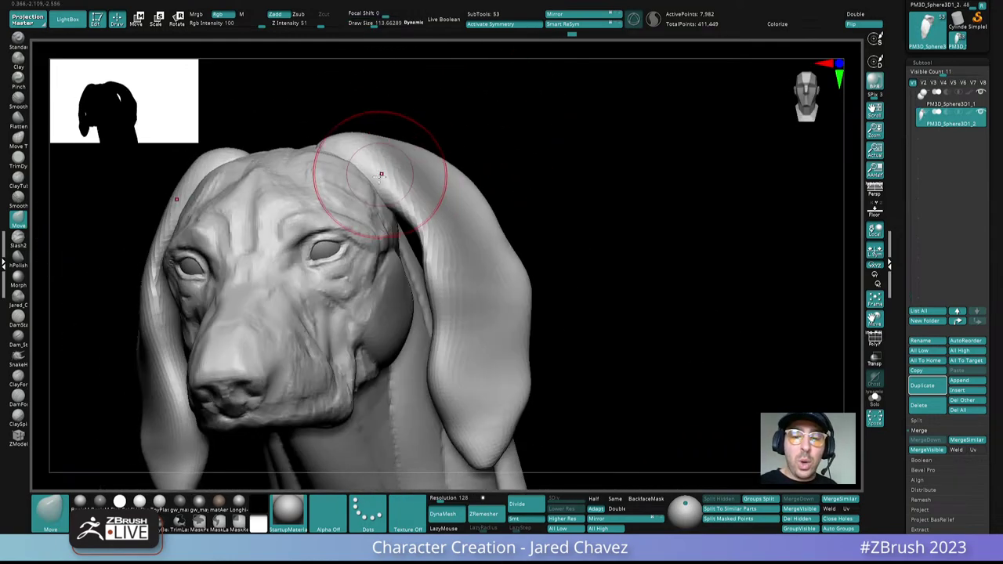
right_click_drag(384, 171, 465, 177)
mouse_move(505, 227)
right_mouse_down("ctrl")
mouse_move(475, 108)
mouse_move(524, 204)
mouse_move(517, 195)
mouse_move(515, 274)
mouse_move(487, 252)
right_mouse_up("ctrl")
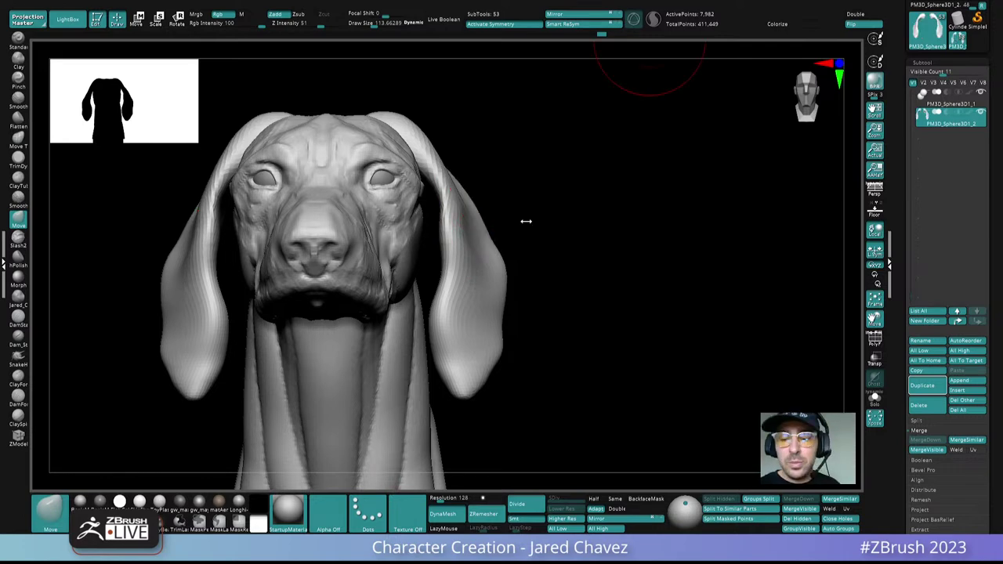
mouse_move(526, 221)
right_mouse_down()
mouse_move(470, 145)
mouse_move(538, 177)
mouse_move(538, 190)
right_mouse_up()
Step: Adjust the overall ear silhouette and pull the inner edges toward the head with the Move brush at a draw size of about 195
key("space")
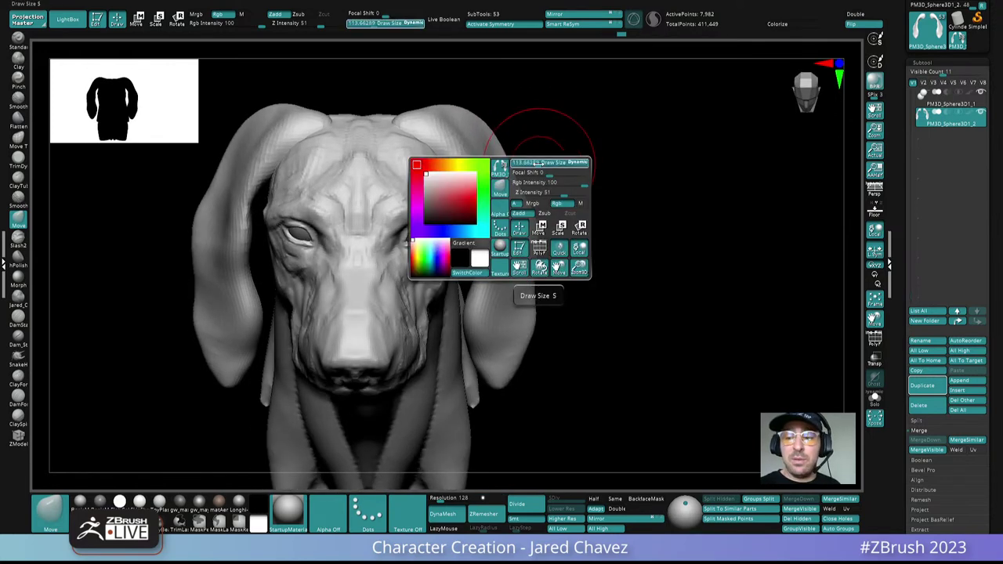
left_click_drag(538, 163, 546, 163)
right_click_drag(510, 126, 508, 158)
mouse_move(502, 131)
left_mouse_down()
mouse_move(498, 139)
mouse_move(491, 126)
left_mouse_up()
mouse_move(497, 134)
right_mouse_down()
mouse_move(488, 150)
mouse_move(474, 149)
mouse_move(555, 120)
mouse_move(541, 152)
mouse_move(536, 228)
mouse_move(474, 188)
mouse_move(459, 161)
mouse_move(454, 197)
mouse_move(507, 235)
right_mouse_up()
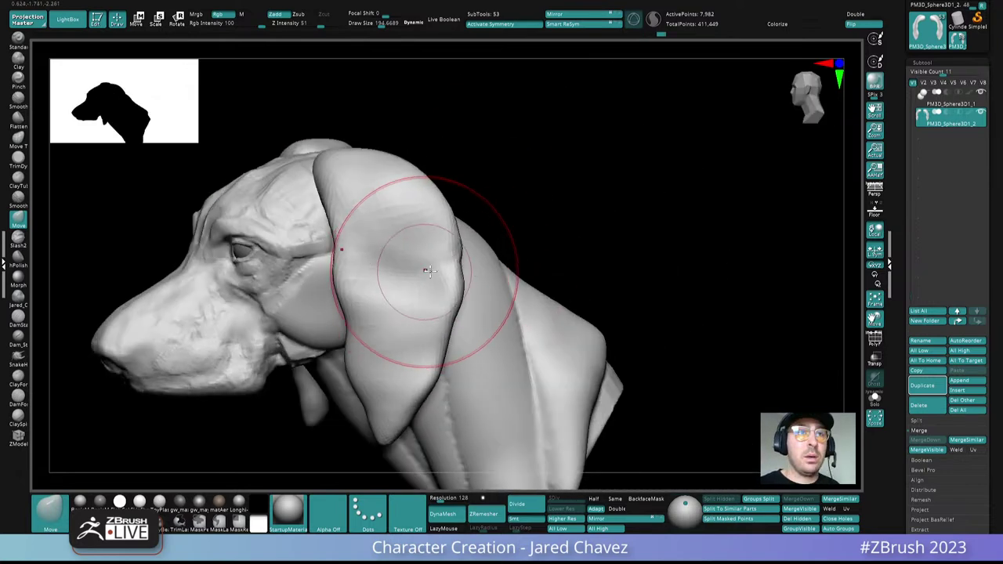
mouse_move(430, 270)
right_mouse_down()
mouse_move(447, 253)
mouse_move(415, 279)
mouse_move(417, 250)
mouse_move(406, 249)
right_mouse_up()
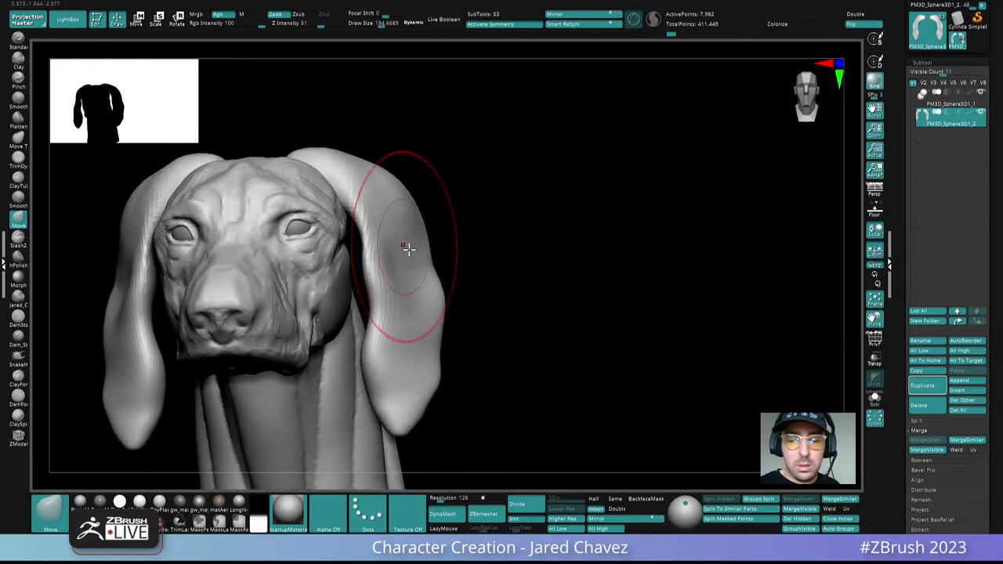
mouse_move(423, 380)
left_mouse_down()
mouse_move(404, 386)
mouse_move(427, 392)
left_mouse_up()
mouse_move(384, 319)
left_mouse_down()
mouse_move(368, 308)
mouse_move(364, 276)
left_mouse_up()
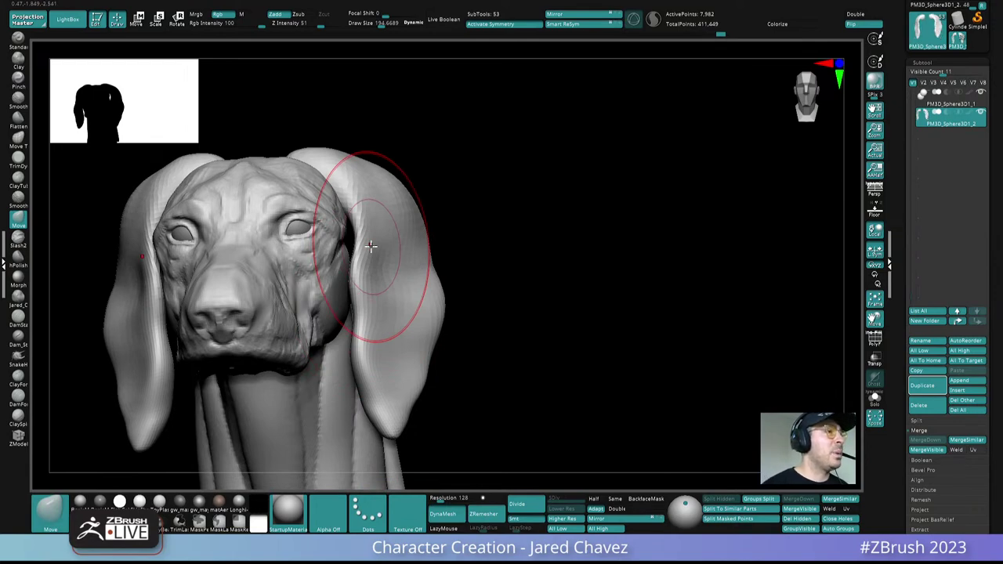
mouse_move(371, 246)
right_mouse_down()
mouse_move(410, 331)
mouse_move(340, 268)
mouse_move(486, 233)
mouse_move(434, 214)
mouse_move(425, 224)
mouse_move(456, 250)
mouse_move(461, 153)
mouse_move(501, 212)
mouse_move(421, 228)
mouse_move(382, 218)
right_mouse_up()
Step: Fine-tune the inner and outer edges of the ears in front view with the Move brush at a draw size of about 114
key("space")
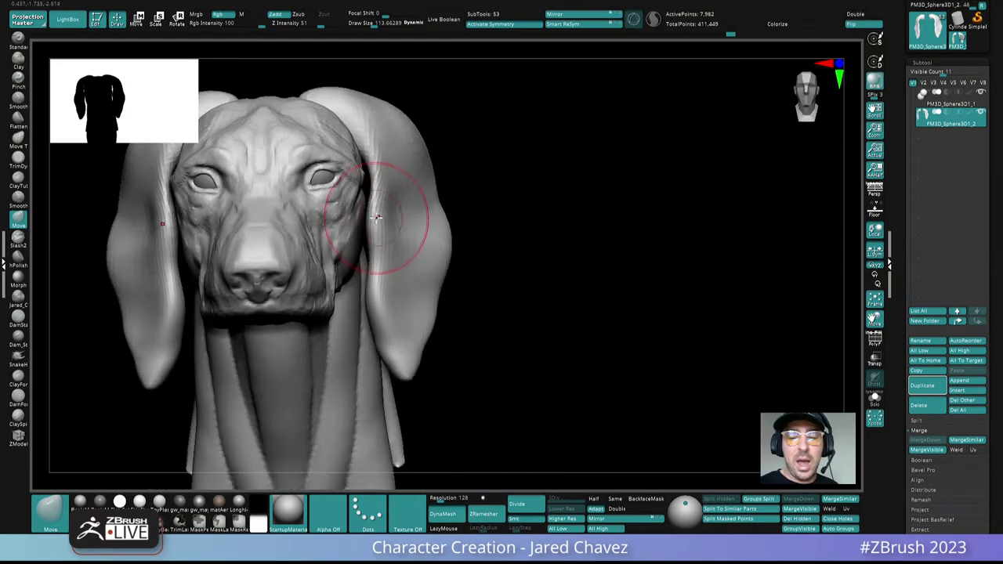
left_click_drag(377, 217, 371, 217)
left_click_drag(373, 177, 369, 171)
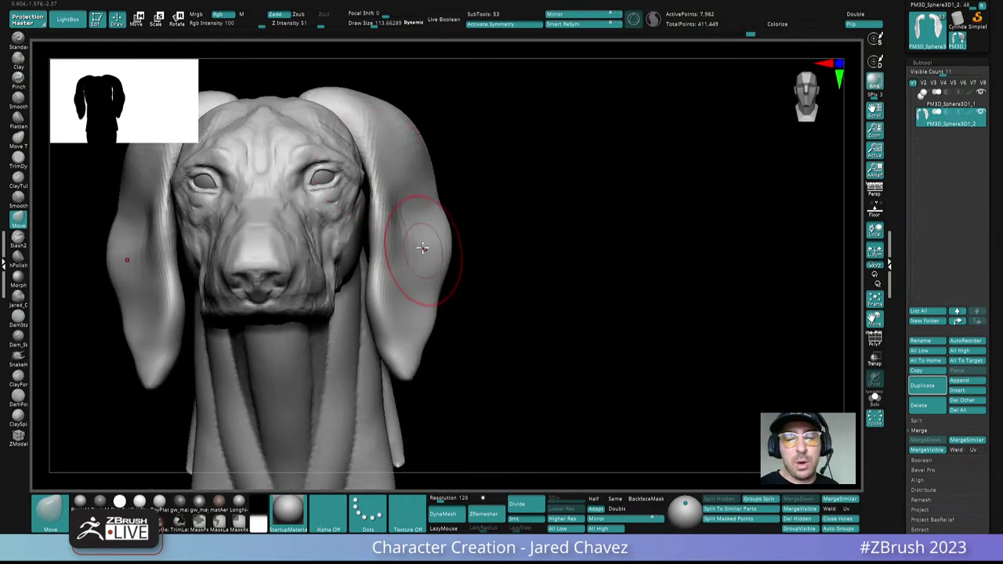
right_click_drag(422, 248, 405, 213)
left_click_drag(413, 213, 416, 216)
Step: Reshape the outer contour of the ears from front and back with the Move brush at a draw size of about 163, and smooth the flaps
mouse_move(417, 227)
right_mouse_down("ctrl")
mouse_move(430, 206)
mouse_move(424, 296)
mouse_move(434, 314)
mouse_move(443, 302)
right_mouse_up("ctrl")
key("space")
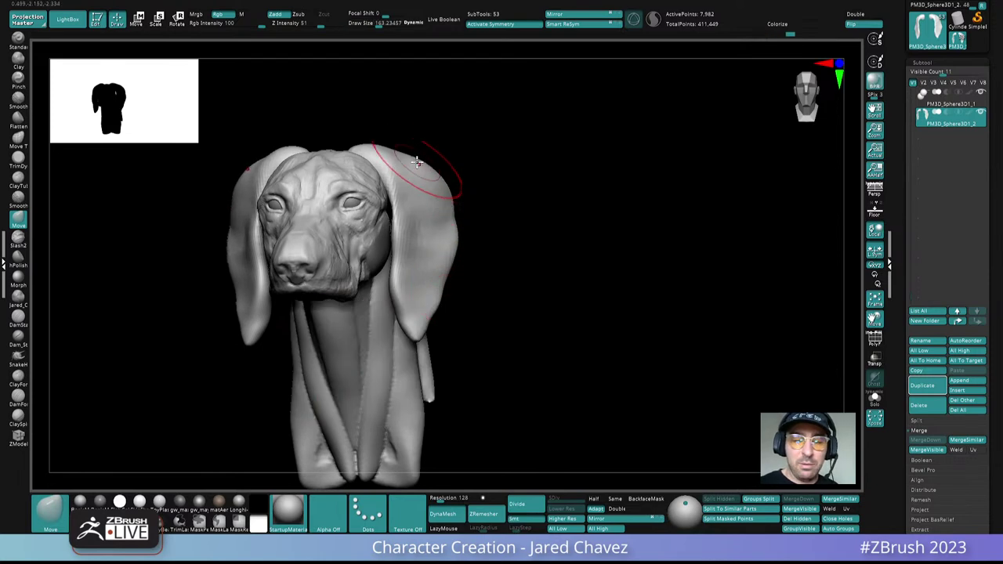
right_click_drag(417, 161, 439, 171)
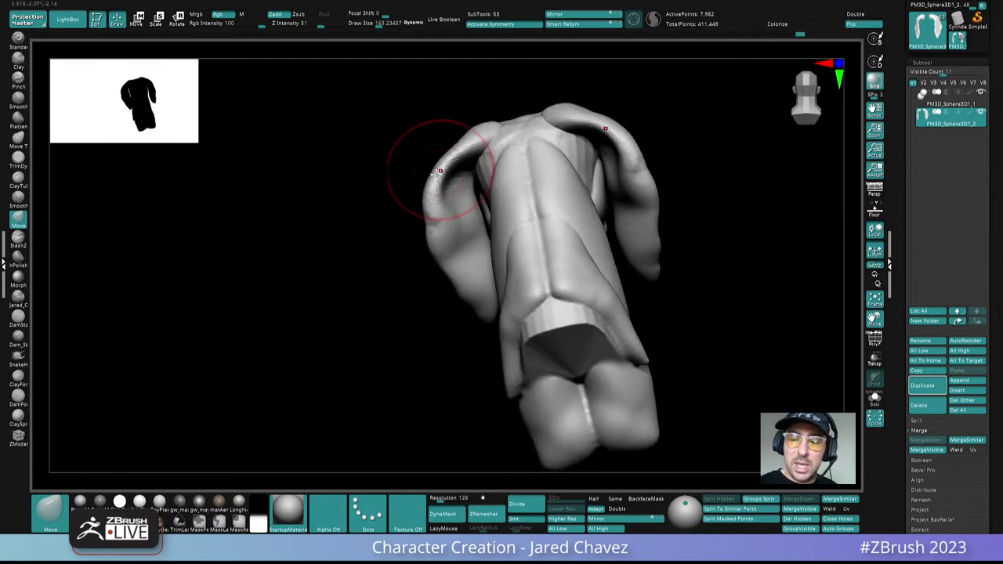
left_click_drag(430, 207, 439, 215)
left_click_drag(439, 260, 449, 263)
right_click_drag(462, 286, 533, 257)
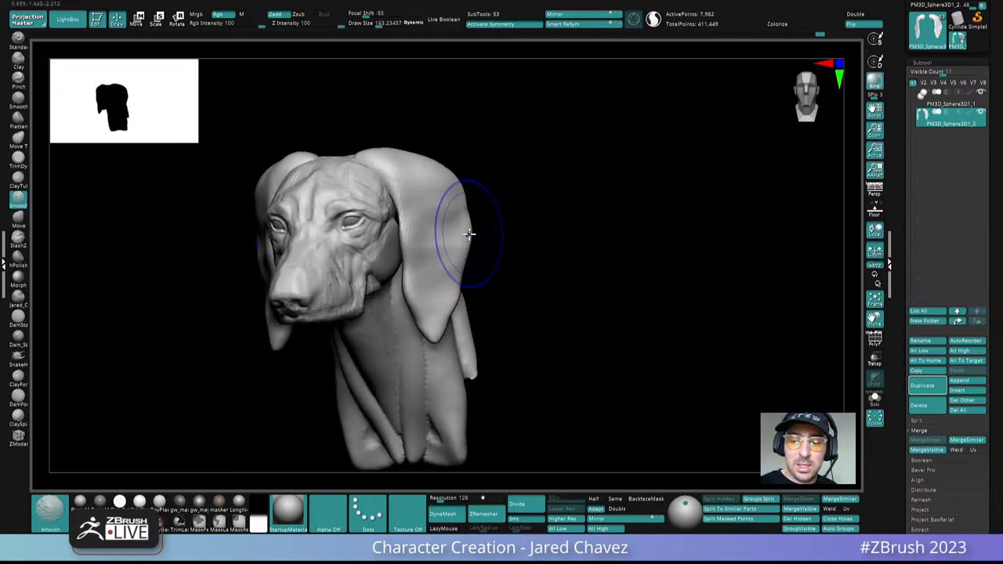
left_click_drag(417, 270, 418, 293, "shift")
right_click_drag(419, 295, 435, 259, "ctrl")
mouse_move(435, 258)
right_mouse_down()
mouse_move(493, 259)
mouse_move(523, 232)
right_mouse_up()
mouse_move(523, 232)
right_mouse_down()
mouse_move(553, 258)
mouse_move(539, 259)
right_mouse_up()
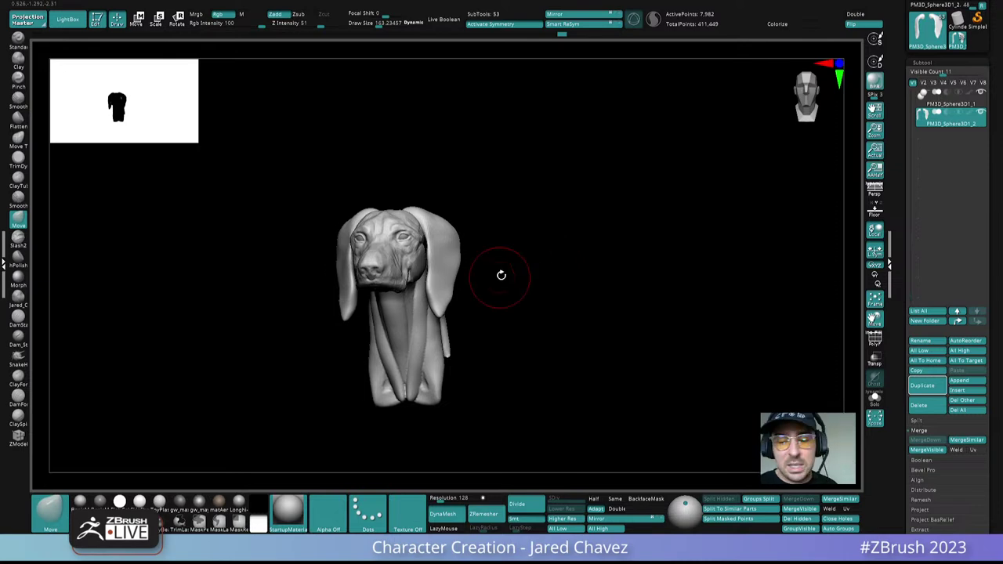
Step: Pull the ear tips and inner edges closer to the head and adjust the upper outer fold with the Move brush
mouse_move(502, 275)
right_mouse_down()
mouse_move(510, 261)
mouse_move(443, 246)
mouse_move(473, 298)
mouse_move(468, 344)
mouse_move(454, 360)
right_mouse_up()
left_click_drag(435, 364, 383, 369)
mouse_move(396, 356)
right_mouse_down()
mouse_move(439, 344)
mouse_move(437, 362)
right_mouse_up()
left_click_drag(391, 281, 384, 283)
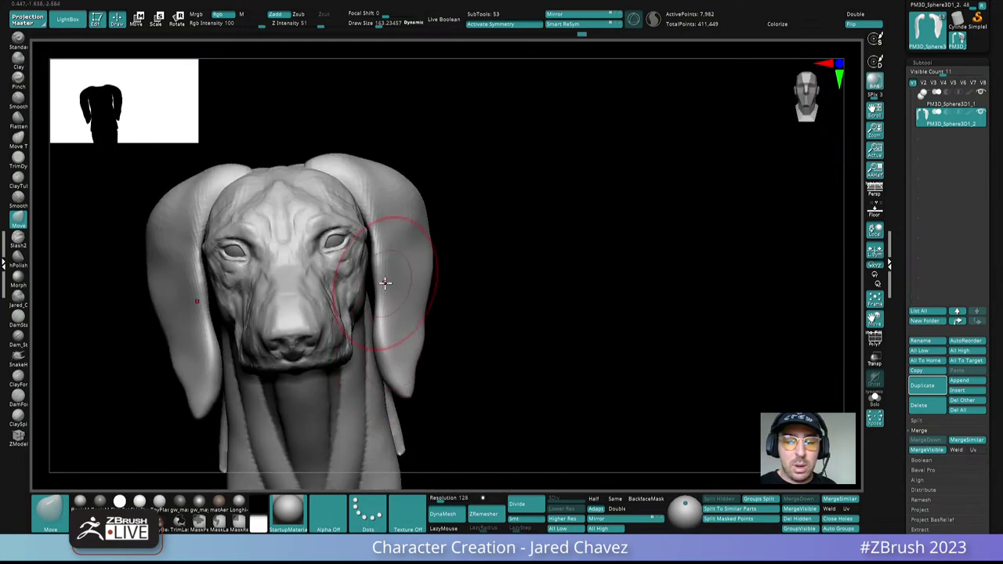
mouse_move(413, 213)
right_mouse_down()
mouse_move(416, 204)
mouse_move(441, 217)
mouse_move(449, 192)
right_mouse_up()
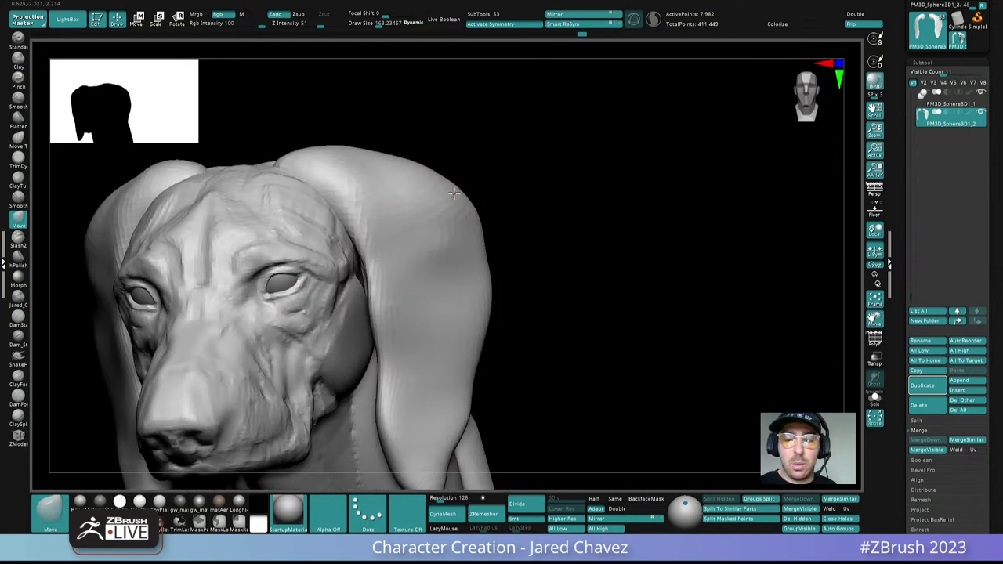
left_click_drag(449, 193, 443, 185)
right_click_drag(436, 184, 449, 277)
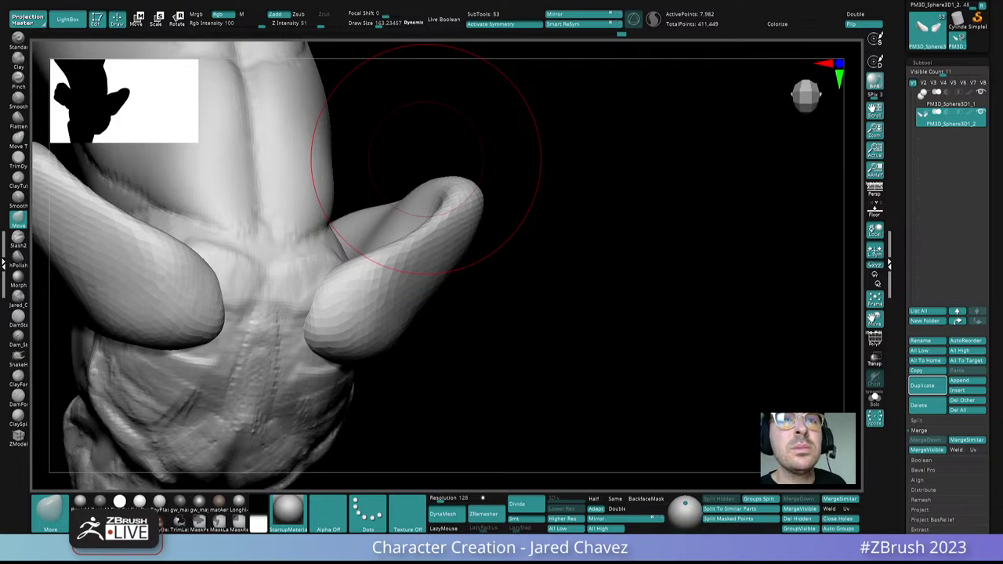
Step: Shape the ears' top fold and rear edge from above and behind with the Move brush at a draw size of about 163
mouse_move(426, 161)
left_mouse_down()
mouse_move(504, 195)
mouse_move(444, 188)
mouse_move(488, 279)
mouse_move(542, 247)
mouse_move(486, 191)
mouse_move(447, 221)
mouse_move(440, 214)
left_mouse_up()
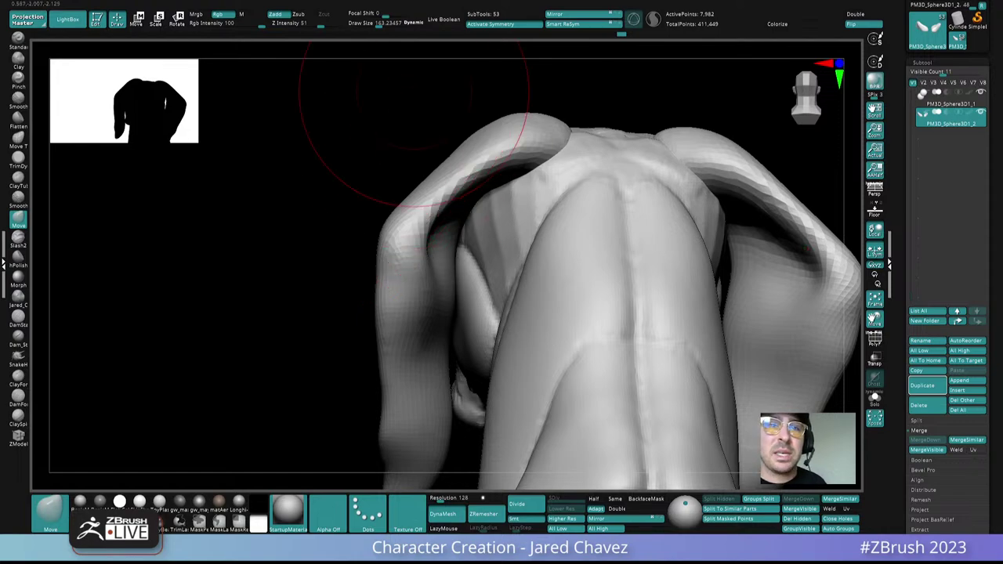
mouse_move(414, 93)
left_mouse_down()
mouse_move(537, 143)
mouse_move(540, 117)
left_mouse_up()
left_click_drag(535, 147, 541, 168)
left_click_drag(533, 106, 477, 126)
left_click_drag(552, 167, 479, 238)
mouse_move(480, 238)
right_mouse_down()
mouse_move(474, 222)
mouse_move(455, 236)
right_mouse_up()
Step: Refine the rear hollow and upper edge of the ears with the Move brush at a draw size of about 104
key("space")
left_click_drag(454, 235, 449, 235)
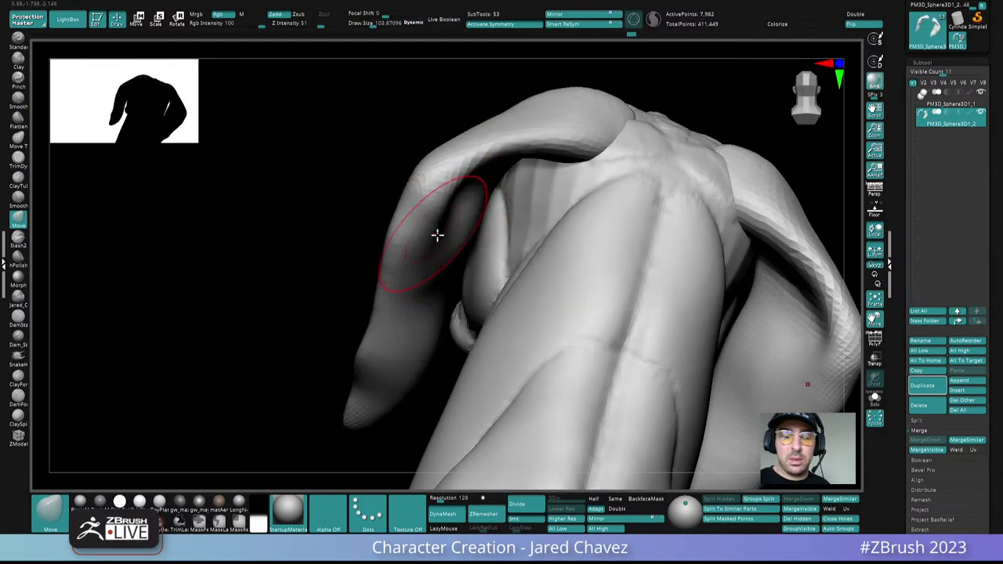
key("f")
left_click_drag(447, 152, 517, 246)
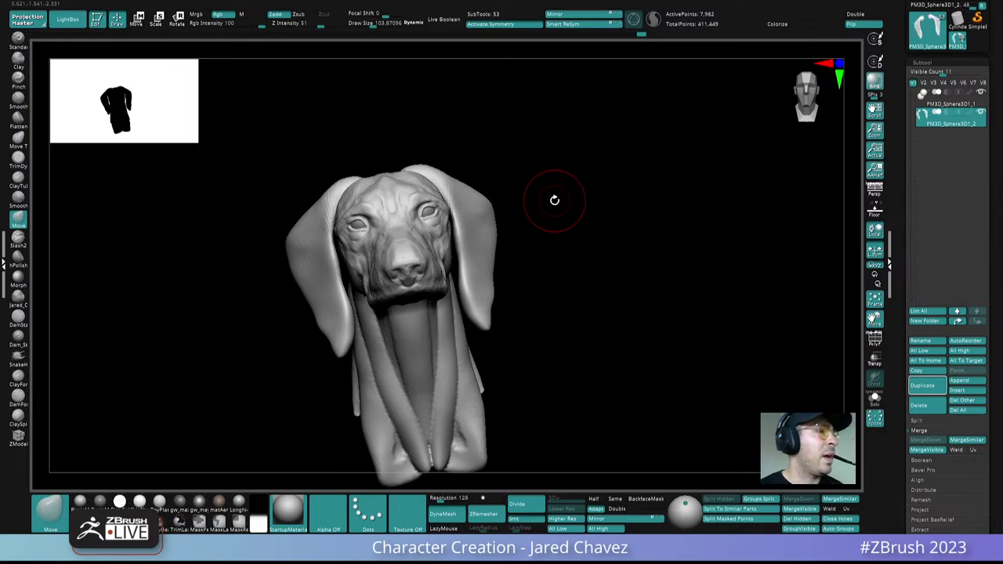
left_click_drag(554, 200, 457, 219)
right_click_drag(413, 143, 463, 195, "ctrl")
Step: Check the skull mesh against the ears, and pull the ear bases inward over the skull with the Move brush
left_click(450, 91, "alt")
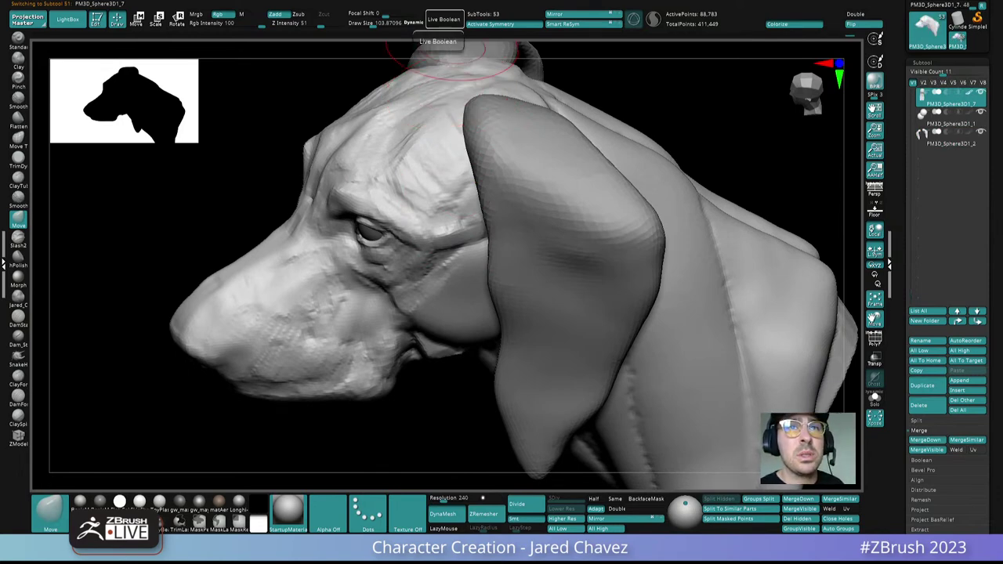
mouse_move(486, 71)
right_mouse_down()
mouse_move(541, 107)
mouse_move(515, 168)
right_mouse_up()
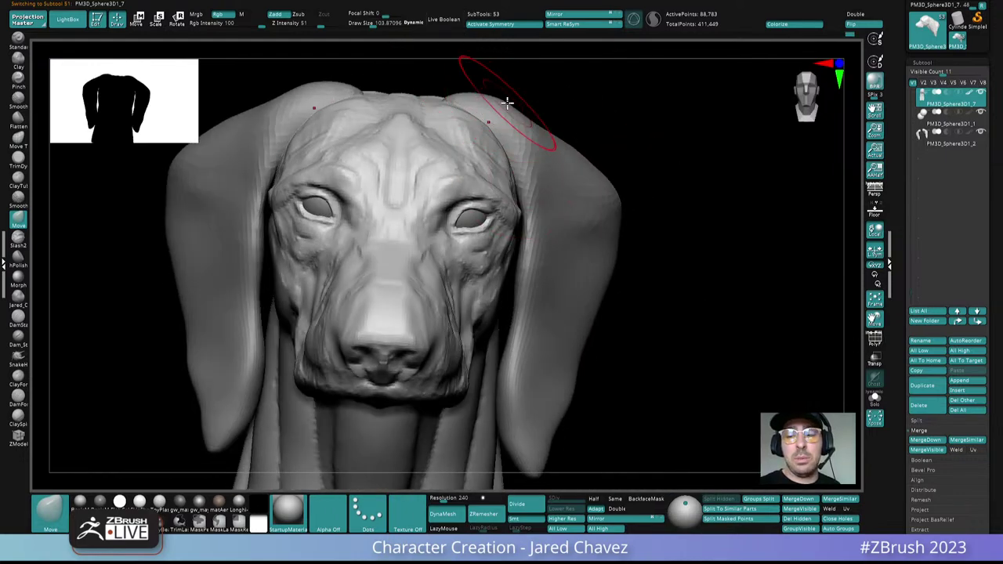
left_click(520, 129, "alt")
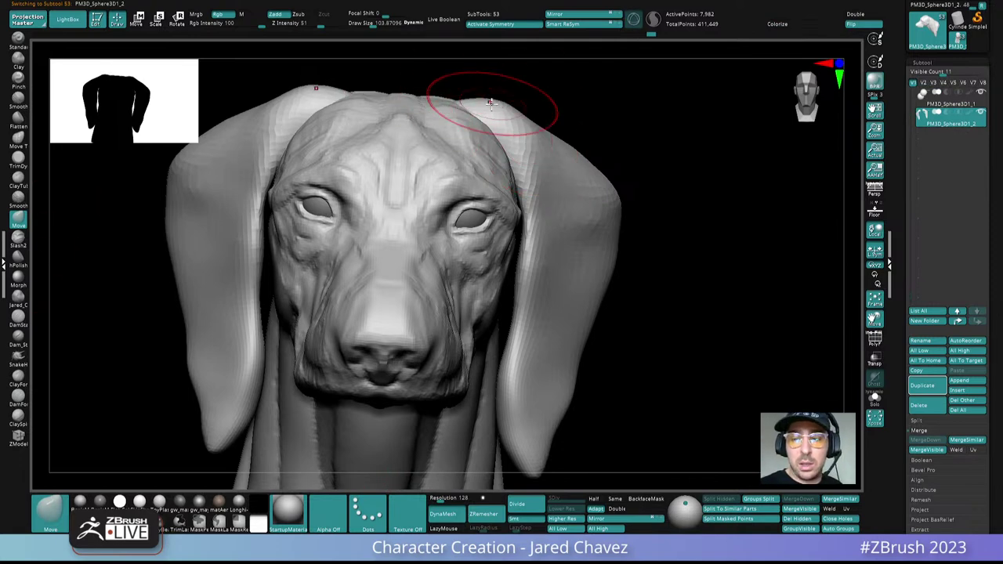
mouse_move(490, 104)
left_mouse_down()
mouse_move(495, 91)
mouse_move(461, 102)
left_mouse_up()
Step: Adjust the outer corner and top slope of the ears from the side and front with the Move brush
mouse_move(585, 154)
right_mouse_down("alt")
mouse_move(573, 136)
mouse_move(567, 76)
right_mouse_up("alt")
right_click_drag(639, 117, 497, 213)
mouse_move(601, 156)
right_mouse_down("alt")
mouse_move(509, 173)
mouse_move(477, 208)
mouse_move(514, 253)
right_mouse_up("alt")
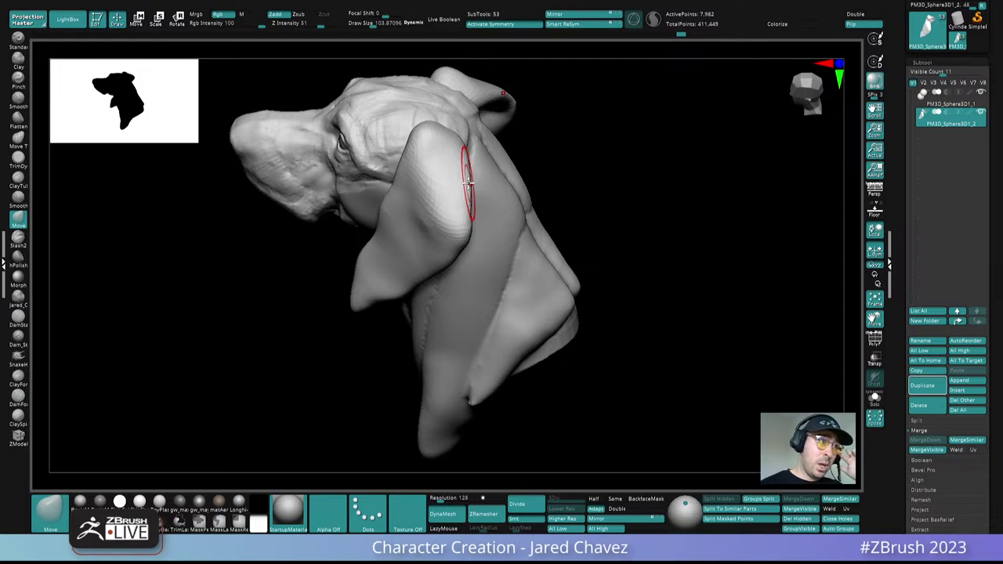
mouse_move(467, 181)
right_mouse_down()
mouse_move(462, 169)
mouse_move(497, 174)
mouse_move(477, 221)
mouse_move(427, 184)
mouse_move(441, 191)
mouse_move(433, 196)
mouse_move(462, 188)
mouse_move(470, 173)
mouse_move(461, 191)
mouse_move(478, 198)
mouse_move(472, 164)
right_mouse_up()
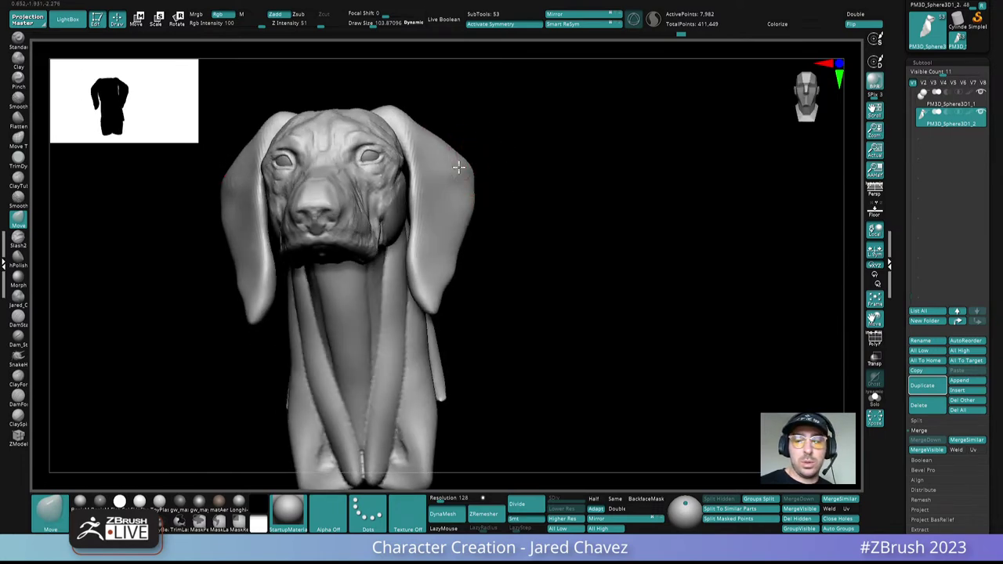
left_click_drag(458, 163, 441, 144)
right_click_drag(488, 228, 493, 219, "ctrl")
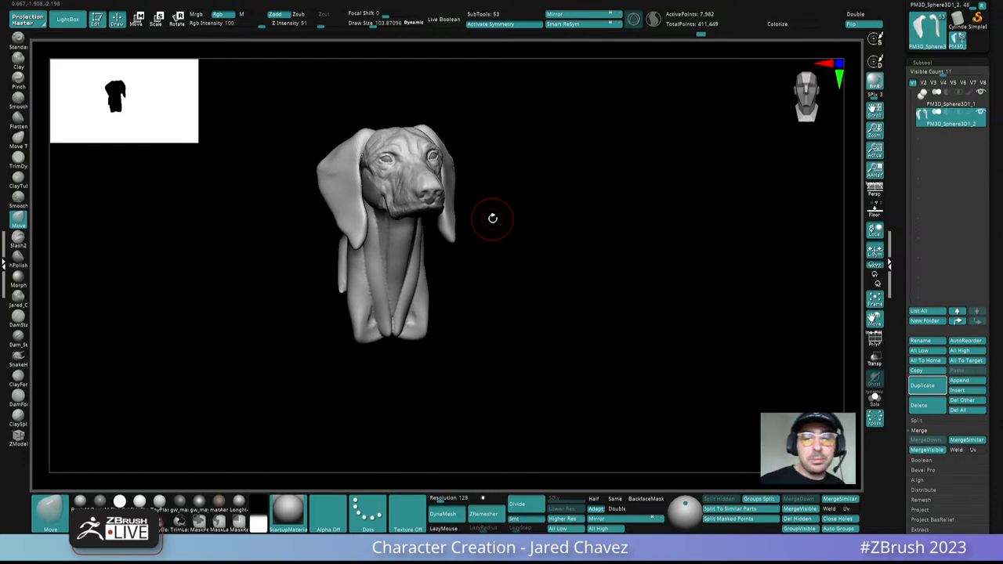
Step: Build up the forehead, crown and temple of the head mesh with the ClayForms brush at a draw size of about 51
right_click_drag(493, 218, 434, 201)
mouse_move(384, 215)
right_mouse_down()
mouse_move(405, 220)
mouse_move(405, 240)
mouse_move(398, 201)
mouse_move(409, 239)
mouse_move(390, 188)
mouse_move(403, 269)
mouse_move(394, 246)
mouse_move(392, 262)
mouse_move(376, 253)
mouse_move(382, 217)
mouse_move(381, 228)
right_mouse_up()
left_click(376, 216, "alt")
key("space")
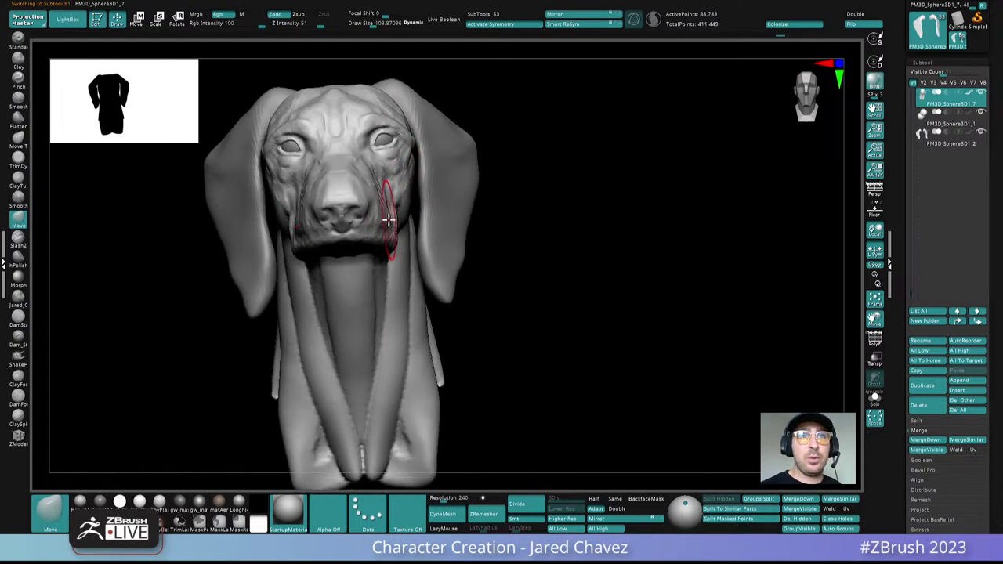
mouse_move(459, 212)
right_mouse_down()
mouse_move(392, 123)
mouse_move(362, 144)
mouse_move(365, 225)
mouse_move(347, 112)
mouse_move(350, 160)
mouse_move(312, 208)
right_mouse_up()
key("space")
left_click_drag(312, 207, 304, 210)
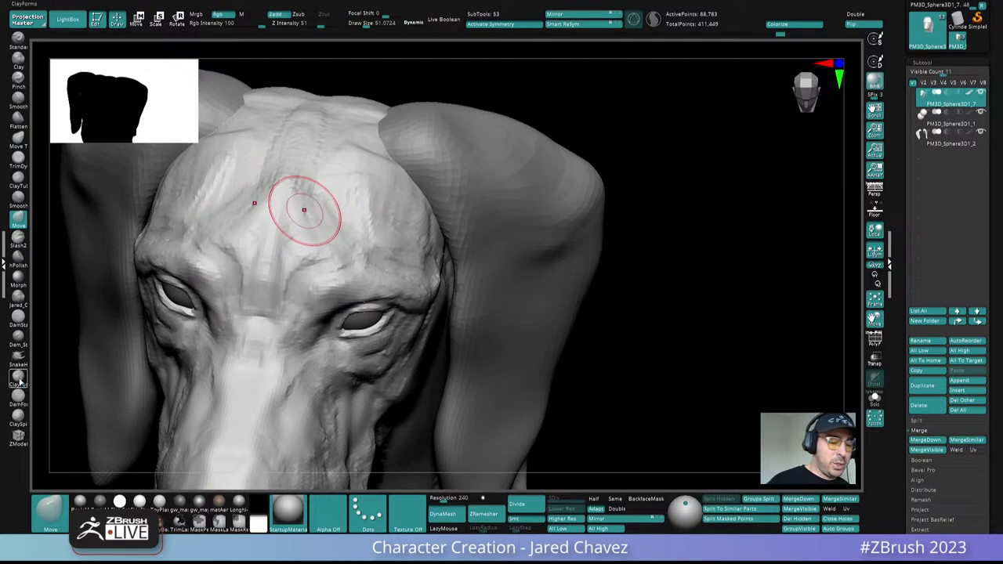
left_click(17, 376)
right_click_drag(291, 146, 307, 178)
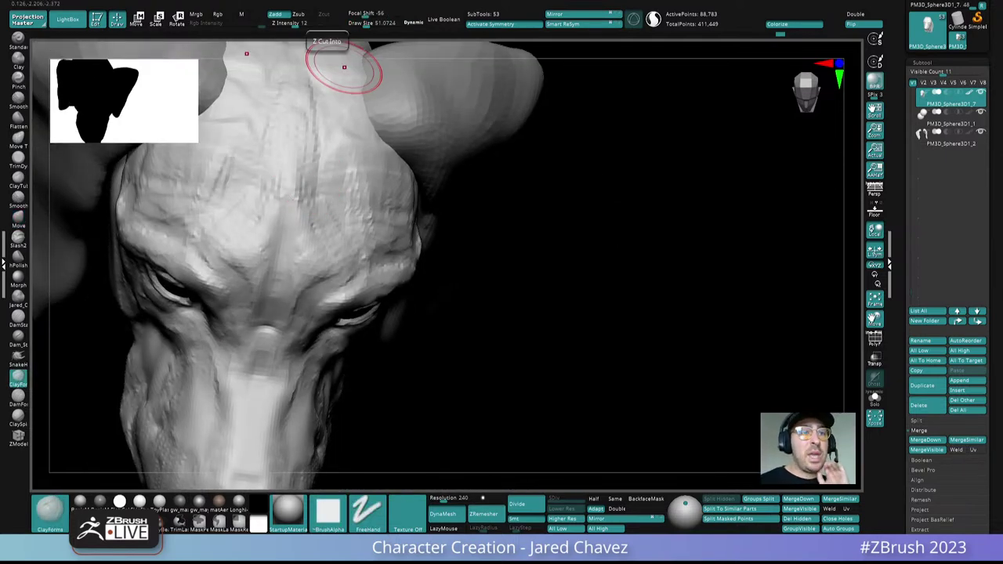
mouse_move(344, 67)
right_mouse_down()
mouse_move(336, 242)
mouse_move(320, 237)
right_mouse_up()
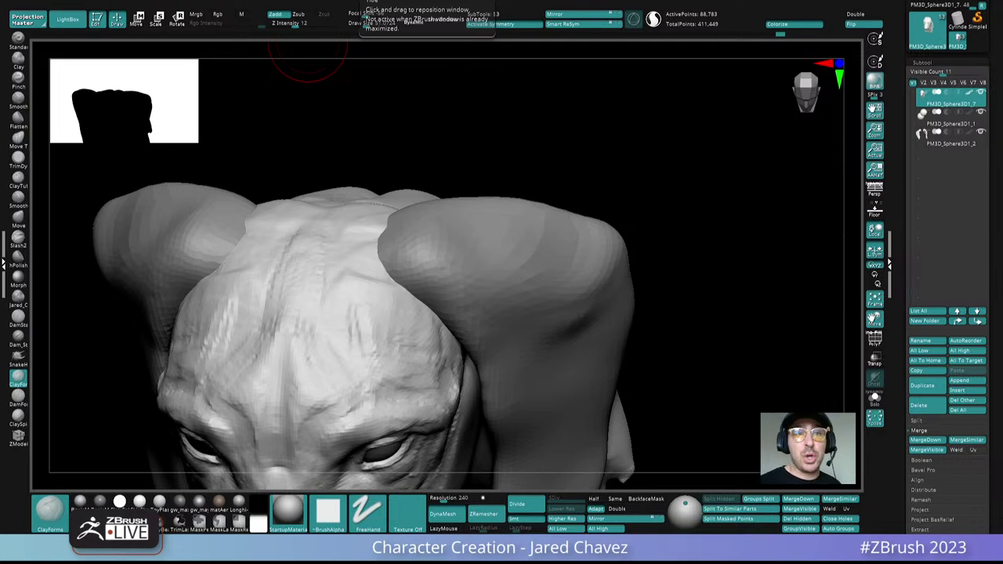
right_click_drag(308, 45, 414, 108)
right_click_drag(424, 237, 383, 226)
mouse_move(383, 223)
left_mouse_down()
mouse_move(369, 308)
mouse_move(365, 230)
left_mouse_up()
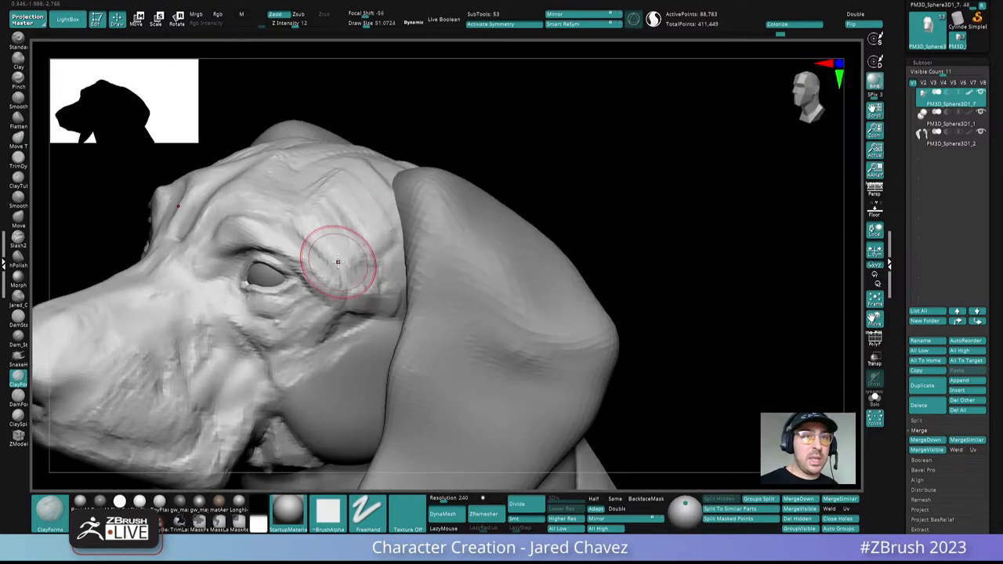
Step: Refine the brow and forehead wrinkles with the ClayForms brush at a draw size of about 30
right_click_drag(353, 240, 358, 244)
key("space")
left_click_drag(358, 243, 349, 243)
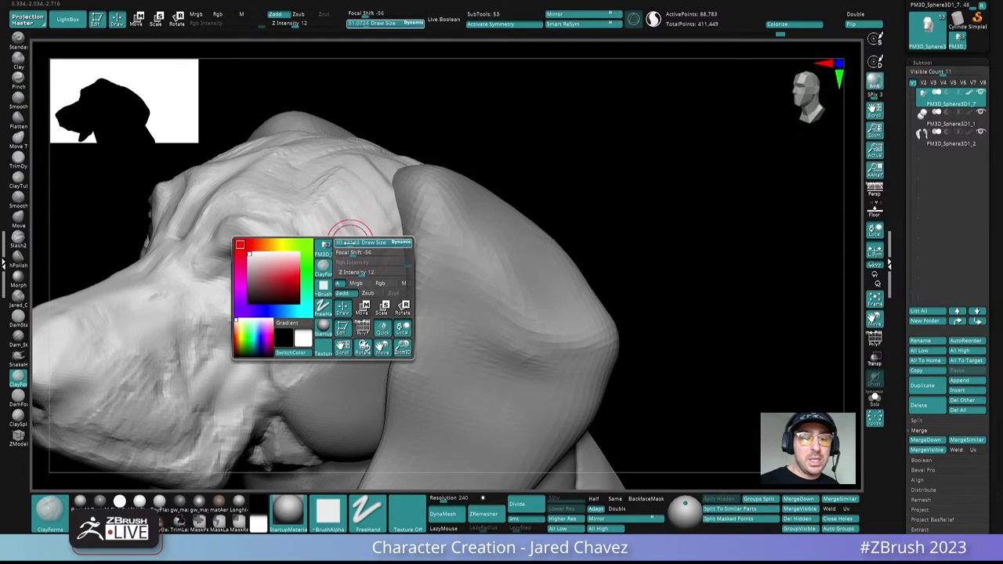
left_click(19, 379)
mouse_move(293, 223)
right_mouse_down()
mouse_move(323, 252)
mouse_move(292, 282)
mouse_move(276, 260)
mouse_move(287, 271)
right_mouse_up()
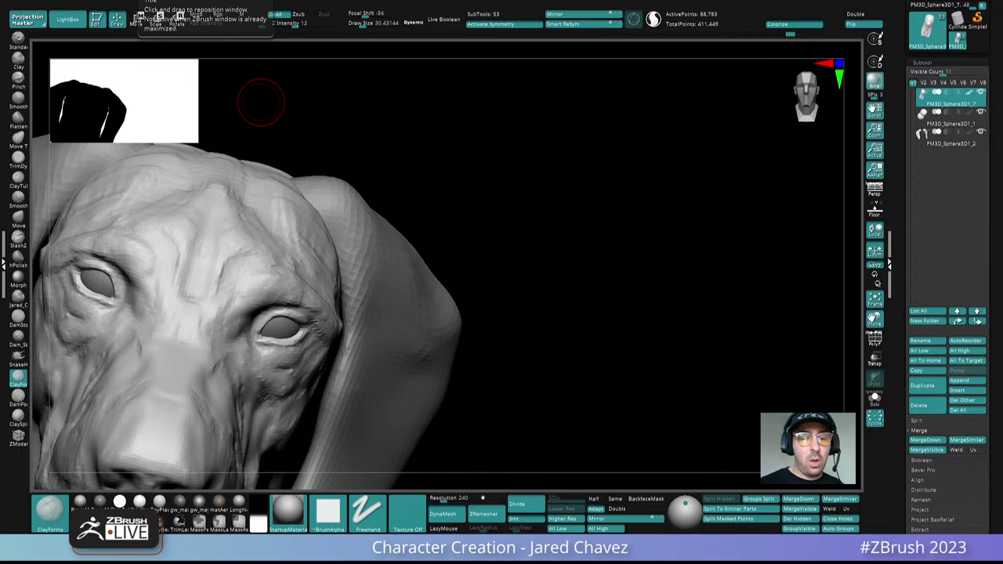
left_click_drag(261, 102, 392, 313)
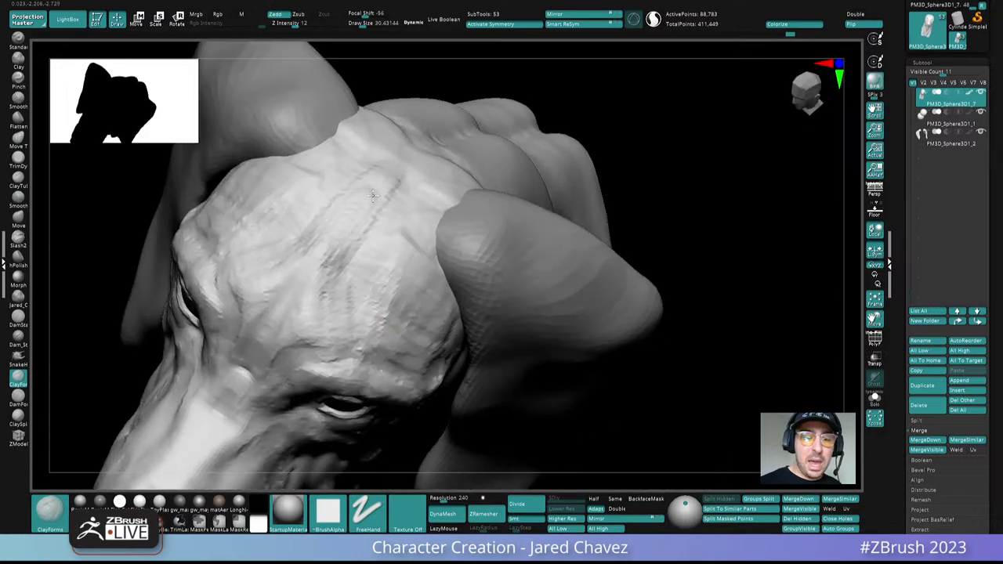
Step: Sculpt fine ridges and folds from the middle of the crown down to the brow with the ClayForms brush
left_click_drag(373, 196, 327, 268)
right_click_drag(300, 277, 336, 234)
left_click_drag(332, 293, 336, 265)
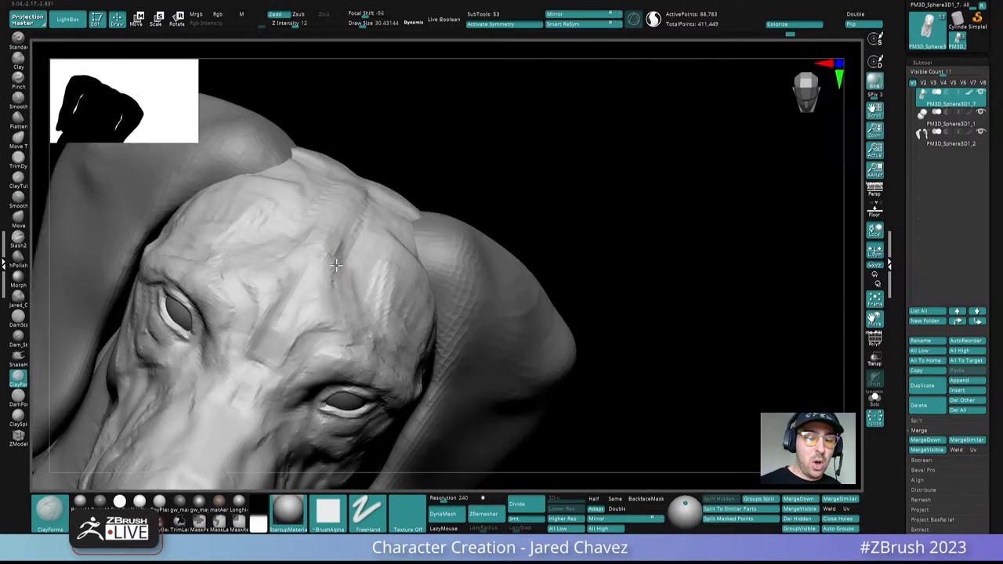
left_click_drag(353, 223, 336, 265)
mouse_move(335, 270)
right_mouse_down()
mouse_move(332, 228)
mouse_move(315, 313)
right_mouse_up()
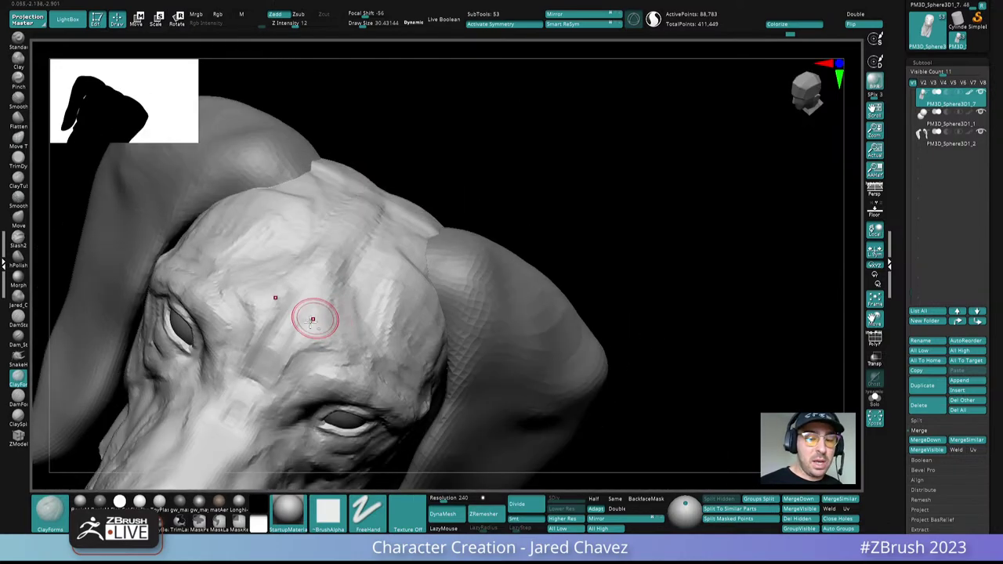
mouse_move(313, 320)
left_mouse_down()
mouse_move(336, 331)
mouse_move(354, 235)
mouse_move(354, 265)
mouse_move(368, 224)
mouse_move(420, 262)
mouse_move(389, 265)
left_mouse_up()
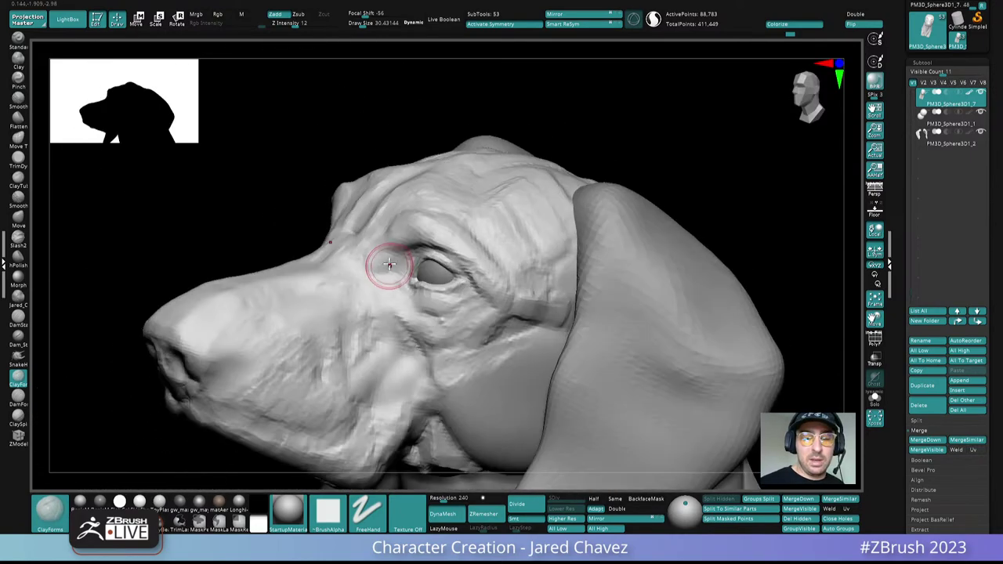
Step: Add form between the inner eye corner and the upper muzzle with the ClayForms brush
right_click_drag(361, 263, 390, 252)
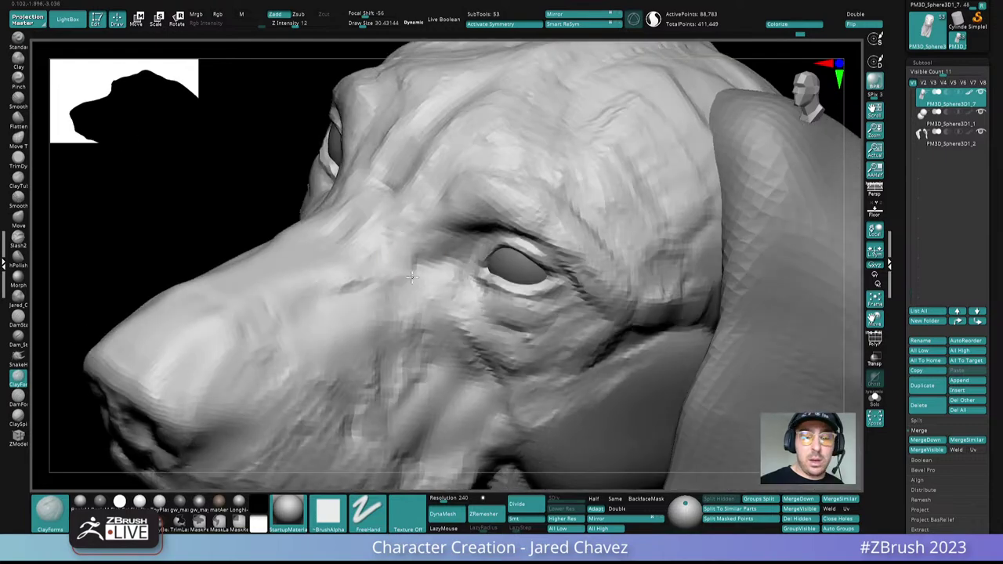
left_click_drag(379, 264, 411, 233)
right_click_drag(410, 233, 433, 321, "ctrl")
Step: Adjust the profile of the muzzle bridge and nose in side view with the Move brush at a draw size of about 54
right_click(433, 321)
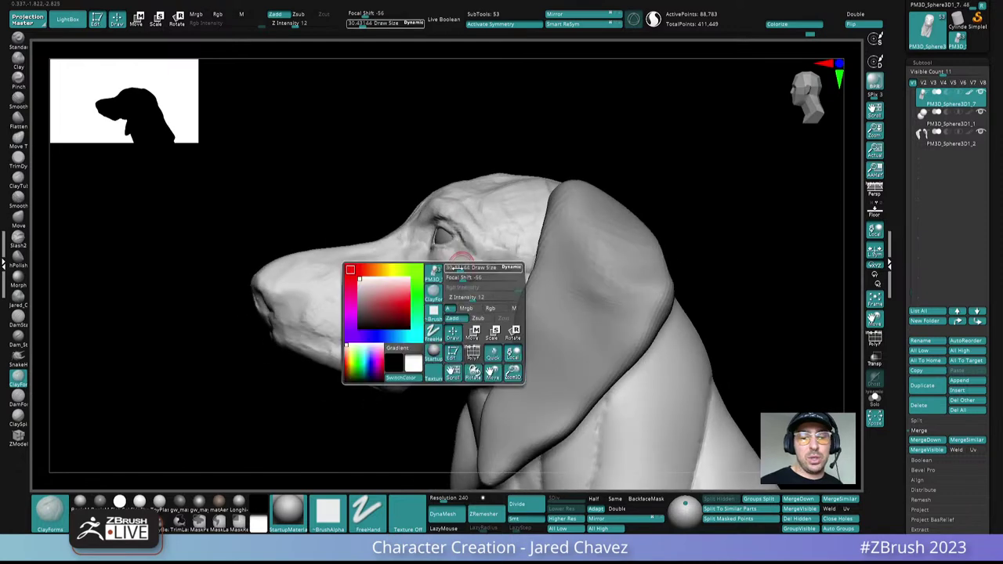
key("ctrl")
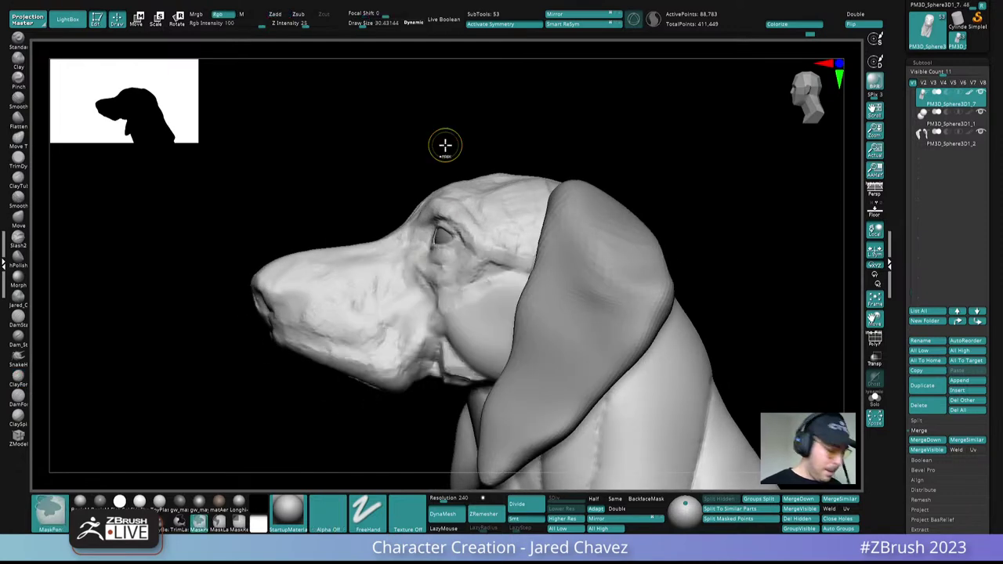
key("b")
key("m")
key("v")
scroll(283, 260, "up", 5)
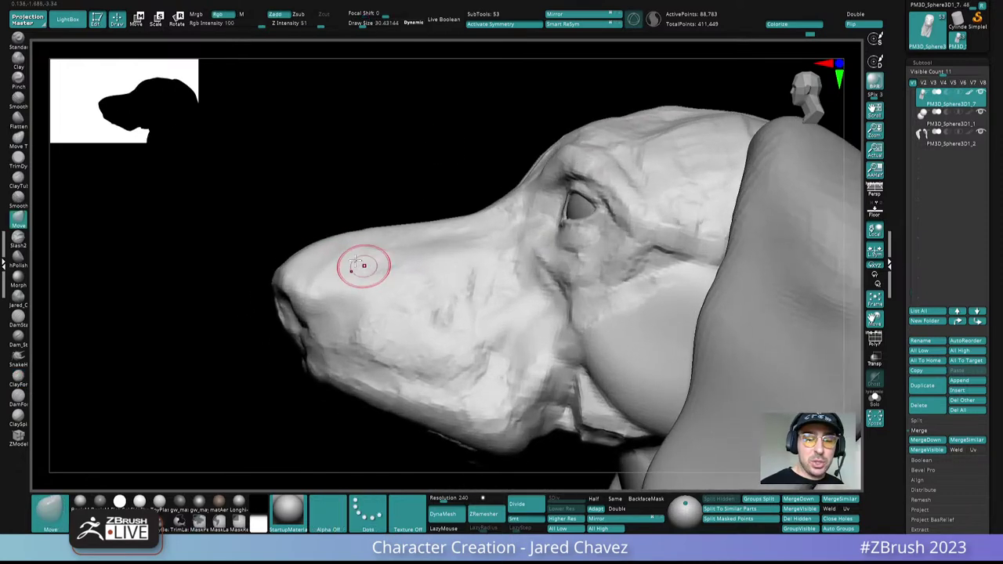
right_click(333, 235)
left_click(338, 254)
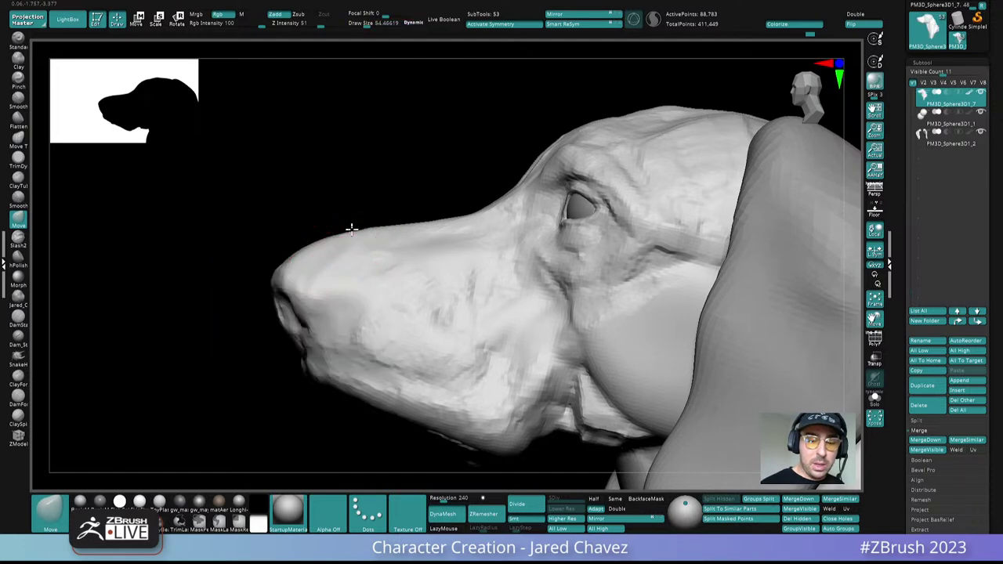
right_click_drag(304, 256, 329, 213, "alt")
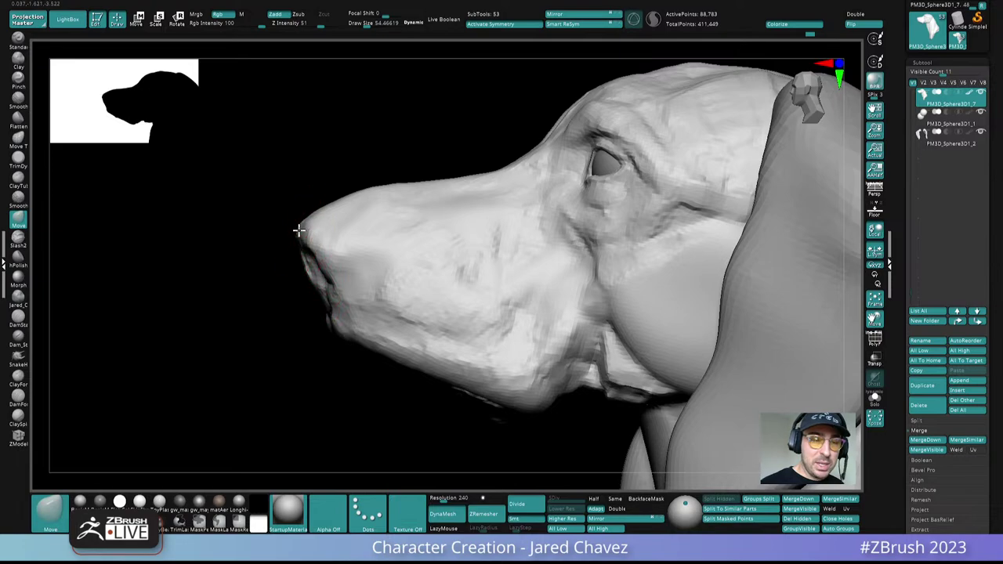
Step: Carve the crease around the nostril wing with the DamForms brush at a reduced draw size
mouse_move(298, 227)
right_mouse_down()
mouse_move(337, 251)
mouse_move(311, 298)
mouse_move(347, 289)
mouse_move(357, 253)
mouse_move(381, 286)
mouse_move(403, 162)
mouse_move(420, 261)
mouse_move(415, 253)
mouse_move(381, 268)
mouse_move(369, 252)
right_mouse_up()
left_click(19, 397)
key("space")
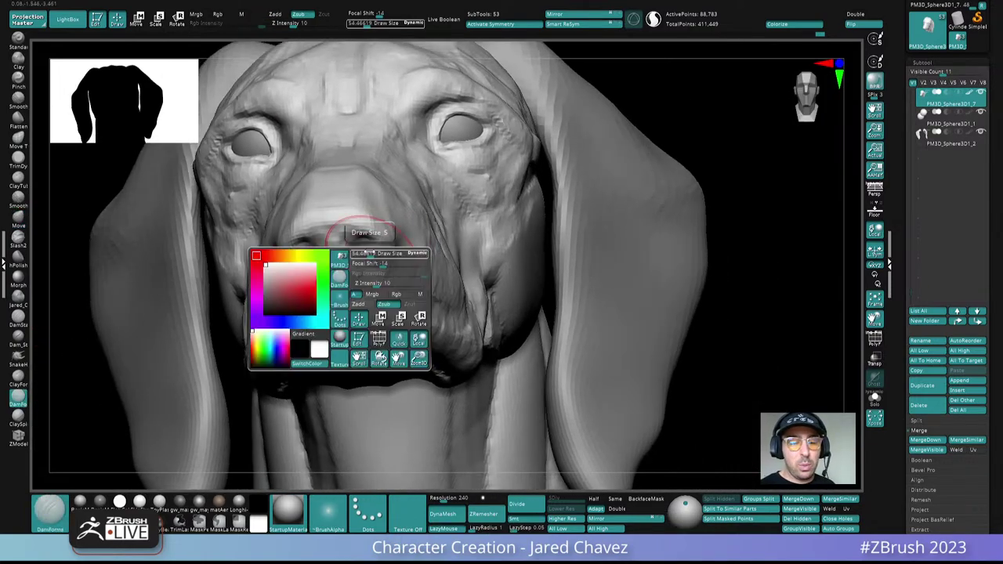
left_click_drag(369, 253, 364, 252)
right_click_drag(366, 249, 381, 269)
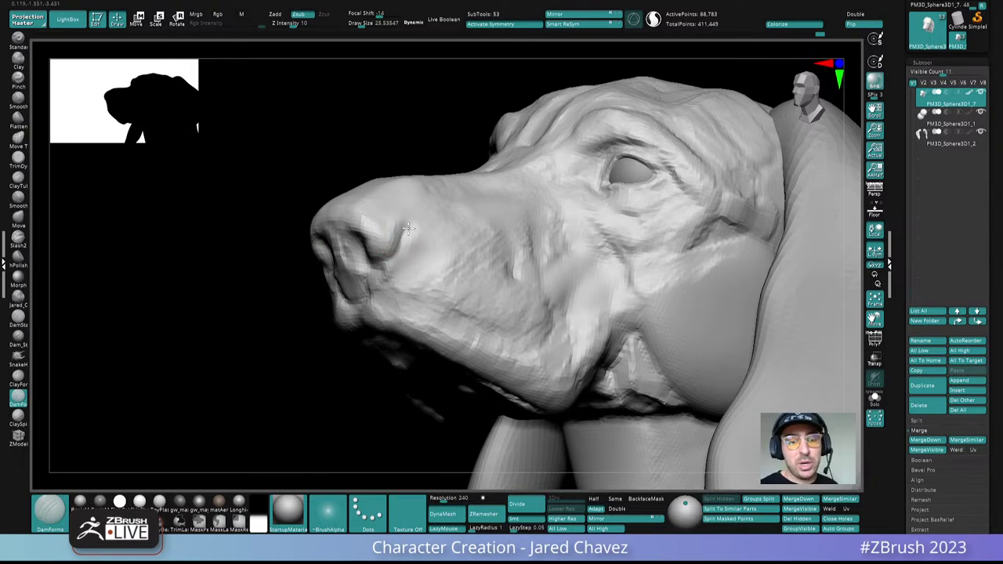
Step: Finish the crease behind the nostril wing with the DamForms brush, and switch to the ClayForms brush
left_click_drag(408, 228, 410, 217)
mouse_move(428, 280)
right_mouse_down("ctrl")
mouse_move(407, 220)
mouse_move(423, 249)
right_mouse_up("ctrl")
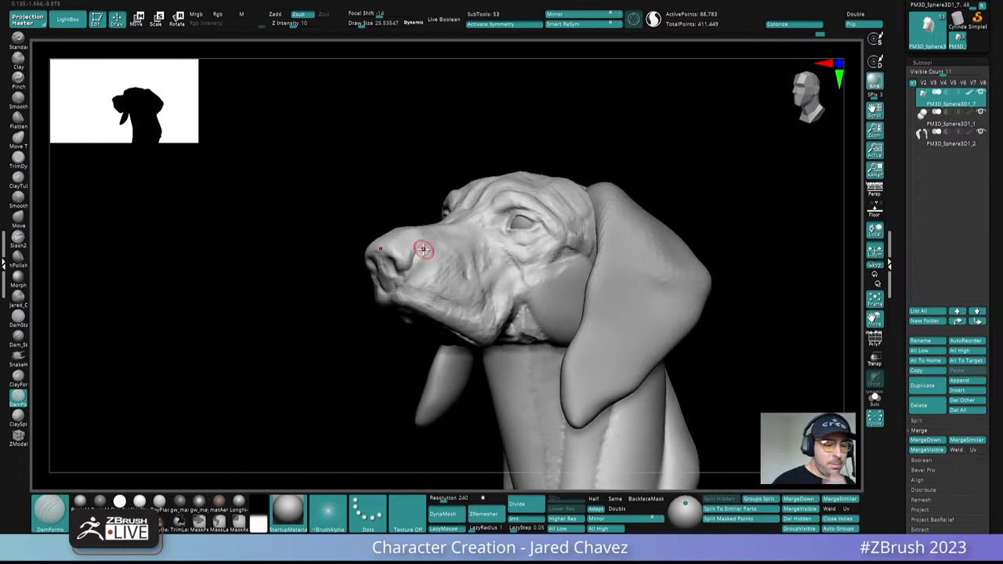
left_click(21, 378)
mouse_move(258, 321)
right_mouse_down()
mouse_move(391, 279)
mouse_move(459, 331)
mouse_move(409, 286)
mouse_move(452, 242)
mouse_move(437, 241)
mouse_move(410, 271)
right_mouse_up()
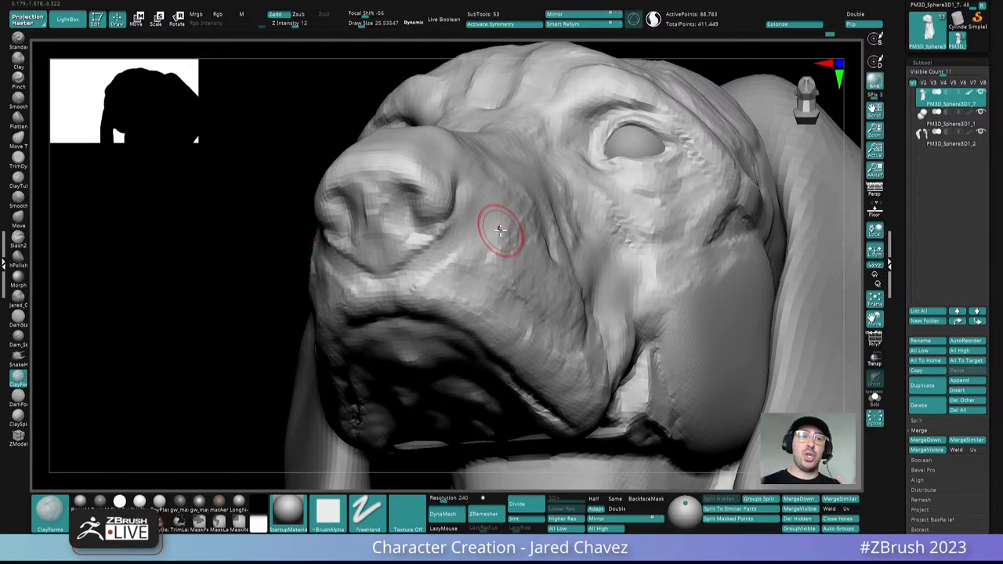
mouse_move(500, 229)
right_mouse_down()
mouse_move(604, 230)
mouse_move(597, 261)
mouse_move(566, 235)
right_mouse_up()
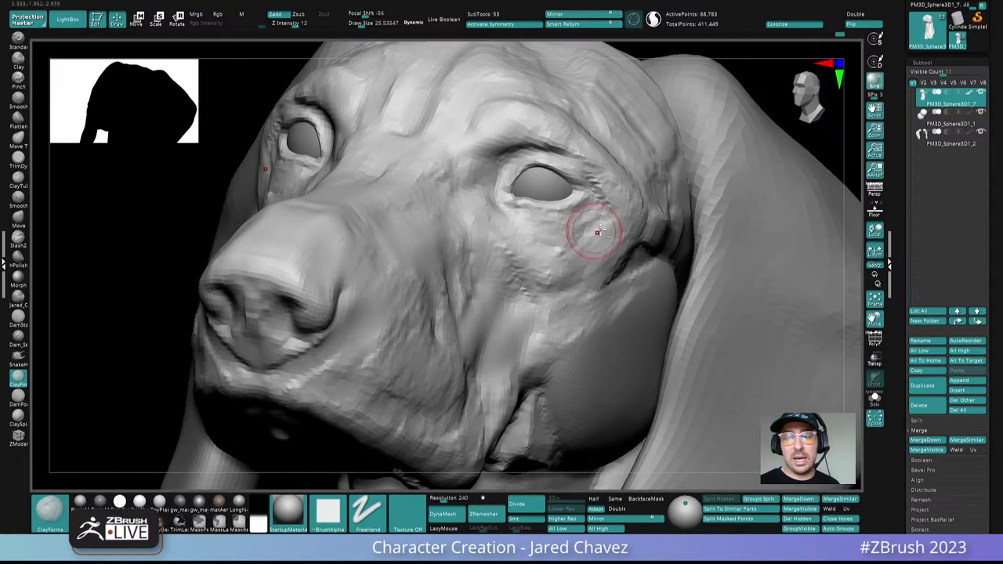
mouse_move(531, 281)
right_mouse_down()
mouse_move(543, 218)
mouse_move(586, 241)
mouse_move(562, 215)
mouse_move(498, 222)
mouse_move(508, 224)
right_mouse_up()
Step: Reshape the upper eyelid close up with the Move brush at a draw size of about 25.5
key("ctrl+1")
key("space")
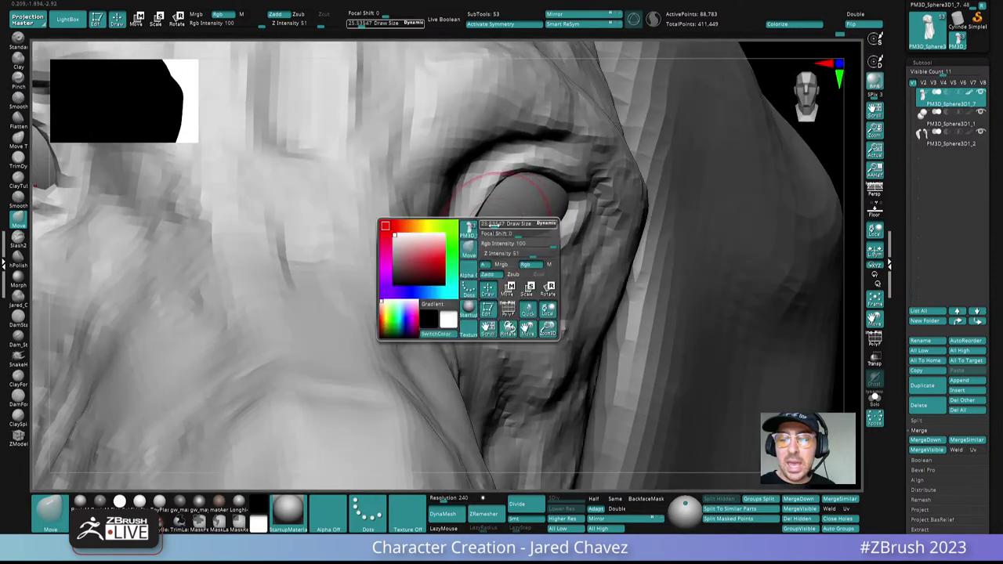
mouse_move(508, 224)
left_mouse_down()
mouse_move(498, 224)
mouse_move(501, 188)
left_mouse_up()
right_click_drag(509, 177, 520, 171)
left_click_drag(514, 172, 548, 178)
mouse_move(548, 178)
right_mouse_down()
mouse_move(612, 206)
mouse_move(593, 141)
right_mouse_up()
Step: Adjust the outer eyelid and inner eye corner with the Move brush at a draw size of about 38.6, working from several angles
mouse_move(599, 235)
right_mouse_down("ctrl")
mouse_move(591, 177)
mouse_move(632, 355)
mouse_move(614, 287)
right_mouse_up("ctrl")
key("space")
left_click_drag(609, 278, 616, 277)
right_click_drag(614, 275, 616, 220)
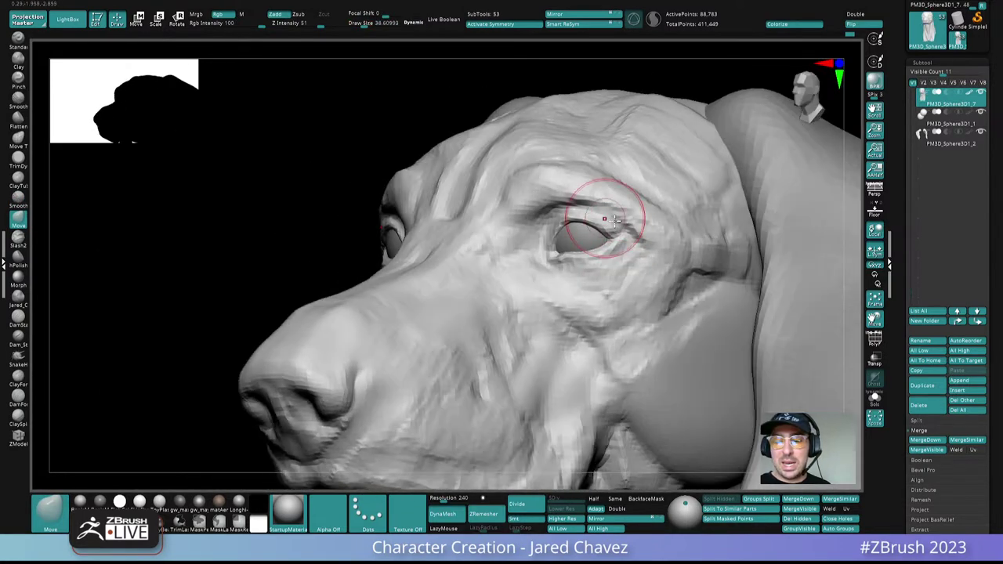
right_click_drag(596, 260, 561, 267)
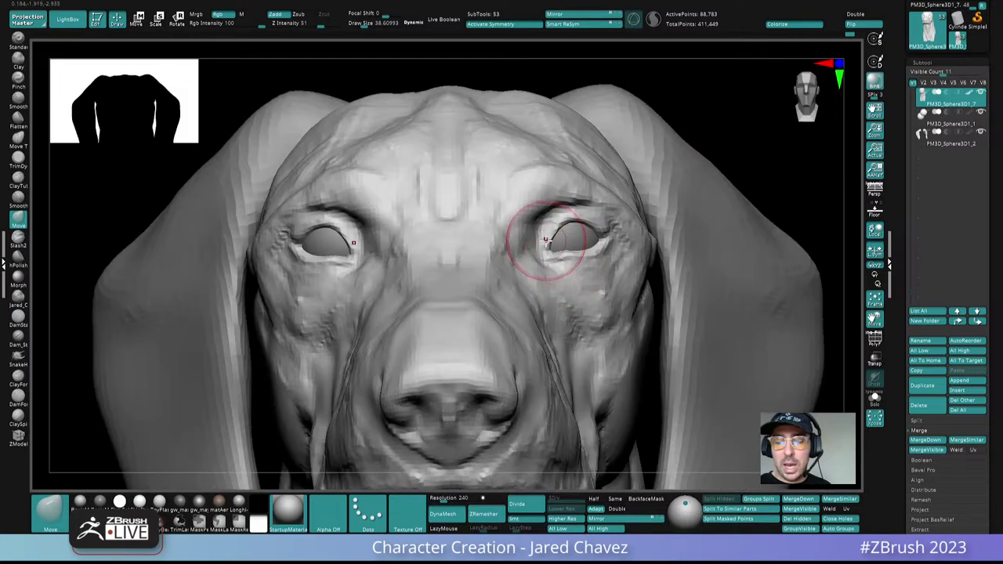
left_click_drag(546, 241, 574, 214)
mouse_move(598, 267)
right_mouse_down("ctrl")
mouse_move(653, 280)
mouse_move(592, 213)
right_mouse_up("ctrl")
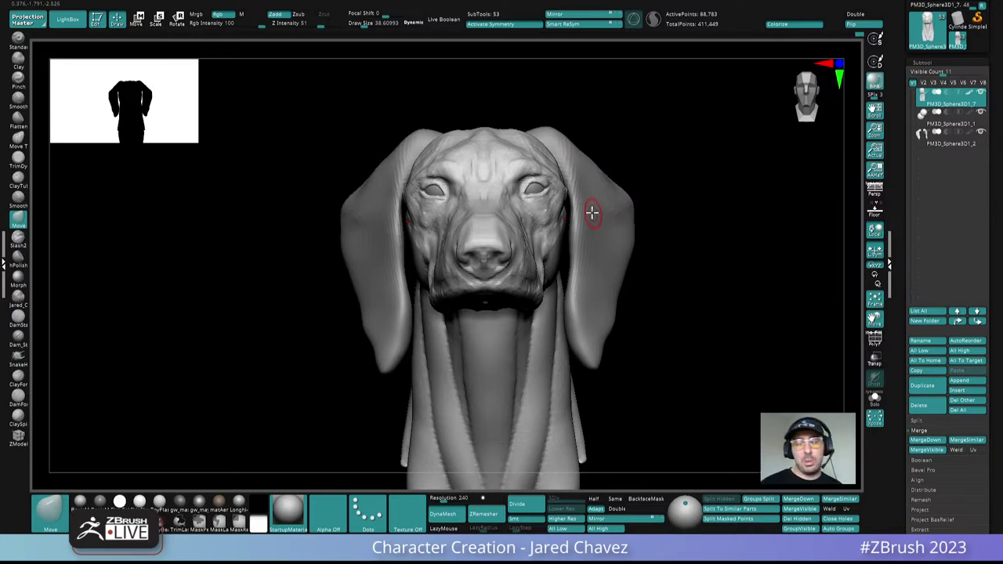
right_click_drag(592, 213, 582, 365)
mouse_move(497, 259)
right_mouse_down()
mouse_move(518, 226)
mouse_move(511, 210)
mouse_move(523, 239)
mouse_move(506, 251)
right_mouse_up()
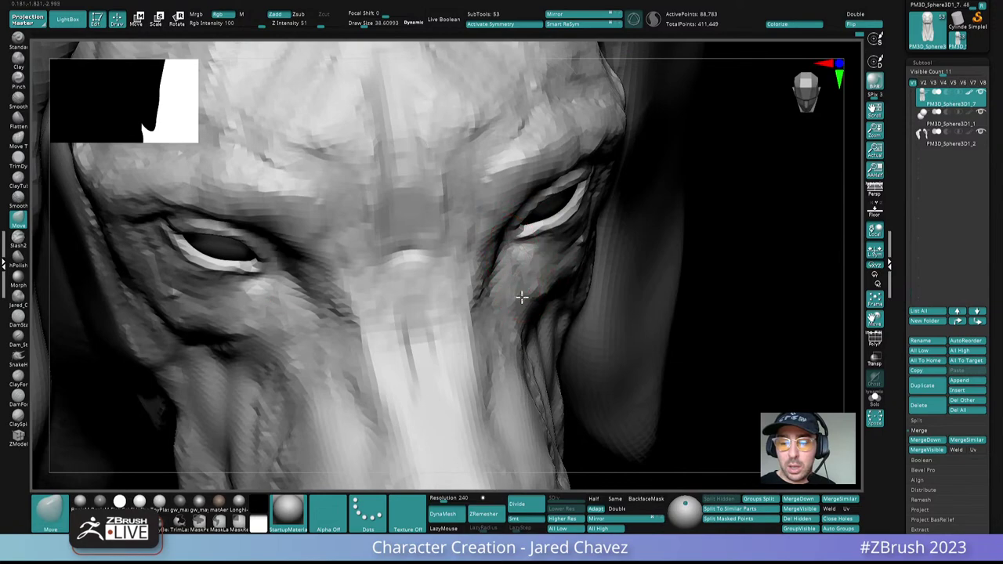
right_click_drag(528, 290, 530, 224)
right_click_drag(587, 291, 524, 232)
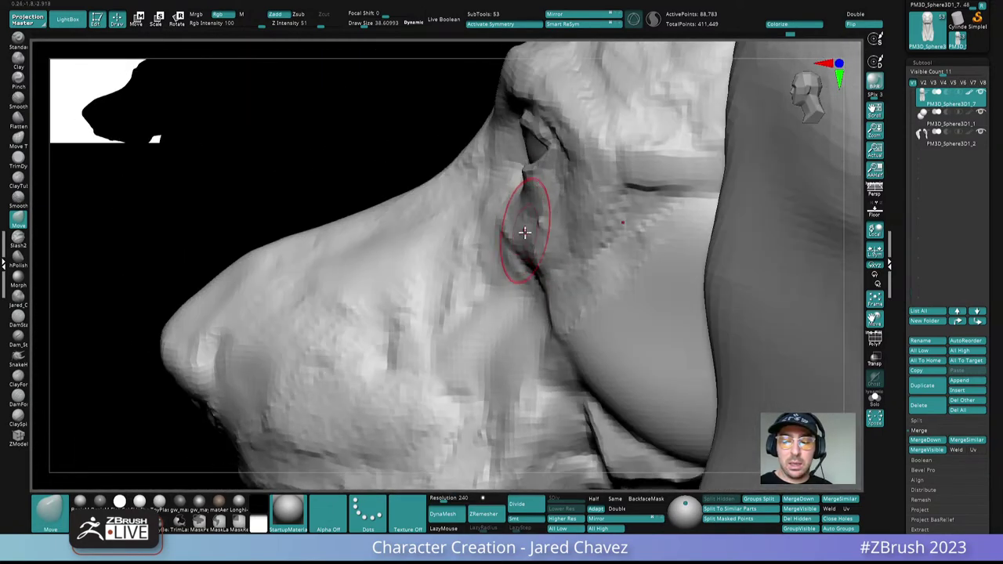
right_click_drag(536, 268, 398, 130)
Step: Build up the lip edge on the underside of the muzzle with the ClaySpin brush at a draw size of about 21
left_click(18, 421)
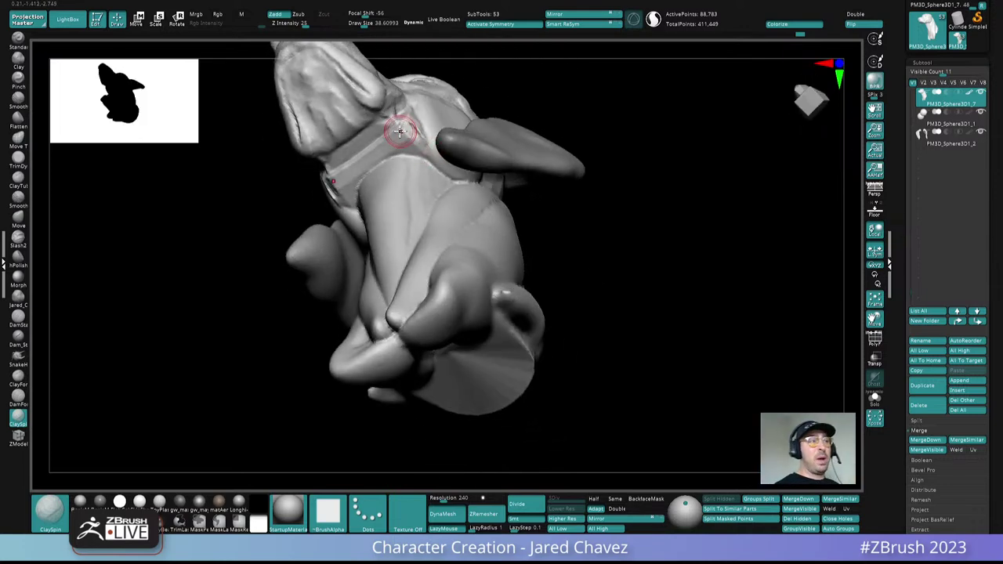
mouse_move(399, 130)
right_mouse_down()
mouse_move(416, 179)
mouse_move(410, 207)
mouse_move(385, 163)
mouse_move(394, 165)
right_mouse_up()
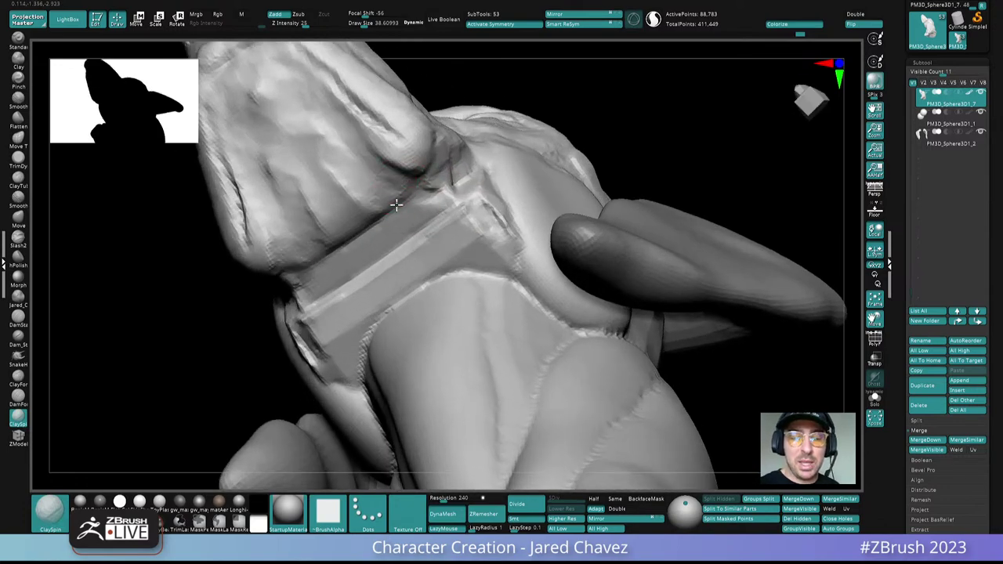
mouse_move(383, 210)
right_mouse_down()
mouse_move(450, 190)
mouse_move(405, 182)
mouse_move(419, 221)
mouse_move(402, 235)
mouse_move(357, 237)
mouse_move(371, 209)
right_mouse_up()
key("space")
left_click_drag(371, 210, 365, 209)
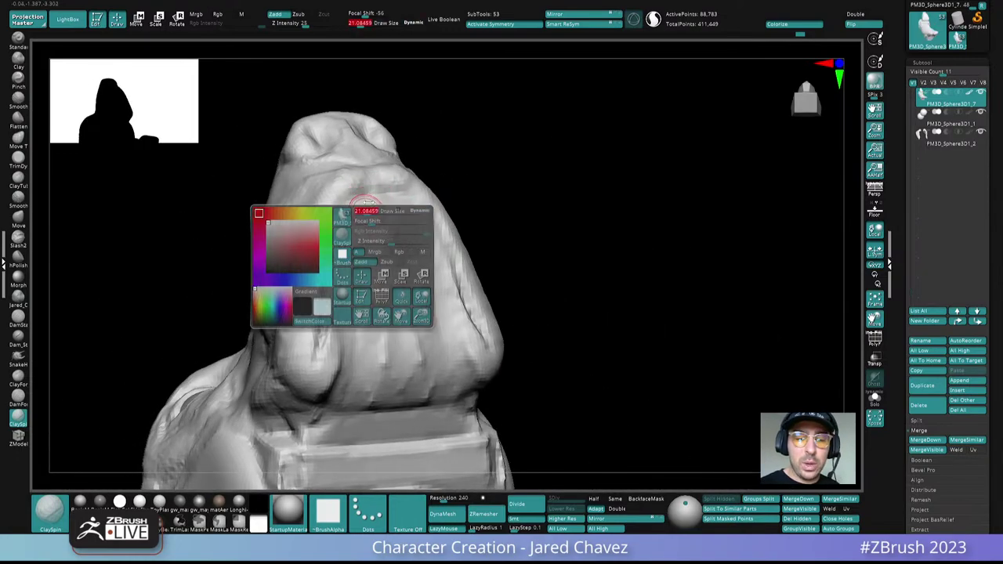
right_click_drag(365, 209, 362, 208)
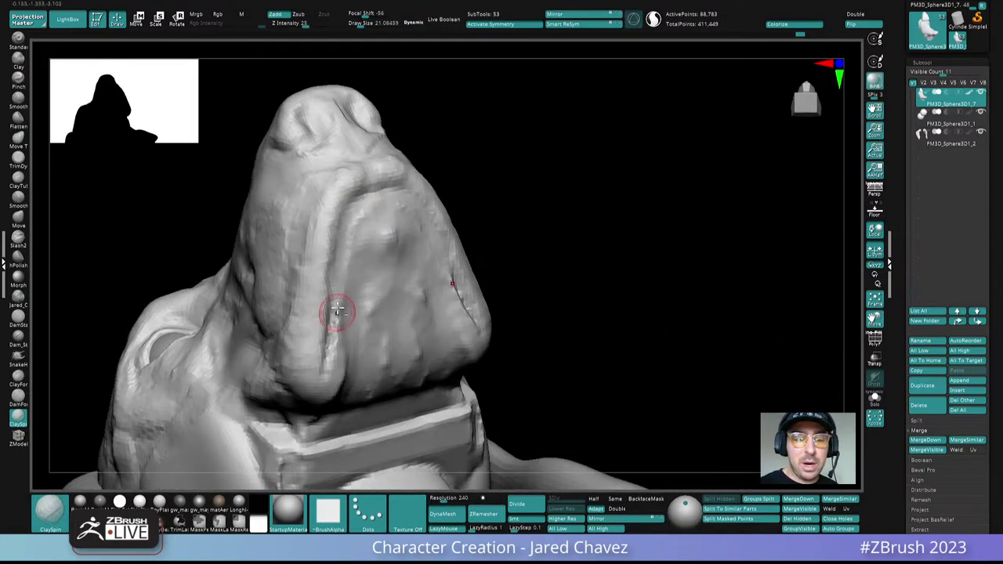
mouse_move(335, 300)
right_mouse_down()
mouse_move(400, 251)
mouse_move(381, 161)
mouse_move(358, 185)
mouse_move(352, 218)
mouse_move(367, 203)
mouse_move(419, 238)
mouse_move(426, 230)
right_mouse_up()
Step: Adjust the side contour of the muzzle from below with the Move brush at a draw size of about 61.6
key("b")
key("m")
key("v")
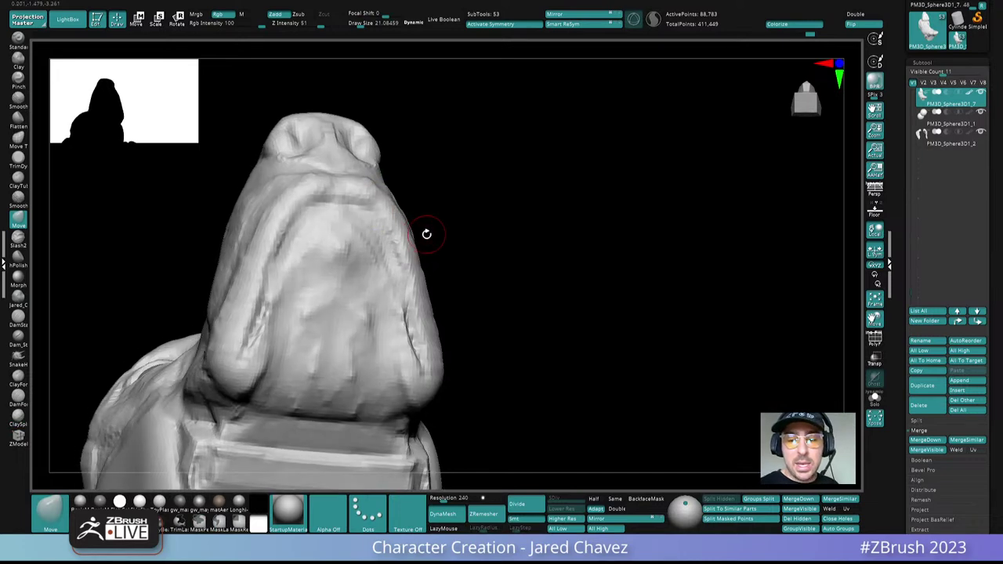
key("space")
left_click_drag(433, 238, 436, 238)
mouse_move(396, 216)
right_mouse_down()
mouse_move(419, 217)
mouse_move(403, 273)
mouse_move(406, 188)
mouse_move(423, 284)
mouse_move(430, 253)
mouse_move(415, 170)
right_mouse_up()
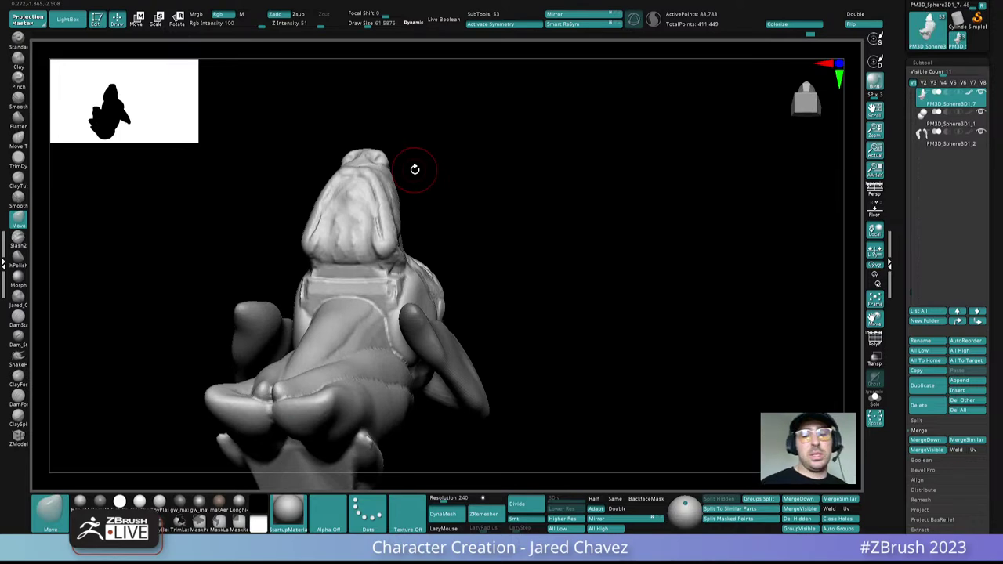
right_click_drag(414, 169, 421, 284)
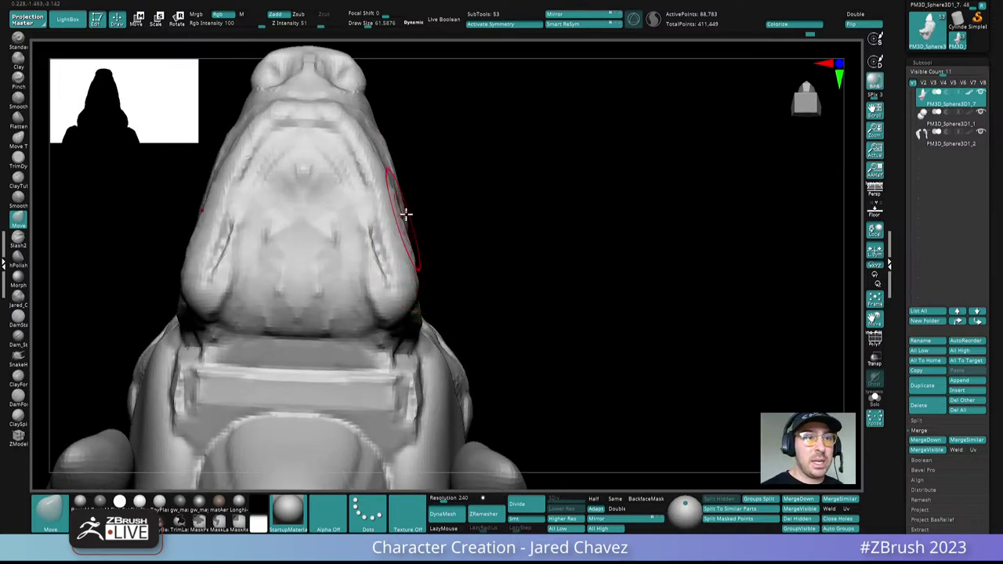
right_click_drag(406, 215, 405, 237)
left_click_drag(405, 237, 416, 237)
Step: Reshape the hanging lip corner and the front lip below the nose with the Move brush
mouse_move(416, 238)
right_mouse_down()
mouse_move(415, 249)
mouse_move(399, 202)
mouse_move(459, 196)
mouse_move(492, 227)
mouse_move(459, 224)
mouse_move(460, 237)
right_mouse_up()
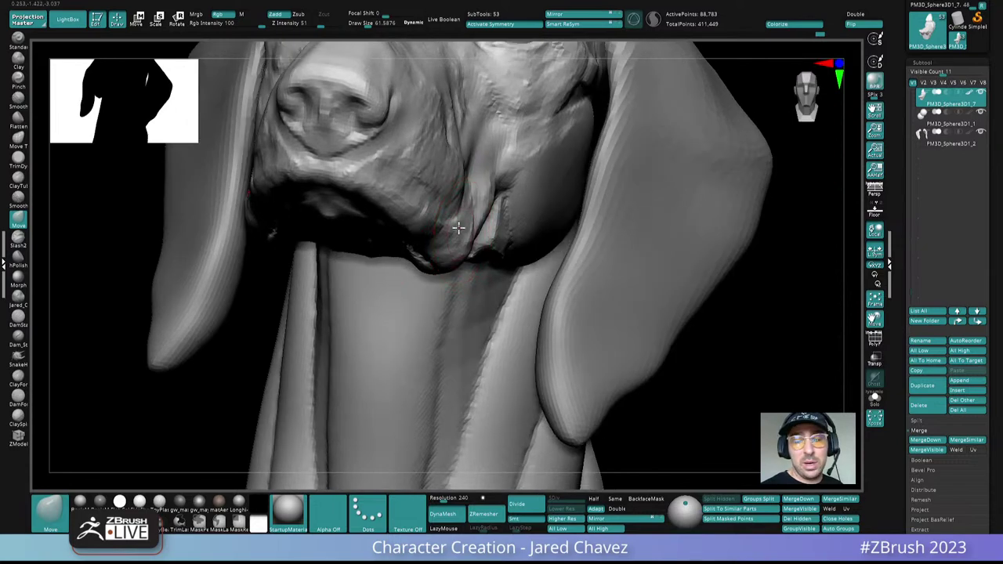
mouse_move(461, 193)
right_mouse_down()
mouse_move(437, 246)
mouse_move(455, 222)
mouse_move(445, 207)
mouse_move(371, 233)
mouse_move(394, 224)
right_mouse_up()
left_click_drag(315, 169, 312, 175)
right_click_drag(313, 177, 407, 192)
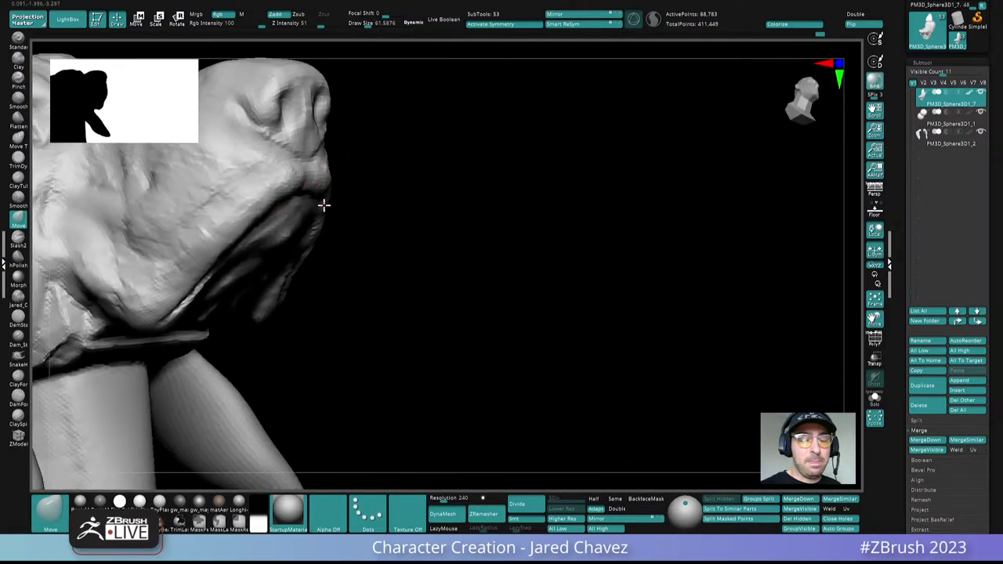
right_click_drag(324, 205, 299, 220)
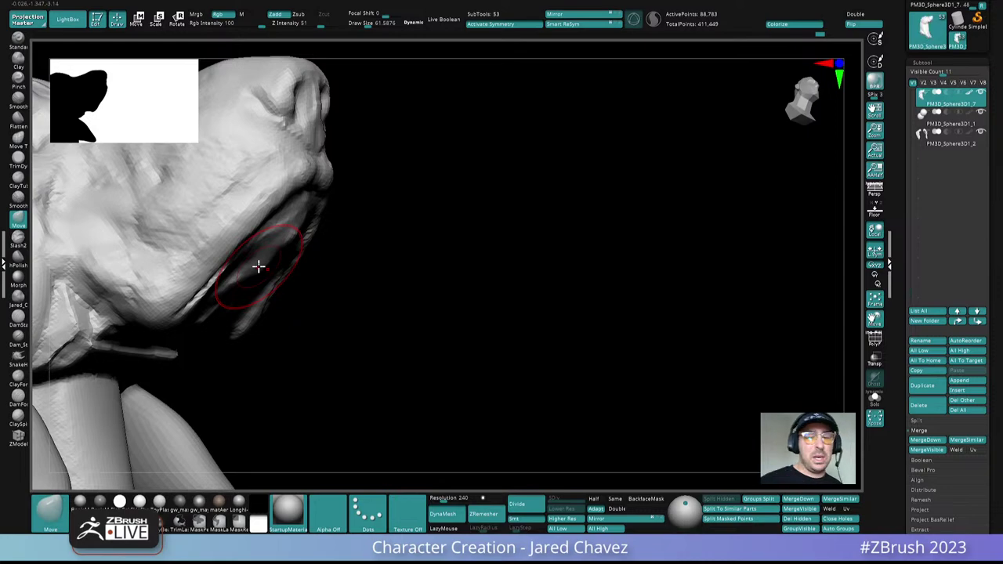
right_click_drag(258, 266, 342, 303)
Step: Sculpt the lip and lower side of the muzzle with the ClayForms brush at a draw size of about 38.6
left_click(20, 379)
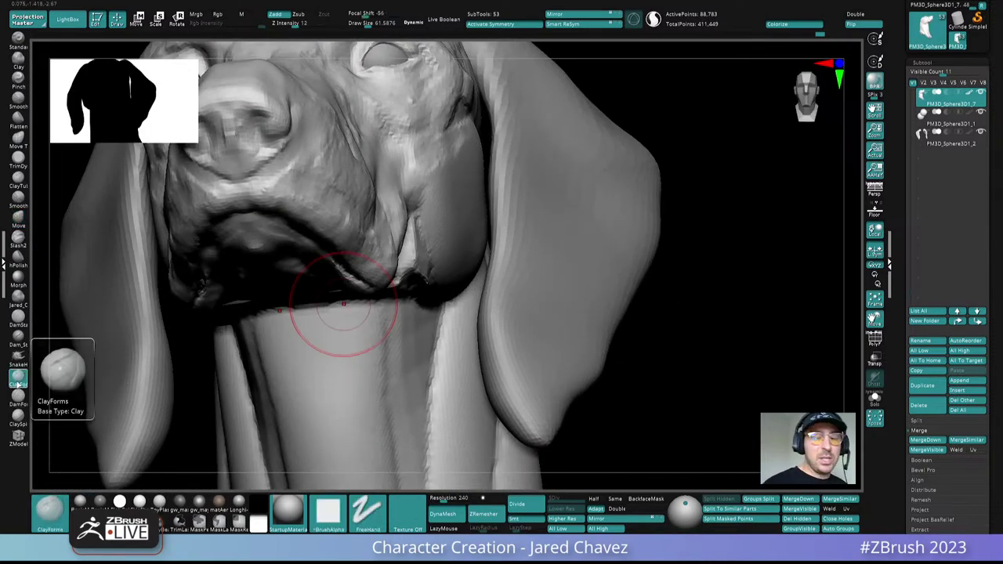
mouse_move(430, 192)
right_mouse_down()
mouse_move(360, 204)
mouse_move(412, 253)
mouse_move(413, 243)
mouse_move(347, 235)
mouse_move(304, 245)
mouse_move(315, 248)
right_mouse_up()
key("space")
left_click_drag(315, 248, 308, 247)
right_click_drag(296, 235, 324, 224)
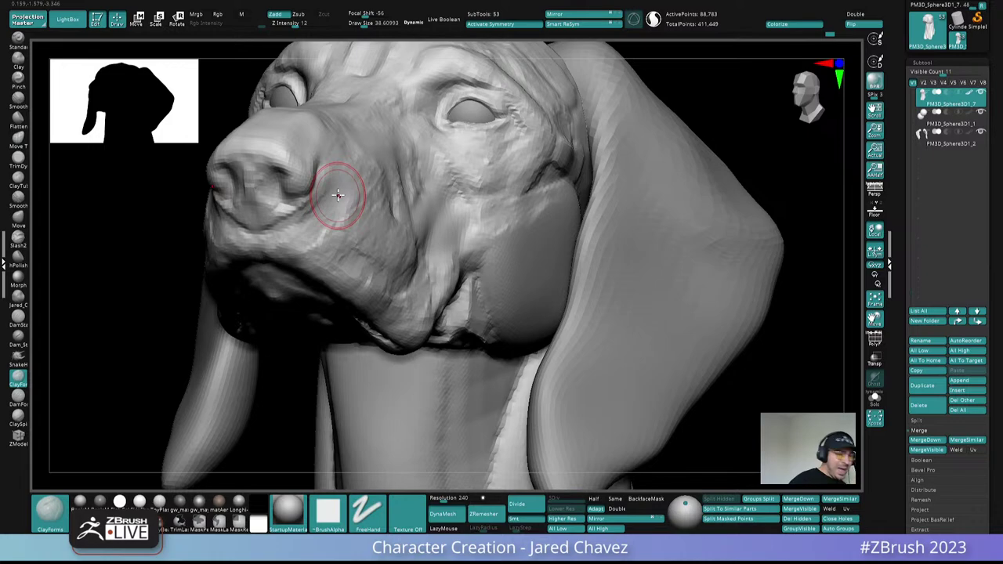
Step: Add folds from the cheek down to the corner of the mouth with the ClayForms brush
mouse_move(338, 195)
right_mouse_down()
mouse_move(421, 235)
mouse_move(403, 291)
right_mouse_up()
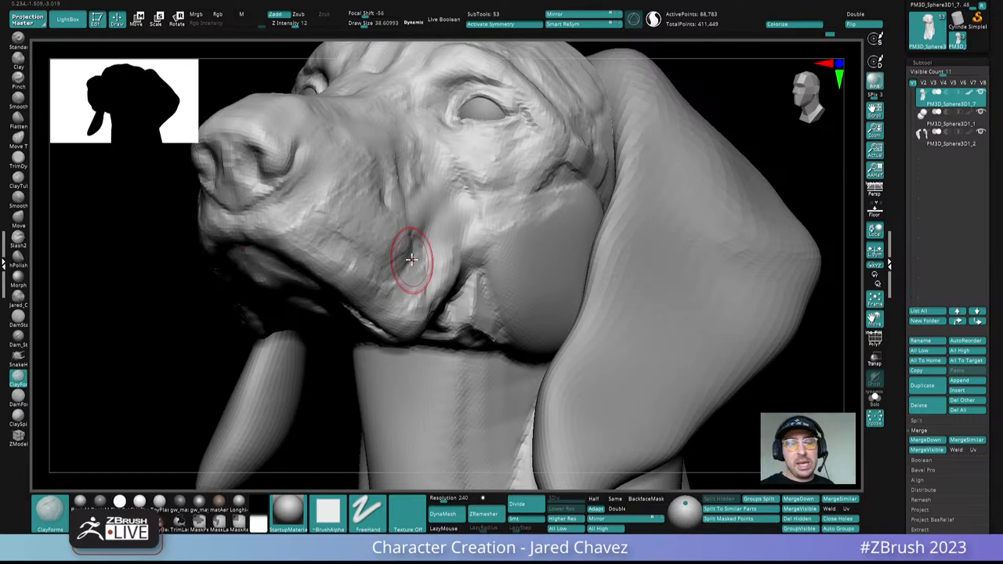
mouse_move(412, 258)
right_mouse_down()
mouse_move(476, 287)
mouse_move(455, 212)
mouse_move(463, 208)
right_mouse_up()
mouse_move(449, 241)
left_mouse_down()
mouse_move(464, 267)
mouse_move(420, 269)
mouse_move(434, 244)
left_mouse_up()
mouse_move(422, 284)
right_mouse_down()
mouse_move(439, 187)
mouse_move(462, 190)
mouse_move(450, 236)
mouse_move(448, 223)
right_mouse_up()
mouse_move(472, 178)
left_mouse_down()
mouse_move(454, 196)
mouse_move(473, 197)
left_mouse_up()
mouse_move(472, 197)
right_mouse_down("ctrl")
mouse_move(468, 169)
mouse_move(468, 199)
right_mouse_up("ctrl")
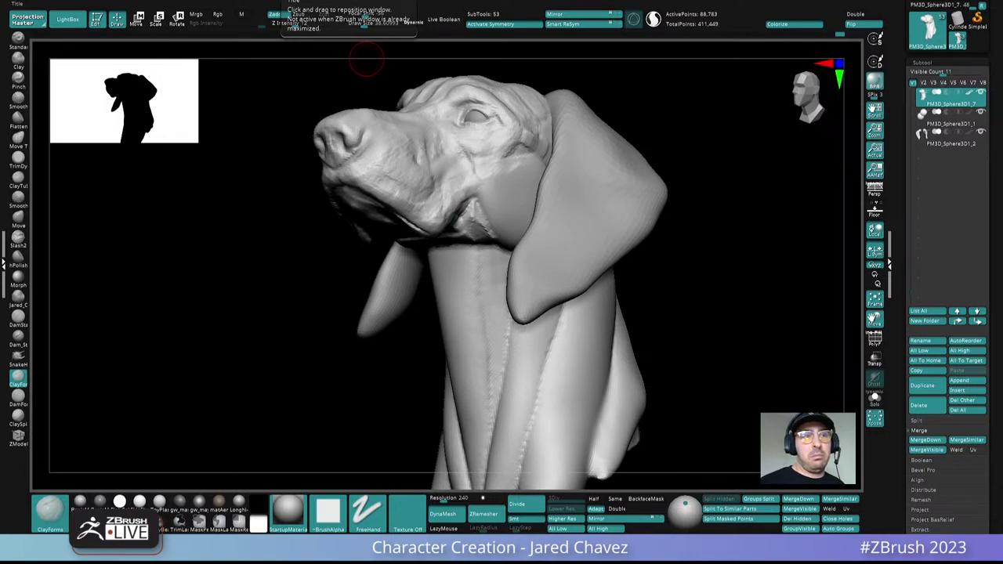
Step: Refine the side of the upper lip below the nose with the ClayForms brush, checking the head from several angles
right_click_drag(462, 209, 458, 160)
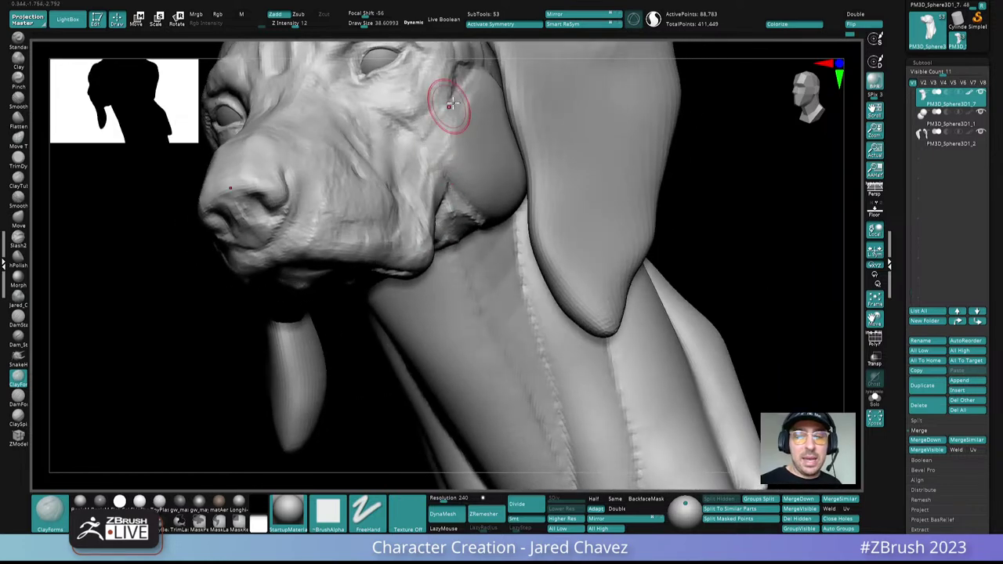
right_click_drag(447, 101, 428, 221)
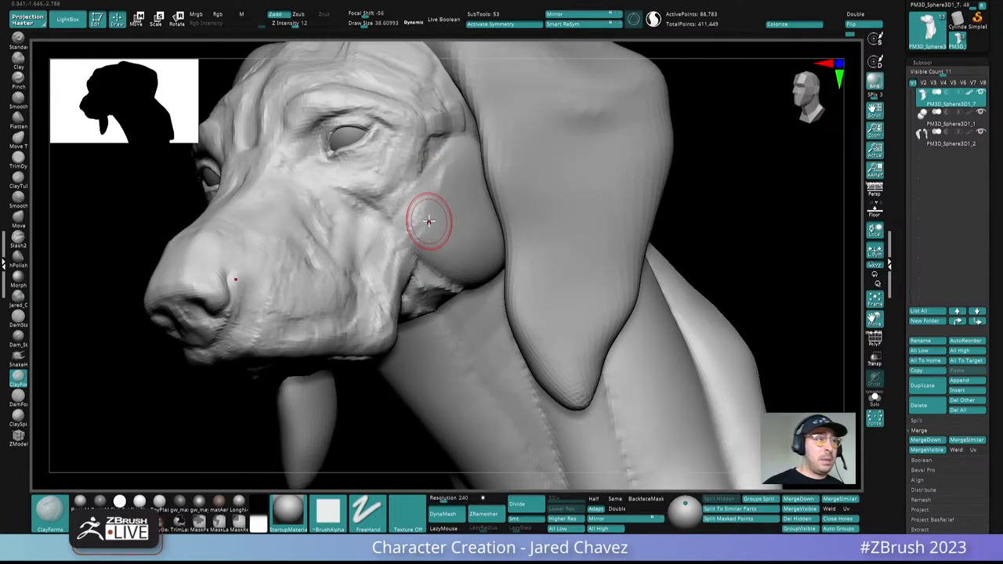
mouse_move(429, 221)
right_mouse_down()
mouse_move(381, 168)
mouse_move(392, 167)
mouse_move(384, 200)
mouse_move(373, 197)
mouse_move(432, 208)
mouse_move(403, 191)
right_mouse_up()
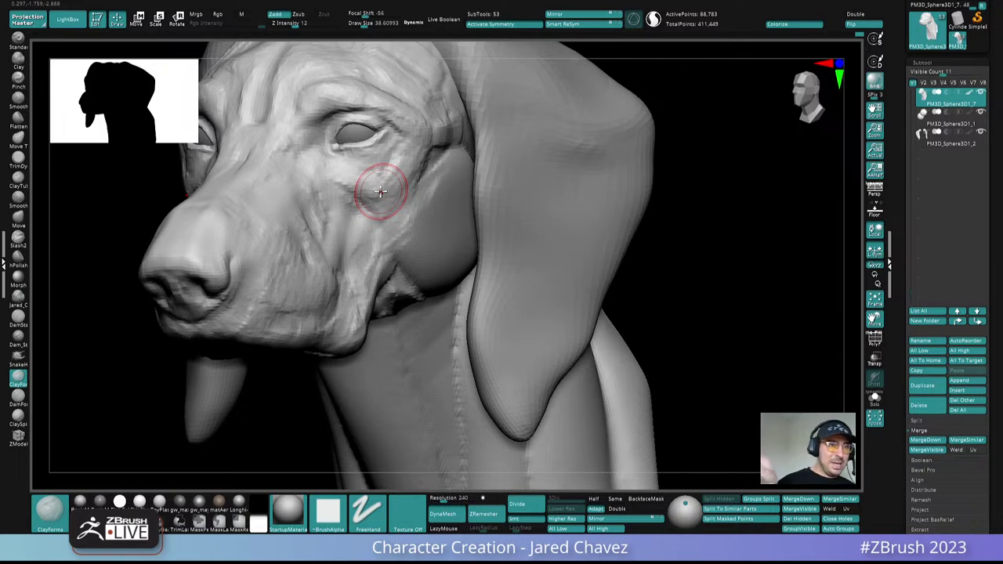
right_click_drag(380, 192, 384, 167)
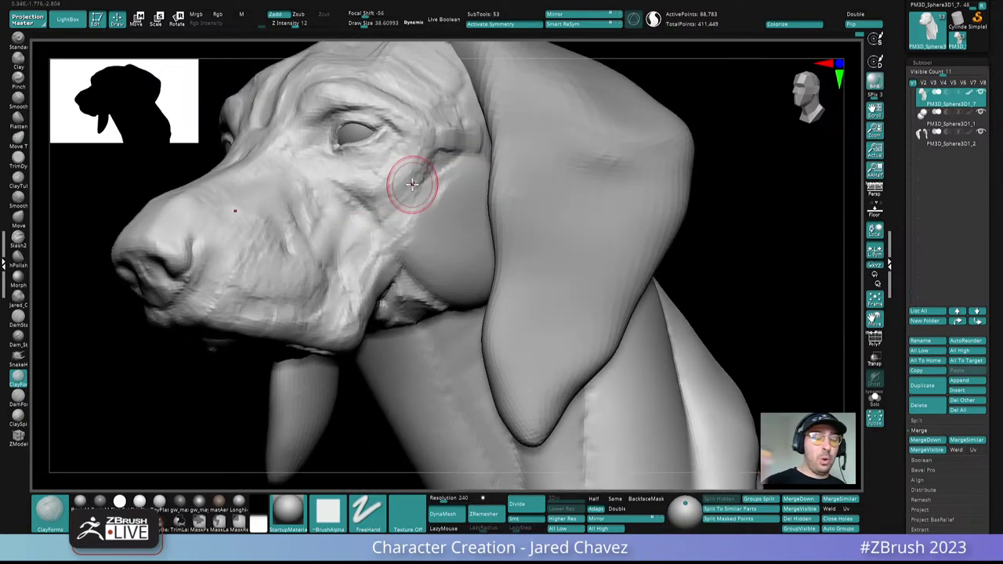
mouse_move(412, 183)
right_mouse_down()
mouse_move(358, 237)
mouse_move(264, 285)
mouse_move(333, 207)
right_mouse_up()
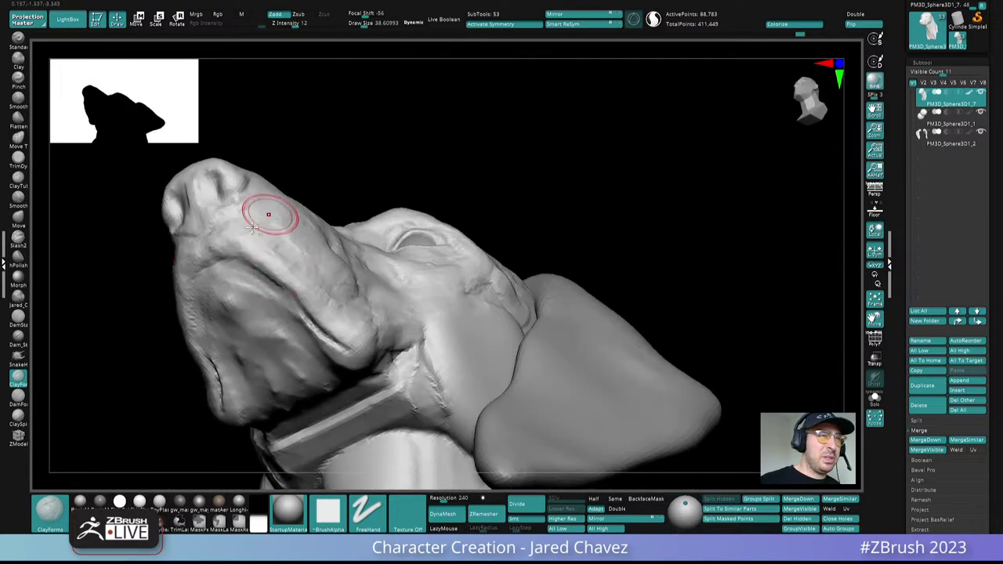
mouse_move(269, 214)
right_mouse_down("alt")
mouse_move(287, 188)
mouse_move(376, 209)
mouse_move(374, 233)
mouse_move(352, 246)
mouse_move(364, 235)
right_mouse_up("alt")
left_click_drag(347, 225, 313, 229)
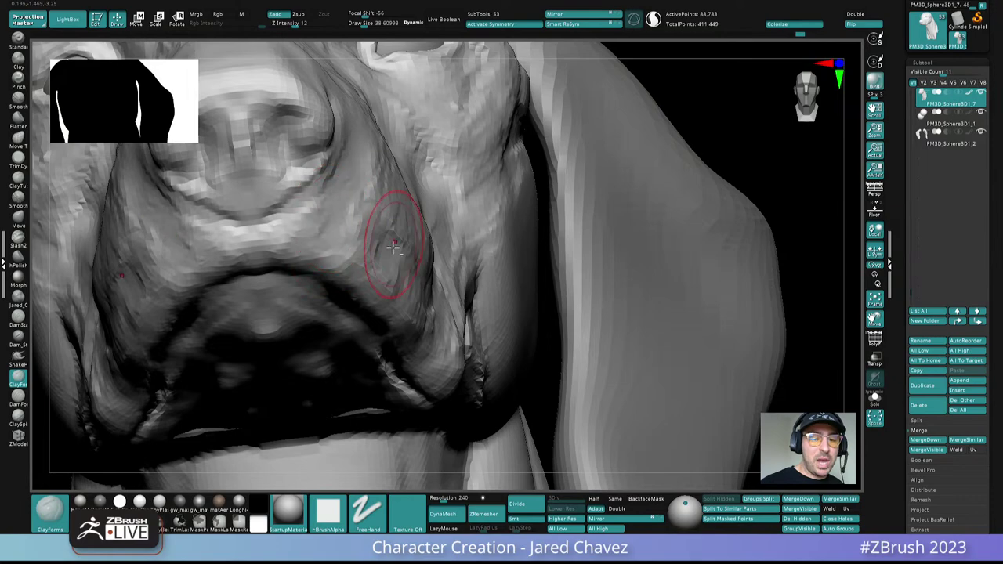
right_click_drag(387, 242, 375, 196)
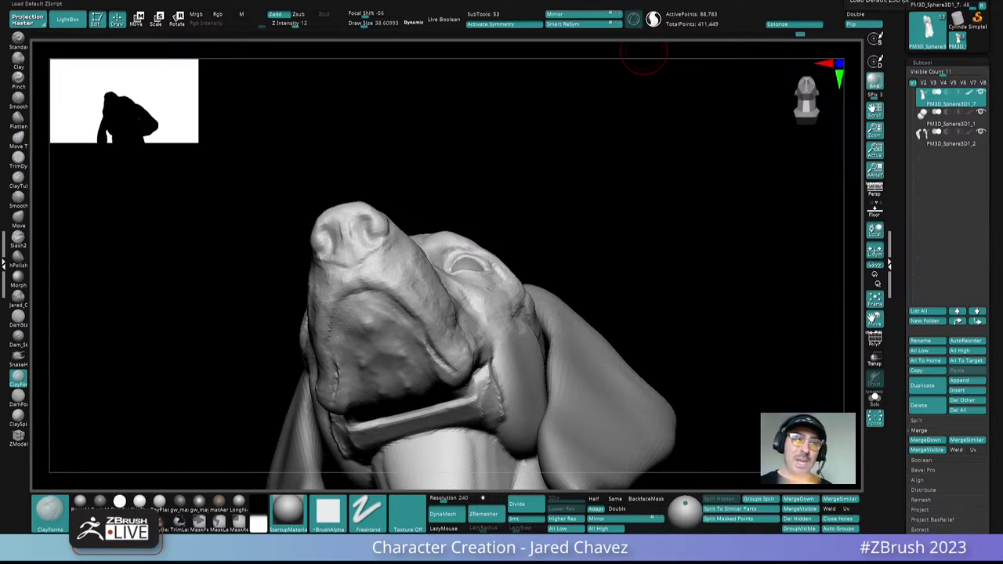
right_click_drag(644, 51, 501, 196)
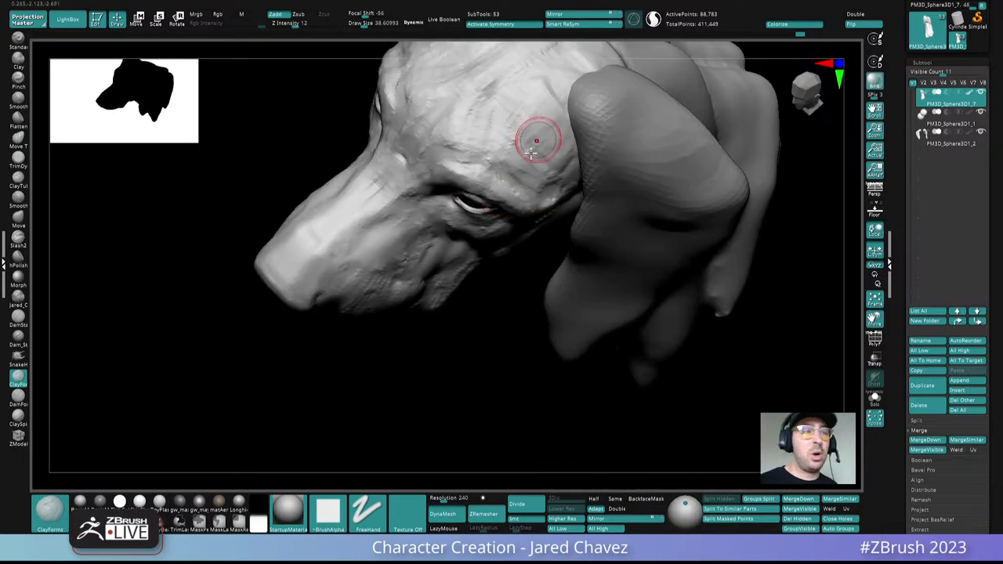
Step: Blend the front edge of the smooth jaw muscle into the cheek with ClayForms strokes
right_click_drag(531, 153, 423, 261)
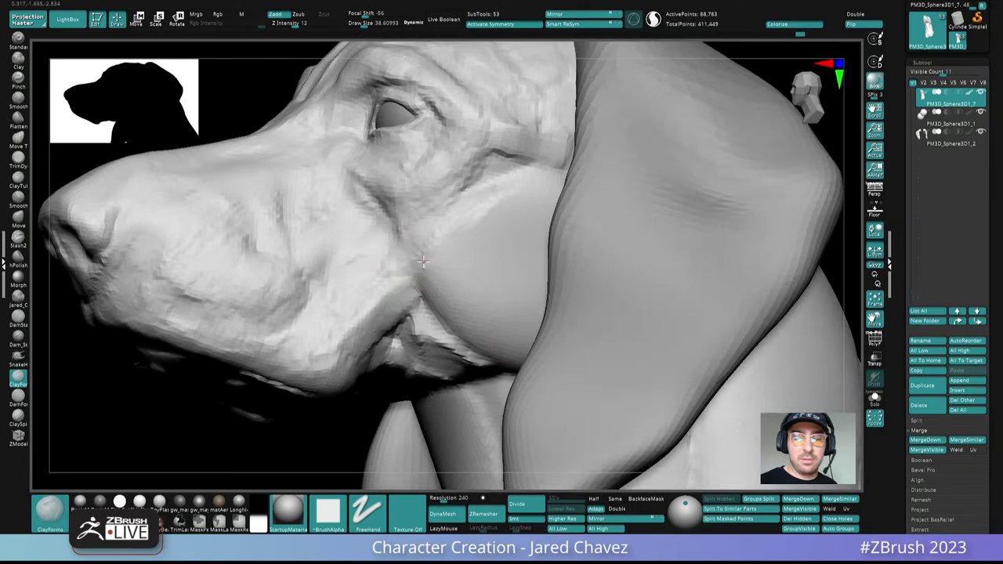
left_click_drag(456, 243, 463, 318)
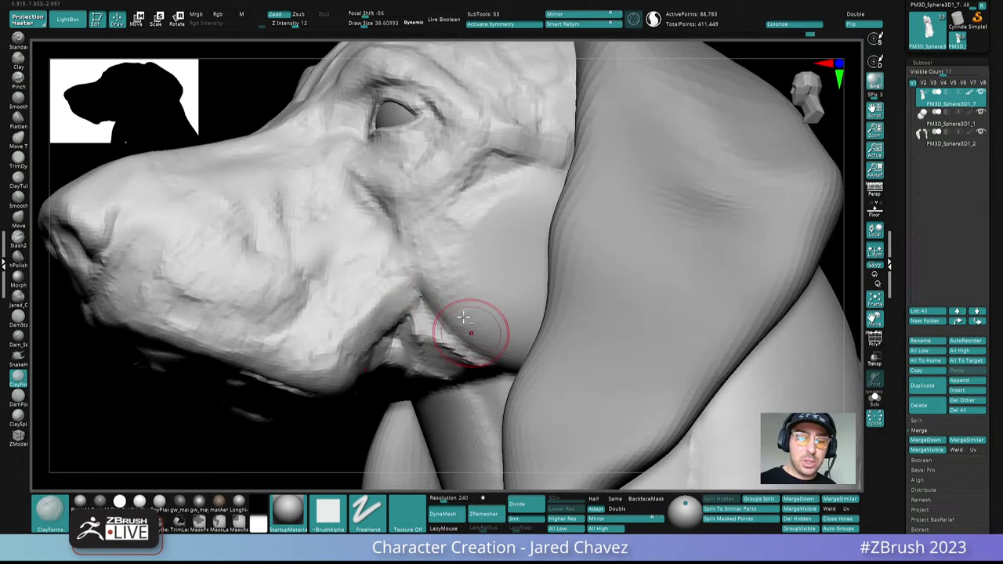
mouse_move(462, 306)
right_mouse_down("ctrl")
mouse_move(431, 194)
mouse_move(481, 308)
mouse_move(460, 296)
right_mouse_up("ctrl")
right_click_drag(460, 296, 470, 388, "ctrl")
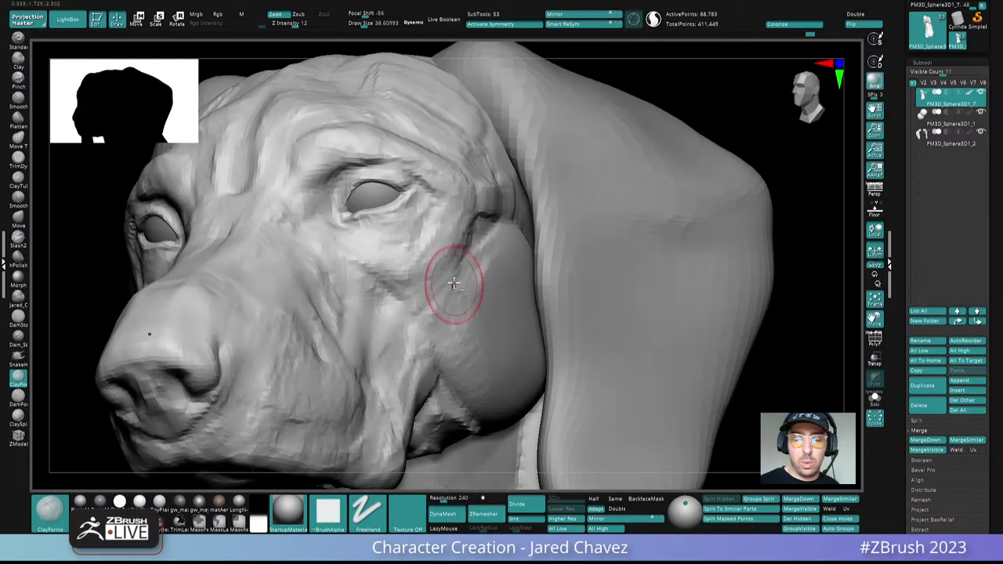
Step: Add form to the cheek folds above the corner of the mouth with the ClayForms brush
right_click_drag(438, 302, 433, 270)
right_click_drag(433, 270, 405, 315)
mouse_move(423, 279)
right_mouse_down()
mouse_move(396, 324)
mouse_move(409, 358)
mouse_move(369, 340)
mouse_move(399, 264)
mouse_move(402, 329)
right_mouse_up()
left_click_drag(393, 337, 402, 320)
right_click_drag(366, 354, 416, 235, "ctrl")
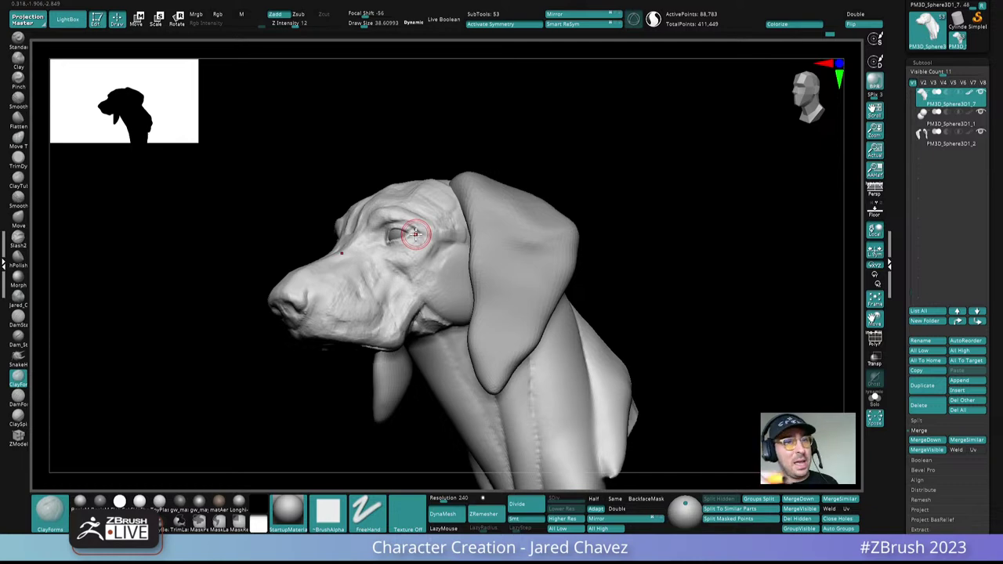
Step: Hide the ears subtool to expose the side of the head and the smooth jaw muscle
right_click_drag(416, 233, 426, 274)
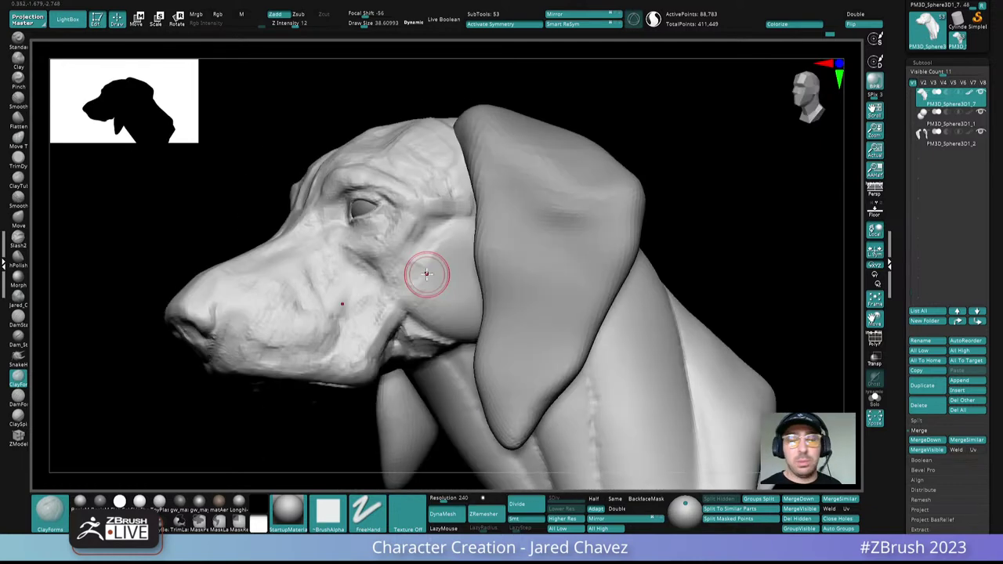
left_click(977, 133)
right_click_drag(548, 274, 450, 197)
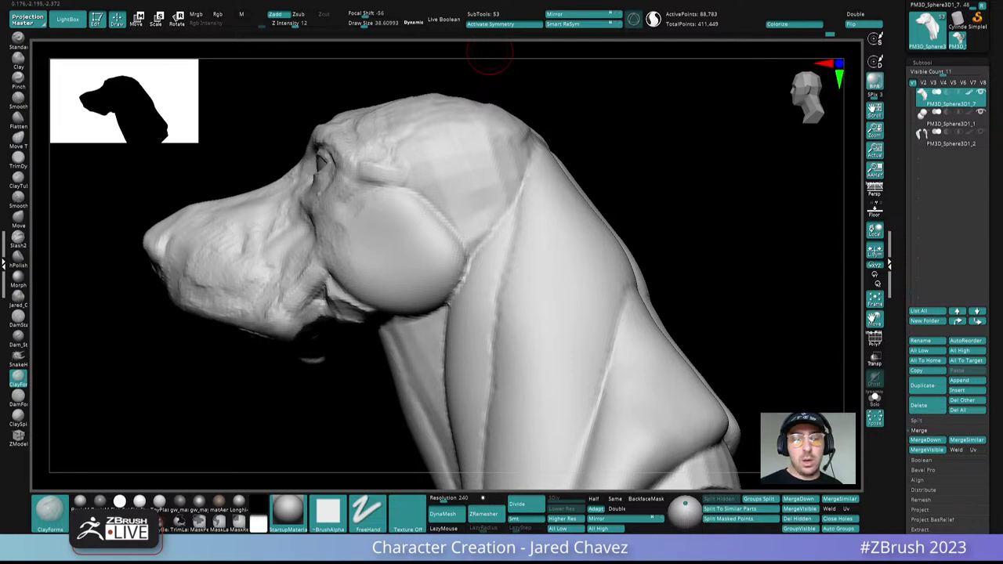
mouse_move(490, 53)
right_mouse_down()
mouse_move(372, 217)
mouse_move(392, 188)
mouse_move(407, 253)
mouse_move(395, 236)
mouse_move(397, 262)
mouse_move(398, 228)
right_mouse_up()
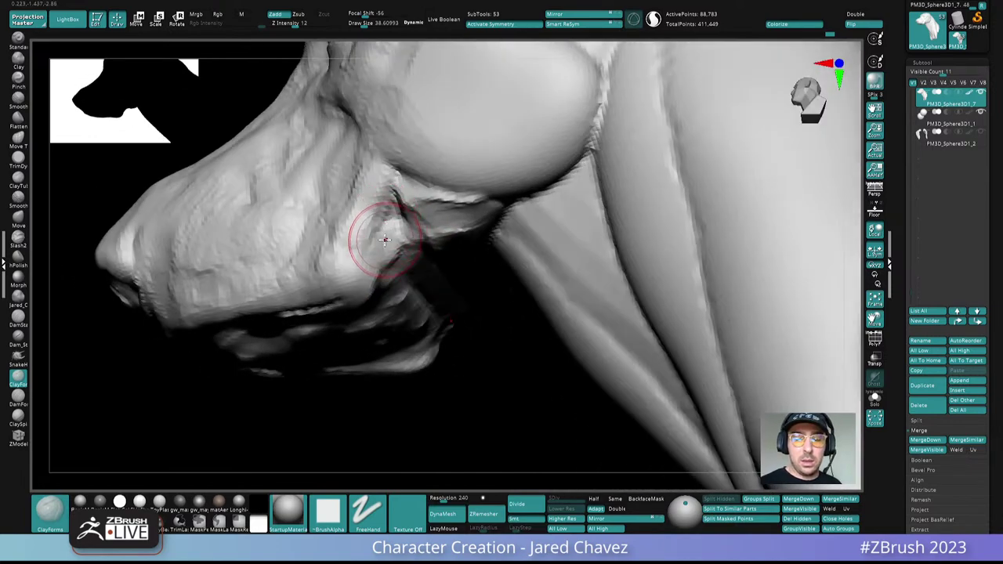
Step: Reduce the ClayForms draw size to about 28 and build up the recess behind the corner of the mouth
key("space")
left_click_drag(384, 243, 379, 243)
right_click_drag(379, 244, 380, 253)
left_click_drag(380, 253, 389, 228)
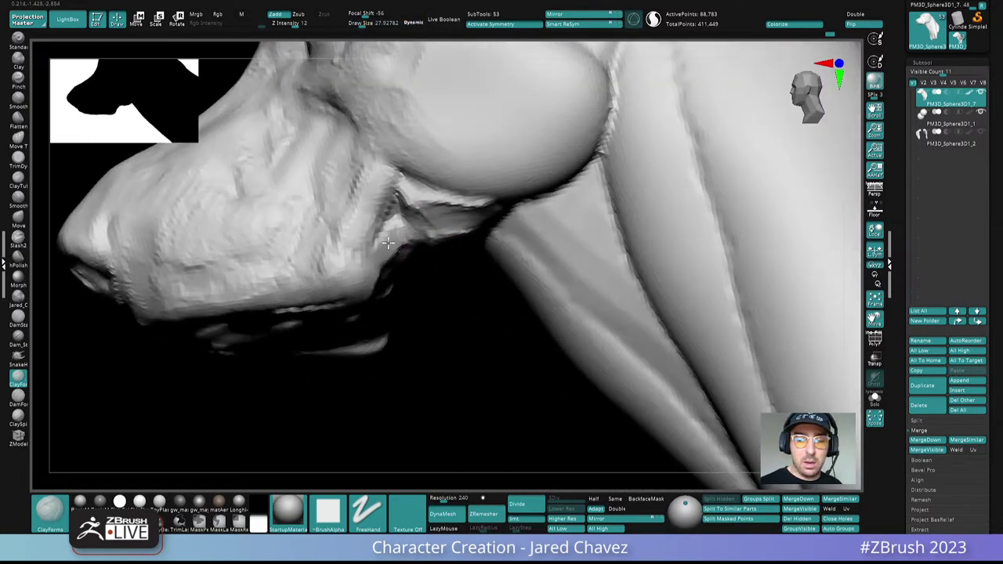
right_click_drag(416, 225, 425, 196)
mouse_move(419, 214)
left_mouse_down()
mouse_move(418, 204)
mouse_move(404, 241)
left_mouse_up()
right_click_drag(413, 206, 433, 235)
left_click_drag(436, 242, 412, 201)
right_click_drag(419, 223, 433, 178)
left_click_drag(397, 205, 383, 248)
right_click_drag(434, 211, 429, 238)
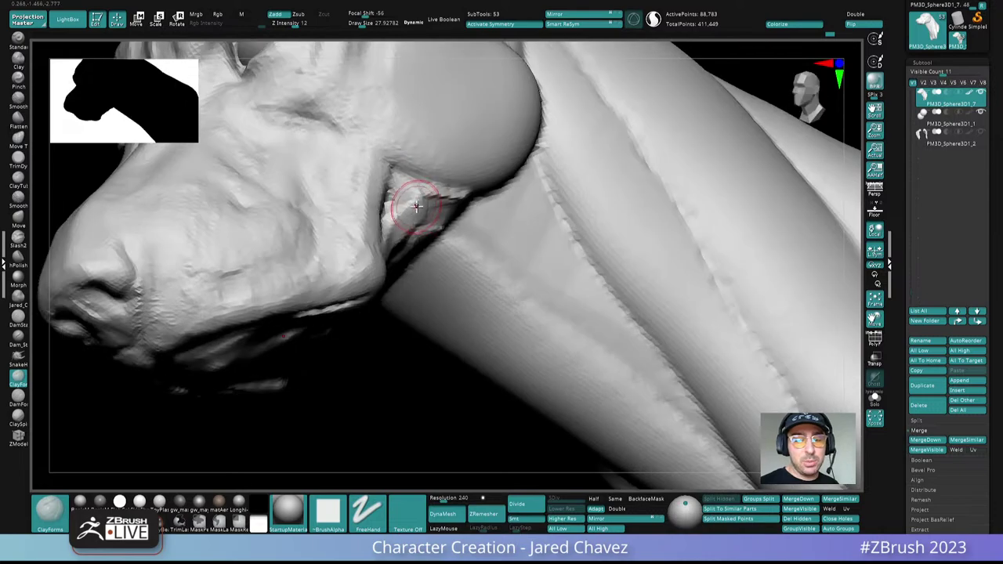
Step: Fill the hollow between the mouth corner and the front of the jaw muscle with ClayForms strokes, working from below
left_click_drag(415, 205, 423, 210)
right_click_drag(435, 209, 427, 196)
mouse_move(412, 203)
left_mouse_down()
mouse_move(397, 198)
mouse_move(388, 213)
left_mouse_up()
mouse_move(395, 196)
right_mouse_down("ctrl")
mouse_move(392, 148)
mouse_move(446, 141)
mouse_move(422, 198)
right_mouse_up("ctrl")
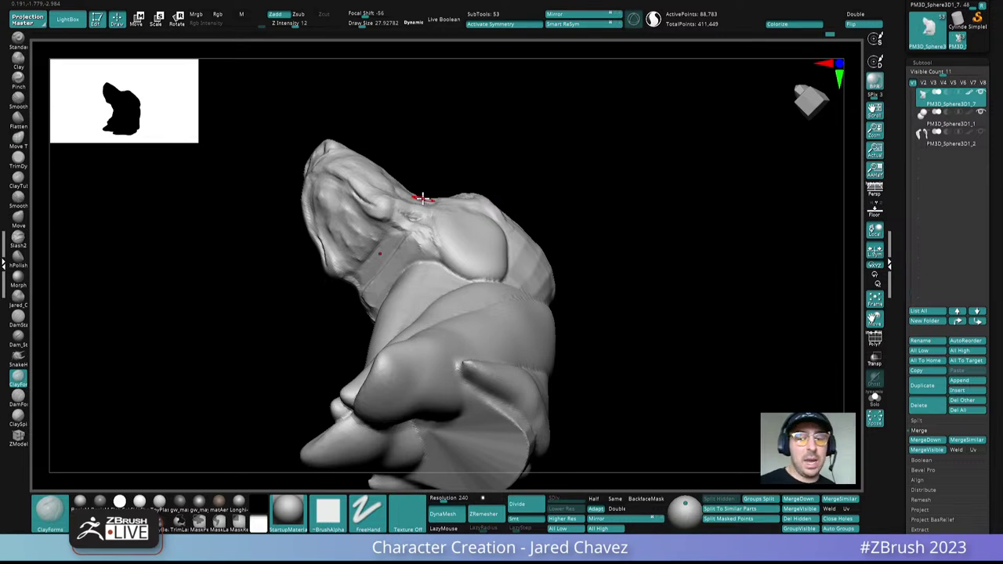
mouse_move(423, 198)
right_mouse_down()
mouse_move(427, 276)
mouse_move(454, 258)
mouse_move(438, 211)
right_mouse_up()
left_click_drag(438, 211, 446, 216)
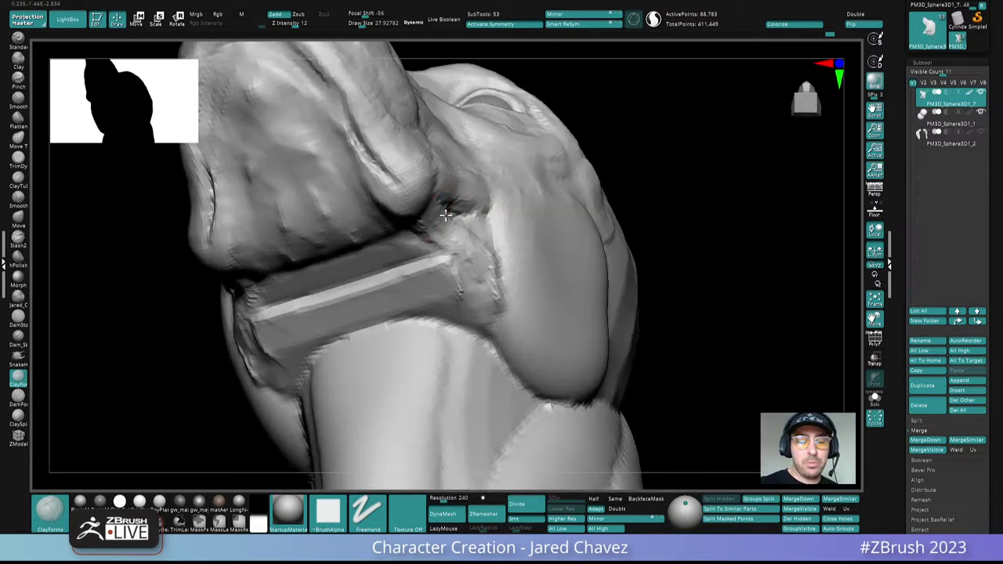
mouse_move(465, 238)
right_mouse_down()
mouse_move(522, 252)
mouse_move(486, 263)
right_mouse_up()
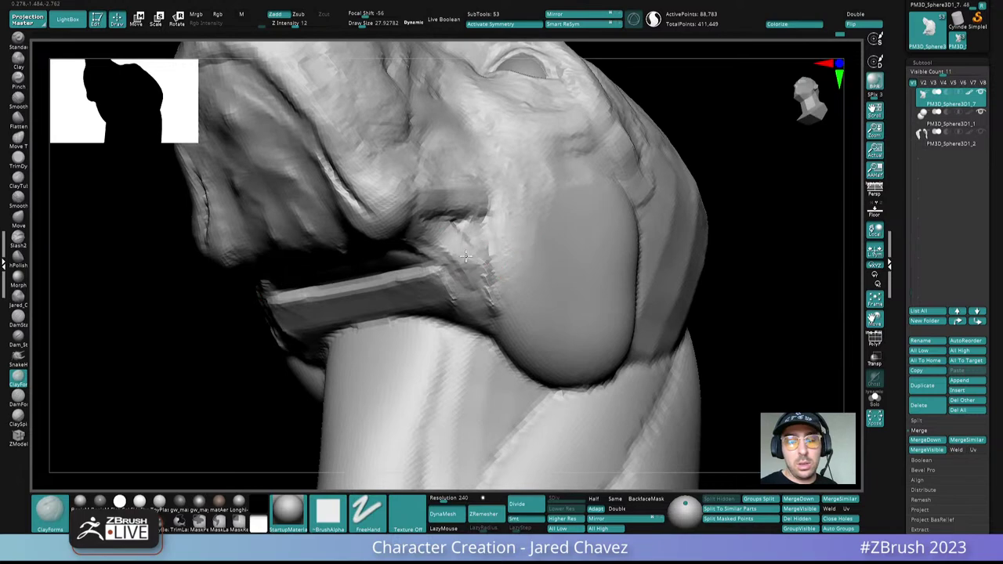
left_click_drag(474, 246, 439, 233)
right_click_drag(425, 222, 441, 240)
mouse_move(440, 239)
left_mouse_down()
mouse_move(418, 222)
mouse_move(443, 219)
left_mouse_up()
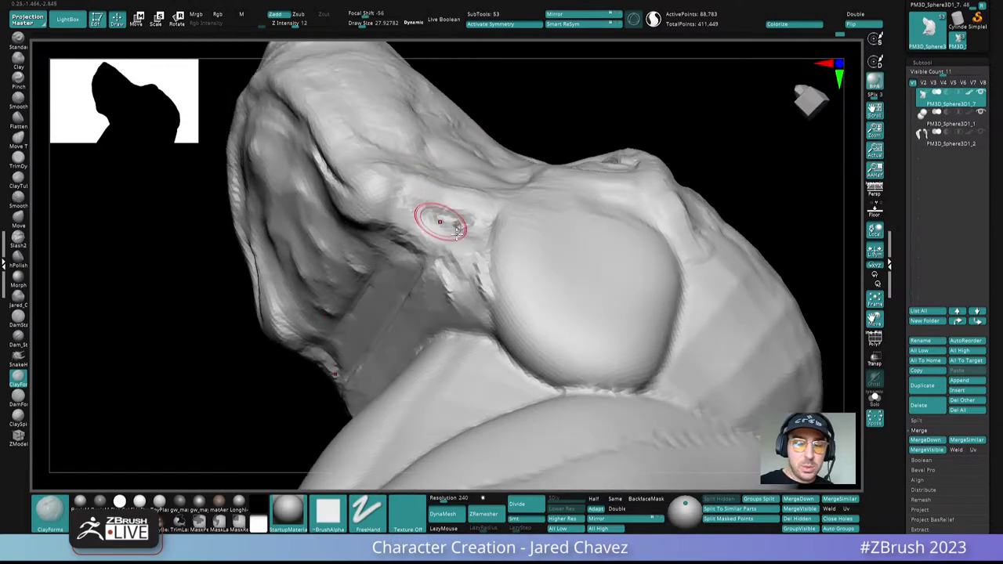
mouse_move(443, 219)
right_mouse_down("ctrl")
mouse_move(445, 169)
mouse_move(458, 194)
right_mouse_up("ctrl")
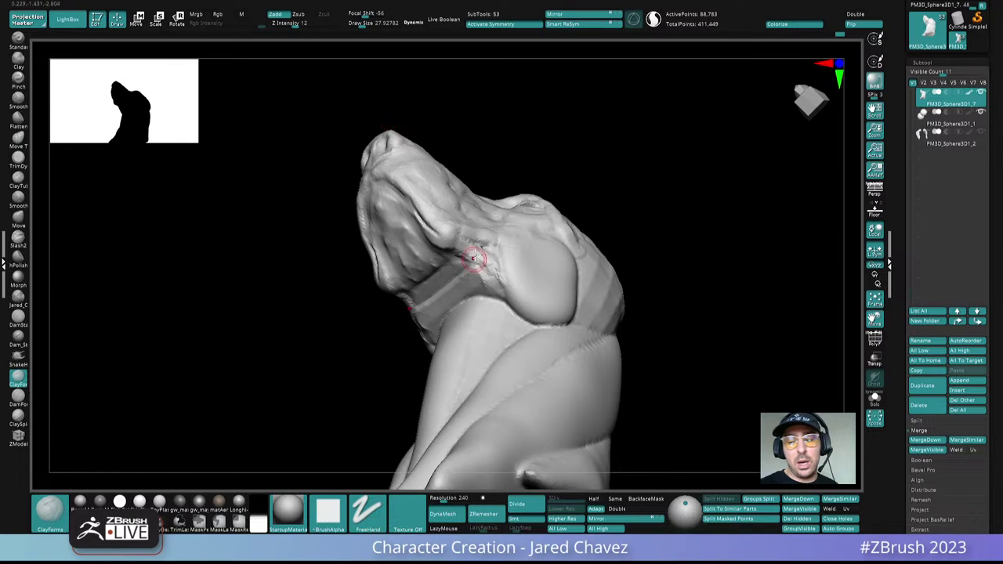
Step: Enlarge the ClayForms draw size to about 48 and blend the neck muscle into the lower back of the jaw muscle
mouse_move(476, 264)
right_mouse_down()
mouse_move(470, 233)
mouse_move(476, 280)
mouse_move(500, 317)
mouse_move(493, 253)
mouse_move(475, 329)
mouse_move(485, 315)
mouse_move(477, 284)
mouse_move(454, 278)
mouse_move(436, 290)
mouse_move(529, 263)
mouse_move(543, 311)
right_mouse_up()
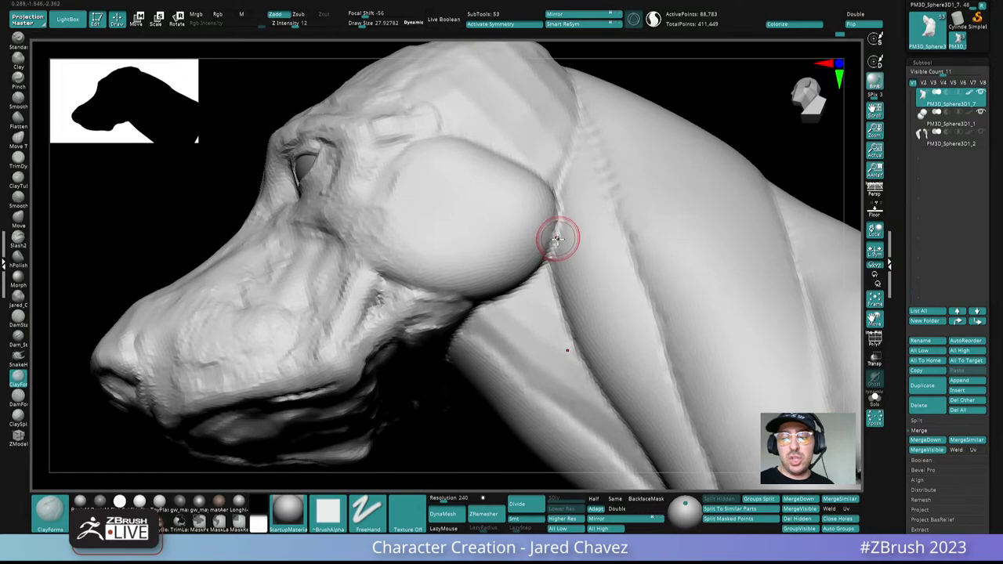
mouse_move(558, 245)
right_mouse_down()
mouse_move(564, 297)
mouse_move(553, 280)
right_mouse_up()
key("space")
left_click(568, 300)
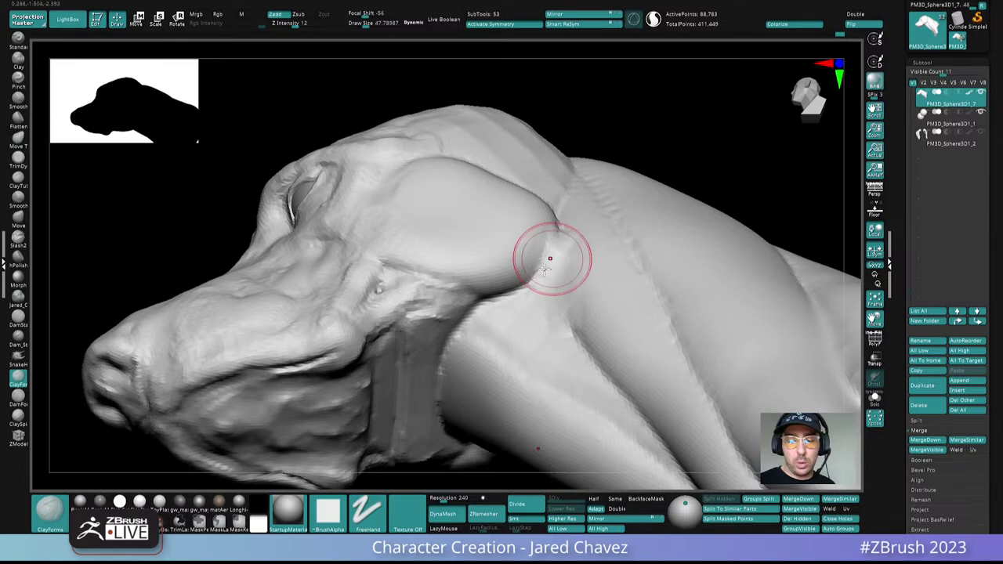
mouse_move(486, 294)
right_mouse_down()
mouse_move(546, 293)
mouse_move(595, 325)
mouse_move(583, 271)
mouse_move(558, 224)
mouse_move(520, 306)
right_mouse_up()
right_click_drag(521, 306, 492, 311)
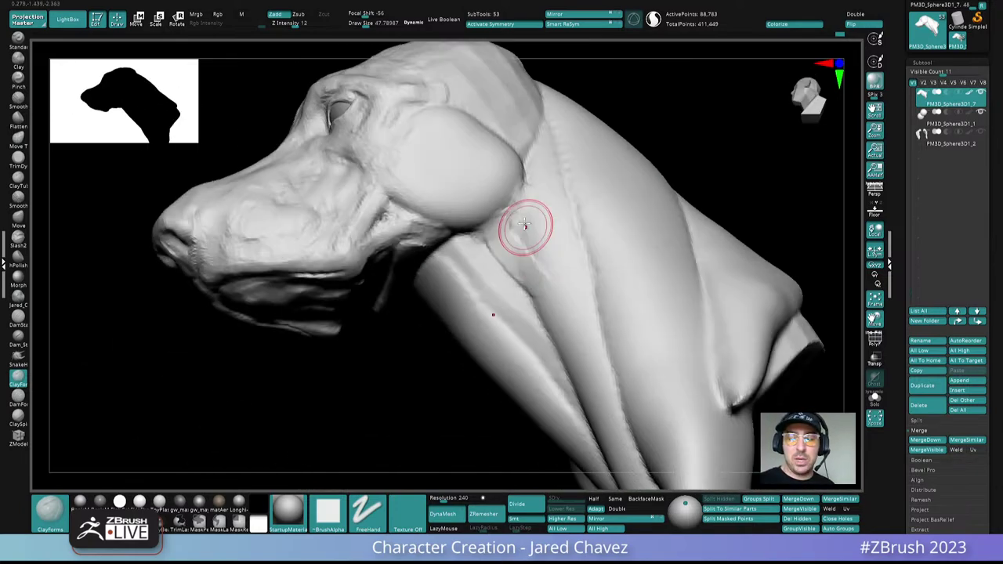
mouse_move(517, 213)
left_mouse_down()
mouse_move(506, 237)
mouse_move(513, 247)
left_mouse_up()
right_click_drag(540, 249, 500, 205)
mouse_move(497, 254)
left_mouse_down()
mouse_move(513, 231)
mouse_move(521, 255)
left_mouse_up()
right_click_drag(513, 235, 555, 260)
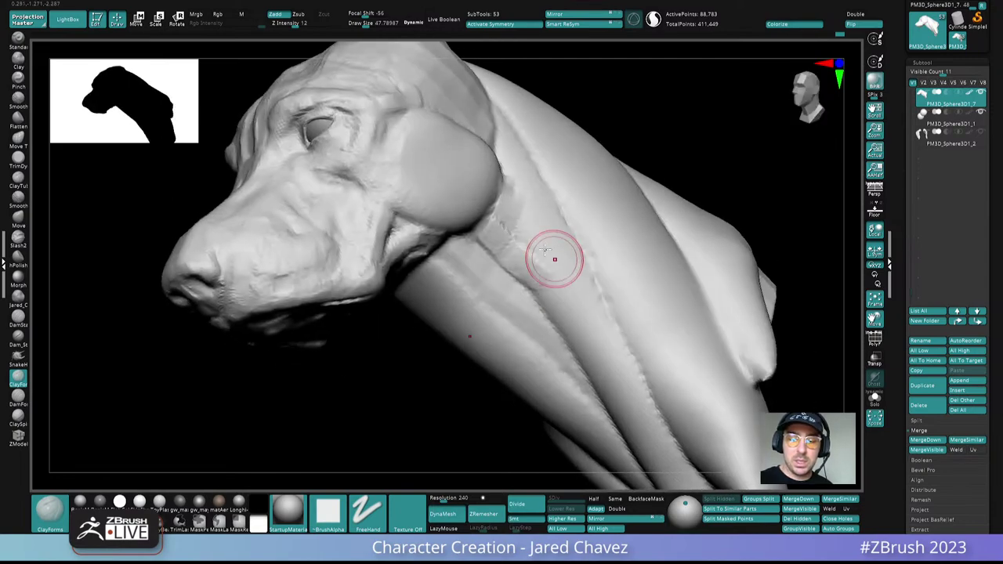
left_click_drag(519, 262, 511, 215)
Step: Sculpt the transition between the rear edge of the jaw muscle and the upper neck with the ClayForms brush
mouse_move(509, 219)
right_mouse_down()
mouse_move(526, 197)
mouse_move(501, 219)
right_mouse_up()
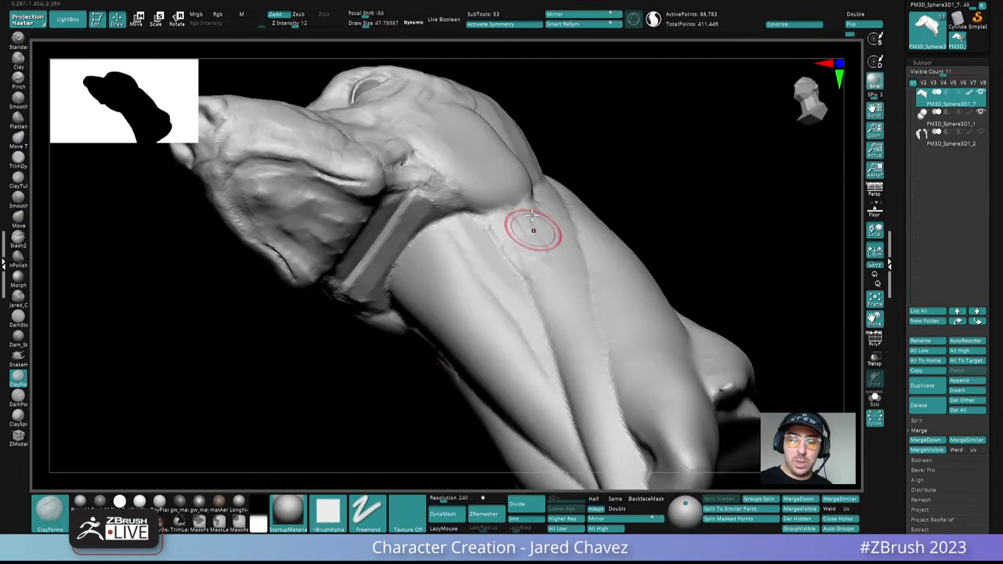
mouse_move(541, 265)
right_mouse_down()
mouse_move(549, 298)
mouse_move(547, 232)
right_mouse_up()
mouse_move(541, 179)
right_mouse_down()
mouse_move(543, 197)
mouse_move(506, 230)
mouse_move(506, 208)
right_mouse_up()
left_click_drag(485, 202, 494, 199)
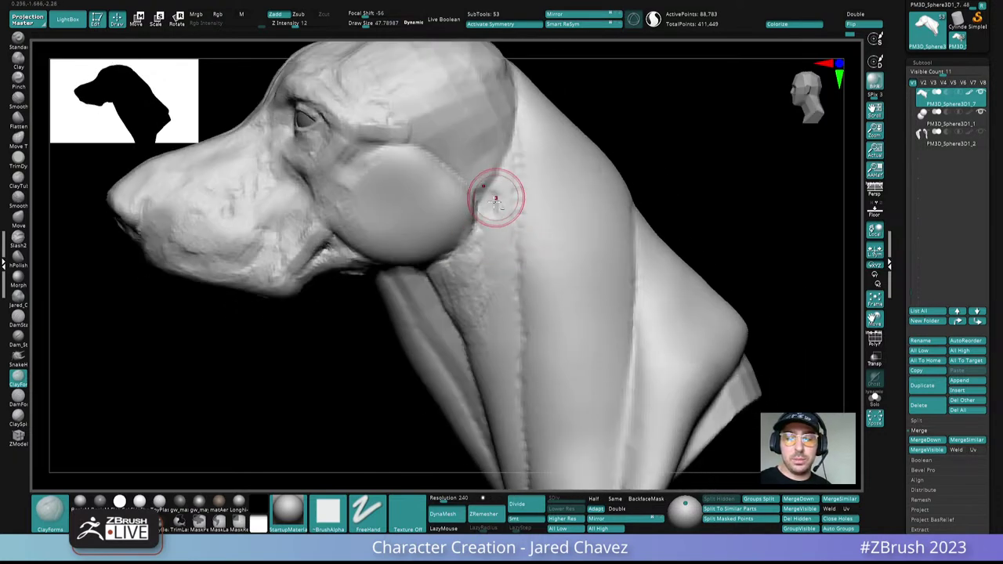
right_click_drag(510, 168, 499, 220, "alt")
mouse_move(499, 219)
right_mouse_down("ctrl")
mouse_move(477, 193)
mouse_move(492, 228)
right_mouse_up("ctrl")
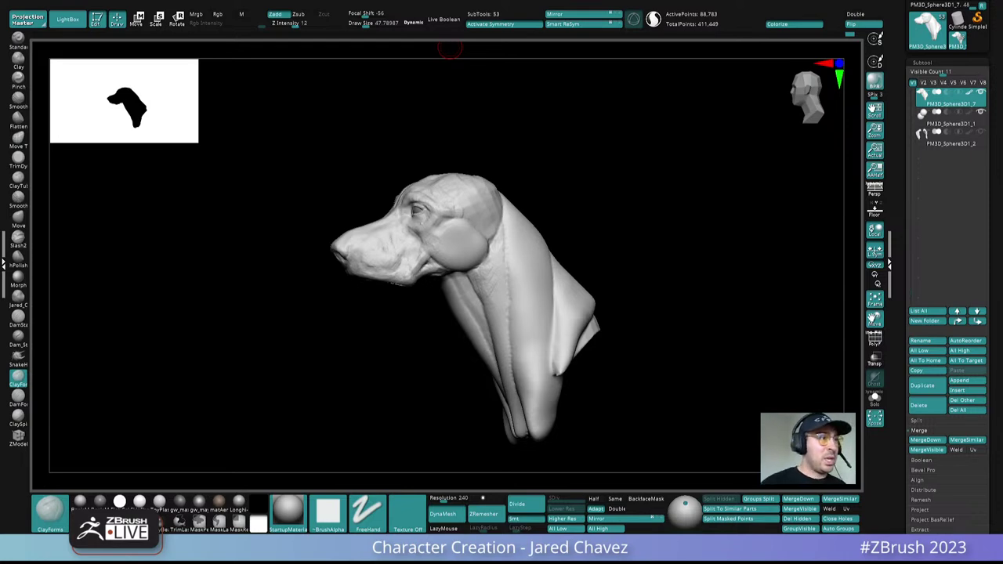
Step: Build up the upper throat muscle and the area beneath the jaw muscle with ClayForms strokes
mouse_move(459, 262)
right_mouse_down()
mouse_move(497, 221)
mouse_move(495, 246)
mouse_move(470, 251)
right_mouse_up()
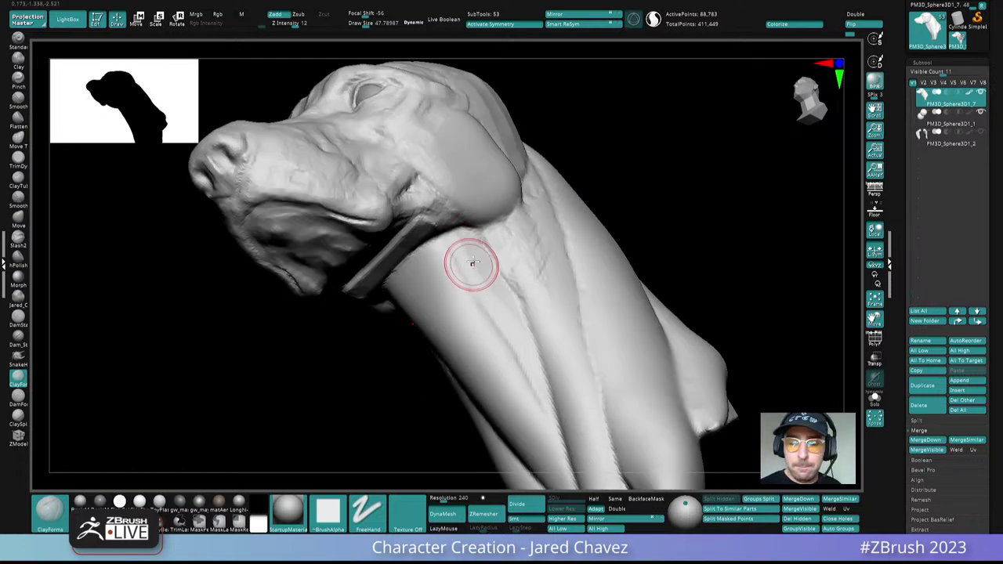
left_click_drag(474, 261, 484, 270)
mouse_move(464, 254)
right_mouse_down()
mouse_move(461, 238)
mouse_move(403, 222)
right_mouse_up()
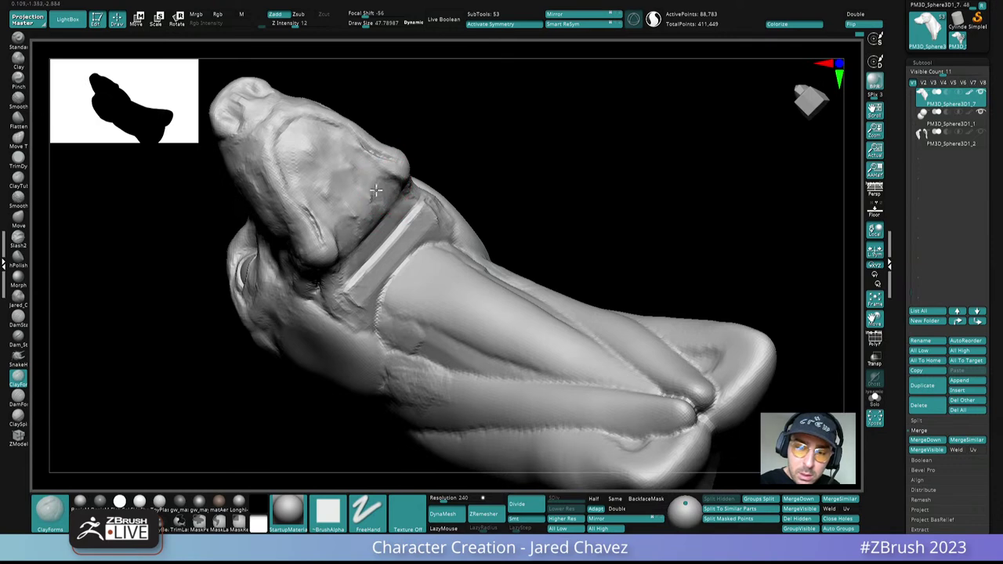
mouse_move(402, 210)
right_mouse_down()
mouse_move(402, 237)
mouse_move(436, 144)
mouse_move(475, 242)
mouse_move(433, 255)
mouse_move(423, 228)
mouse_move(433, 205)
mouse_move(381, 186)
mouse_move(354, 202)
right_mouse_up()
mouse_move(399, 226)
right_mouse_down()
mouse_move(379, 259)
mouse_move(365, 253)
mouse_move(405, 210)
mouse_move(397, 229)
mouse_move(470, 230)
mouse_move(481, 175)
mouse_move(459, 169)
right_mouse_up()
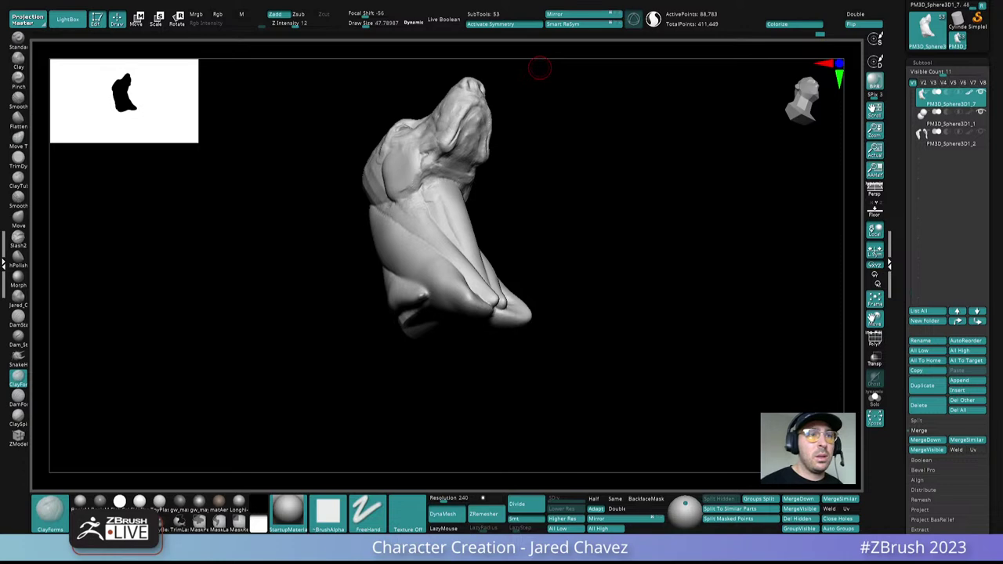
mouse_move(507, 217)
left_mouse_down()
mouse_move(493, 242)
mouse_move(425, 180)
mouse_move(467, 156)
mouse_move(483, 217)
mouse_move(459, 251)
mouse_move(425, 217)
mouse_move(416, 274)
mouse_move(432, 206)
mouse_move(445, 228)
left_mouse_up()
mouse_move(445, 227)
right_mouse_down("ctrl")
mouse_move(463, 206)
mouse_move(454, 215)
right_mouse_up("ctrl")
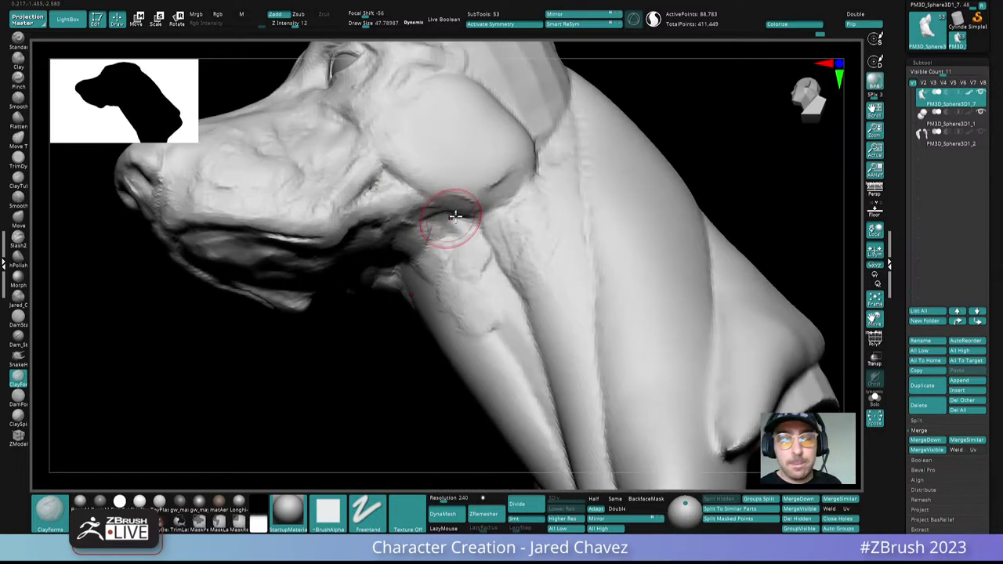
mouse_move(397, 235)
right_mouse_down()
mouse_move(413, 209)
mouse_move(484, 185)
right_mouse_up()
right_click_drag(471, 178, 462, 173)
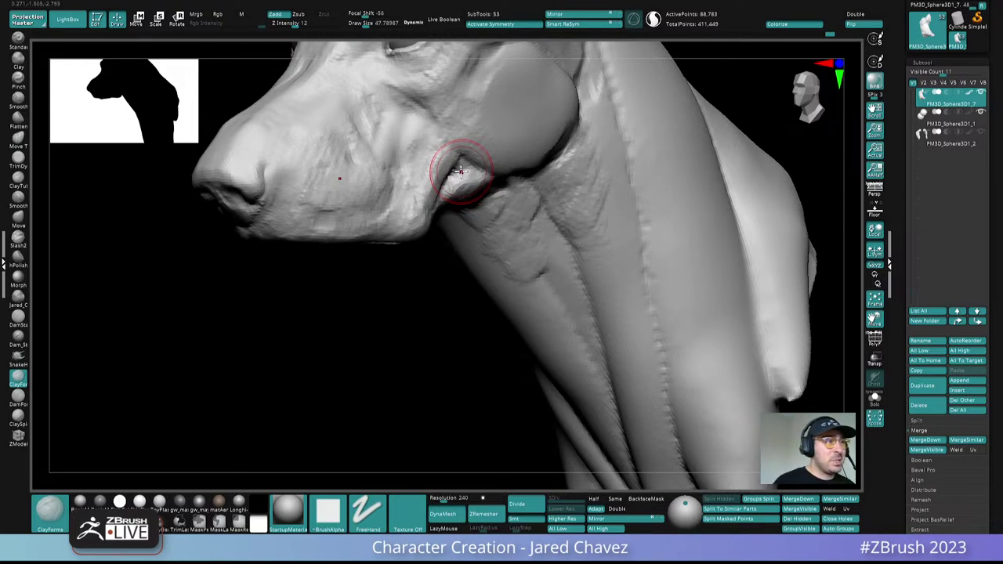
mouse_move(460, 171)
right_mouse_down()
mouse_move(514, 148)
mouse_move(531, 206)
mouse_move(518, 233)
mouse_move(488, 192)
mouse_move(506, 168)
mouse_move(459, 206)
right_mouse_up()
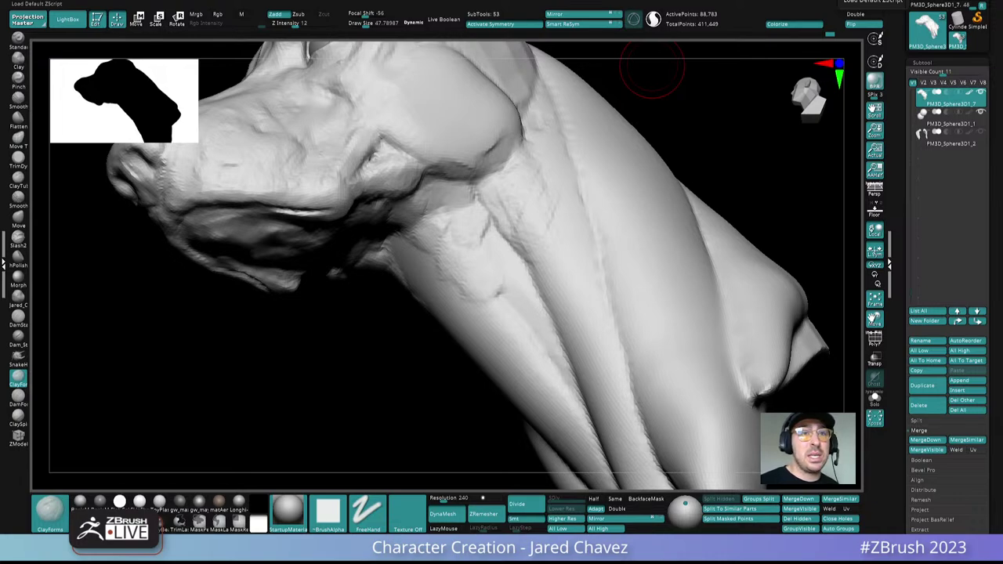
Step: Continue ClayForms strokes down the front of the throat, blending the neck muscles together
mouse_move(652, 69)
left_mouse_down()
mouse_move(454, 193)
mouse_move(441, 284)
mouse_move(421, 314)
left_mouse_up()
left_click_drag(406, 273, 413, 317)
right_click_drag(439, 271, 394, 249, "alt")
mouse_move(394, 249)
right_mouse_down()
mouse_move(356, 271)
mouse_move(351, 248)
mouse_move(323, 230)
mouse_move(455, 256)
mouse_move(476, 287)
mouse_move(510, 271)
mouse_move(486, 229)
mouse_move(498, 244)
right_mouse_up()
right_click_drag(491, 289, 525, 264)
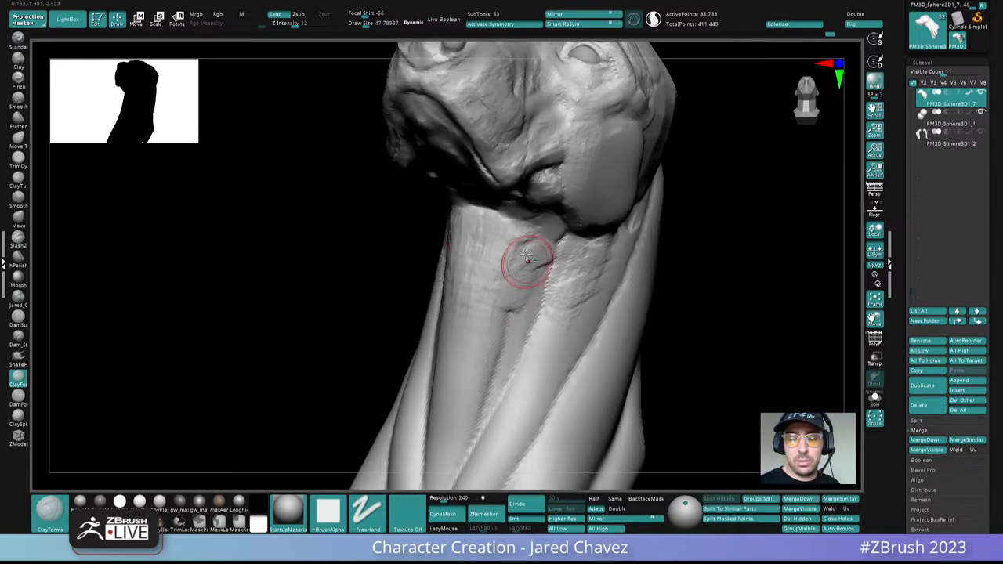
left_click_drag(525, 264, 479, 347)
mouse_move(531, 291)
right_mouse_down()
mouse_move(488, 225)
mouse_move(488, 180)
mouse_move(501, 253)
mouse_move(517, 250)
mouse_move(472, 251)
mouse_move(503, 281)
mouse_move(448, 196)
right_mouse_up()
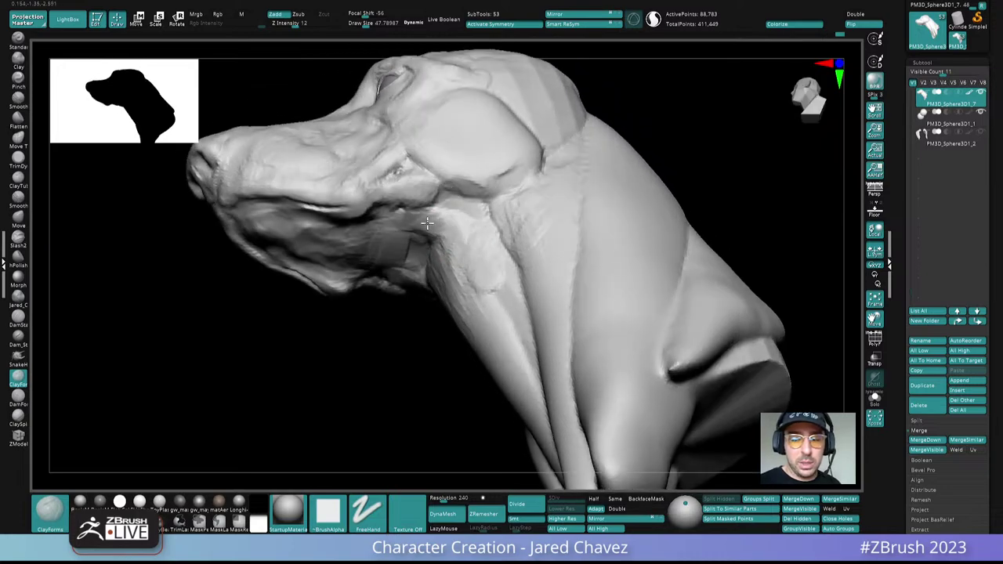
Step: Fill the slot between the underside of the lower jaw and the throat with the ClayForms brush
mouse_move(473, 237)
right_mouse_down()
mouse_move(468, 259)
mouse_move(493, 230)
mouse_move(454, 272)
right_mouse_up()
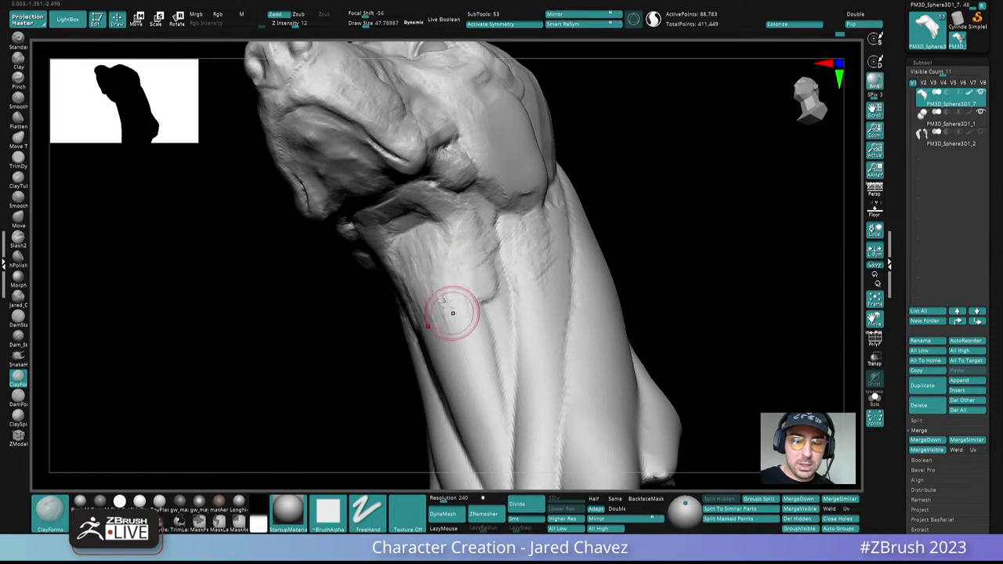
right_click_drag(447, 313, 417, 233)
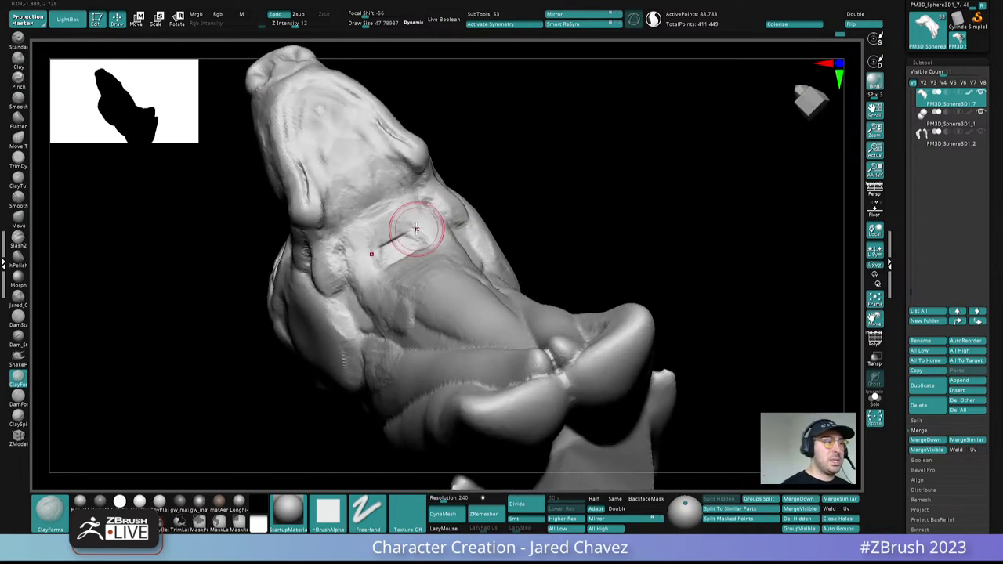
left_click_drag(416, 229, 418, 226)
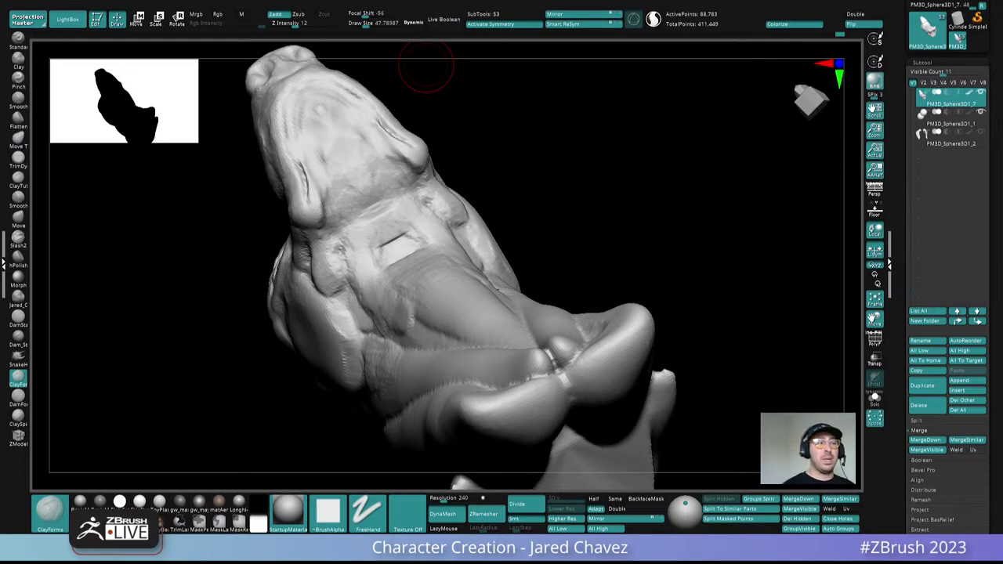
mouse_move(426, 66)
left_mouse_down()
mouse_move(528, 280)
mouse_move(441, 284)
mouse_move(467, 206)
mouse_move(414, 224)
mouse_move(399, 197)
left_mouse_up()
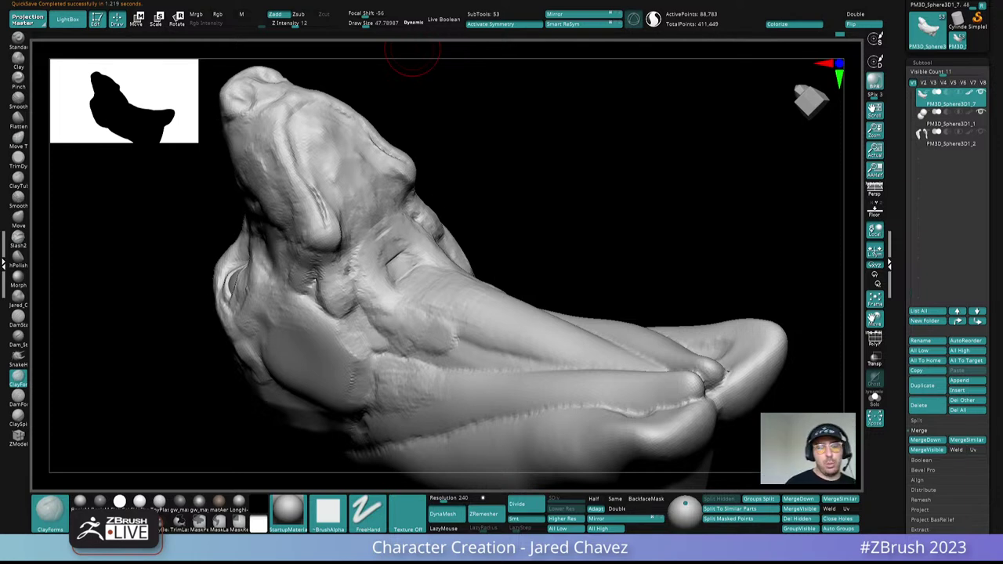
Step: Build up the front of the jaw muscle and blend it into the cheek with ClayForms strokes
mouse_move(412, 51)
right_mouse_down()
mouse_move(467, 289)
mouse_move(415, 274)
mouse_move(459, 285)
mouse_move(478, 258)
mouse_move(497, 274)
mouse_move(470, 242)
mouse_move(434, 240)
mouse_move(447, 264)
mouse_move(447, 224)
mouse_move(329, 156)
right_mouse_up()
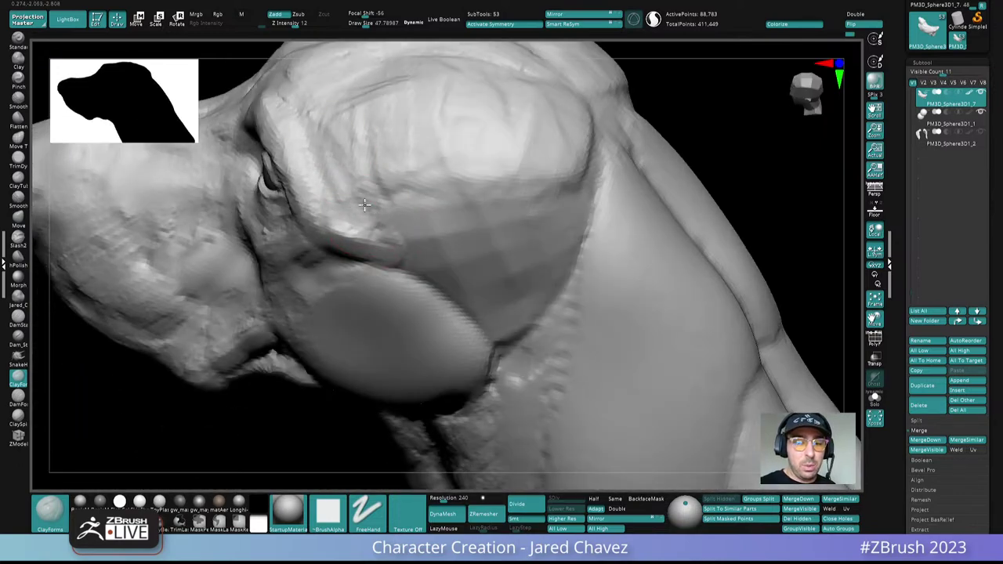
mouse_move(412, 222)
right_mouse_down("ctrl")
mouse_move(370, 270)
mouse_move(408, 253)
mouse_move(409, 285)
mouse_move(372, 260)
right_mouse_up("ctrl")
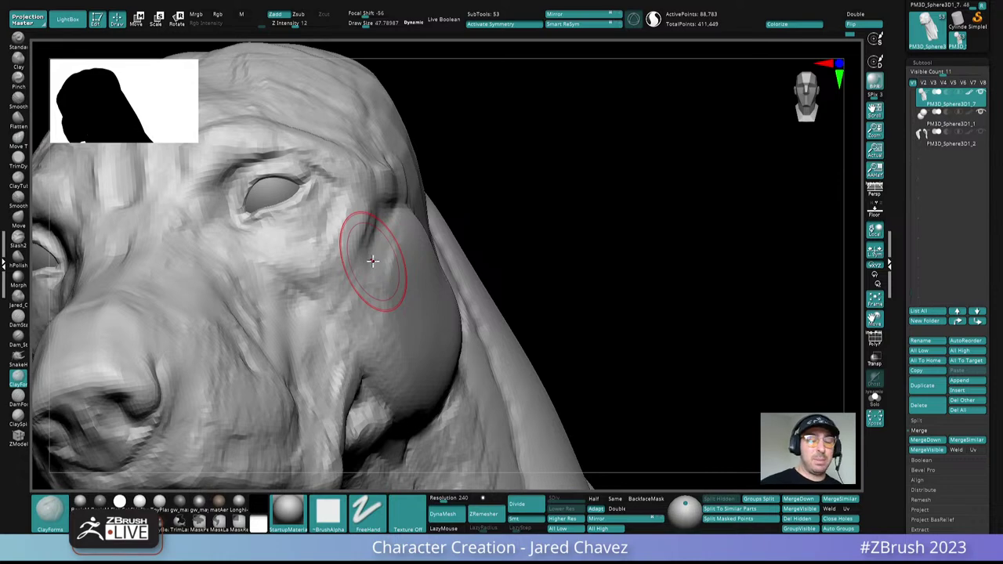
mouse_move(372, 261)
right_mouse_down()
mouse_move(337, 288)
mouse_move(355, 283)
mouse_move(356, 220)
mouse_move(377, 270)
mouse_move(376, 257)
mouse_move(292, 262)
right_mouse_up()
key("space")
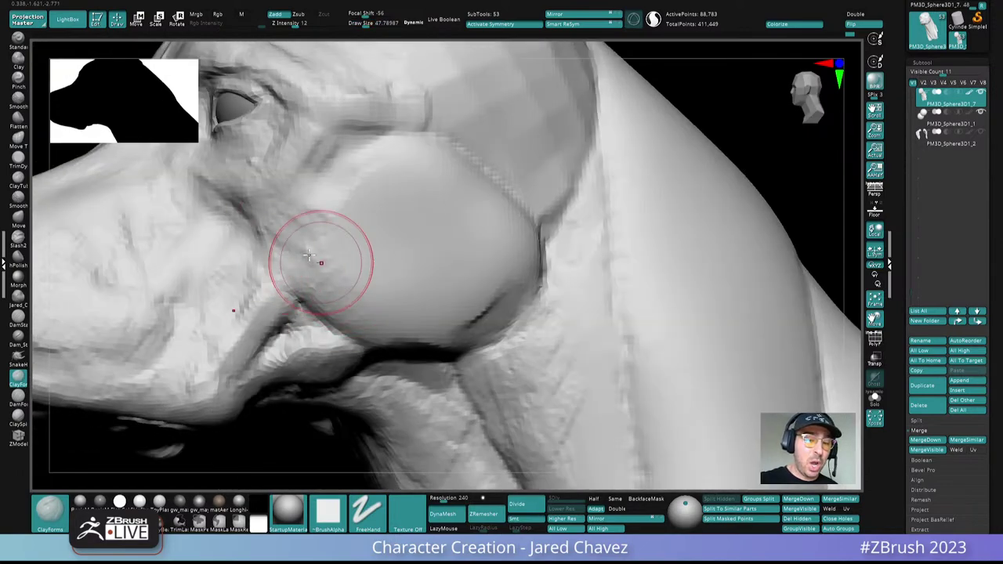
left_click_drag(302, 271, 350, 280)
right_click_drag(350, 280, 318, 242)
left_click_drag(318, 243, 371, 308)
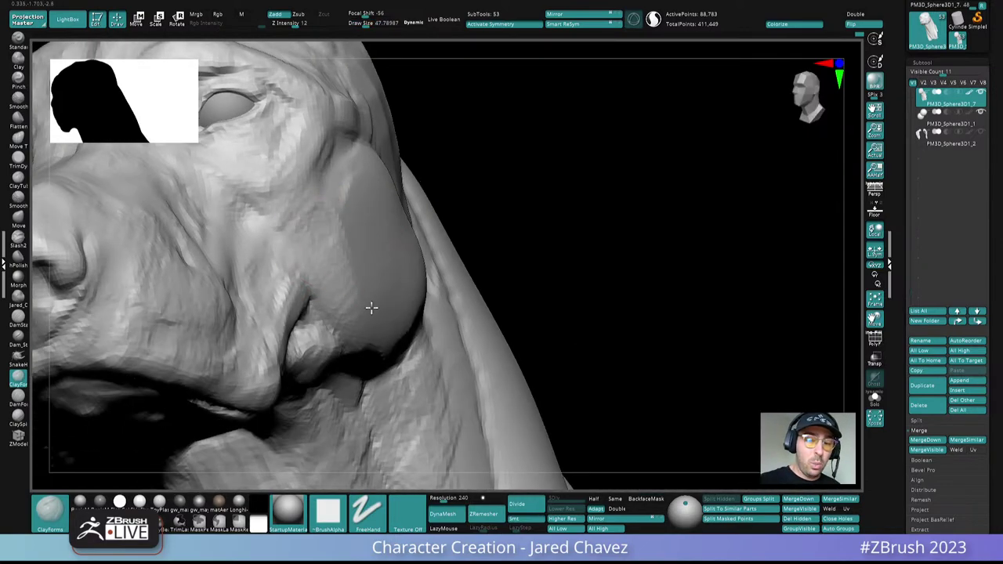
mouse_move(371, 308)
right_mouse_down()
mouse_move(376, 274)
mouse_move(397, 261)
mouse_move(389, 293)
right_mouse_up()
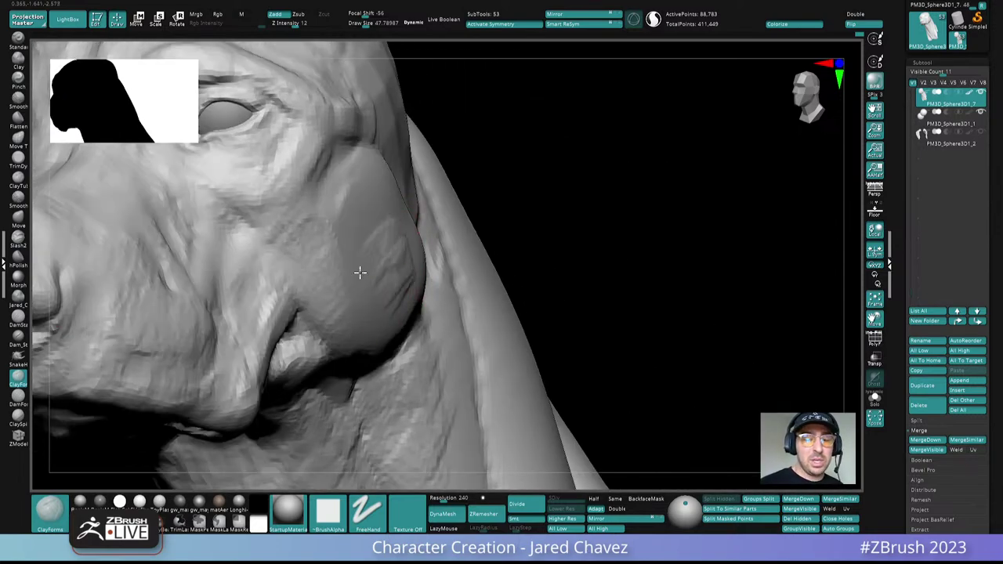
right_click_drag(332, 217, 363, 287)
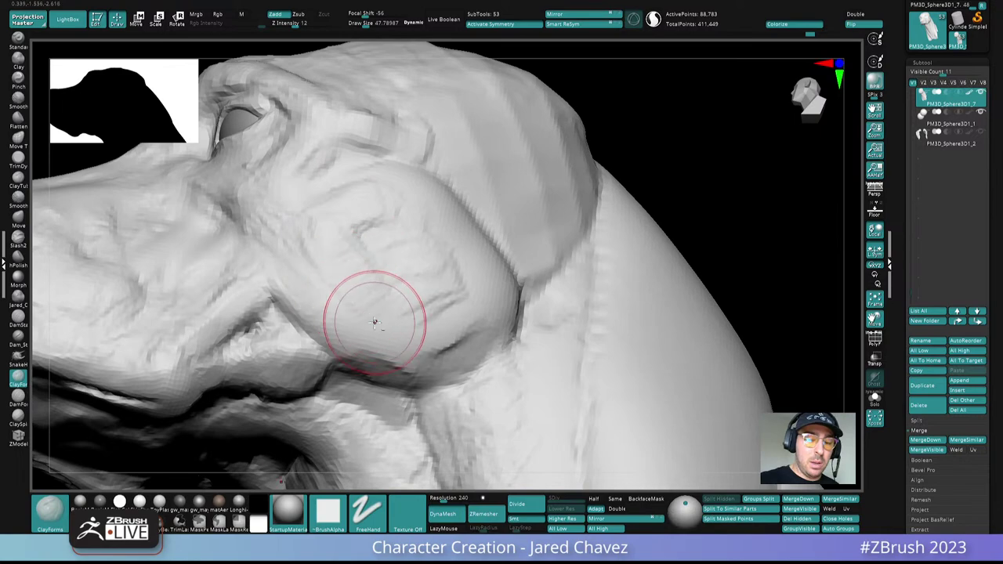
Step: Sculpt the lower edge of the jaw muscle where it meets the throat with the ClayForms brush
mouse_move(374, 321)
right_mouse_down()
mouse_move(340, 240)
mouse_move(253, 175)
right_mouse_up()
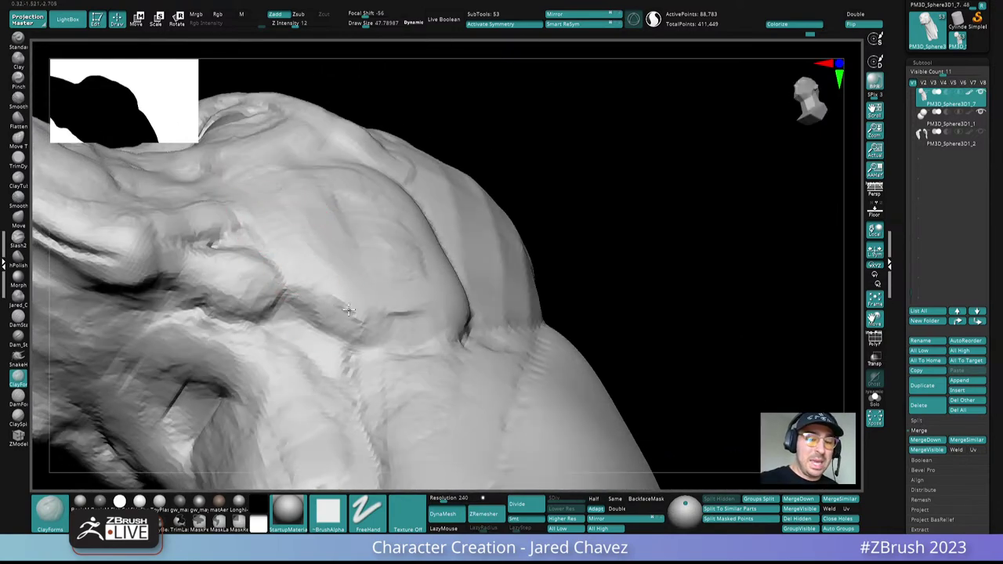
left_click_drag(348, 310, 373, 320)
mouse_move(395, 290)
right_mouse_down("ctrl")
mouse_move(351, 181)
mouse_move(385, 311)
mouse_move(416, 253)
mouse_move(475, 253)
mouse_move(548, 220)
mouse_move(530, 253)
mouse_move(481, 286)
mouse_move(405, 250)
right_mouse_up("ctrl")
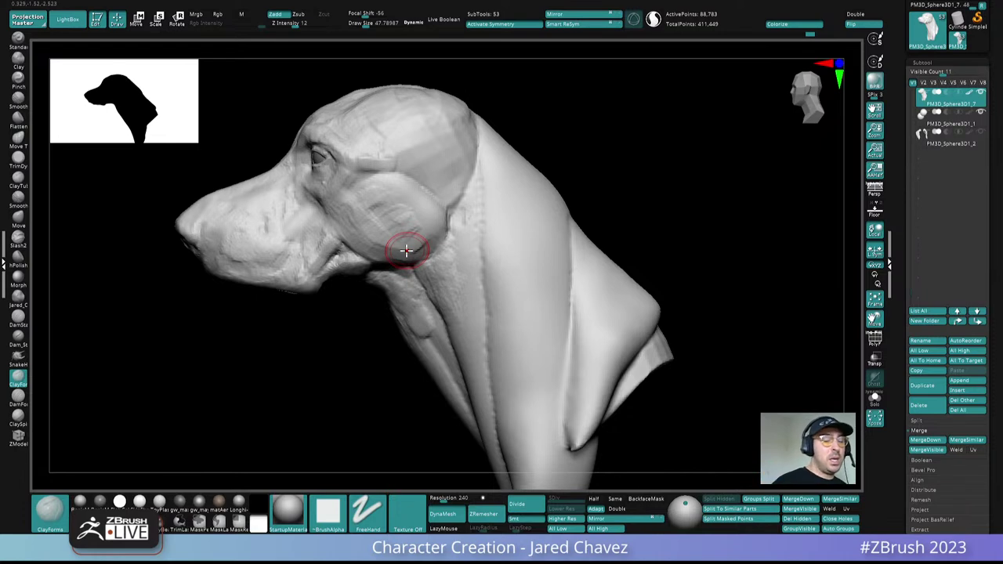
Step: Try to reshape the underside of the jaw with the Move brush
left_click(18, 220)
right_click_drag(311, 285, 327, 322, "ctrl")
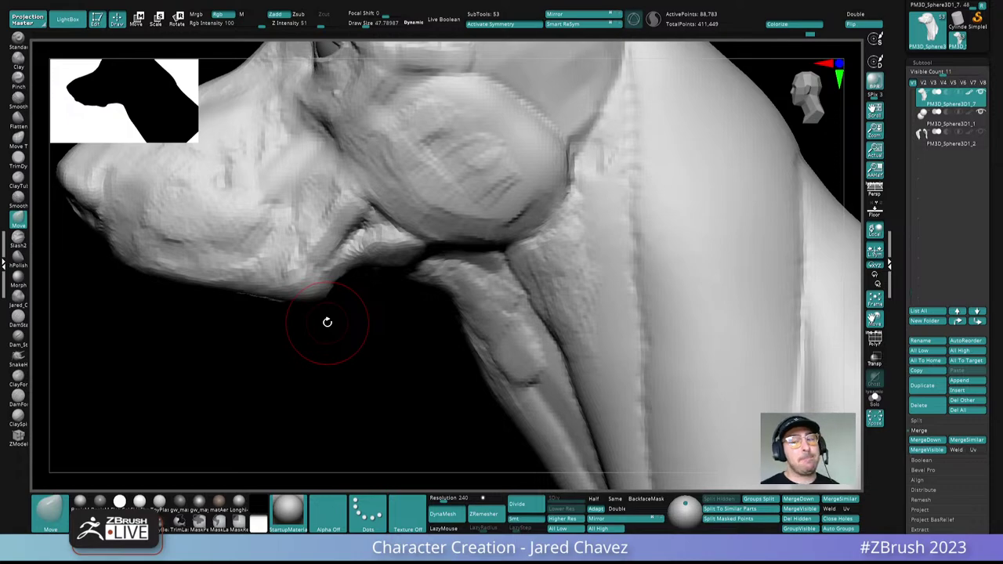
left_click_drag(327, 322, 504, 215)
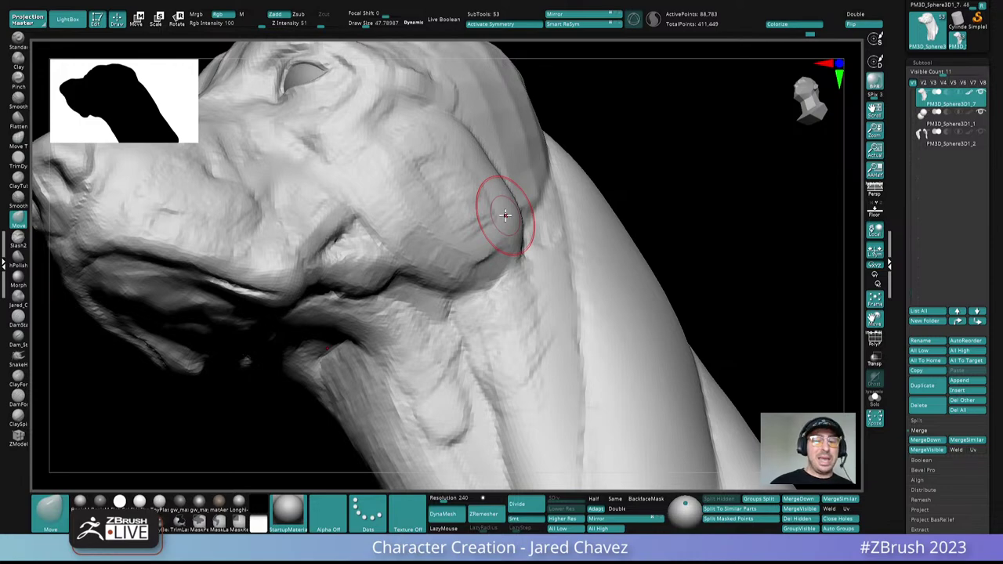
mouse_move(501, 215)
right_mouse_down()
mouse_move(369, 295)
mouse_move(303, 313)
right_mouse_up()
key("ctrl+z")
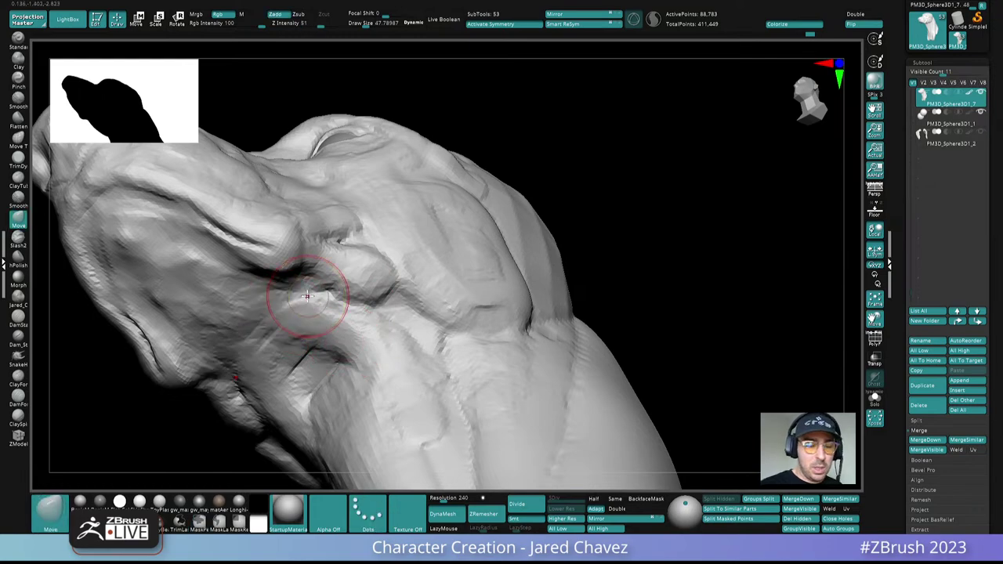
Step: Reduce the ClayForms brush size to about 30 and sculpt the gap between the jaw muscle's lower edge and the upper throat
left_click(19, 380)
mouse_move(307, 296)
right_mouse_down()
mouse_move(376, 336)
mouse_move(377, 350)
mouse_move(359, 343)
mouse_move(336, 266)
mouse_move(352, 217)
mouse_move(377, 241)
mouse_move(377, 272)
mouse_move(318, 208)
mouse_move(327, 278)
right_mouse_up()
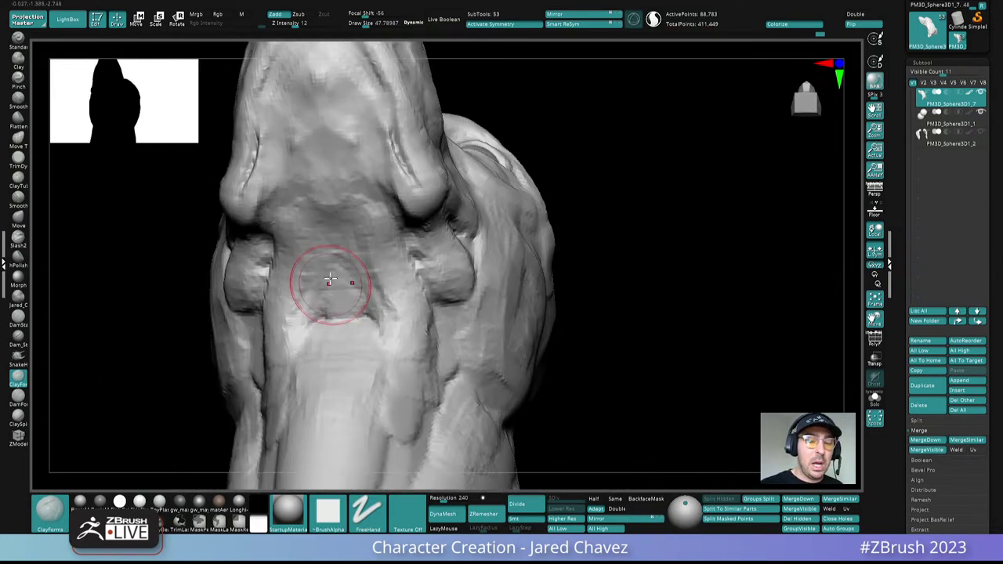
mouse_move(392, 294)
right_mouse_down()
mouse_move(389, 214)
mouse_move(479, 298)
mouse_move(457, 293)
mouse_move(457, 267)
mouse_move(456, 284)
mouse_move(386, 240)
mouse_move(400, 223)
right_mouse_up()
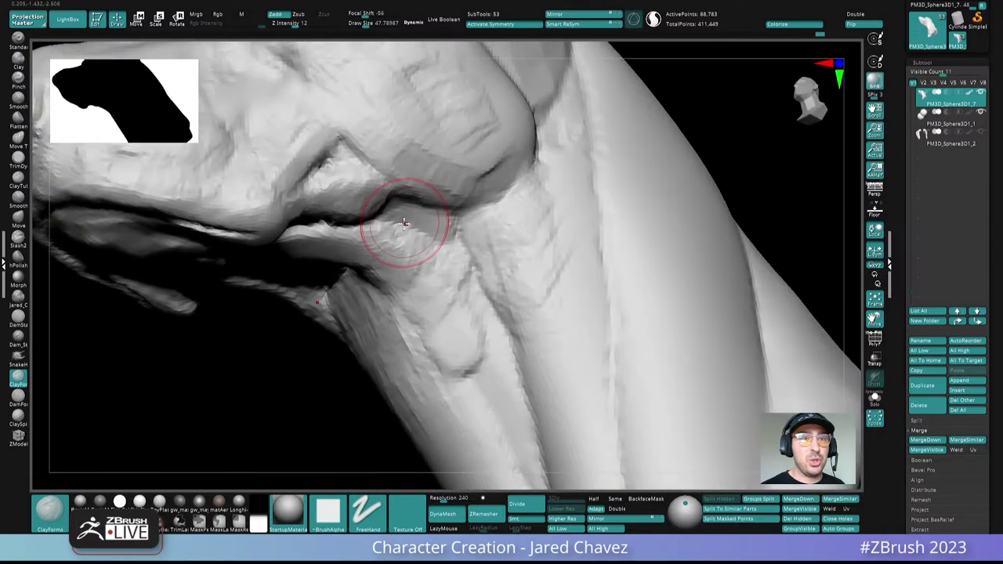
key("space")
left_click_drag(400, 222, 396, 223)
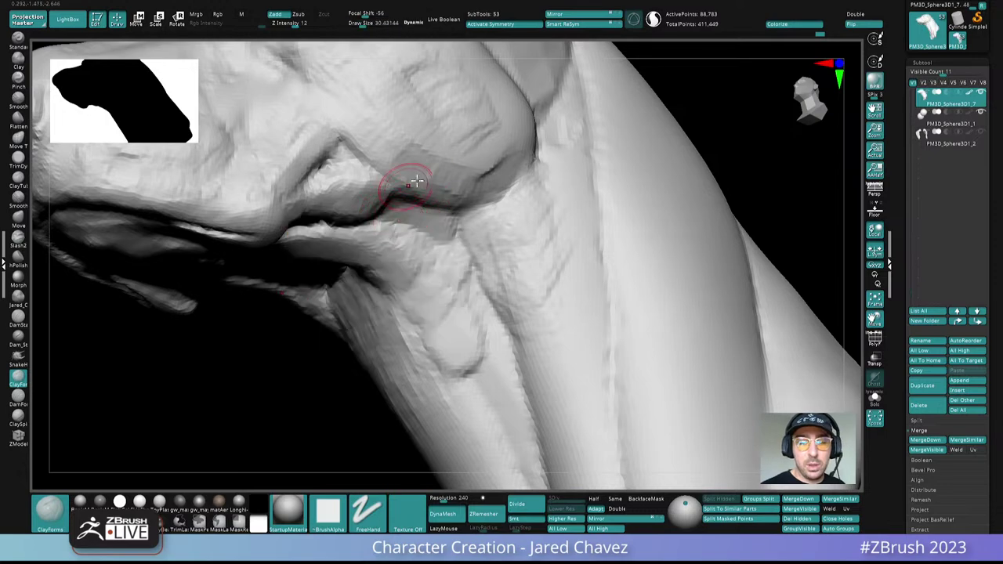
mouse_move(431, 187)
right_mouse_down("alt")
mouse_move(331, 222)
mouse_move(347, 199)
mouse_move(356, 225)
right_mouse_up("alt")
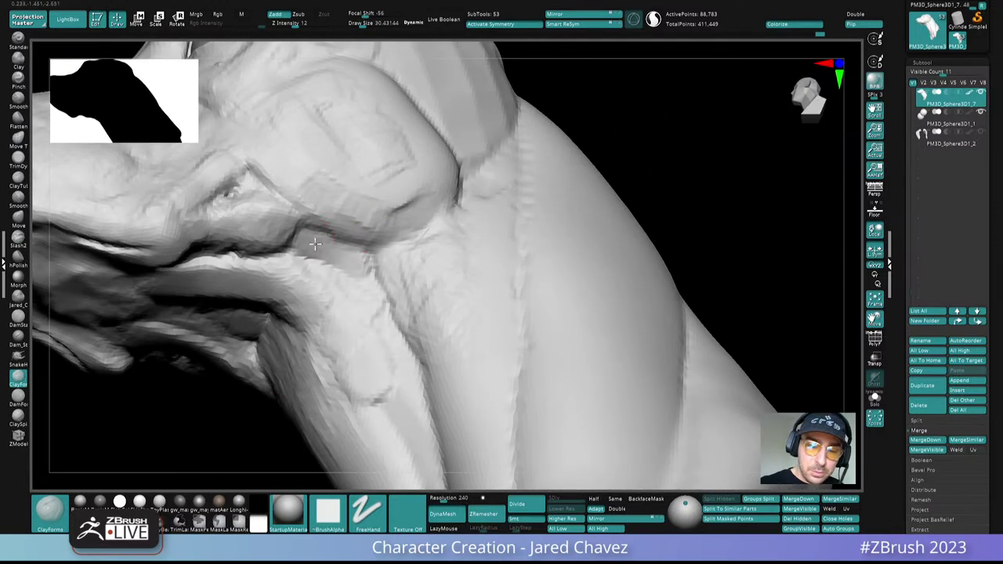
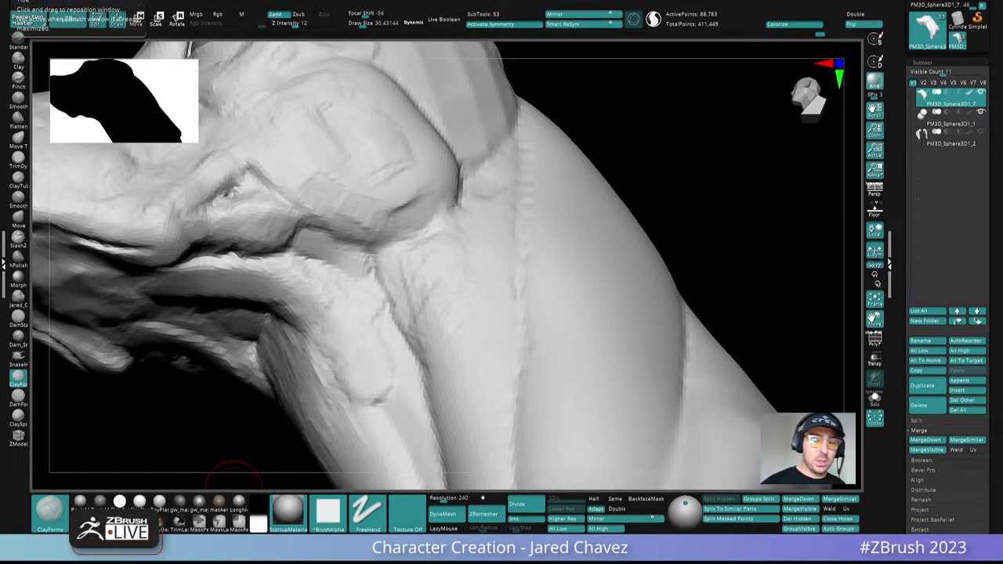
Step: Blend the rear end of the cheekbone ridge into the temple with ClayForms strokes and light smoothing
right_click_drag(487, 222, 520, 274)
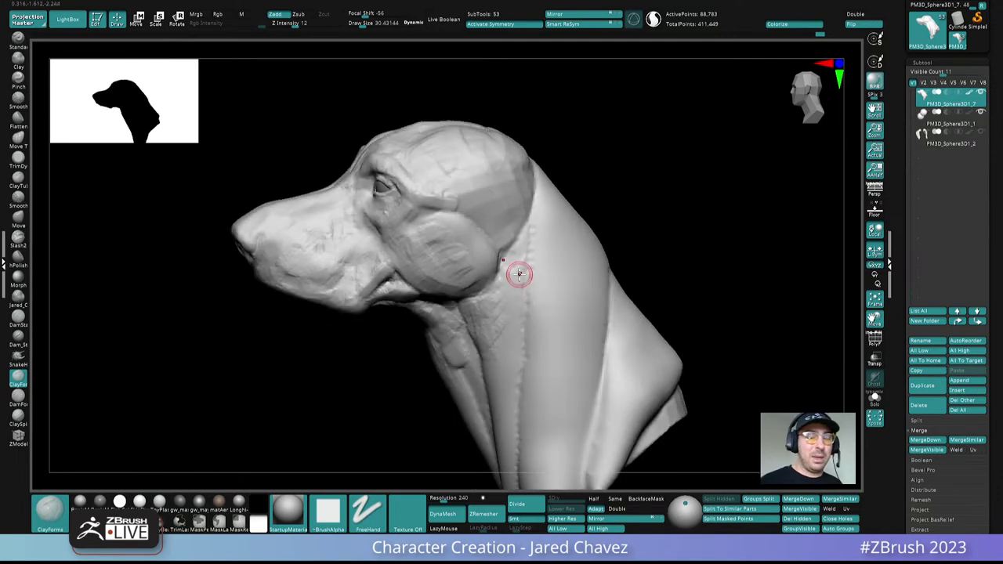
mouse_move(472, 217)
right_mouse_down()
mouse_move(438, 201)
mouse_move(445, 225)
right_mouse_up()
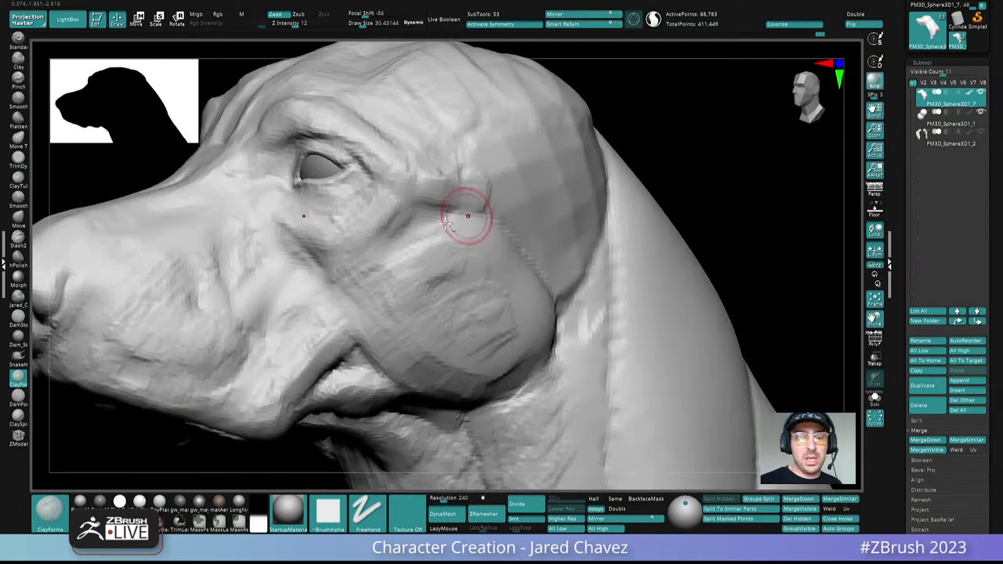
right_click_drag(502, 206, 425, 217)
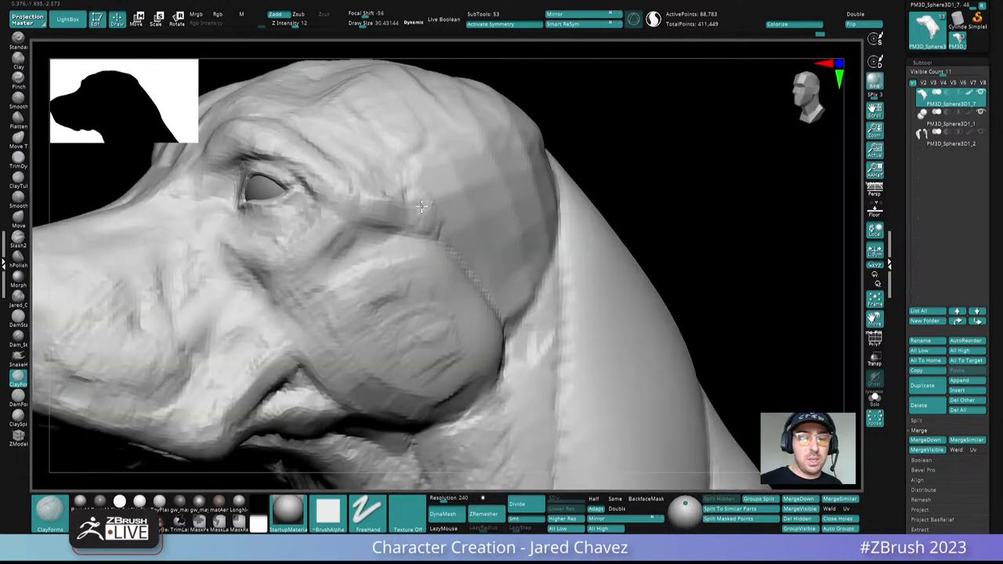
left_click_drag(422, 207, 398, 210)
mouse_move(398, 210)
right_mouse_down()
mouse_move(416, 201)
mouse_move(398, 219)
right_mouse_up()
left_click_drag(398, 219, 396, 208)
right_click_drag(385, 204, 369, 238)
mouse_move(365, 218)
left_mouse_down("shift")
mouse_move(384, 215)
mouse_move(365, 222)
left_mouse_up("shift")
mouse_move(364, 211)
right_mouse_down("ctrl")
mouse_move(354, 156)
mouse_move(384, 221)
right_mouse_up("ctrl")
Step: Reshape the upper and lower eyelids and the outer eye corner with the Move brush
mouse_move(384, 221)
right_mouse_down("alt")
mouse_move(414, 241)
mouse_move(385, 264)
mouse_move(458, 308)
mouse_move(403, 246)
mouse_move(407, 219)
mouse_move(434, 247)
mouse_move(423, 242)
mouse_move(403, 273)
mouse_move(382, 249)
right_mouse_up("alt")
key("ctrl+1")
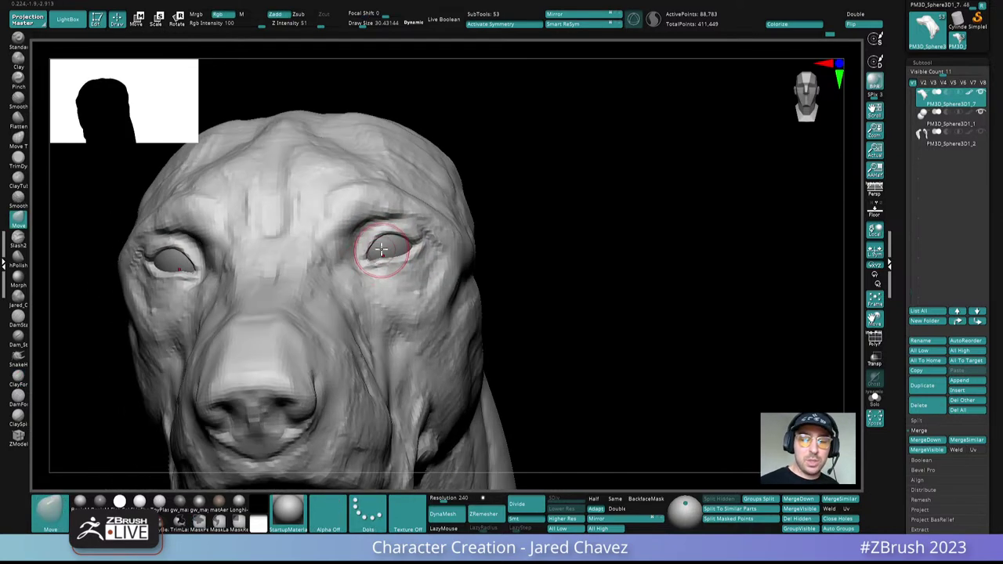
left_click_drag(373, 247, 389, 230)
mouse_move(365, 271)
left_mouse_down()
mouse_move(361, 263)
mouse_move(383, 259)
left_mouse_up()
left_click_drag(408, 258, 405, 253)
mouse_move(411, 254)
right_mouse_down()
mouse_move(391, 257)
mouse_move(397, 218)
mouse_move(388, 236)
mouse_move(395, 245)
right_mouse_up()
Step: Refine the outer corner of the eye with the ClayForms brush at a size of about 10
left_click(17, 378)
key("space")
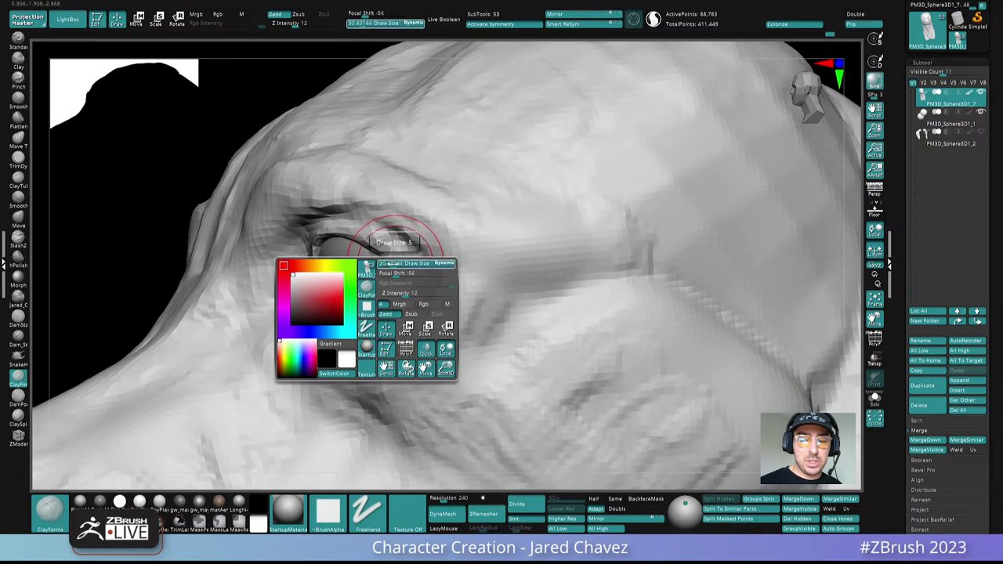
left_click_drag(385, 264, 374, 248)
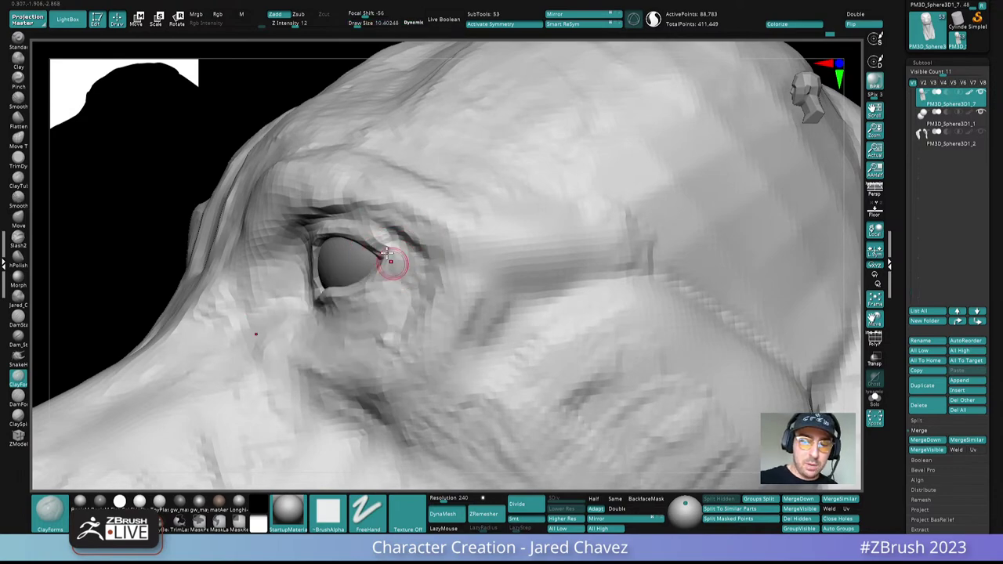
mouse_move(386, 253)
right_mouse_down()
mouse_move(355, 216)
mouse_move(381, 235)
mouse_move(365, 246)
mouse_move(407, 221)
right_mouse_up()
right_click_drag(407, 221, 393, 218, "ctrl")
Step: Enlarge the Move brush to about 48 and adjust the brow above the eye
key("b")
key("m")
key("v")
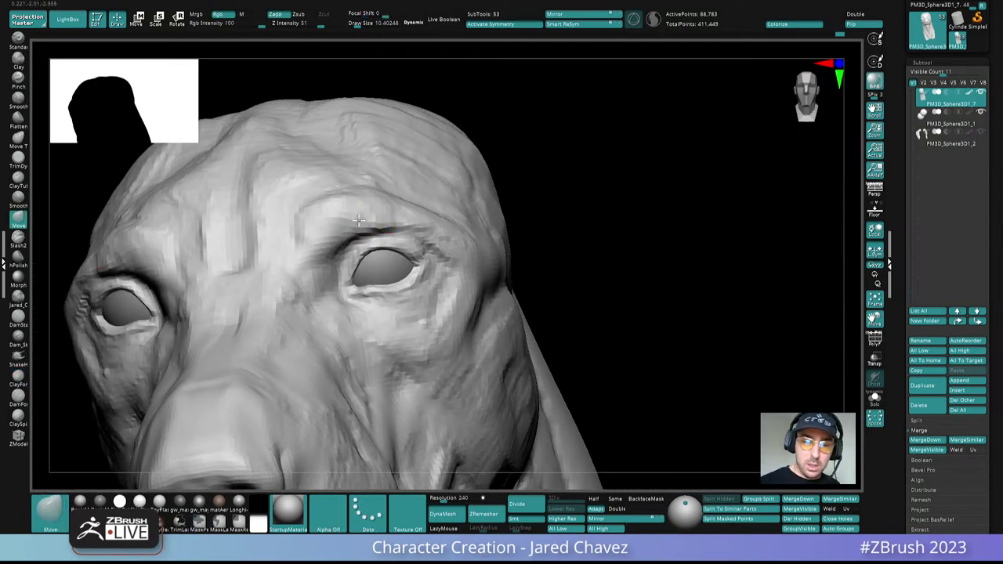
key("space")
mouse_move(355, 219)
left_mouse_down()
mouse_move(365, 214)
mouse_move(349, 201)
mouse_move(376, 186)
mouse_move(369, 214)
mouse_move(345, 235)
left_mouse_up()
right_click_drag(402, 261, 356, 88, "ctrl")
mouse_move(367, 275)
right_mouse_down()
mouse_move(449, 245)
mouse_move(430, 270)
right_mouse_up()
right_click_drag(430, 270, 403, 280, "ctrl")
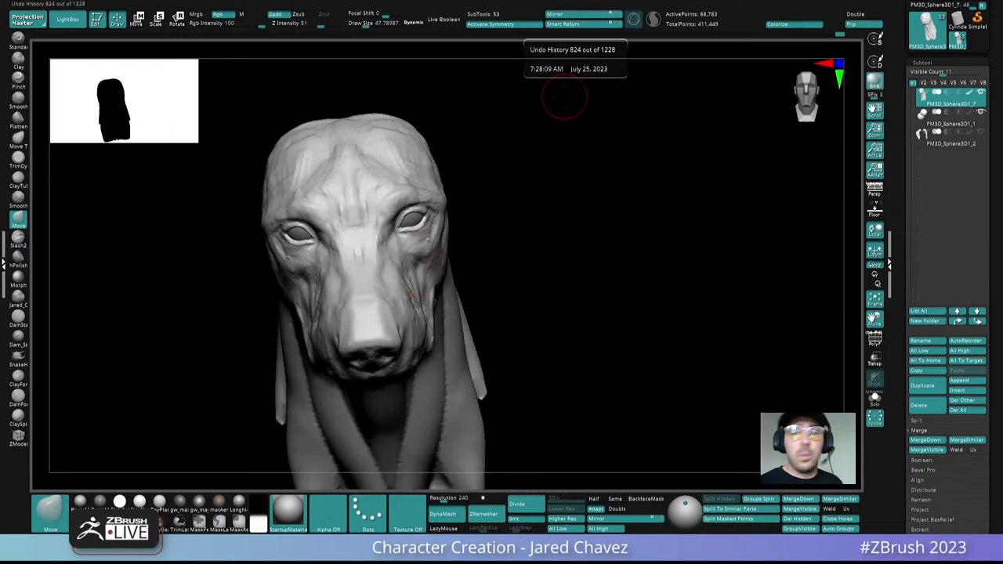
Step: Try to mask the area behind the jaw muscle at the base of the temple
mouse_move(501, 246)
right_mouse_down()
mouse_move(454, 207)
mouse_move(565, 357)
mouse_move(522, 161)
mouse_move(487, 185)
right_mouse_up()
right_click_drag(487, 185, 472, 227, "ctrl")
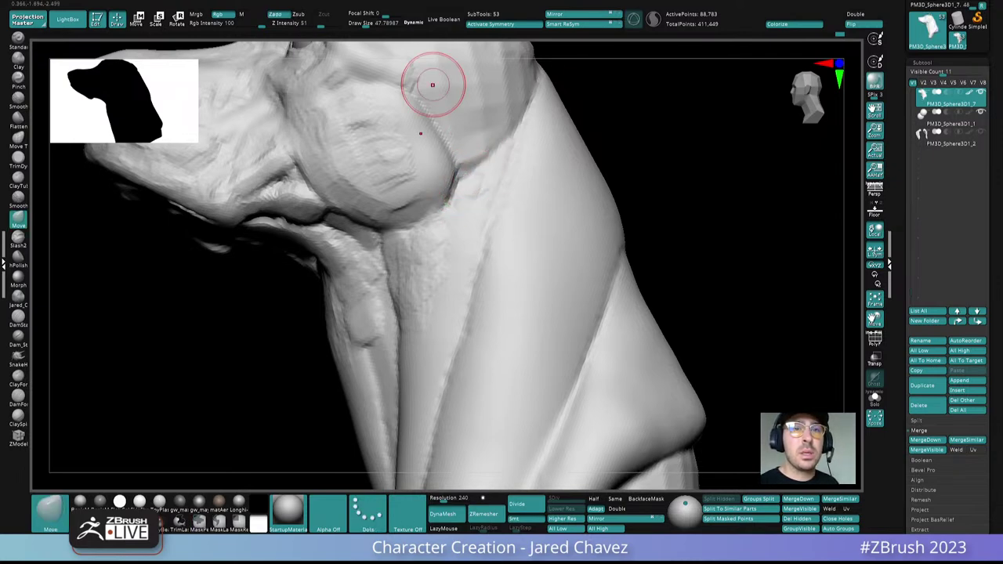
mouse_move(433, 85)
right_mouse_down()
mouse_move(448, 188)
mouse_move(462, 149)
mouse_move(472, 228)
right_mouse_up()
left_click_drag(465, 186, 459, 217)
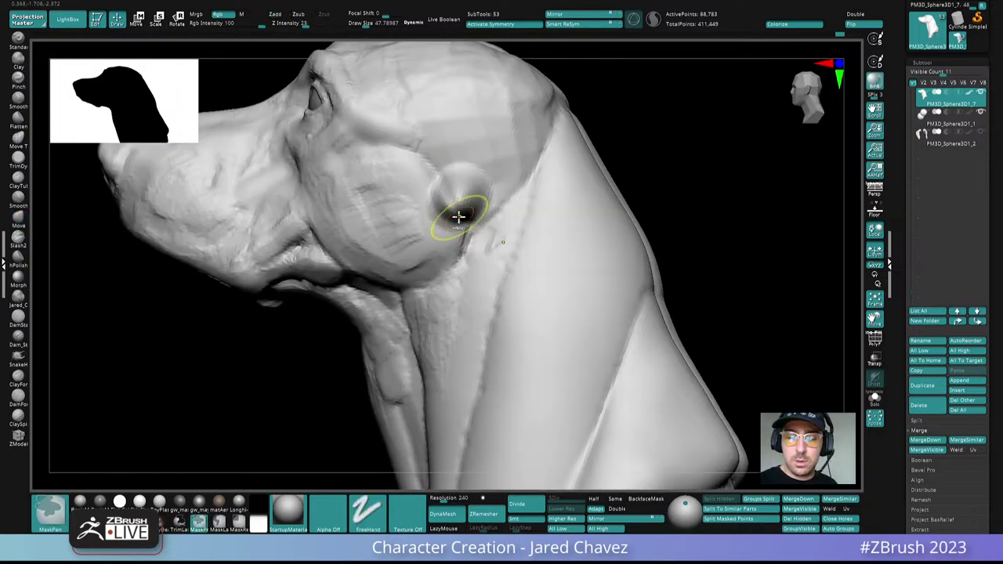
key("ctrl+z")
Step: Resize the brush and sculpt along the seam between the jaw muscle and the temple
mouse_move(477, 211)
right_mouse_down()
mouse_move(465, 188)
mouse_move(424, 232)
mouse_move(454, 172)
mouse_move(447, 160)
right_mouse_up()
key("space")
mouse_move(445, 182)
left_mouse_down()
mouse_move(429, 174)
mouse_move(387, 188)
left_mouse_up()
Step: Make the ears the active subtool and reshape the ear base with the Move brush at a size of about 62
mouse_move(409, 157)
right_mouse_down()
mouse_move(425, 208)
mouse_move(425, 197)
mouse_move(444, 196)
mouse_move(444, 168)
mouse_move(443, 242)
mouse_move(418, 224)
mouse_move(419, 264)
mouse_move(434, 211)
mouse_move(426, 253)
mouse_move(438, 261)
mouse_move(448, 149)
mouse_move(468, 292)
mouse_move(575, 287)
right_mouse_up()
left_click(498, 299, "alt")
key("space")
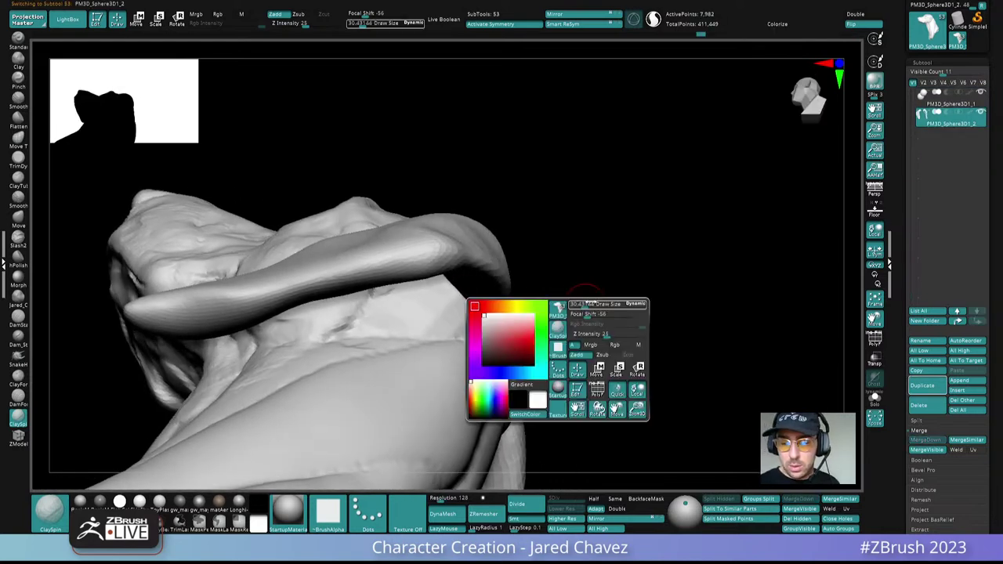
left_click_drag(586, 303, 575, 300)
key("ctrl")
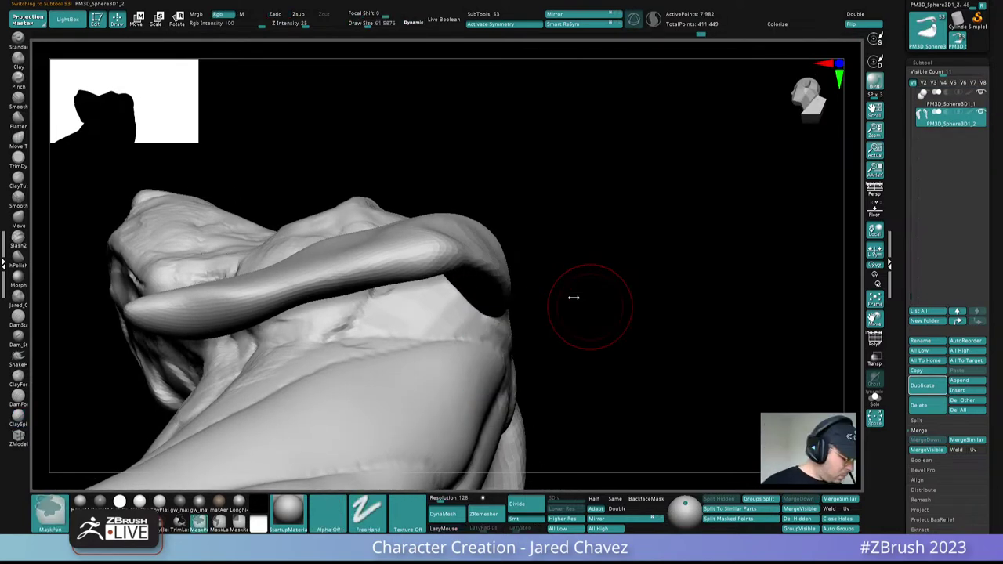
mouse_move(574, 298)
right_mouse_down()
mouse_move(510, 314)
mouse_move(479, 306)
mouse_move(488, 291)
mouse_move(471, 292)
mouse_move(506, 302)
mouse_move(490, 274)
mouse_move(514, 343)
mouse_move(520, 257)
mouse_move(490, 90)
mouse_move(488, 273)
mouse_move(477, 279)
mouse_move(496, 266)
mouse_move(490, 288)
right_mouse_up()
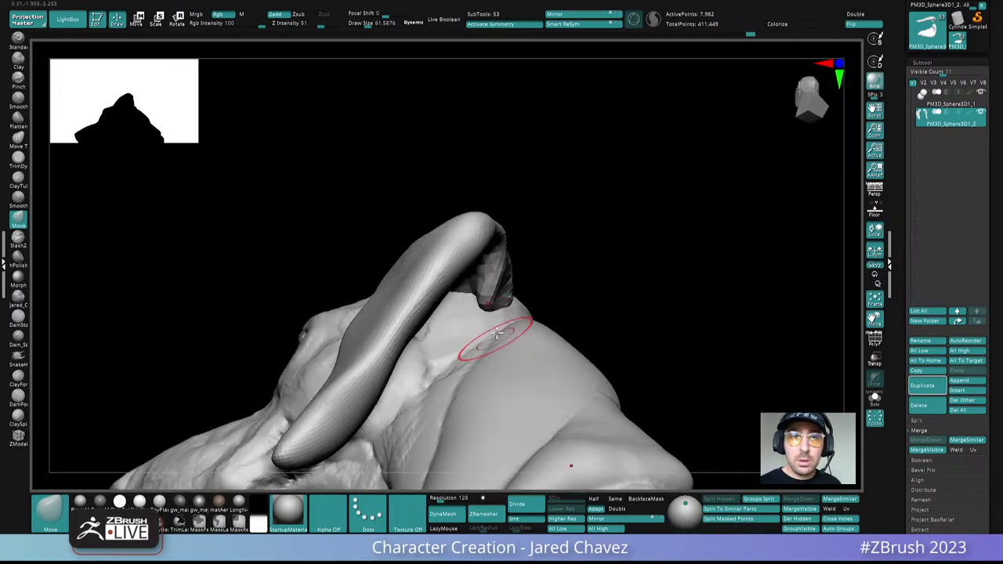
right_click_drag(497, 333, 510, 313)
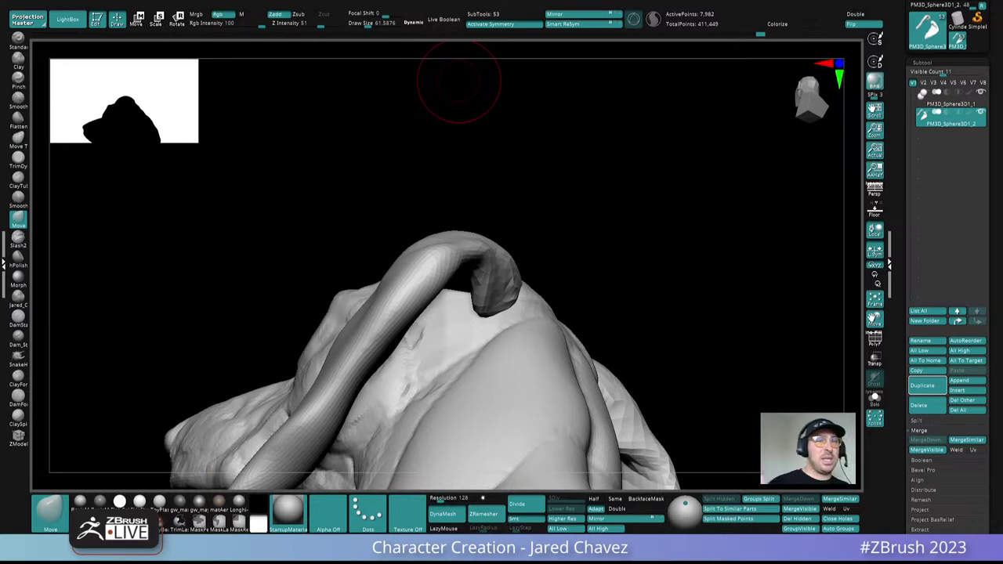
mouse_move(458, 82)
left_mouse_down()
mouse_move(582, 255)
mouse_move(459, 287)
mouse_move(449, 278)
mouse_move(444, 293)
mouse_move(470, 266)
mouse_move(464, 317)
left_mouse_up()
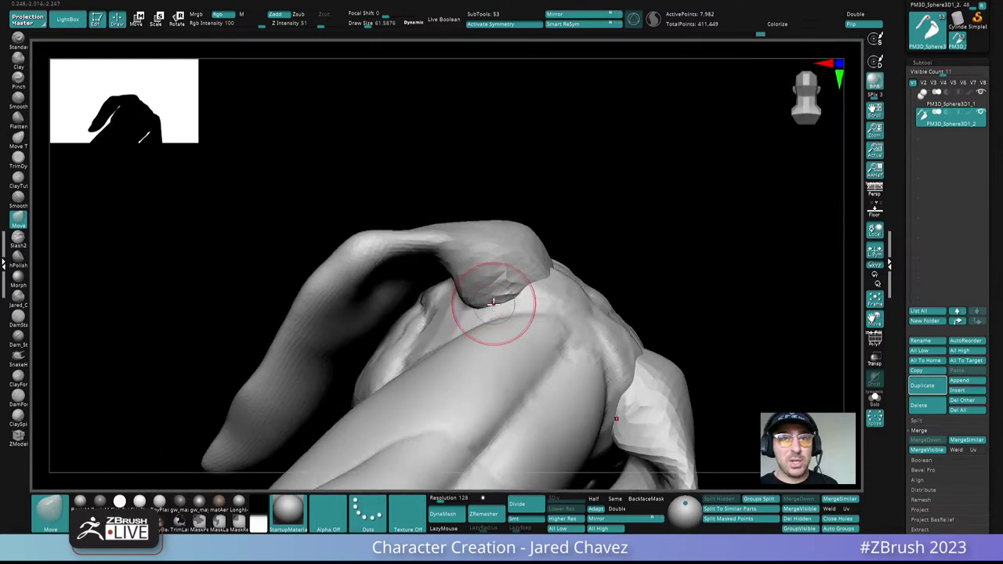
Step: Fit the ear base against the back of the skull and adjust the ear's outer fold with the Move brush
right_click_drag(496, 304, 486, 311)
mouse_move(490, 302)
left_mouse_down()
mouse_move(510, 314)
mouse_move(474, 307)
left_mouse_up()
right_click_drag(536, 301, 499, 125, "ctrl")
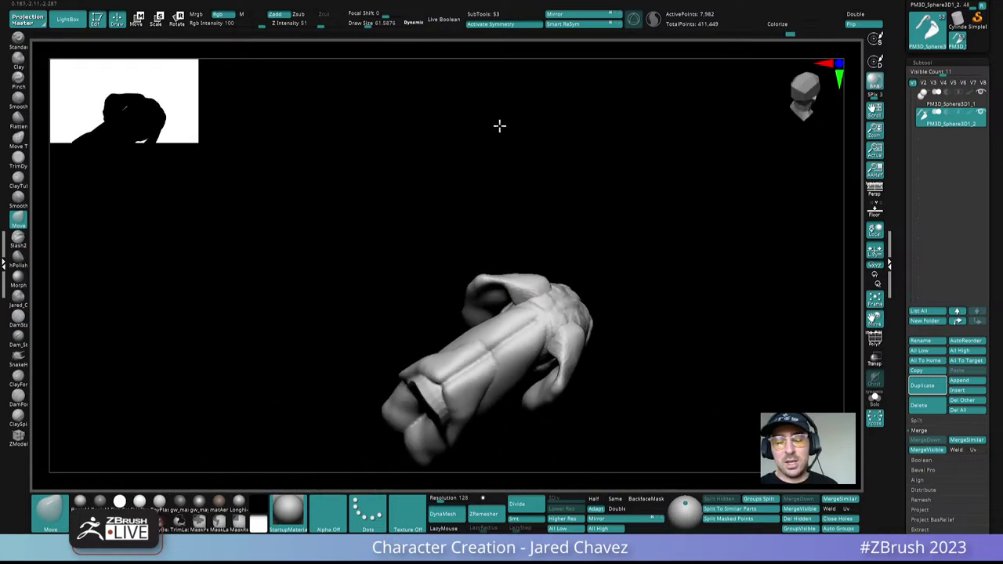
right_click_drag(578, 265, 560, 277)
left_click_drag(560, 276, 517, 270)
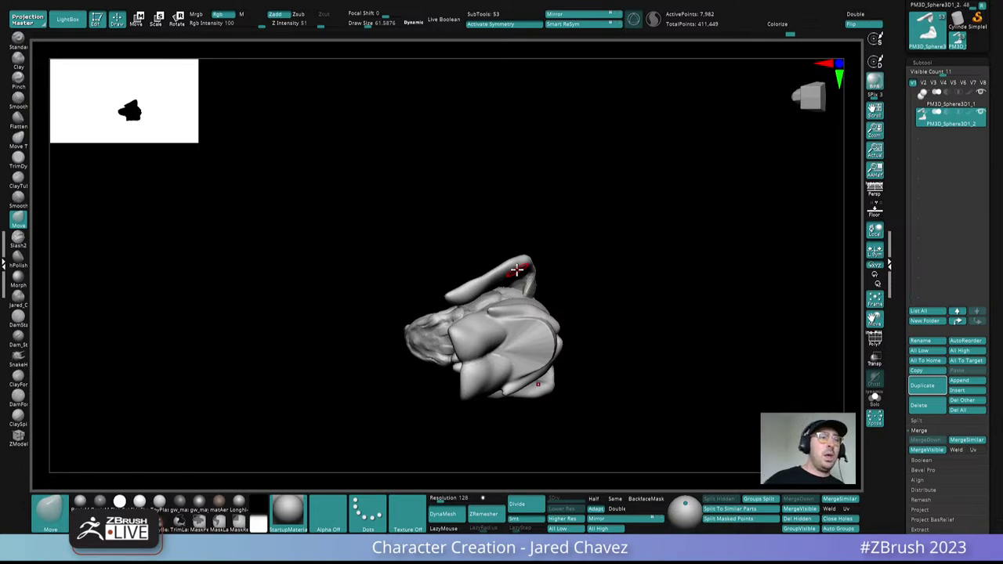
right_click_drag(516, 270, 479, 378)
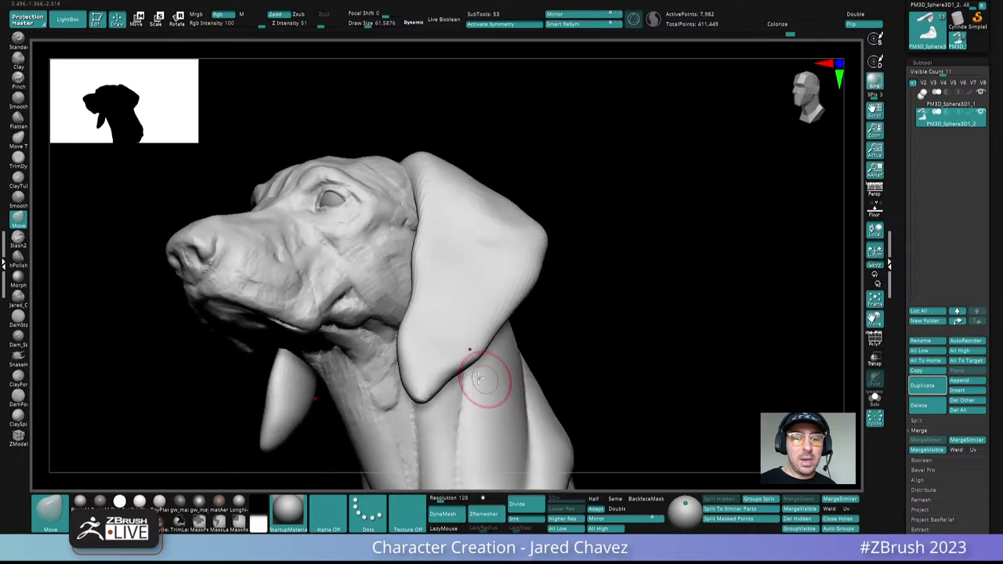
Step: Hide the ears and make the head the active subtool again
left_click(981, 113)
left_click(382, 271, "alt")
right_click_drag(382, 270, 416, 311)
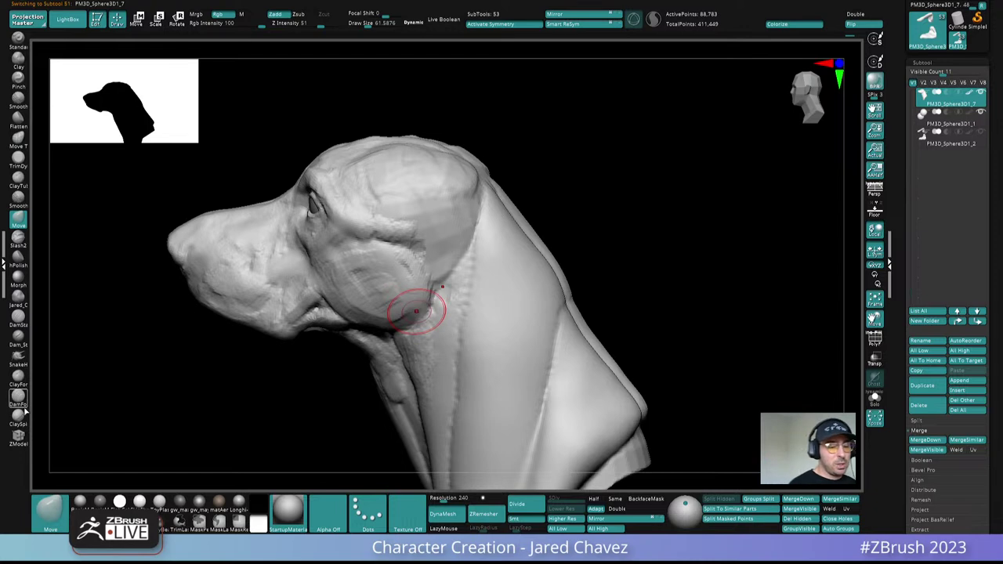
Step: Build up the upper neck below the jaw muscle with the ClayForms brush and smooth the seams between the neck muscles
left_click(18, 377)
right_click_drag(399, 304, 425, 244)
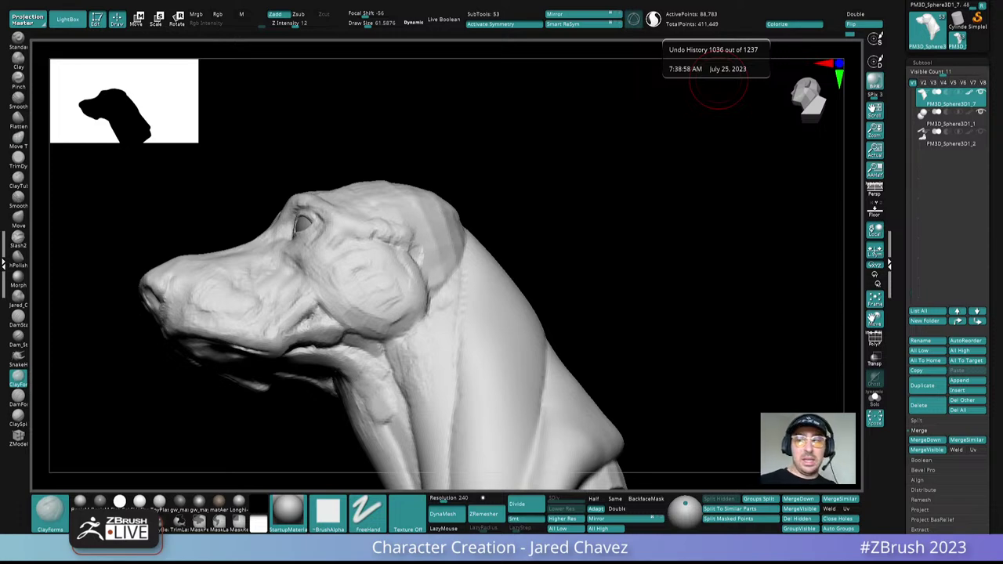
key("ctrl+s")
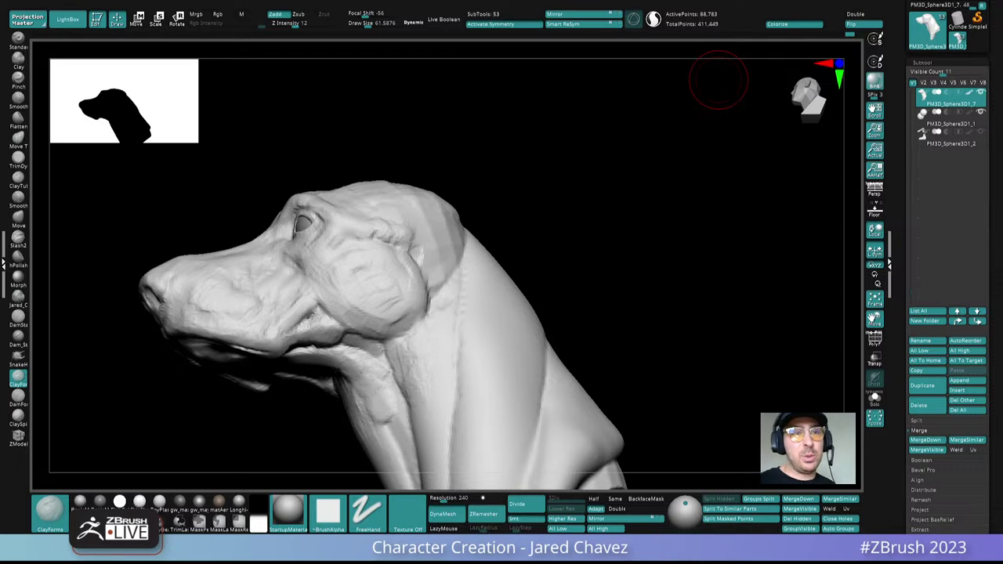
left_click_drag(548, 263, 580, 321)
mouse_move(580, 321)
left_mouse_down("alt")
mouse_move(519, 179)
mouse_move(477, 337)
mouse_move(460, 248)
mouse_move(423, 257)
mouse_move(425, 231)
left_mouse_up("alt")
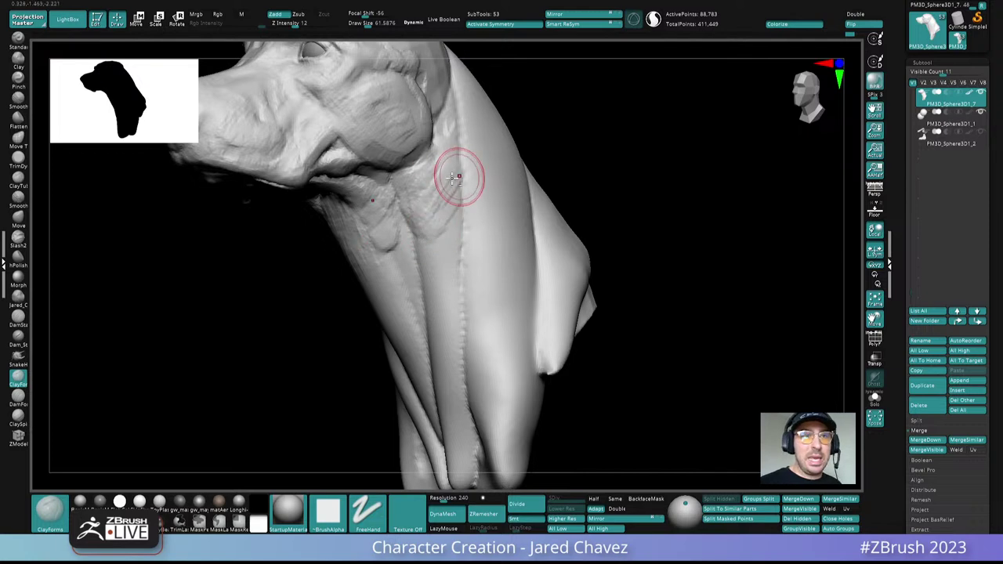
left_click_drag(459, 177, 416, 226)
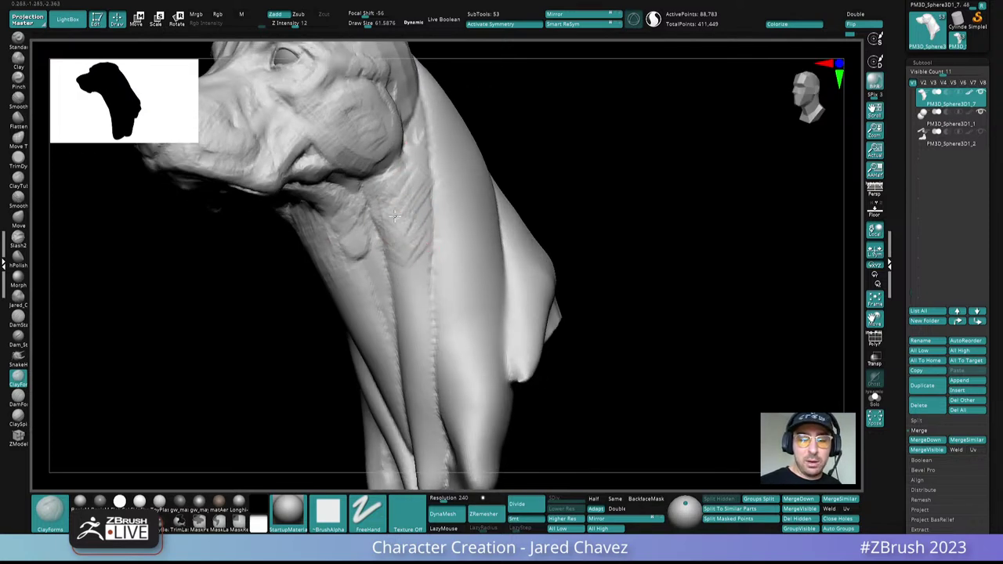
key("shift")
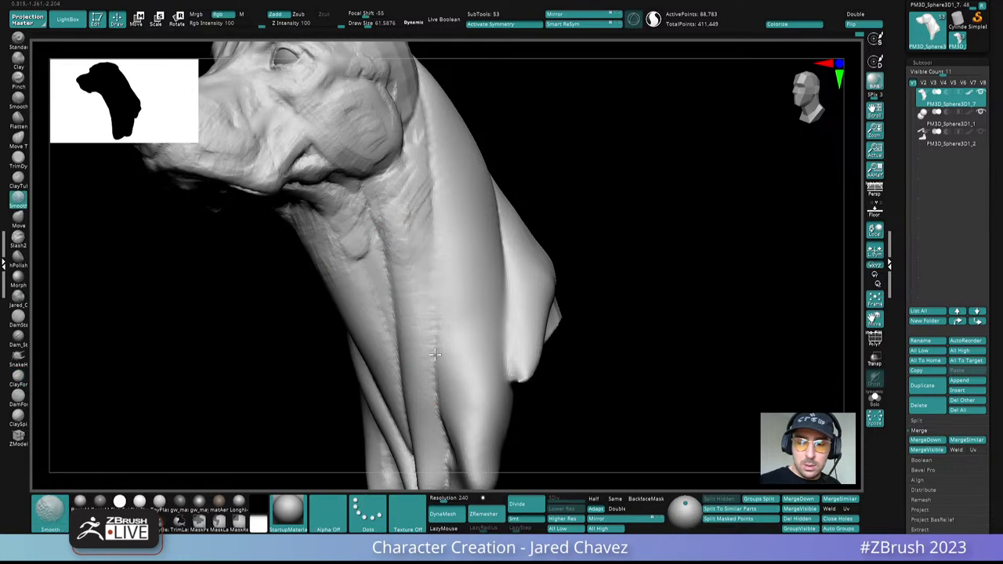
right_click_drag(407, 224, 439, 188)
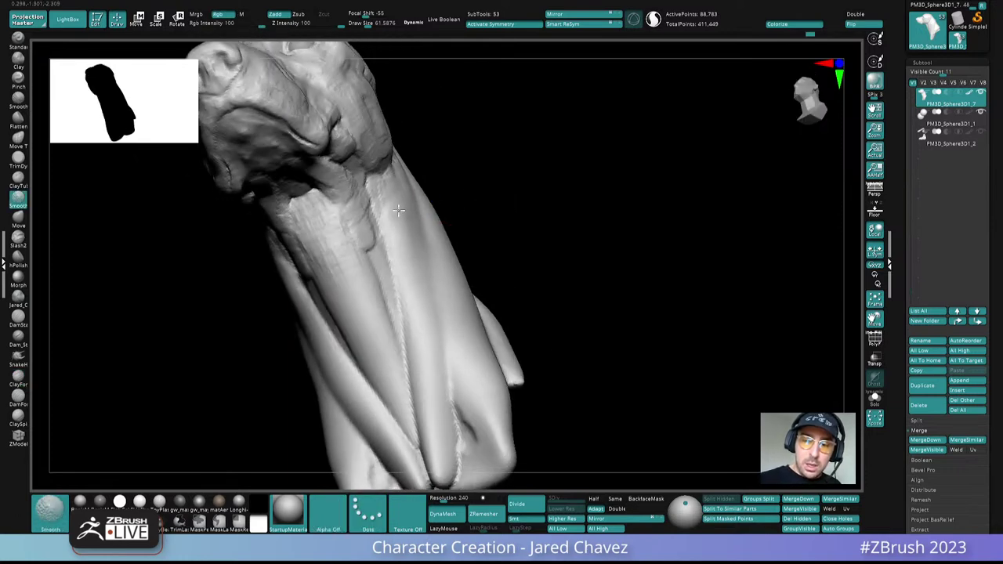
Step: Set the ClayForms brush size to about 51 and sculpt the transition between the back of the jaw muscle and the neck
mouse_move(455, 264)
right_mouse_down()
mouse_move(443, 296)
mouse_move(428, 201)
mouse_move(412, 232)
mouse_move(427, 266)
mouse_move(429, 257)
right_mouse_up()
key("space")
left_click_drag(443, 255, 434, 249)
mouse_move(434, 249)
right_mouse_down()
mouse_move(448, 224)
mouse_move(444, 248)
right_mouse_up()
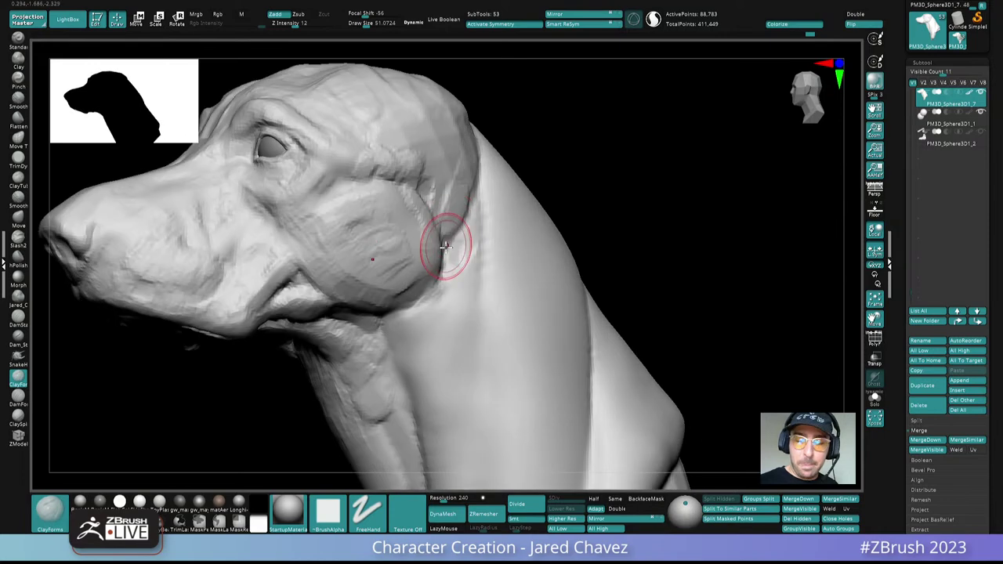
right_click_drag(422, 202, 419, 177)
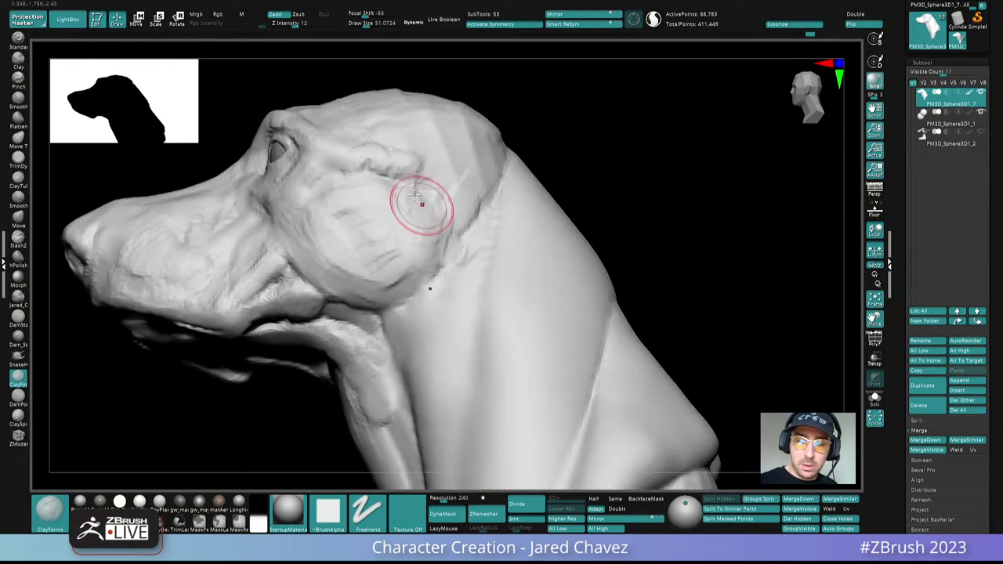
mouse_move(424, 239)
right_mouse_down()
mouse_move(407, 231)
mouse_move(415, 235)
mouse_move(398, 240)
mouse_move(410, 271)
mouse_move(386, 259)
mouse_move(378, 267)
mouse_move(419, 246)
right_mouse_up()
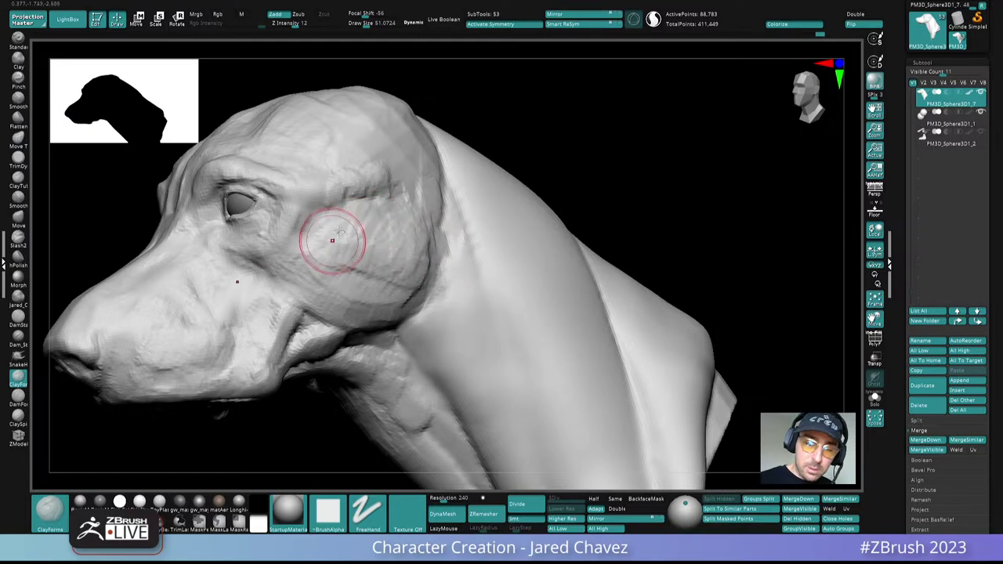
Step: Reduce the brush size to about 36 and refine the cheek from below the cheekbone to the mouth corner
right_click_drag(339, 232, 357, 203)
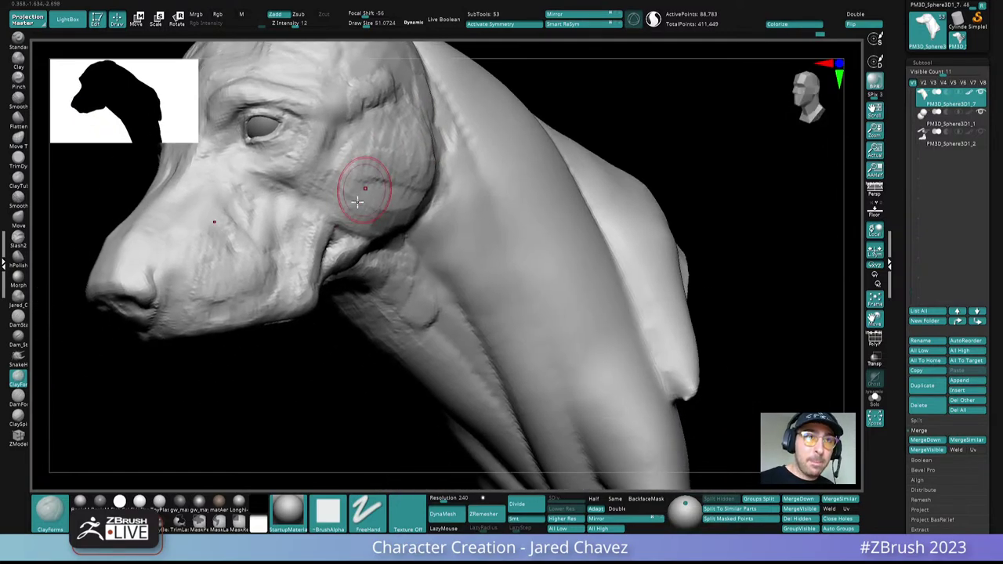
key("space")
left_click_drag(357, 202, 347, 203)
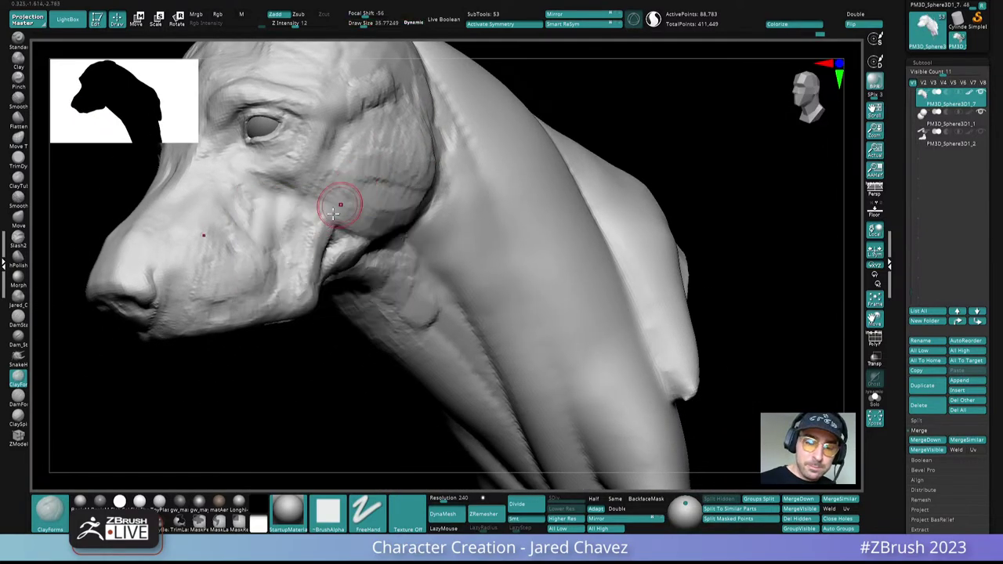
right_click_drag(345, 186, 329, 206)
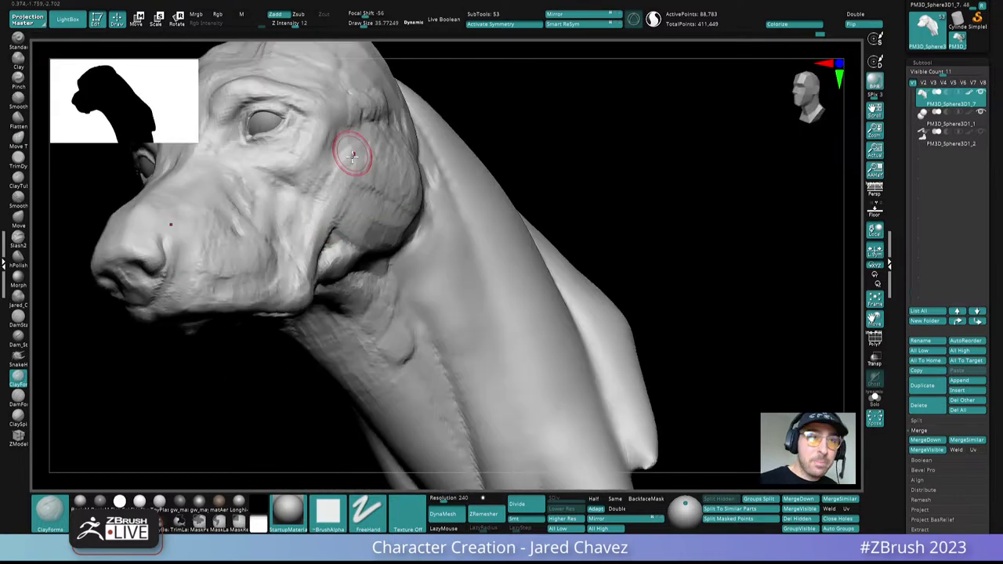
right_click_drag(352, 152, 307, 249)
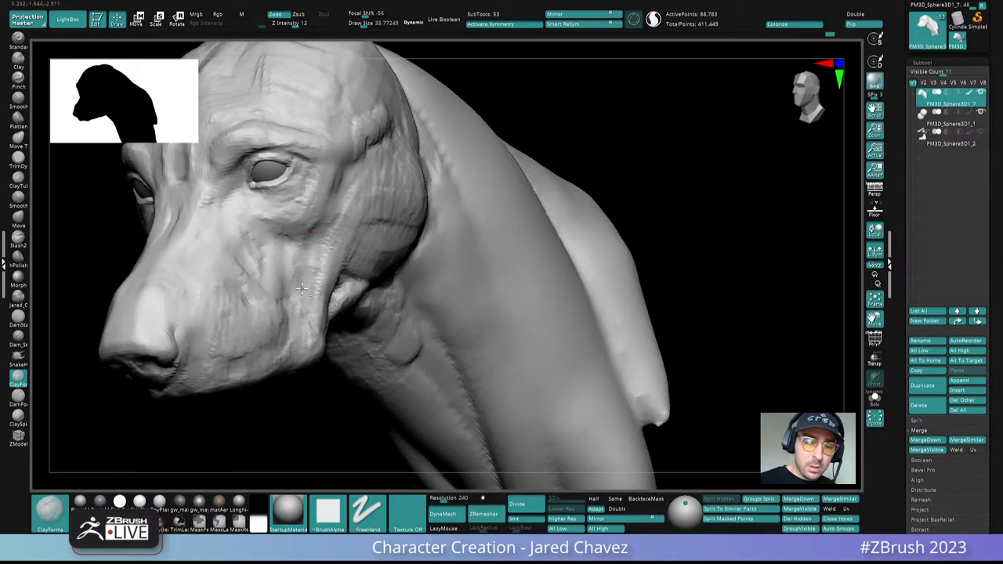
mouse_move(302, 302)
right_mouse_down()
mouse_move(323, 212)
mouse_move(283, 220)
mouse_move(334, 205)
mouse_move(336, 168)
mouse_move(347, 235)
mouse_move(329, 217)
mouse_move(323, 231)
mouse_move(347, 191)
mouse_move(392, 246)
mouse_move(366, 221)
mouse_move(431, 243)
mouse_move(418, 204)
right_mouse_up()
mouse_move(381, 253)
right_mouse_down()
mouse_move(396, 248)
mouse_move(340, 302)
mouse_move(333, 215)
mouse_move(356, 220)
mouse_move(365, 192)
right_mouse_up()
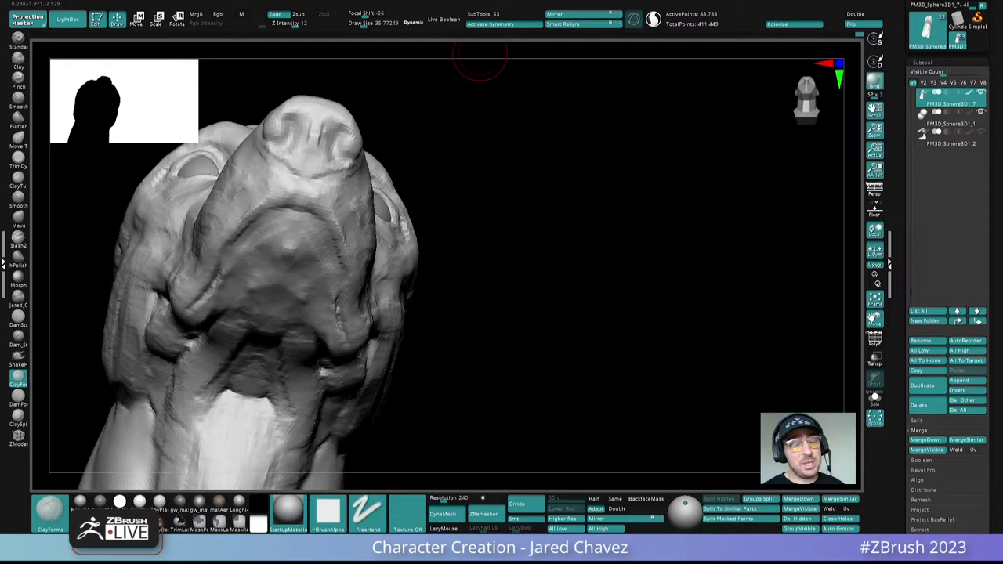
Step: Reduce the brush size to about 23 and sculpt the front of the upper lip below the nostril
mouse_move(479, 61)
right_mouse_down()
mouse_move(470, 331)
mouse_move(472, 313)
mouse_move(398, 237)
mouse_move(423, 243)
right_mouse_up()
key("space")
left_click_drag(422, 254, 412, 253)
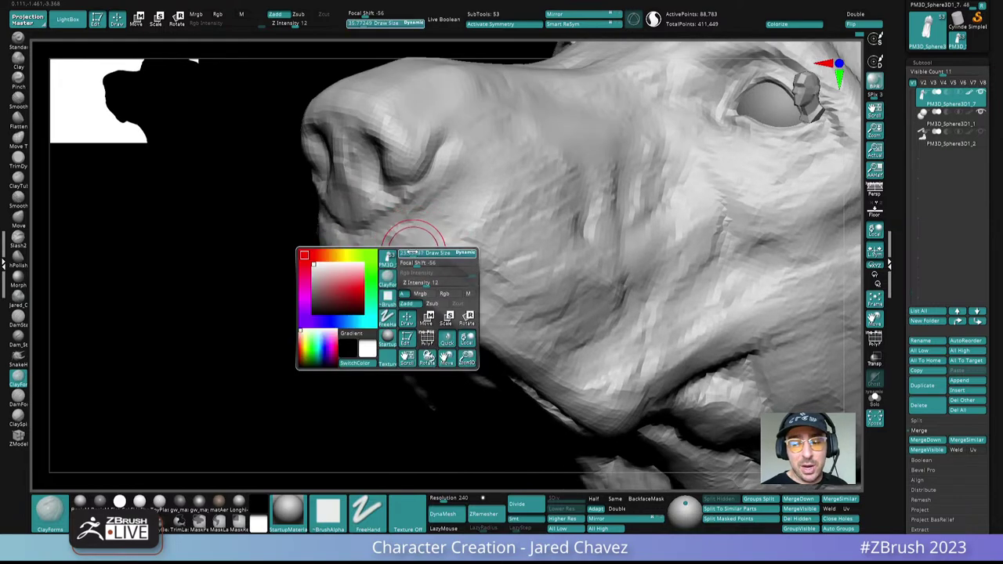
right_click_drag(409, 252, 446, 245)
left_click_drag(401, 256, 440, 211)
right_click_drag(440, 211, 415, 235)
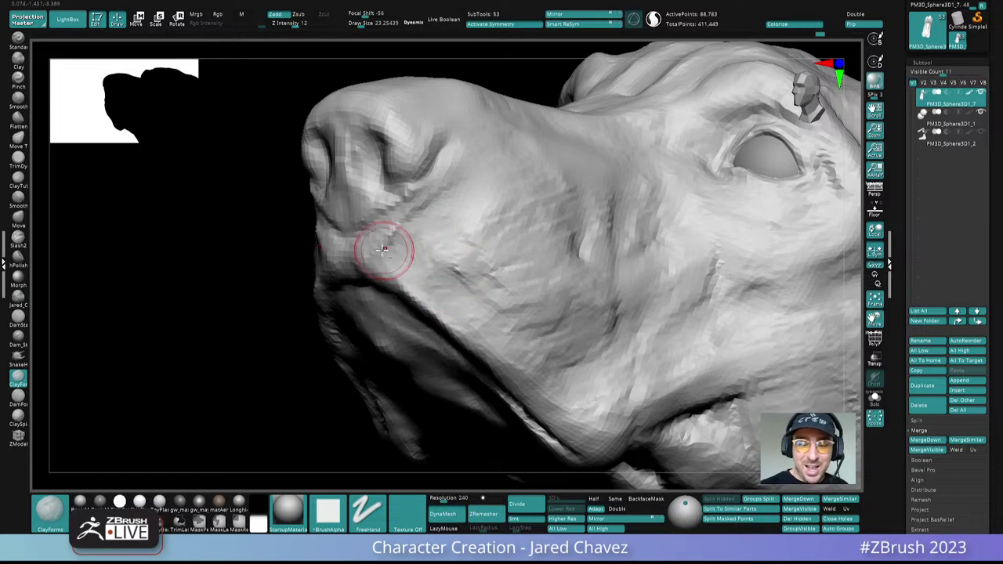
mouse_move(458, 198)
right_mouse_down()
mouse_move(418, 253)
mouse_move(431, 282)
mouse_move(421, 241)
mouse_move(373, 188)
mouse_move(387, 197)
right_mouse_up()
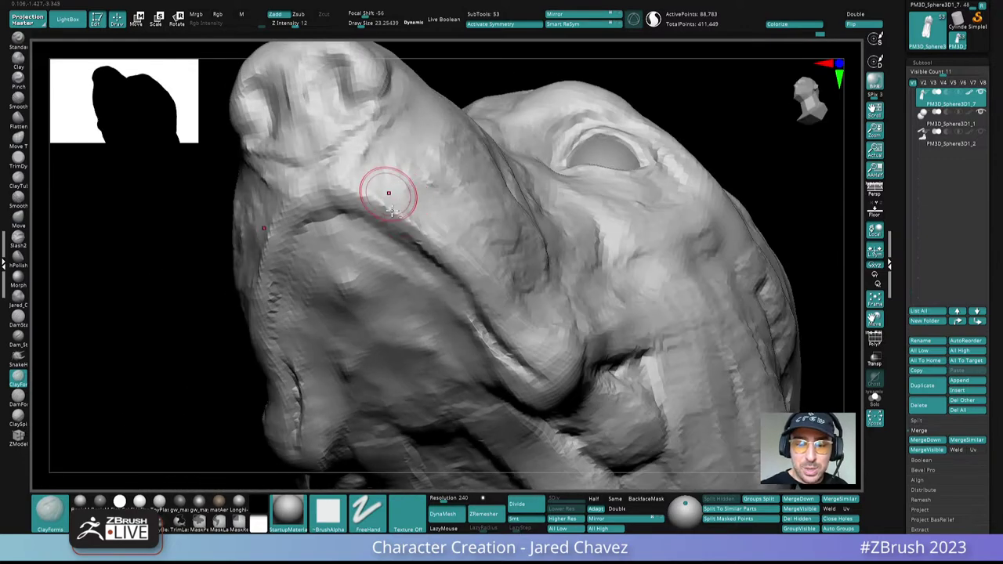
Step: Sculpt the rear lower edge of the jaw muscle where it meets the neck
right_click_drag(363, 161, 466, 237)
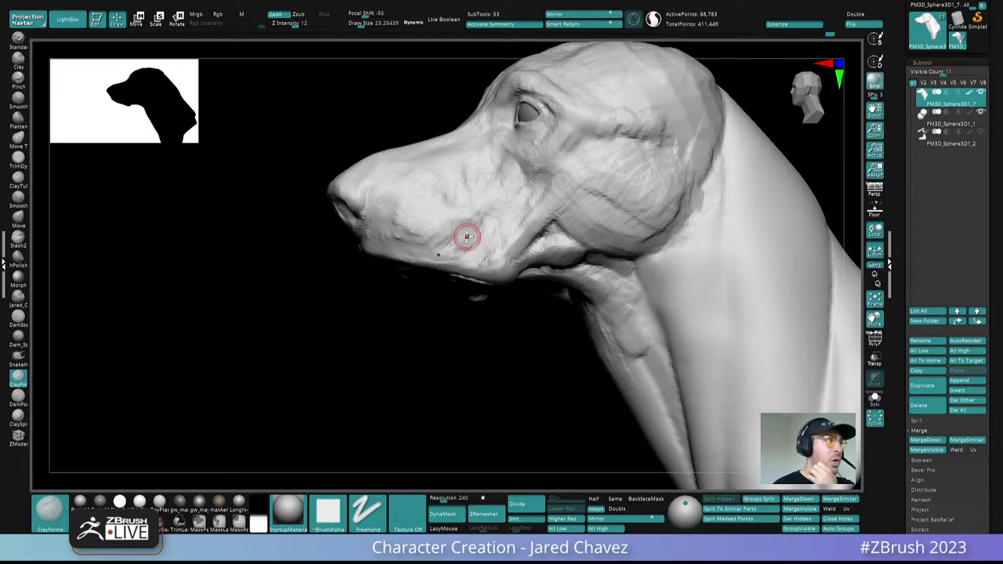
right_click_drag(467, 236, 436, 264)
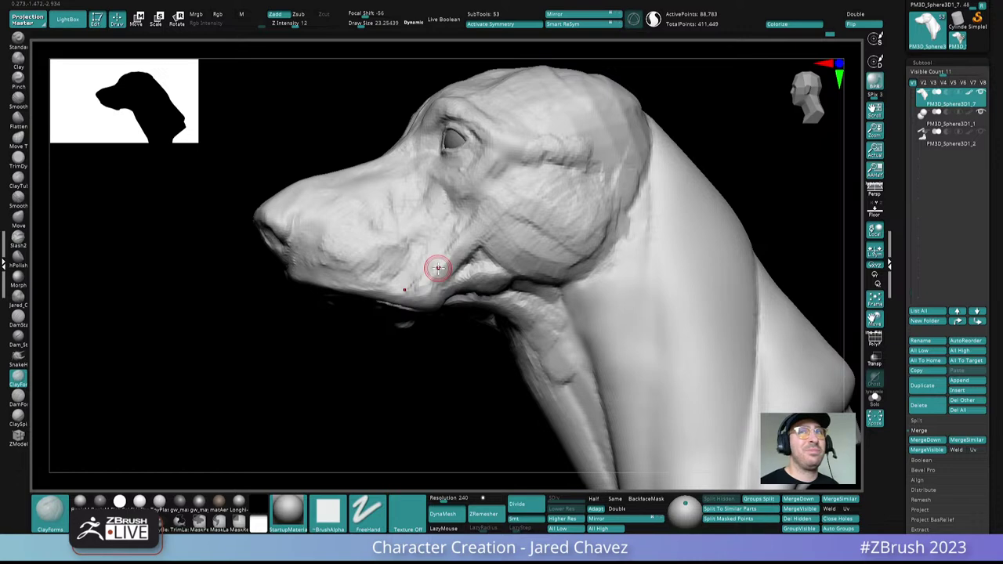
mouse_move(410, 278)
right_mouse_down()
mouse_move(413, 257)
mouse_move(392, 255)
mouse_move(420, 268)
mouse_move(417, 248)
mouse_move(389, 275)
mouse_move(402, 292)
right_mouse_up()
key("space")
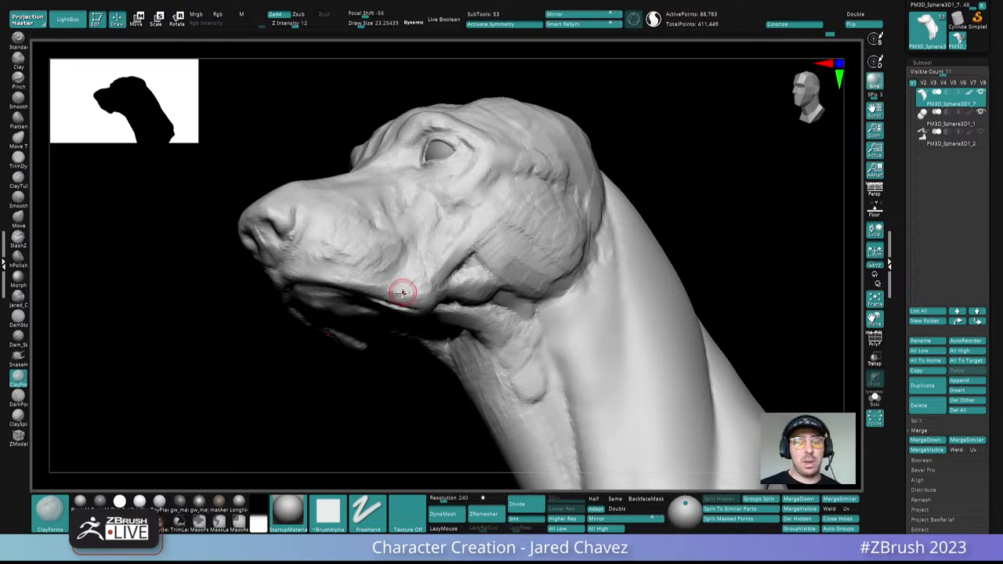
mouse_move(403, 292)
right_mouse_down()
mouse_move(354, 332)
mouse_move(345, 309)
right_mouse_up()
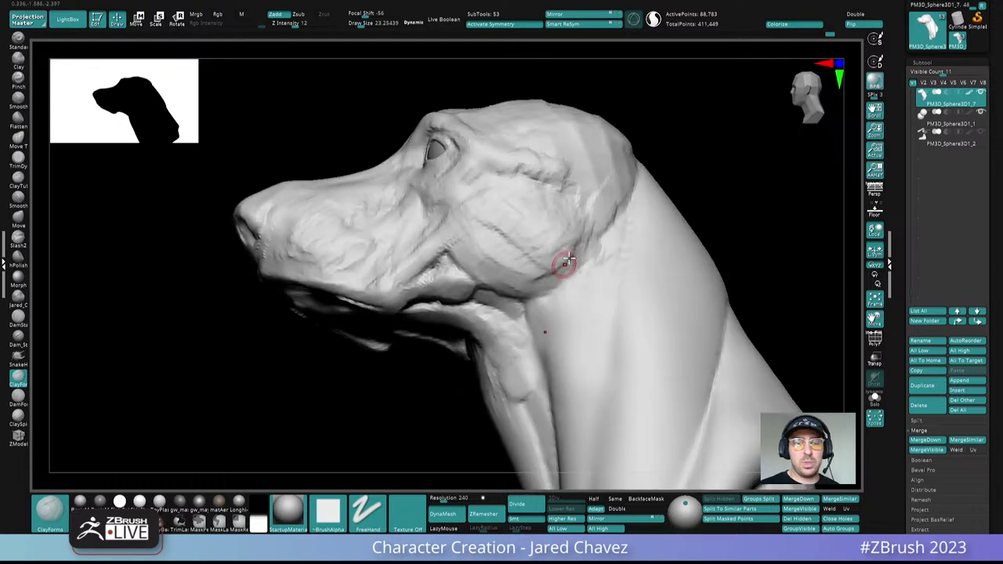
left_click_drag(564, 264, 578, 245)
right_click_drag(525, 284, 564, 264)
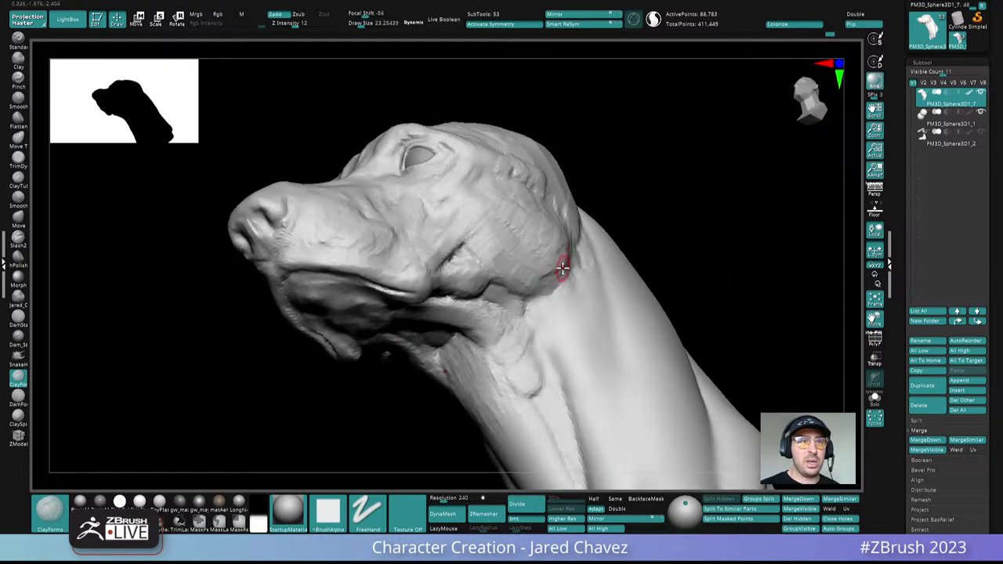
Step: Refine the form behind the mouth corner and the crease beneath the jaw muscle
mouse_move(502, 276)
right_mouse_down()
mouse_move(477, 320)
mouse_move(485, 277)
mouse_move(516, 292)
mouse_move(499, 274)
right_mouse_up()
left_click_drag(489, 293, 477, 300)
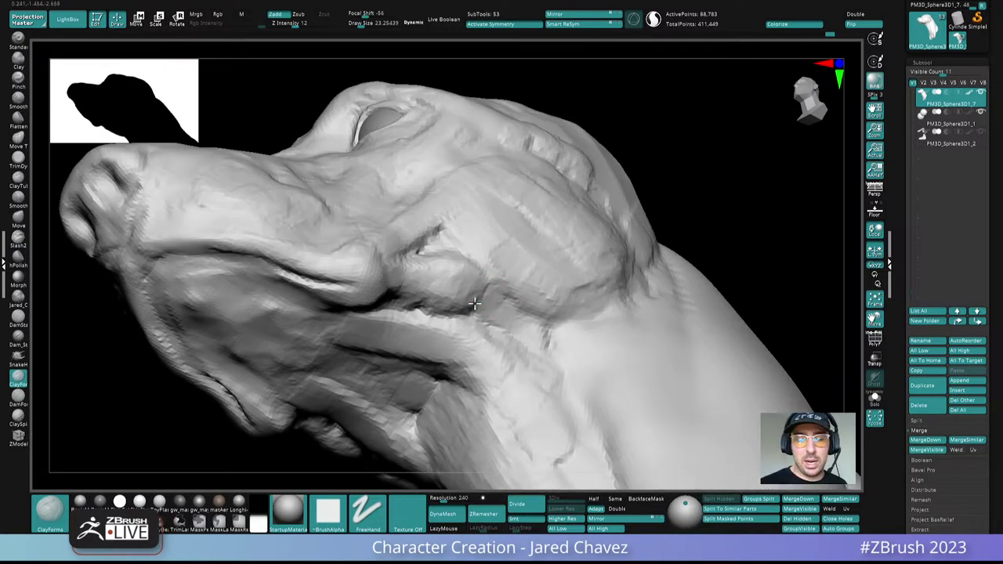
mouse_move(468, 291)
right_mouse_down()
mouse_move(487, 315)
mouse_move(488, 271)
mouse_move(470, 230)
right_mouse_up()
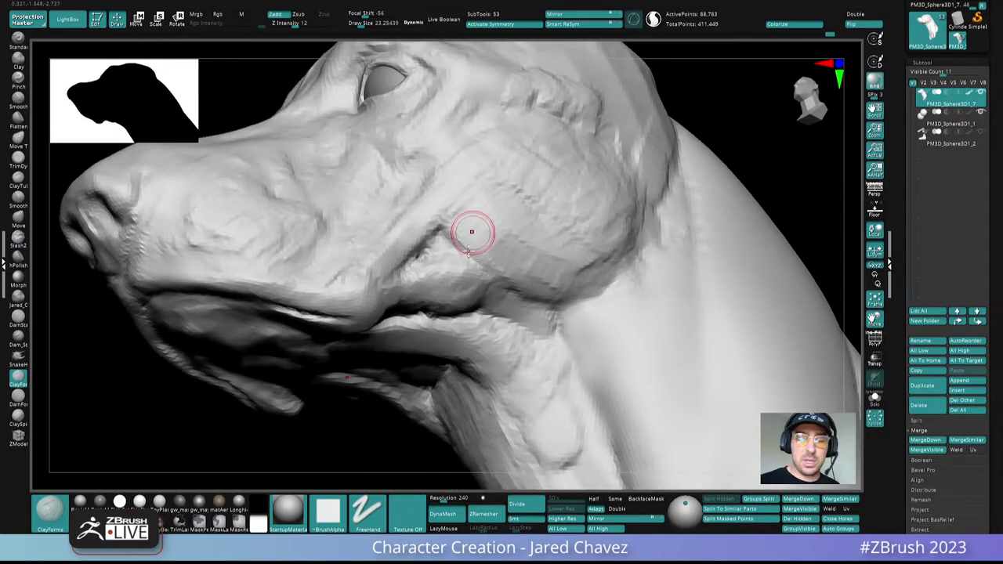
mouse_move(456, 275)
right_mouse_down()
mouse_move(557, 212)
mouse_move(553, 226)
mouse_move(551, 210)
mouse_move(564, 224)
mouse_move(497, 221)
mouse_move(472, 269)
mouse_move(454, 228)
mouse_move(476, 217)
mouse_move(495, 230)
mouse_move(481, 202)
right_mouse_up()
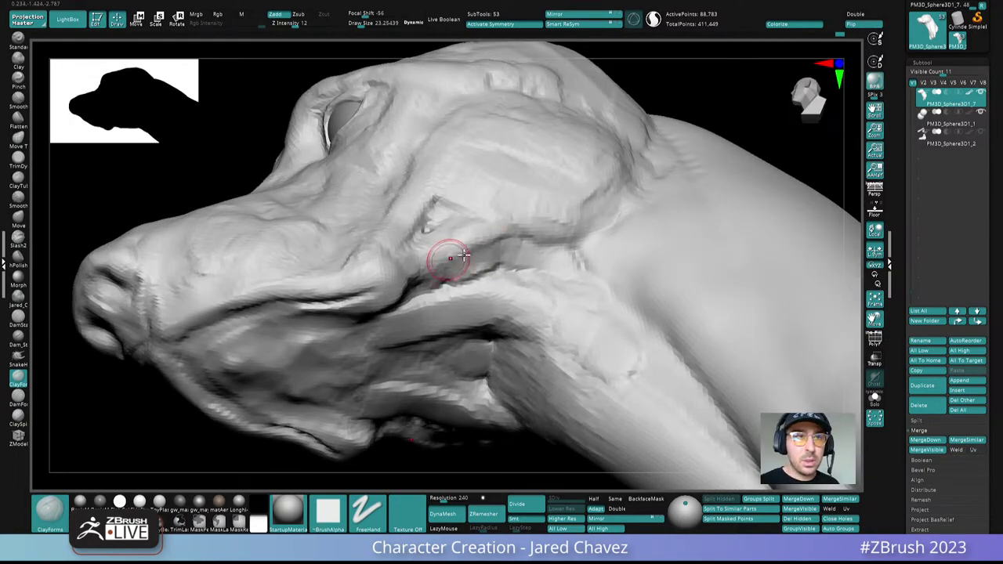
mouse_move(444, 263)
right_mouse_down()
mouse_move(496, 230)
mouse_move(507, 266)
right_mouse_up()
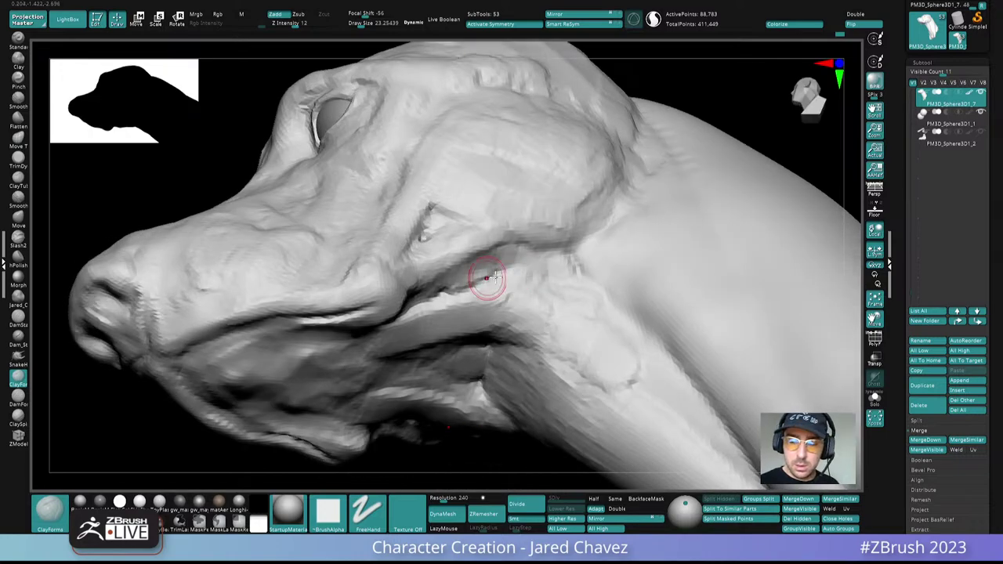
right_click_drag(488, 280, 497, 275)
Step: Build up the muscle strand beneath the jaw muscle with the ClaySpin brush at a size of about 28
key("ctrl+c")
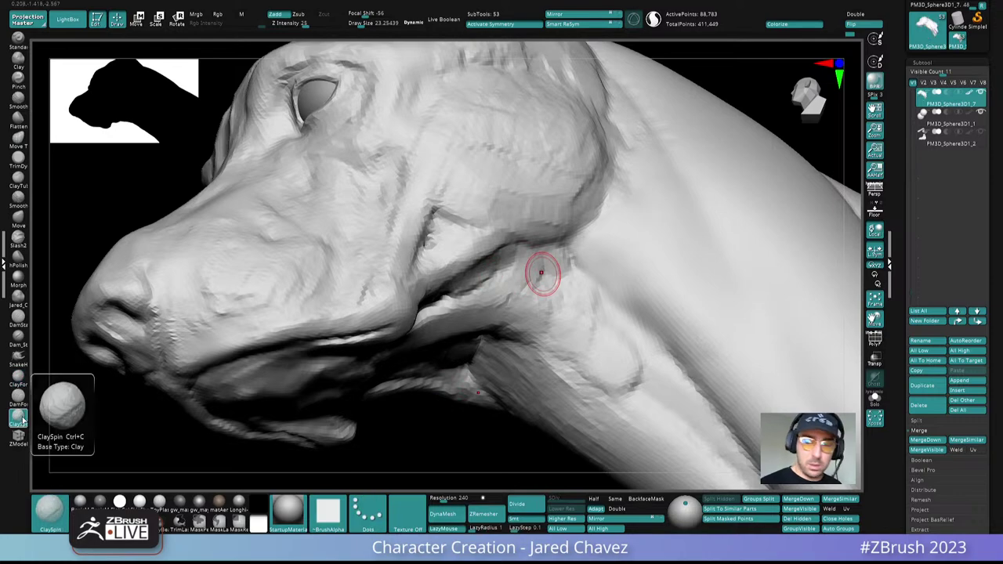
key("space")
left_click(545, 278)
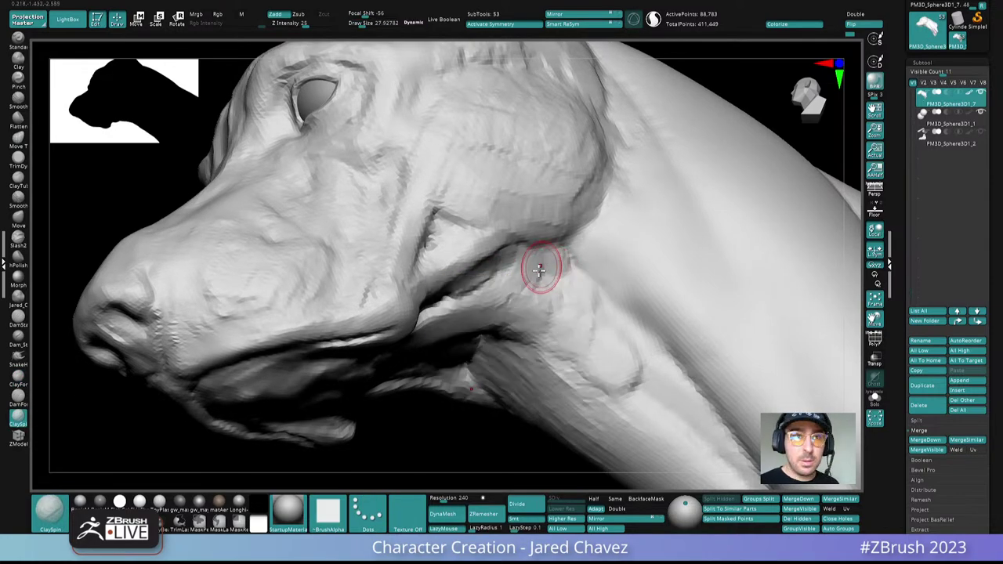
left_click_drag(539, 268, 495, 282)
mouse_move(495, 283)
right_mouse_down()
mouse_move(510, 282)
mouse_move(501, 292)
right_mouse_up()
mouse_move(420, 306)
left_mouse_down()
mouse_move(525, 264)
mouse_move(494, 301)
left_mouse_up()
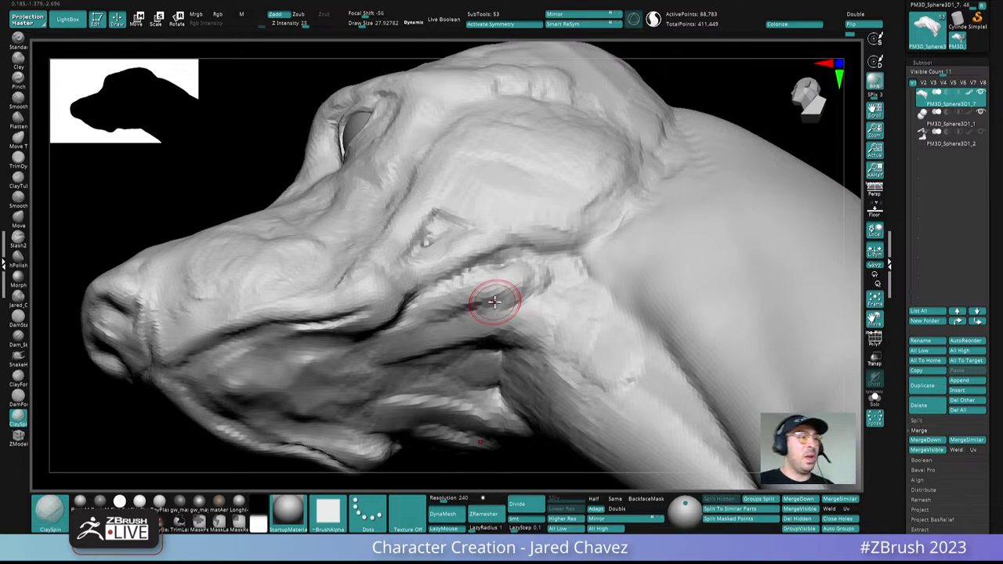
mouse_move(494, 301)
right_mouse_down()
mouse_move(539, 279)
mouse_move(540, 262)
right_mouse_up()
left_click_drag(538, 259, 514, 274)
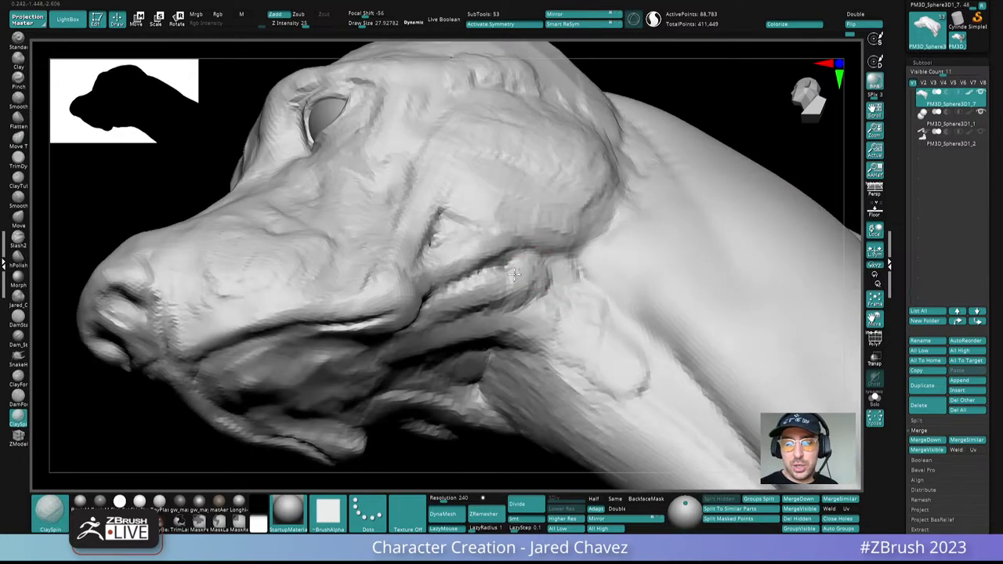
mouse_move(549, 268)
right_mouse_down()
mouse_move(556, 276)
mouse_move(541, 302)
right_mouse_up()
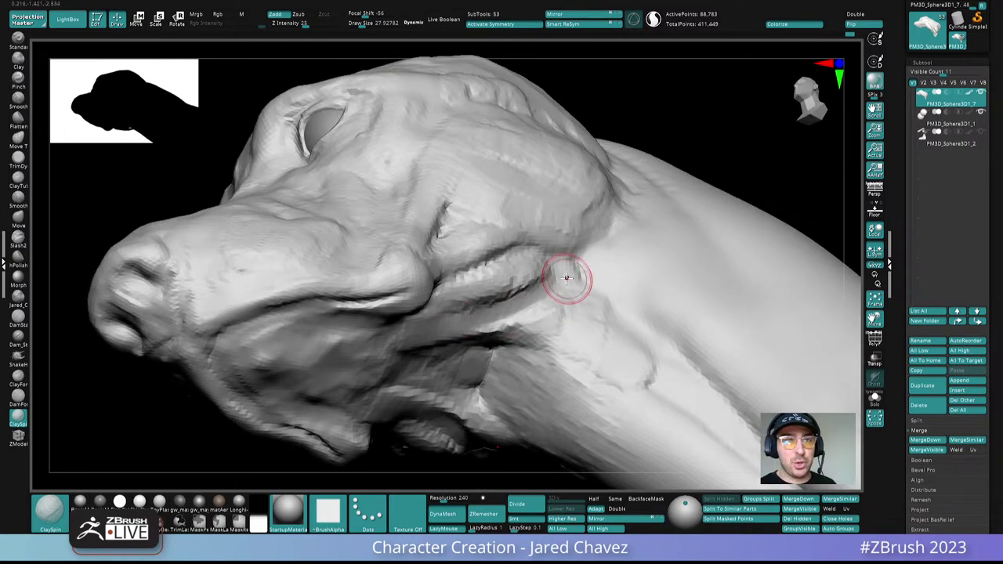
Step: Smooth the rear end of the muscle strand on the underside of the jaw
mouse_move(567, 278)
right_mouse_down()
mouse_move(544, 279)
mouse_move(537, 261)
mouse_move(562, 204)
mouse_move(544, 249)
mouse_move(545, 321)
mouse_move(543, 258)
mouse_move(561, 279)
mouse_move(542, 283)
mouse_move(510, 235)
mouse_move(522, 280)
mouse_move(513, 274)
right_mouse_up()
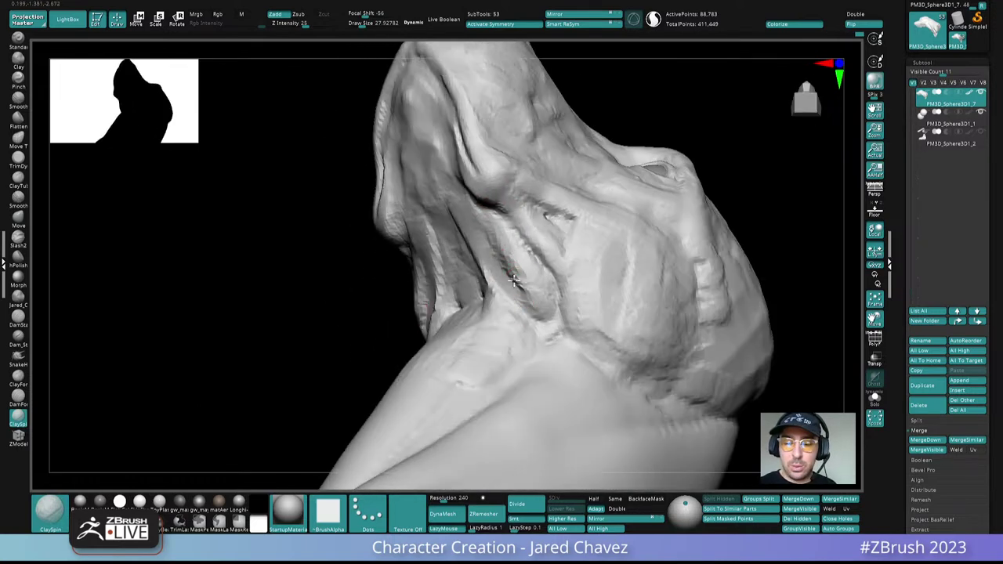
left_click_drag(527, 296, 536, 314, "shift")
mouse_move(536, 313)
right_mouse_down("ctrl")
mouse_move(506, 188)
mouse_move(563, 280)
mouse_move(470, 287)
mouse_move(477, 224)
mouse_move(447, 269)
mouse_move(541, 312)
mouse_move(493, 284)
mouse_move(479, 250)
right_mouse_up("ctrl")
Step: Reshape the upper lip line near the mouth corner with the Move brush at a size of about 65
mouse_move(491, 288)
right_mouse_down()
mouse_move(505, 329)
mouse_move(475, 354)
mouse_move(495, 282)
mouse_move(460, 299)
right_mouse_up()
key("b")
key("m")
key("v")
key("space")
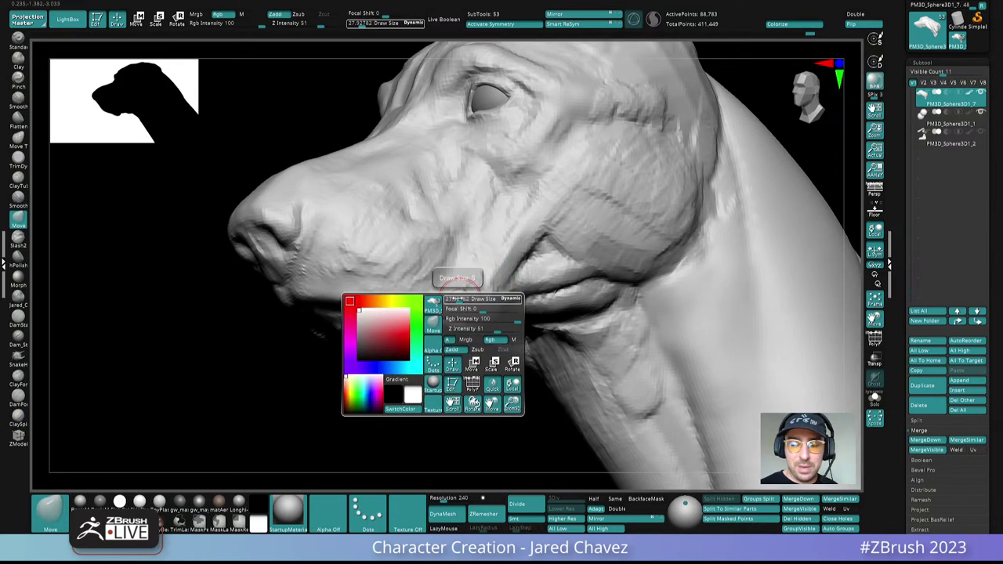
left_click_drag(459, 298, 466, 298)
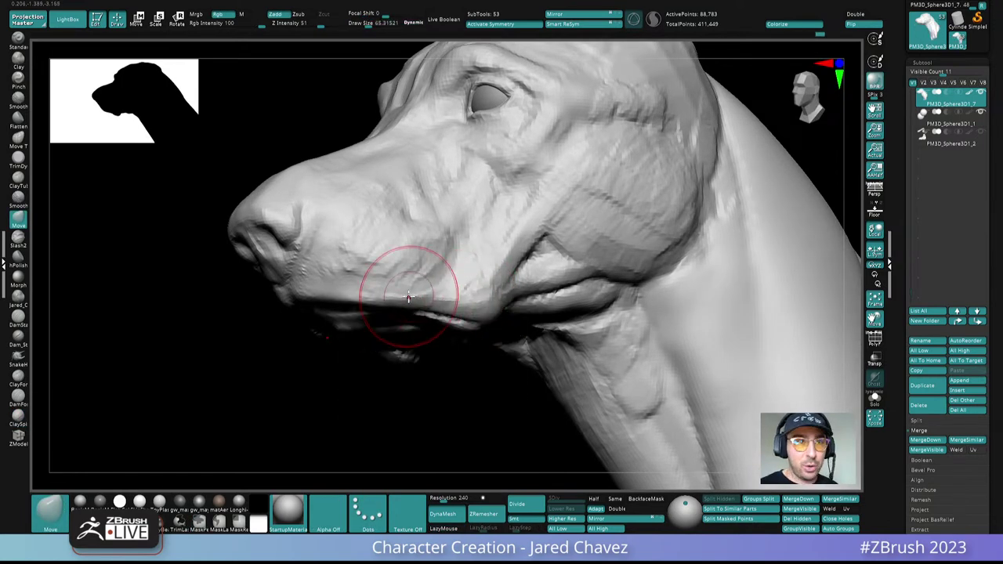
right_click_drag(453, 279, 427, 291)
left_click_drag(435, 309, 450, 294)
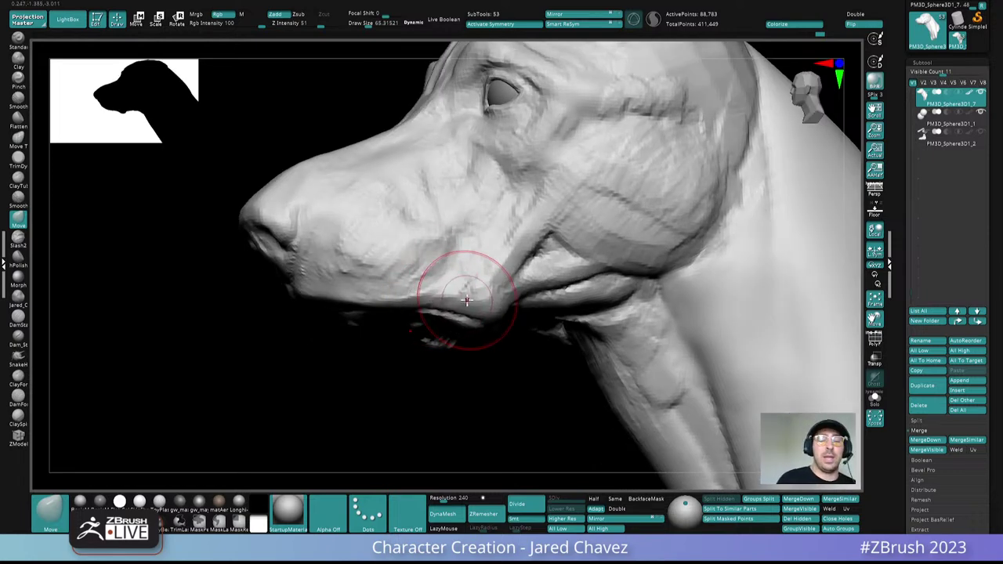
Step: Build up the fold behind the mouth corner with the ClayForms brush at a size of about 42
right_click_drag(466, 300, 465, 264)
left_click(19, 378)
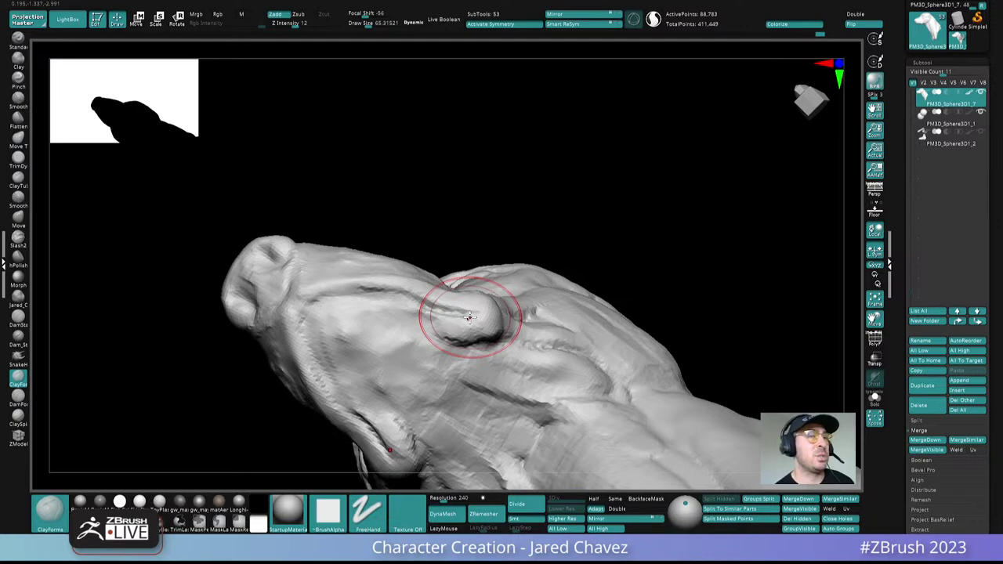
mouse_move(468, 316)
right_mouse_down()
mouse_move(496, 352)
mouse_move(459, 376)
mouse_move(490, 296)
right_mouse_up()
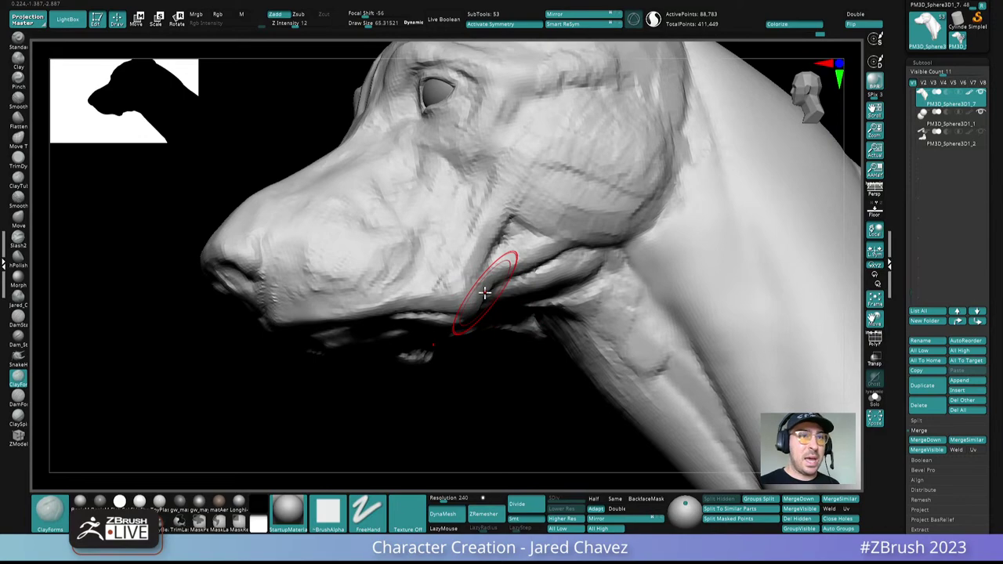
key("space")
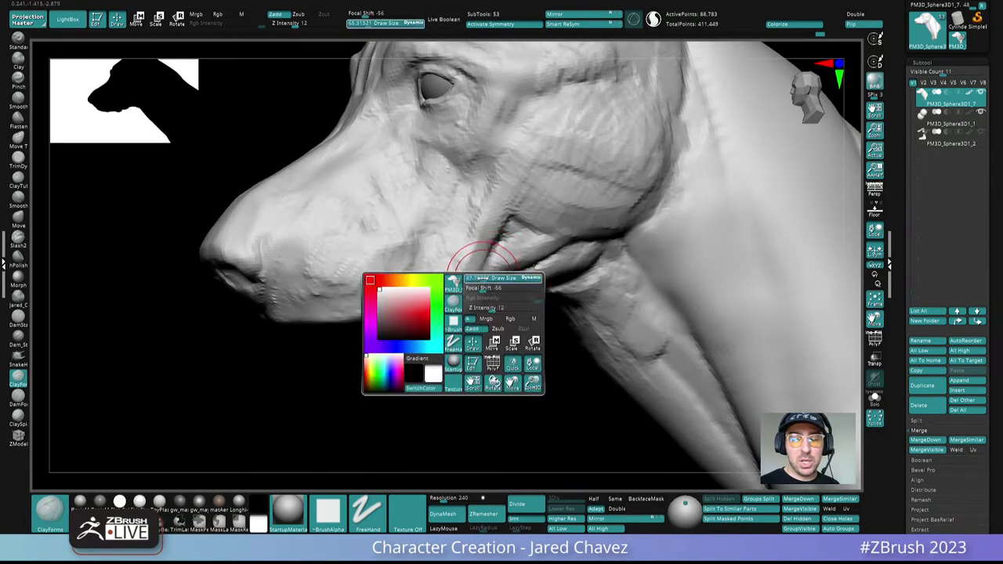
left_click_drag(483, 278, 480, 278)
mouse_move(488, 266)
right_mouse_down()
mouse_move(485, 232)
mouse_move(489, 274)
right_mouse_up()
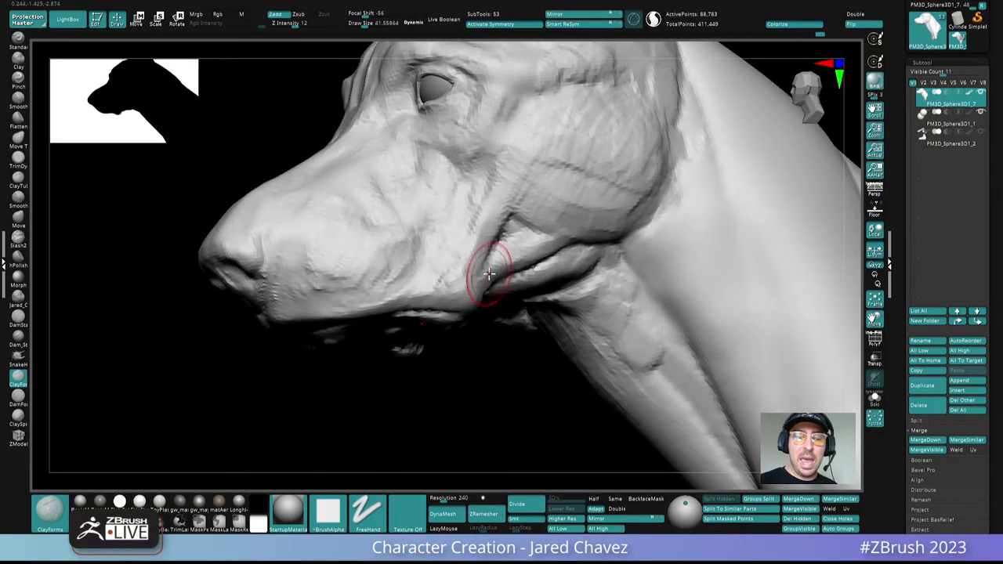
left_click_drag(488, 274, 501, 235)
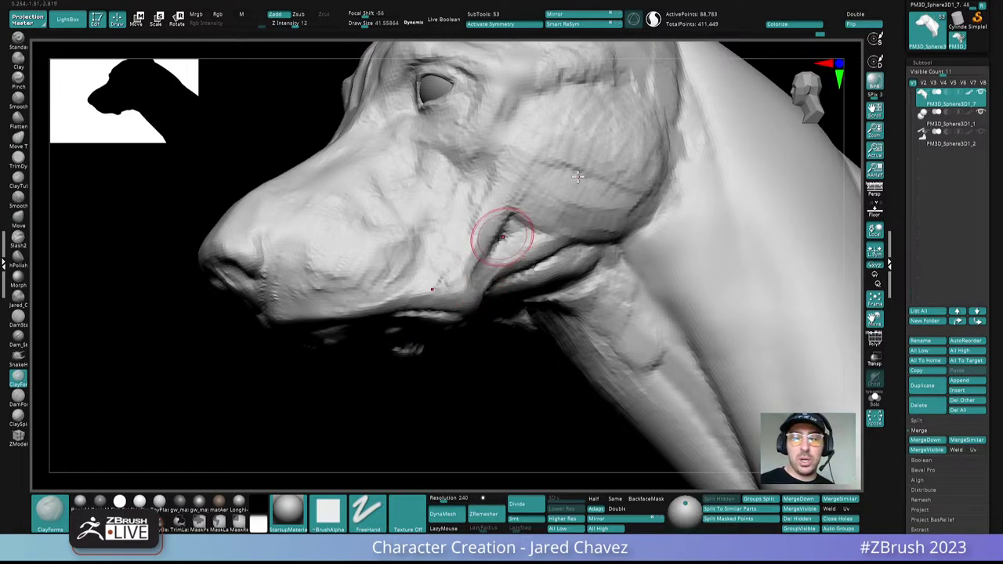
Step: Refine the forms around the eye and beneath the brow with the ClayForms brush at a size of about 15
mouse_move(502, 228)
right_mouse_down()
mouse_move(430, 279)
mouse_move(395, 245)
mouse_move(480, 232)
mouse_move(394, 245)
mouse_move(394, 284)
mouse_move(412, 228)
right_mouse_up()
right_click(381, 244)
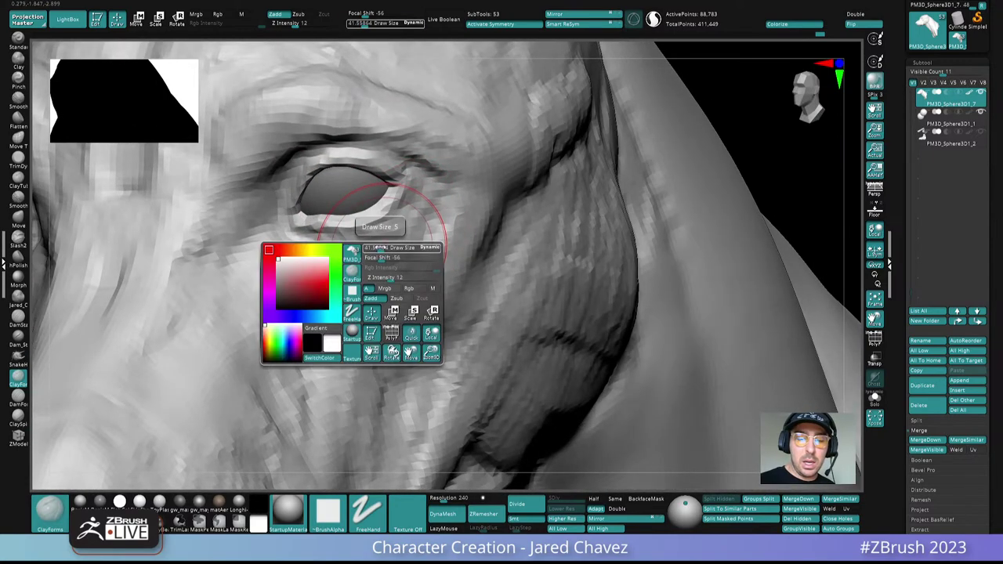
left_click_drag(384, 247, 373, 246)
mouse_move(375, 248)
right_mouse_down()
mouse_move(368, 241)
mouse_move(349, 267)
mouse_move(319, 269)
mouse_move(336, 284)
mouse_move(353, 269)
mouse_move(316, 286)
right_mouse_up()
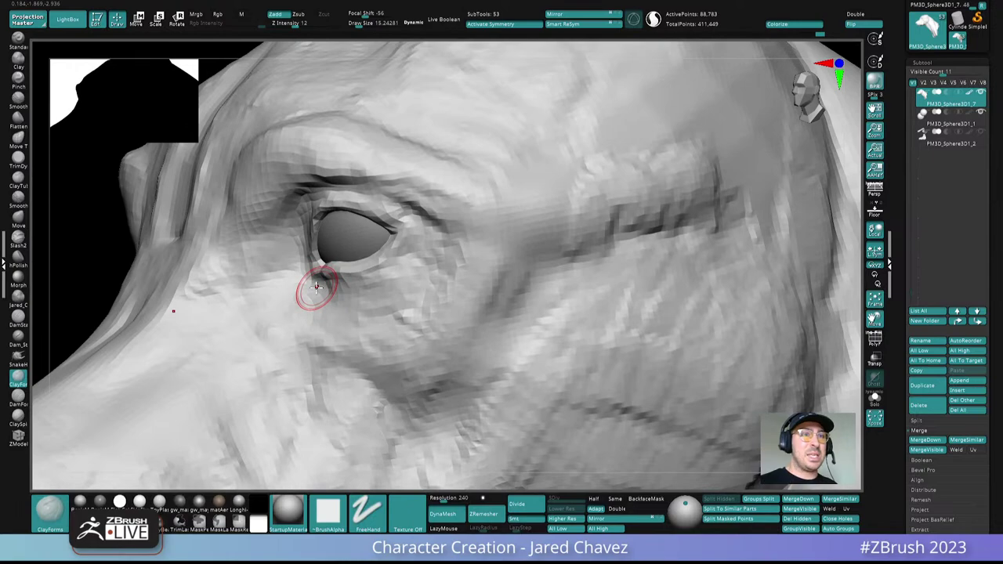
mouse_move(373, 267)
right_mouse_down()
mouse_move(354, 213)
mouse_move(395, 227)
right_mouse_up()
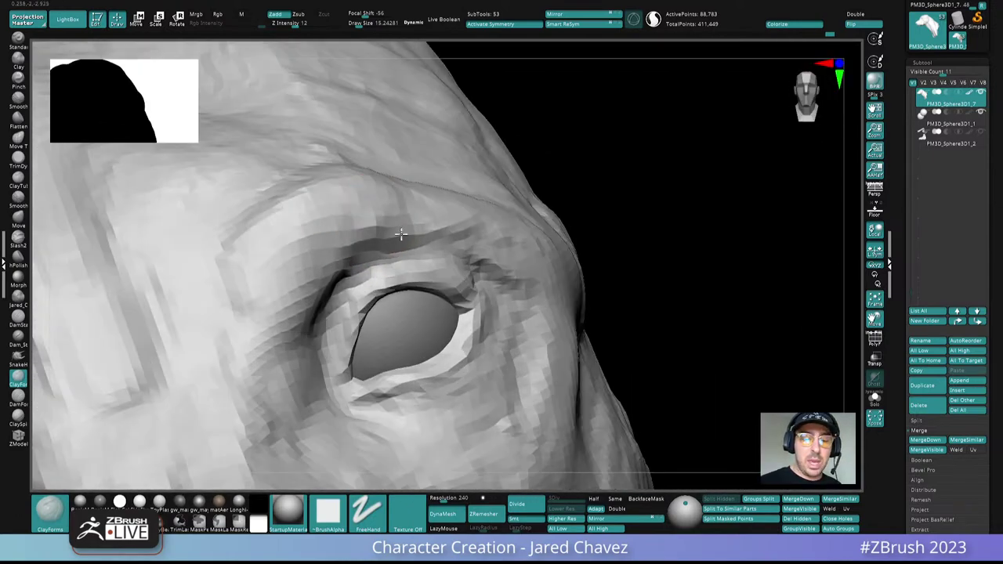
mouse_move(409, 223)
left_mouse_down()
mouse_move(334, 280)
mouse_move(392, 232)
mouse_move(338, 259)
left_mouse_up()
Step: Shape the skin folds at the outer corner of the eye
right_click_drag(337, 260, 365, 118, "ctrl")
mouse_move(418, 250)
right_mouse_down("ctrl")
mouse_move(407, 184)
mouse_move(423, 192)
mouse_move(369, 239)
mouse_move(365, 213)
mouse_move(415, 336)
mouse_move(363, 253)
mouse_move(401, 244)
mouse_move(438, 133)
mouse_move(447, 191)
right_mouse_up("ctrl")
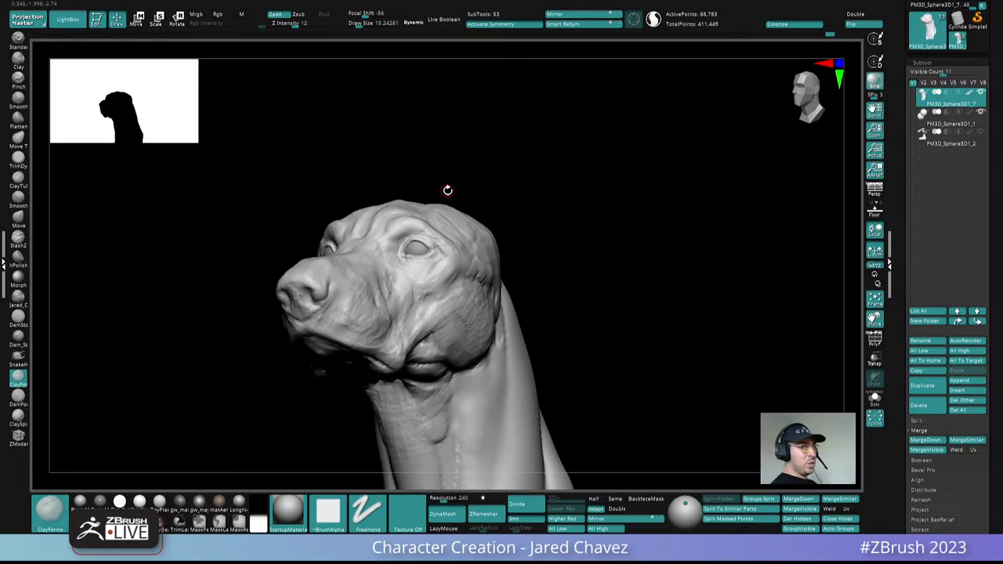
right_click_drag(447, 190, 532, 256)
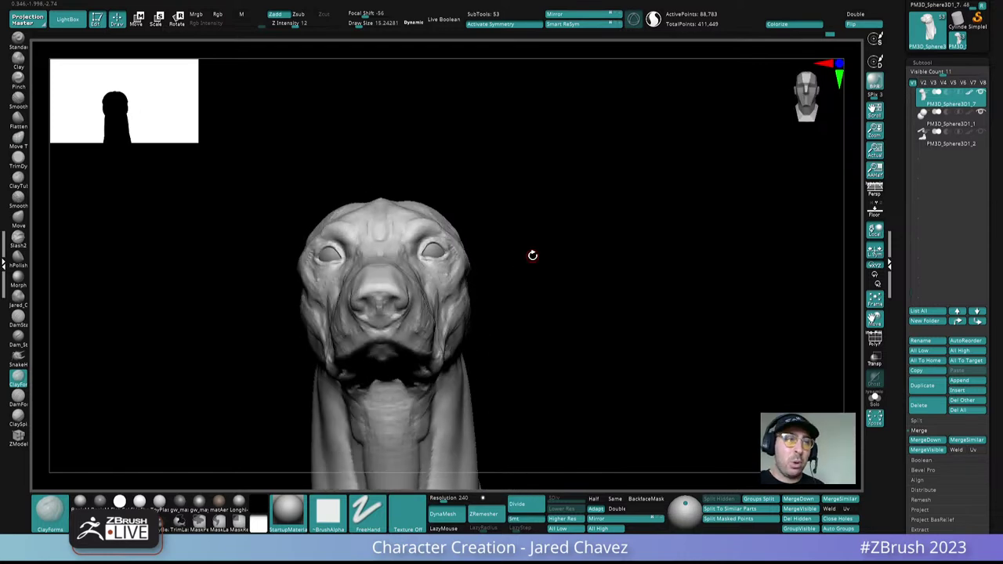
right_click_drag(485, 264, 470, 314)
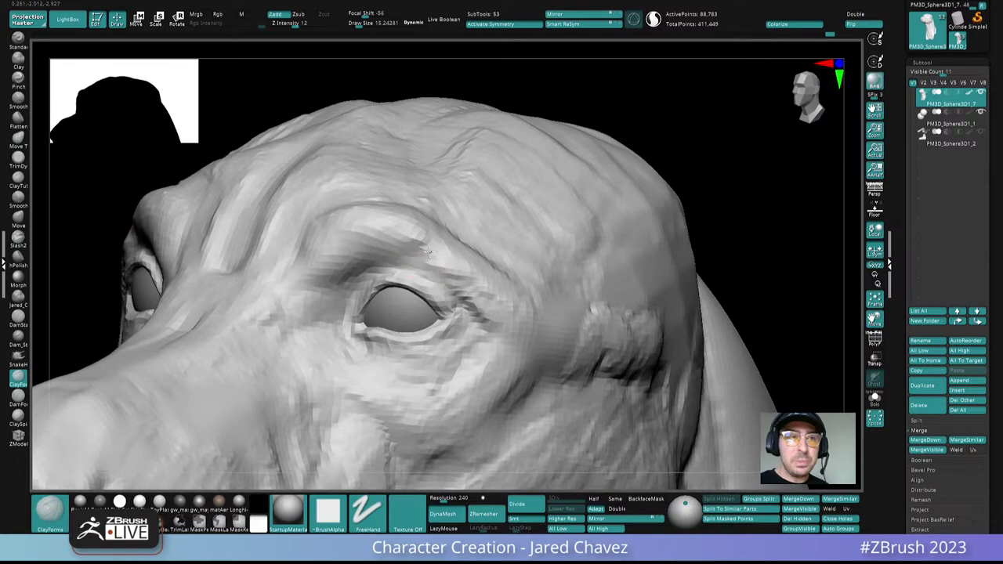
mouse_move(414, 249)
right_mouse_down()
mouse_move(415, 237)
mouse_move(462, 283)
mouse_move(474, 266)
mouse_move(485, 275)
right_mouse_up()
left_click_drag(473, 280, 500, 307)
mouse_move(495, 301)
right_mouse_down()
mouse_move(535, 306)
mouse_move(509, 269)
mouse_move(415, 263)
right_mouse_up()
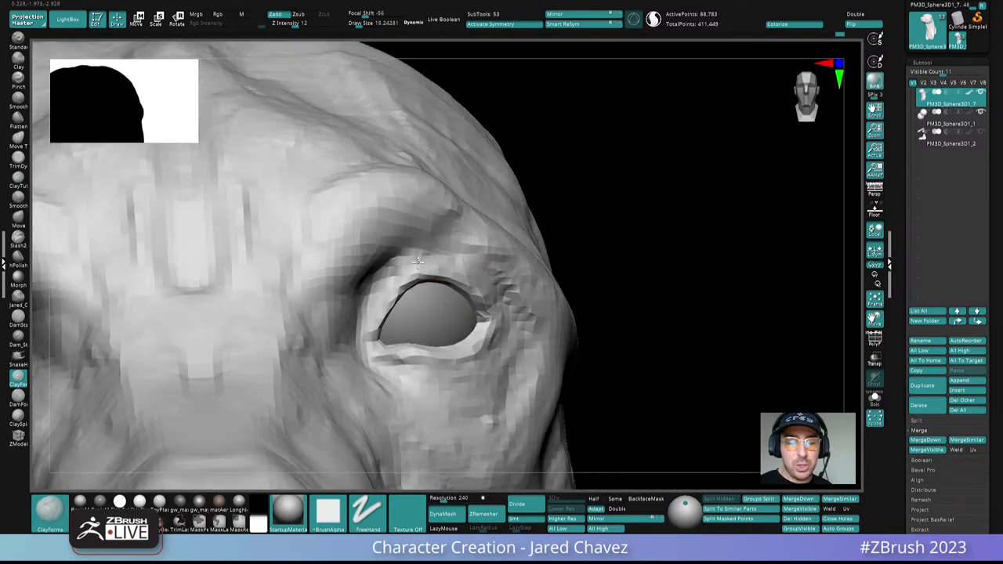
Step: Build up the upper eyelid and the plane between the lid and the brow
left_click_drag(428, 262, 441, 252)
right_click_drag(441, 251, 425, 274)
mouse_move(425, 274)
left_mouse_down()
mouse_move(454, 252)
mouse_move(494, 261)
left_mouse_up()
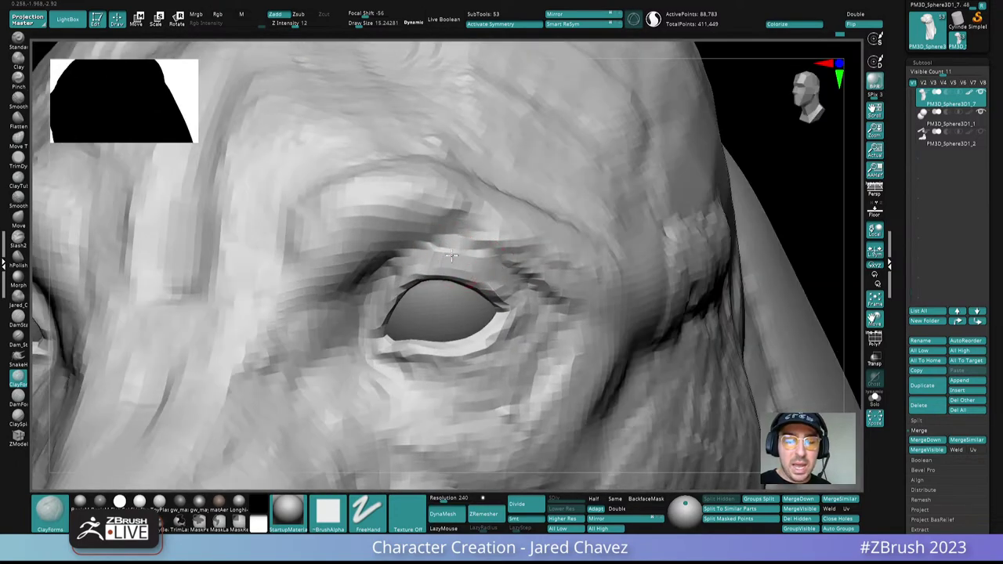
right_click_drag(493, 260, 432, 234)
left_click_drag(396, 243, 421, 237)
Step: Define the inner end of the brow and the hollow above the inner eye corner
mouse_move(416, 261)
right_mouse_down()
mouse_move(389, 249)
mouse_move(415, 235)
mouse_move(358, 242)
mouse_move(305, 269)
mouse_move(332, 206)
mouse_move(314, 196)
right_mouse_up()
mouse_move(357, 239)
right_mouse_down()
mouse_move(347, 210)
mouse_move(354, 184)
right_mouse_up()
mouse_move(354, 185)
right_mouse_down()
mouse_move(403, 210)
mouse_move(356, 230)
mouse_move(367, 258)
mouse_move(403, 224)
mouse_move(386, 221)
right_mouse_up()
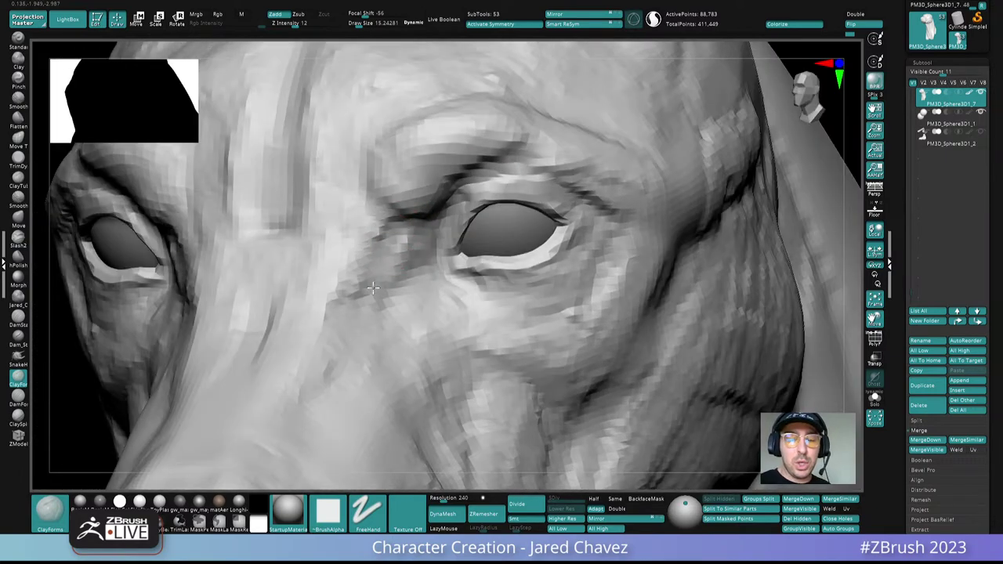
right_click_drag(402, 240, 428, 205)
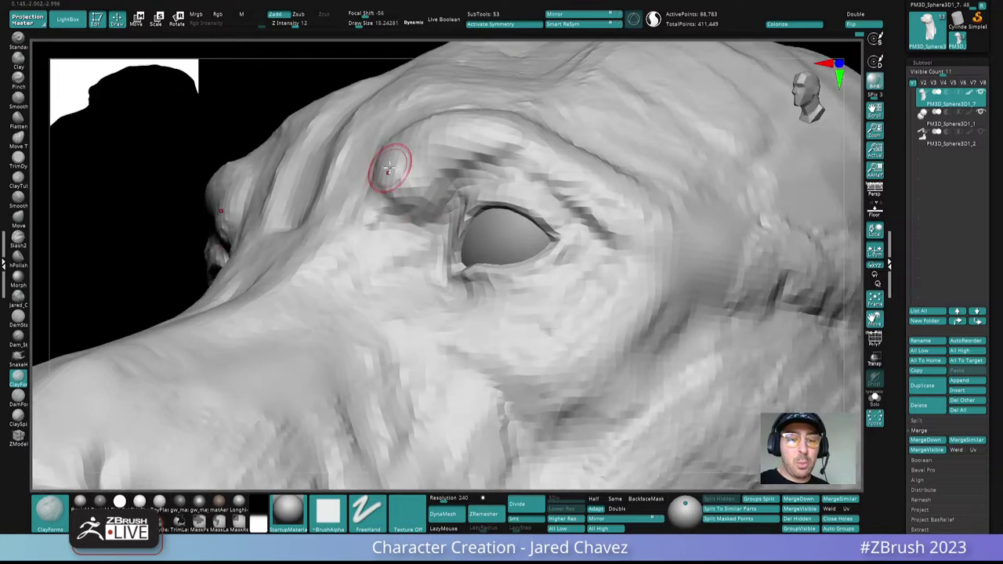
right_click_drag(389, 167, 397, 129)
mouse_move(391, 188)
right_mouse_down()
mouse_move(426, 168)
mouse_move(392, 186)
right_mouse_up()
right_click_drag(398, 220, 376, 176, "ctrl")
key("space")
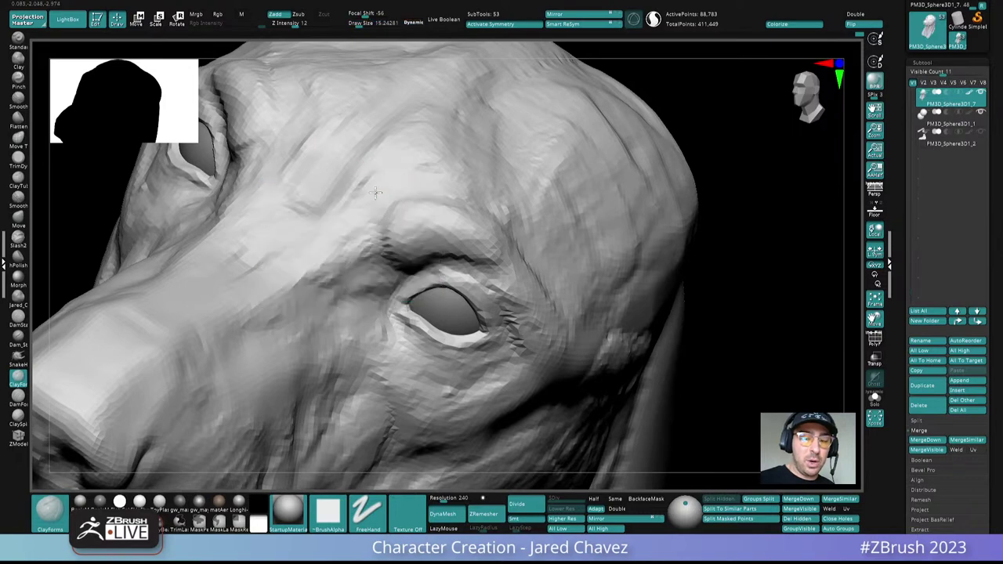
Step: Refine the brow, forehead and temple forms around the eye with the ClayForms brush at a size of about 33
right_click_drag(350, 215, 375, 185)
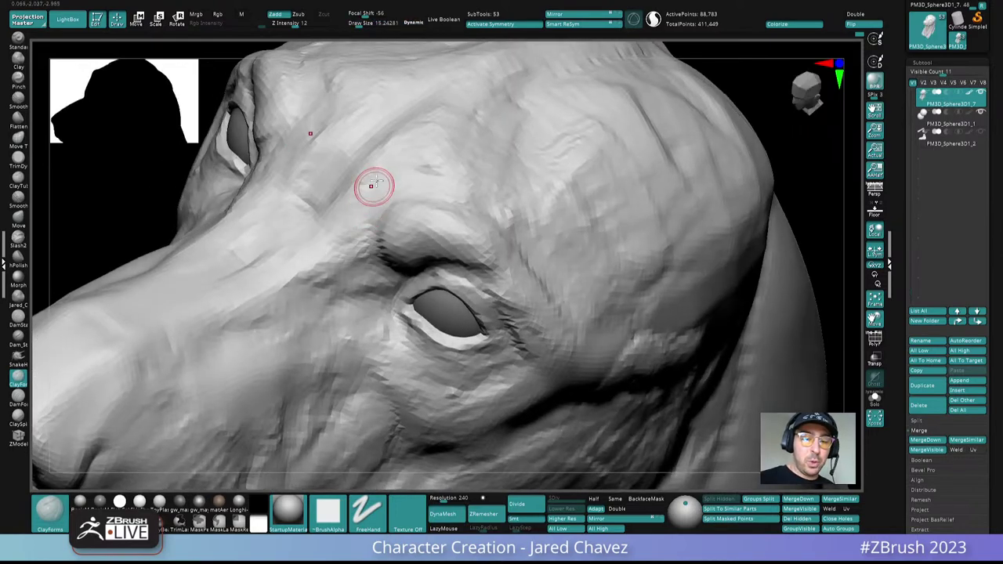
mouse_move(374, 230)
right_mouse_down()
mouse_move(387, 161)
mouse_move(392, 242)
mouse_move(365, 213)
mouse_move(360, 263)
mouse_move(373, 287)
mouse_move(376, 277)
mouse_move(377, 296)
right_mouse_up()
key("space")
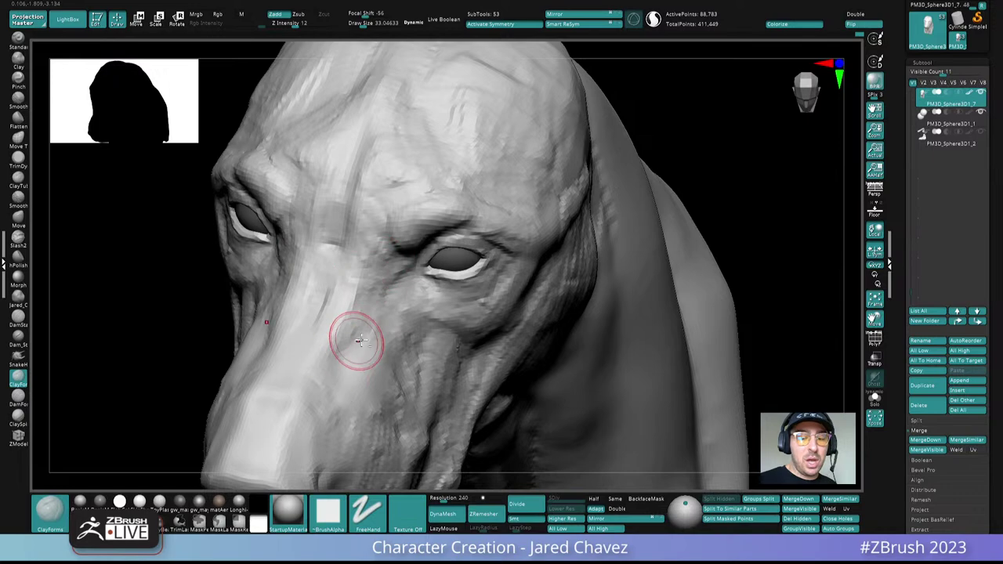
right_click_drag(360, 340, 415, 182, "ctrl")
right_click_drag(405, 250, 424, 257)
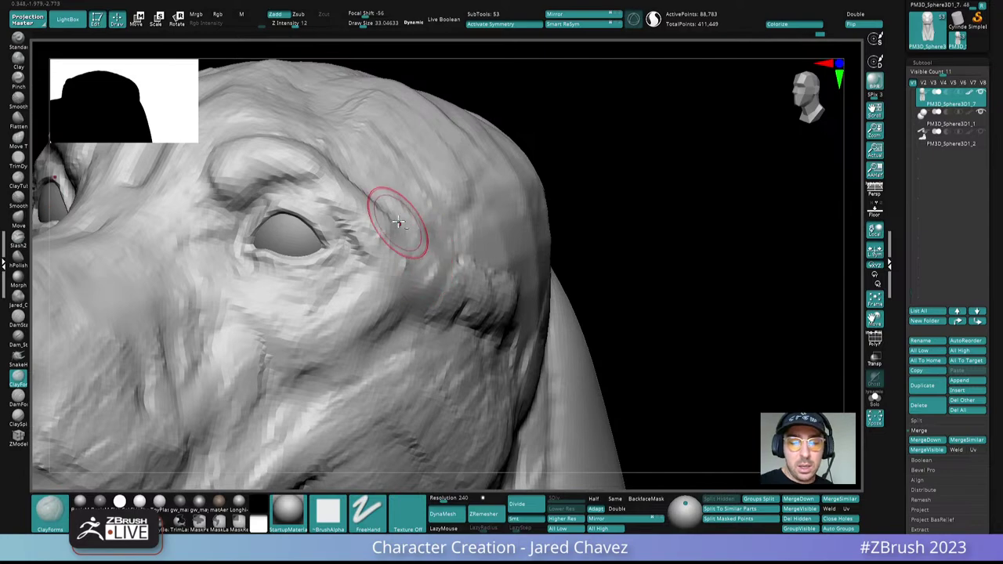
mouse_move(379, 201)
right_mouse_down()
mouse_move(415, 217)
mouse_move(358, 196)
mouse_move(348, 210)
mouse_move(383, 179)
mouse_move(425, 275)
mouse_move(437, 265)
right_mouse_up()
Step: Set the Move brush to a size of about 69 and examine the whole head from the front and the side
key("space")
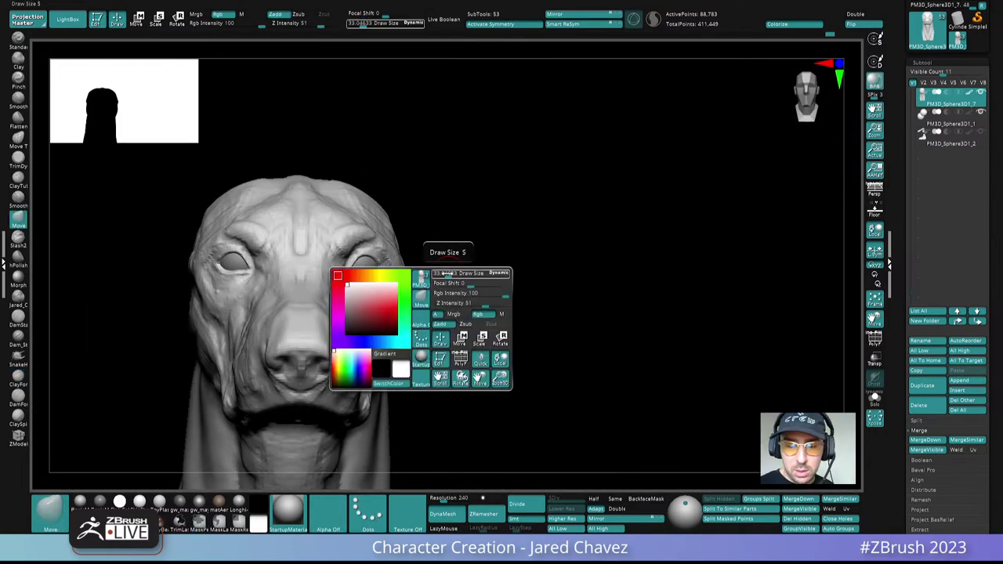
left_click_drag(447, 275, 454, 273)
mouse_move(415, 266)
right_mouse_down("ctrl")
mouse_move(408, 288)
mouse_move(398, 255)
mouse_move(412, 278)
mouse_move(474, 318)
mouse_move(463, 270)
right_mouse_up("ctrl")
right_click_drag(463, 270, 478, 219)
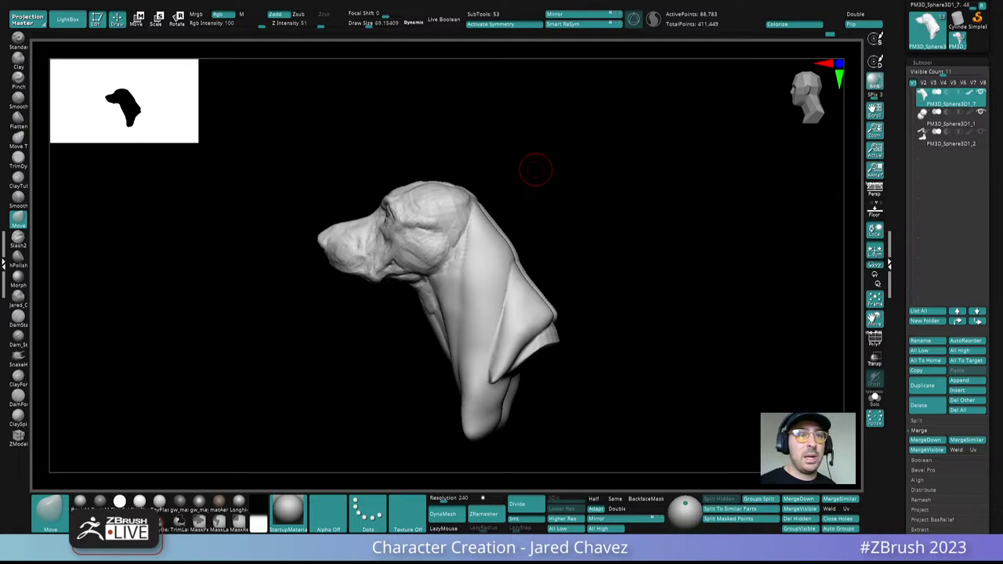
mouse_move(536, 170)
right_mouse_down()
mouse_move(544, 266)
mouse_move(511, 276)
mouse_move(454, 219)
mouse_move(459, 246)
mouse_move(501, 249)
mouse_move(483, 268)
mouse_move(493, 240)
mouse_move(497, 264)
mouse_move(518, 179)
right_mouse_up()
Step: Bring the ears back into view, make them the active subtool and choose the Move brush
key("ctrl")
left_click(497, 264, "alt")
left_click(874, 399)
right_click_drag(501, 267, 503, 347)
mouse_move(292, 306)
left_mouse_down()
mouse_move(264, 290)
mouse_move(358, 313)
mouse_move(257, 329)
mouse_move(291, 320)
left_mouse_up()
mouse_move(290, 320)
right_mouse_down()
mouse_move(285, 297)
mouse_move(287, 320)
right_mouse_up()
key("shift+s")
mouse_move(527, 313)
right_mouse_down()
mouse_move(475, 300)
mouse_move(466, 347)
mouse_move(313, 358)
mouse_move(296, 232)
mouse_move(331, 215)
right_mouse_up()
key("b")
key("m")
key("v")
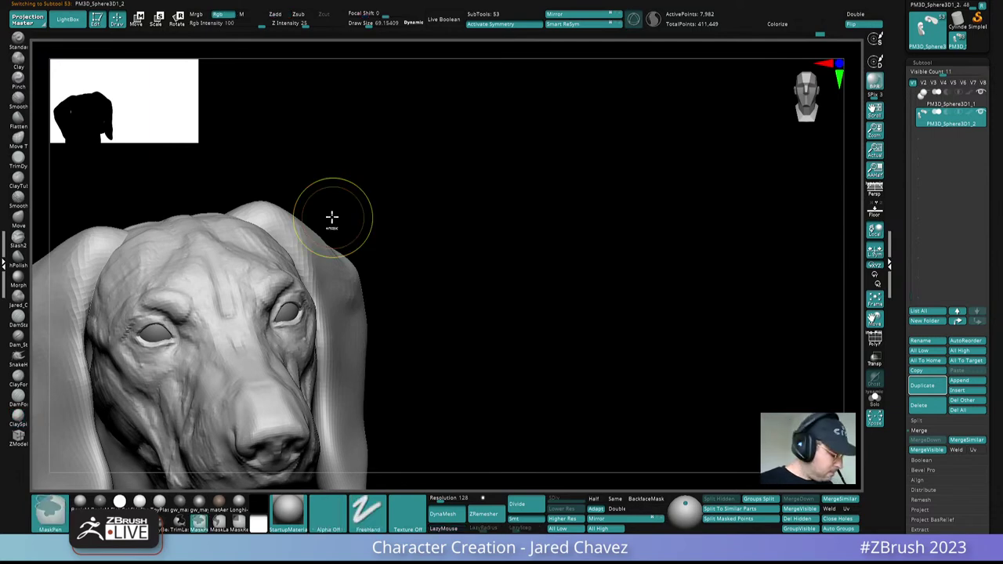
Step: Reshape the upper part of the ears where they attach to the skull with the Move brush at a size of about 124
key("space")
left_click_drag(324, 251, 333, 250)
mouse_move(332, 251)
right_mouse_down()
mouse_move(286, 253)
mouse_move(309, 261)
right_mouse_up()
mouse_move(310, 261)
left_mouse_down()
mouse_move(316, 242)
mouse_move(290, 235)
mouse_move(319, 299)
left_mouse_up()
right_click_drag(301, 254, 284, 213)
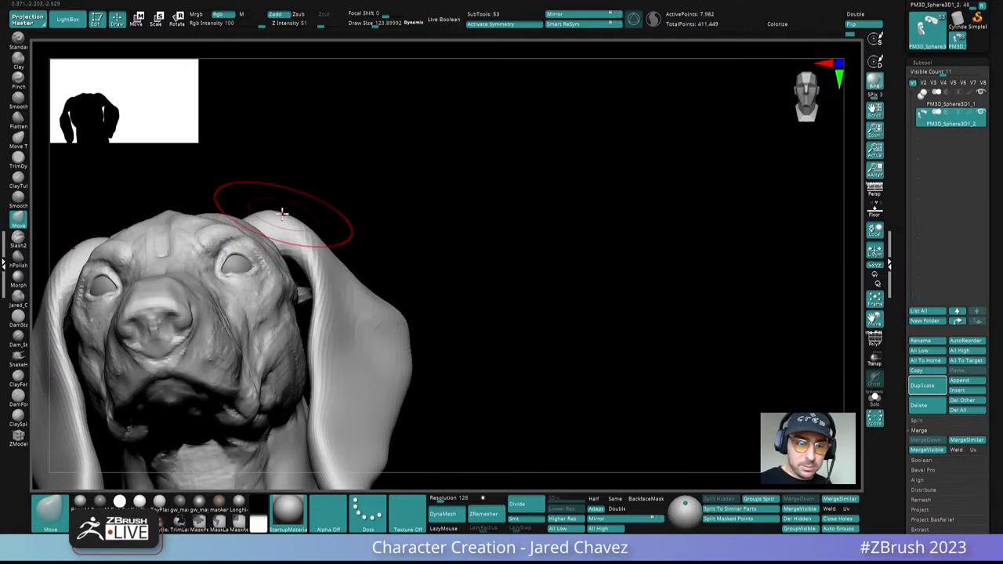
left_click_drag(282, 213, 277, 222)
mouse_move(280, 224)
right_mouse_down()
mouse_move(317, 262)
mouse_move(376, 206)
mouse_move(387, 157)
mouse_move(344, 215)
right_mouse_up()
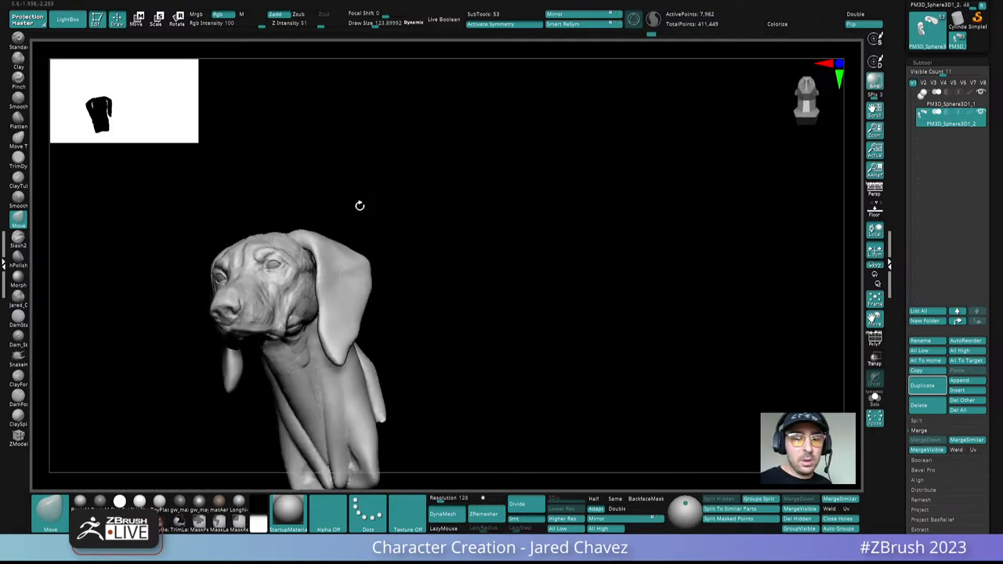
Step: Make the head the active subtool with the ears hidden, and reduce the brush size to about 65
mouse_move(345, 215)
right_mouse_down("ctrl")
mouse_move(329, 267)
mouse_move(353, 227)
right_mouse_up("ctrl")
mouse_move(353, 227)
right_mouse_down("alt")
mouse_move(472, 290)
mouse_move(410, 161)
mouse_move(524, 253)
mouse_move(503, 261)
mouse_move(516, 293)
mouse_move(522, 284)
mouse_move(513, 314)
right_mouse_up("alt")
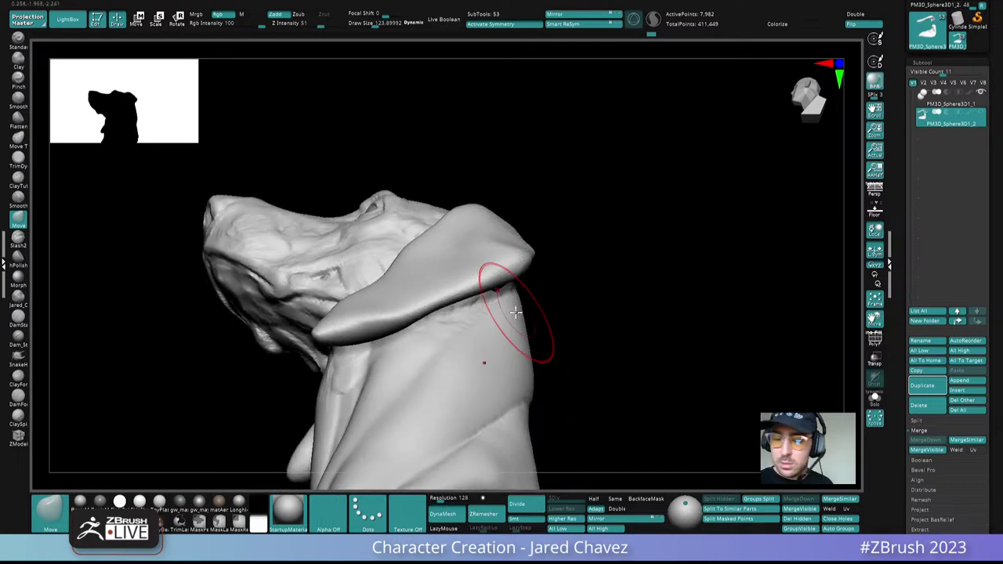
left_click(463, 347, "alt")
right_click_drag(463, 347, 499, 321)
key("space")
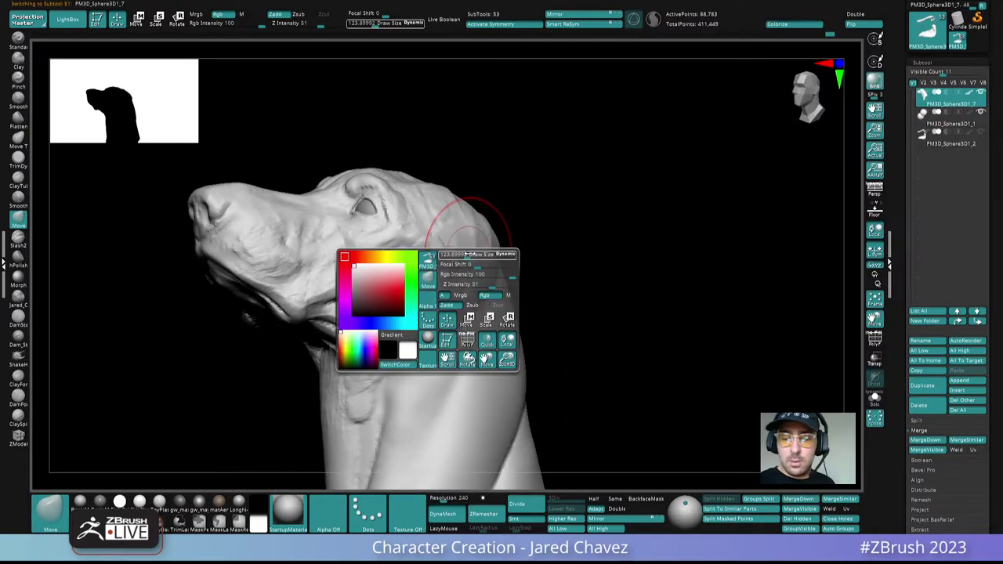
left_click_drag(455, 249, 453, 250)
Step: Sculpt a ridge at the back of the temple near the ear's base with the ClayForms brush at a size of about 42
left_click(18, 379)
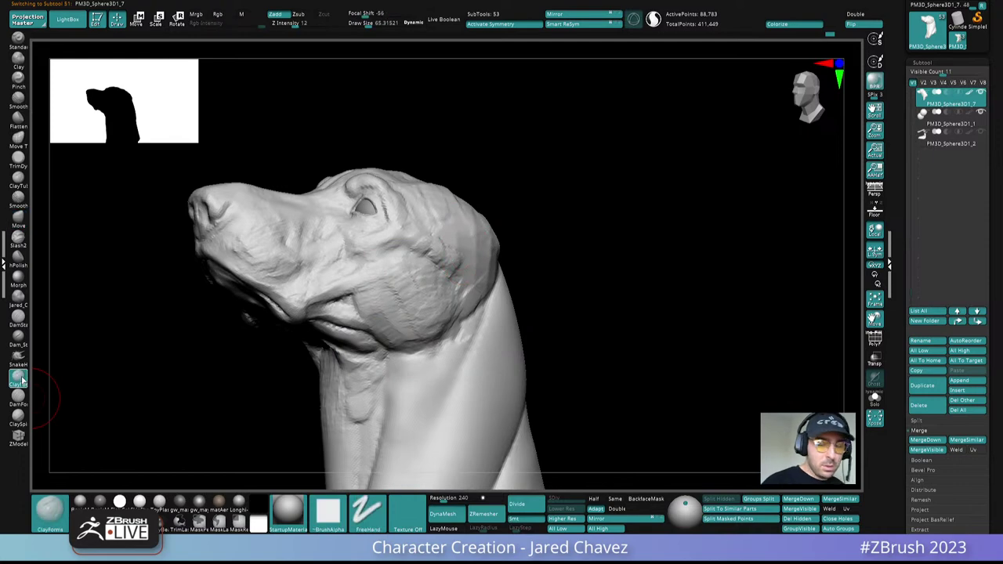
mouse_move(474, 279)
right_mouse_down()
mouse_move(464, 272)
mouse_move(476, 259)
right_mouse_up()
mouse_move(476, 258)
right_mouse_down("ctrl")
mouse_move(496, 267)
mouse_move(483, 253)
right_mouse_up("ctrl")
key("space")
mouse_move(484, 253)
left_mouse_down()
mouse_move(491, 239)
mouse_move(477, 242)
left_mouse_up()
right_click_drag(483, 233, 483, 225)
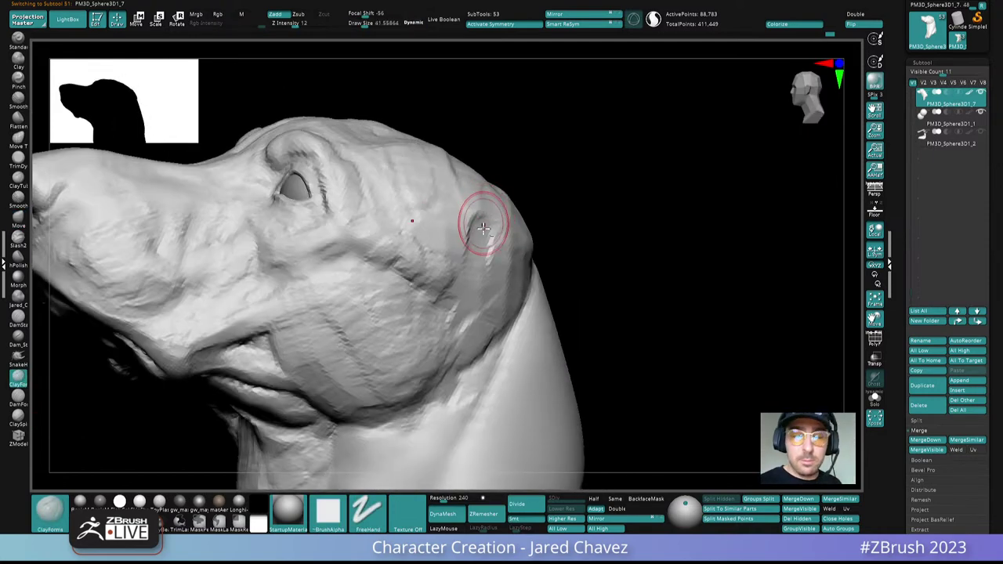
mouse_move(463, 249)
left_mouse_down()
mouse_move(459, 274)
mouse_move(447, 273)
left_mouse_up()
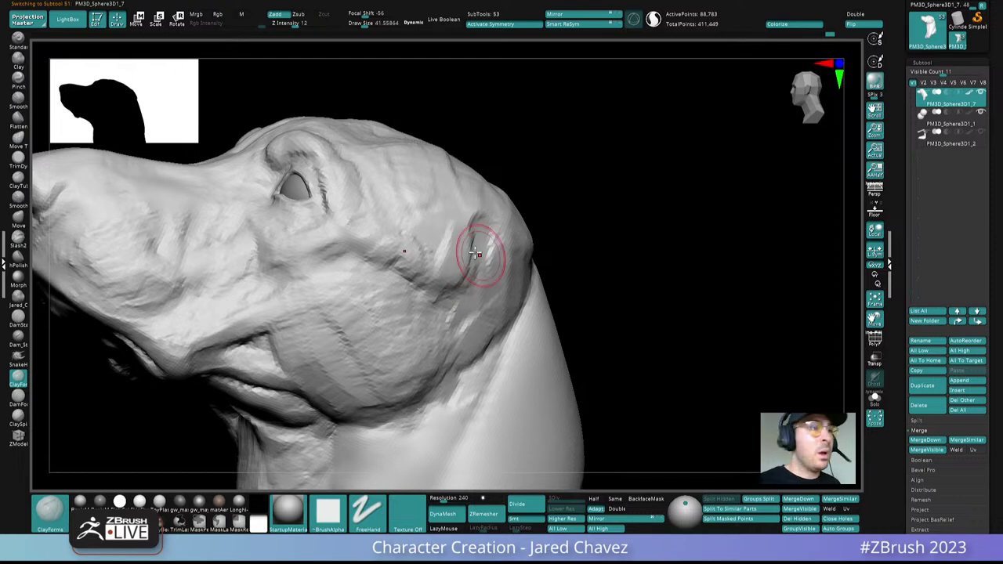
right_click_drag(476, 253, 465, 220)
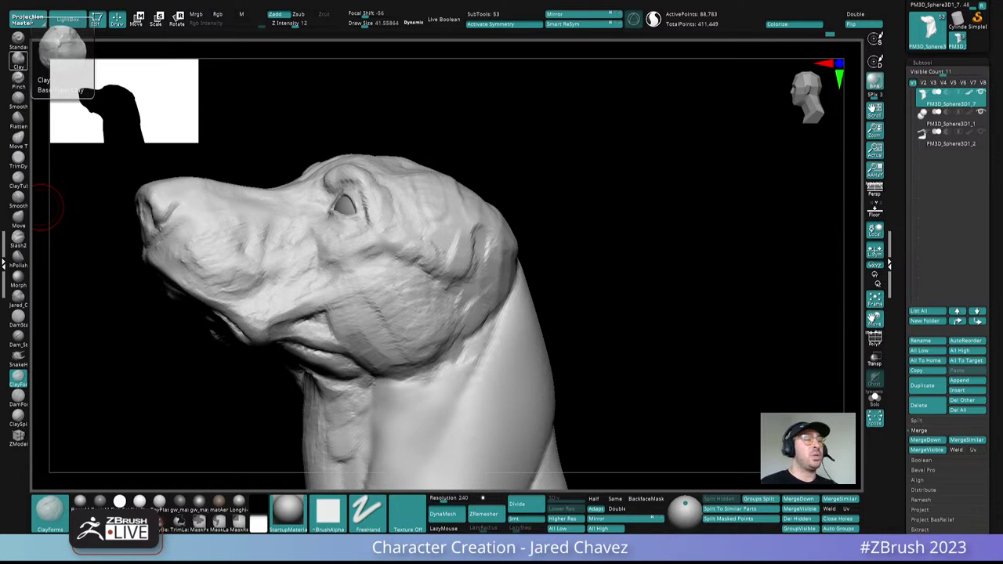
Step: Build up the temple muscle above the cheekbone crease, between the eye and the ear's base
mouse_move(423, 289)
right_mouse_down()
mouse_move(467, 300)
mouse_move(445, 271)
mouse_move(478, 313)
mouse_move(492, 297)
mouse_move(463, 284)
mouse_move(470, 259)
mouse_move(418, 302)
right_mouse_up()
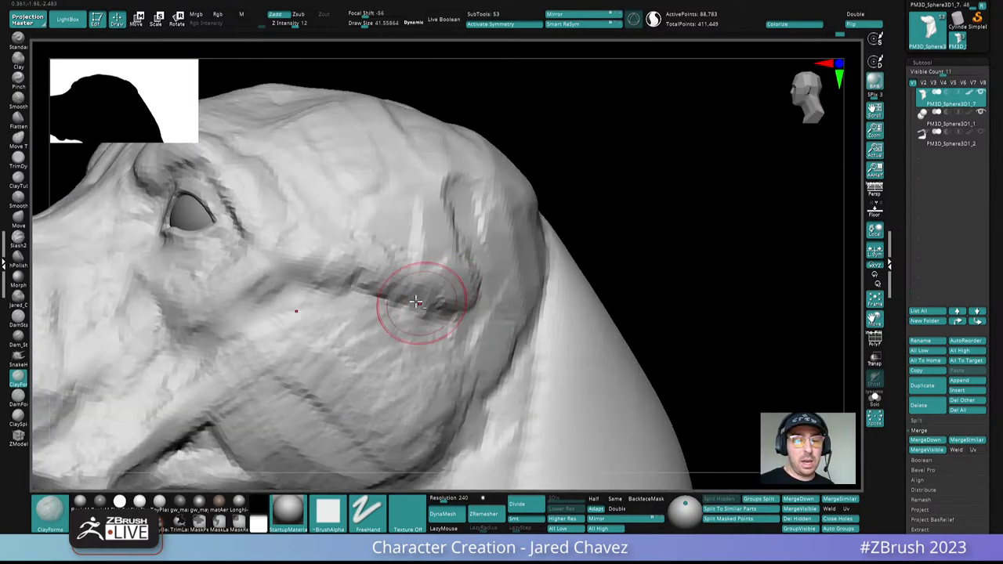
left_click_drag(426, 265, 376, 258)
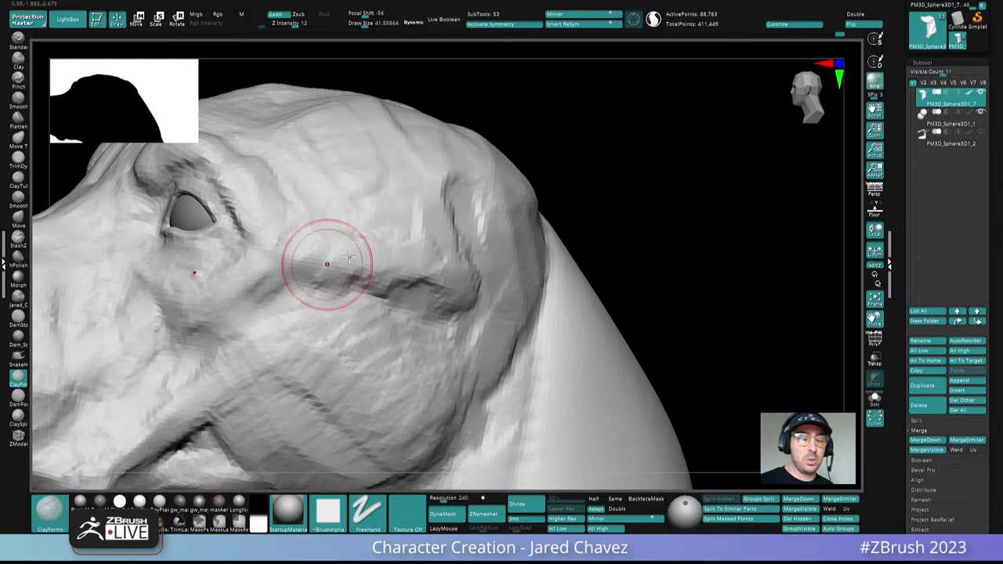
mouse_move(401, 269)
right_mouse_down("alt")
mouse_move(470, 255)
mouse_move(464, 213)
mouse_move(432, 244)
right_mouse_up("alt")
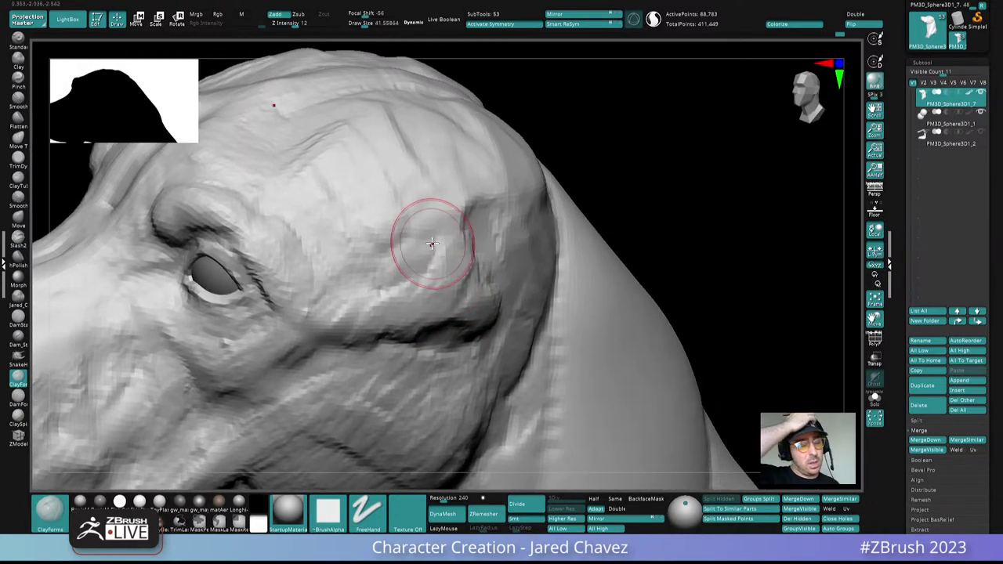
left_click_drag(440, 203, 343, 263)
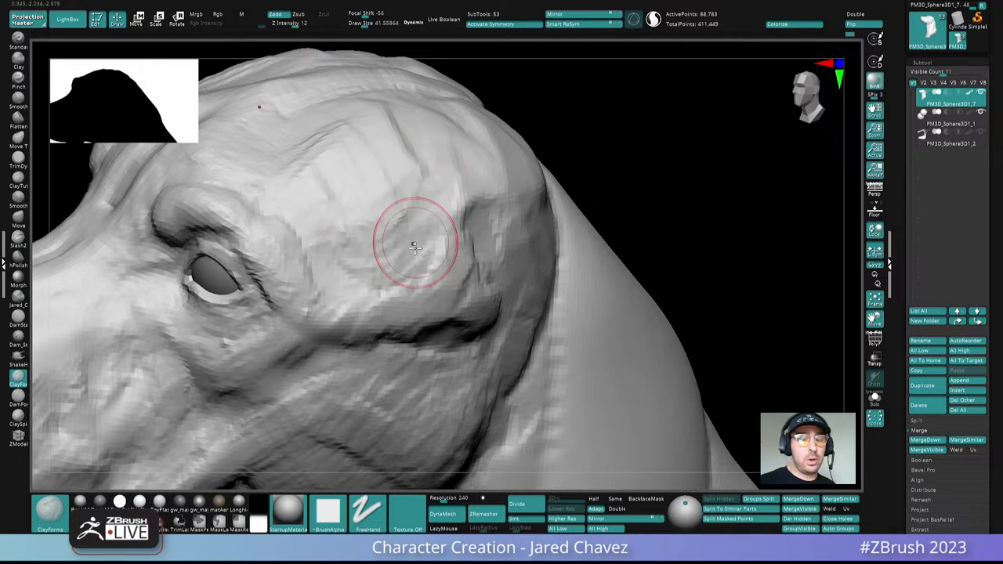
Step: Unhide the dog's ears subtool and make it the active subtool
right_click_drag(414, 243, 402, 196, "ctrl")
mouse_move(402, 196)
right_mouse_down()
mouse_move(397, 183)
mouse_move(419, 262)
mouse_move(418, 227)
mouse_move(420, 264)
mouse_move(385, 230)
mouse_move(391, 285)
mouse_move(425, 236)
mouse_move(419, 220)
mouse_move(452, 248)
mouse_move(407, 339)
mouse_move(331, 385)
mouse_move(384, 336)
mouse_move(395, 340)
mouse_move(383, 327)
mouse_move(399, 327)
mouse_move(431, 296)
mouse_move(412, 234)
mouse_move(528, 296)
mouse_move(510, 306)
mouse_move(502, 345)
mouse_move(483, 292)
mouse_move(487, 301)
mouse_move(507, 257)
mouse_move(489, 251)
mouse_move(497, 279)
mouse_move(509, 273)
right_mouse_up()
left_click(986, 143)
left_click(478, 289, "alt")
left_click(471, 197, "alt")
right_click_drag(471, 198, 522, 278)
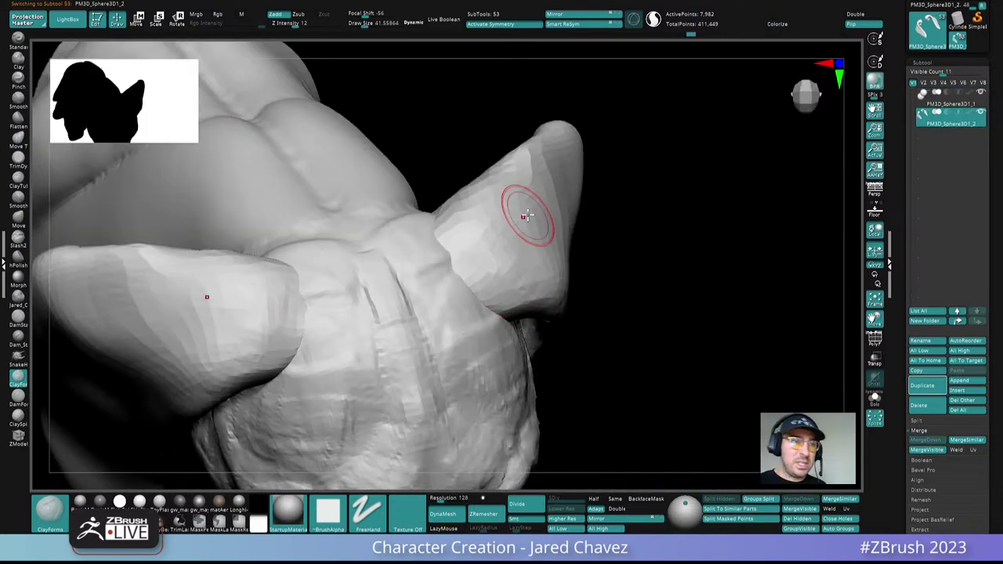
right_click_drag(527, 215, 502, 287)
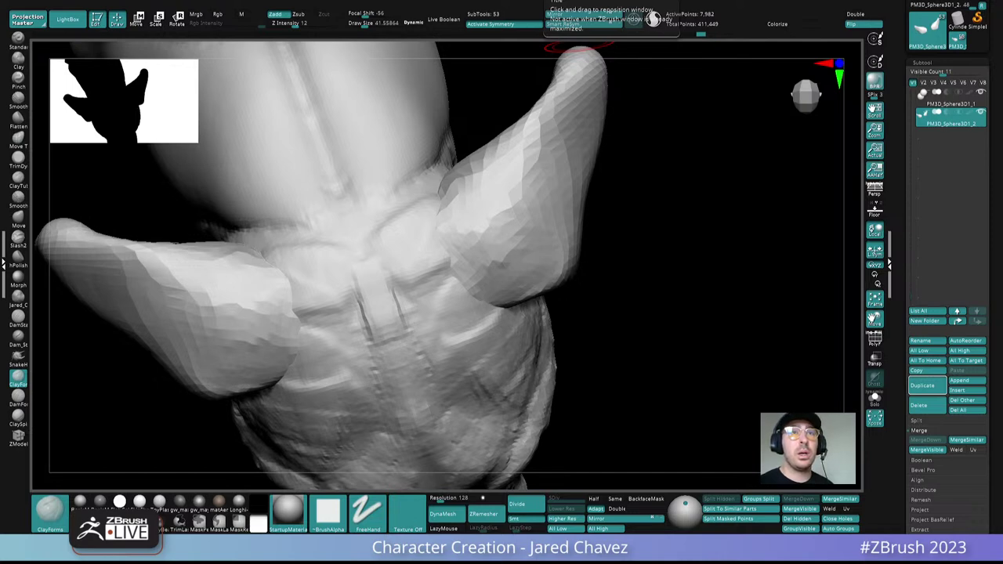
Step: Switch to the browser, look through the videos in the YouTube Watch later playlist, and return to ZBrush
mouse_move(619, 0)
left_mouse_down()
mouse_move(665, 0)
mouse_move(630, 24)
mouse_move(635, 5)
left_mouse_up()
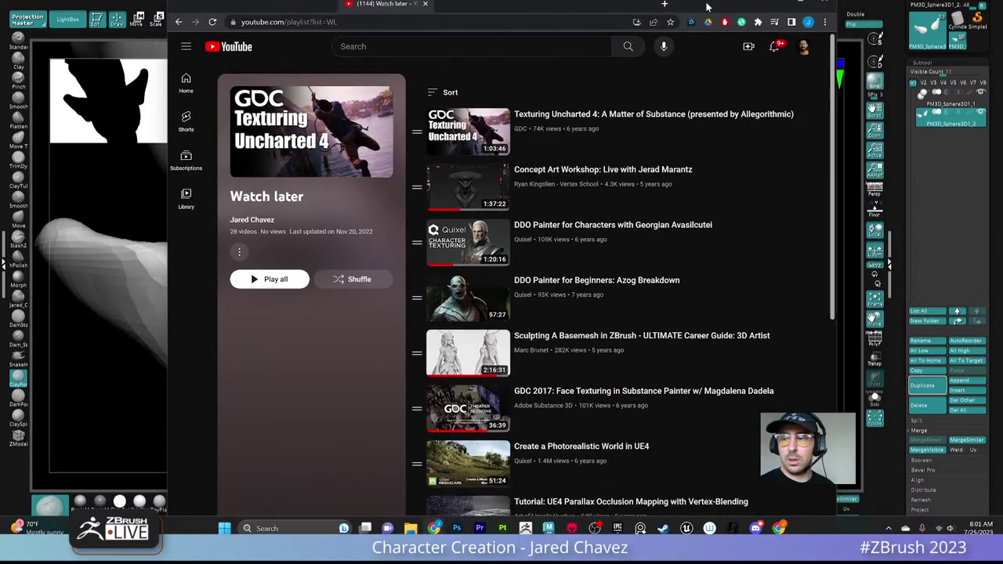
left_click(800, 4)
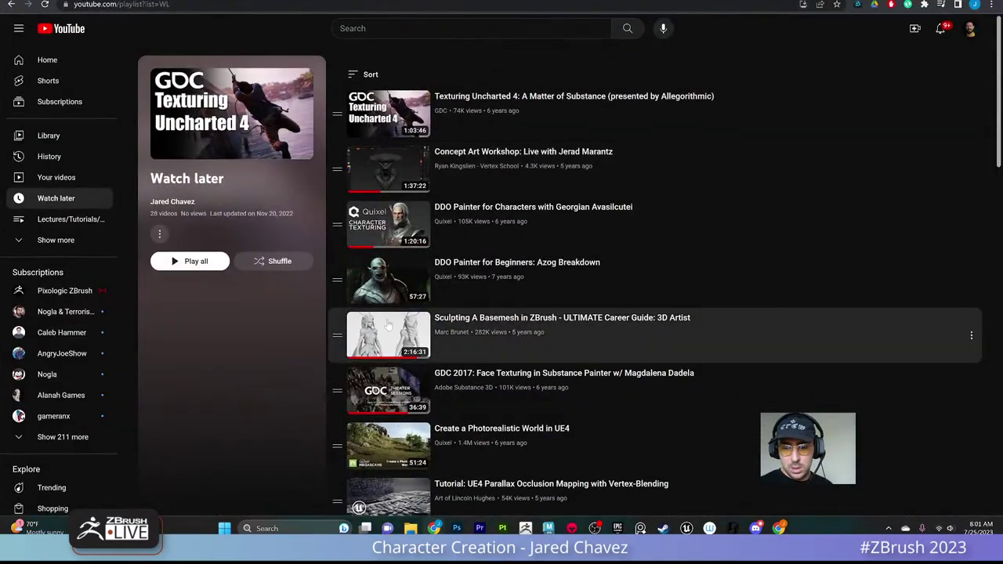
scroll(687, 248, "down", 1)
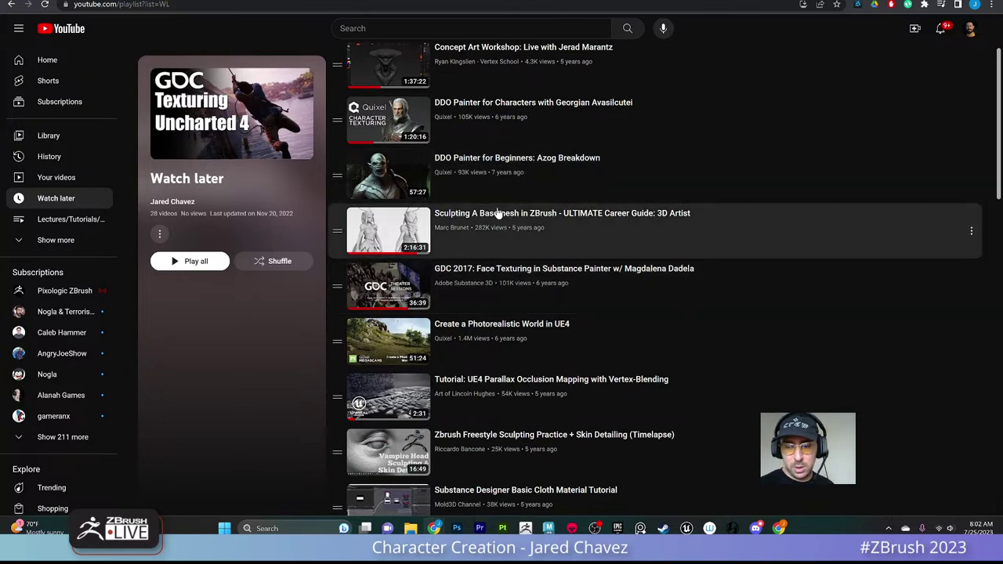
scroll(470, 211, "down", 1)
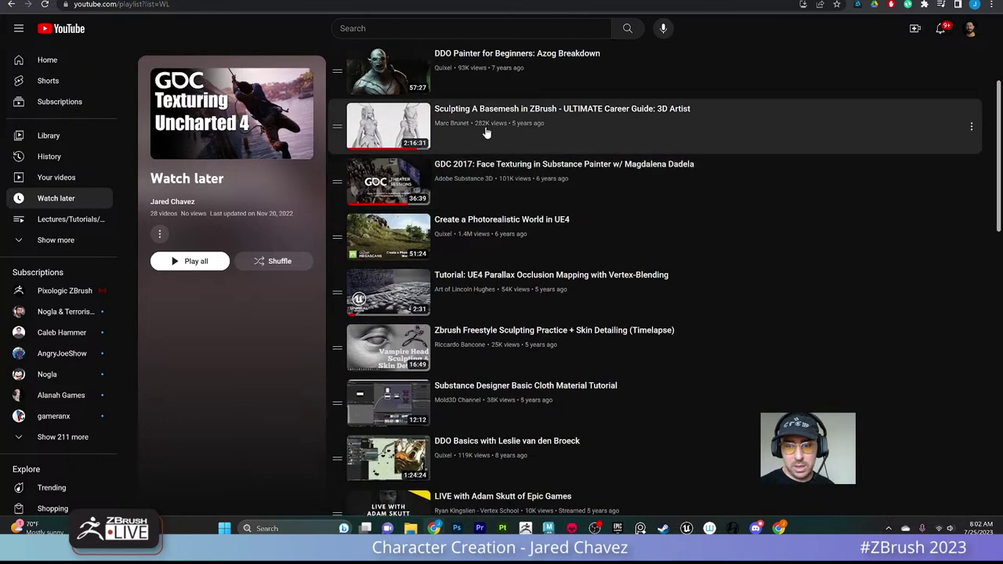
scroll(487, 141, "down", 2)
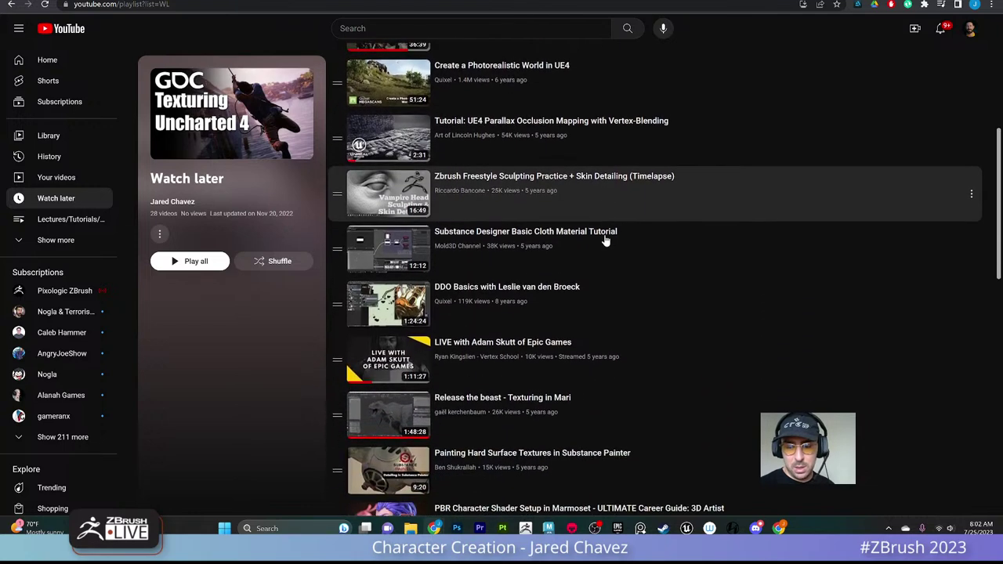
scroll(605, 241, "down", 3)
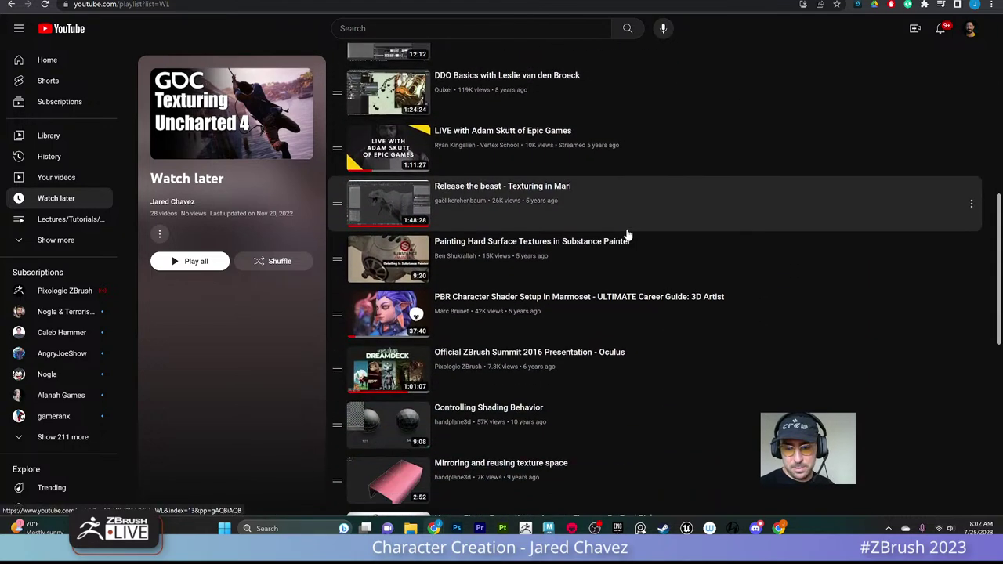
scroll(627, 235, "down", 5)
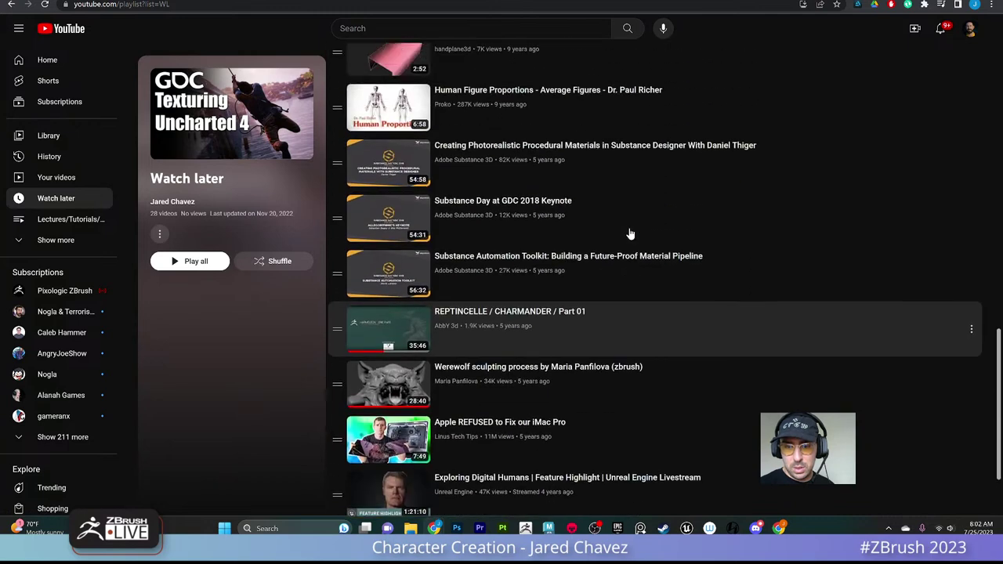
scroll(630, 234, "up", 1)
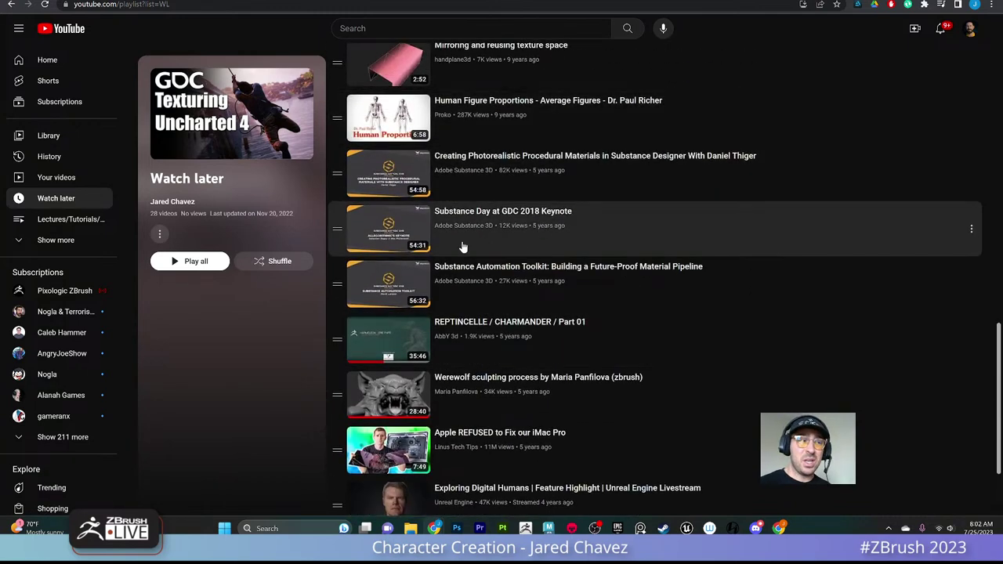
scroll(462, 247, "down", 2)
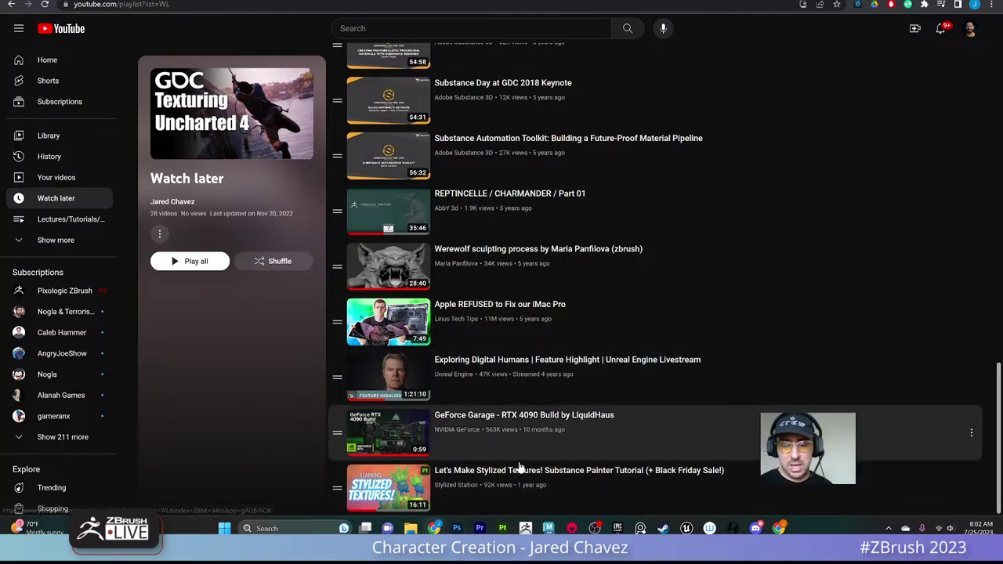
scroll(564, 390, "up", 10)
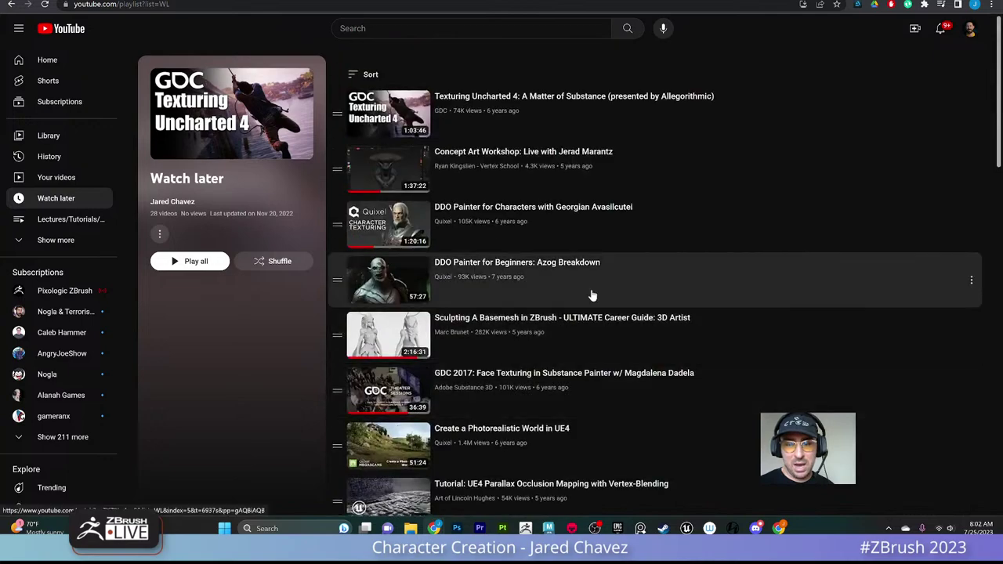
key("alt+Tab")
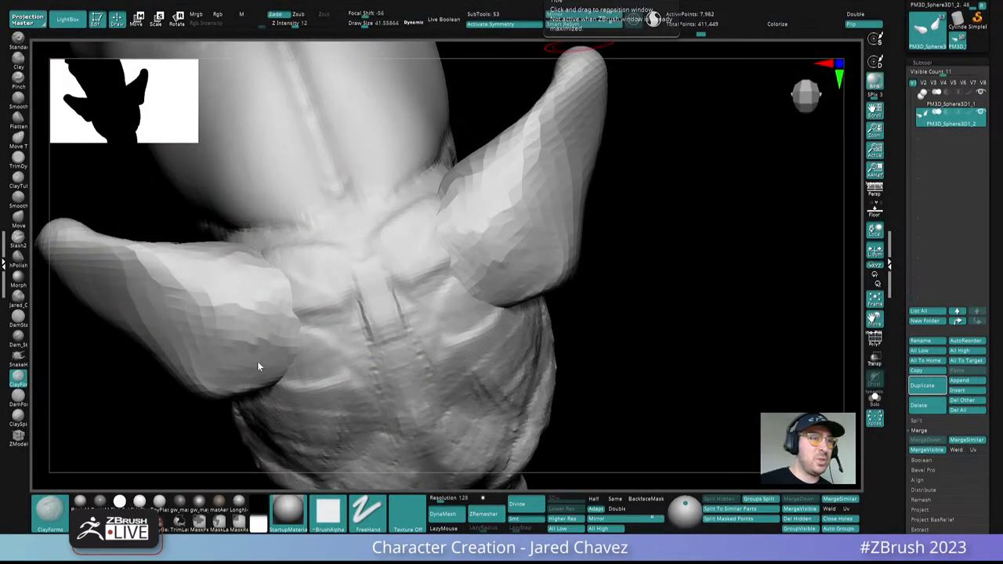
Step: Reduce the brush draw size to about 23 and make the dog's head the active subtool
left_click_drag(633, 313, 537, 220)
mouse_move(558, 297)
left_mouse_down()
mouse_move(564, 232)
mouse_move(487, 278)
left_mouse_up()
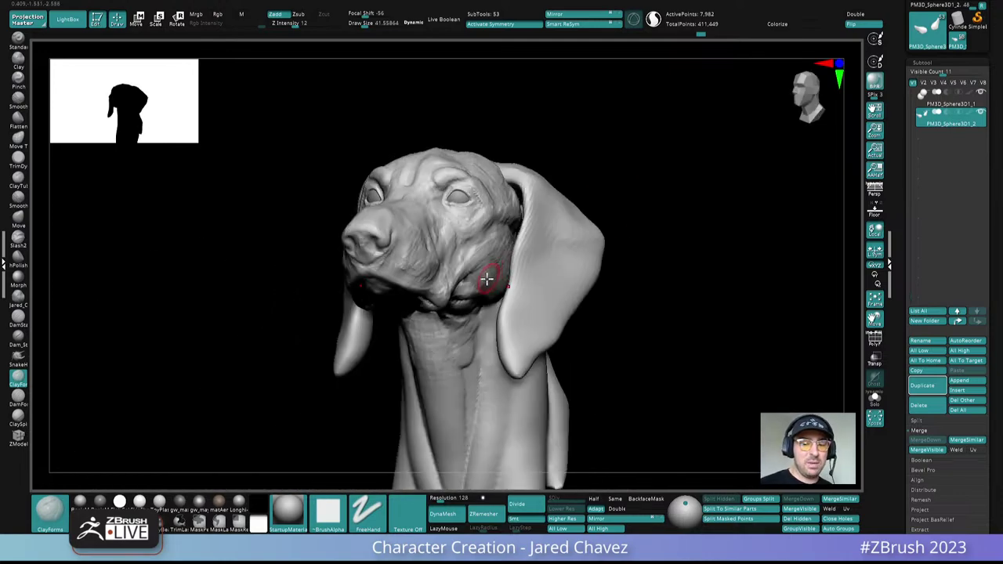
right_click_drag(470, 217, 435, 315, "ctrl")
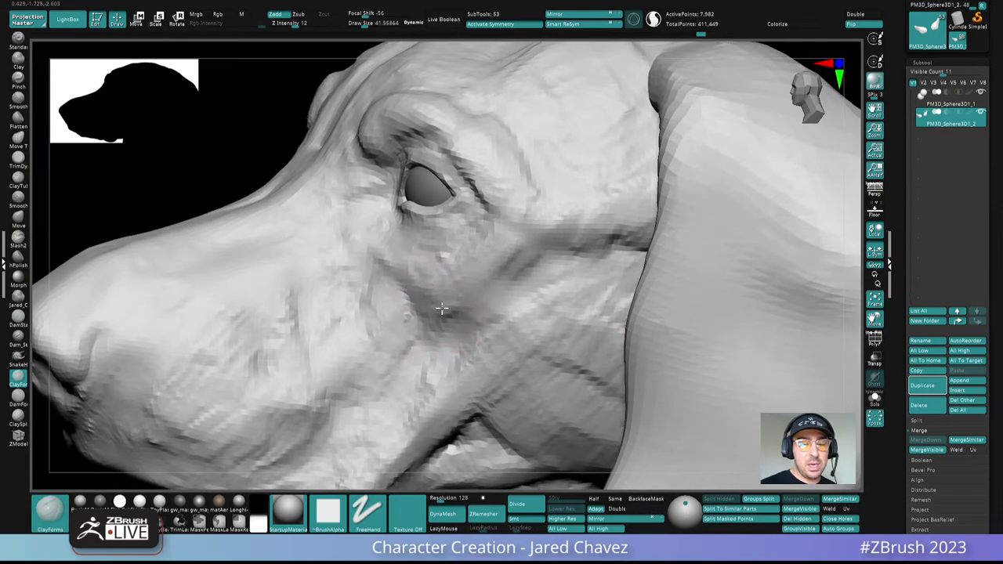
key("space")
left_click_drag(441, 307, 433, 306)
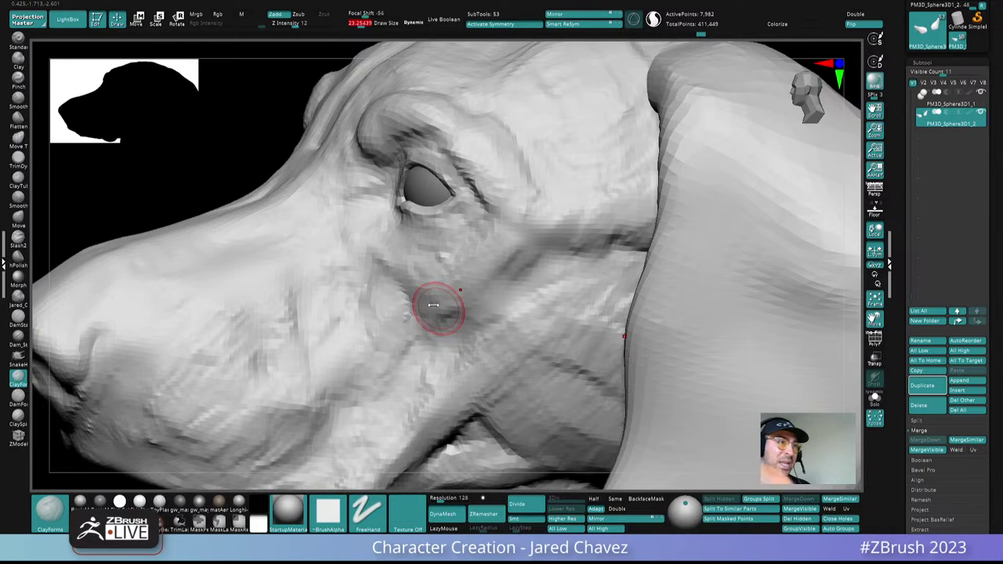
mouse_move(434, 304)
right_mouse_down()
mouse_move(444, 224)
mouse_move(426, 257)
right_mouse_up()
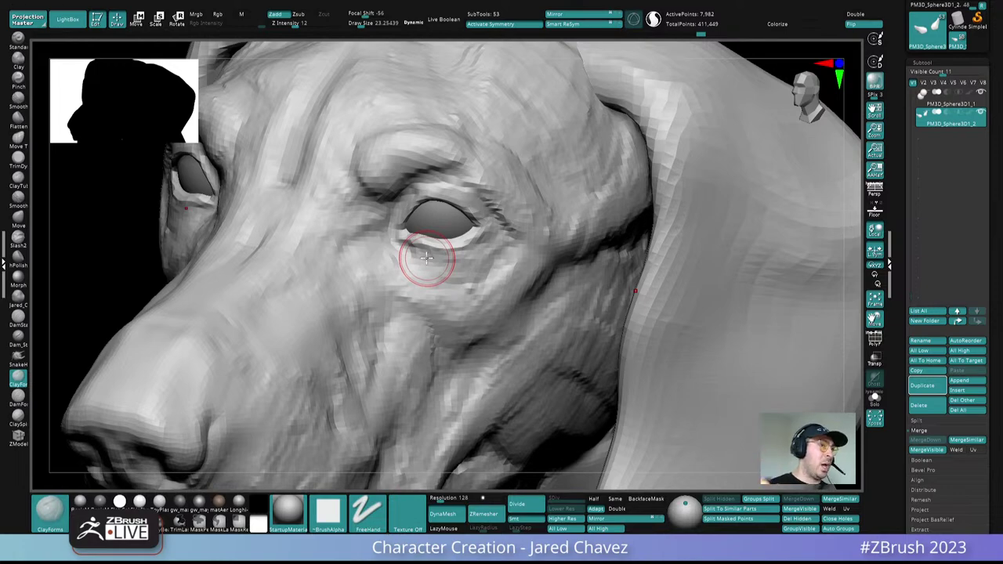
right_click_drag(427, 257, 492, 320)
right_click(491, 320)
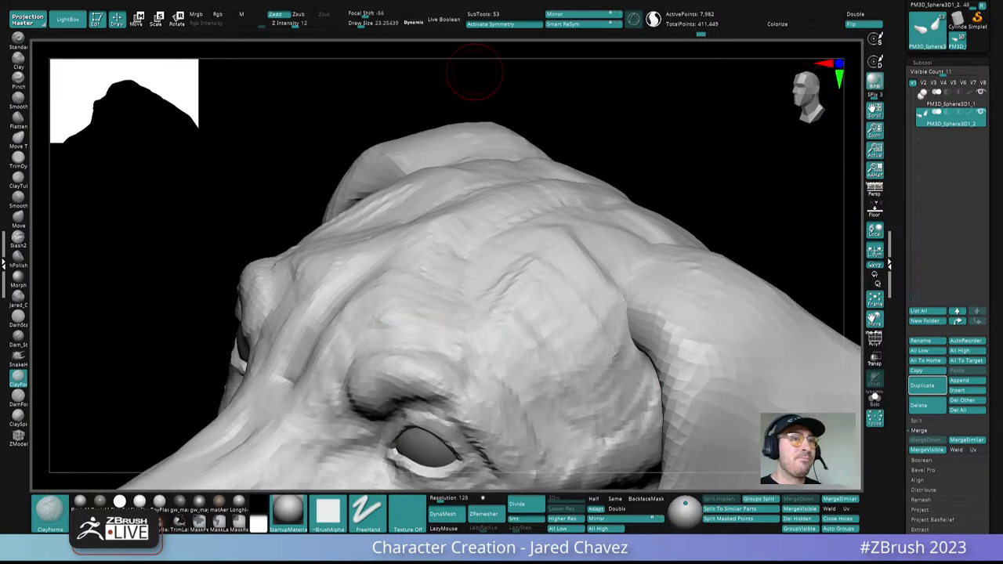
mouse_move(474, 70)
right_mouse_down()
mouse_move(589, 280)
mouse_move(564, 262)
right_mouse_up()
left_click(568, 258, "alt")
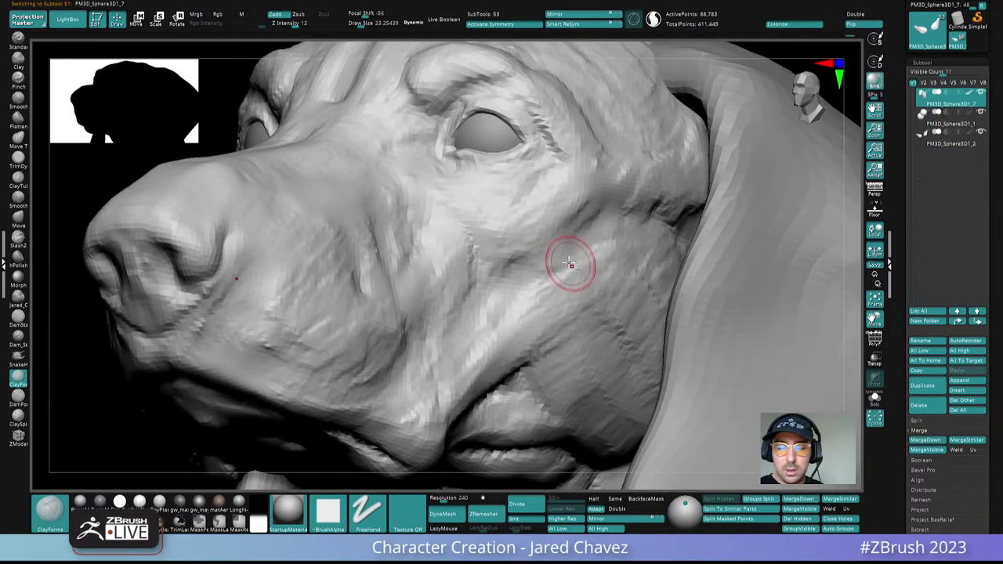
Step: Sculpt the brow fold above the inner corner of the eye with the clay brush, mirrored on both sides
mouse_move(522, 285)
right_mouse_down()
mouse_move(552, 254)
mouse_move(524, 264)
mouse_move(554, 256)
mouse_move(593, 291)
mouse_move(488, 329)
mouse_move(446, 325)
right_mouse_up()
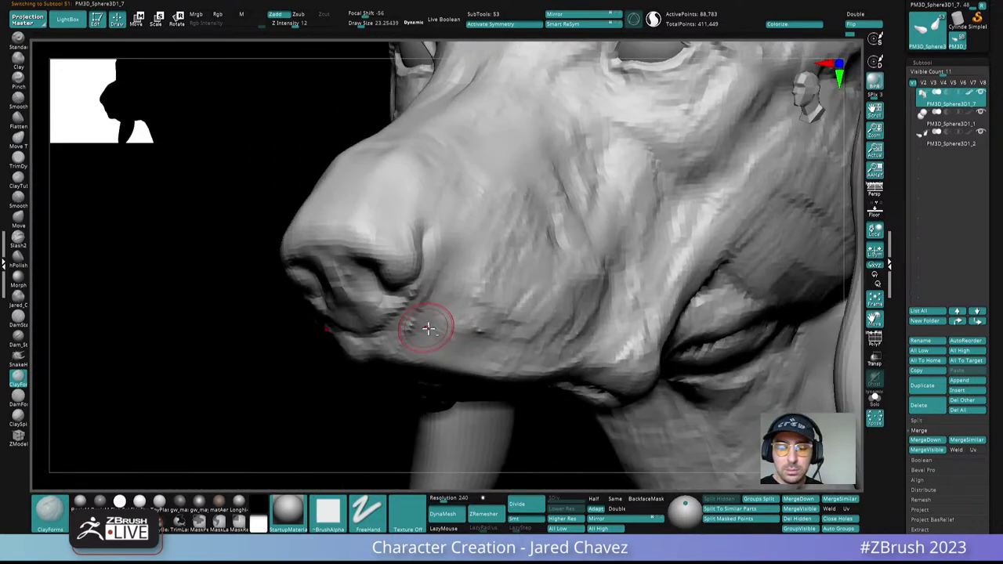
key("f")
mouse_move(532, 237)
right_mouse_down()
mouse_move(564, 247)
mouse_move(512, 208)
mouse_move(531, 227)
right_mouse_up()
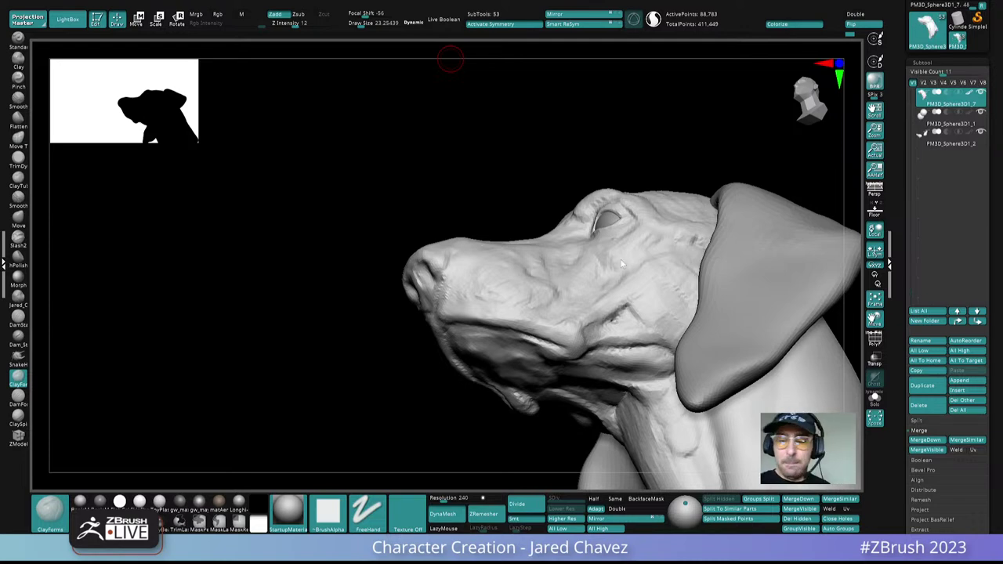
right_click_drag(622, 263, 505, 275)
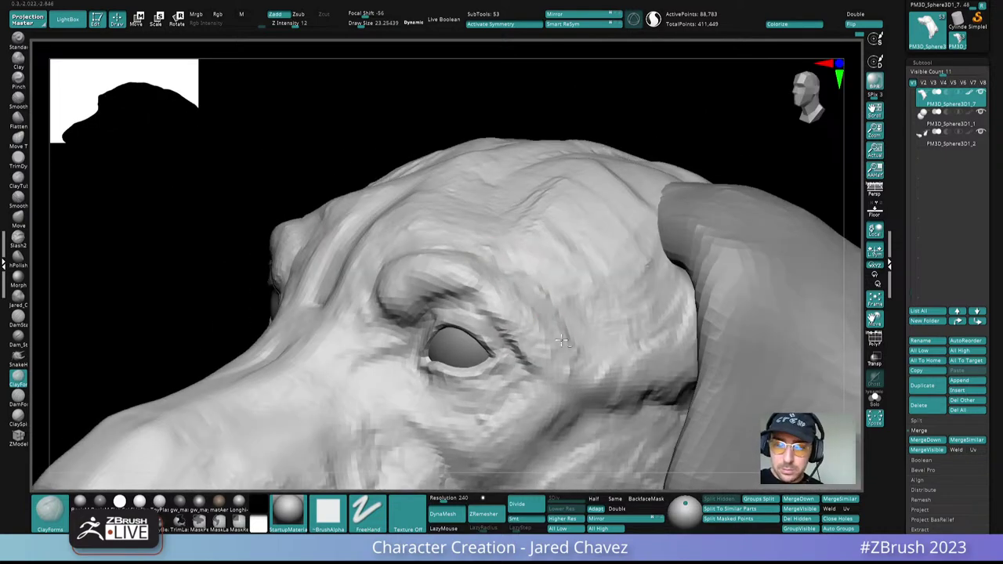
mouse_move(561, 337)
right_mouse_down()
mouse_move(575, 264)
mouse_move(496, 279)
mouse_move(462, 256)
mouse_move(484, 292)
right_mouse_up()
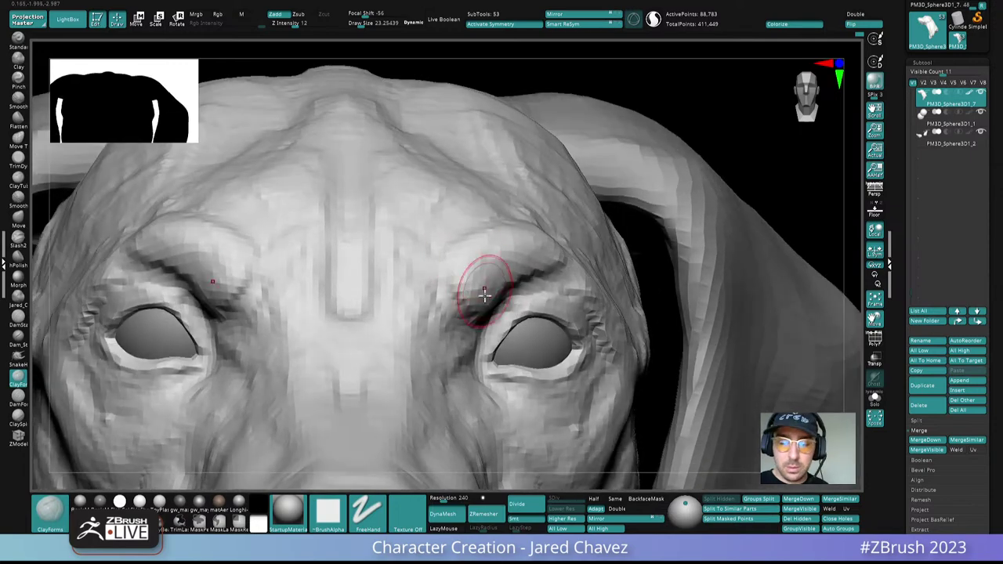
left_click_drag(486, 293, 522, 264)
Step: Sculpt along the central forehead crease towards the top of the skull with the clay brush
mouse_move(476, 224)
right_mouse_down()
mouse_move(468, 247)
mouse_move(444, 256)
mouse_move(481, 246)
right_mouse_up()
mouse_move(448, 280)
right_mouse_down()
mouse_move(571, 201)
mouse_move(571, 278)
mouse_move(568, 202)
mouse_move(564, 253)
mouse_move(544, 259)
mouse_move(555, 142)
mouse_move(553, 251)
right_mouse_up()
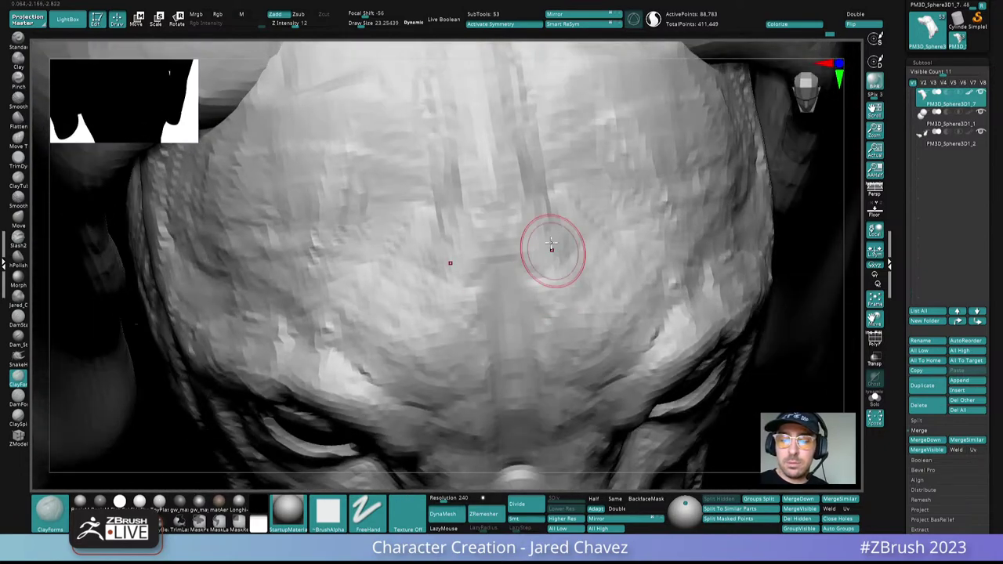
left_click_drag(553, 250, 521, 108)
mouse_move(520, 108)
right_mouse_down("ctrl")
mouse_move(545, 189)
mouse_move(618, 107)
mouse_move(604, 185)
mouse_move(575, 193)
right_mouse_up("ctrl")
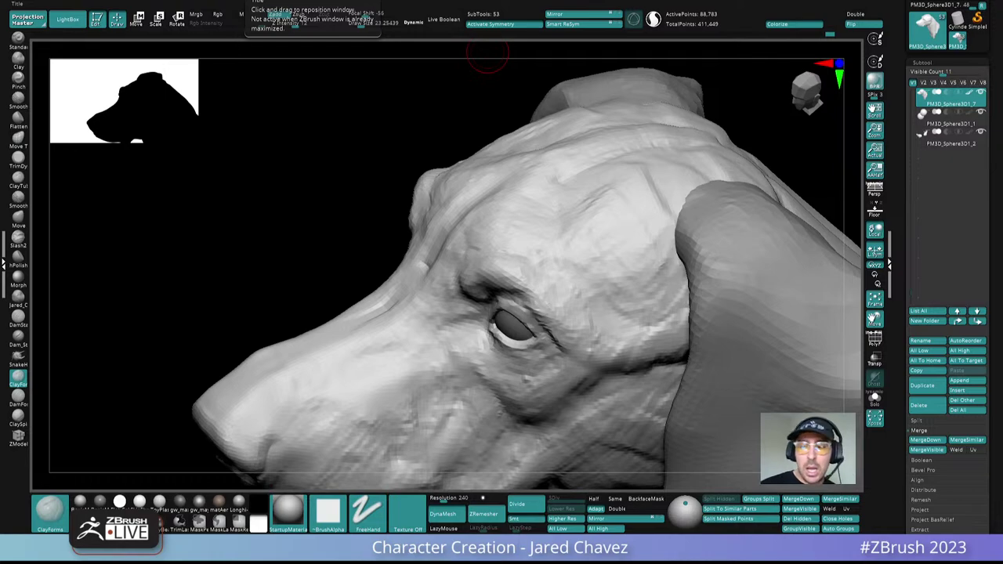
right_click_drag(642, 213, 651, 235)
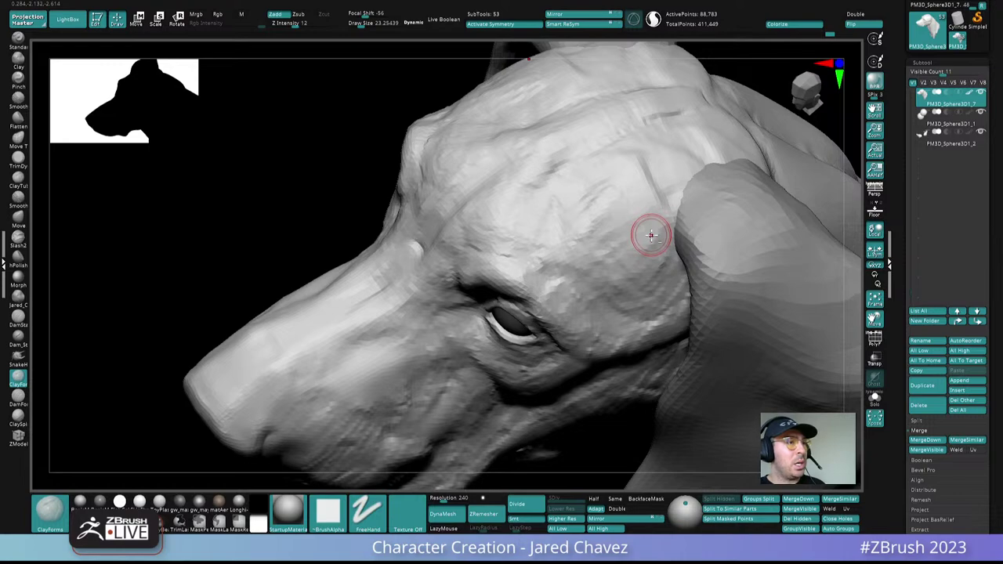
mouse_move(647, 230)
right_mouse_down()
mouse_move(582, 329)
mouse_move(588, 222)
mouse_move(555, 206)
mouse_move(539, 253)
right_mouse_up()
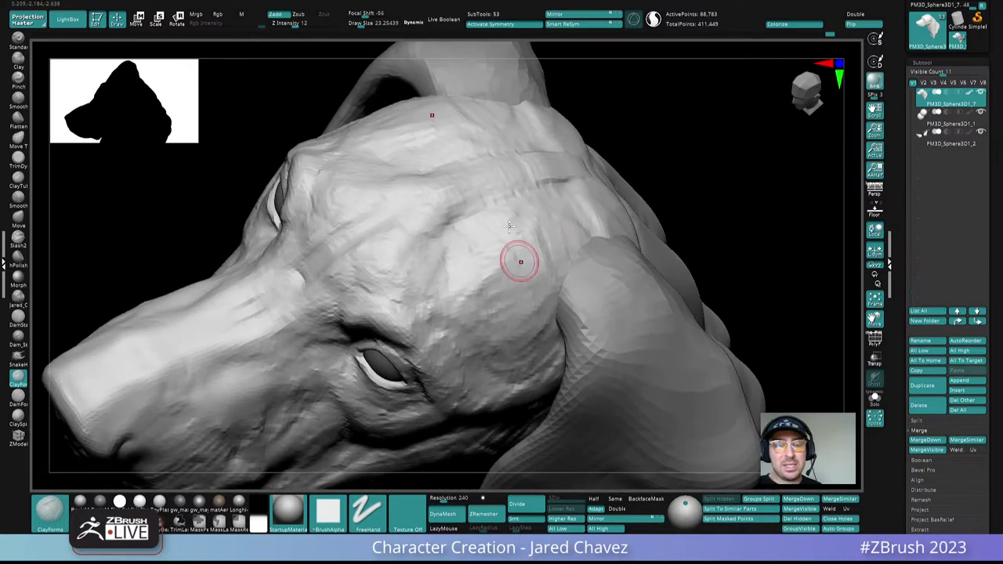
mouse_move(496, 229)
right_mouse_down()
mouse_move(525, 174)
mouse_move(555, 280)
mouse_move(540, 326)
mouse_move(510, 260)
mouse_move(543, 242)
right_mouse_up()
Step: Make the ears the active subtool and enlarge the brush draw size to about 65
key("space")
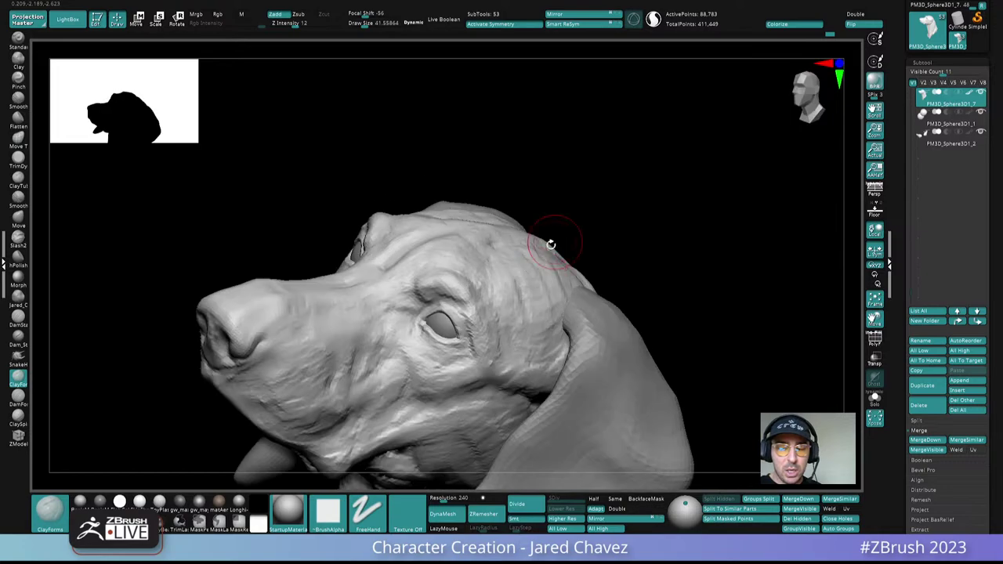
mouse_move(504, 293)
right_mouse_down()
mouse_move(530, 273)
mouse_move(499, 271)
mouse_move(508, 264)
mouse_move(503, 275)
mouse_move(475, 271)
mouse_move(457, 291)
mouse_move(464, 276)
mouse_move(513, 269)
mouse_move(463, 275)
mouse_move(471, 252)
right_mouse_up()
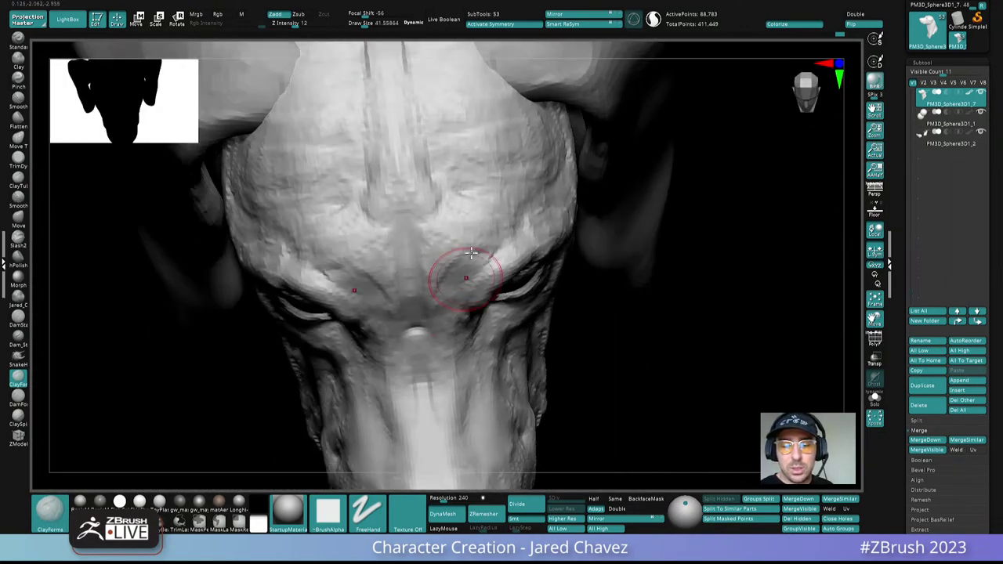
mouse_move(459, 197)
right_mouse_down()
mouse_move(420, 278)
mouse_move(420, 253)
mouse_move(483, 157)
mouse_move(537, 184)
mouse_move(542, 201)
right_mouse_up()
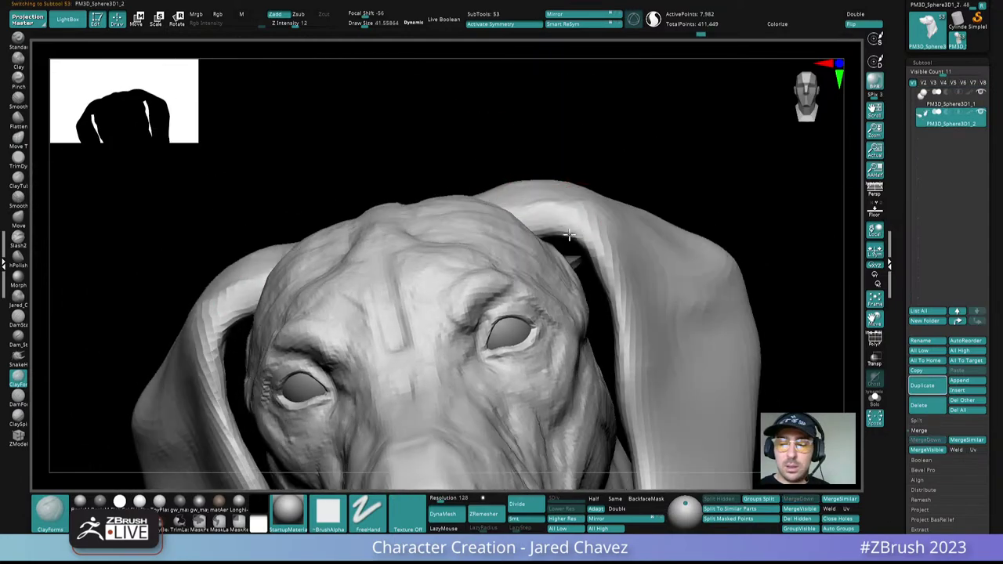
left_click(542, 202, "alt")
key("space")
left_click_drag(544, 210, 545, 206)
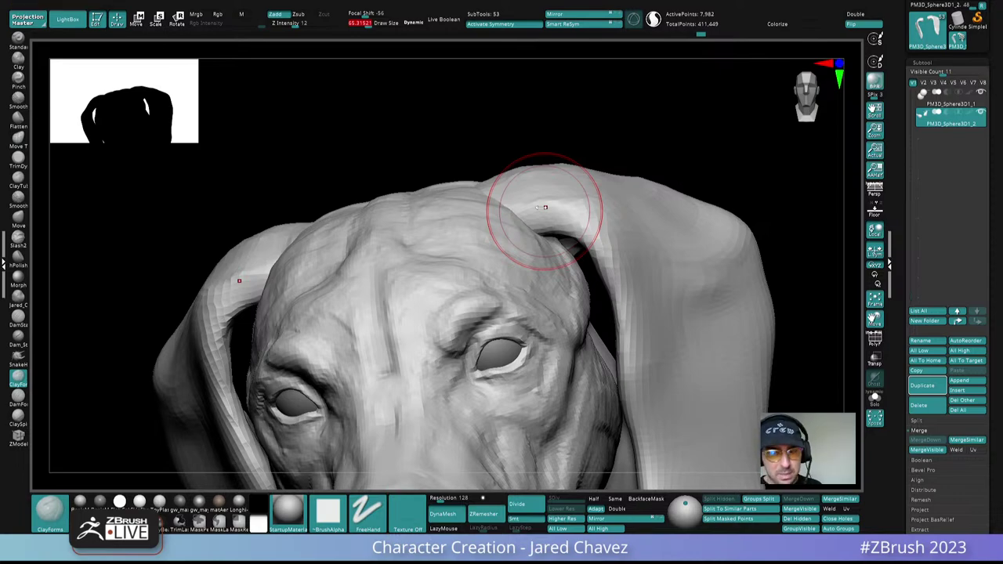
right_click_drag(537, 212, 560, 237)
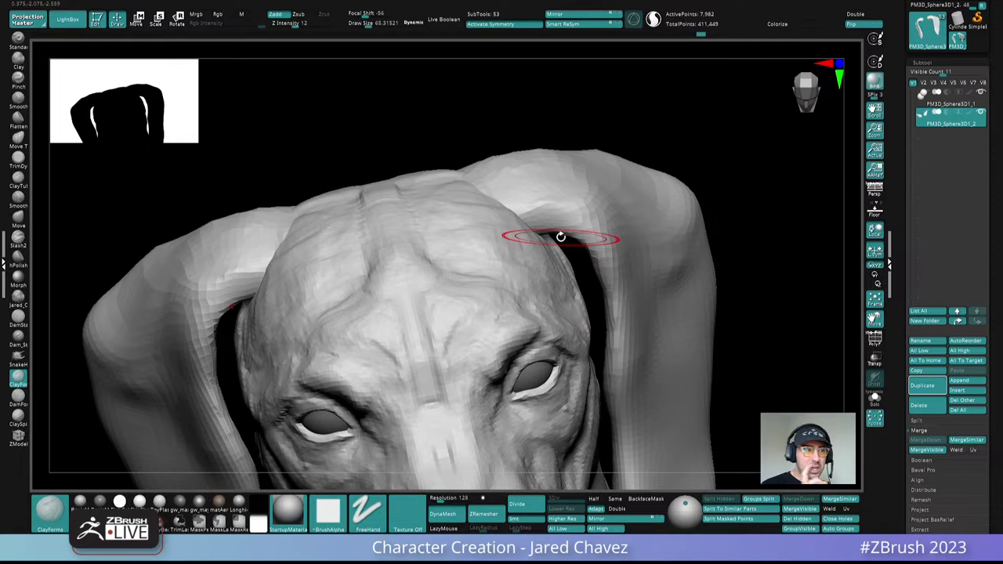
right_click_drag(560, 237, 504, 206)
Step: Adjust the upper curve of the ears near the skull using the Move brush at a draw size of about 99
key("ctrl+1")
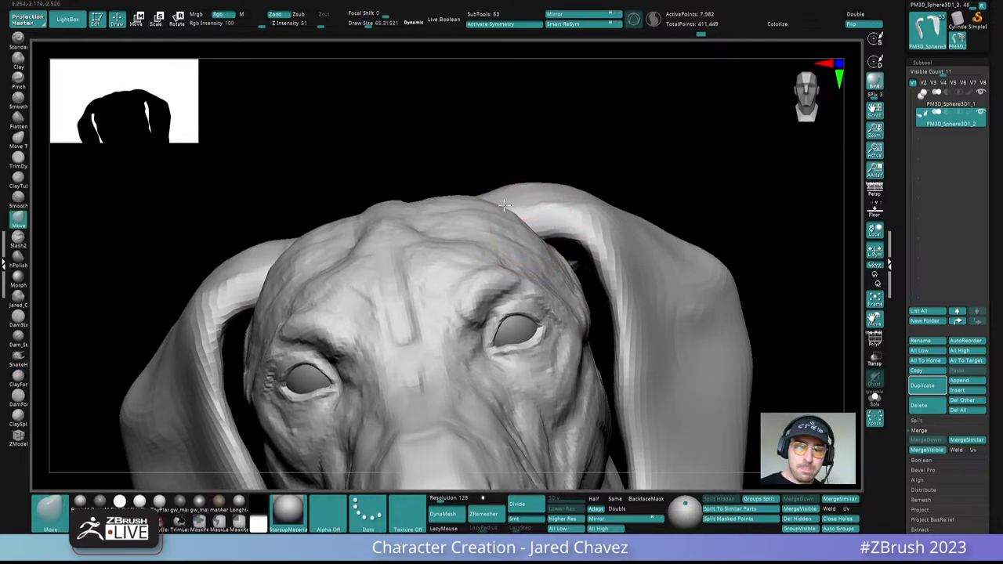
key("space")
left_click_drag(504, 205, 519, 201)
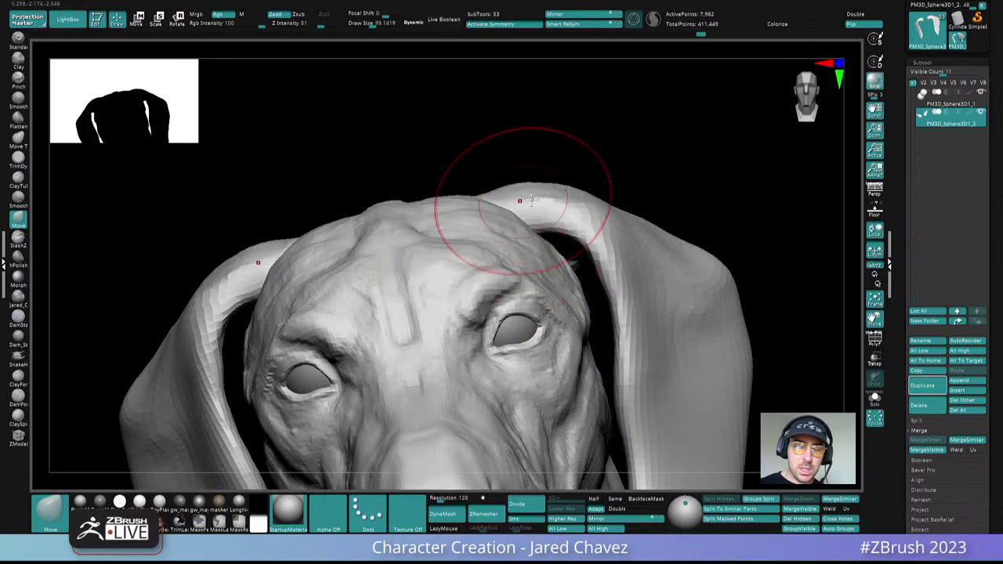
right_click_drag(541, 204, 524, 201)
left_click_drag(556, 170, 557, 179)
right_click_drag(569, 213, 545, 106, "ctrl")
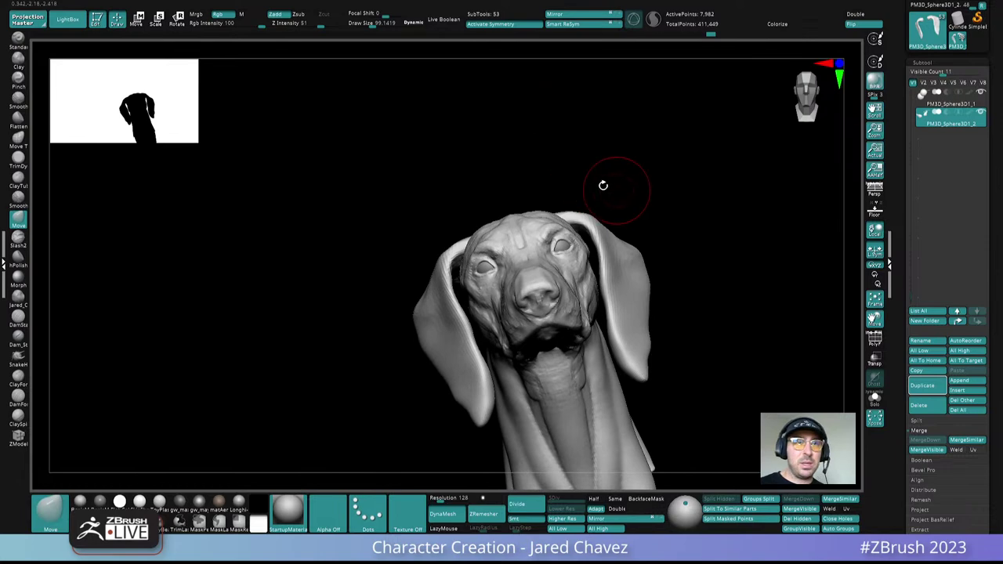
Step: Refine the upper fold and outer contour of the ears with the Move brush from the front, side and back
left_click_drag(570, 172, 589, 235, "alt")
left_click_drag(744, 227, 522, 196)
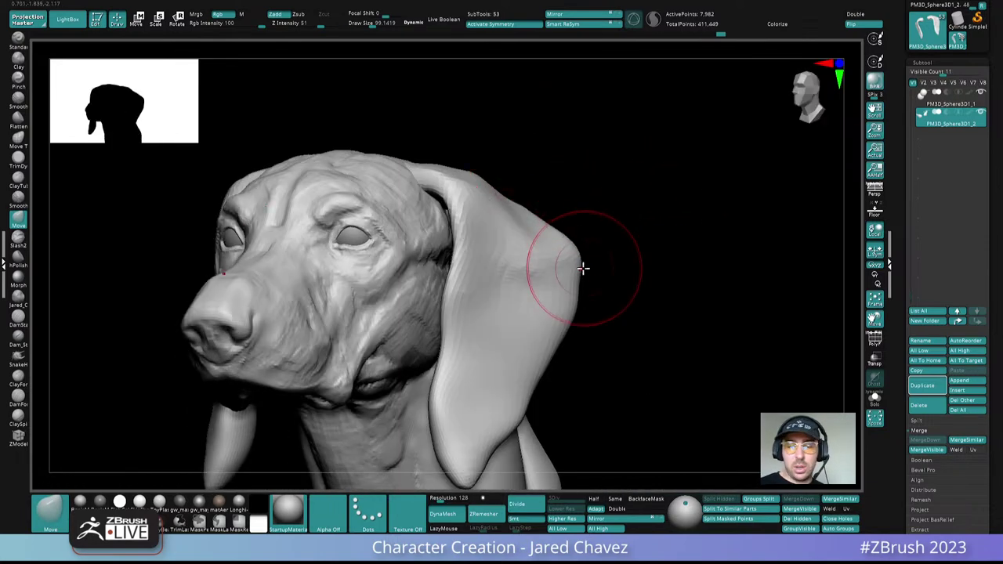
right_click_drag(514, 218, 494, 211)
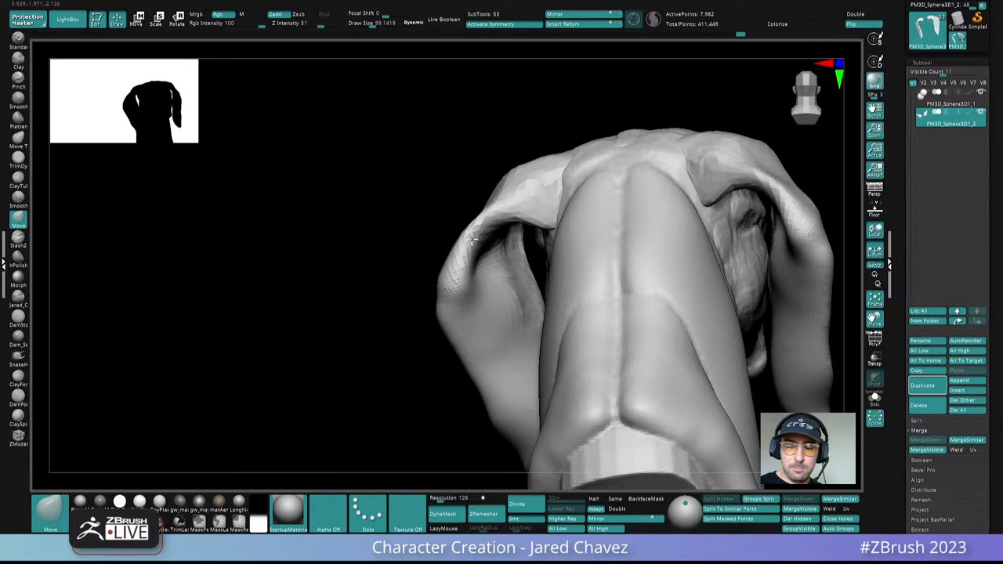
right_click_drag(481, 302, 535, 281)
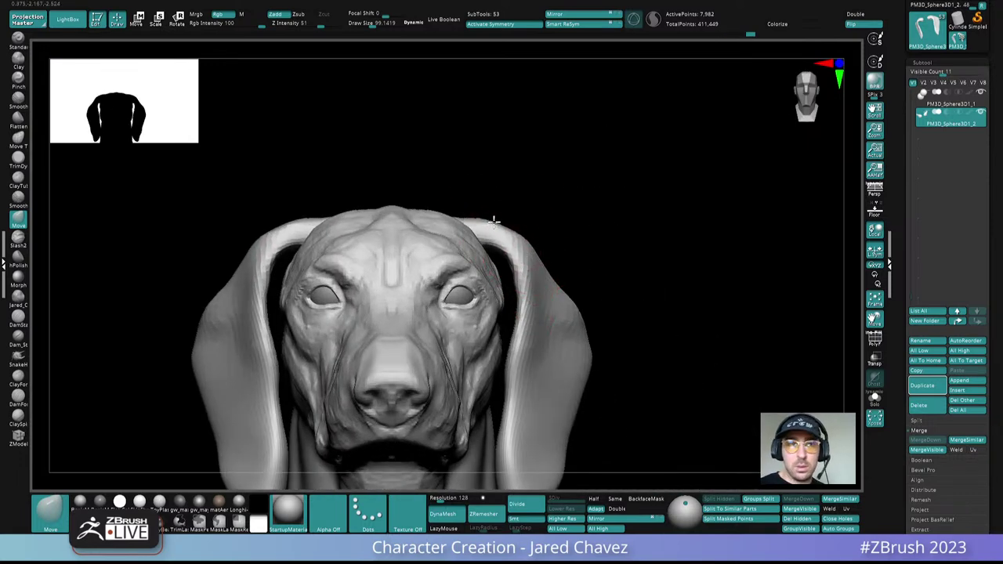
right_click_drag(499, 210, 578, 274)
right_click_drag(578, 274, 662, 377, "alt")
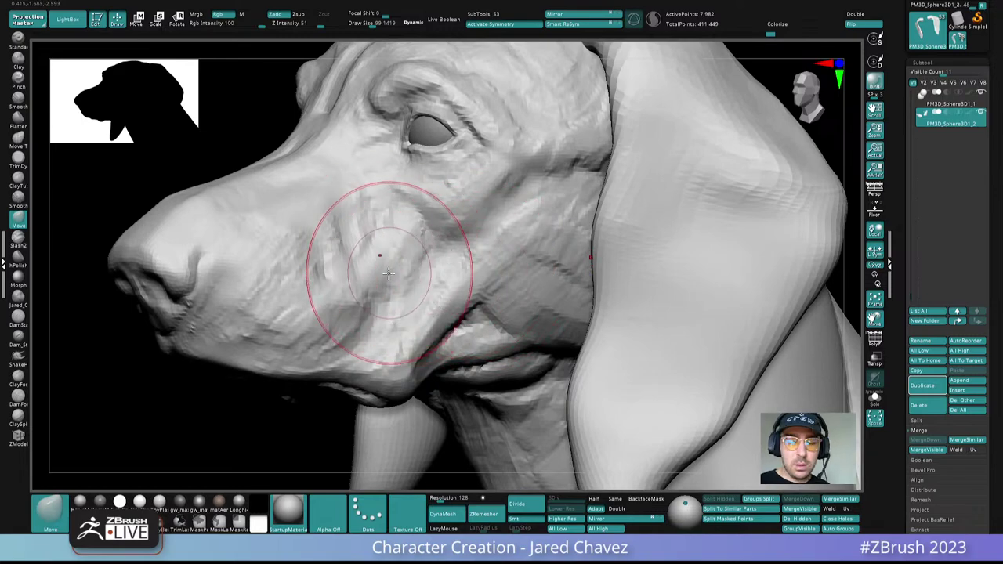
Step: Choose the ClayForms brush and make the head the active subtool
key("space")
left_click_drag(390, 275, 381, 276)
mouse_move(358, 274)
right_mouse_down()
mouse_move(380, 265)
mouse_move(454, 285)
right_mouse_up()
left_click(19, 379)
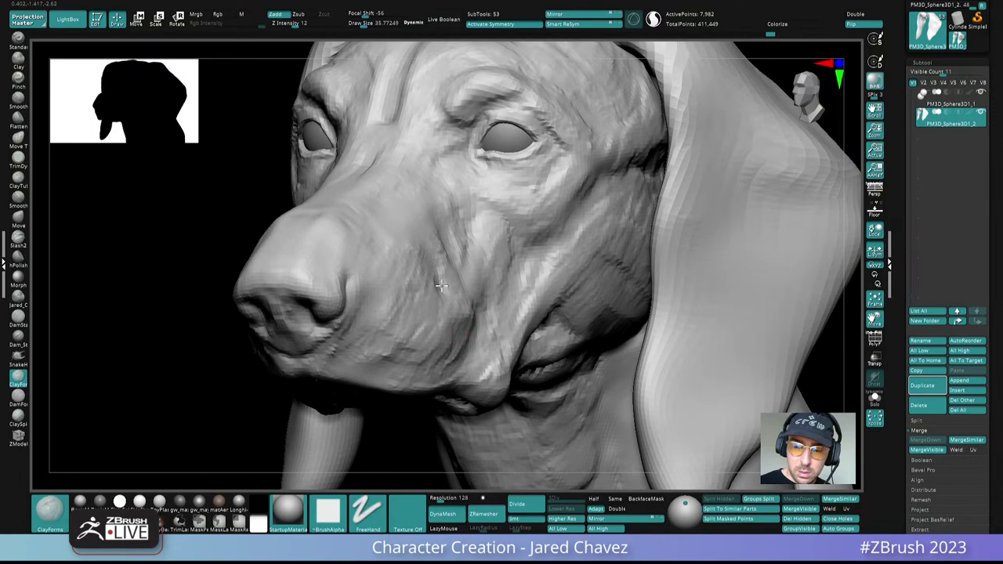
left_click(443, 285, "alt")
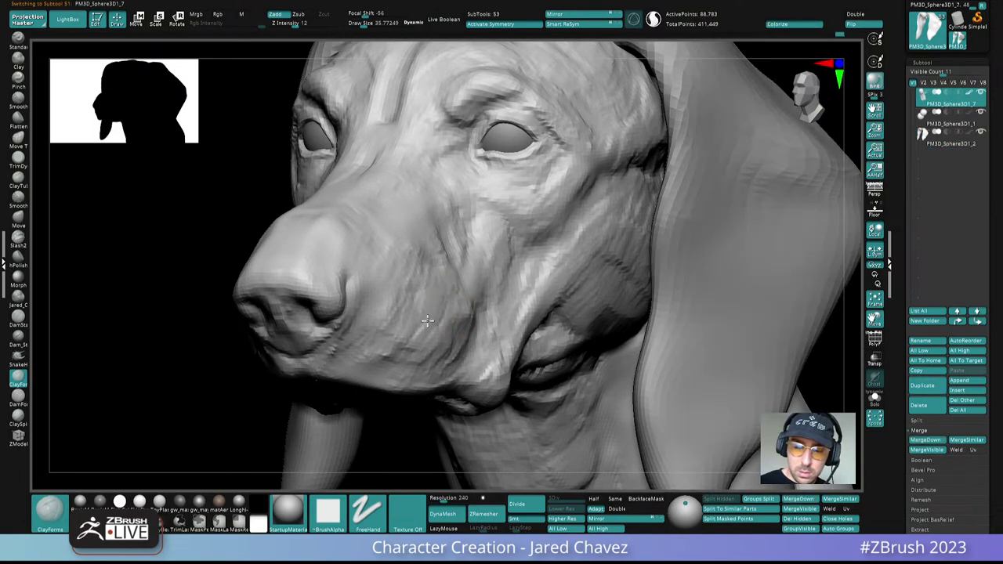
Step: Sculpt the upper lip area just below the nostrils with the ClayForms brush at a draw size of about 17
mouse_move(427, 319)
right_mouse_down()
mouse_move(468, 313)
mouse_move(456, 324)
mouse_move(463, 224)
mouse_move(465, 314)
mouse_move(439, 293)
mouse_move(439, 329)
right_mouse_up()
right_click_drag(302, 306, 355, 303)
key("space")
left_click_drag(357, 307, 350, 307)
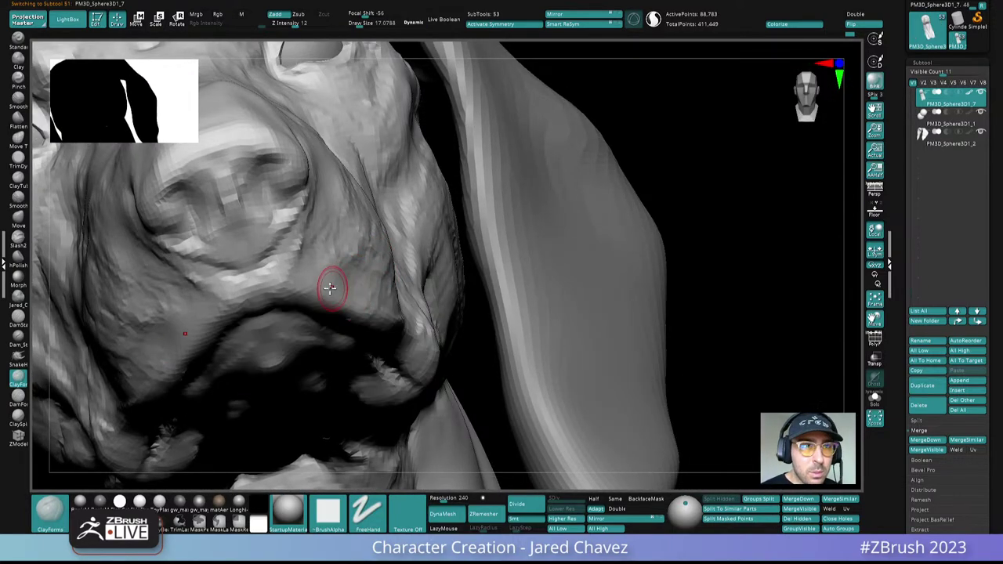
right_click_drag(330, 288, 298, 273)
mouse_move(302, 235)
right_mouse_down()
mouse_move(367, 270)
mouse_move(306, 257)
mouse_move(346, 271)
right_mouse_up()
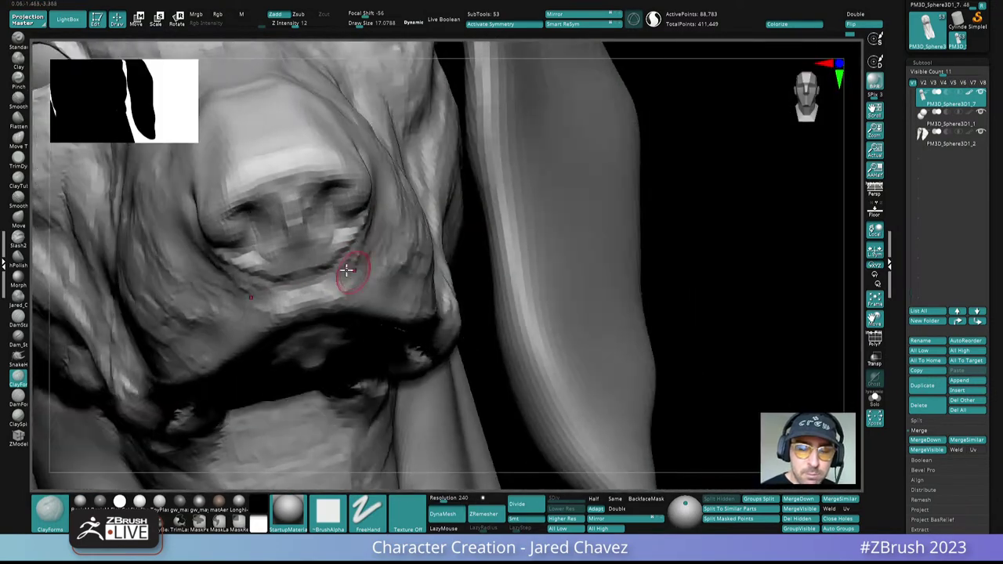
left_click_drag(347, 270, 336, 249)
mouse_move(331, 243)
right_mouse_down()
mouse_move(325, 267)
mouse_move(303, 246)
mouse_move(364, 266)
mouse_move(316, 282)
mouse_move(401, 272)
mouse_move(362, 252)
mouse_move(387, 156)
mouse_move(506, 260)
mouse_move(625, 274)
mouse_move(606, 300)
mouse_move(602, 271)
mouse_move(577, 300)
mouse_move(555, 307)
mouse_move(540, 298)
right_mouse_up()
Step: Adjust the front of the muzzle below the nose with the Move brush at a draw size of about 65
right_click_drag(399, 271, 422, 313, "ctrl")
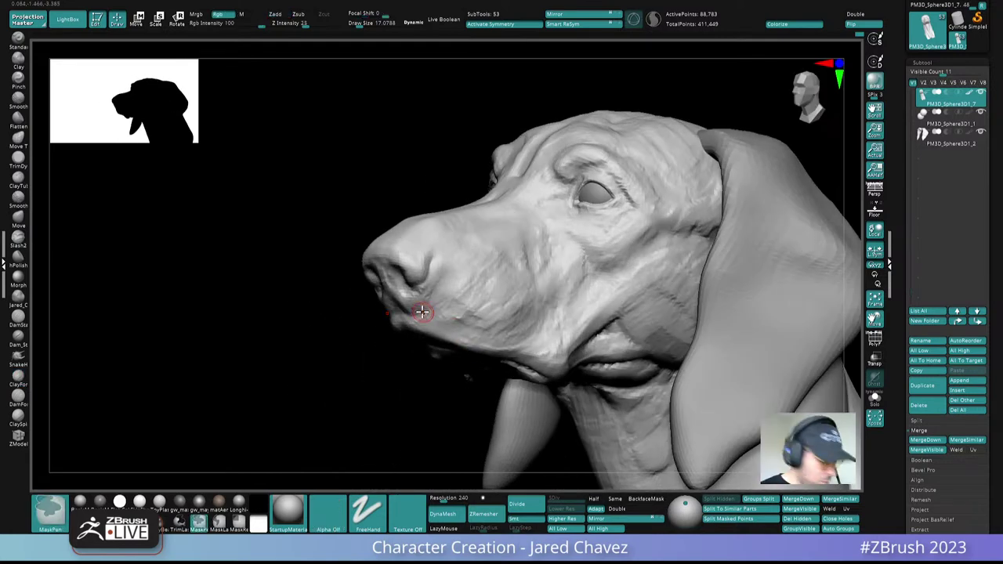
key("b")
key("m")
key("v")
key("space")
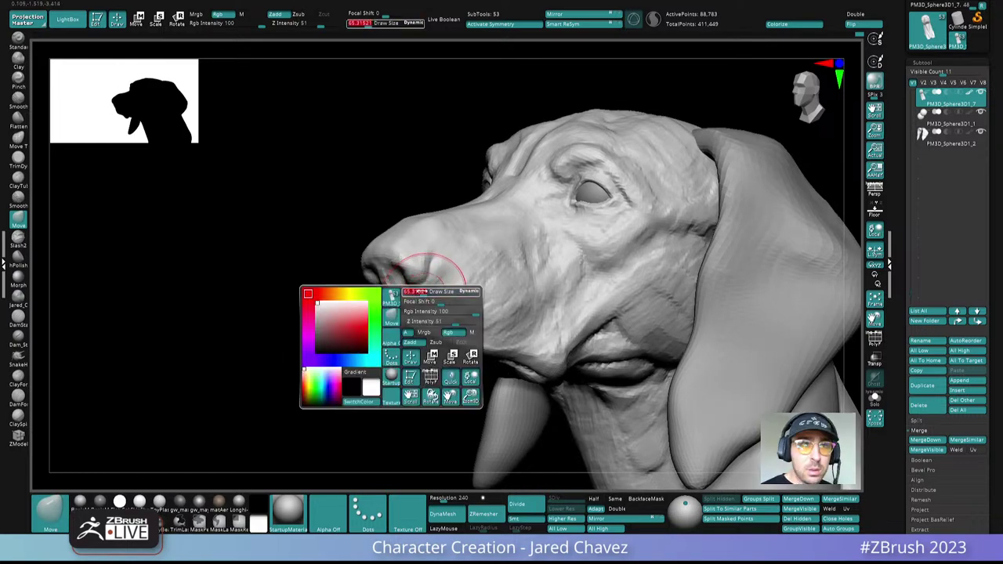
right_click_drag(421, 291, 400, 298)
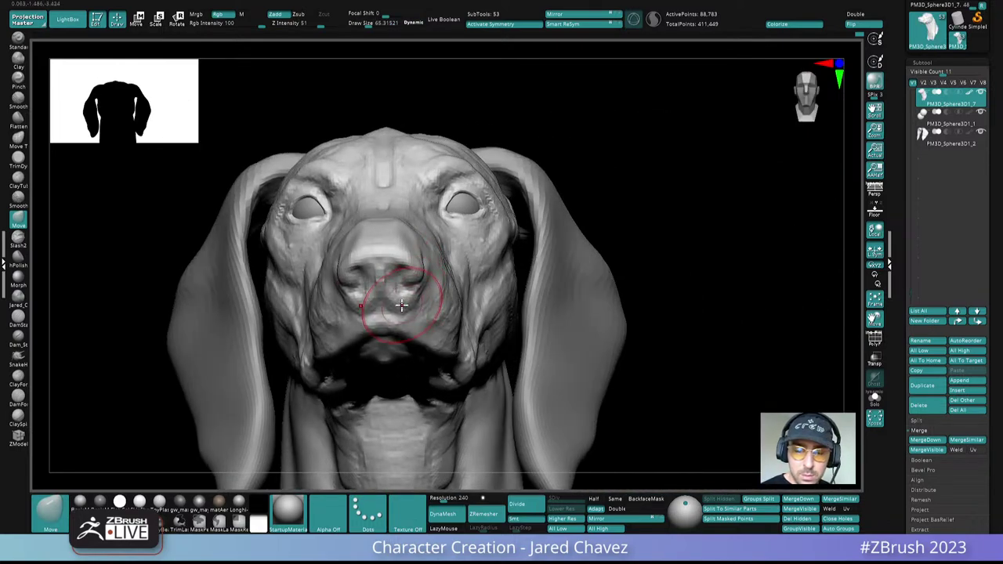
mouse_move(401, 264)
right_mouse_down("ctrl")
mouse_move(429, 301)
mouse_move(392, 293)
right_mouse_up("ctrl")
mouse_move(392, 292)
right_mouse_down()
mouse_move(466, 316)
mouse_move(564, 309)
mouse_move(522, 318)
mouse_move(580, 303)
mouse_move(564, 308)
right_mouse_up()
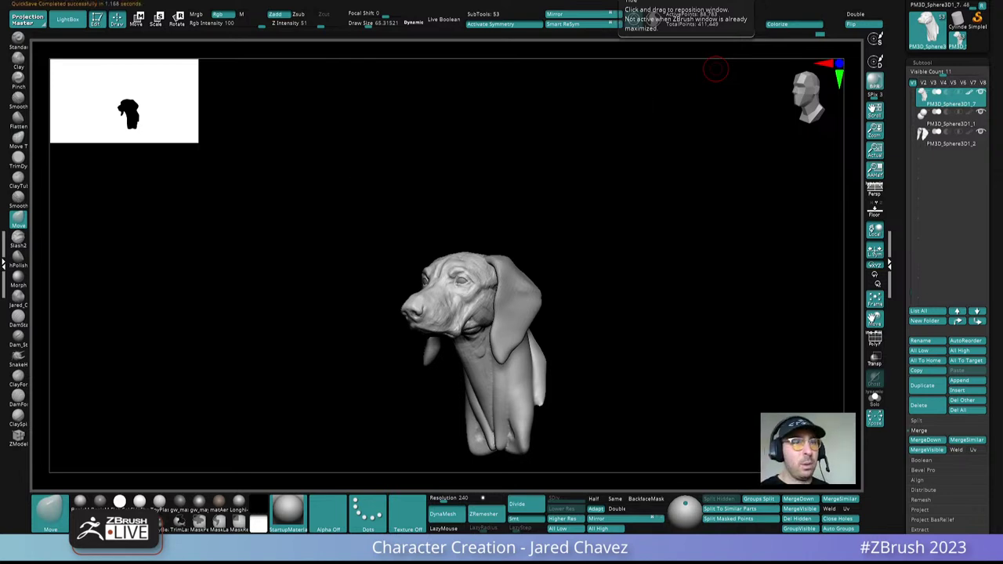
left_click_drag(574, 314, 470, 303, "shift")
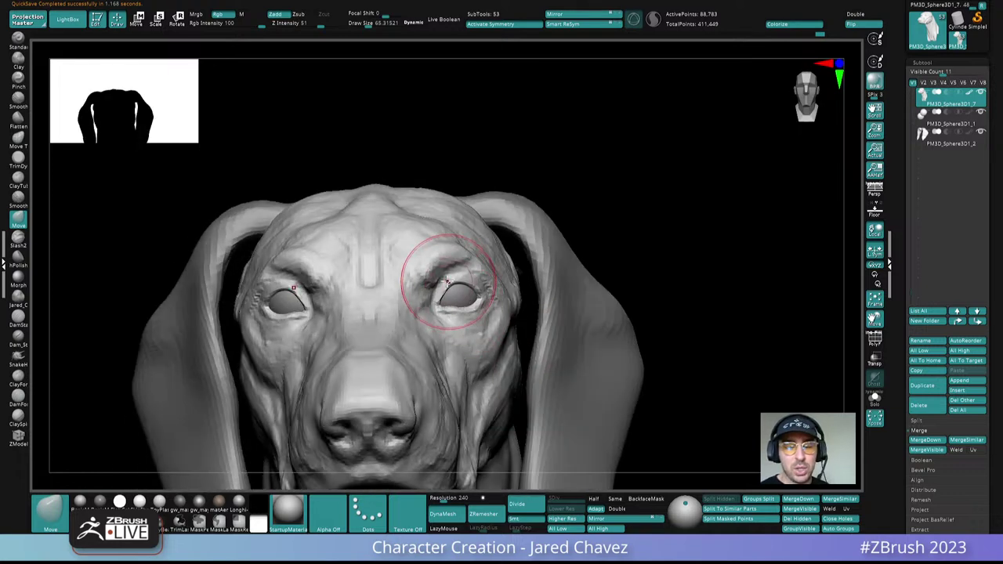
right_click_drag(448, 282, 470, 327, "ctrl")
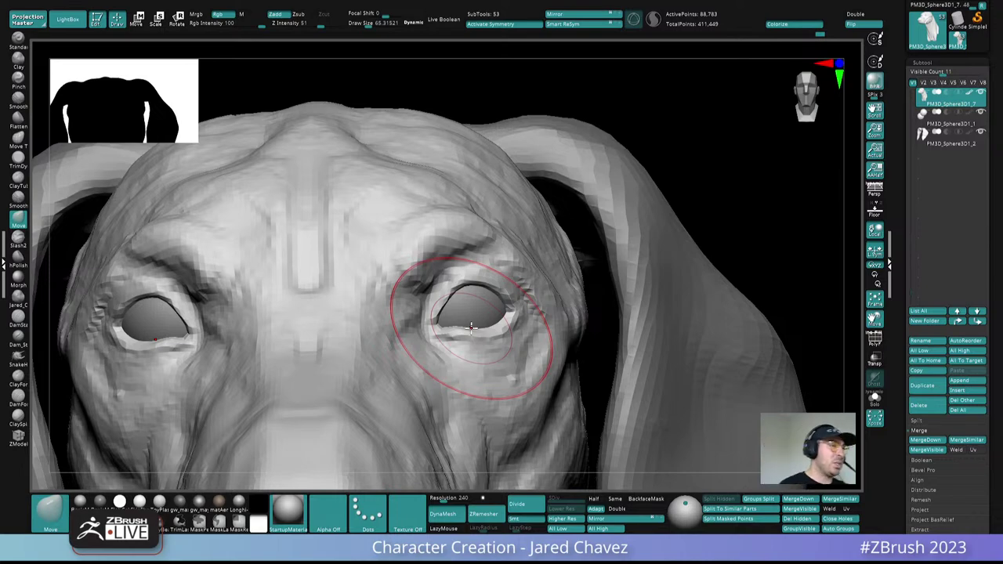
mouse_move(471, 326)
right_mouse_down()
mouse_move(506, 261)
mouse_move(494, 259)
mouse_move(489, 283)
mouse_move(481, 205)
right_mouse_up()
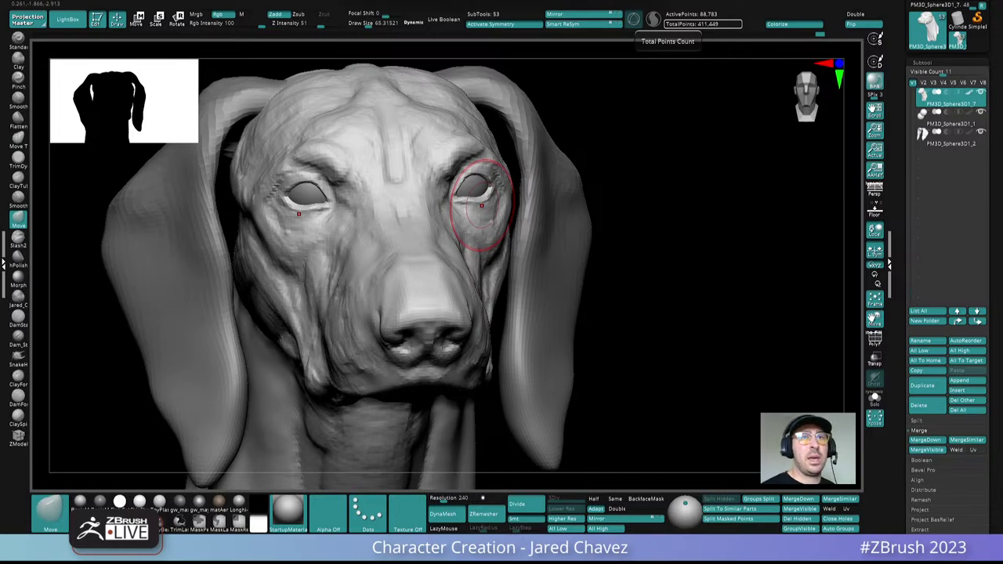
Step: Switch to ArtStation in the browser, search for the artist by name and open the matching profile
left_click_drag(600, 0, 590, 89)
left_click(719, 85)
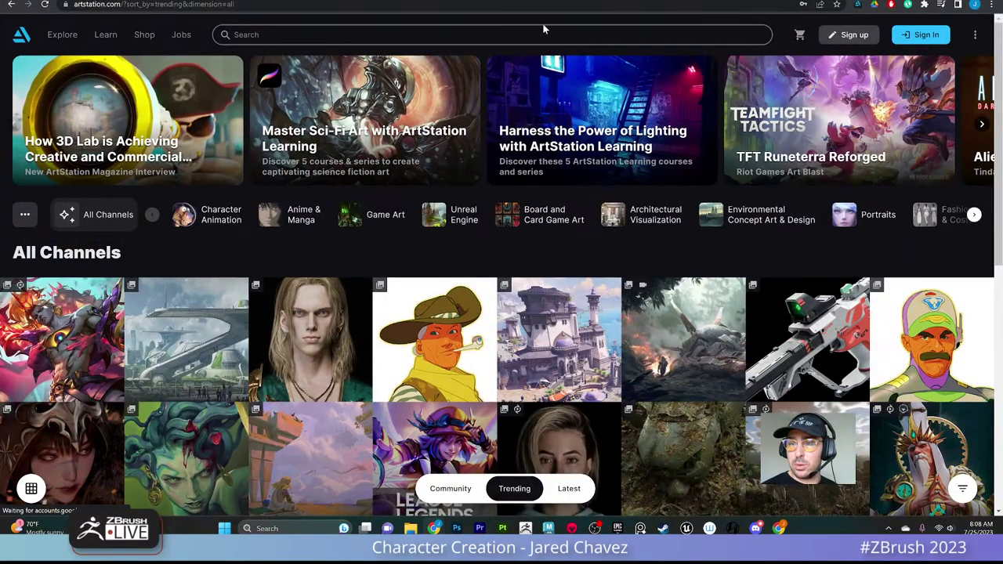
left_click(543, 31)
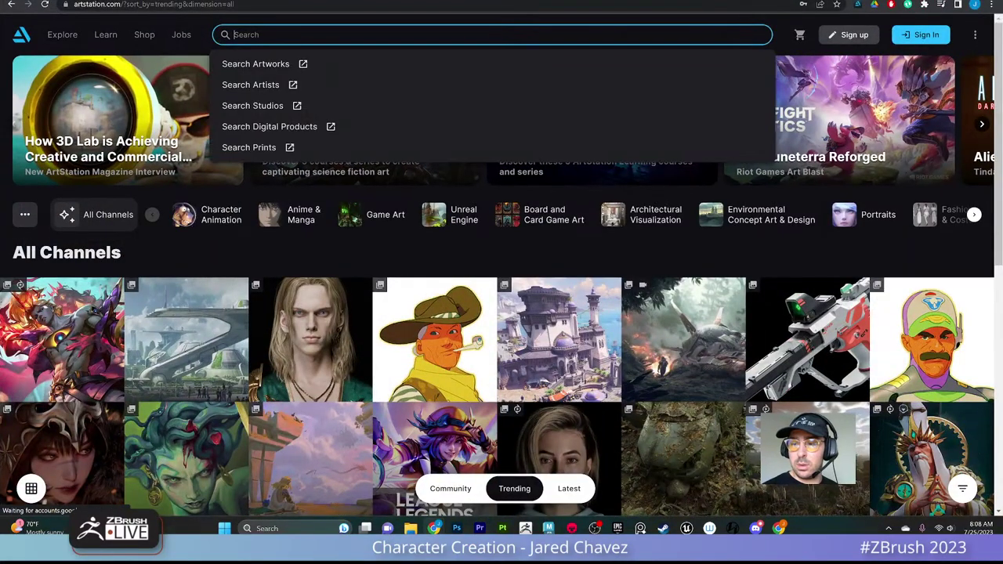
type("ja")
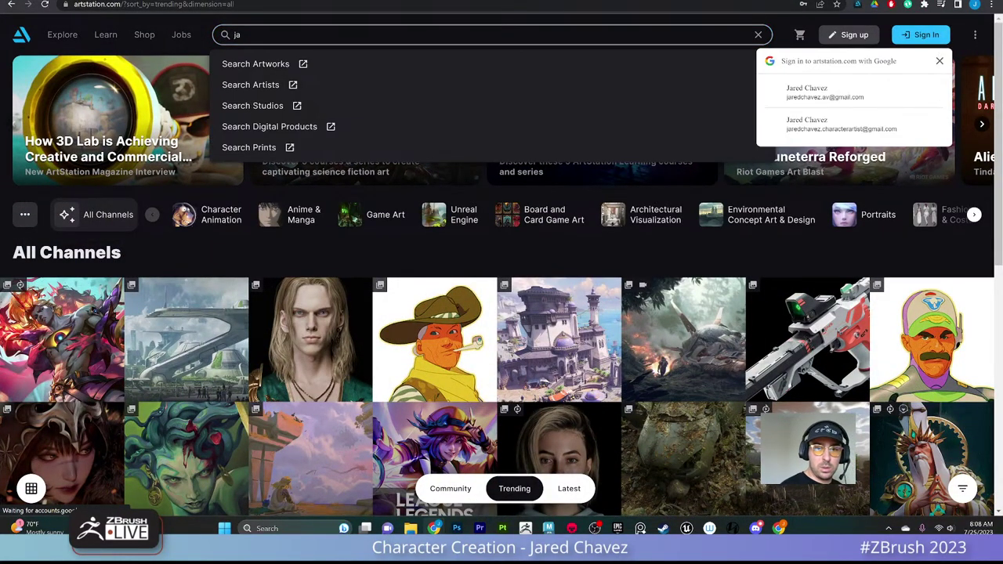
left_click(544, 33)
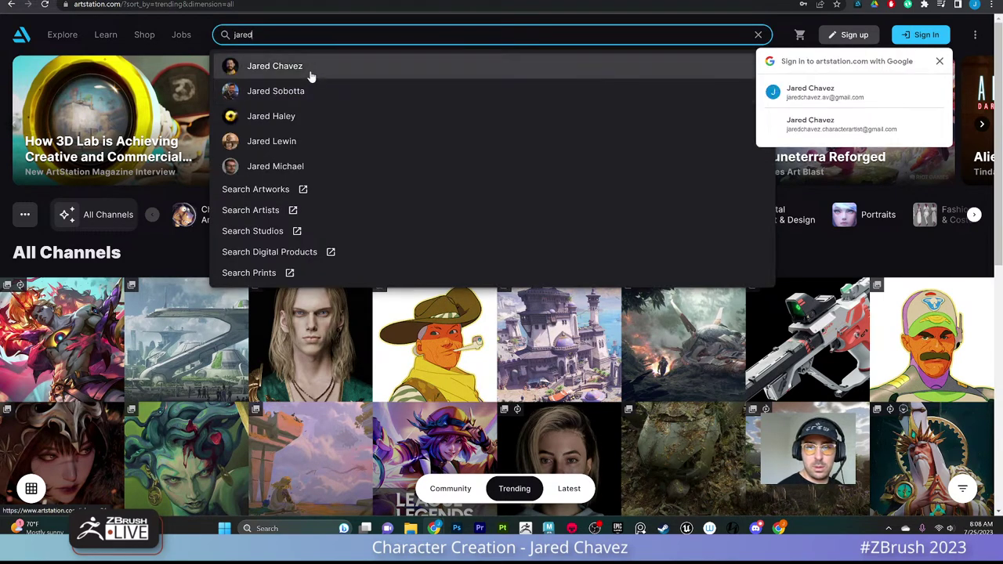
left_click(309, 72)
Step: Open the artwork "Wild West Challenge (Realtime) - The Mean Lonewolf" from the portfolio and examine its renders and texture map sheets
scroll(540, 232, "down", 7)
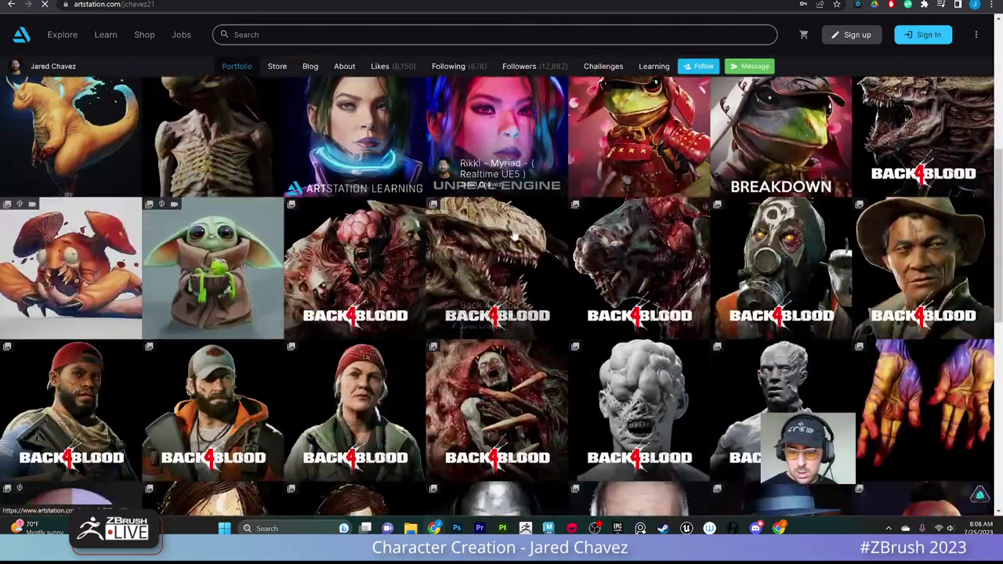
scroll(540, 232, "down", 3)
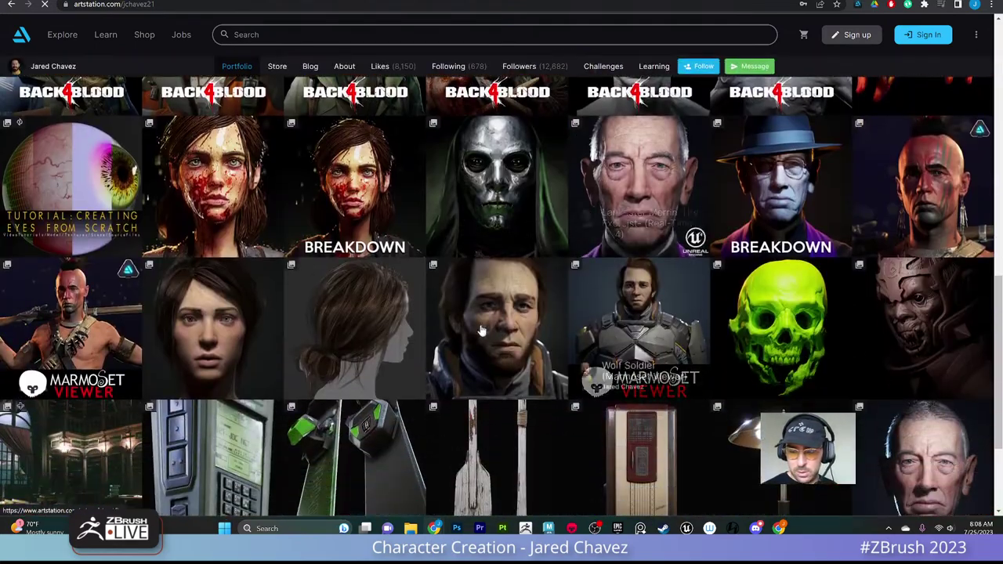
left_click(928, 223)
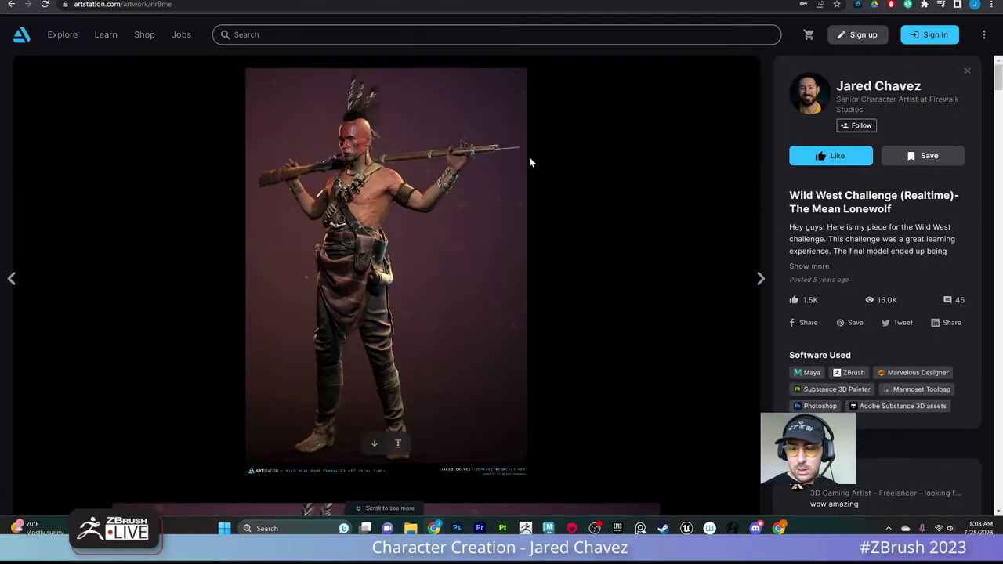
scroll(529, 162, "down", 3)
scroll(529, 162, "down", 20)
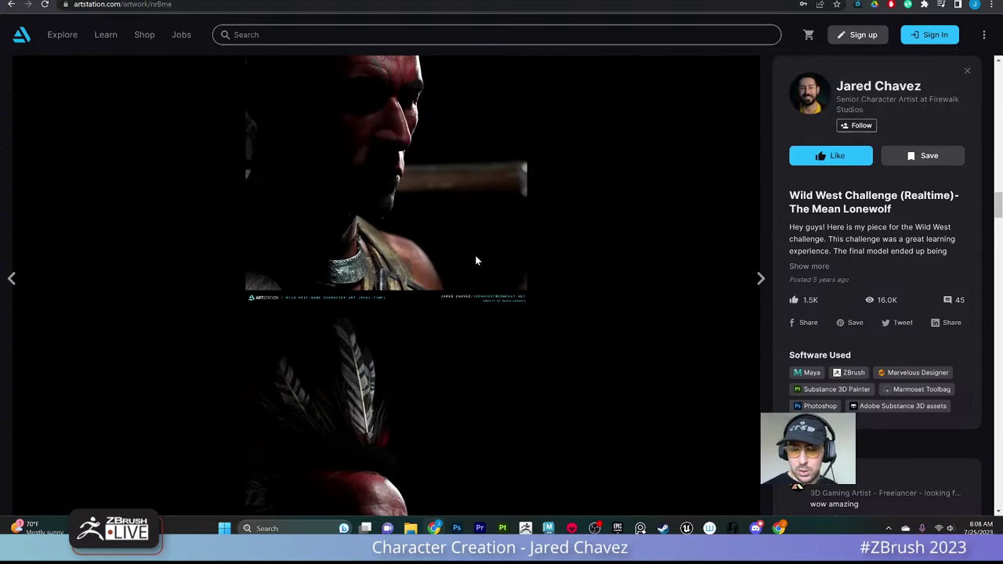
scroll(418, 292, "down", 10)
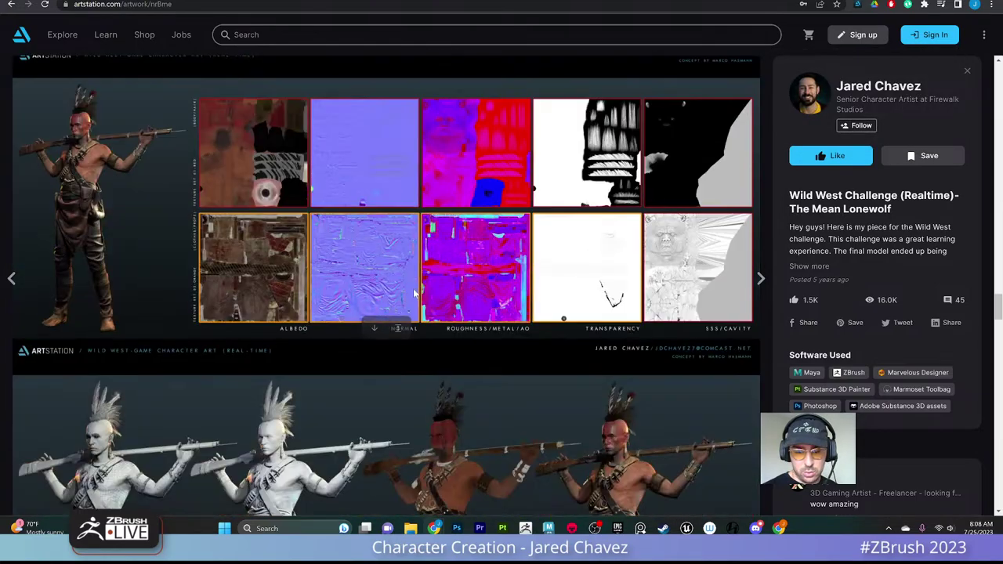
scroll(413, 288, "down", 4)
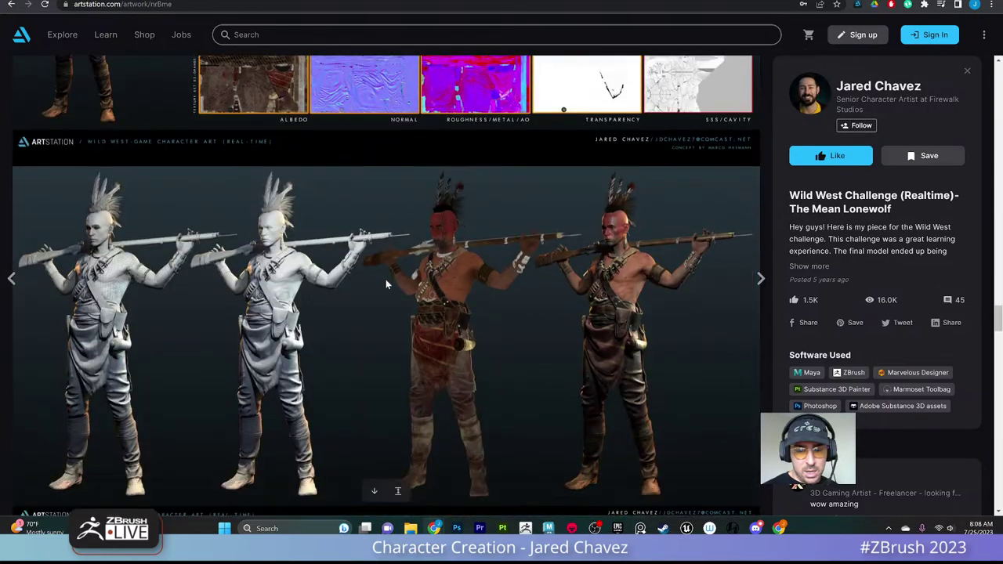
scroll(386, 279, "up", 3)
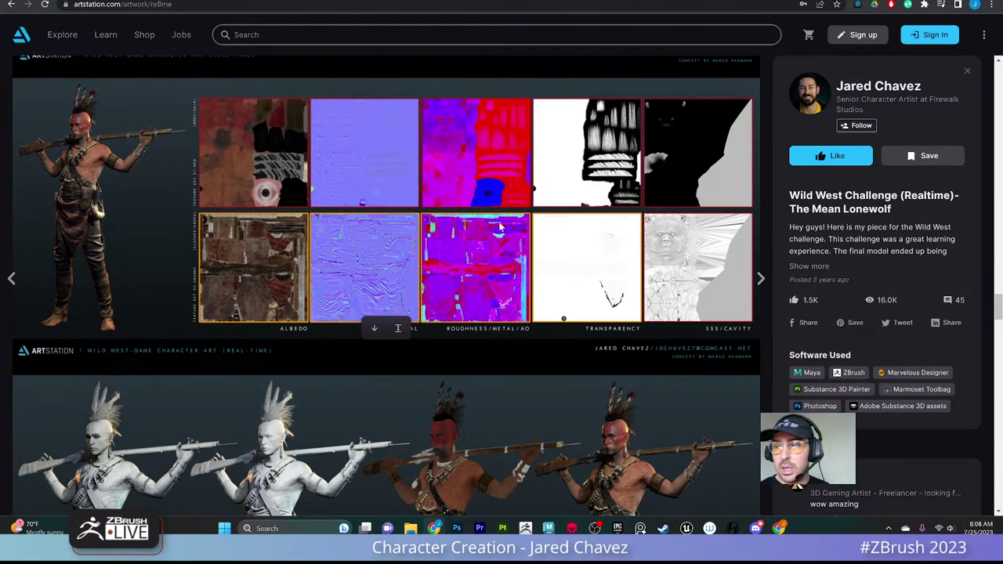
Step: Return to the artist's profile and browse the portfolio thumbnails for another character artwork
left_click(850, 85)
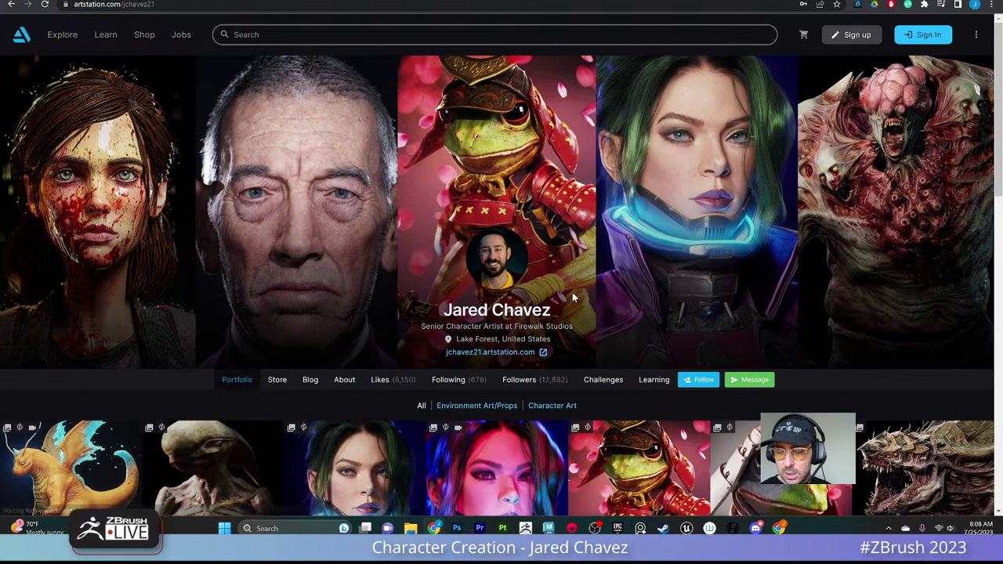
scroll(541, 313, "down", 4)
scroll(540, 313, "down", 2)
scroll(540, 313, "down", 4)
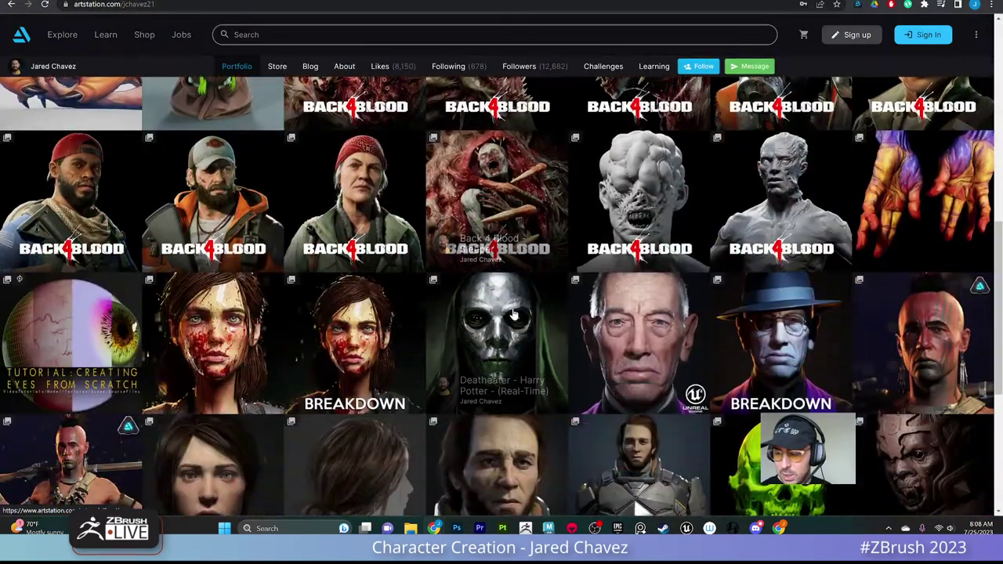
scroll(507, 368, "down", 1)
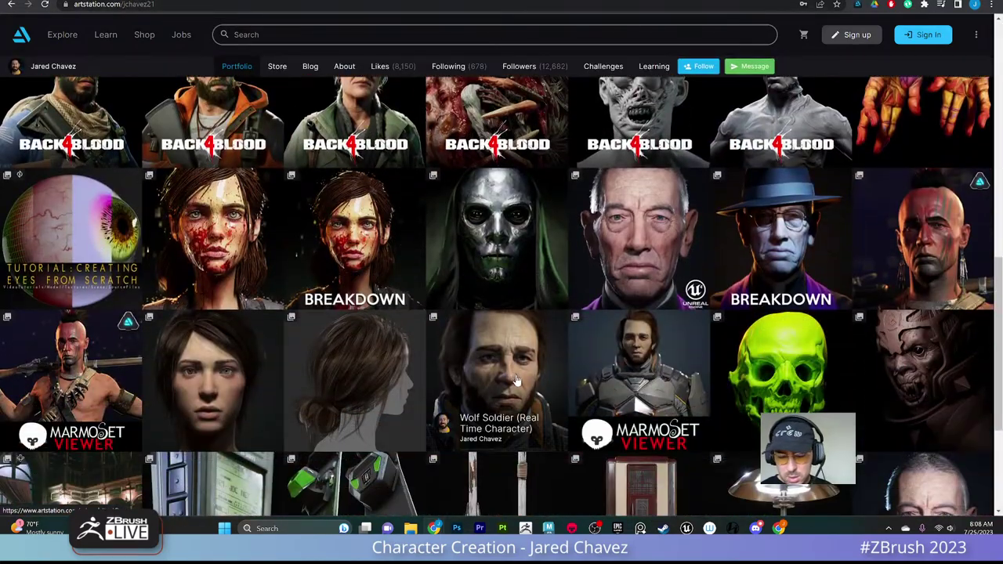
scroll(517, 380, "up", 5)
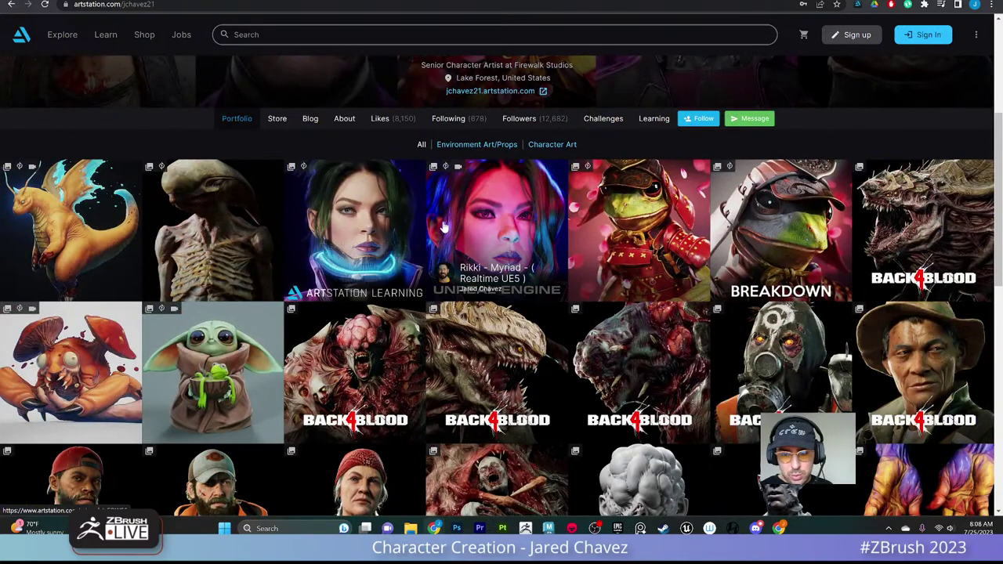
Step: Open the artwork "Arstation Learning - Character Art Test - Rikki - Myriad - (Real-time)" and examine its renders, close-ups, texture breakdowns and sculpt views
left_click(357, 232)
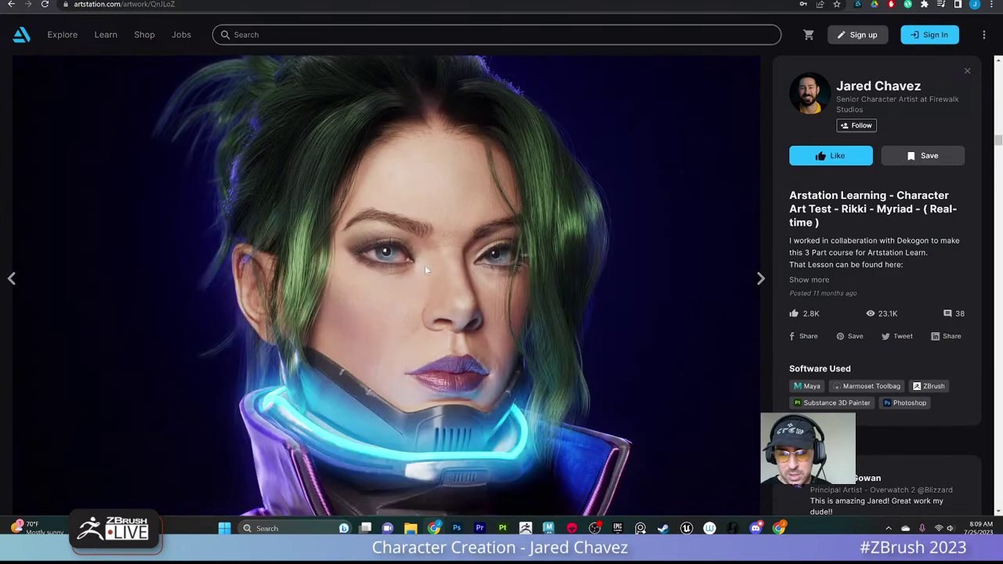
scroll(425, 270, "down", 15)
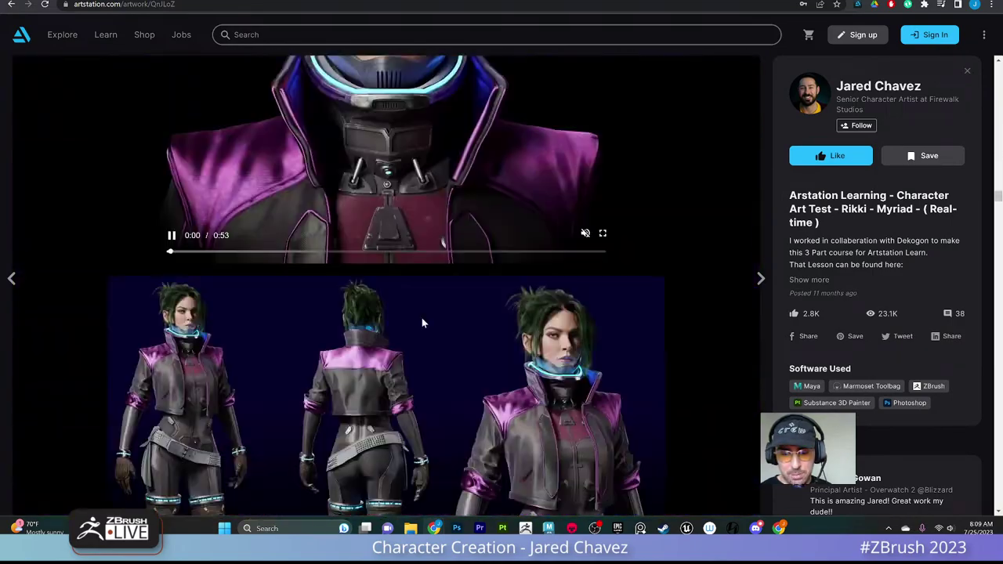
scroll(423, 306, "down", 10)
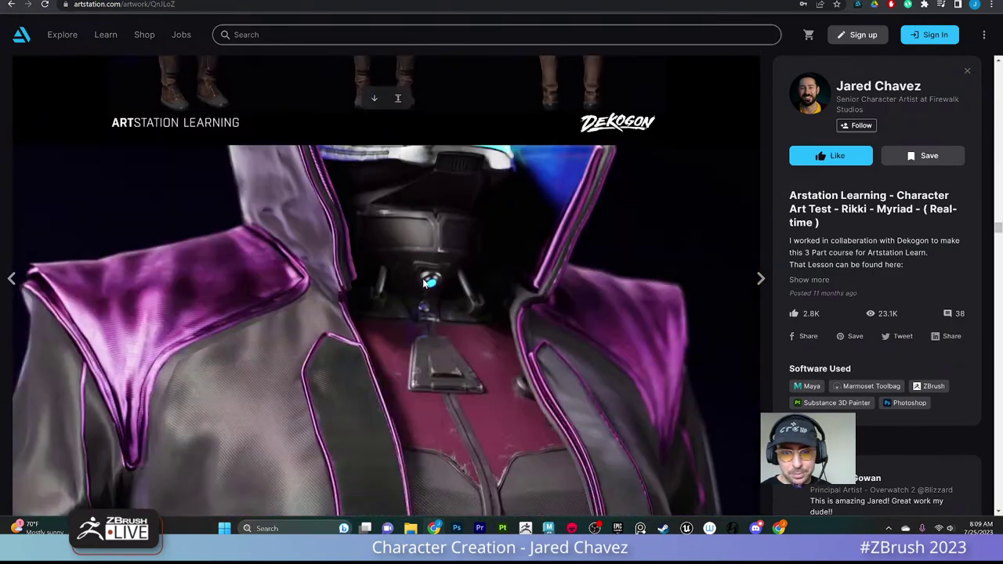
scroll(422, 280, "down", 12)
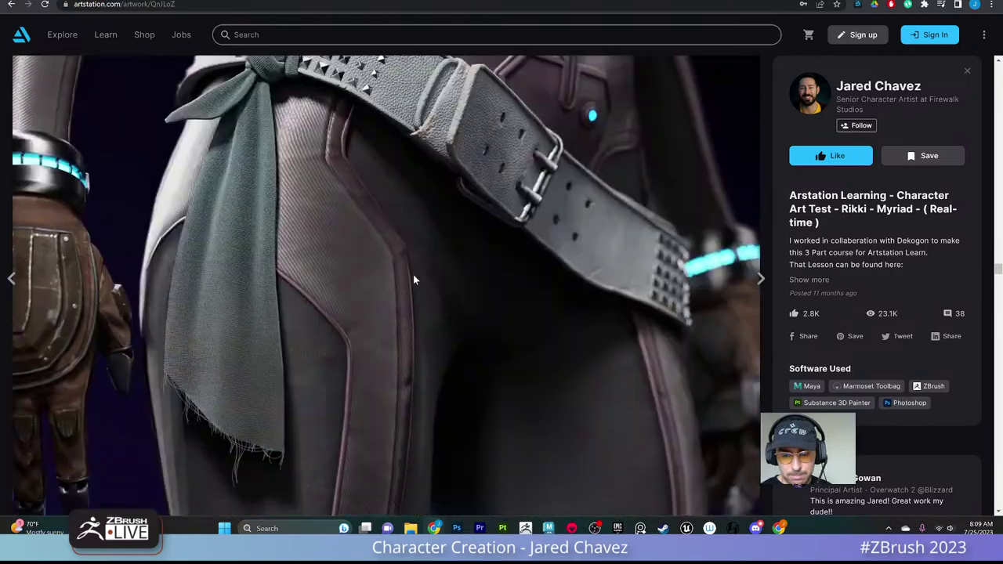
scroll(413, 278, "down", 12)
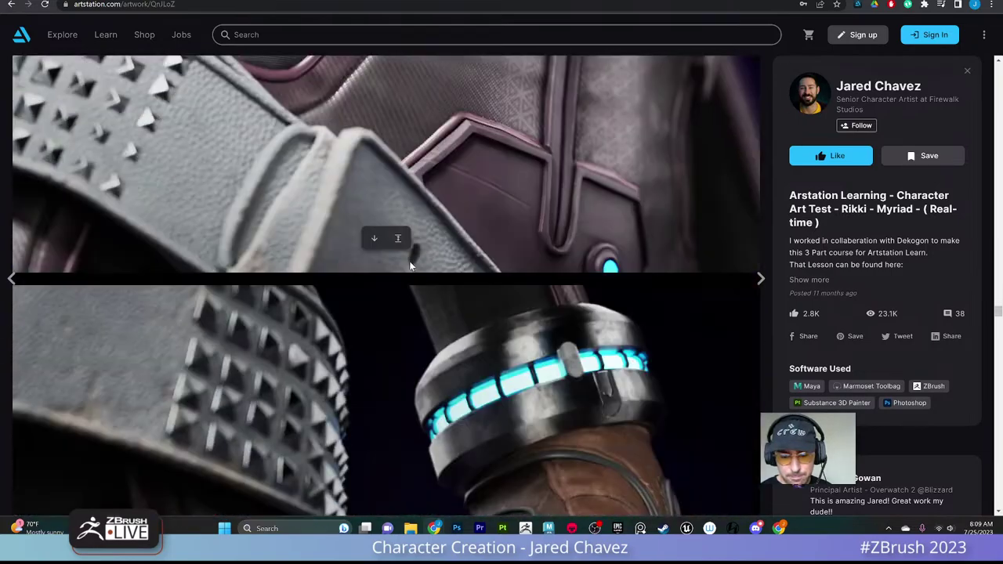
scroll(415, 266, "down", 12)
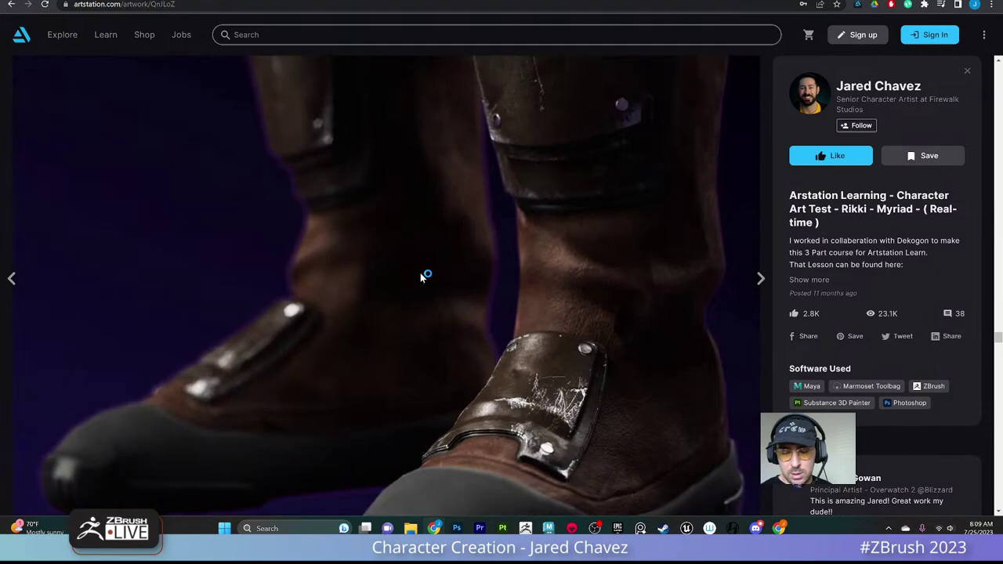
scroll(423, 282, "down", 12)
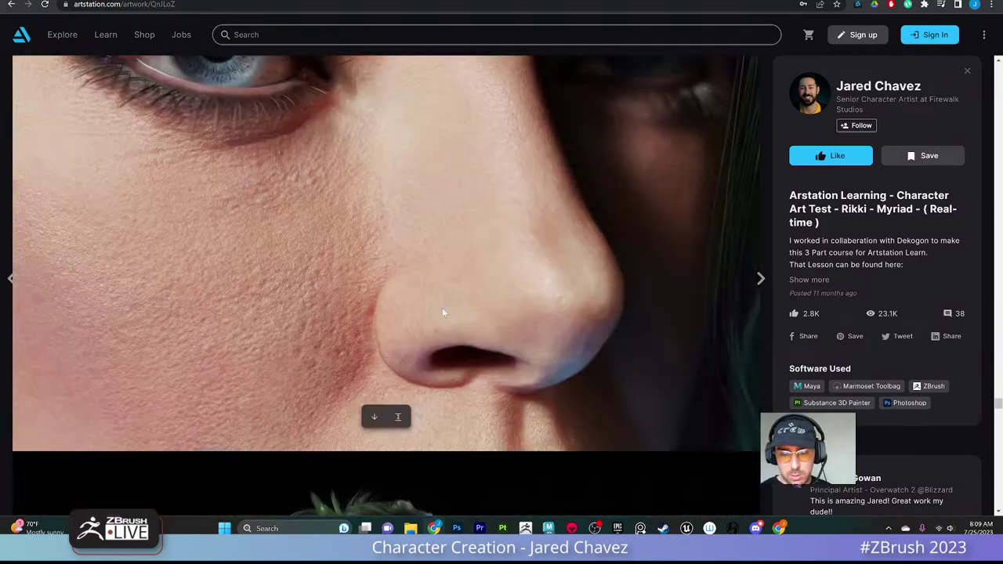
scroll(444, 321, "down", 15)
scroll(447, 329, "up", 11)
scroll(450, 321, "down", 8)
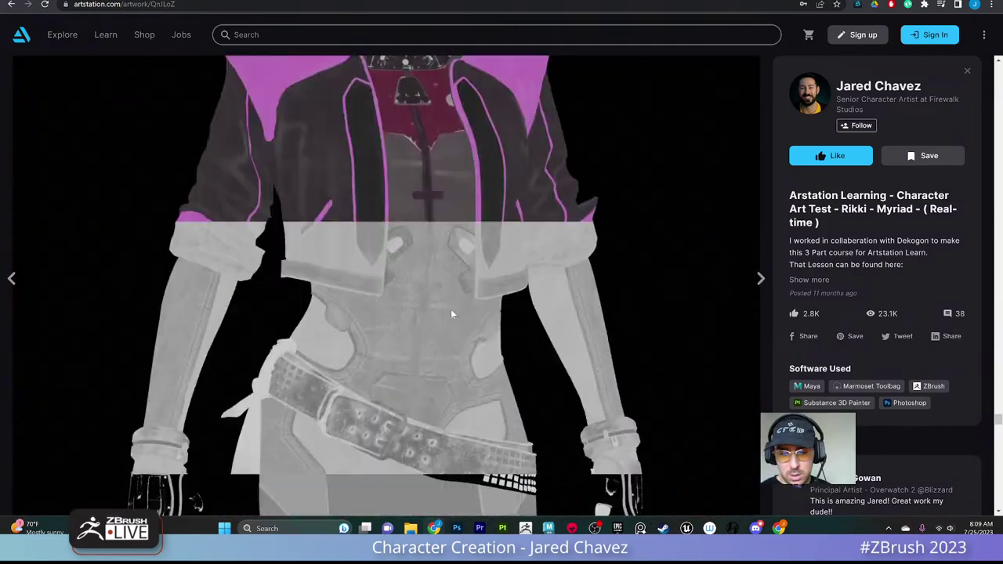
scroll(450, 314, "down", 12)
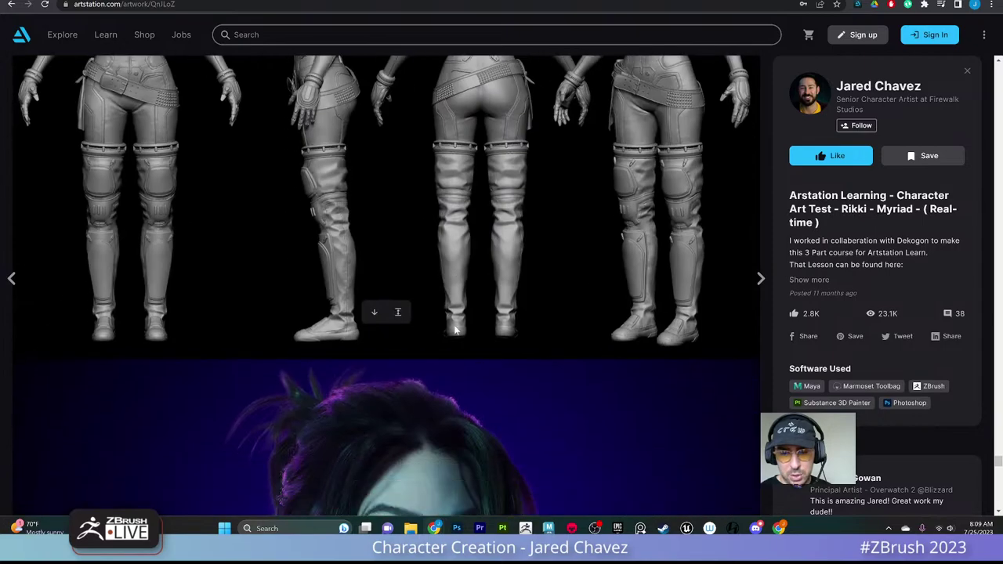
scroll(454, 327, "up", 2)
scroll(454, 337, "down", 12)
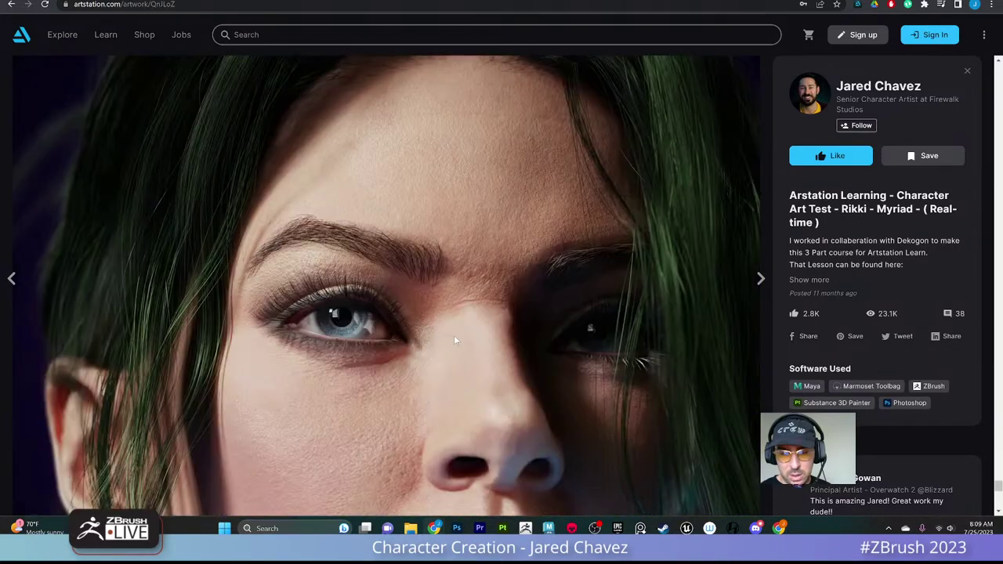
scroll(455, 339, "down", 8)
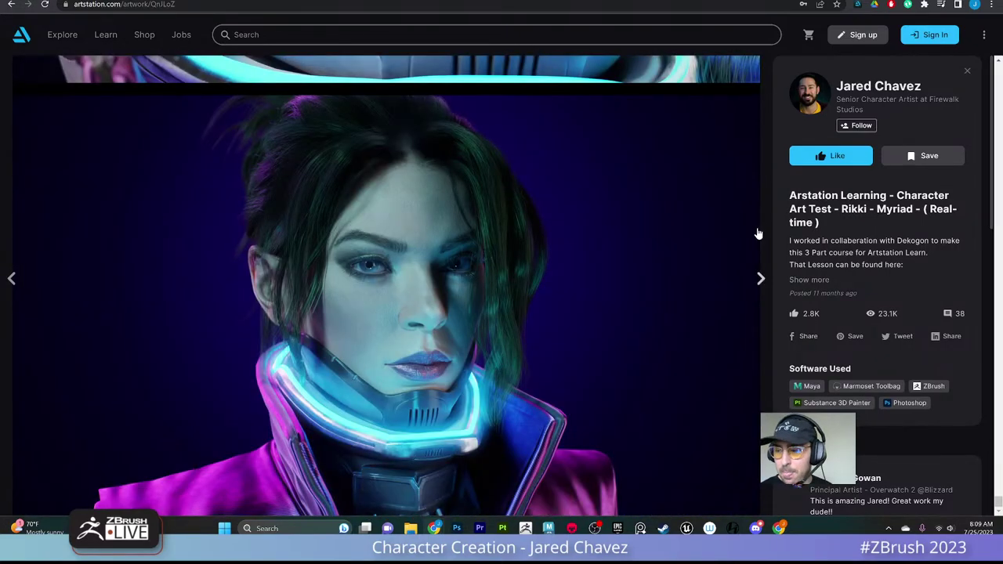
scroll(755, 232, "down", 5)
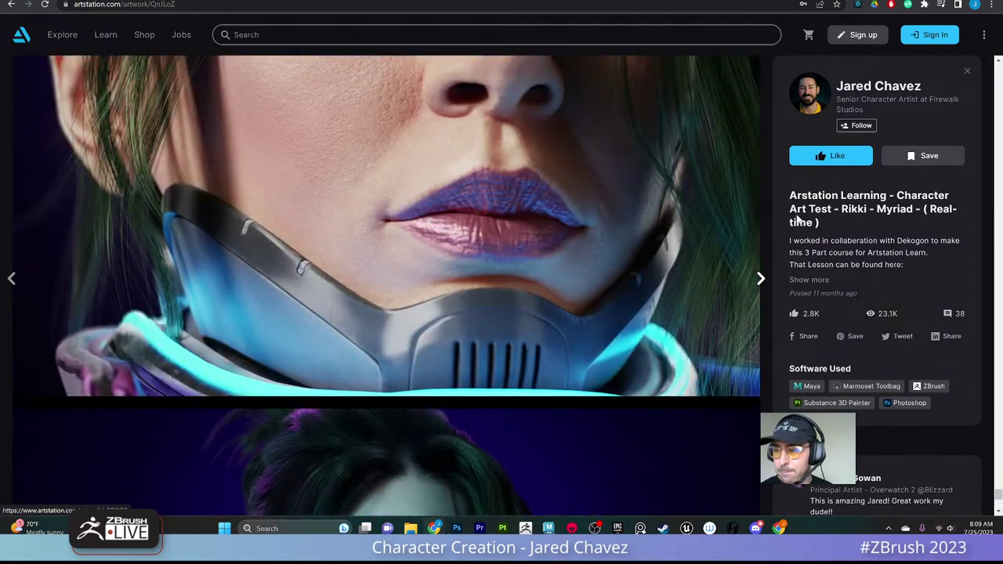
Step: Go back to the portfolio, reopen the green-haired Rikki - Myriad artwork and examine its pink and blue lit renders
left_click(877, 86)
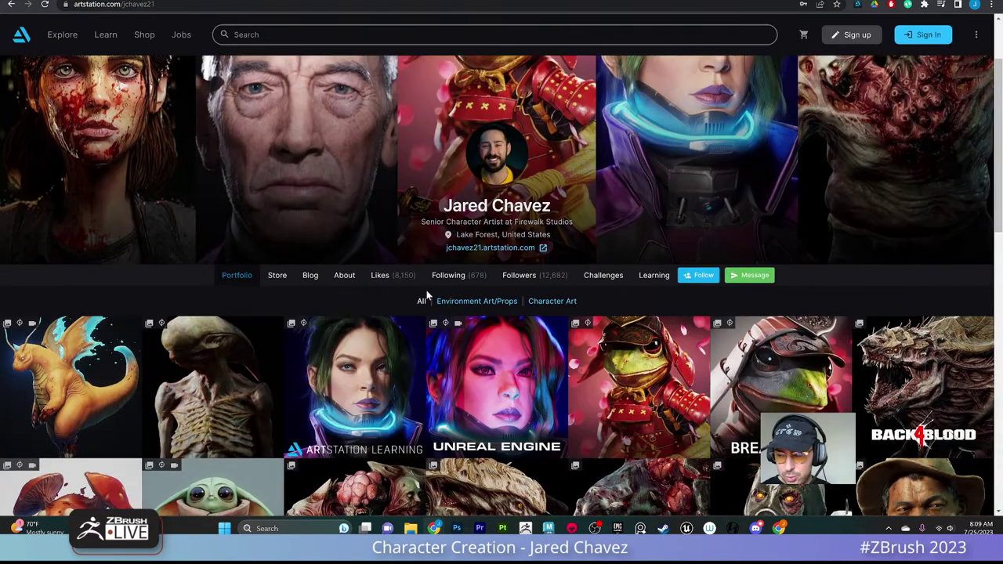
scroll(426, 290, "down", 2)
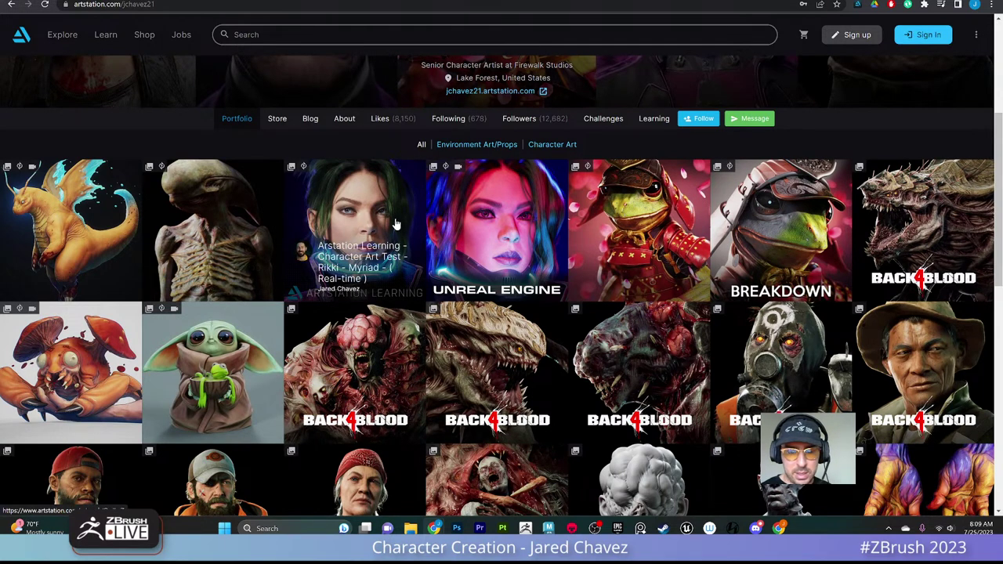
scroll(396, 224, "down", 2)
scroll(384, 188, "up", 1)
left_click(375, 163)
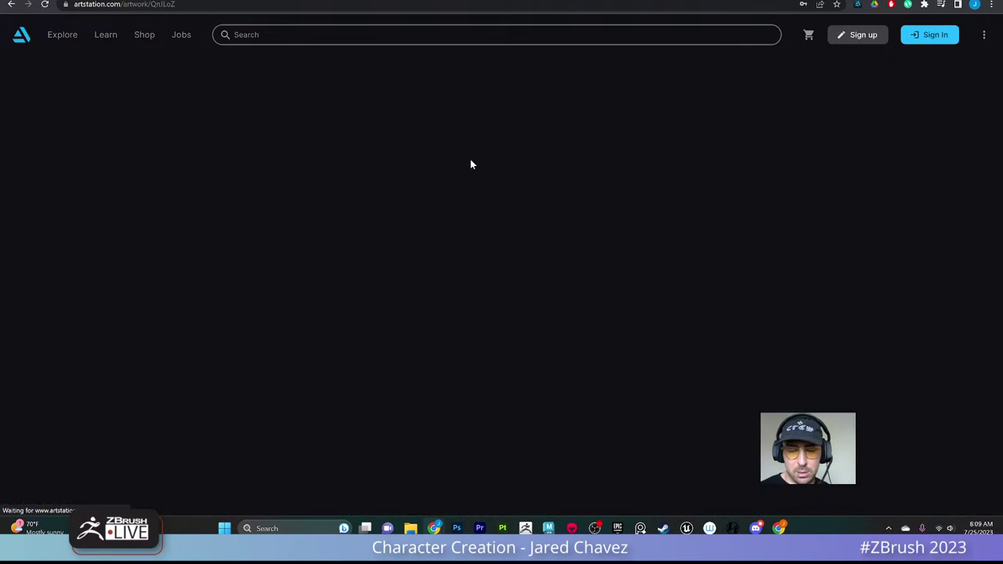
scroll(423, 188, "down", 8)
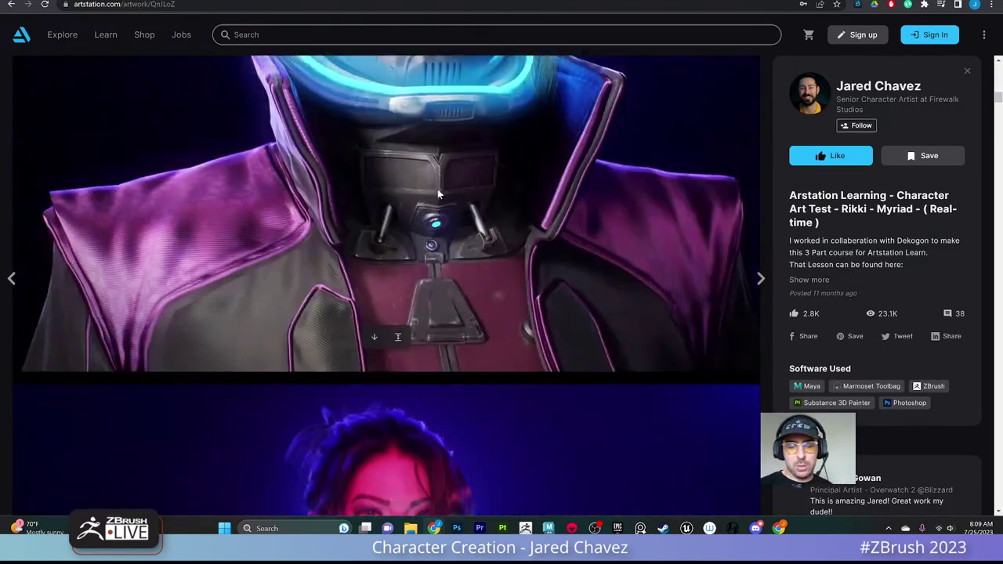
scroll(437, 189, "down", 10)
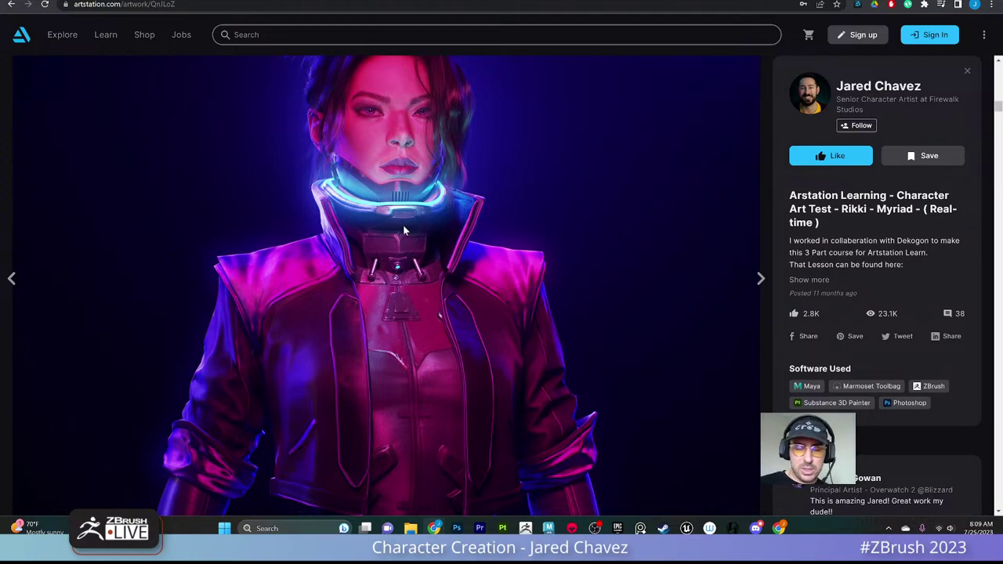
scroll(403, 225, "down", 10)
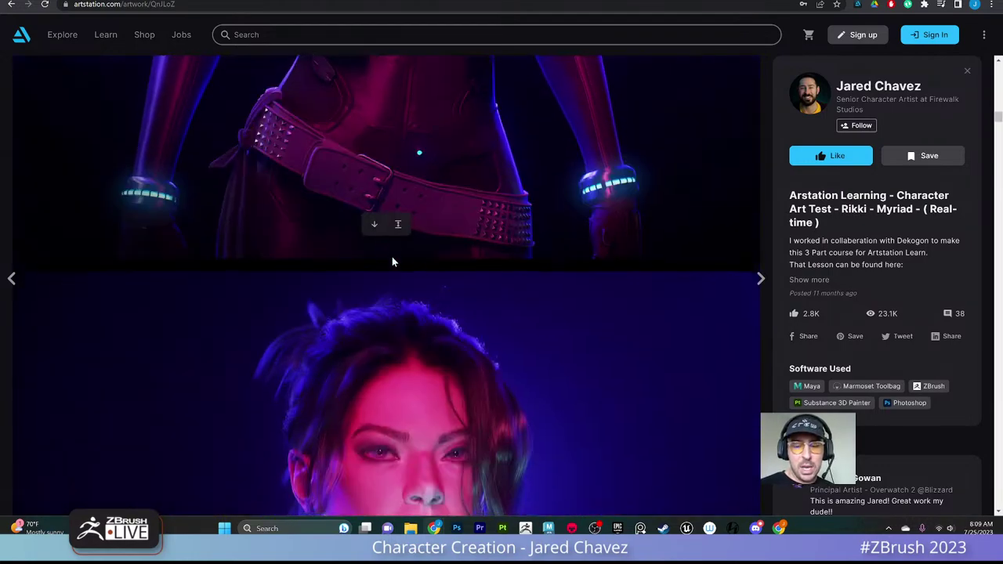
scroll(416, 270, "down", 3)
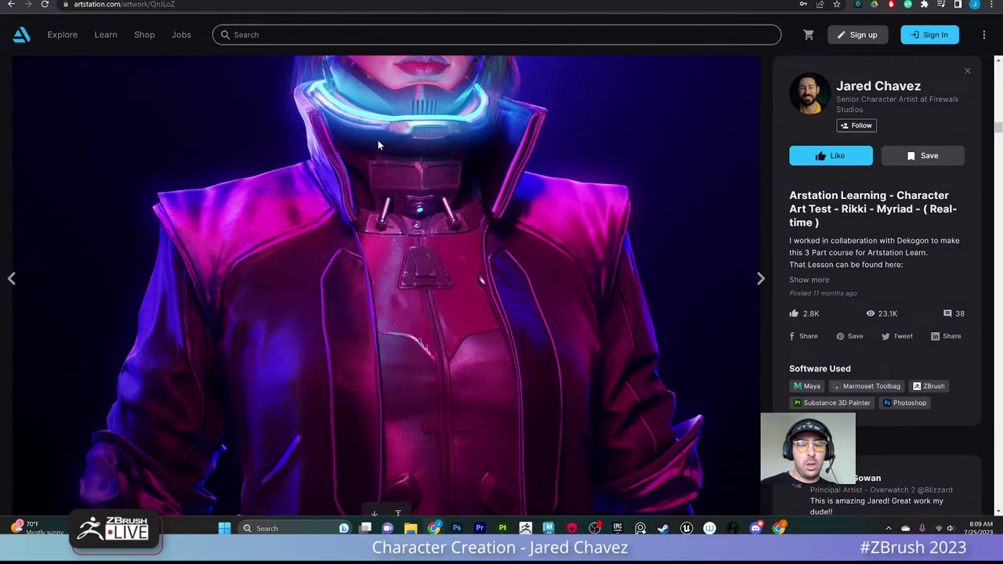
scroll(469, 220, "up", 1)
scroll(483, 229, "up", 4)
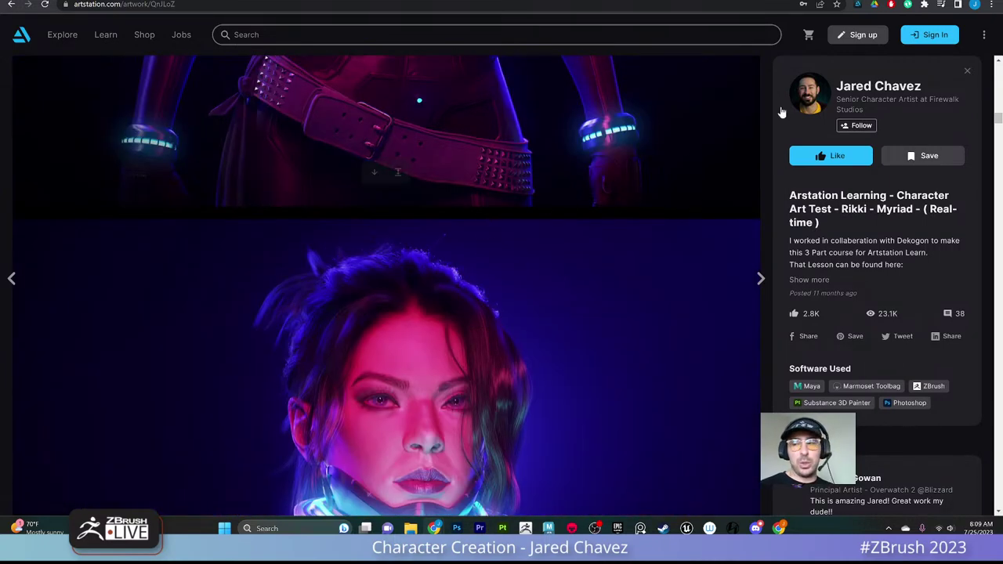
Step: Return to the artist's profile, open the Neomorph collaboration artwork and examine its full-body and torso renders
left_click(893, 83)
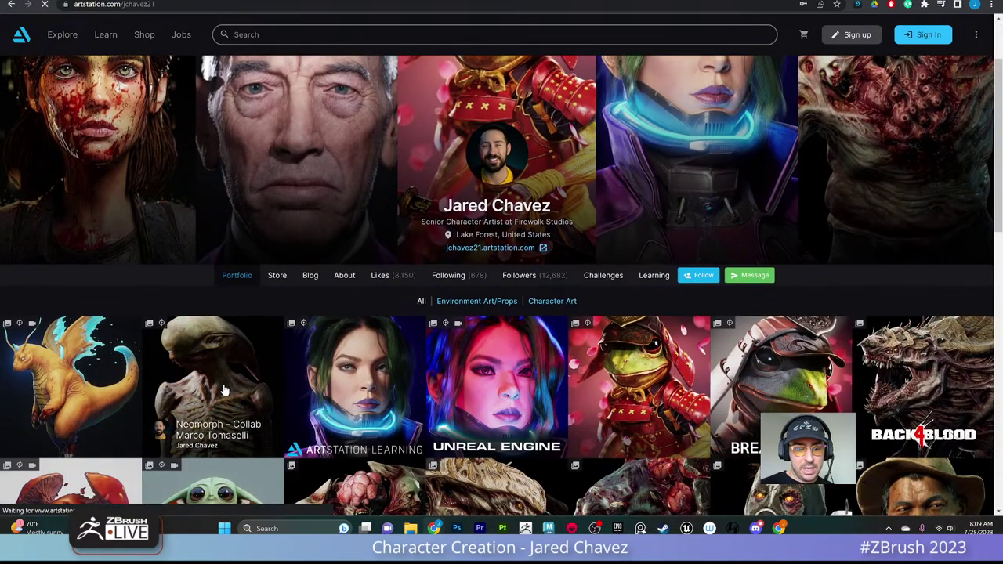
left_click(739, 214)
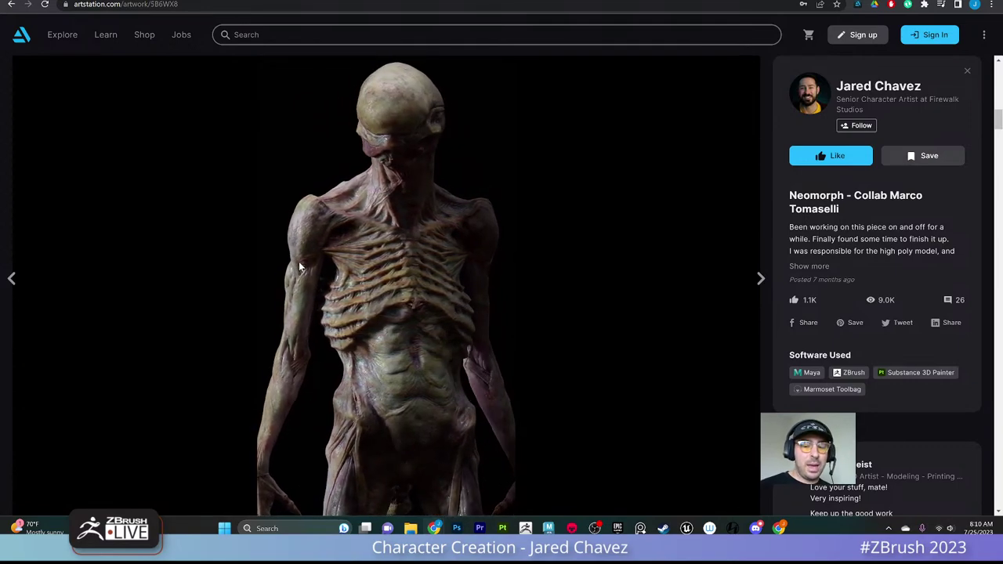
scroll(406, 264, "down", 5)
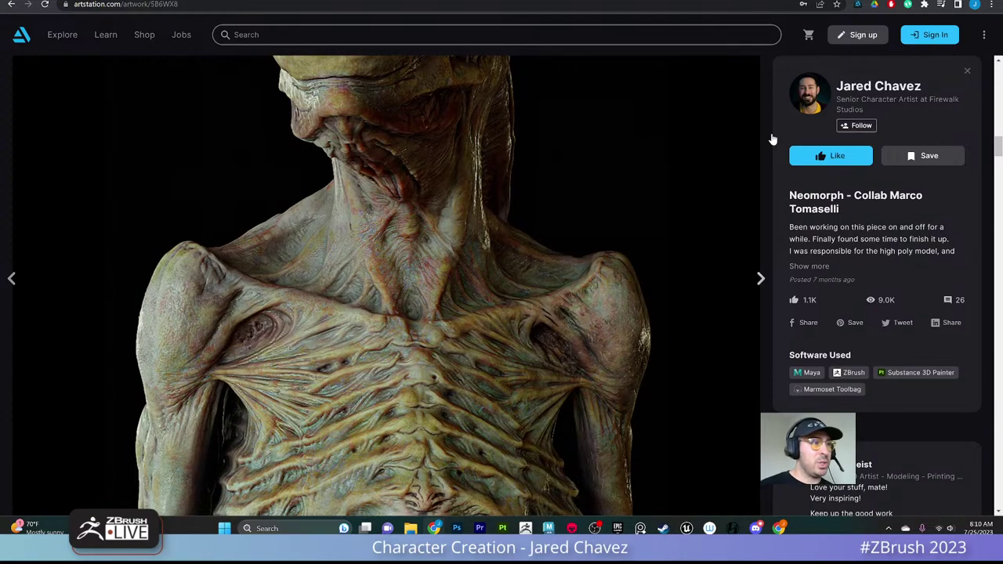
Step: Switch back to ZBrush and examine the dog's head sculpt from the front and three-quarter angles
key("alt+Tab")
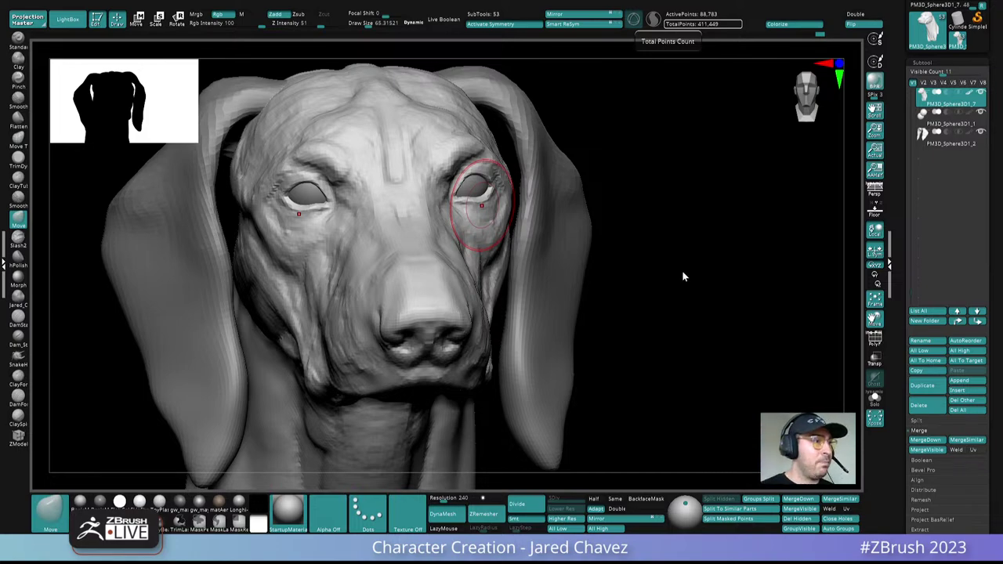
mouse_move(681, 270)
left_mouse_down()
mouse_move(673, 286)
mouse_move(689, 267)
left_mouse_up()
left_click_drag(632, 309, 628, 283, "alt")
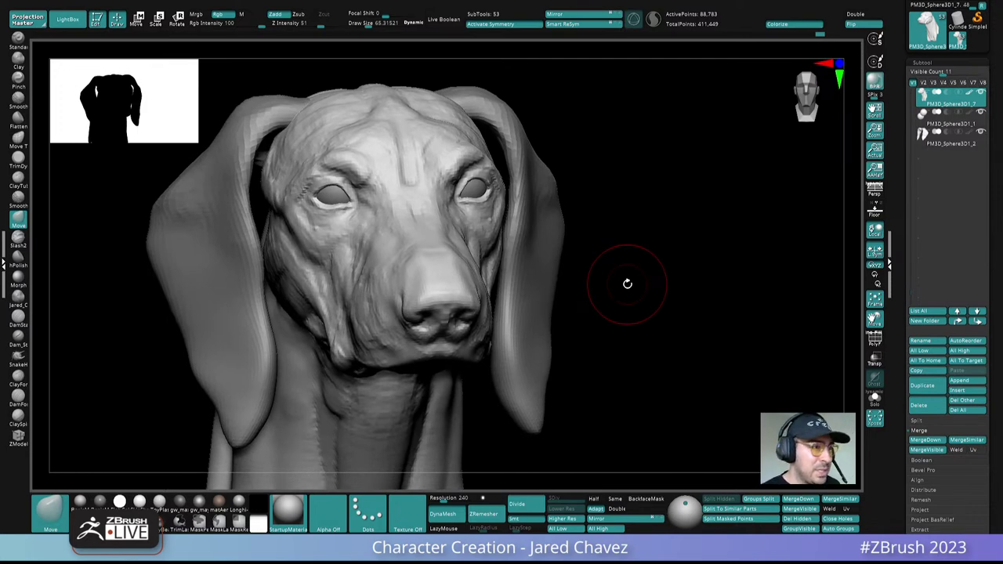
mouse_move(665, 271)
left_mouse_down()
mouse_move(533, 290)
mouse_move(470, 336)
mouse_move(438, 345)
mouse_move(461, 343)
mouse_move(454, 321)
mouse_move(448, 327)
mouse_move(427, 304)
left_mouse_up()
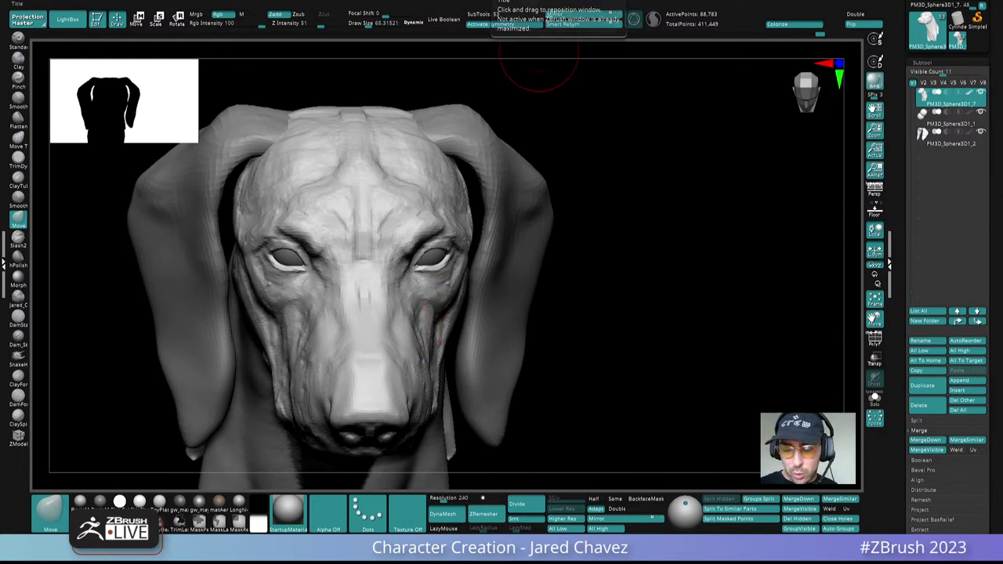
left_click_drag(684, 304, 678, 269)
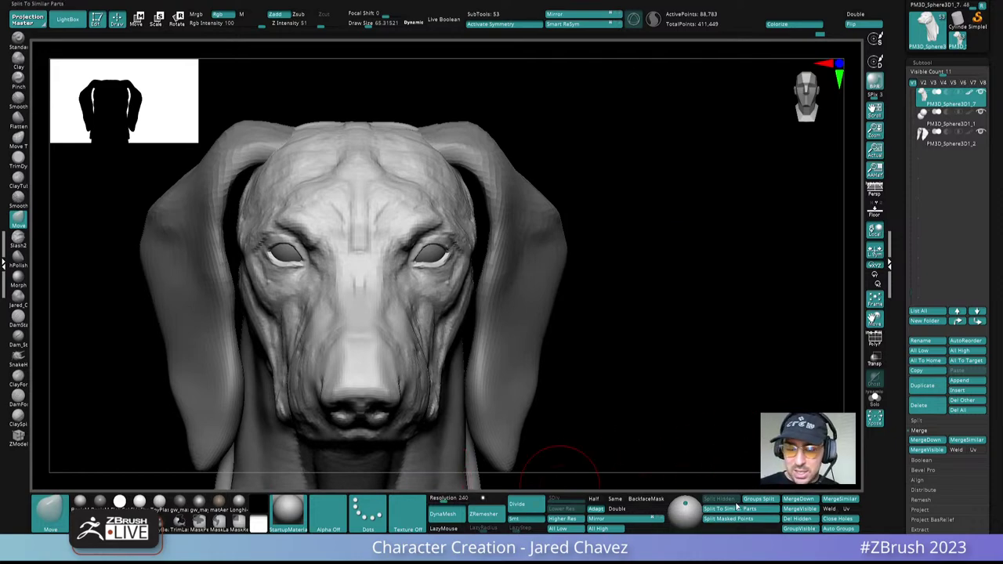
right_click_drag(501, 306, 426, 296)
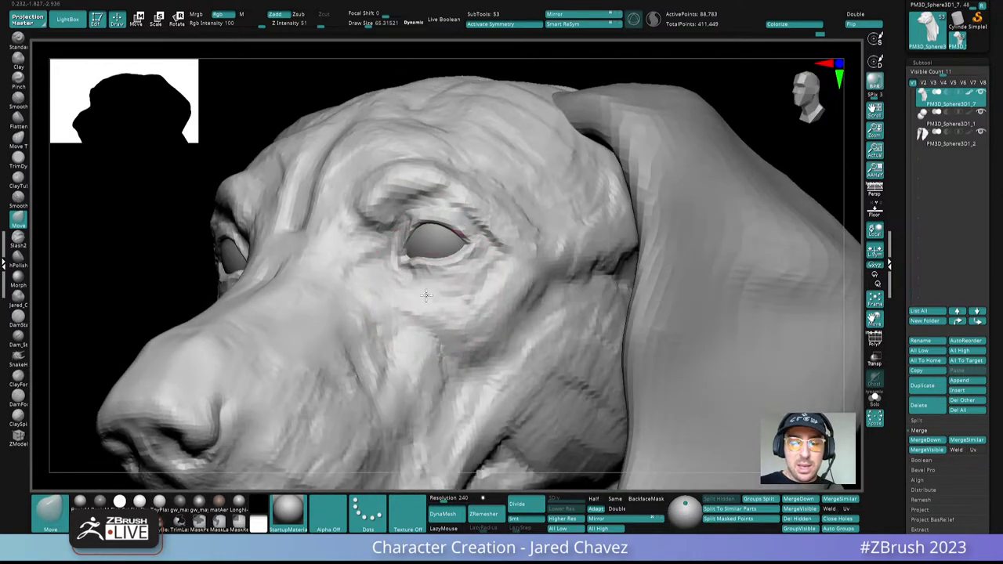
Step: Set the draw size to about 23, build up clay around the lower eyelid and eye corner, and smooth the area
key("space")
left_click_drag(427, 295, 419, 294)
right_click_drag(421, 286, 413, 234)
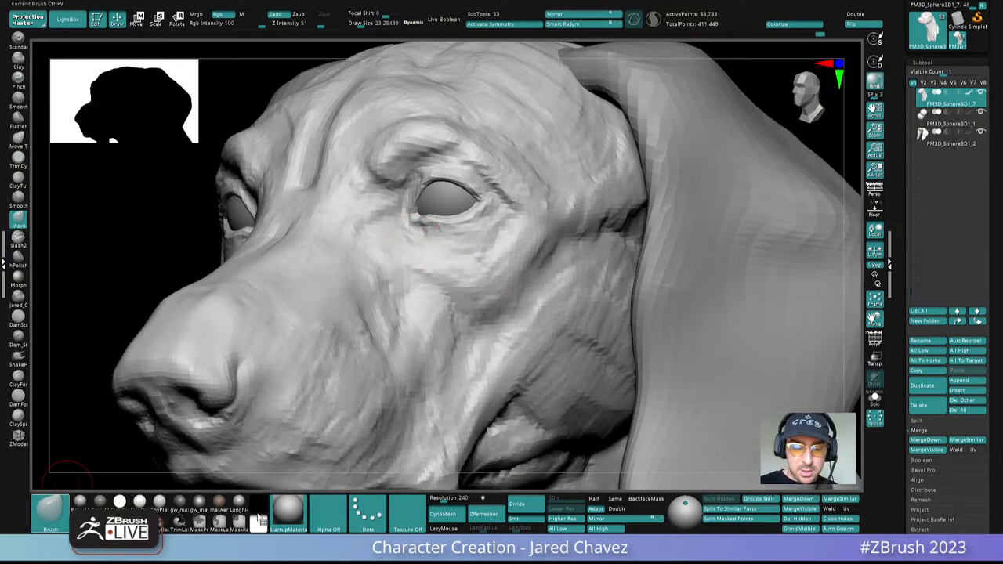
right_click_drag(429, 312, 492, 284)
key("1")
mouse_move(427, 236)
left_mouse_down()
mouse_move(480, 245)
mouse_move(459, 246)
mouse_move(488, 235)
left_mouse_up()
mouse_move(488, 235)
right_mouse_down("alt")
mouse_move(511, 189)
mouse_move(514, 206)
right_mouse_up("alt")
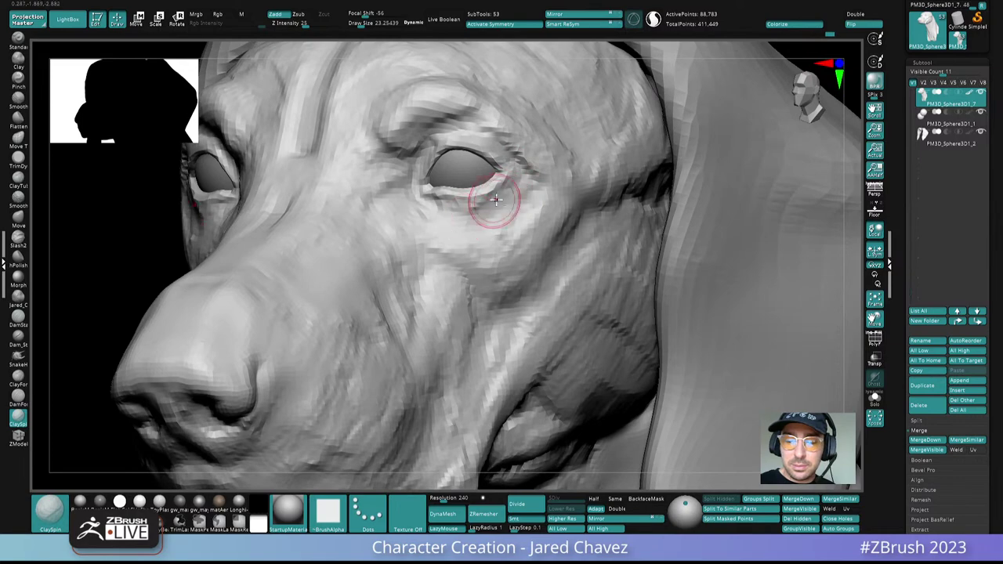
mouse_move(489, 211)
right_mouse_down("ctrl")
mouse_move(506, 249)
mouse_move(492, 241)
right_mouse_up("ctrl")
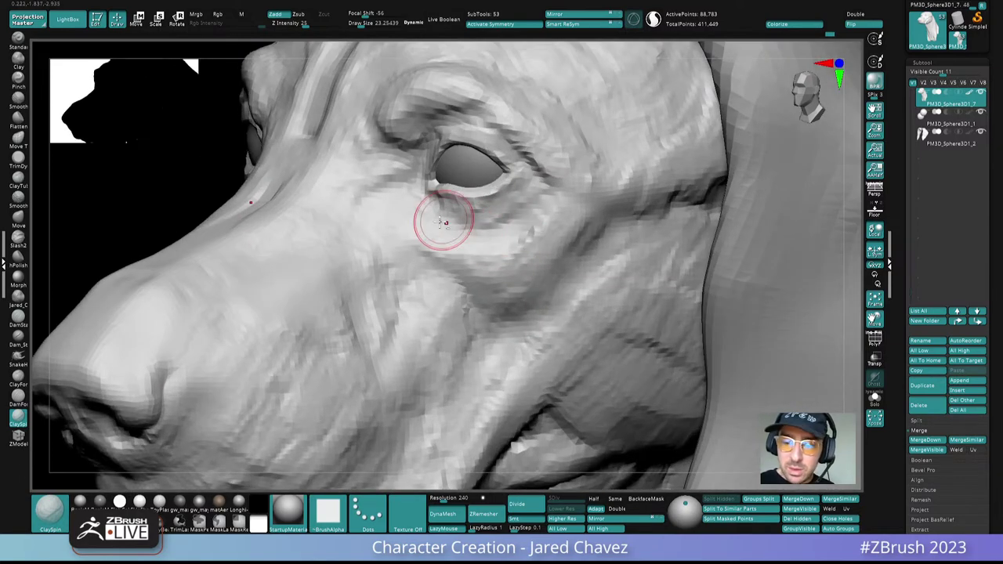
mouse_move(521, 213)
right_mouse_down()
mouse_move(537, 212)
mouse_move(504, 239)
mouse_move(524, 228)
mouse_move(495, 210)
mouse_move(459, 240)
mouse_move(481, 227)
mouse_move(472, 233)
mouse_move(455, 217)
mouse_move(435, 227)
right_mouse_up()
key("shift")
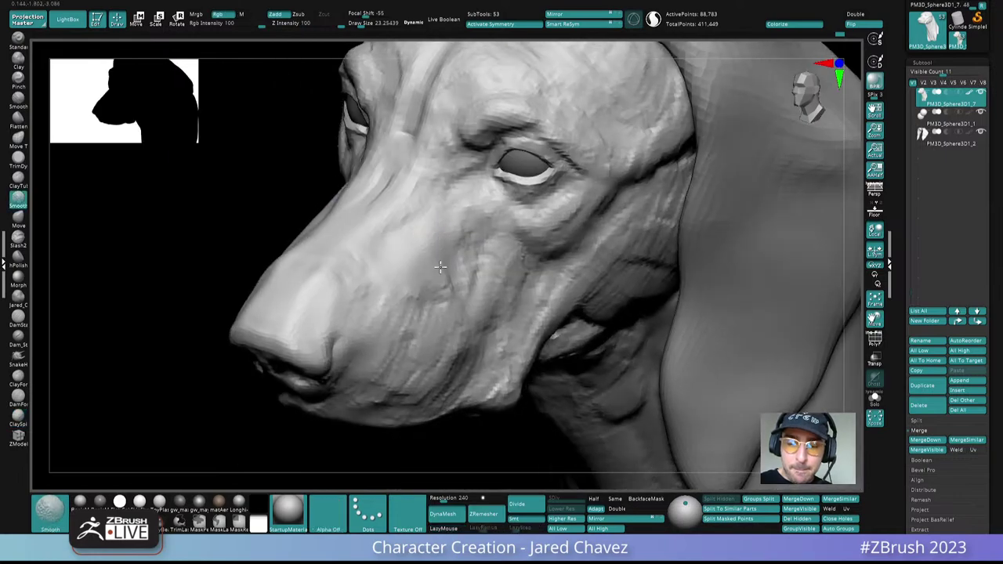
Step: Reduce the draw size to about 13.5 and sculpt the nostril openings, nose underside and upper lip with the clay brush
mouse_move(412, 283)
right_mouse_down()
mouse_move(435, 251)
mouse_move(433, 280)
mouse_move(427, 266)
right_mouse_up()
key("space")
left_click_drag(441, 279, 435, 278)
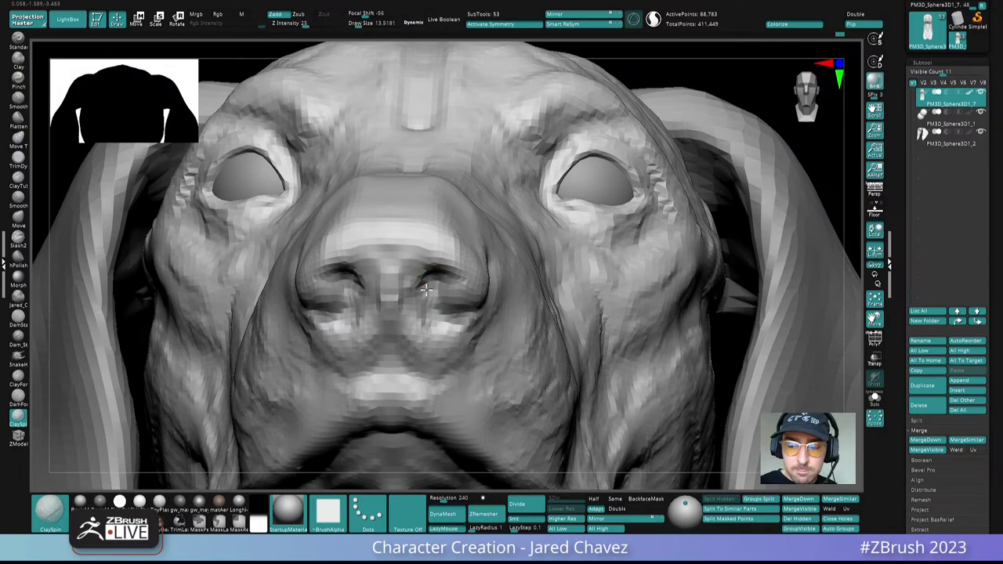
right_click_drag(439, 296, 475, 274)
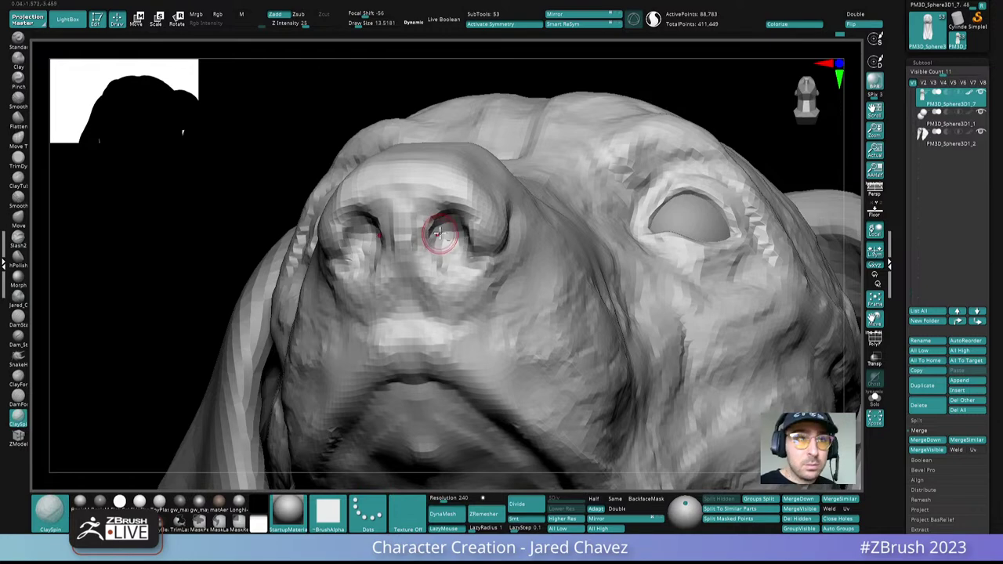
right_click_drag(438, 232, 460, 226)
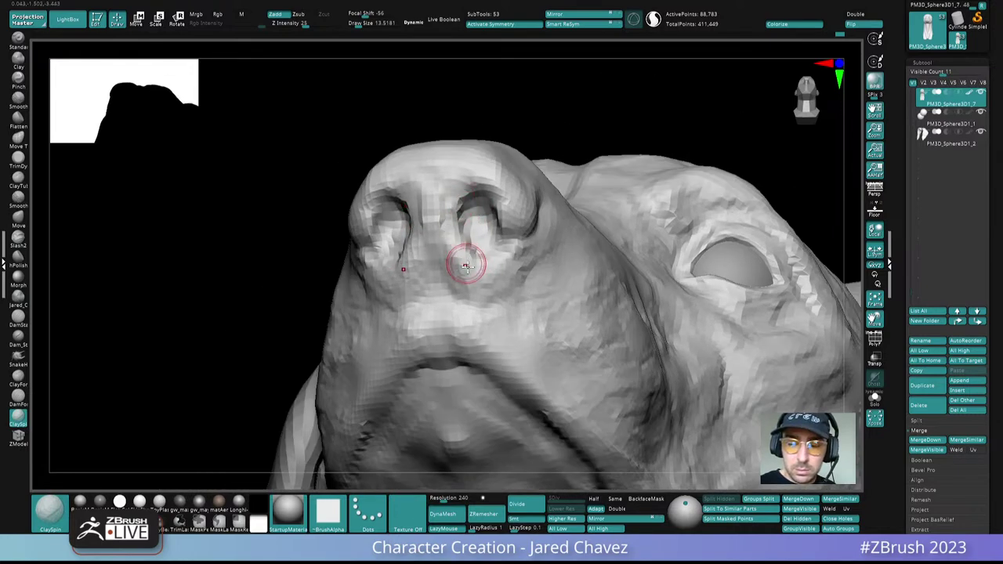
right_click_drag(465, 267, 517, 259)
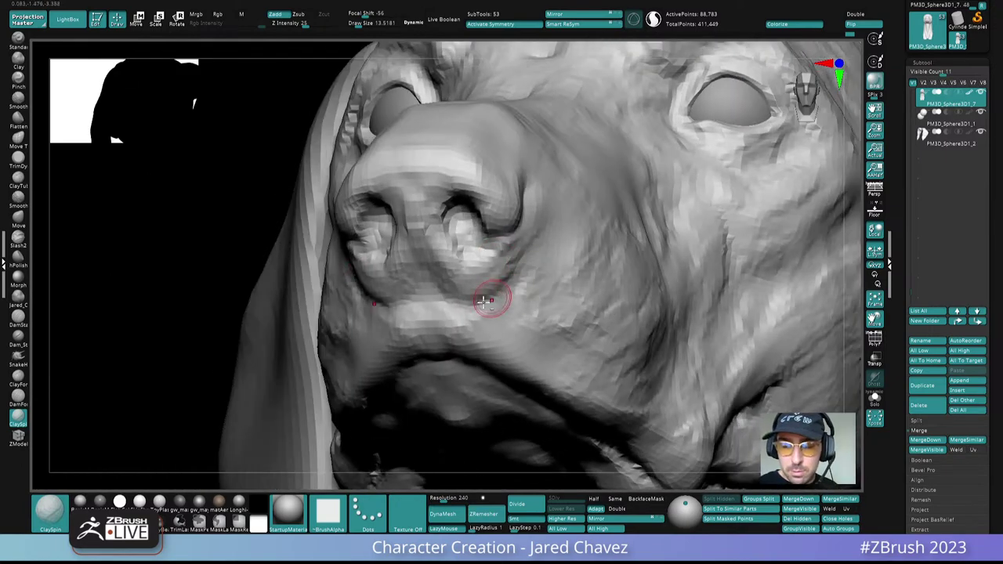
mouse_move(487, 300)
right_mouse_down()
mouse_move(515, 278)
mouse_move(524, 150)
mouse_move(499, 297)
mouse_move(506, 280)
mouse_move(518, 291)
mouse_move(496, 258)
right_mouse_up()
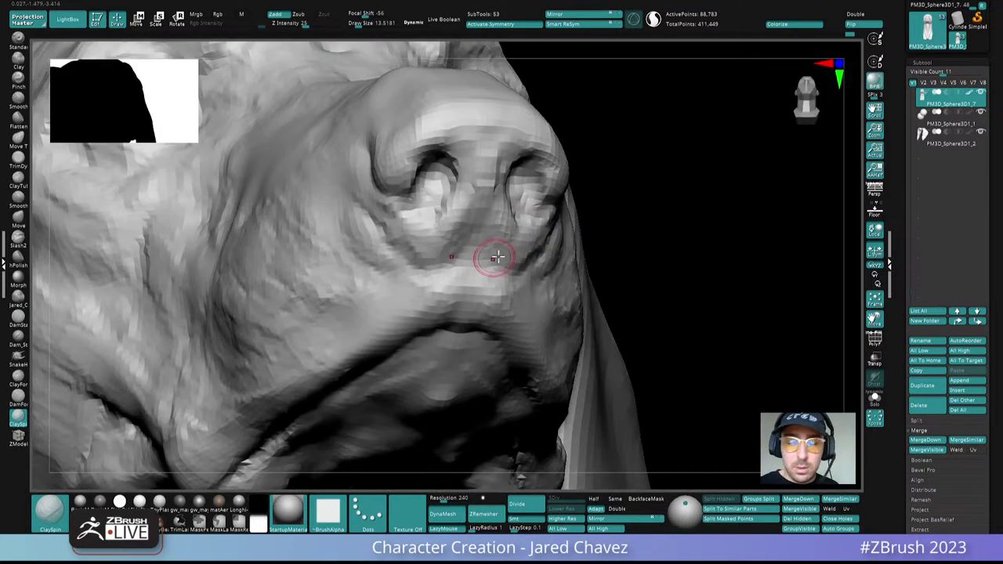
right_click_drag(483, 294, 548, 314)
mouse_move(549, 313)
right_mouse_down()
mouse_move(528, 291)
mouse_move(532, 249)
mouse_move(546, 246)
right_mouse_up()
Step: Switch to the ClayForms brush and refine the area beneath the nose and the brow ridge above the eye
left_click(19, 378)
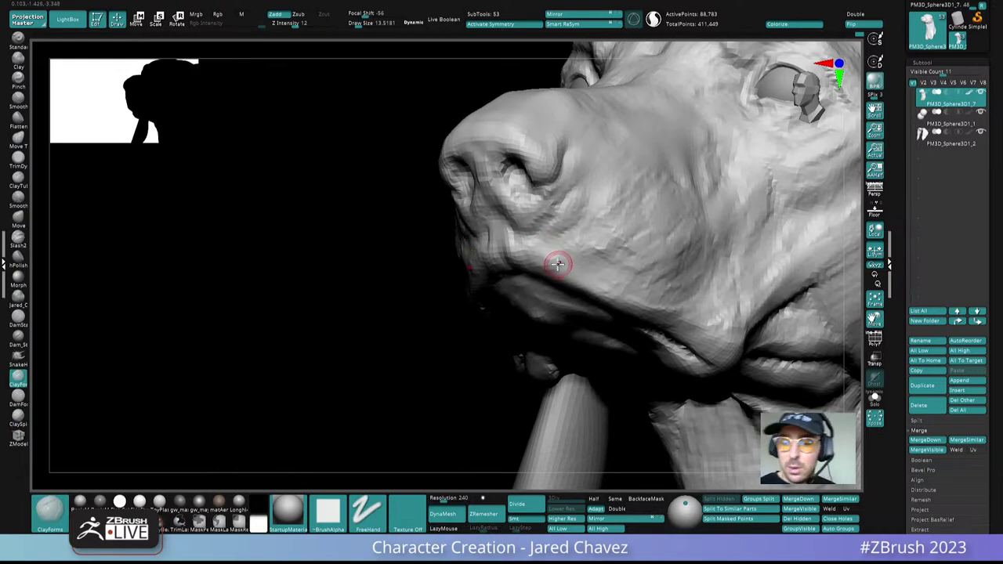
key("space")
right_click_drag(559, 257, 519, 272)
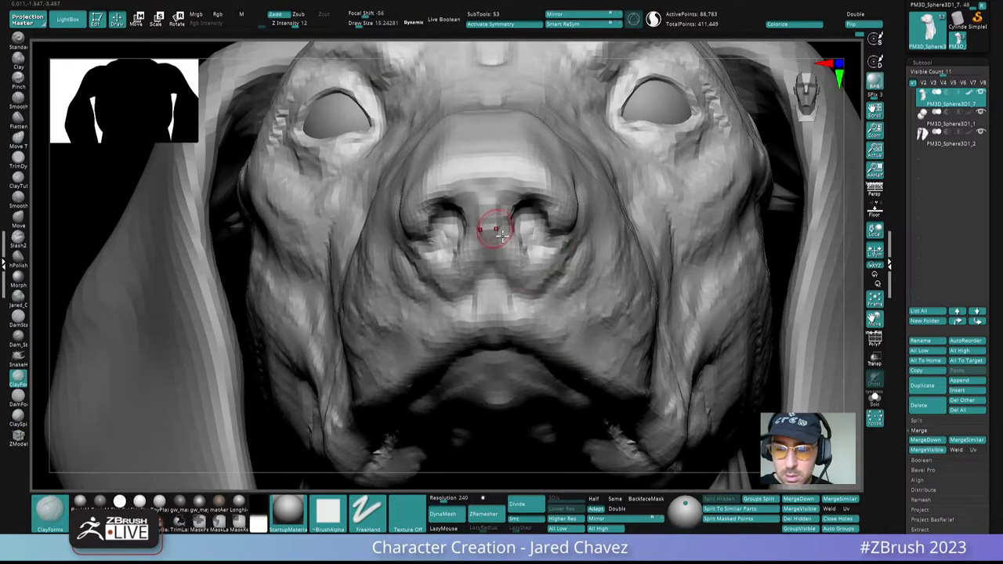
mouse_move(496, 234)
right_mouse_down()
mouse_move(495, 134)
mouse_move(593, 303)
mouse_move(623, 257)
mouse_move(669, 290)
mouse_move(600, 228)
right_mouse_up()
right_click_drag(522, 164, 523, 268, "ctrl")
right_click_drag(514, 227, 486, 274)
mouse_move(486, 274)
left_mouse_down()
mouse_move(496, 257)
mouse_move(467, 269)
left_mouse_up()
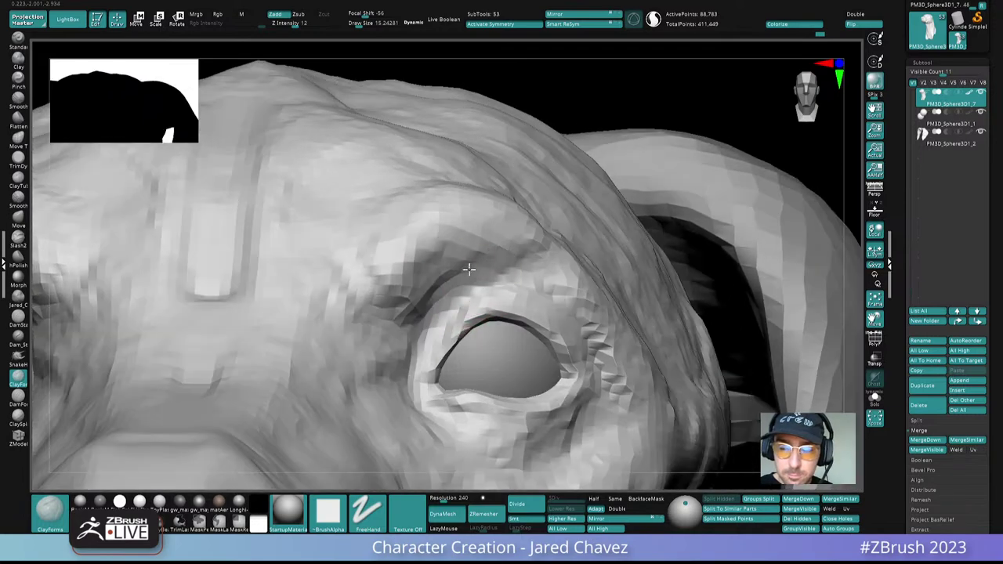
mouse_move(530, 257)
right_mouse_down("ctrl")
mouse_move(509, 183)
mouse_move(543, 271)
mouse_move(507, 212)
right_mouse_up("ctrl")
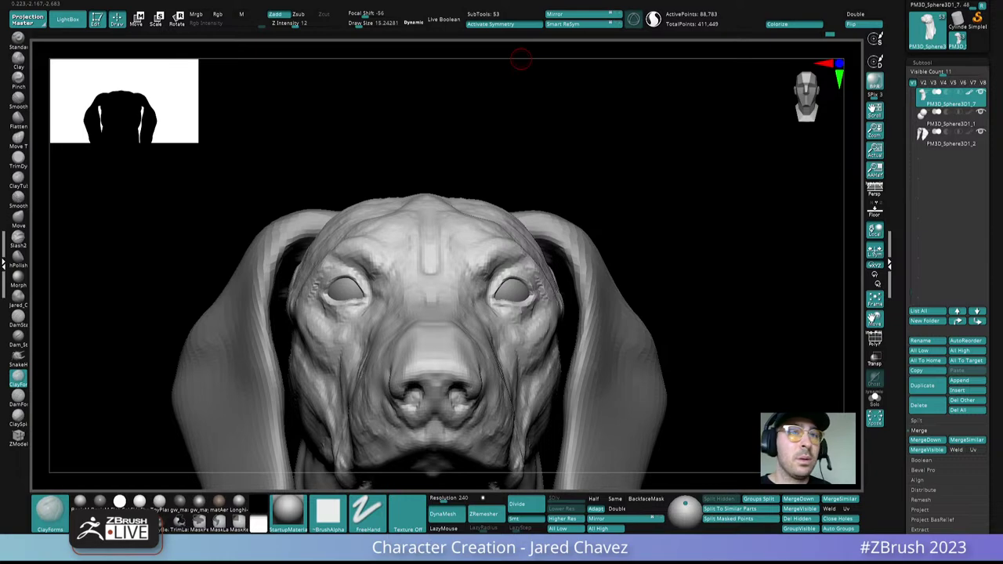
Step: Carve the crease between the brow and upper eyelid out to the outer eye corner with the DamStandard brush
mouse_move(521, 59)
right_mouse_down()
mouse_move(515, 246)
mouse_move(552, 286)
mouse_move(497, 286)
mouse_move(486, 298)
right_mouse_up()
left_click(20, 323)
left_click_drag(441, 315, 473, 280)
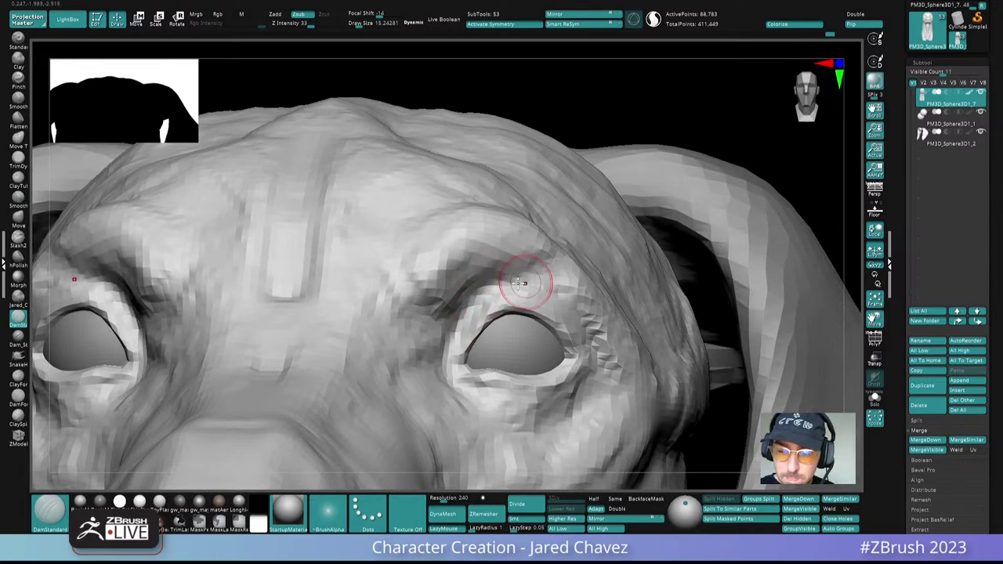
right_click_drag(555, 291, 538, 290)
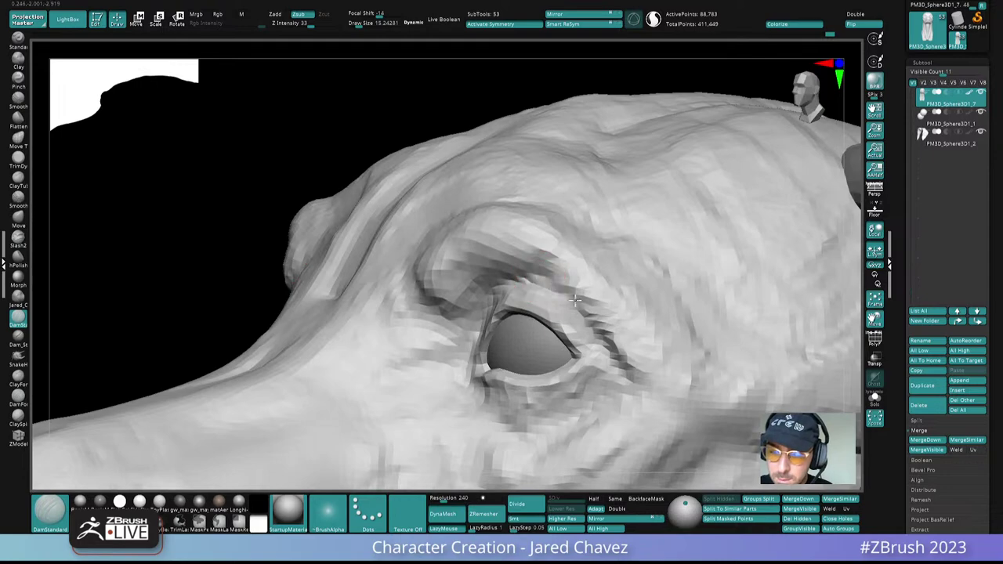
left_click_drag(580, 310, 612, 351)
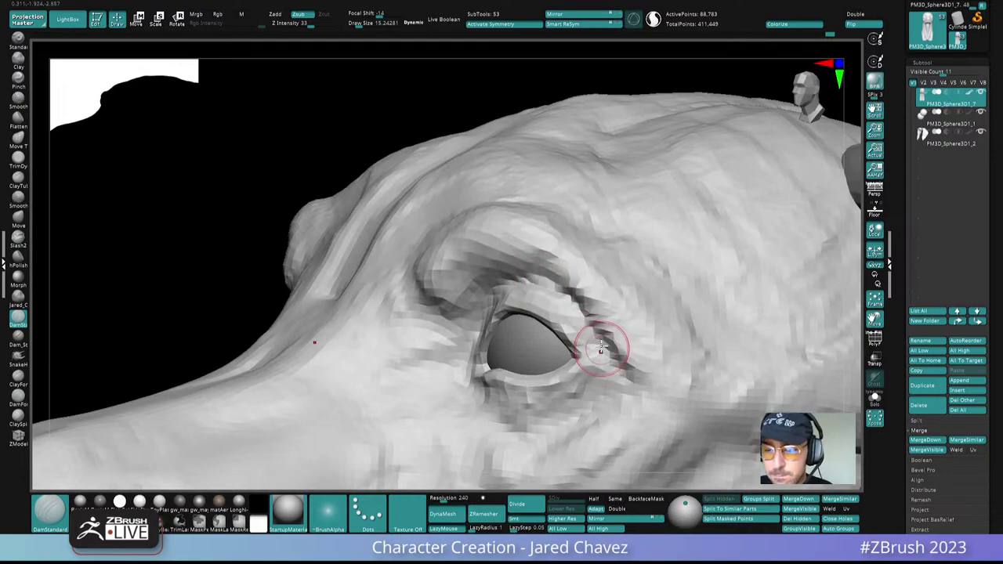
Step: Carve the crease beneath the lower eyelid toward the outer eye corner with the DamStandard brush
mouse_move(604, 347)
right_mouse_down("ctrl")
mouse_move(585, 290)
mouse_move(613, 292)
mouse_move(608, 276)
right_mouse_up("ctrl")
right_click_drag(608, 276, 615, 315, "ctrl")
right_click_drag(614, 315, 598, 314)
mouse_move(625, 262)
right_mouse_down("ctrl")
mouse_move(666, 320)
mouse_move(617, 271)
right_mouse_up("ctrl")
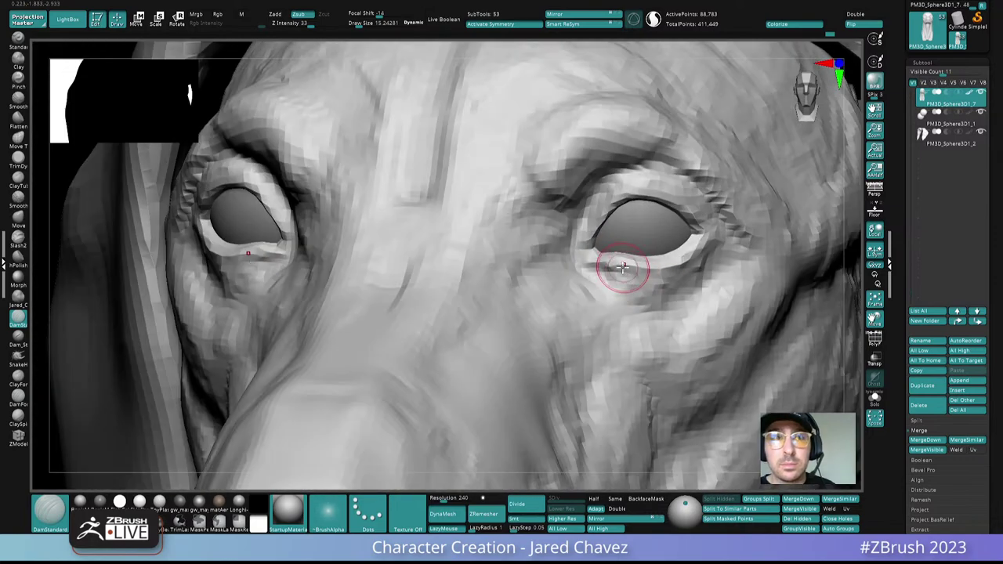
left_click_drag(626, 264, 683, 252)
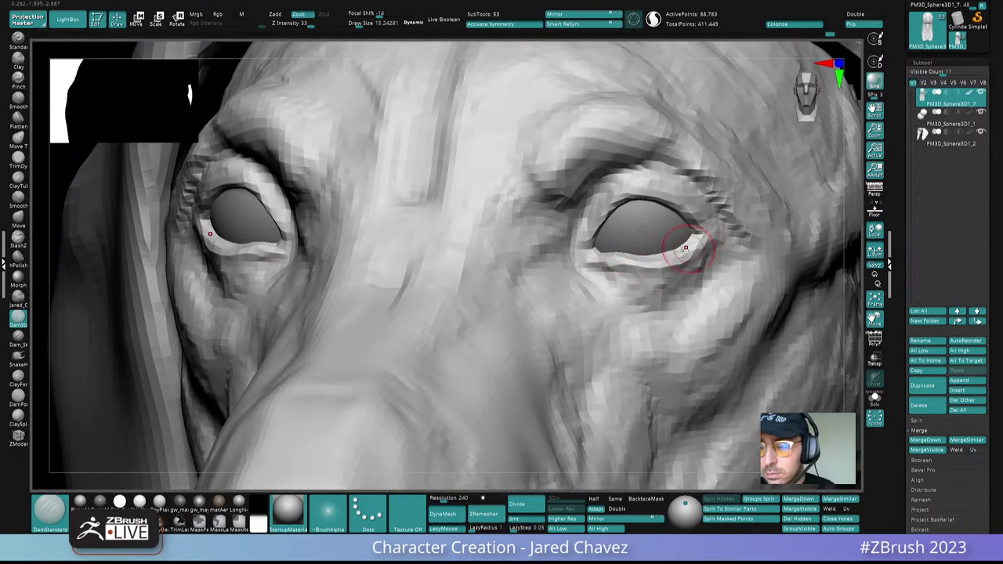
right_click_drag(683, 253, 672, 221, "ctrl")
right_click_drag(672, 221, 658, 188)
mouse_move(658, 188)
right_mouse_down()
mouse_move(646, 245)
mouse_move(561, 245)
mouse_move(557, 258)
mouse_move(538, 227)
mouse_move(556, 259)
mouse_move(546, 239)
mouse_move(560, 244)
mouse_move(555, 269)
right_mouse_up()
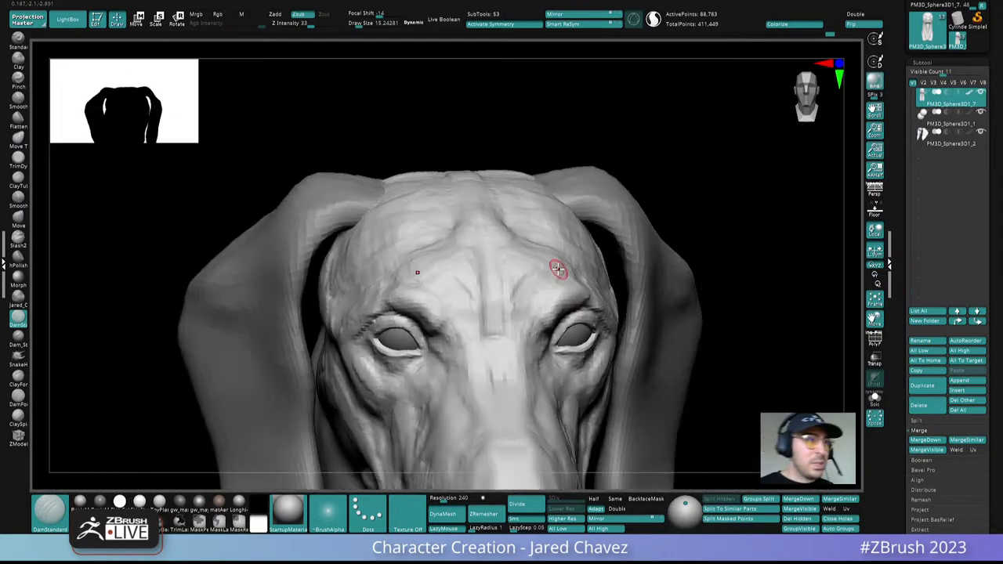
Step: Set the draw size to about 30 and fill in the forehead furrows and brow area with the ClayForms brush
key("b")
key("m")
key("v")
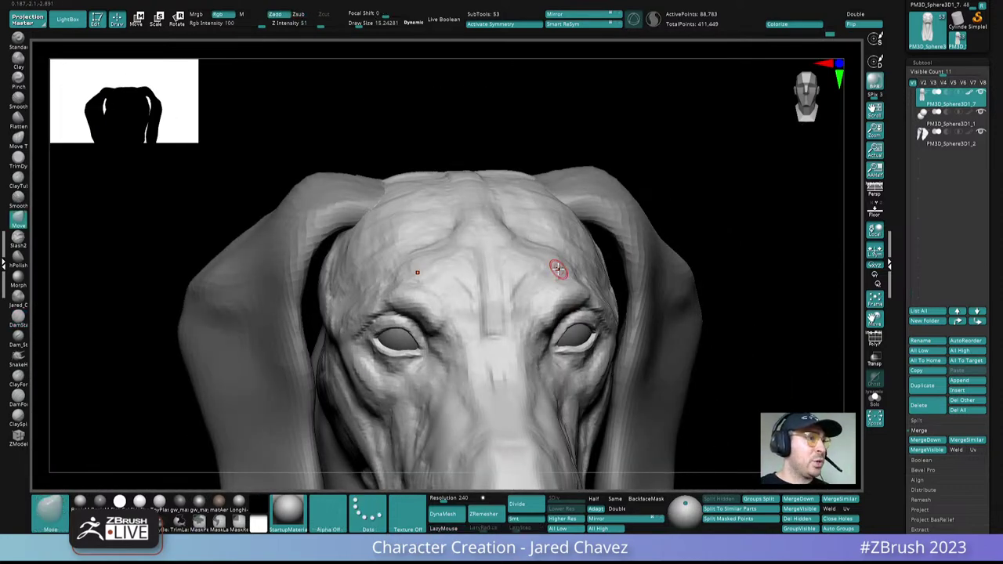
mouse_move(557, 270)
right_mouse_down()
mouse_move(554, 199)
mouse_move(554, 226)
mouse_move(530, 194)
mouse_move(539, 255)
mouse_move(562, 274)
mouse_move(571, 267)
mouse_move(562, 236)
right_mouse_up()
key("space")
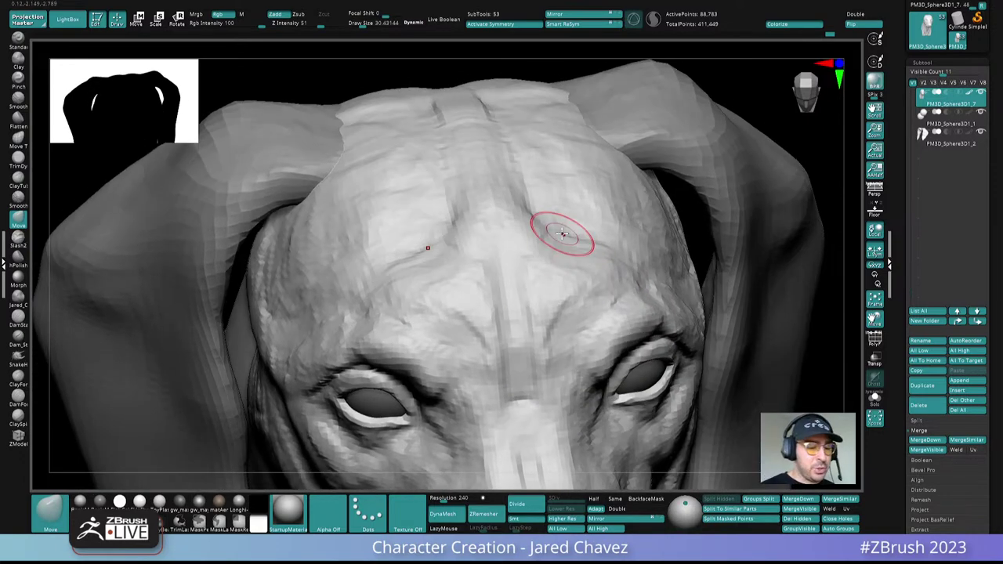
left_click(21, 381)
right_click_drag(501, 235, 572, 288)
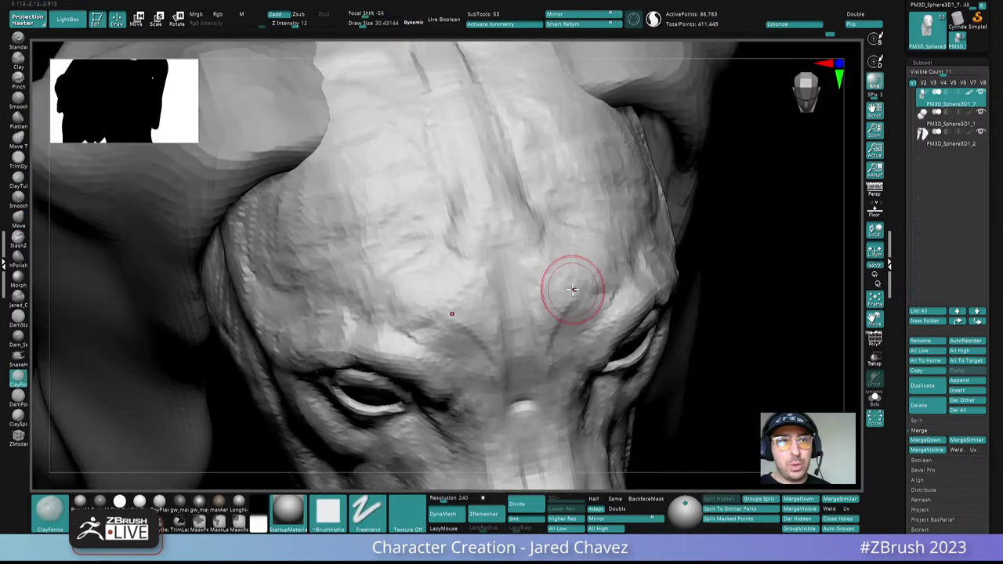
right_click_drag(541, 190, 515, 175)
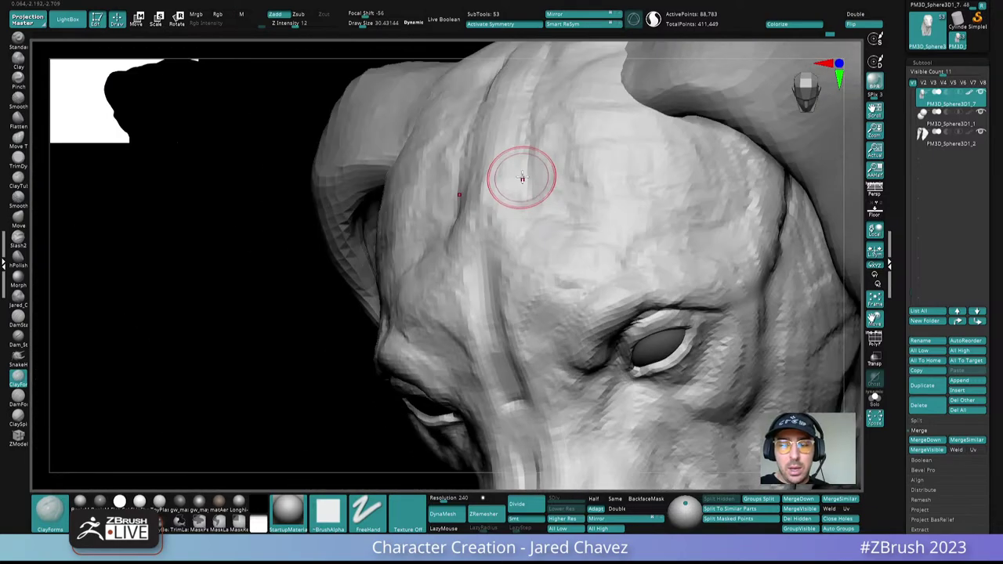
mouse_move(557, 226)
right_mouse_down()
mouse_move(513, 179)
mouse_move(565, 261)
right_mouse_up()
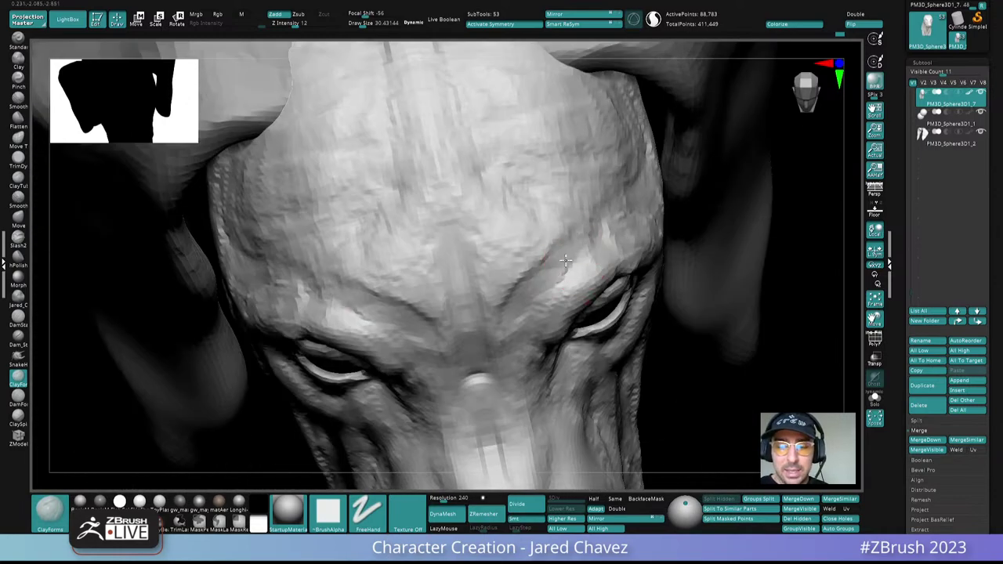
mouse_move(497, 308)
right_mouse_down("ctrl")
mouse_move(532, 258)
mouse_move(575, 248)
mouse_move(557, 226)
mouse_move(556, 243)
mouse_move(510, 240)
mouse_move(522, 253)
mouse_move(506, 271)
mouse_move(526, 254)
mouse_move(581, 273)
right_mouse_up("ctrl")
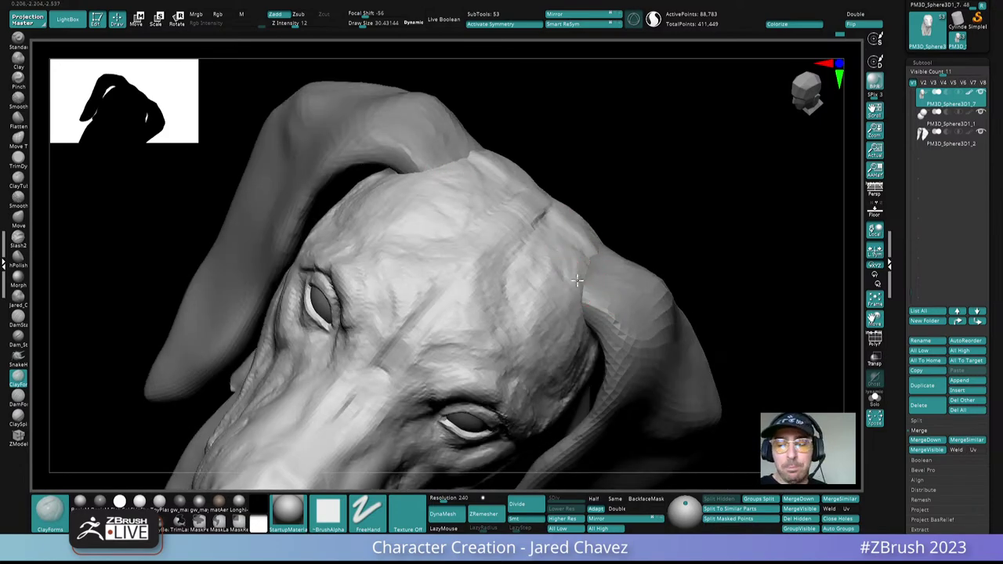
right_click_drag(532, 303, 493, 293)
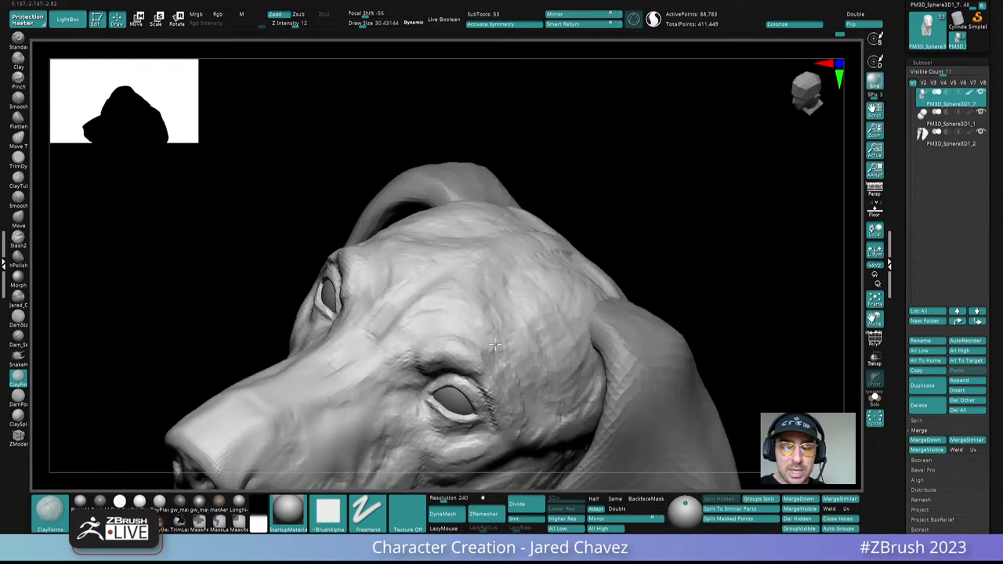
mouse_move(488, 353)
right_mouse_down("ctrl")
mouse_move(504, 305)
mouse_move(533, 327)
mouse_move(579, 280)
mouse_move(597, 290)
mouse_move(596, 248)
mouse_move(510, 269)
mouse_move(446, 331)
mouse_move(471, 263)
mouse_move(475, 175)
mouse_move(488, 231)
mouse_move(591, 296)
right_mouse_up("ctrl")
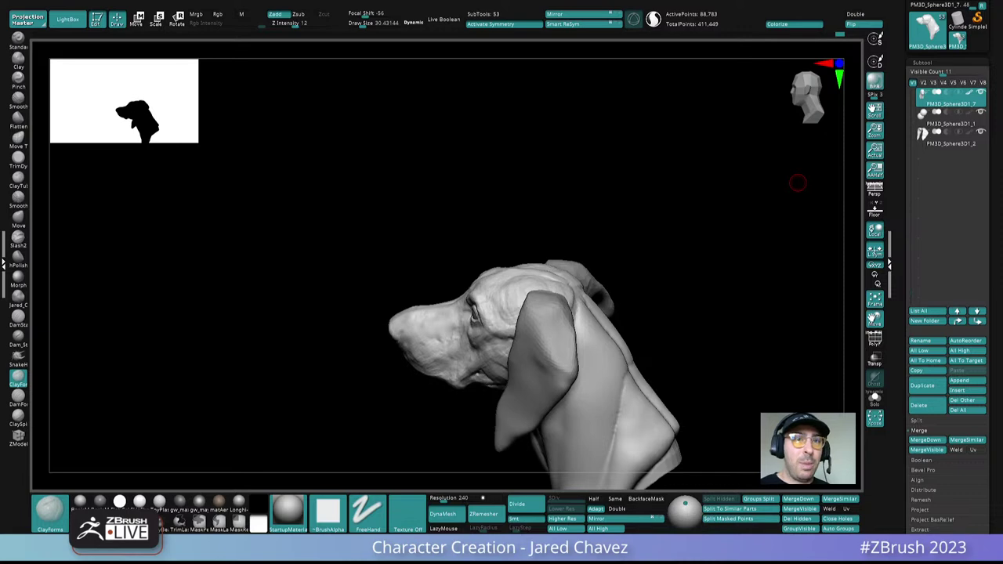
Step: Raise the draw size to about 51 and build up the back of the skull where it meets the neck
mouse_move(797, 182)
left_mouse_down()
mouse_move(595, 303)
mouse_move(573, 297)
mouse_move(578, 304)
left_mouse_up()
key("space")
left_click_drag(658, 259, 560, 297)
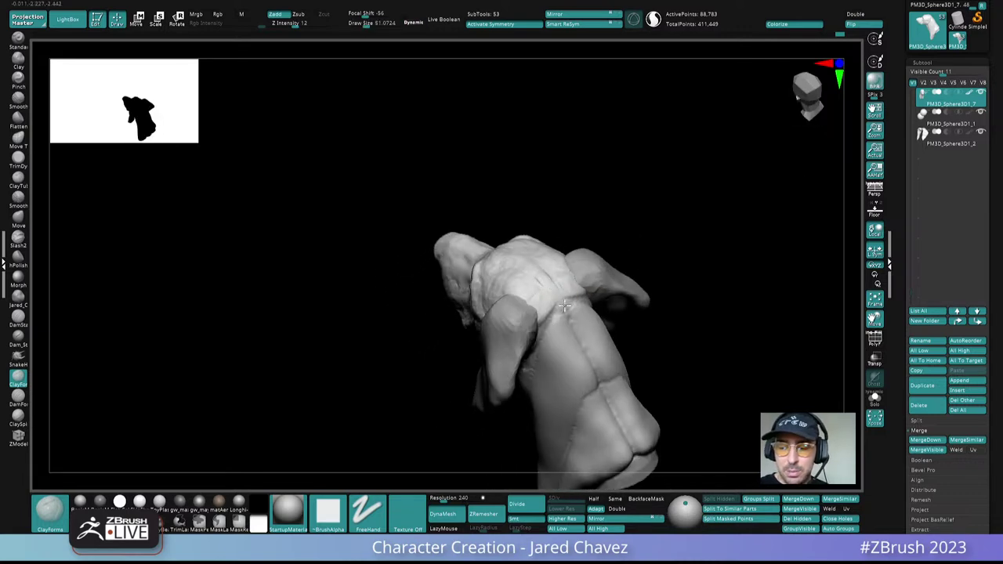
right_click_drag(557, 300, 571, 269)
right_click_drag(571, 269, 568, 302, "ctrl")
right_click_drag(556, 265, 515, 196)
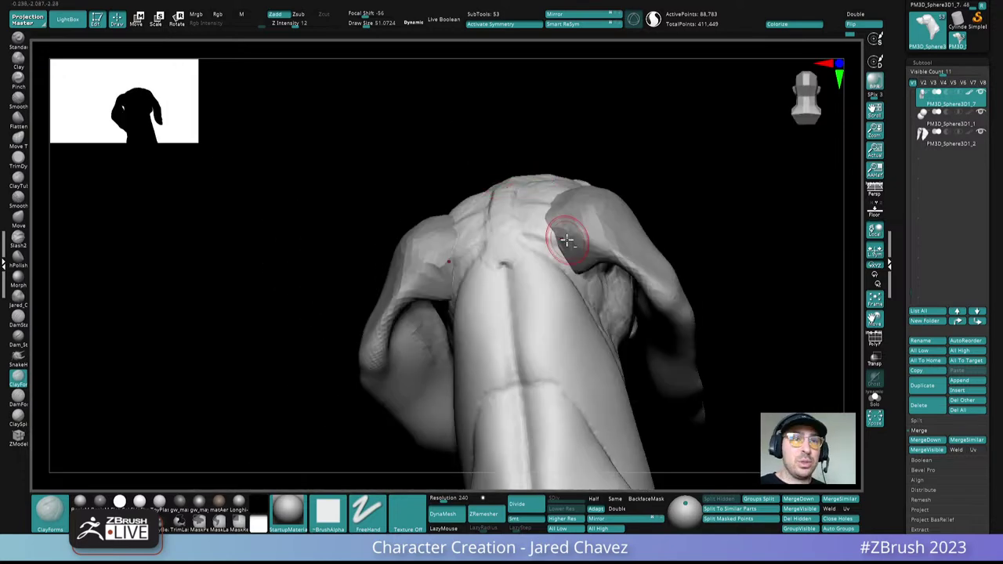
Step: Hide the ears subtool and blend the rear side of the head around the ear base into the neck
right_click_drag(566, 231, 502, 322)
mouse_move(503, 322)
right_mouse_down()
mouse_move(460, 236)
mouse_move(427, 251)
mouse_move(415, 227)
mouse_move(390, 232)
mouse_move(387, 177)
mouse_move(419, 217)
mouse_move(376, 219)
mouse_move(351, 197)
right_mouse_up()
right_click_drag(313, 252, 441, 280)
right_click_drag(477, 242, 493, 284)
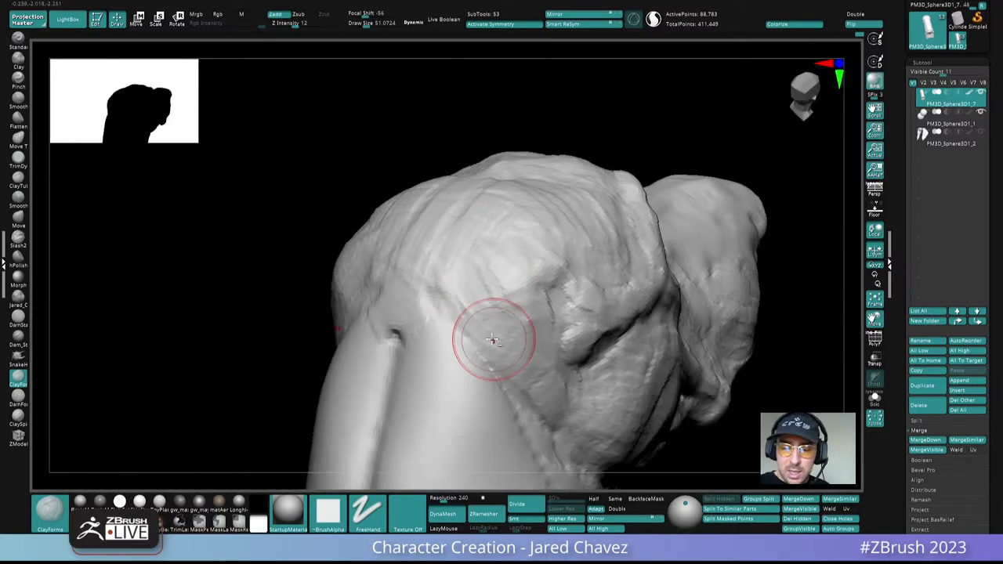
mouse_move(604, 264)
right_mouse_down()
mouse_move(578, 221)
mouse_move(556, 268)
mouse_move(604, 286)
mouse_move(629, 275)
mouse_move(587, 290)
right_mouse_up()
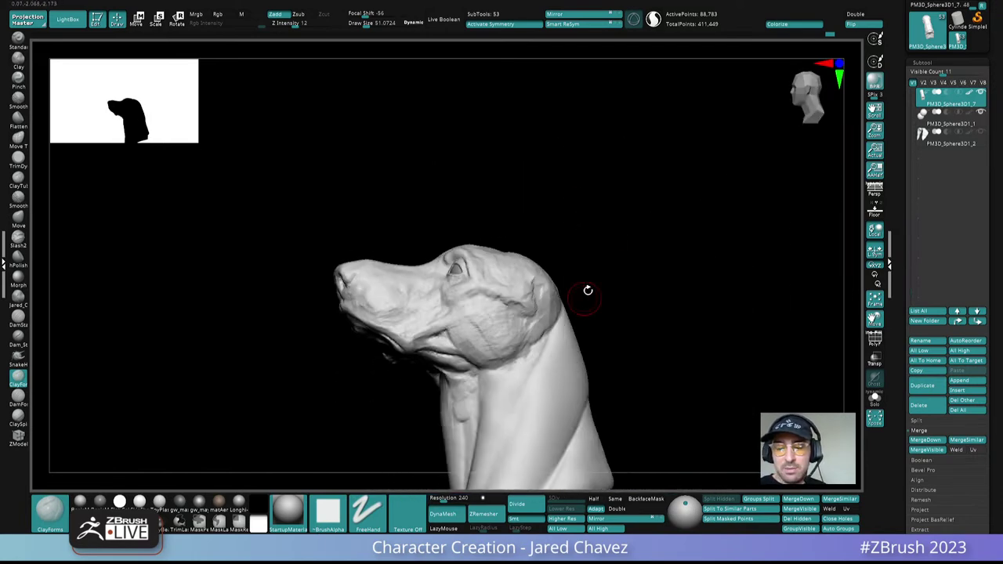
right_click_drag(510, 287, 542, 307, "ctrl")
left_click_drag(546, 312, 550, 310)
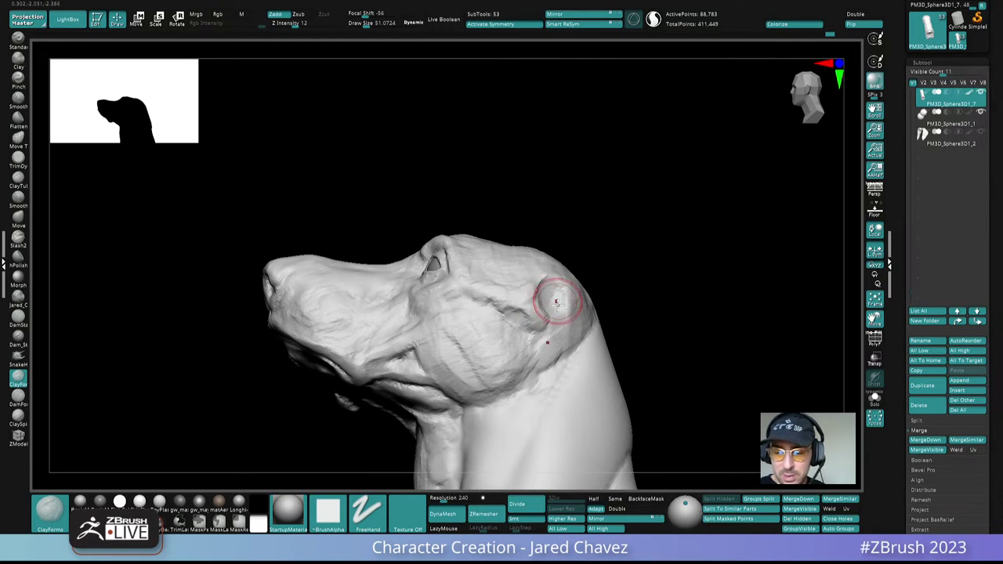
scroll(560, 282, "down", 3)
right_click_drag(566, 242, 574, 290)
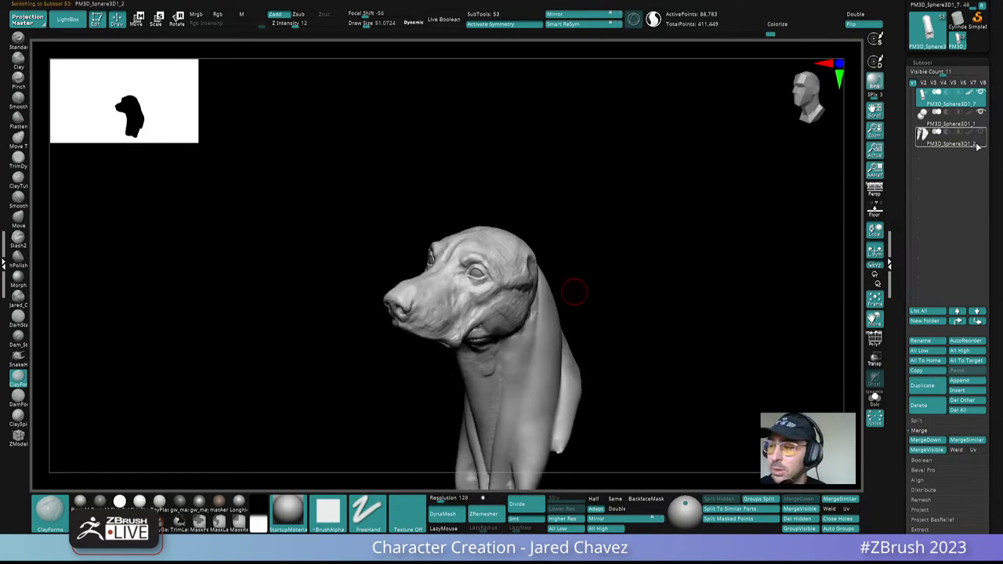
Step: Show and select the ears subtool, and sculpt the upper outer surface of the ear with the ClayForms brush
left_click(979, 143)
right_click_drag(528, 262, 529, 278, "ctrl")
mouse_move(530, 278)
right_mouse_down()
mouse_move(544, 252)
mouse_move(527, 281)
right_mouse_up()
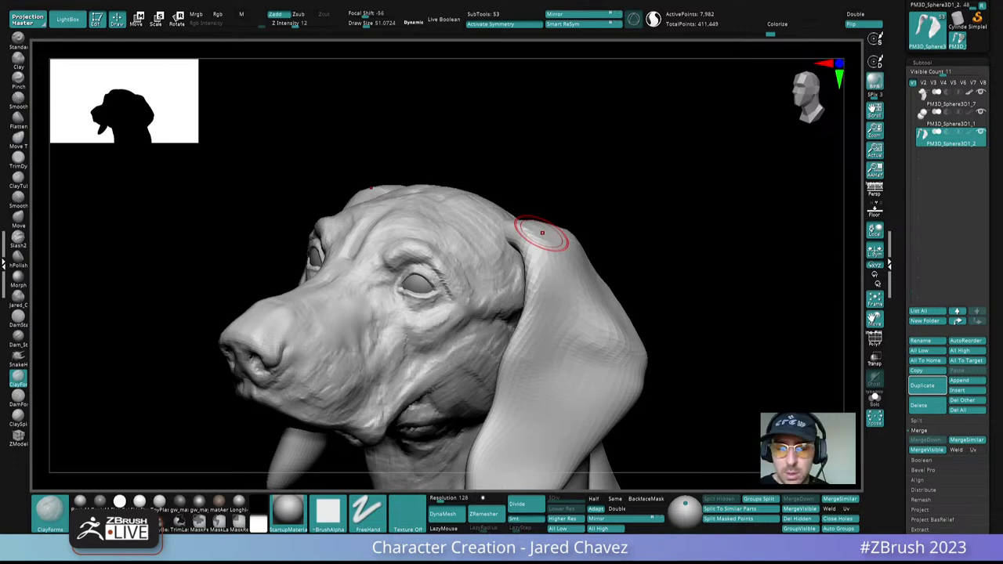
mouse_move(595, 223)
left_mouse_down()
mouse_move(620, 210)
mouse_move(609, 242)
mouse_move(564, 224)
mouse_move(496, 253)
mouse_move(515, 253)
left_mouse_up()
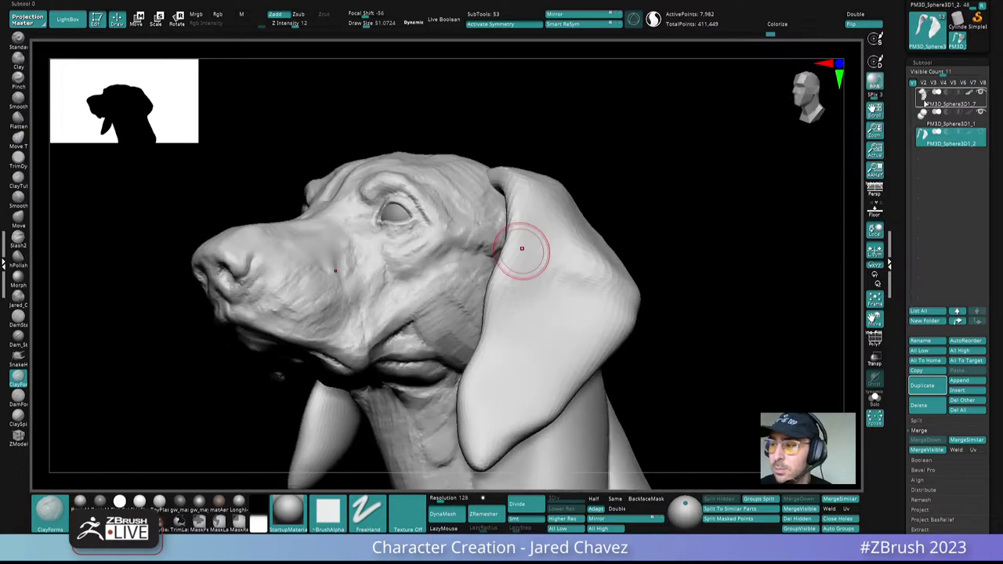
Step: Select the head subtool with the ears hidden, set the draw size to about 42, and build up the ear base with the ClayForms brush
left_click(925, 103)
mouse_move(523, 261)
right_mouse_down()
mouse_move(492, 313)
mouse_move(512, 284)
mouse_move(484, 295)
mouse_move(521, 300)
right_mouse_up()
key("space")
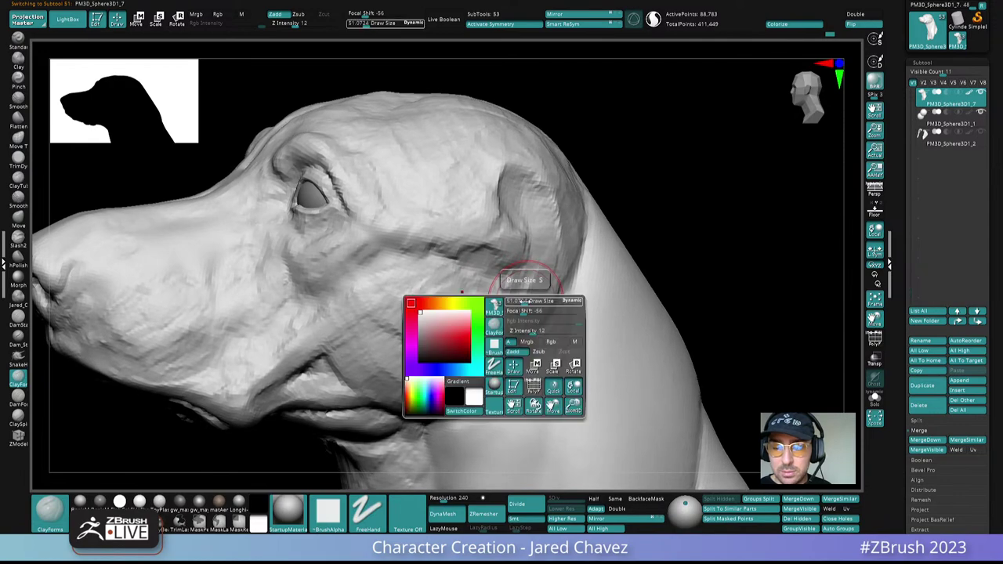
left_click_drag(525, 301, 536, 298)
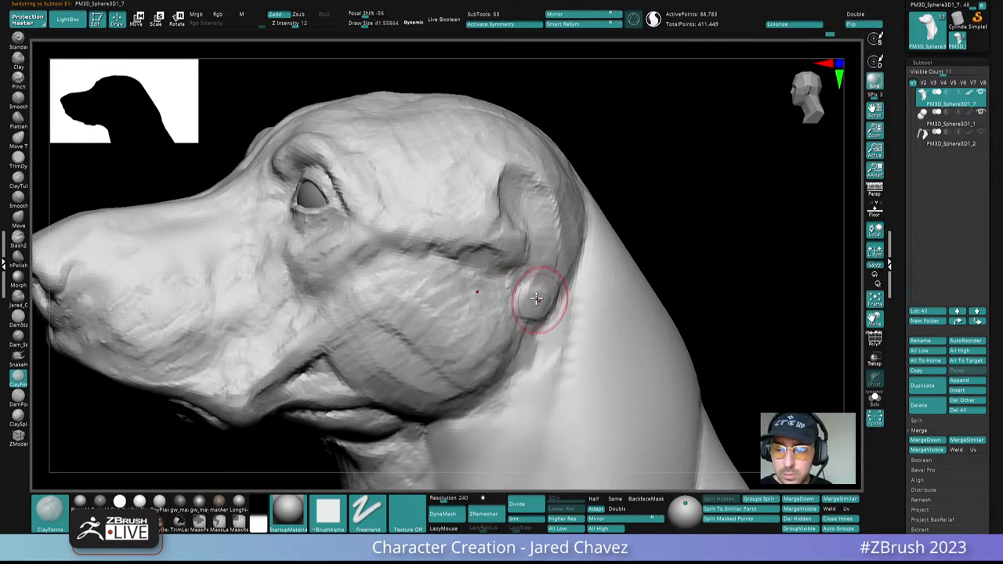
mouse_move(555, 279)
right_mouse_down()
mouse_move(563, 266)
mouse_move(546, 212)
right_mouse_up()
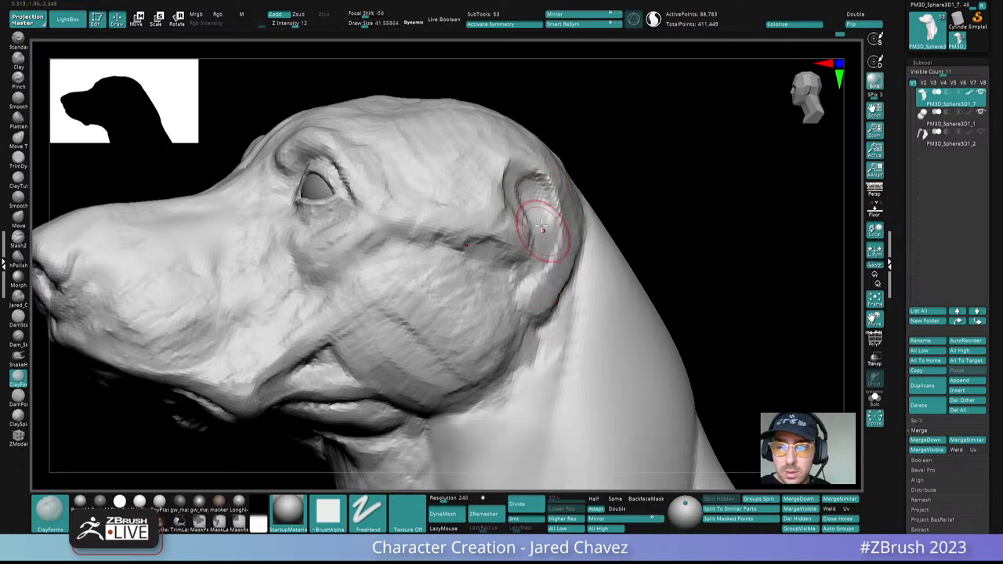
mouse_move(540, 226)
right_mouse_down("ctrl")
mouse_move(554, 203)
mouse_move(579, 222)
mouse_move(551, 239)
right_mouse_up("ctrl")
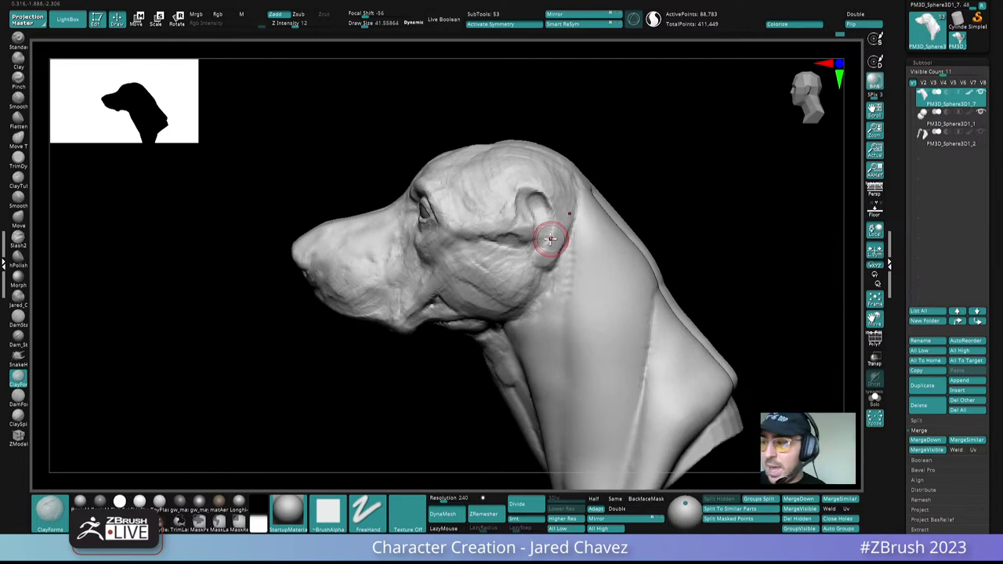
right_click_drag(559, 224, 571, 208)
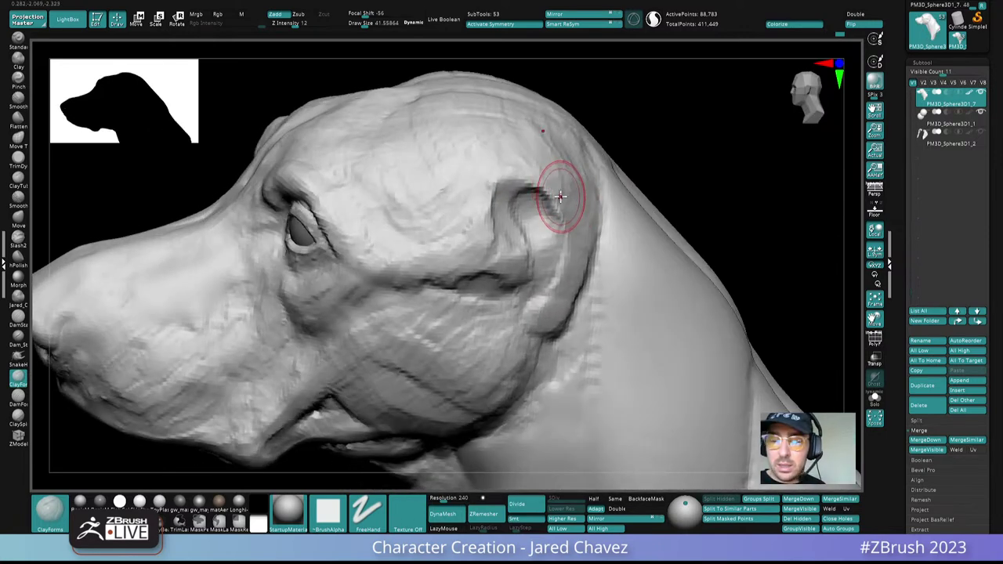
Step: Reduce the draw size to about 33 and 30 while refining the upper rim of the ear opening
right_click(564, 195)
left_click_drag(563, 195, 559, 183)
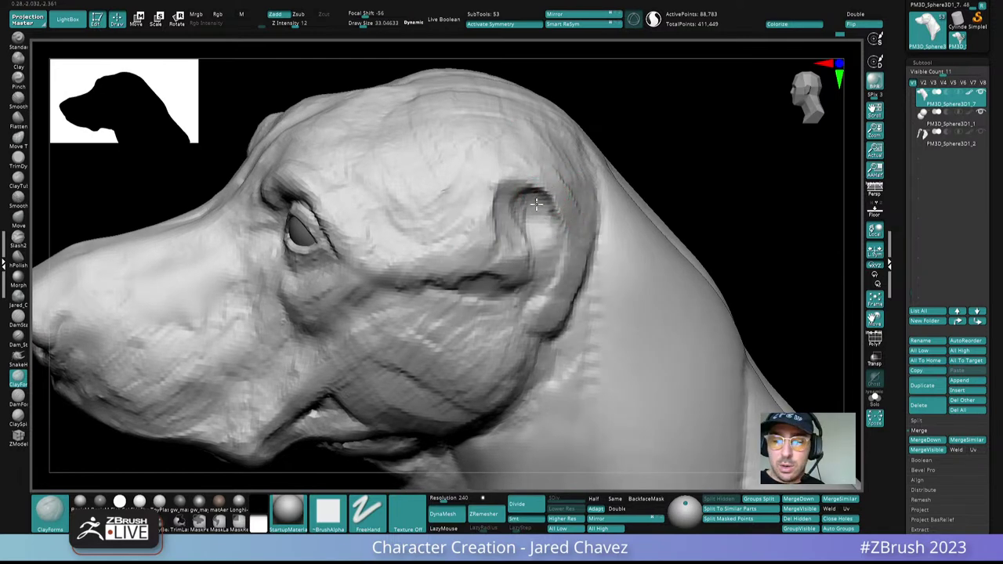
mouse_move(526, 197)
right_mouse_down()
mouse_move(535, 208)
mouse_move(515, 190)
mouse_move(505, 155)
mouse_move(488, 152)
mouse_move(514, 196)
mouse_move(522, 251)
mouse_move(465, 163)
mouse_move(475, 194)
mouse_move(496, 201)
mouse_move(528, 188)
mouse_move(509, 209)
mouse_move(494, 196)
mouse_move(510, 160)
mouse_move(499, 182)
right_mouse_up()
key("space")
left_click_drag(499, 182, 532, 189)
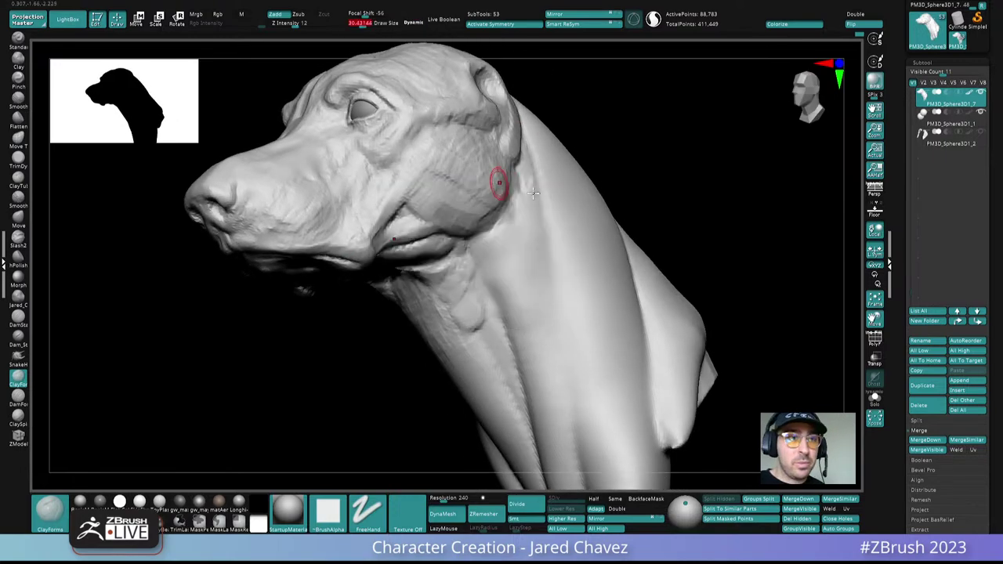
Step: Sculpt the cheek and the folds around the corner of the mouth with the ClayForms brush
mouse_move(499, 182)
right_mouse_down()
mouse_move(510, 197)
mouse_move(502, 217)
mouse_move(505, 191)
mouse_move(447, 197)
mouse_move(449, 183)
mouse_move(398, 183)
right_mouse_up()
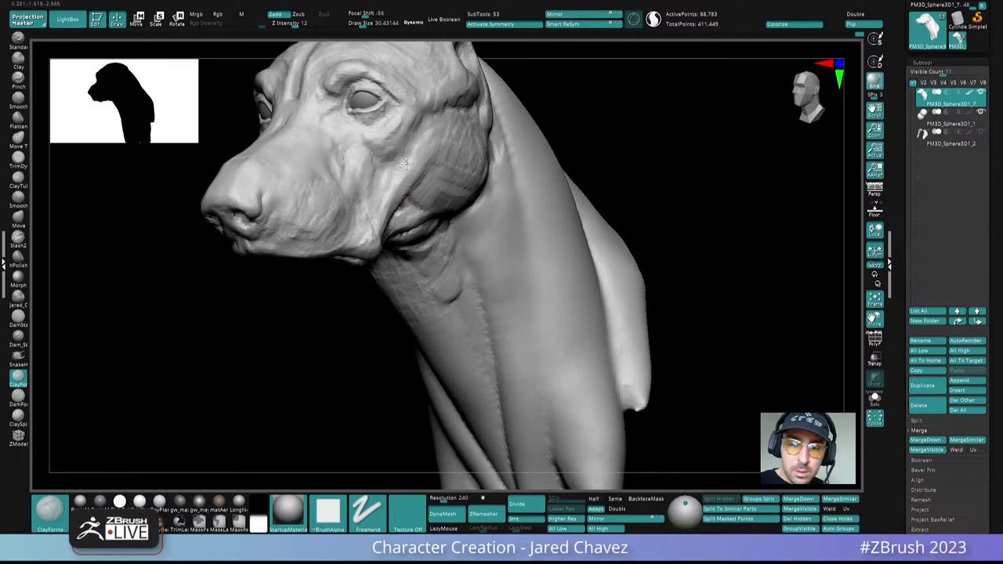
right_click_drag(440, 115, 439, 167)
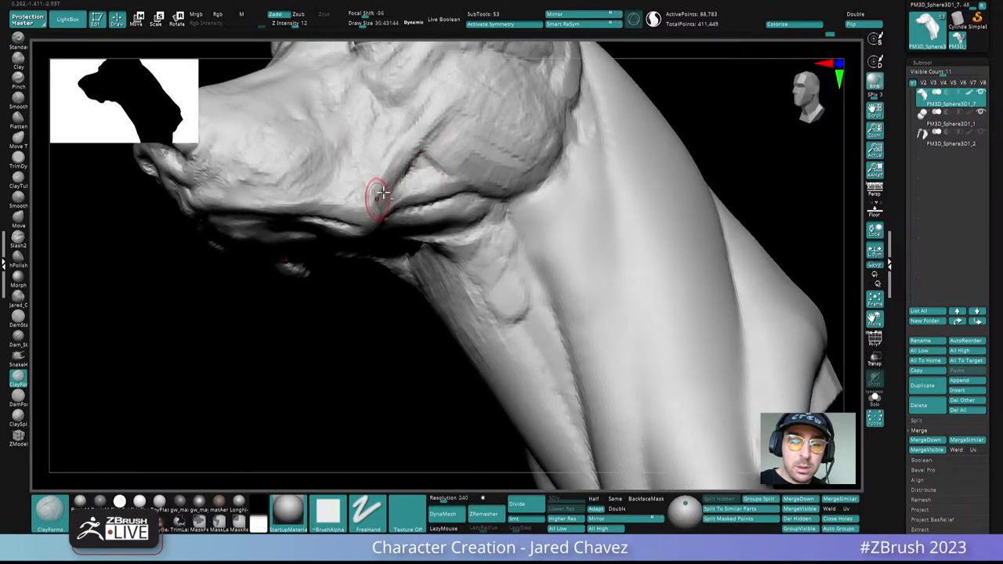
right_click_drag(376, 197, 448, 249)
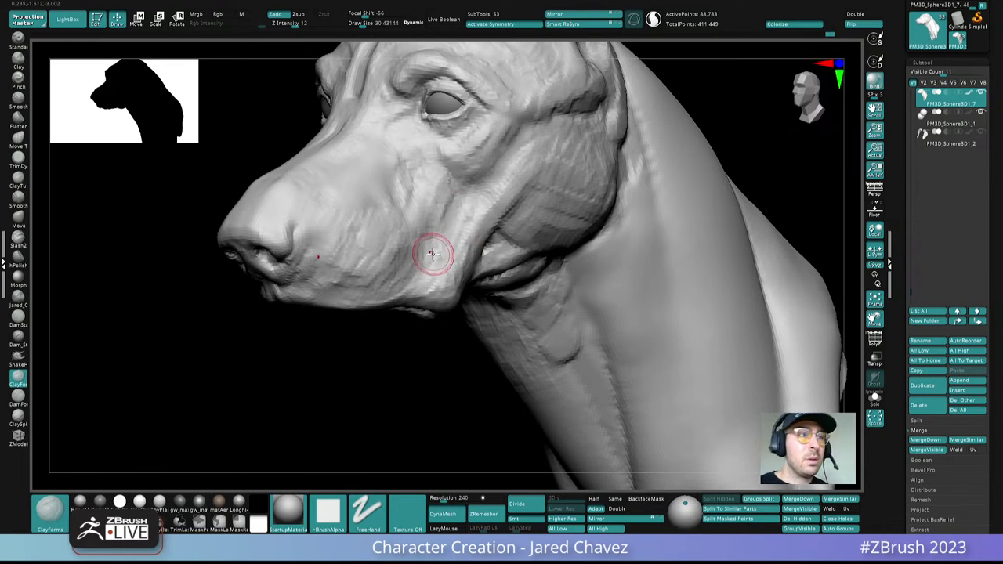
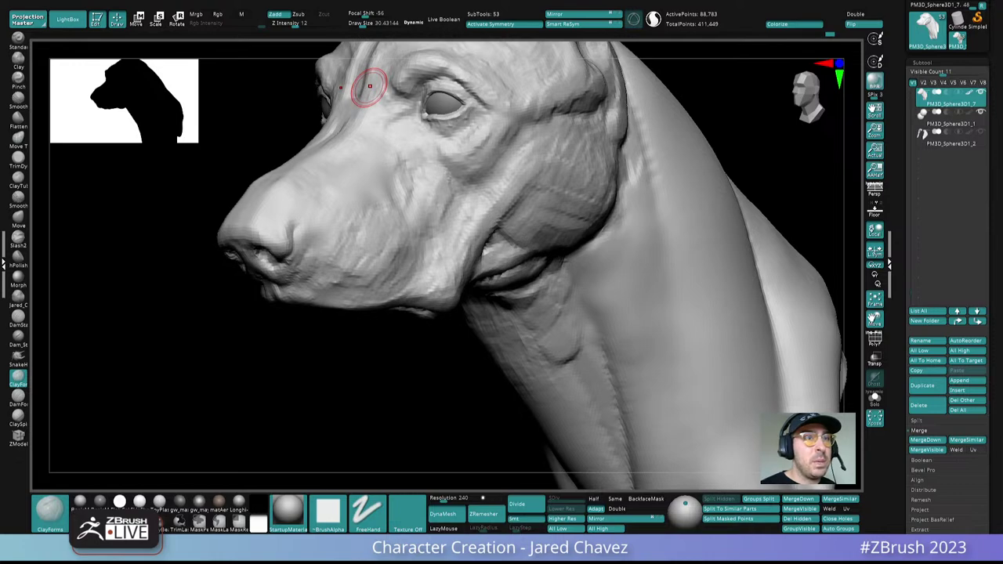
Step: Shape the hollow and surrounding rim of the ear opening on the side of the head
mouse_move(621, 193)
right_mouse_down()
mouse_move(584, 169)
mouse_move(571, 175)
mouse_move(579, 186)
mouse_move(529, 201)
mouse_move(537, 224)
mouse_move(525, 208)
right_mouse_up()
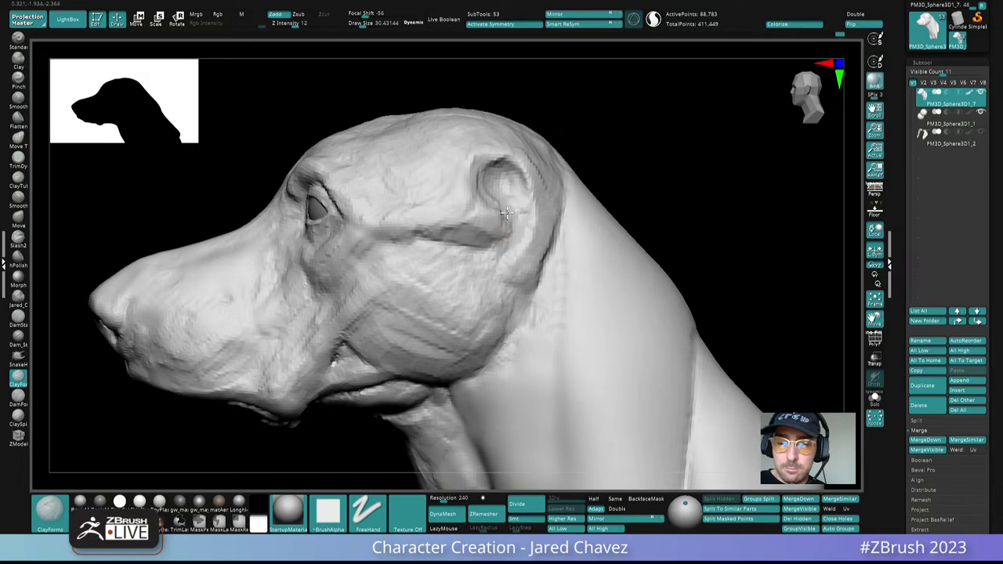
right_click_drag(486, 176, 508, 159)
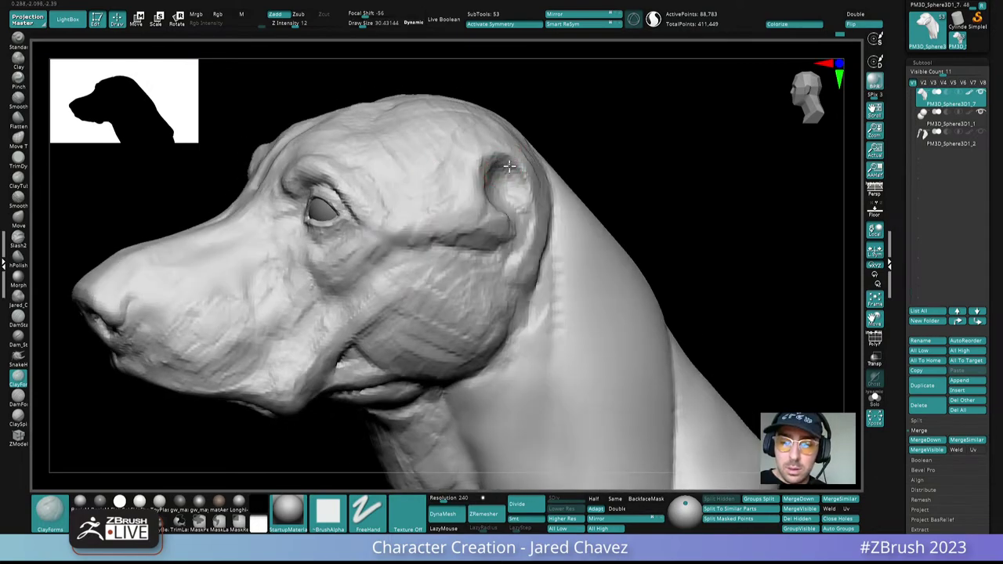
mouse_move(522, 211)
right_mouse_down()
mouse_move(567, 212)
mouse_move(527, 201)
mouse_move(514, 219)
mouse_move(470, 206)
mouse_move(477, 220)
right_mouse_up()
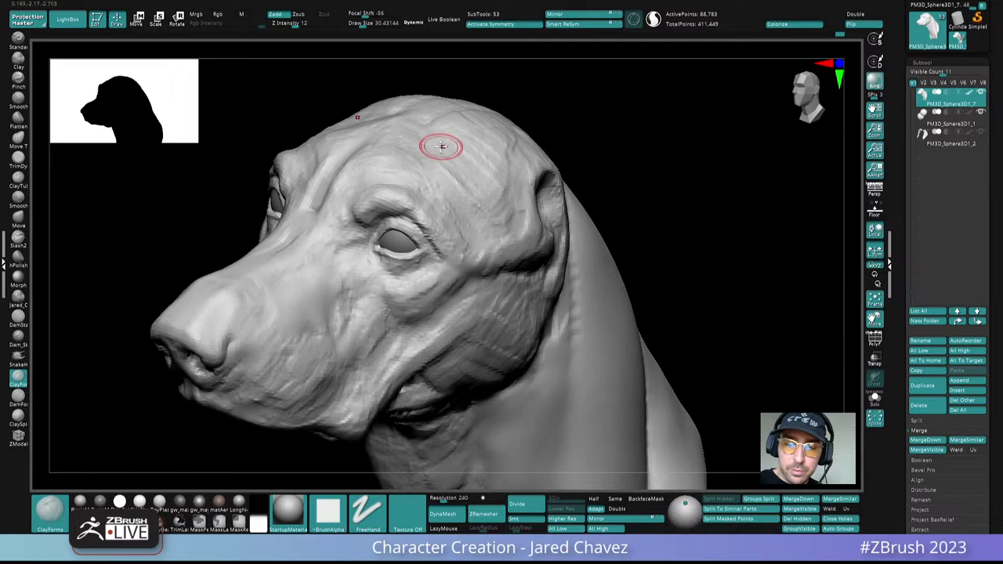
Step: Raise the draw size to about 45 and fill in the side of the skull above the eye
mouse_move(441, 147)
right_mouse_down()
mouse_move(491, 227)
mouse_move(463, 170)
right_mouse_up()
key("space")
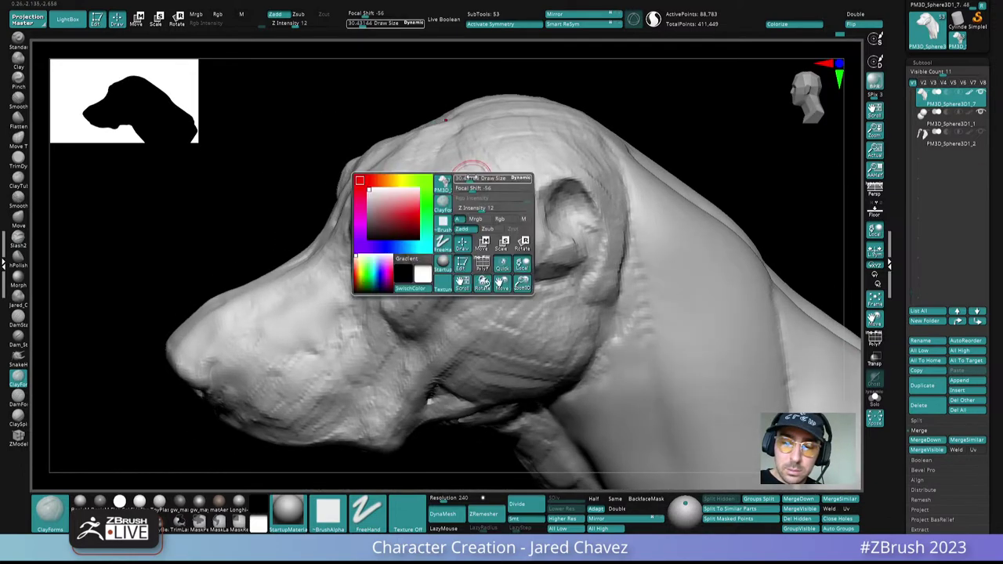
left_click_drag(470, 178, 475, 177)
right_click_drag(470, 171, 500, 195)
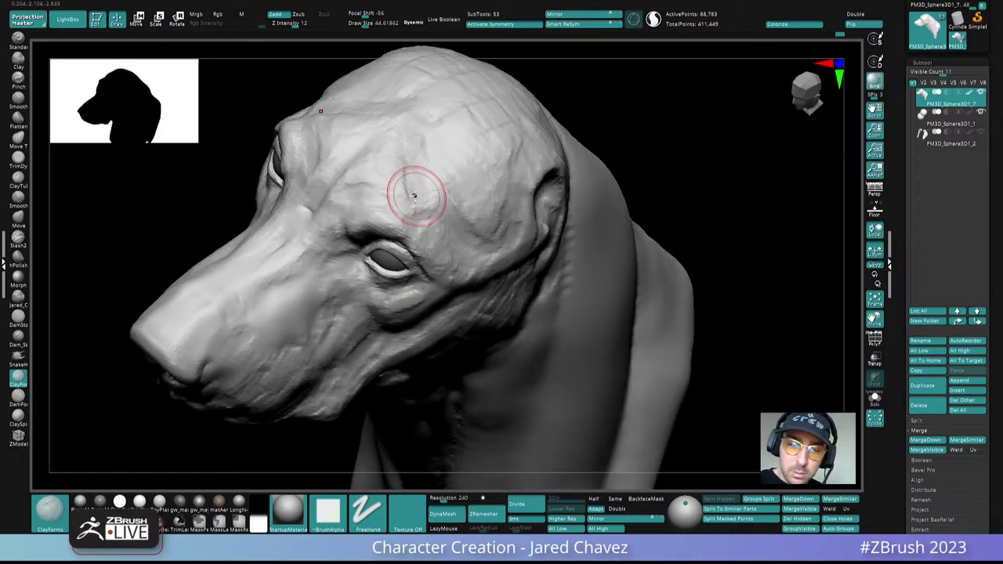
Step: Set the draw size to about 33 and refine the temple between the eye and the ear base
mouse_move(432, 130)
right_mouse_down()
mouse_move(430, 198)
mouse_move(470, 208)
right_mouse_up()
key("space")
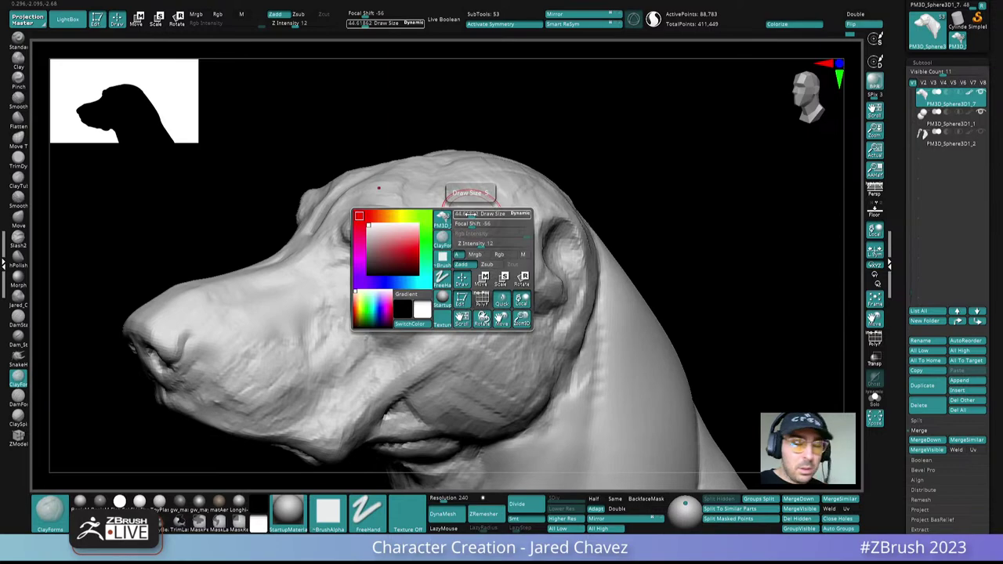
left_click_drag(467, 213, 458, 213)
right_click_drag(465, 197, 455, 227)
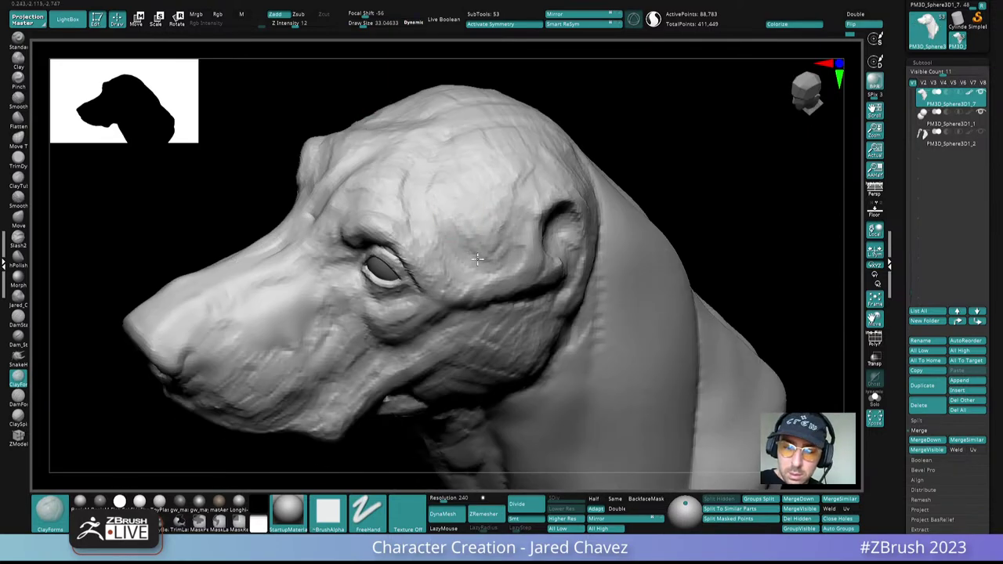
right_click_drag(477, 259, 460, 196)
mouse_move(485, 228)
right_mouse_down()
mouse_move(518, 231)
mouse_move(458, 253)
mouse_move(509, 209)
mouse_move(484, 188)
mouse_move(474, 219)
mouse_move(465, 196)
mouse_move(460, 225)
mouse_move(468, 128)
mouse_move(516, 232)
right_mouse_up()
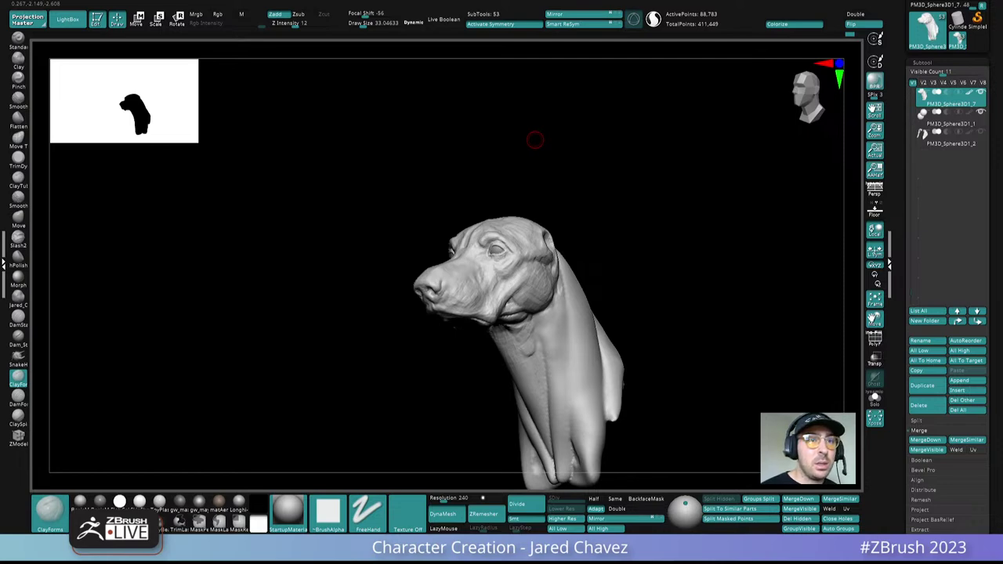
Step: Switch to the Move brush and reshape the brow ridges and the area around the eyes
mouse_move(557, 203)
right_mouse_down()
mouse_move(519, 231)
mouse_move(522, 258)
mouse_move(491, 237)
mouse_move(510, 208)
mouse_move(458, 213)
mouse_move(479, 209)
mouse_move(488, 227)
mouse_move(484, 214)
mouse_move(504, 230)
mouse_move(479, 262)
mouse_move(490, 284)
mouse_move(510, 197)
mouse_move(510, 214)
mouse_move(542, 196)
mouse_move(525, 203)
mouse_move(588, 242)
mouse_move(538, 229)
mouse_move(524, 241)
mouse_move(526, 224)
mouse_move(491, 222)
mouse_move(560, 264)
mouse_move(548, 286)
mouse_move(559, 240)
right_mouse_up()
key("ctrl")
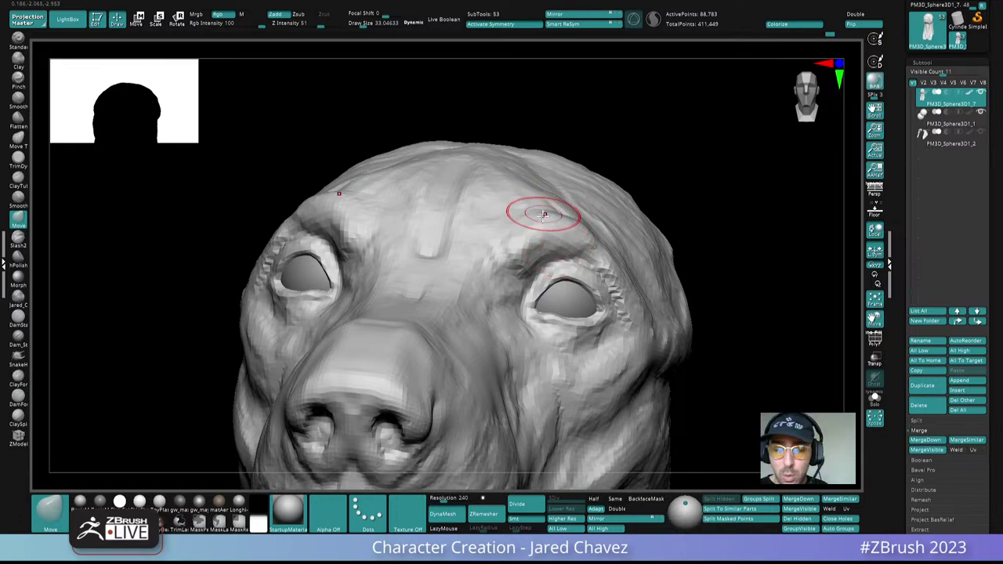
mouse_move(535, 232)
right_mouse_down()
mouse_move(541, 274)
mouse_move(502, 251)
mouse_move(541, 235)
mouse_move(539, 265)
right_mouse_up()
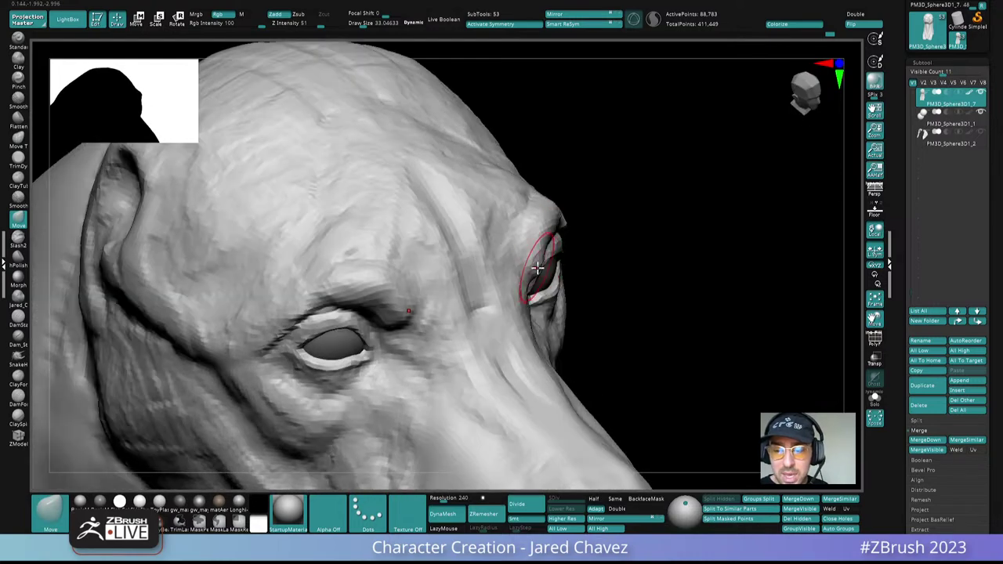
left_click_drag(538, 267, 541, 274)
mouse_move(540, 275)
right_mouse_down("ctrl")
mouse_move(506, 163)
mouse_move(546, 190)
mouse_move(593, 358)
right_mouse_up("ctrl")
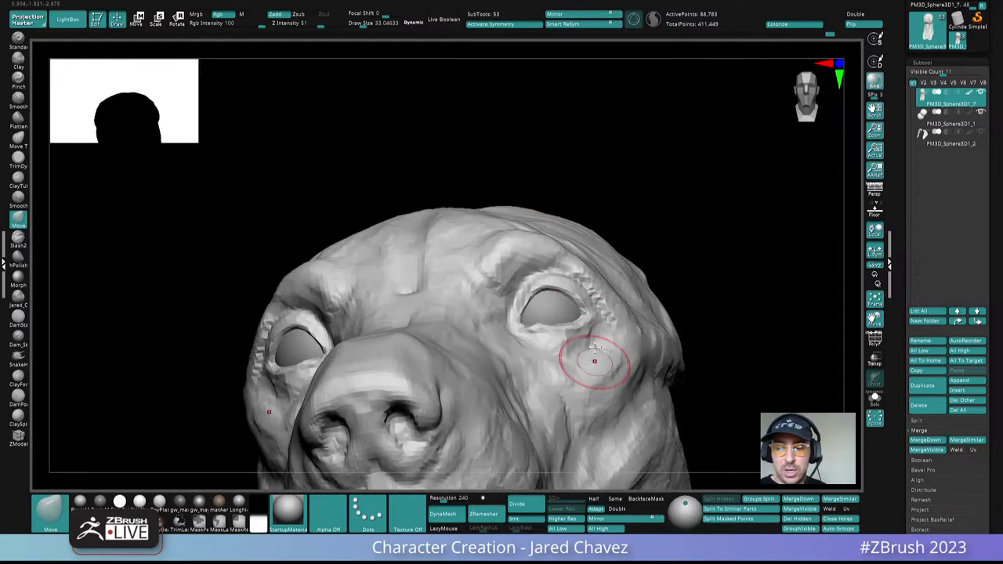
mouse_move(592, 274)
right_mouse_down("alt")
mouse_move(548, 235)
mouse_move(522, 279)
mouse_move(529, 262)
right_mouse_up("alt")
left_click_drag(537, 223, 543, 222)
Step: Reduce the draw size to about 17 and adjust the upper eyelid's contour with the Move brush
mouse_move(544, 222)
right_mouse_down()
mouse_move(554, 254)
mouse_move(607, 268)
mouse_move(595, 290)
mouse_move(479, 201)
mouse_move(479, 262)
mouse_move(477, 249)
right_mouse_up()
key("space")
left_click_drag(477, 249, 452, 243)
mouse_move(453, 243)
right_mouse_down()
mouse_move(452, 217)
mouse_move(436, 232)
right_mouse_up()
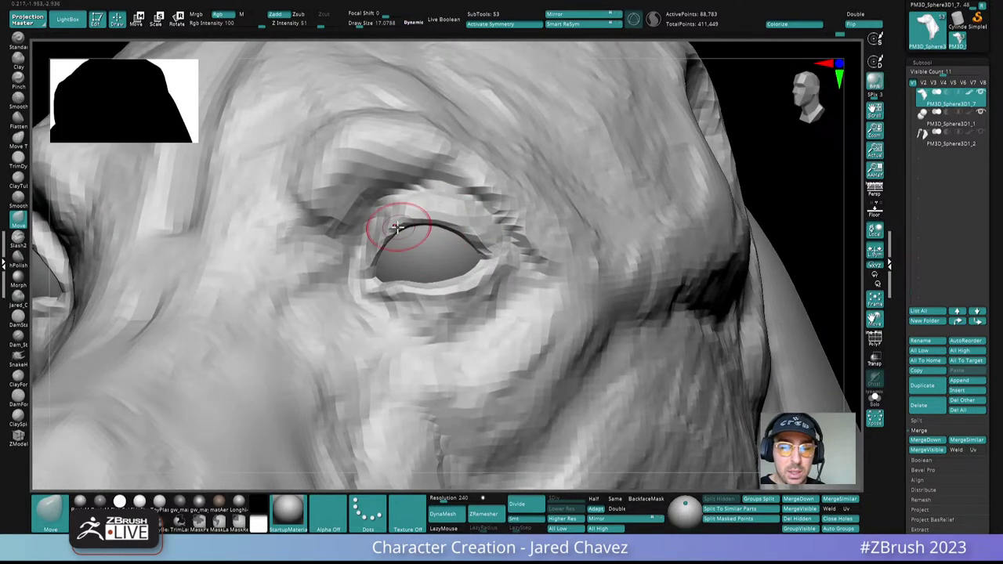
Step: Choose the DamForms brush and carve the crease above the upper eyelid and around the inner eye corner
left_click(19, 399)
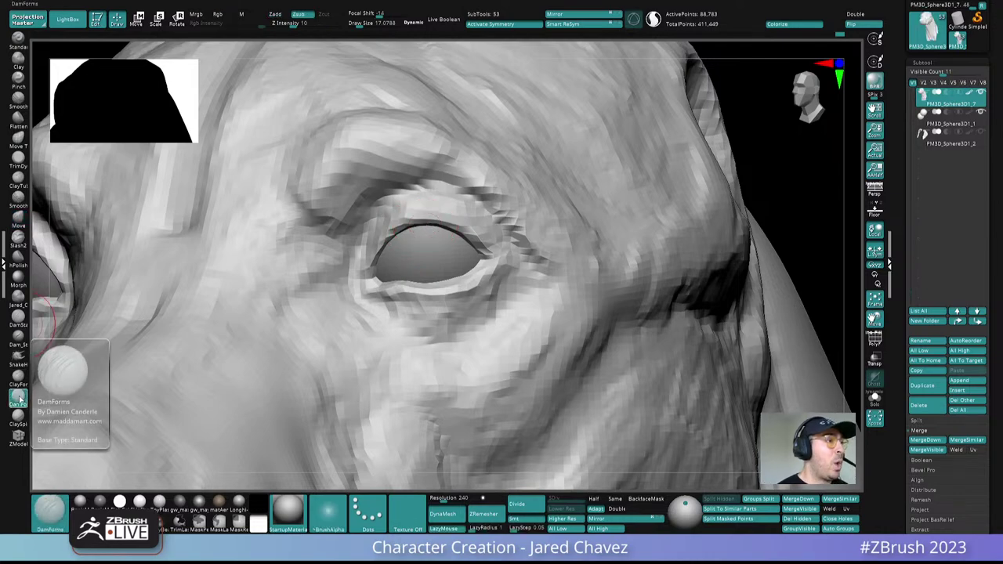
right_click_drag(418, 206, 409, 186)
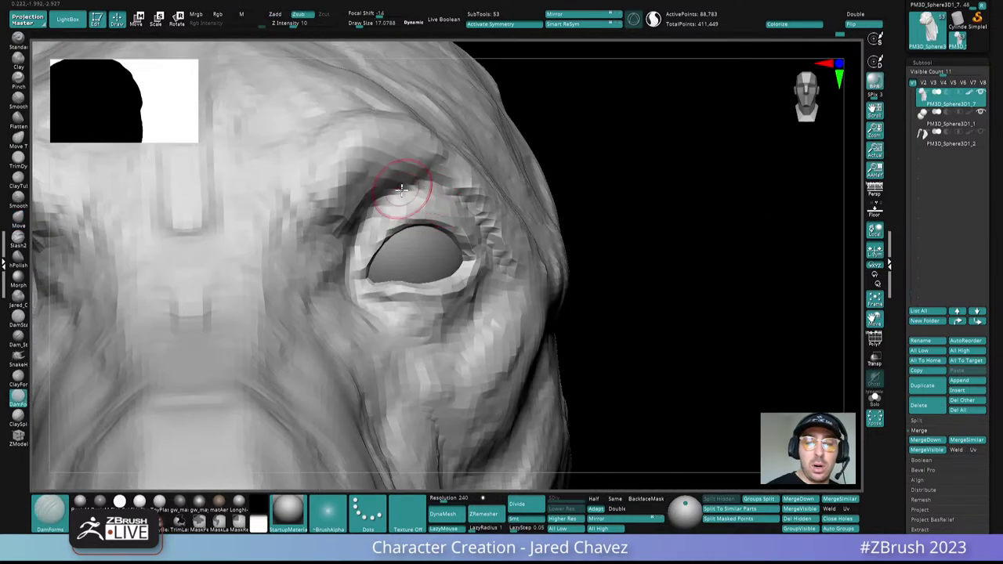
right_click_drag(384, 220, 356, 235)
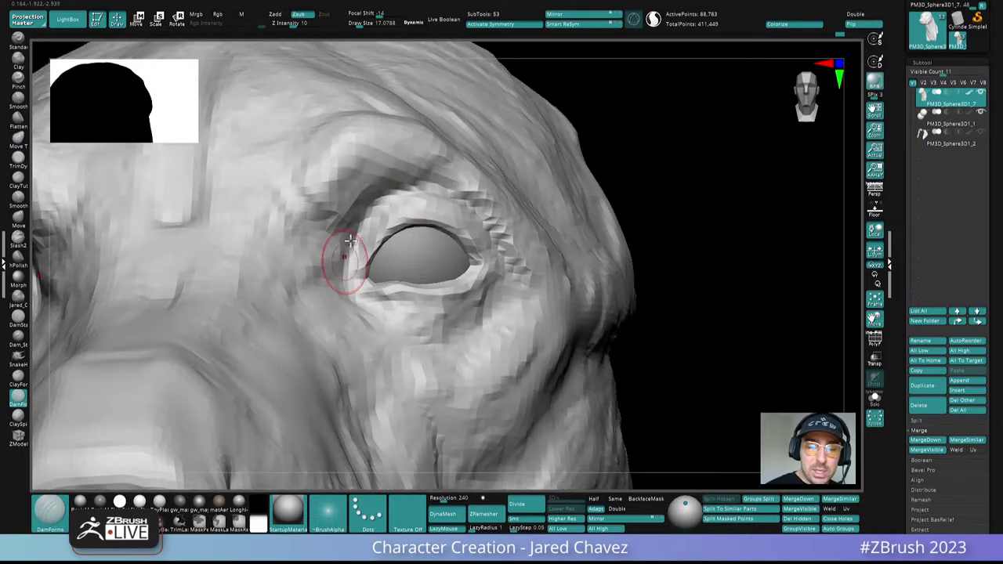
mouse_move(327, 278)
right_mouse_down()
mouse_move(392, 196)
mouse_move(486, 150)
right_mouse_up()
right_click_drag(486, 150, 491, 261)
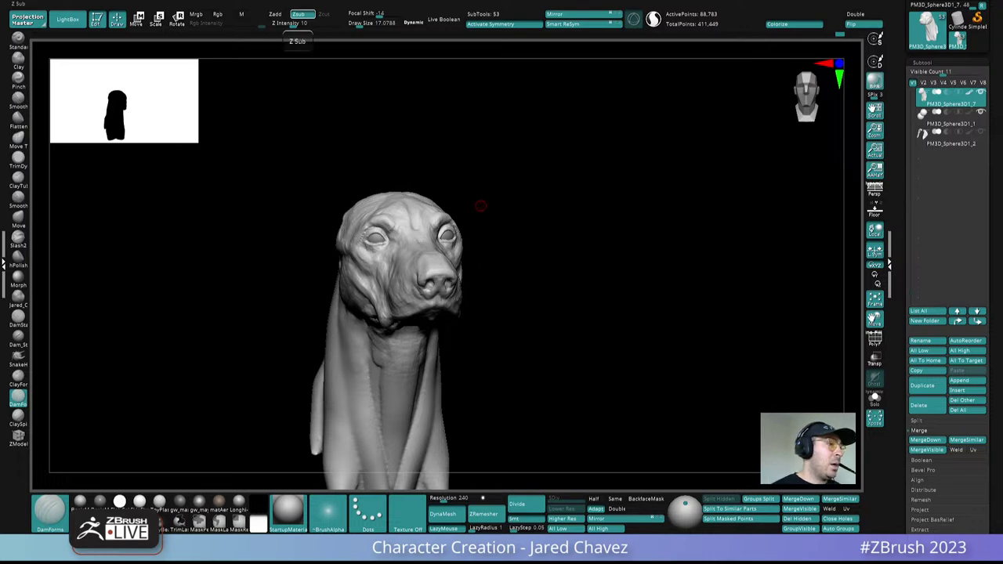
Step: Deepen the eyelid fold above and behind the outer corner of the eye with the DamForms brush
mouse_move(481, 205)
right_mouse_down()
mouse_move(506, 235)
mouse_move(476, 230)
mouse_move(483, 266)
mouse_move(435, 225)
mouse_move(447, 233)
right_mouse_up()
left_click_drag(447, 233, 435, 228)
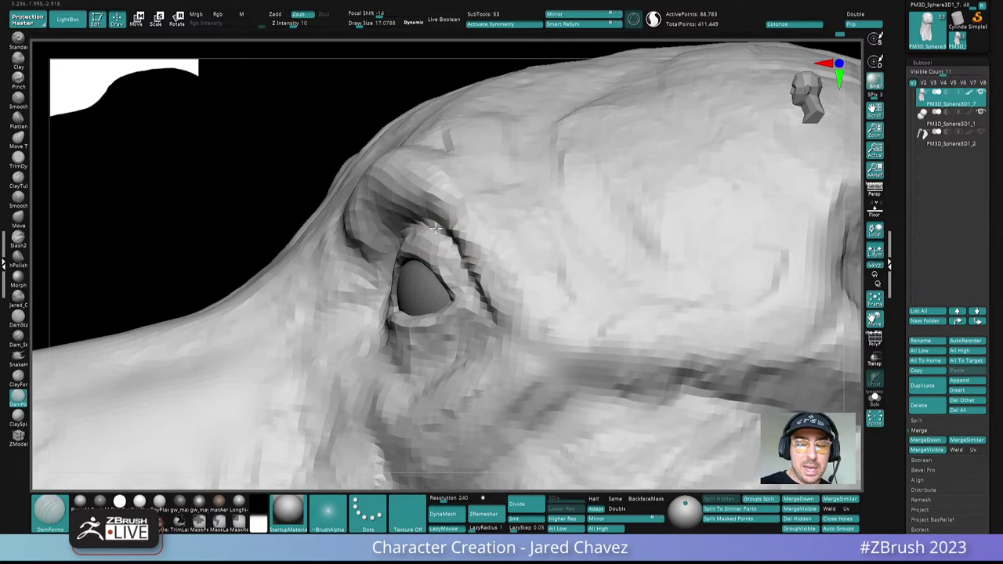
left_click_drag(479, 275, 477, 286)
mouse_move(478, 287)
right_mouse_down("ctrl")
mouse_move(489, 181)
mouse_move(553, 245)
mouse_move(467, 292)
mouse_move(510, 242)
mouse_move(517, 209)
mouse_move(528, 240)
right_mouse_up("ctrl")
right_click_drag(550, 256, 550, 203)
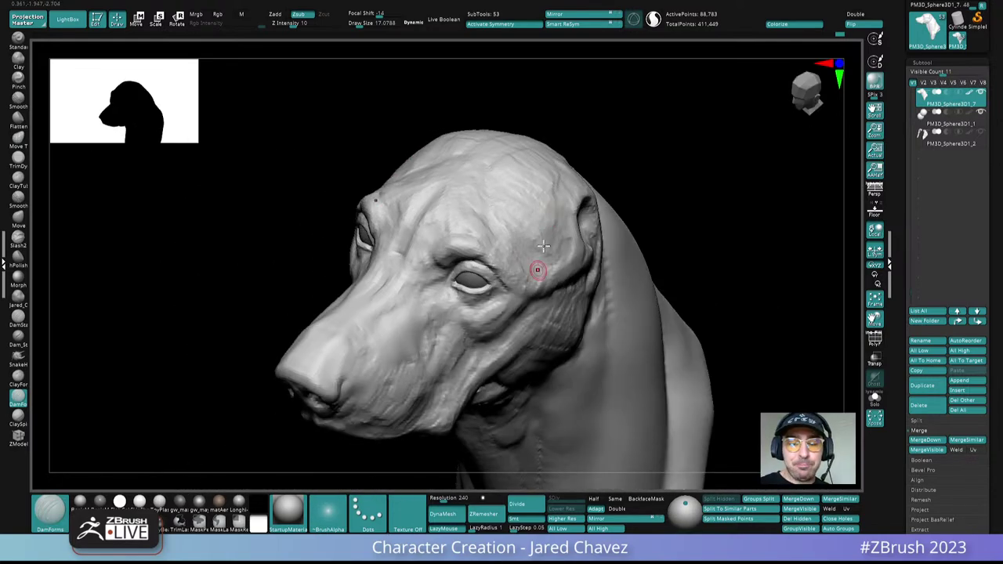
Step: Carve the creases around the nostrils and beneath the nose with the DamForms brush at a draw size of about 17
right_click_drag(538, 271, 442, 216)
right_click_drag(378, 229, 425, 253)
key("space")
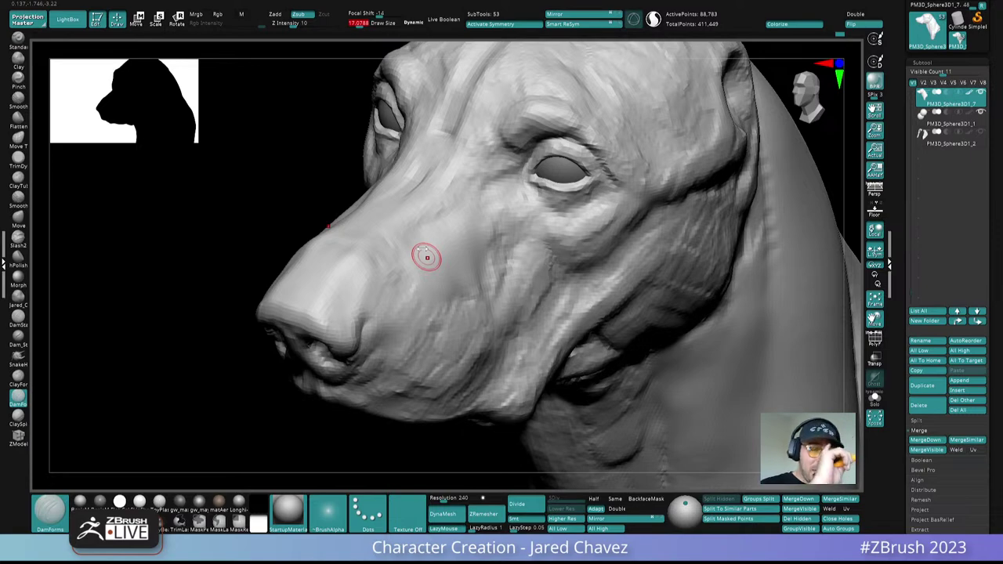
mouse_move(394, 258)
right_mouse_down()
mouse_move(391, 279)
mouse_move(384, 262)
right_mouse_up()
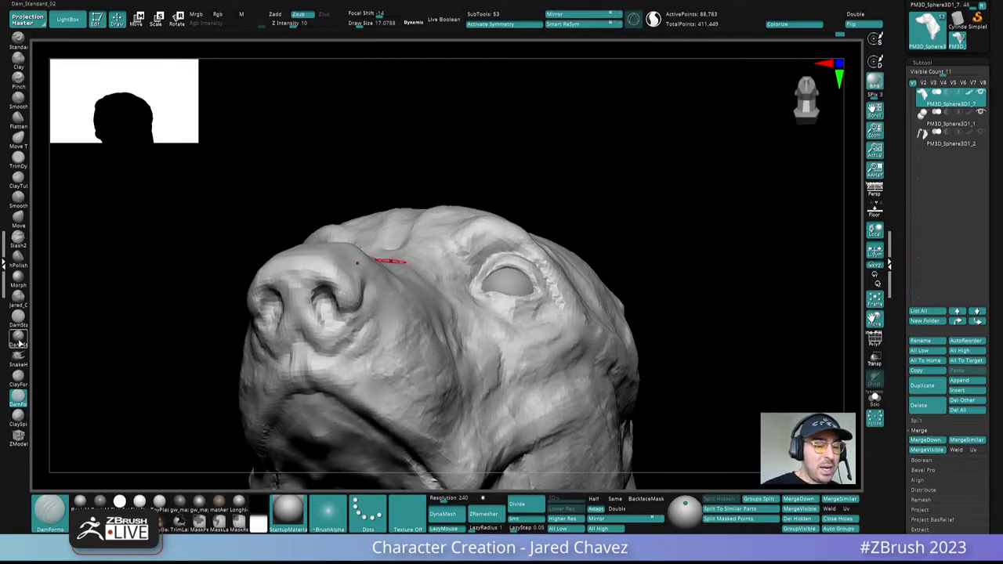
mouse_move(355, 313)
right_mouse_down("ctrl")
mouse_move(352, 365)
mouse_move(353, 349)
right_mouse_up("ctrl")
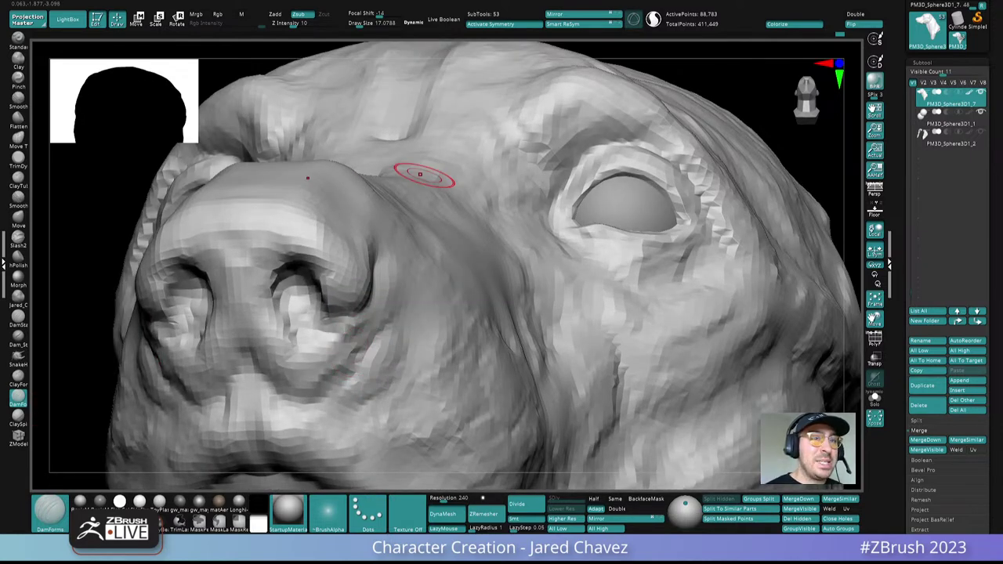
right_click_drag(421, 174, 351, 279)
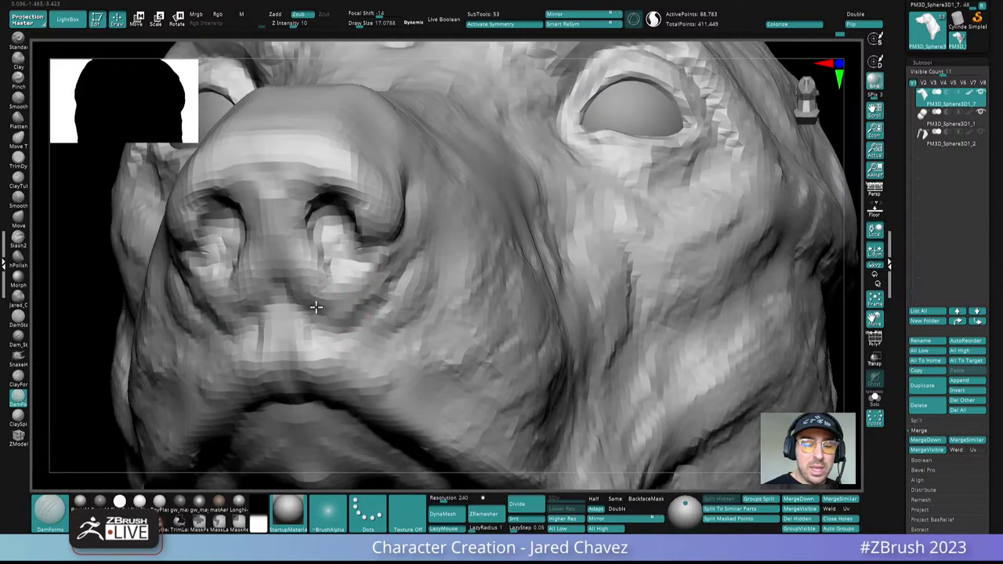
right_click_drag(285, 278, 301, 252)
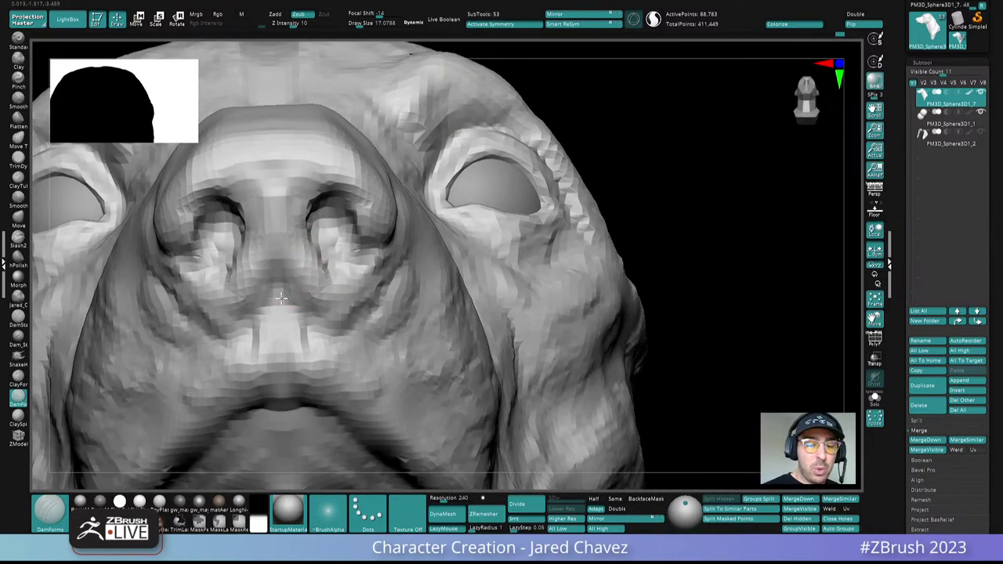
mouse_move(282, 285)
right_mouse_down()
mouse_move(320, 314)
mouse_move(348, 314)
mouse_move(369, 309)
mouse_move(358, 287)
mouse_move(432, 275)
mouse_move(418, 261)
mouse_move(414, 274)
right_mouse_up()
right_click_drag(431, 209, 426, 281)
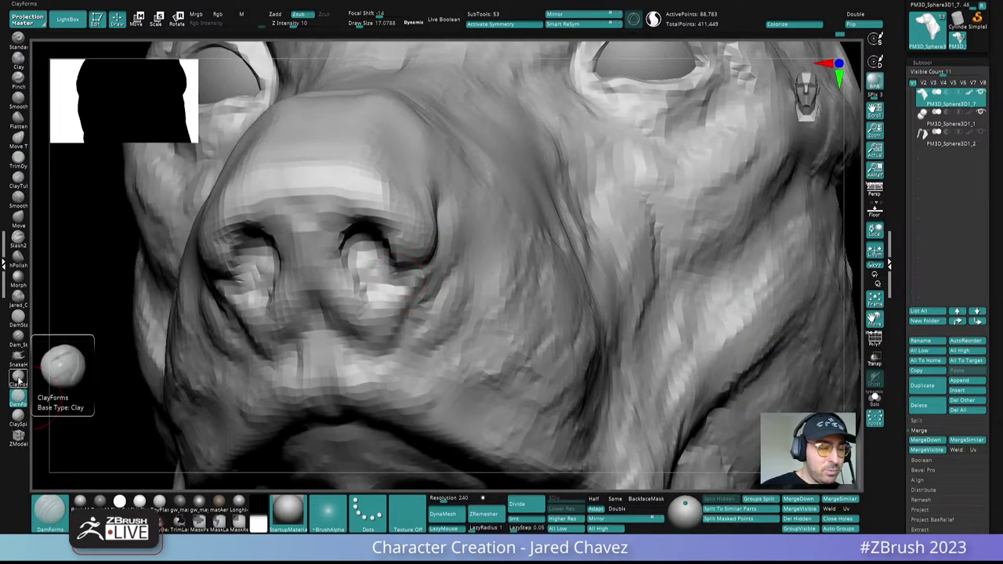
Step: Choose the ClayForms brush and build up the fold at the corner of the mouth with a draw size of about 19
left_click(18, 379)
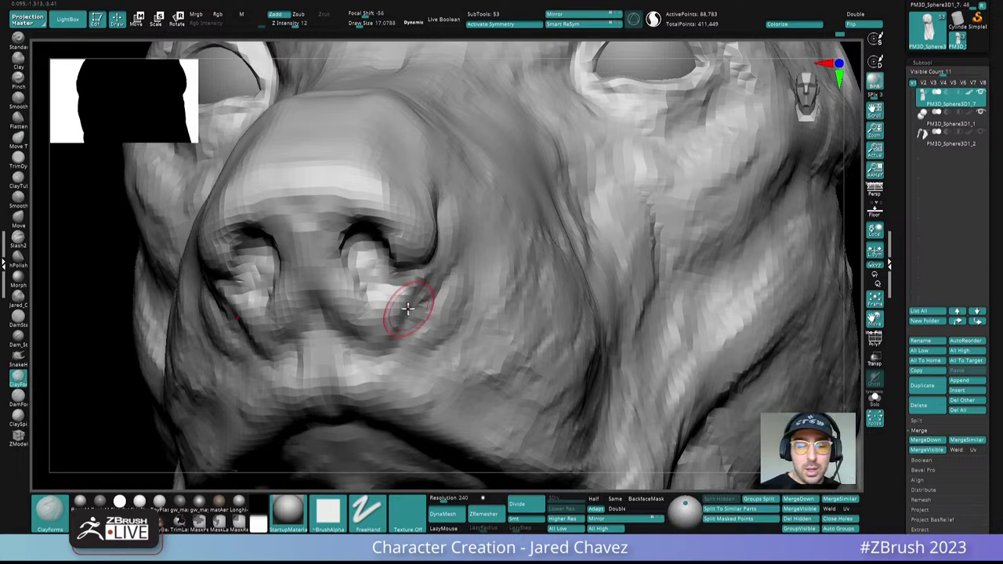
right_click_drag(384, 291, 393, 288)
key("space")
mouse_move(392, 294)
left_mouse_down()
mouse_move(376, 298)
mouse_move(389, 293)
left_mouse_up()
mouse_move(389, 293)
right_mouse_down("ctrl")
mouse_move(470, 284)
mouse_move(488, 305)
right_mouse_up("ctrl")
left_click_drag(488, 304, 544, 285)
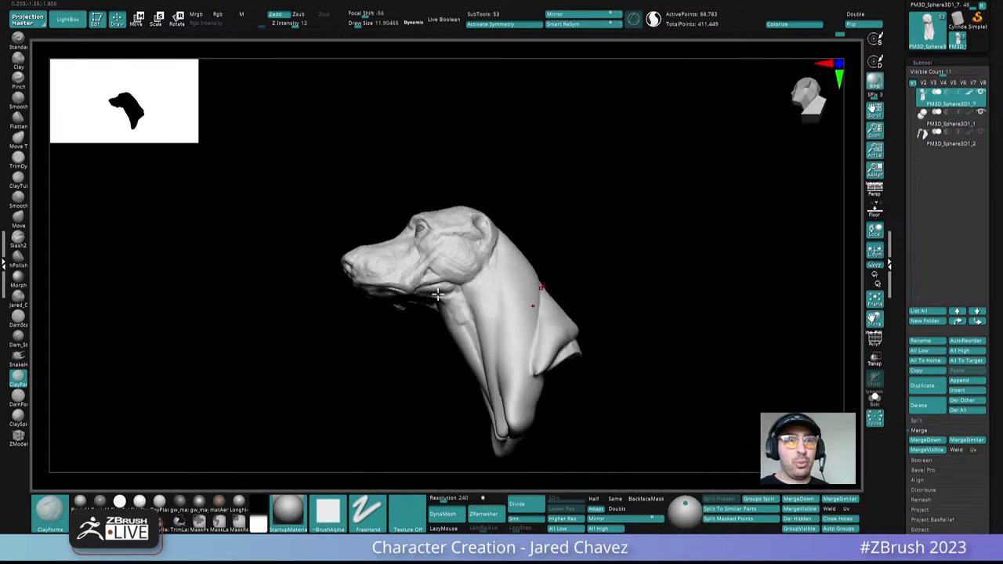
right_click_drag(437, 293, 474, 314, "ctrl")
mouse_move(418, 249)
right_mouse_down("ctrl")
mouse_move(441, 272)
mouse_move(431, 247)
right_mouse_up("ctrl")
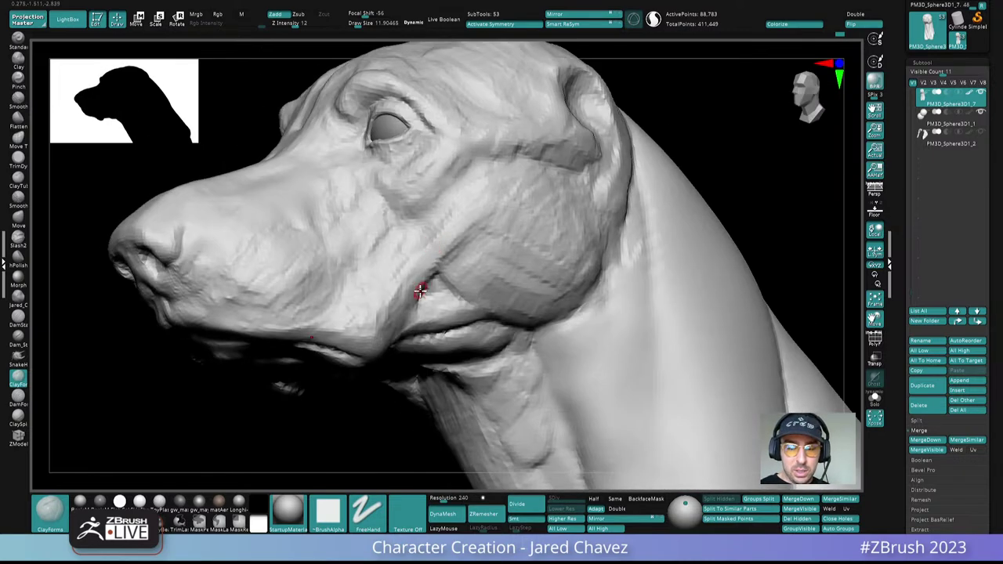
key("space")
left_click_drag(413, 296, 419, 295)
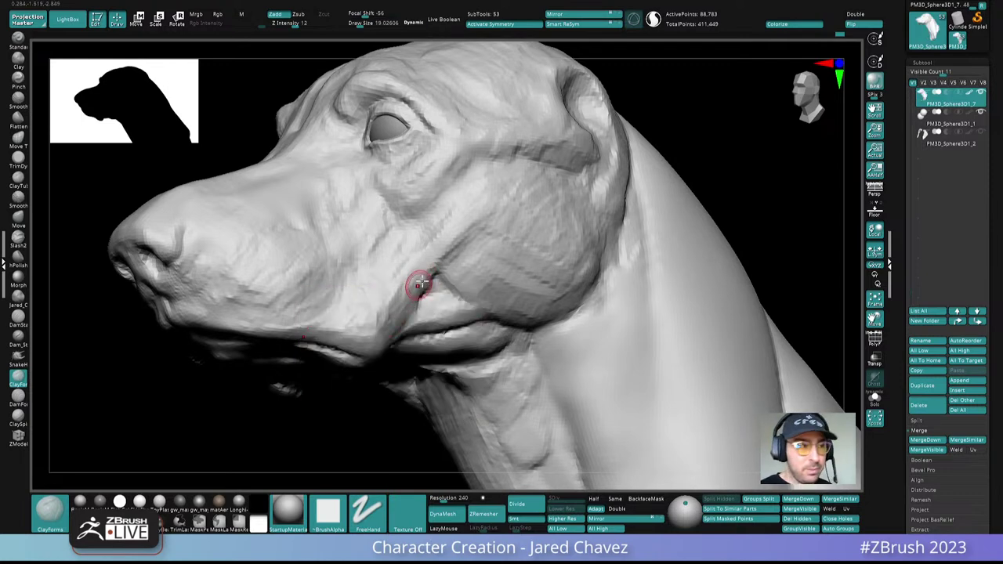
mouse_move(421, 282)
right_mouse_down()
mouse_move(406, 280)
mouse_move(427, 273)
mouse_move(420, 270)
right_mouse_up()
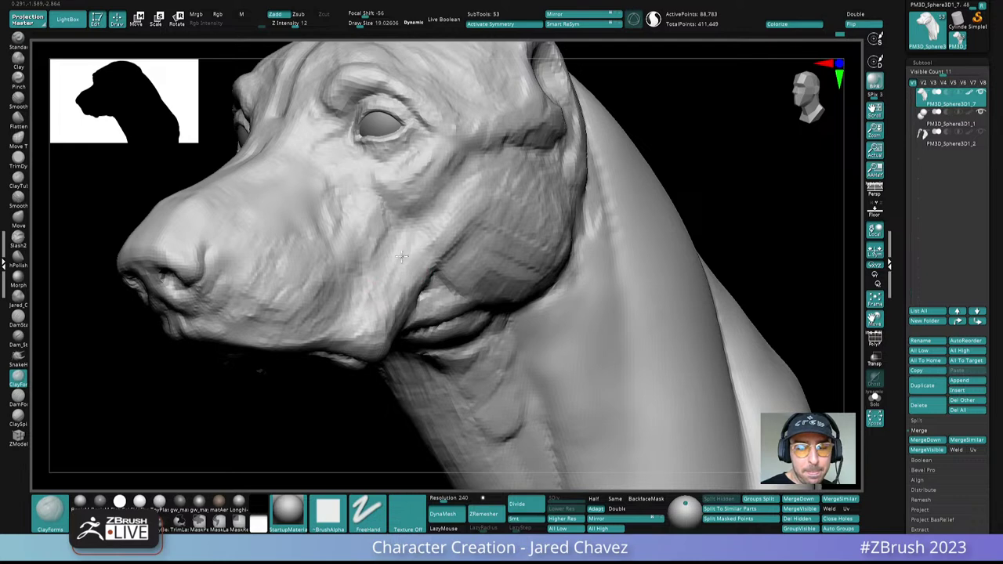
Step: Raise the draw size to about 26 and build up the cheek between the eye and the corner of the mouth
right_click_drag(374, 291, 378, 291)
key("space")
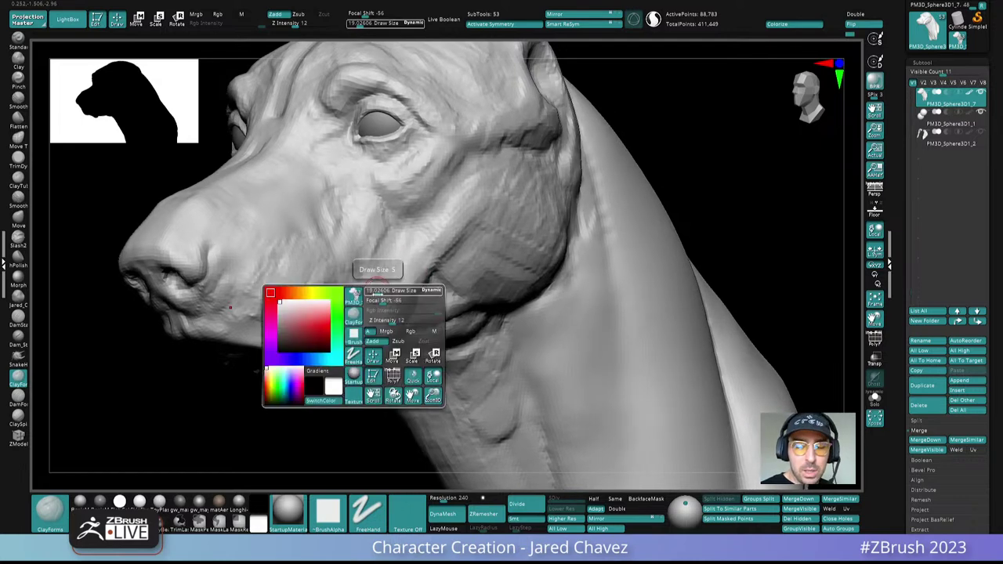
left_click_drag(376, 290, 379, 290)
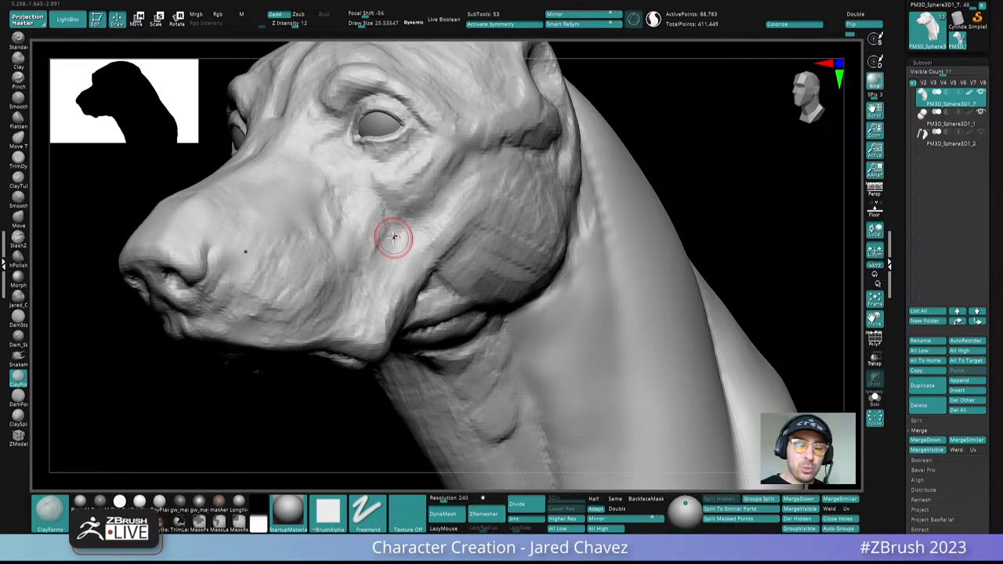
right_click_drag(393, 236, 384, 325)
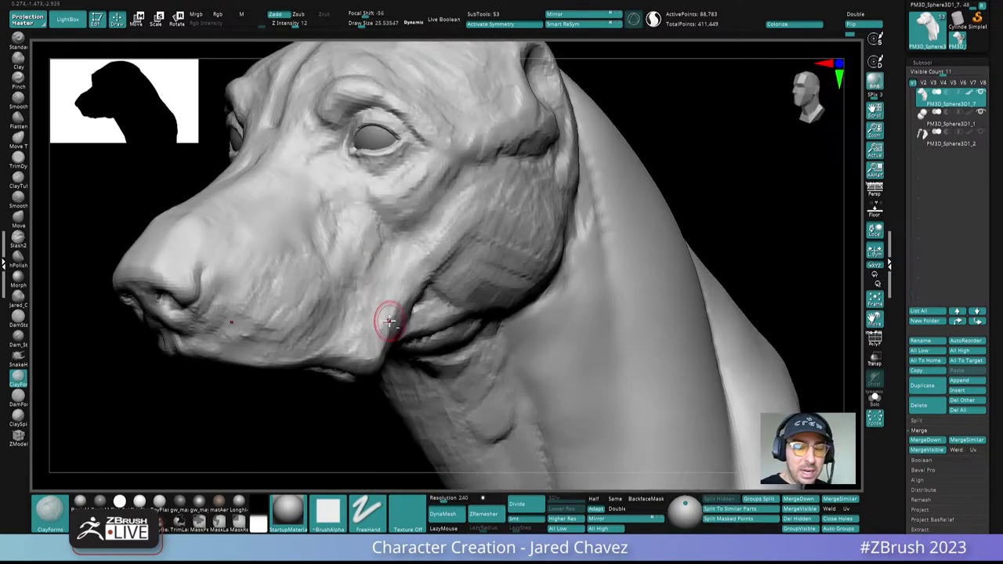
right_click_drag(384, 264, 331, 228)
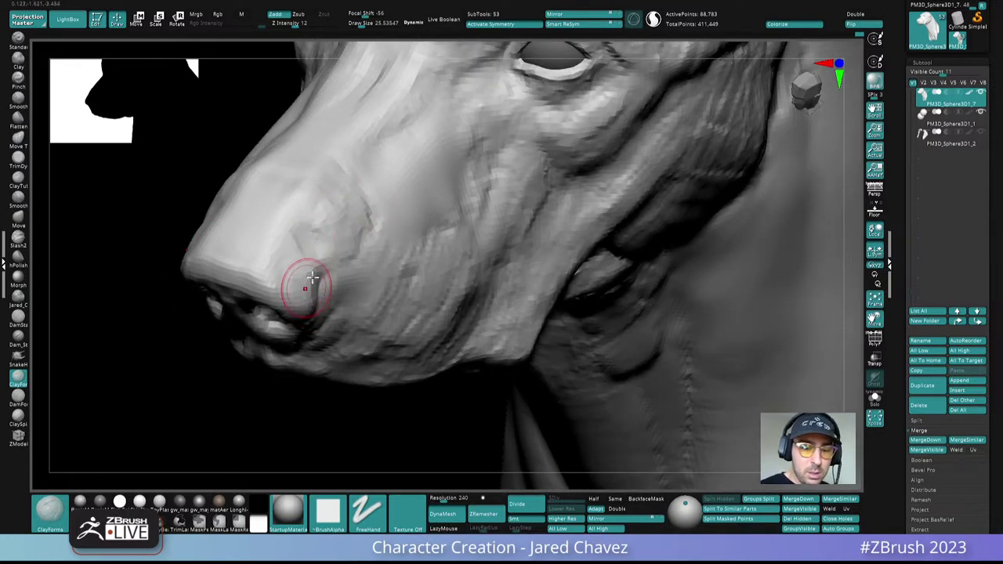
Step: Smooth the side of the snout just above and behind the nostril
mouse_move(313, 277)
right_mouse_down()
mouse_move(324, 258)
mouse_move(314, 233)
right_mouse_up()
left_click_drag(313, 233, 318, 209, "shift")
mouse_move(318, 208)
right_mouse_down("ctrl")
mouse_move(349, 244)
mouse_move(389, 227)
mouse_move(430, 242)
mouse_move(395, 239)
mouse_move(394, 248)
right_mouse_up("ctrl")
right_click_drag(358, 318, 400, 236)
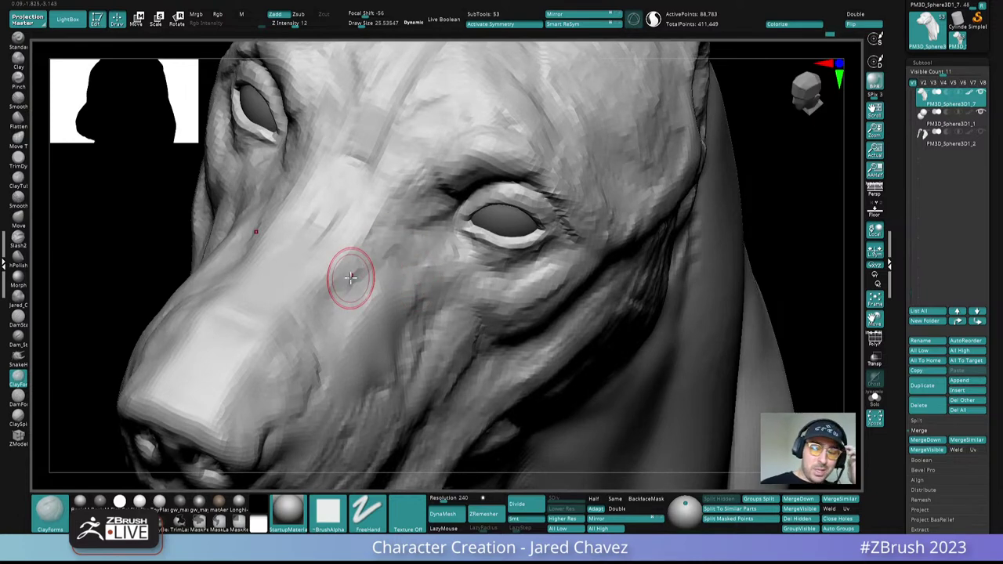
Step: Refine the side of the muzzle and the cheek below the eye with the ClayForms brush
left_click_drag(350, 277, 427, 270)
right_click_drag(406, 290, 418, 199, "alt")
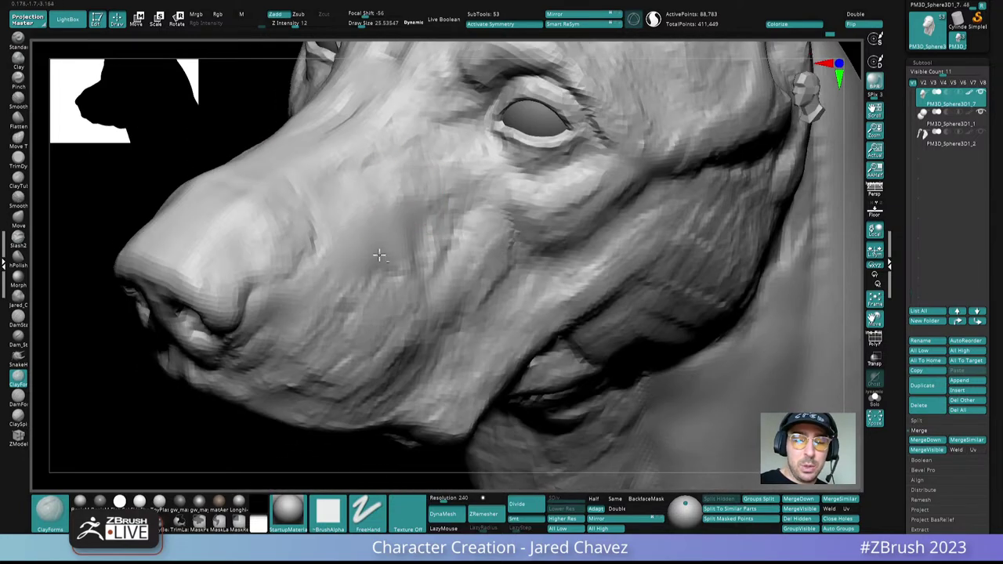
right_click_drag(431, 234, 408, 170)
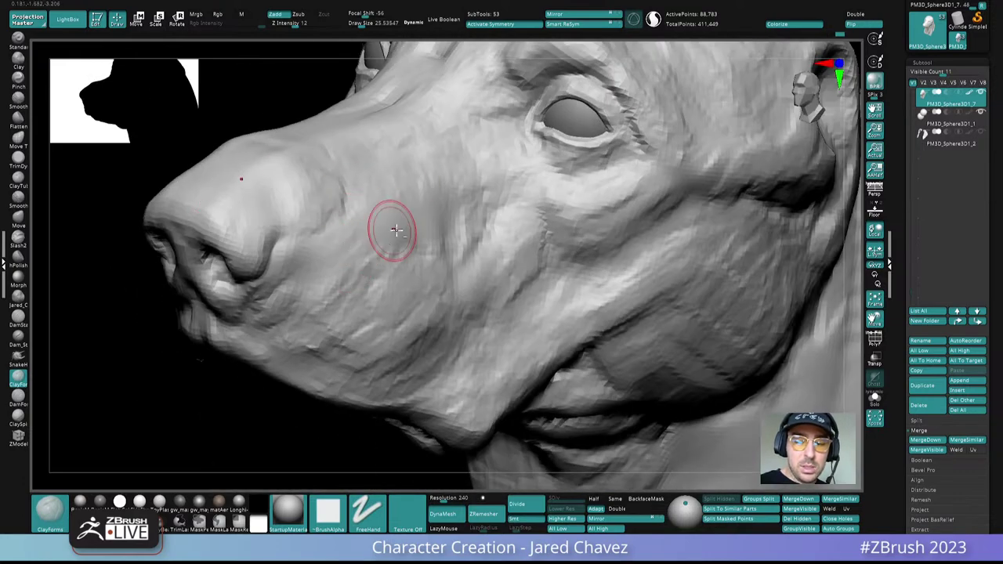
right_click_drag(391, 230, 368, 287, "ctrl")
mouse_move(368, 287)
right_mouse_down()
mouse_move(447, 287)
mouse_move(525, 264)
mouse_move(549, 280)
mouse_move(457, 258)
mouse_move(436, 293)
mouse_move(423, 273)
mouse_move(457, 303)
right_mouse_up()
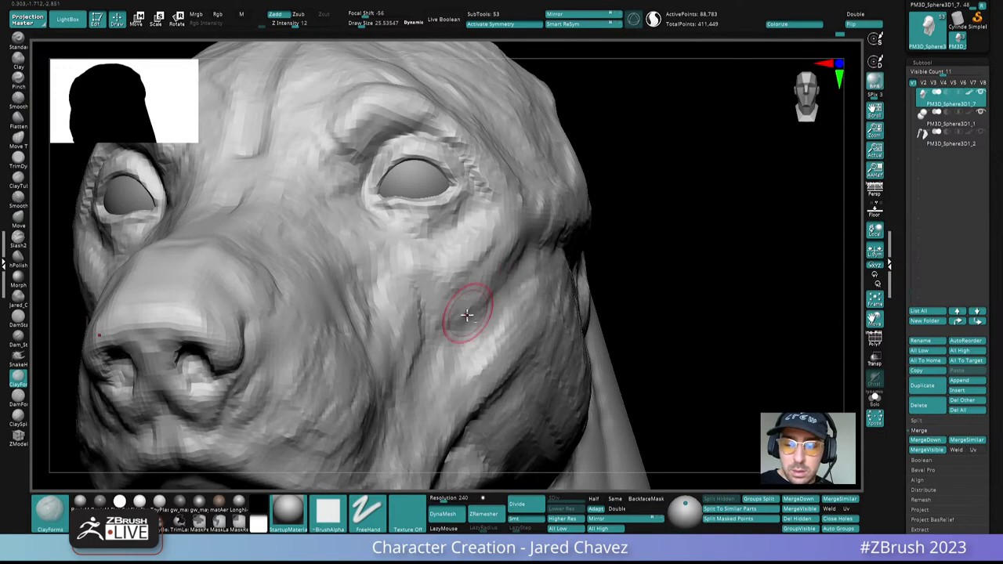
Step: Switch to the Move brush at a draw size of about 42 and pull the outer brow and temple inward
mouse_move(477, 260)
right_mouse_down()
mouse_move(519, 206)
mouse_move(481, 161)
mouse_move(442, 201)
mouse_move(447, 193)
mouse_move(435, 193)
right_mouse_up()
key("ctrl+1")
key("space")
left_click_drag(435, 193, 441, 192)
left_click_drag(405, 151, 393, 152)
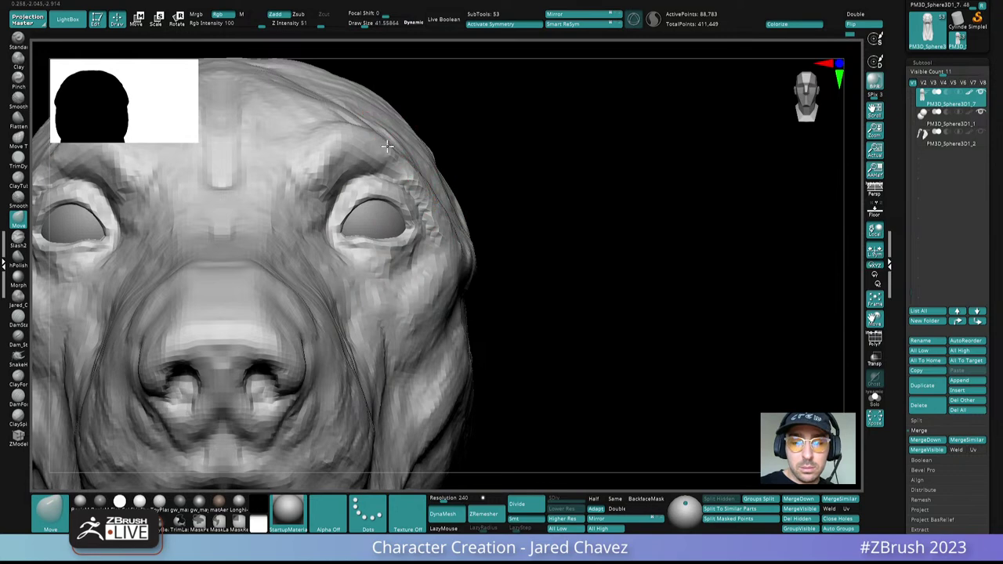
left_click_drag(444, 217, 439, 213)
Step: Raise the draw size to about 48 and push in the hollow beneath the cheekbone with the Move brush
right_click_drag(458, 291, 454, 239, "alt")
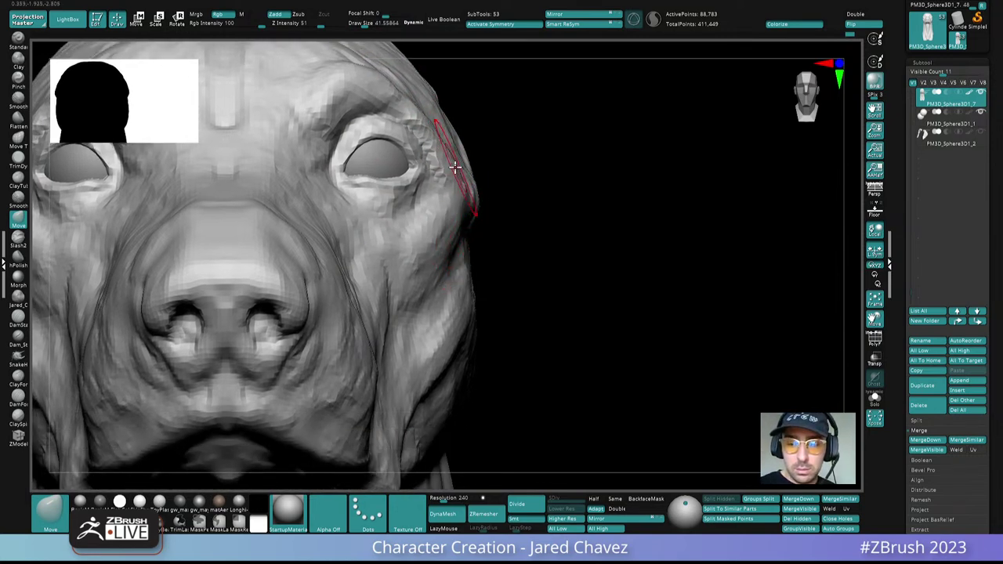
key("space")
left_click_drag(539, 257, 542, 257)
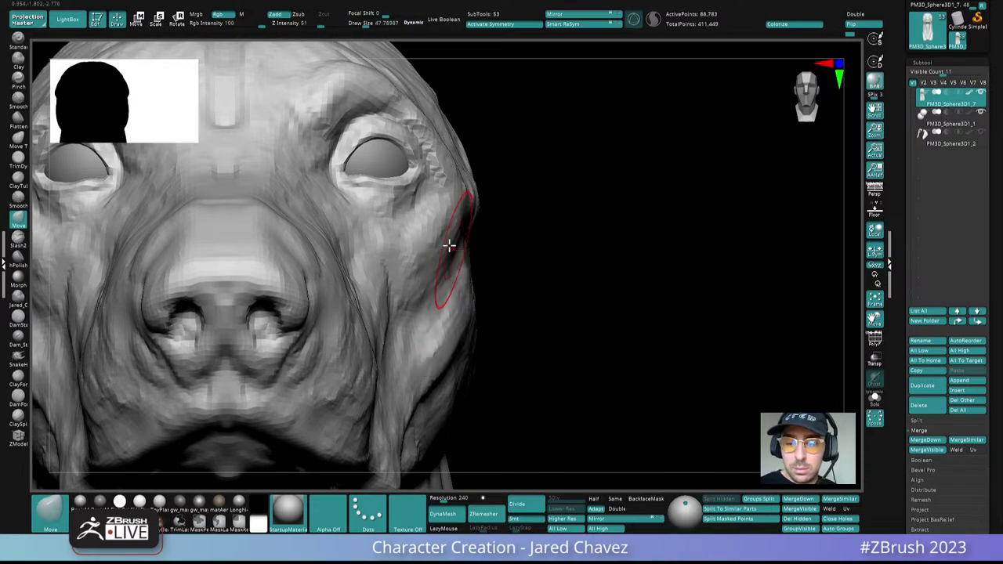
left_click_drag(449, 246, 435, 243)
right_click_drag(423, 254, 443, 291)
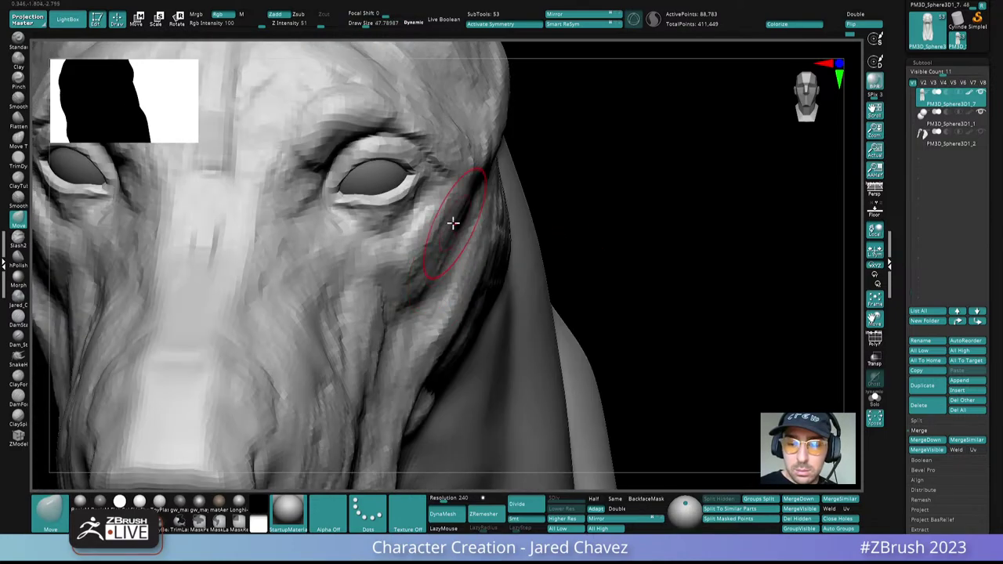
left_click_drag(412, 272, 403, 261)
right_click_drag(429, 266, 419, 188)
mouse_move(419, 188)
right_mouse_down("ctrl")
mouse_move(406, 106)
mouse_move(447, 284)
mouse_move(459, 293)
mouse_move(474, 253)
right_mouse_up("ctrl")
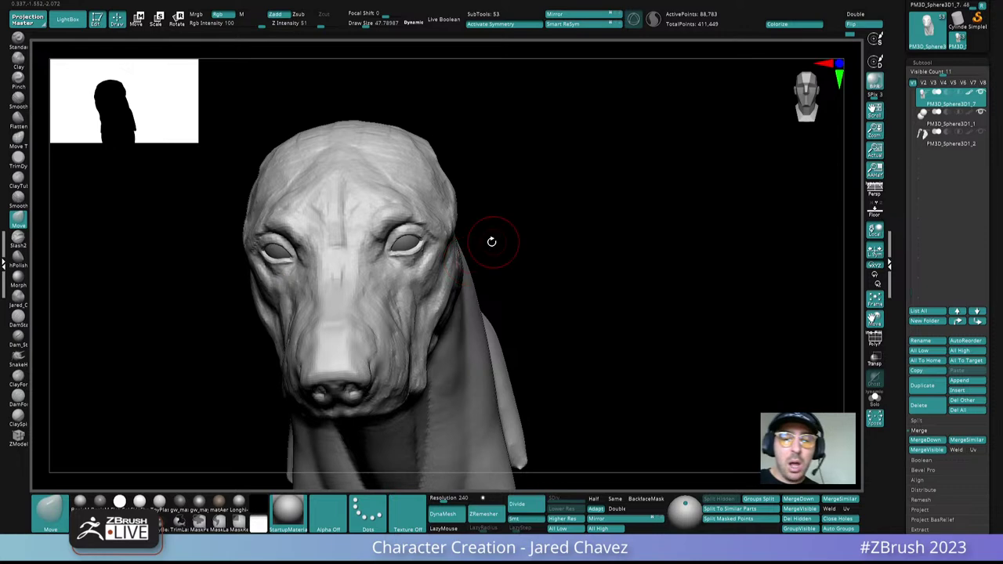
Step: Enlarge the Move brush to a draw size of about 99 and narrow the outer contour of the cheeks
mouse_move(492, 239)
right_mouse_down()
mouse_move(482, 180)
mouse_move(470, 185)
mouse_move(472, 139)
mouse_move(454, 193)
right_mouse_up()
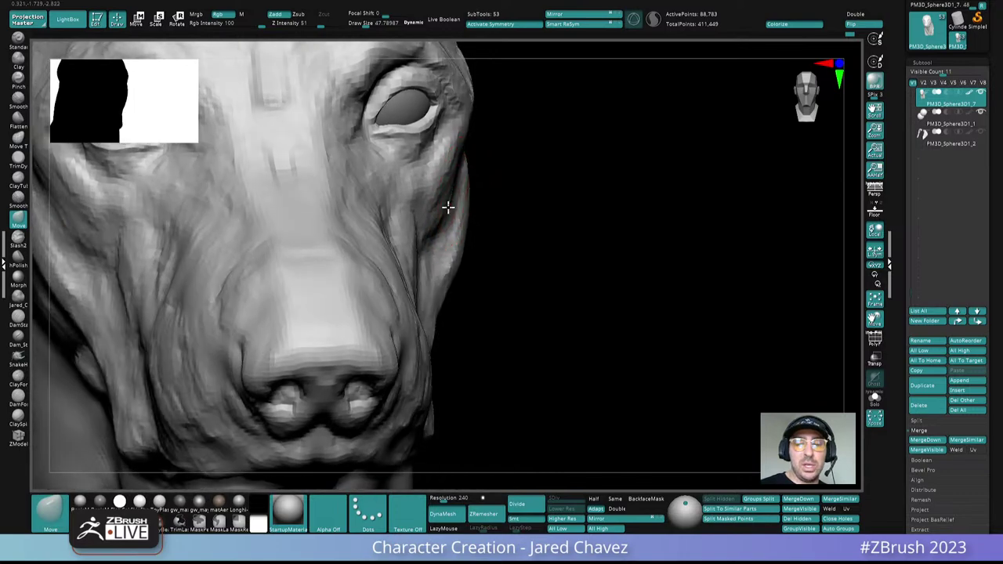
key("space")
left_click_drag(448, 208, 440, 193)
mouse_move(447, 228)
right_mouse_down("ctrl")
mouse_move(454, 248)
mouse_move(462, 232)
right_mouse_up("ctrl")
key("space")
left_click_drag(460, 239, 463, 238)
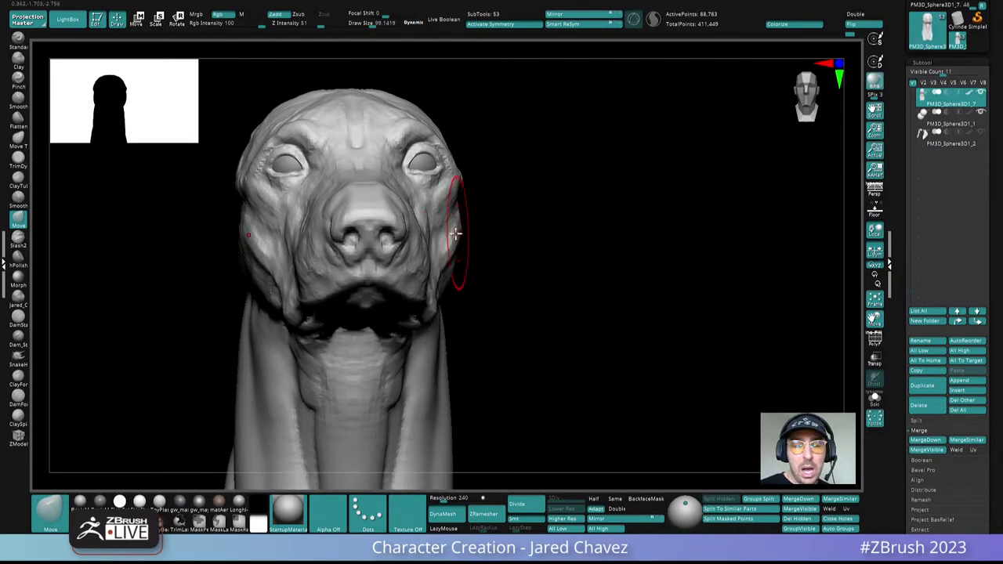
right_click_drag(457, 235, 455, 242)
left_click_drag(456, 242, 451, 239)
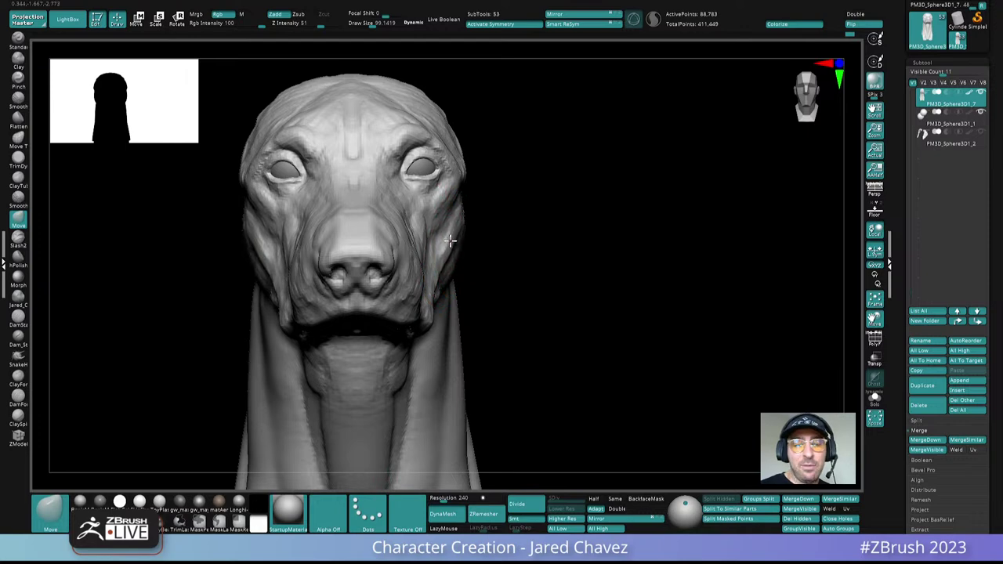
mouse_move(458, 225)
right_mouse_down()
mouse_move(470, 190)
mouse_move(463, 274)
mouse_move(463, 230)
mouse_move(435, 270)
mouse_move(472, 306)
right_mouse_up()
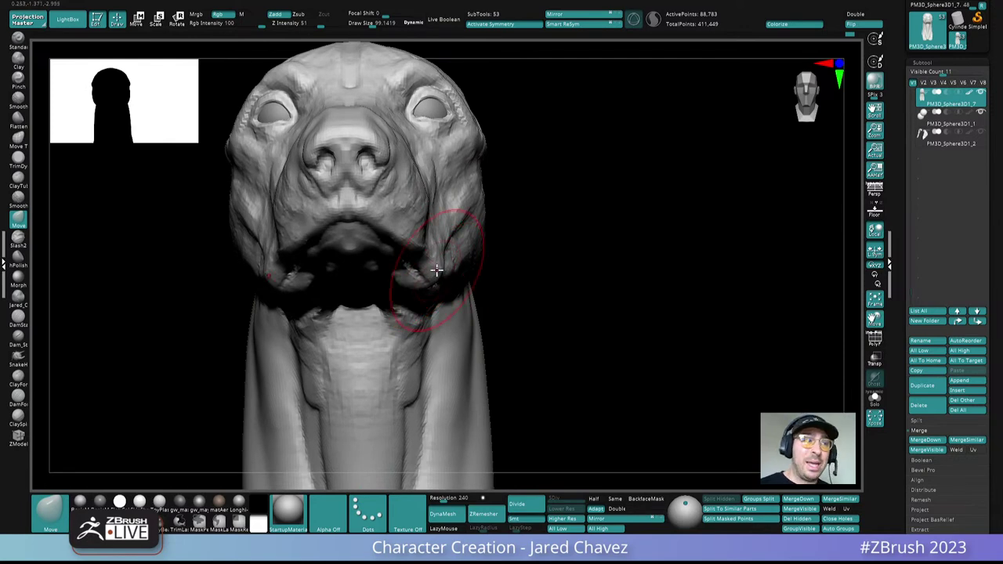
Step: Examine the head and neck proportions from the front, three-quarter, side and rear views
mouse_move(436, 270)
right_mouse_down()
mouse_move(431, 223)
mouse_move(426, 314)
mouse_move(436, 224)
mouse_move(503, 295)
right_mouse_up()
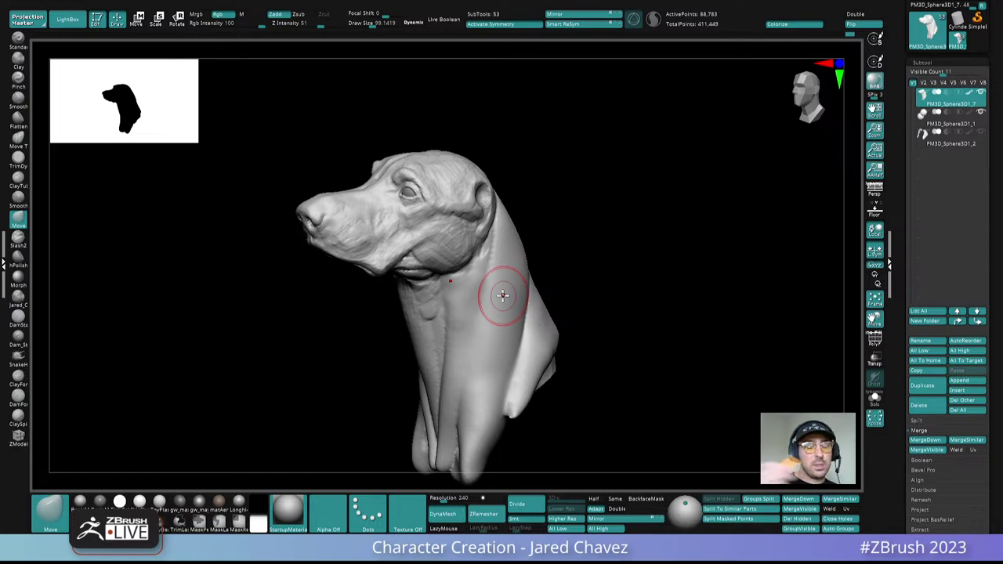
mouse_move(503, 295)
right_mouse_down()
mouse_move(465, 191)
mouse_move(444, 258)
right_mouse_up()
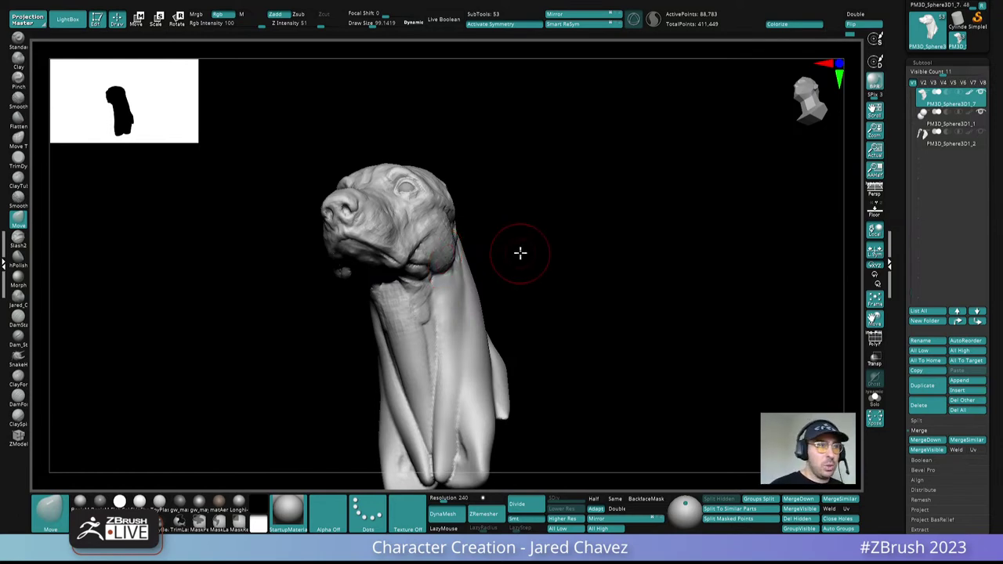
left_click_drag(519, 251, 528, 260)
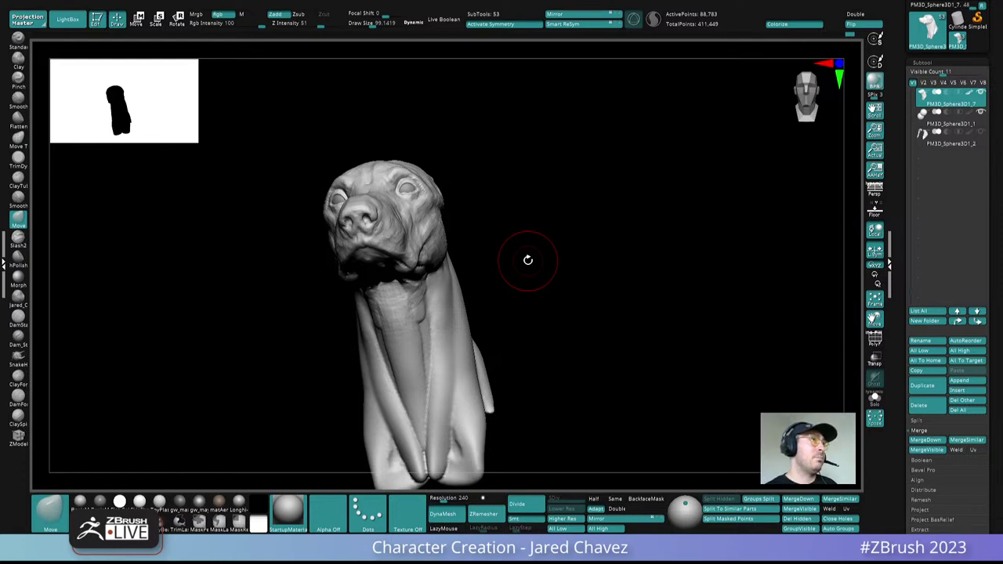
mouse_move(527, 260)
left_mouse_down()
mouse_move(522, 273)
mouse_move(524, 260)
left_mouse_up()
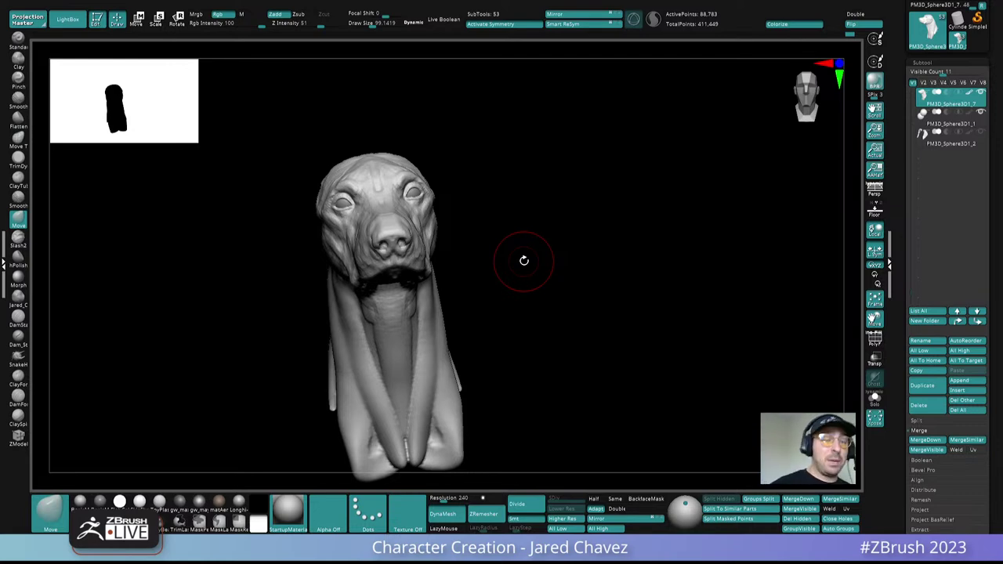
mouse_move(524, 260)
left_mouse_down()
mouse_move(539, 280)
mouse_move(531, 285)
left_mouse_up()
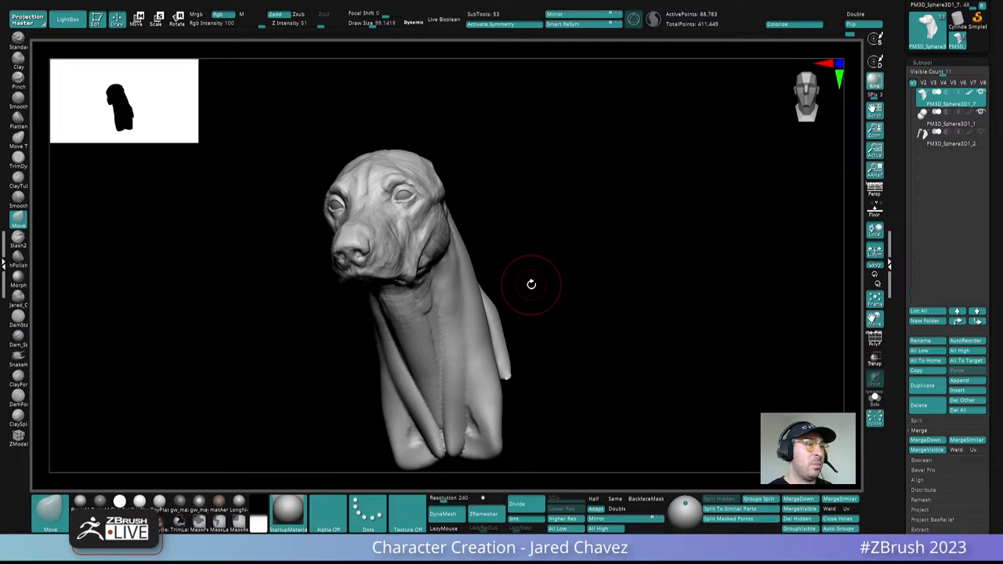
mouse_move(531, 283)
left_mouse_down()
mouse_move(488, 255)
mouse_move(483, 291)
mouse_move(467, 287)
mouse_move(431, 313)
mouse_move(434, 351)
left_mouse_up()
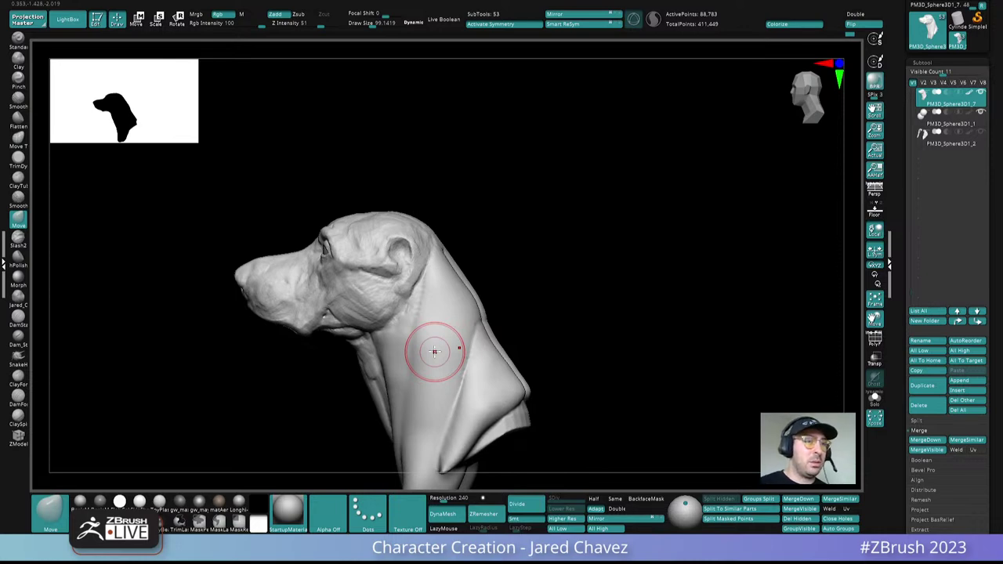
left_click_drag(434, 351, 549, 248)
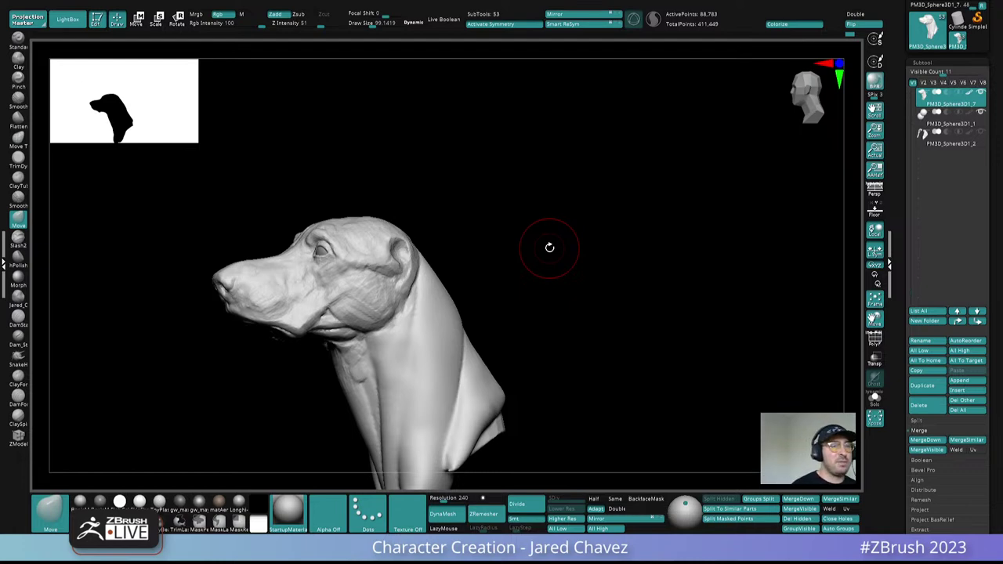
mouse_move(549, 247)
left_mouse_down()
mouse_move(510, 271)
mouse_move(542, 290)
mouse_move(500, 340)
mouse_move(493, 295)
mouse_move(504, 275)
mouse_move(459, 224)
left_mouse_up()
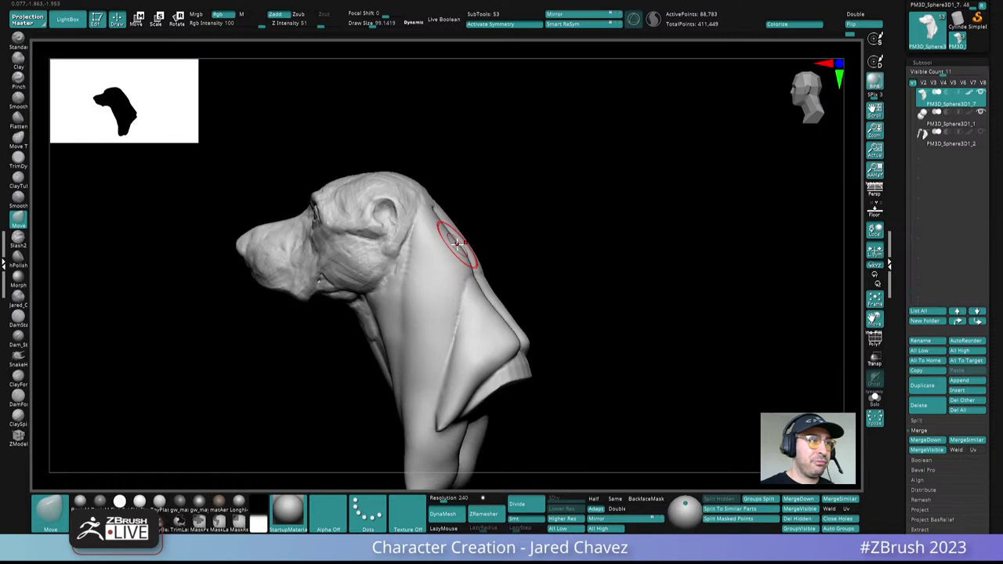
mouse_move(475, 237)
left_mouse_down()
mouse_move(452, 242)
mouse_move(470, 283)
mouse_move(461, 195)
left_mouse_up()
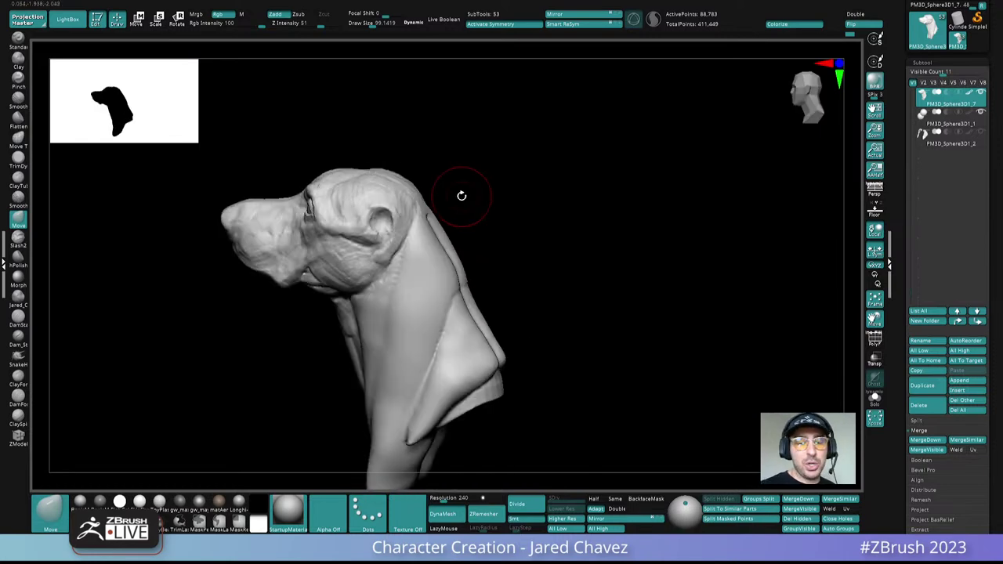
Step: Choose the ClayForms brush and build up the side and back of the neck behind the ear
left_click(18, 377)
right_click_drag(419, 214, 434, 258, "ctrl")
right_click_drag(486, 205, 451, 232)
mouse_move(452, 232)
left_mouse_down()
mouse_move(437, 211)
mouse_move(425, 254)
left_mouse_up()
right_click_drag(425, 254, 413, 268)
right_click_drag(488, 288, 473, 271, "ctrl")
mouse_move(473, 271)
left_mouse_down()
mouse_move(477, 361)
mouse_move(436, 248)
left_mouse_up()
Step: Smooth the muscle transitions along the side and front of the neck
key("shift")
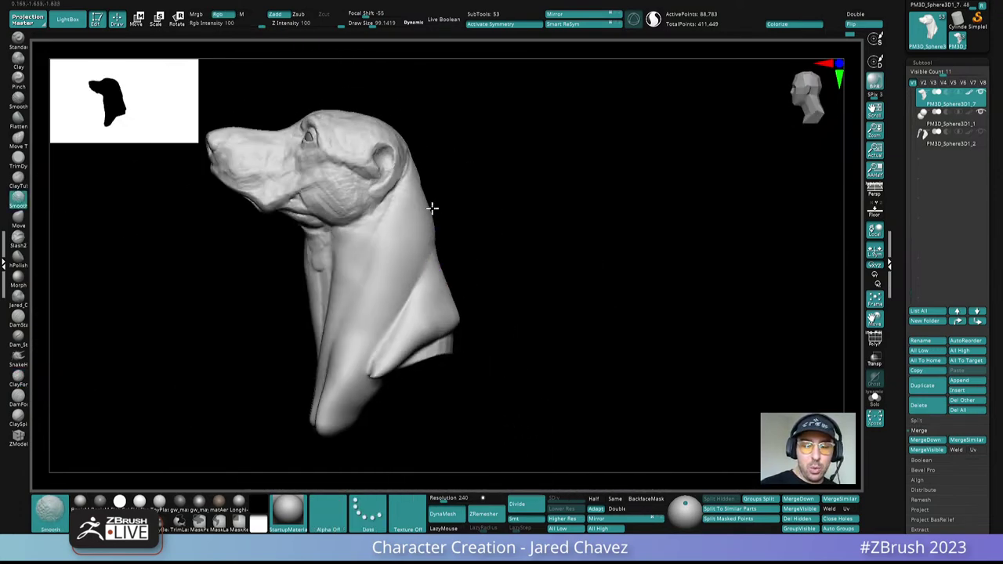
mouse_move(443, 228)
right_mouse_down("ctrl")
mouse_move(455, 204)
mouse_move(414, 238)
mouse_move(420, 270)
right_mouse_up("ctrl")
left_click_drag(403, 242, 387, 301, "shift")
right_click_drag(434, 326, 437, 286)
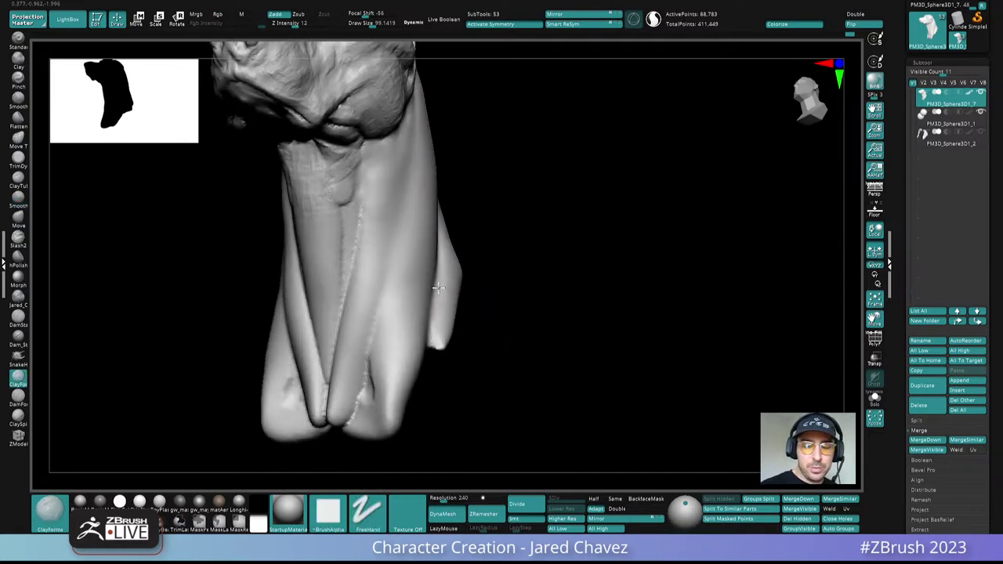
left_click_drag(381, 299, 377, 332, "shift")
right_click_drag(391, 288, 391, 230)
mouse_move(390, 229)
left_mouse_down()
mouse_move(336, 201)
mouse_move(354, 265)
left_mouse_up()
Step: Reduce the ClayForms brush to a draw size of about 23 and refine the underside of the jaw beside the lip corners
key("space")
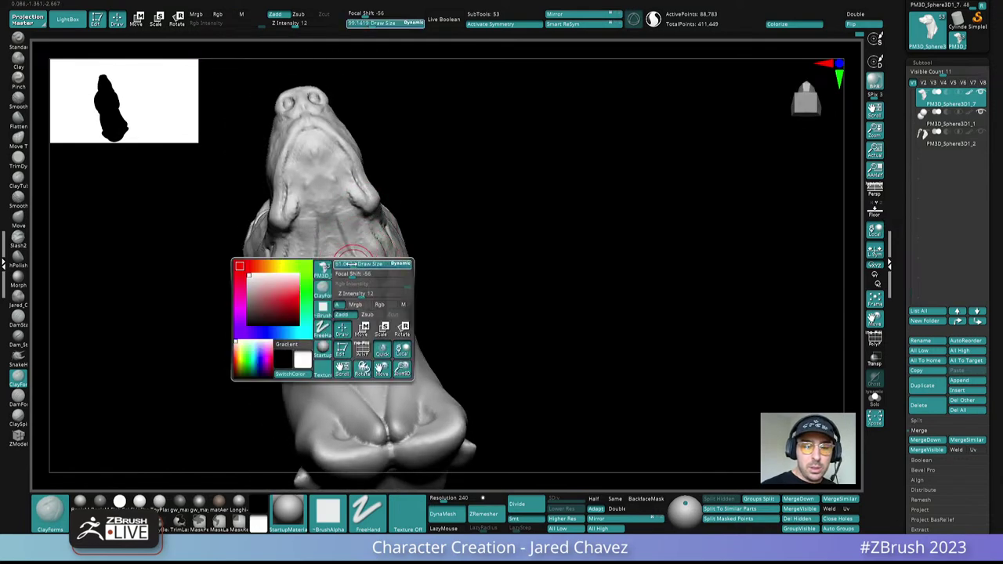
mouse_move(354, 262)
right_mouse_down()
mouse_move(354, 208)
mouse_move(385, 292)
right_mouse_up()
mouse_move(388, 290)
left_mouse_down()
mouse_move(347, 324)
mouse_move(365, 309)
mouse_move(360, 297)
left_mouse_up()
key("space")
right_click_drag(361, 297, 354, 290)
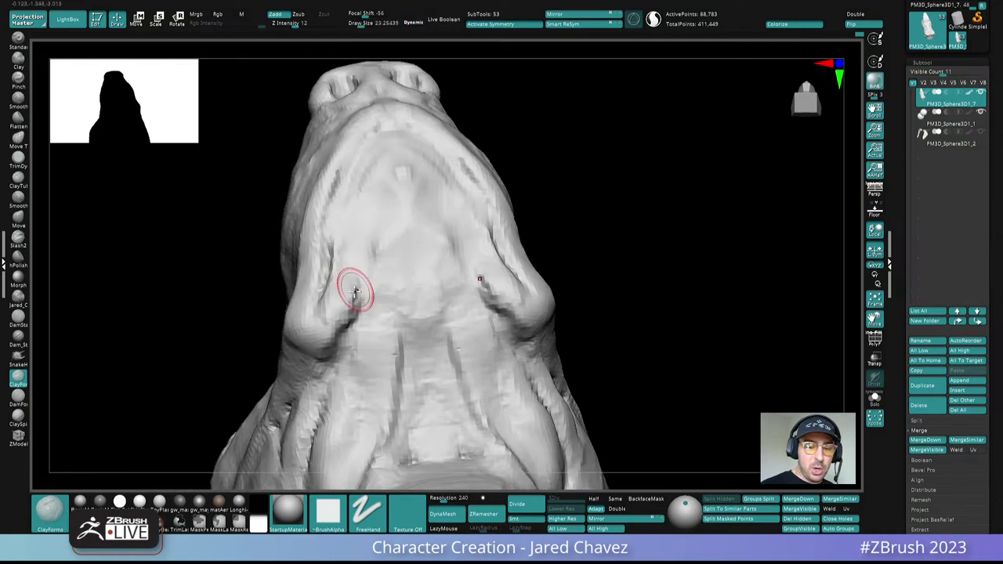
mouse_move(354, 290)
left_mouse_down()
mouse_move(335, 350)
mouse_move(349, 322)
mouse_move(341, 261)
mouse_move(331, 369)
mouse_move(266, 314)
left_mouse_up()
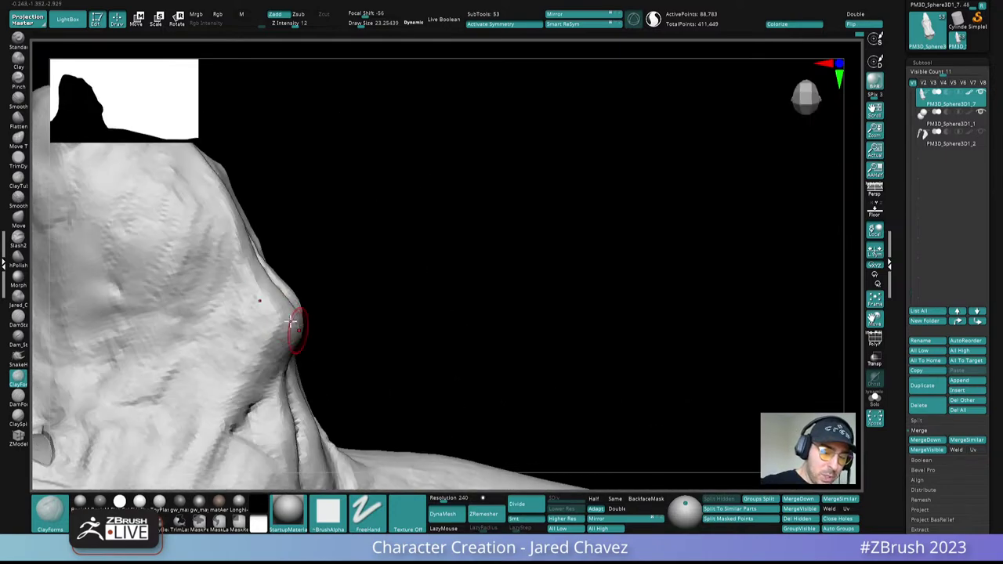
Step: Refine the hanging corner of the upper lip along the side of the mouth
mouse_move(359, 228)
right_mouse_down()
mouse_move(340, 302)
mouse_move(319, 322)
right_mouse_up()
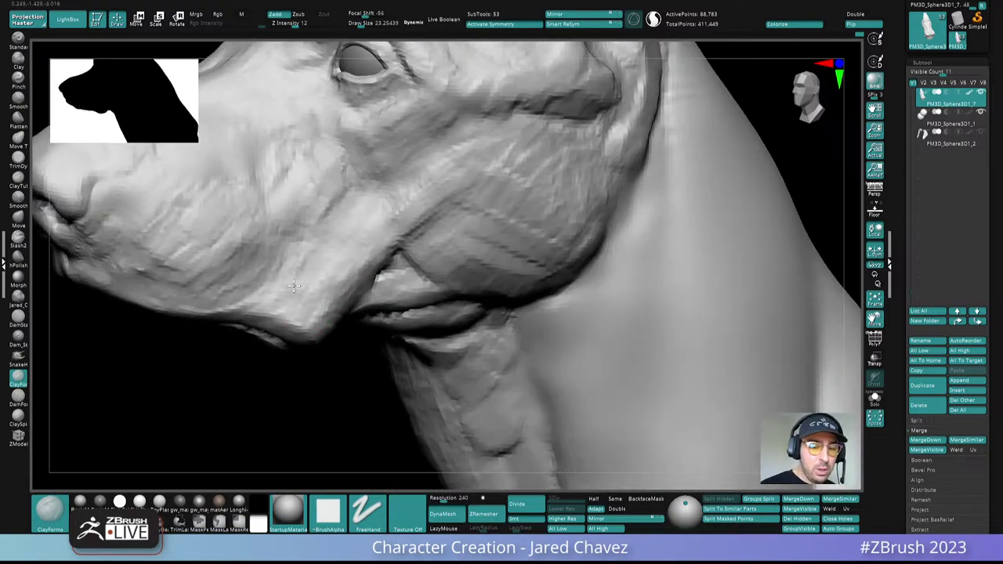
right_click_drag(316, 272, 340, 279)
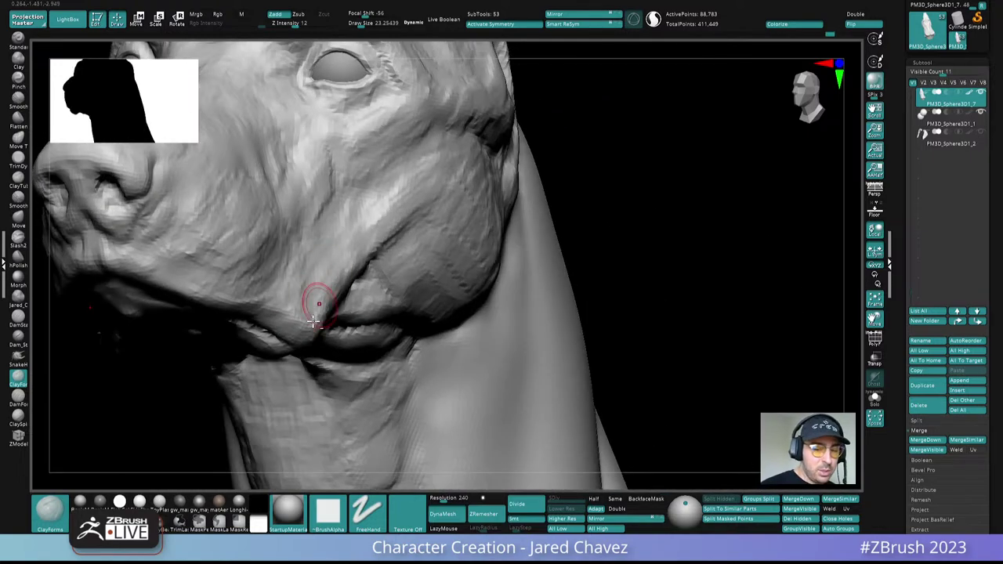
mouse_move(313, 321)
left_mouse_down()
mouse_move(316, 253)
mouse_move(323, 337)
mouse_move(358, 298)
mouse_move(275, 320)
mouse_move(237, 258)
mouse_move(369, 399)
mouse_move(336, 254)
mouse_move(430, 340)
mouse_move(479, 336)
mouse_move(407, 275)
mouse_move(459, 307)
left_mouse_up()
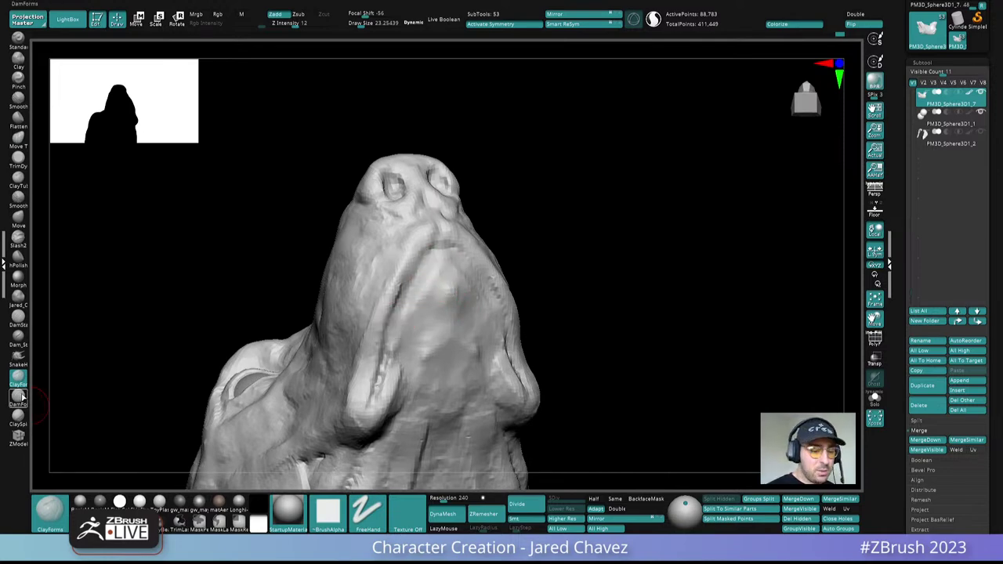
Step: Choose the DamStandard brush, carve the mouth line along the underside of the muzzle and soften the lip edge
left_click(17, 319)
mouse_move(180, 259)
left_mouse_down()
mouse_move(444, 251)
mouse_move(439, 241)
left_mouse_up()
right_click_drag(416, 261, 438, 249)
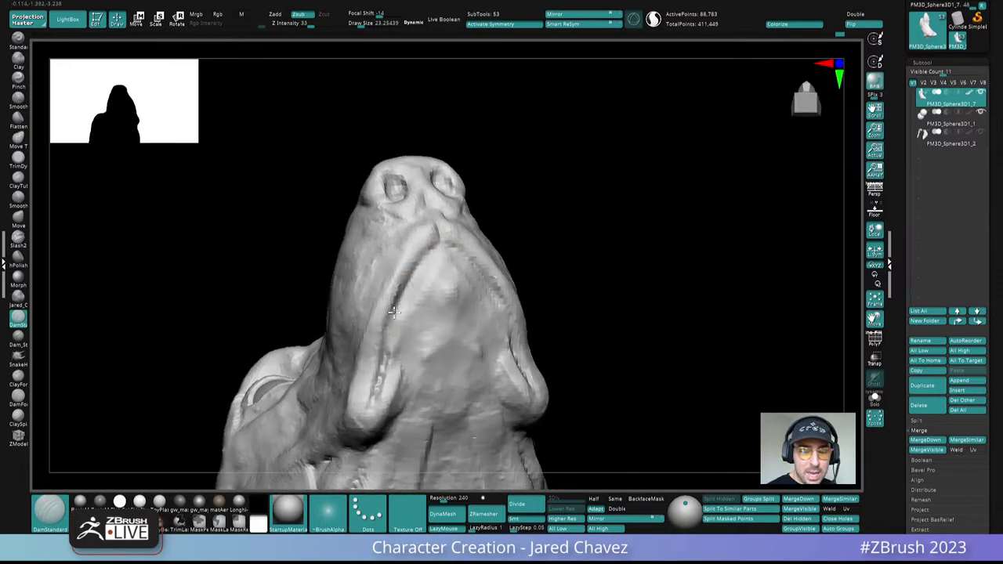
mouse_move(383, 384)
right_mouse_down()
mouse_move(414, 358)
mouse_move(415, 376)
mouse_move(409, 315)
mouse_move(378, 289)
right_mouse_up()
key("shift")
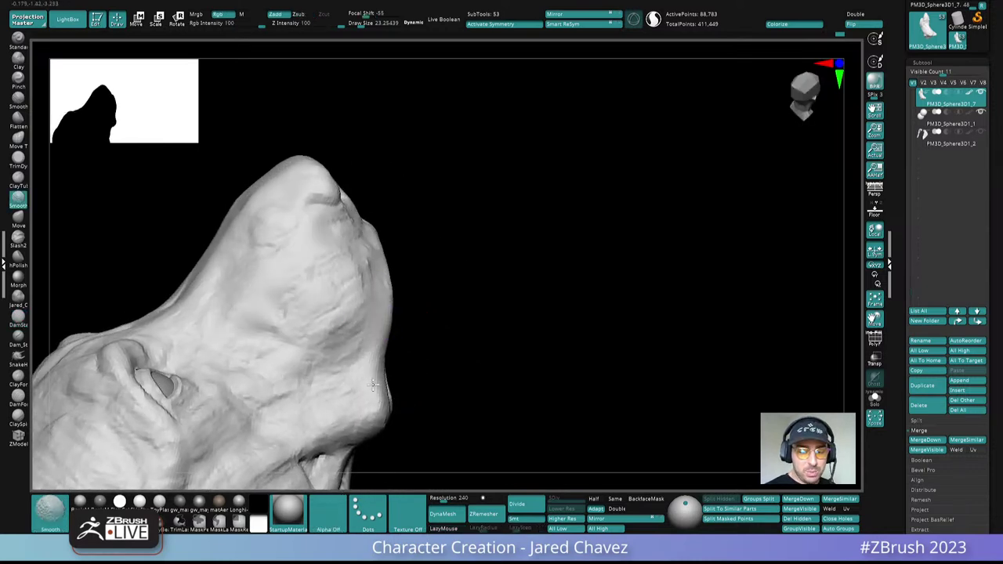
mouse_move(372, 367)
right_mouse_down()
mouse_move(485, 267)
mouse_move(497, 334)
mouse_move(441, 366)
mouse_move(514, 340)
mouse_move(470, 286)
mouse_move(459, 325)
mouse_move(443, 260)
mouse_move(393, 286)
right_mouse_up()
Step: Choose the DamForms brush at a draw size of about 51 and carve the hollow between the side of the muzzle and the cheek
left_click(22, 401)
right_click(401, 289)
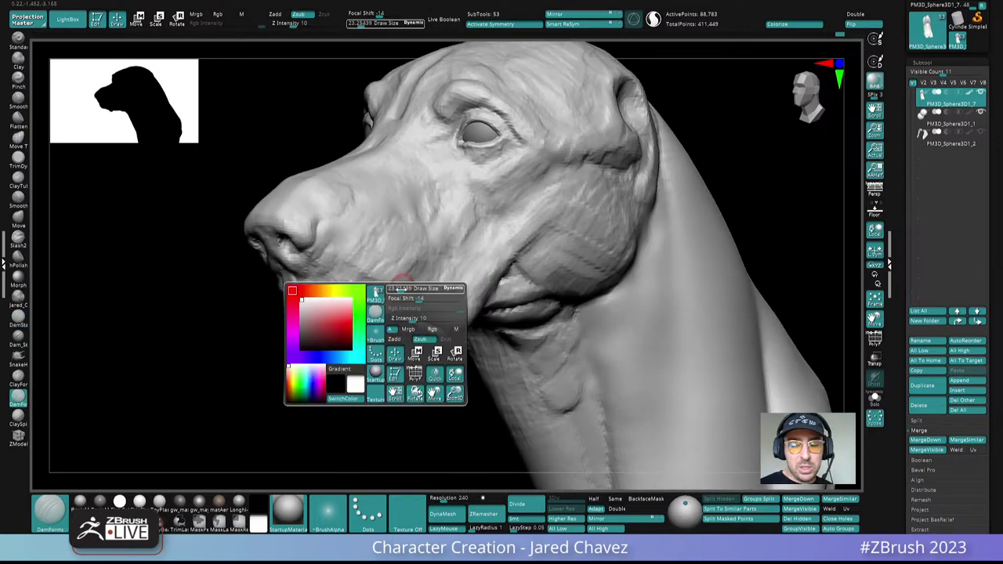
left_click_drag(398, 289, 405, 288)
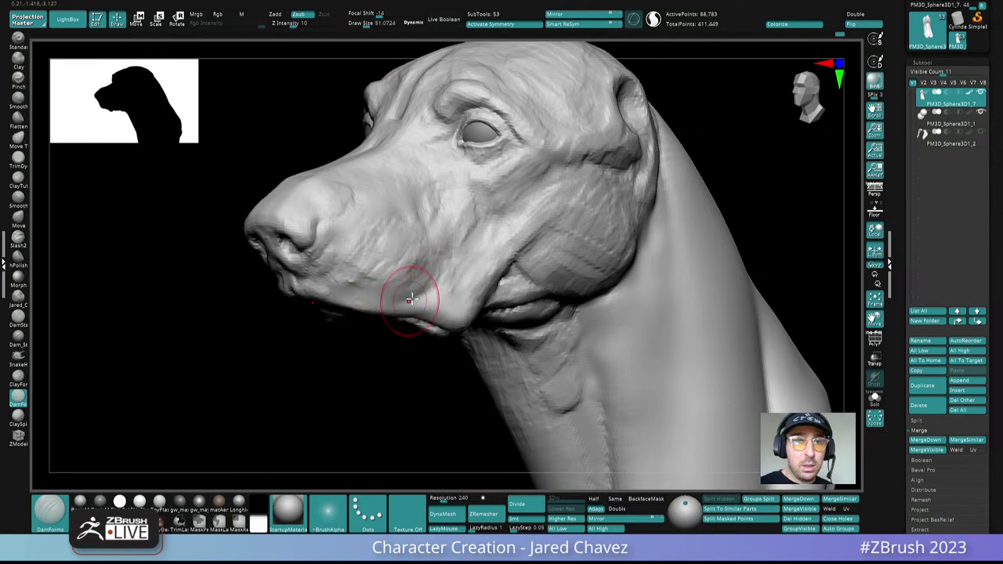
right_click_drag(425, 257, 430, 235)
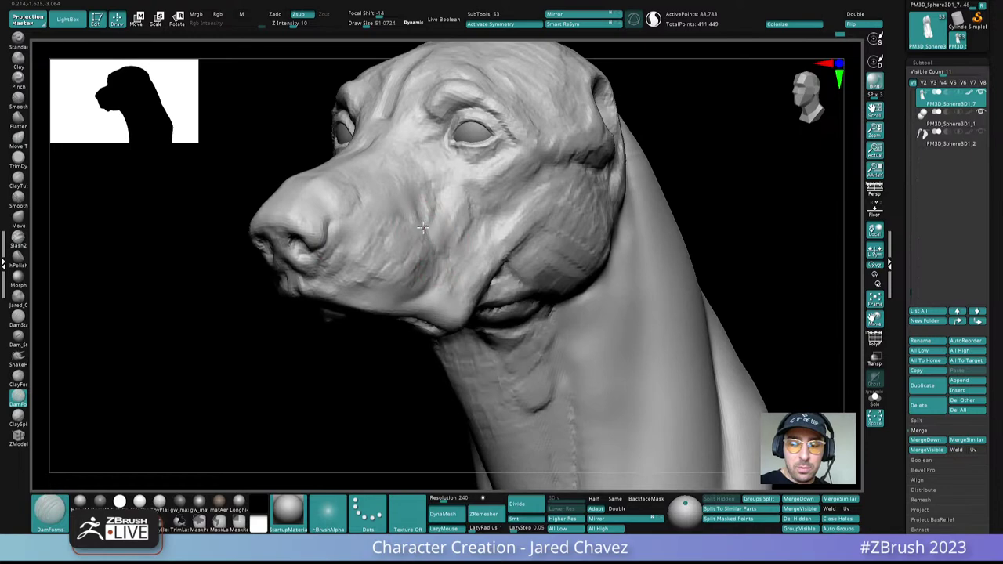
left_click_drag(423, 228, 412, 213)
right_click_drag(423, 213, 432, 233)
left_click_drag(432, 233, 410, 211)
Step: Smooth the side of the muzzle and its transition into the cheek and upper lip
right_click_drag(387, 193, 416, 201)
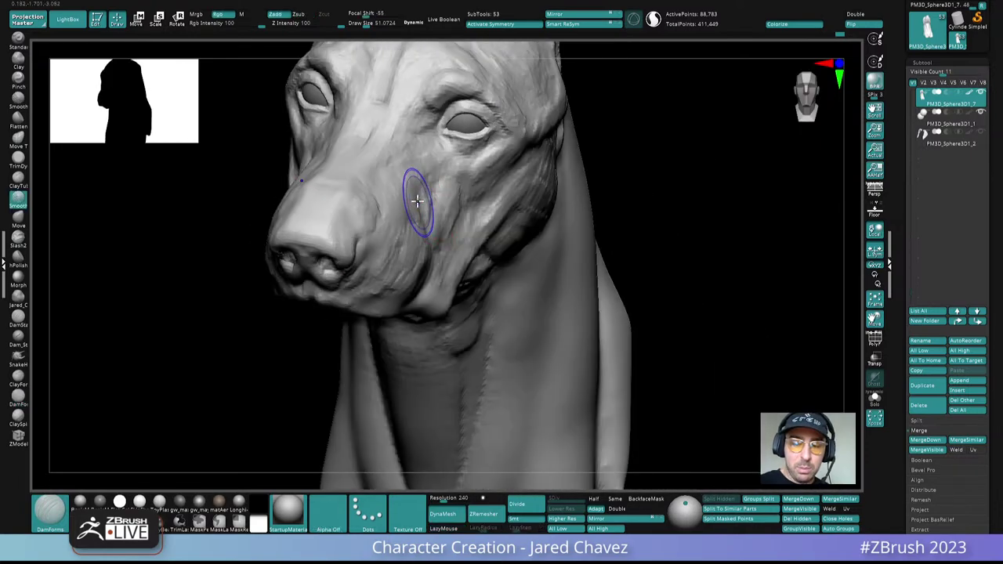
mouse_move(398, 161)
right_mouse_down()
mouse_move(426, 212)
mouse_move(467, 235)
mouse_move(490, 356)
mouse_move(441, 285)
right_mouse_up()
left_click_drag(441, 285, 416, 287, "shift")
mouse_move(475, 283)
right_mouse_down("ctrl")
mouse_move(459, 217)
mouse_move(515, 310)
mouse_move(499, 247)
right_mouse_up("ctrl")
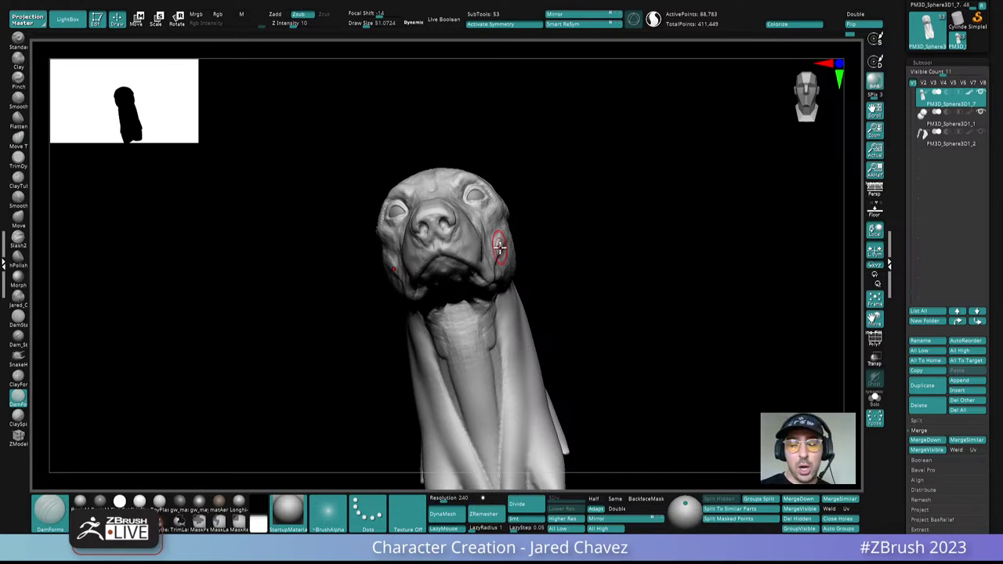
left_click_drag(561, 267, 526, 288)
right_click_drag(526, 287, 521, 309)
right_click_drag(520, 309, 485, 287)
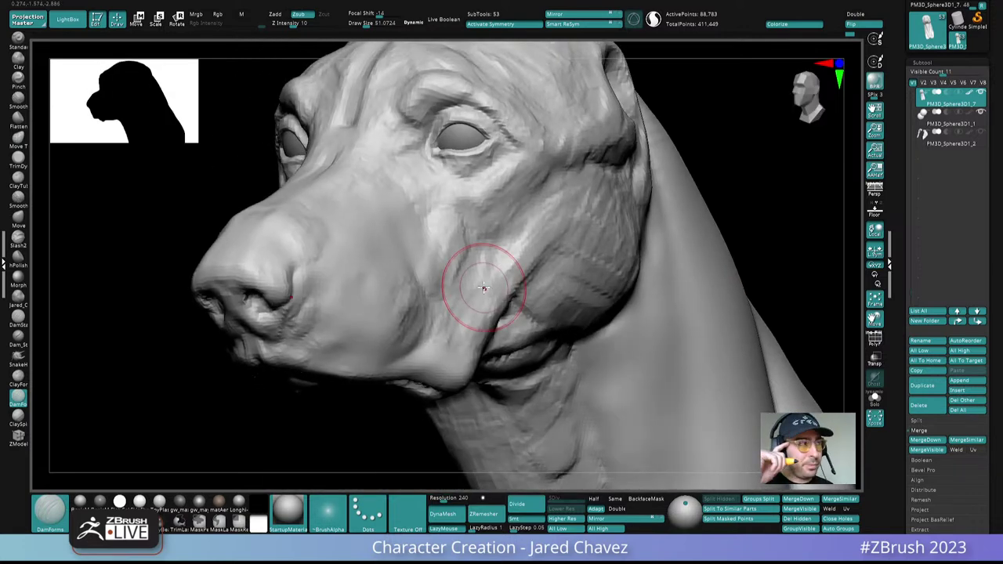
Step: Choose the ClayForms brush at a draw size of about 33 and build up the cheek below the eye
mouse_move(477, 262)
right_mouse_down()
mouse_move(481, 250)
mouse_move(487, 259)
mouse_move(472, 240)
mouse_move(474, 249)
mouse_move(442, 273)
mouse_move(406, 265)
right_mouse_up()
key("2")
right_click(453, 243)
left_click_drag(452, 244, 467, 262)
mouse_move(466, 261)
right_mouse_down()
mouse_move(459, 230)
mouse_move(467, 235)
mouse_move(488, 197)
mouse_move(528, 208)
mouse_move(489, 209)
right_mouse_up()
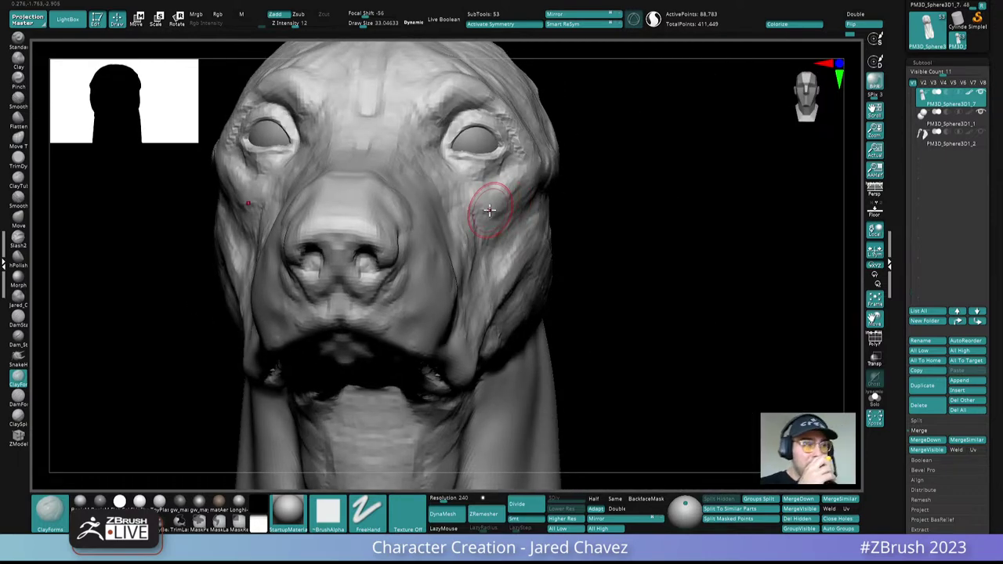
mouse_move(489, 209)
right_mouse_down()
mouse_move(510, 349)
mouse_move(436, 291)
mouse_move(409, 313)
right_mouse_up()
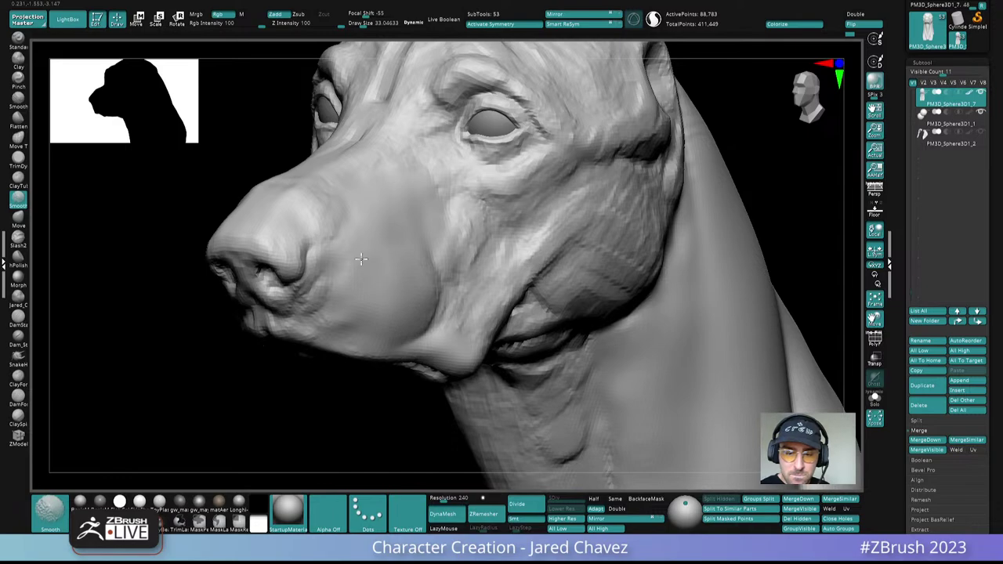
Step: Reduce the ClayForms brush to a draw size of about 23 and build up the chin and lower jaw between the lips
right_click_drag(360, 258, 409, 242)
mouse_move(414, 302)
right_mouse_down()
mouse_move(396, 255)
mouse_move(338, 275)
mouse_move(318, 362)
mouse_move(356, 286)
mouse_move(344, 301)
mouse_move(352, 316)
mouse_move(410, 306)
mouse_move(399, 363)
right_mouse_up()
mouse_move(393, 327)
right_mouse_down()
mouse_move(376, 326)
mouse_move(396, 335)
right_mouse_up()
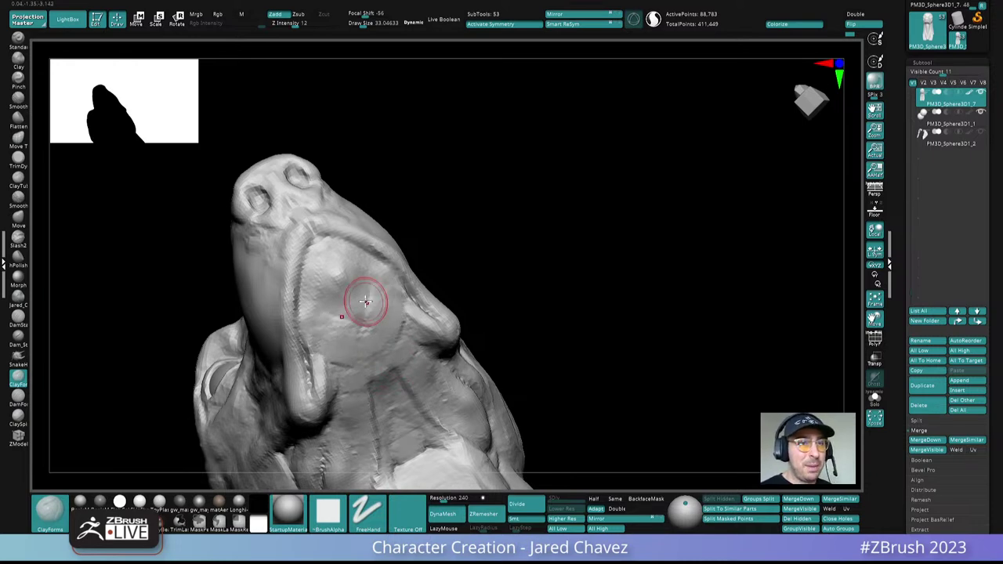
mouse_move(365, 301)
right_mouse_down()
mouse_move(430, 258)
mouse_move(443, 177)
mouse_move(389, 240)
right_mouse_up()
key("space")
left_click_drag(393, 246, 386, 246)
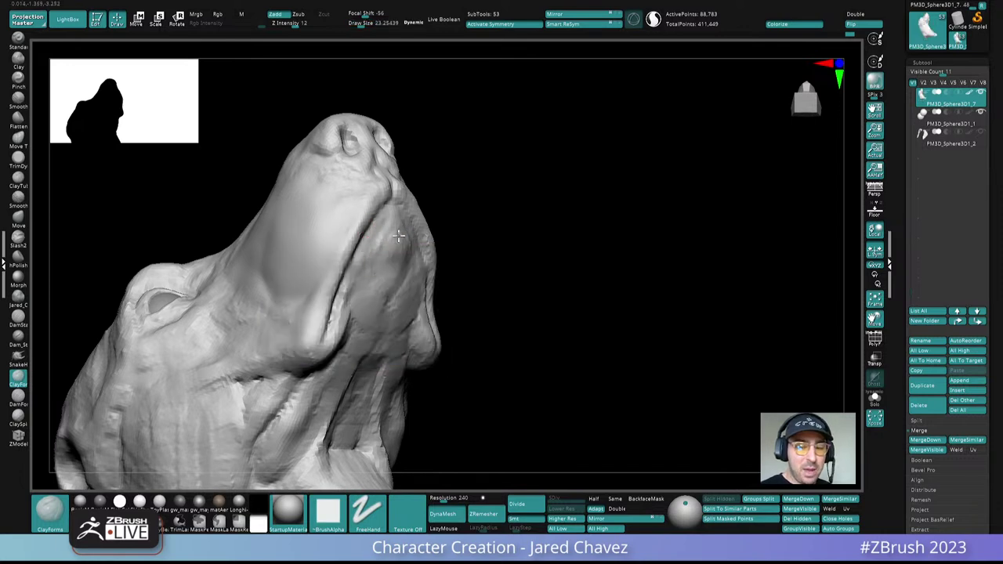
right_click_drag(408, 275, 399, 240)
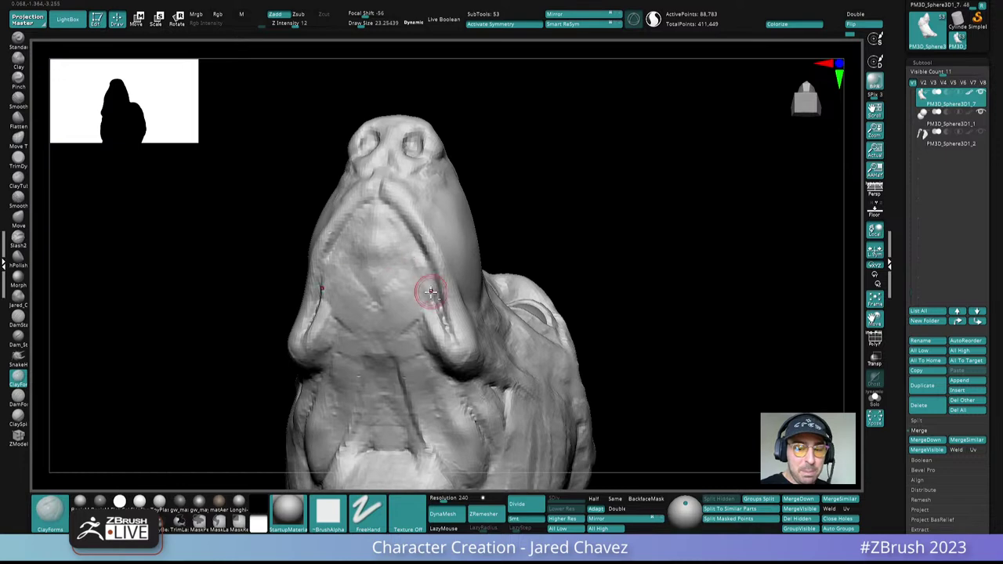
mouse_move(380, 244)
right_mouse_down()
mouse_move(430, 232)
mouse_move(392, 291)
mouse_move(401, 291)
mouse_move(365, 316)
mouse_move(378, 311)
right_mouse_up()
Step: Set the ClayForms draw size to about 21 and fill out the edge of the lower jaw along the lip folds
key("space")
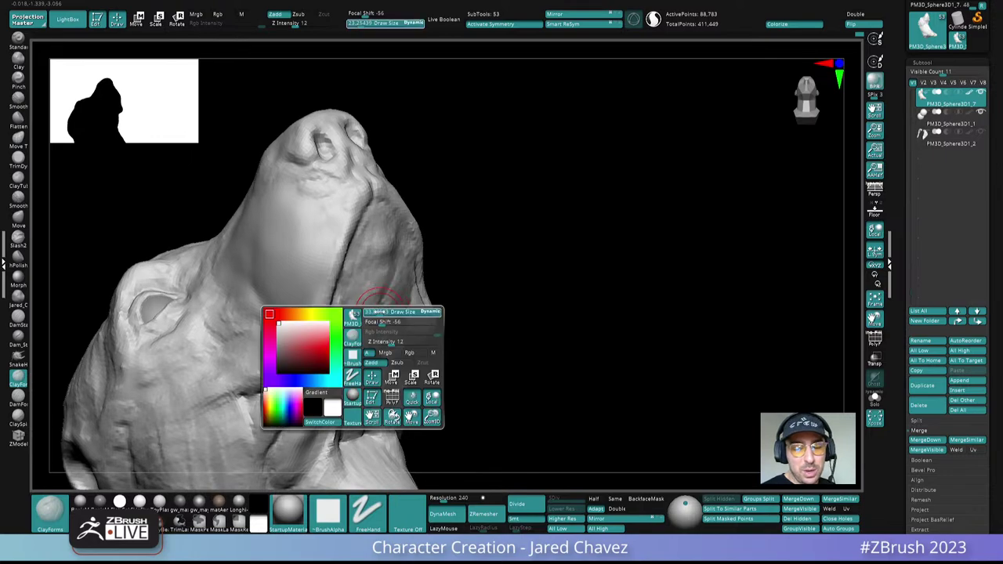
left_click_drag(379, 312, 378, 312)
mouse_move(360, 319)
right_mouse_down("alt")
mouse_move(350, 234)
mouse_move(340, 242)
right_mouse_up("alt")
mouse_move(351, 276)
right_mouse_down()
mouse_move(369, 262)
mouse_move(363, 249)
right_mouse_up()
key("space")
left_click_drag(366, 249, 362, 249)
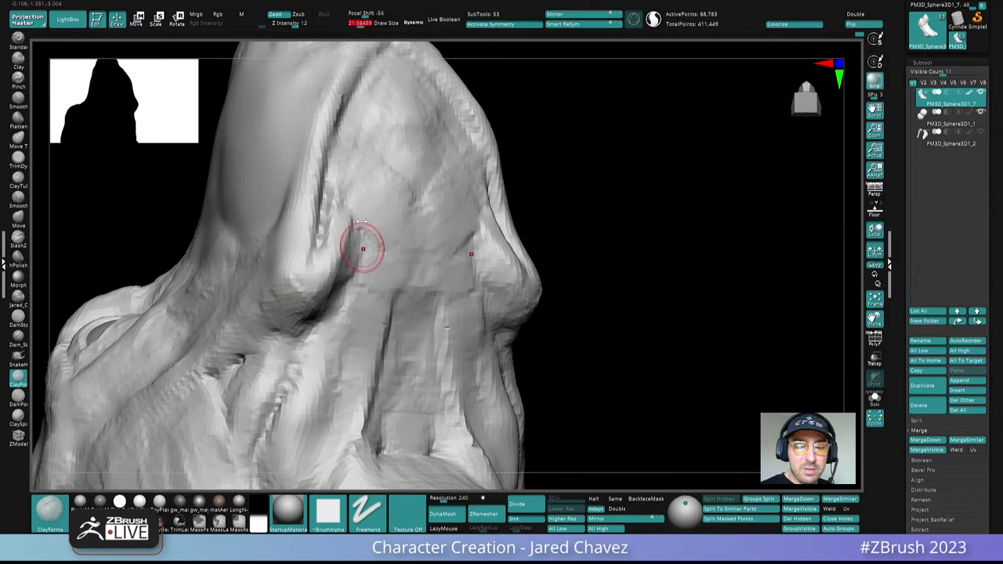
mouse_move(363, 248)
right_mouse_down()
mouse_move(353, 202)
mouse_move(341, 213)
right_mouse_up()
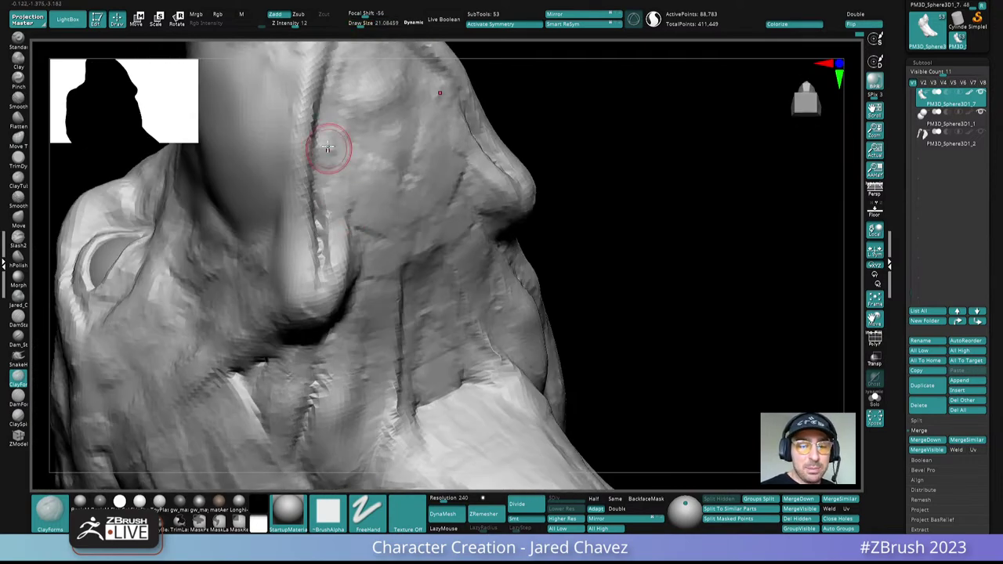
right_click_drag(336, 117, 345, 159)
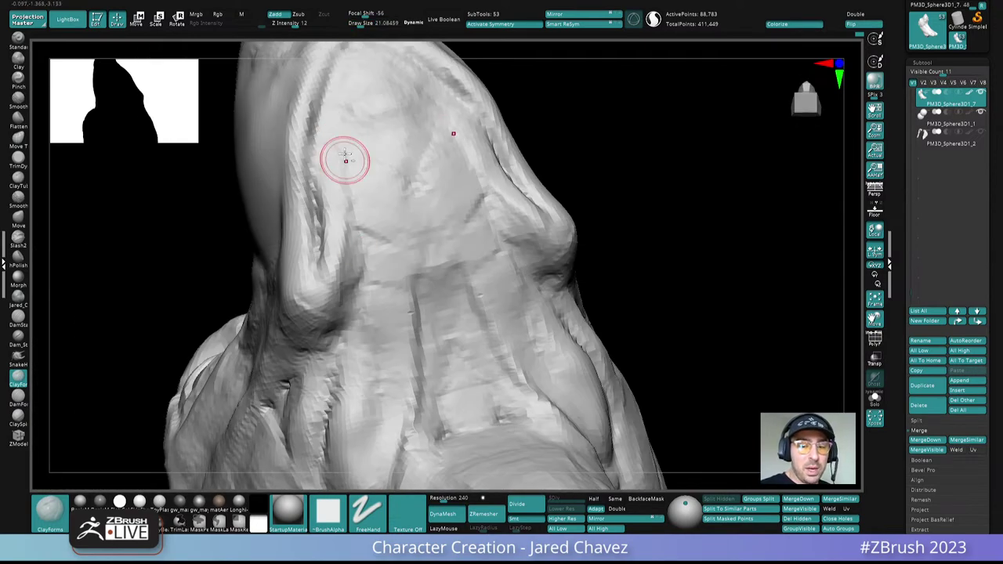
right_click_drag(344, 262, 343, 167)
right_click_drag(364, 274, 351, 222)
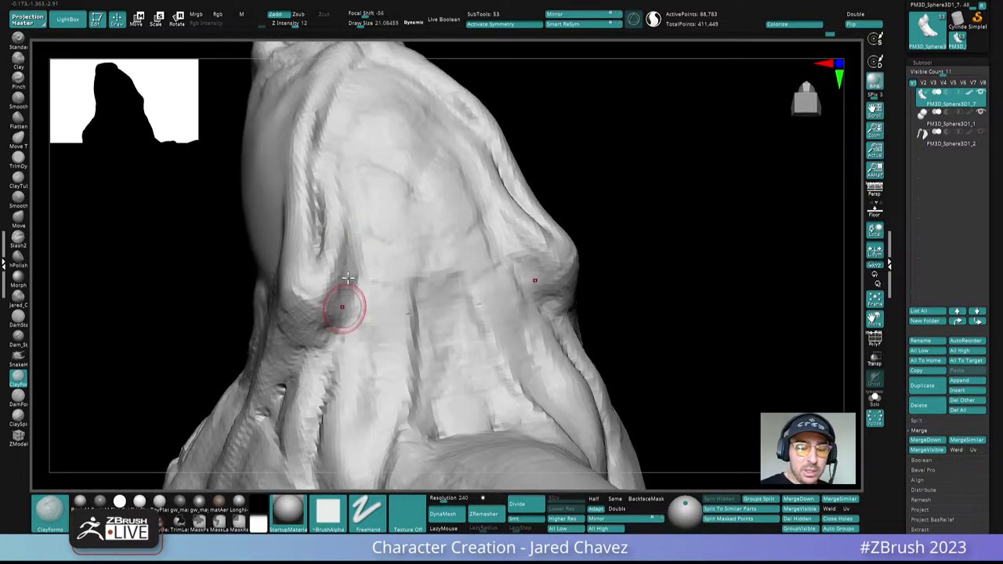
Step: Refine and smooth the front side of the muzzle below the nostril
mouse_move(309, 329)
right_mouse_down()
mouse_move(423, 157)
mouse_move(454, 284)
mouse_move(510, 293)
mouse_move(522, 242)
mouse_move(507, 256)
mouse_move(498, 229)
right_mouse_up()
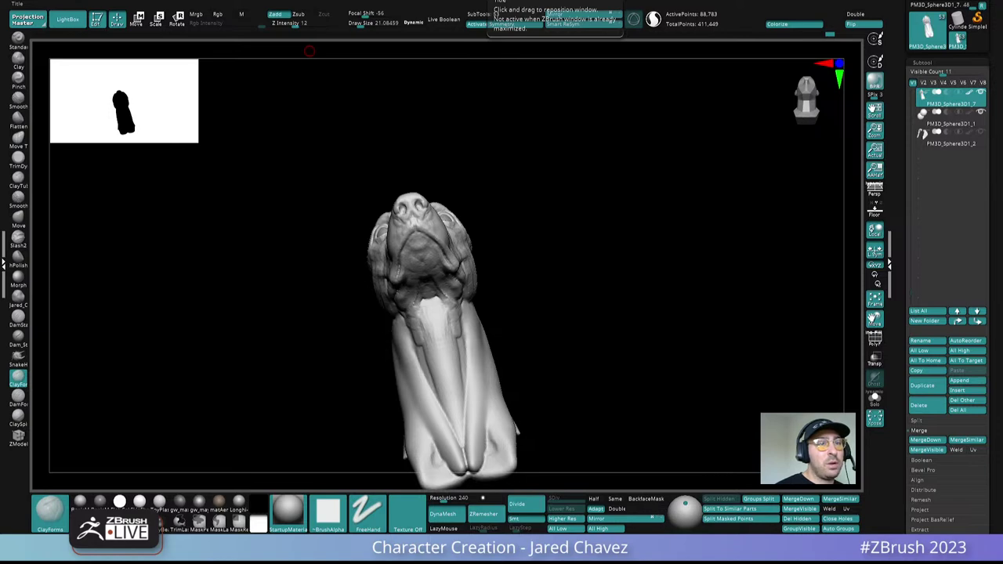
mouse_move(524, 258)
right_mouse_down()
mouse_move(513, 277)
mouse_move(439, 274)
mouse_move(439, 372)
mouse_move(401, 290)
mouse_move(353, 233)
mouse_move(399, 282)
mouse_move(423, 250)
mouse_move(408, 249)
right_mouse_up()
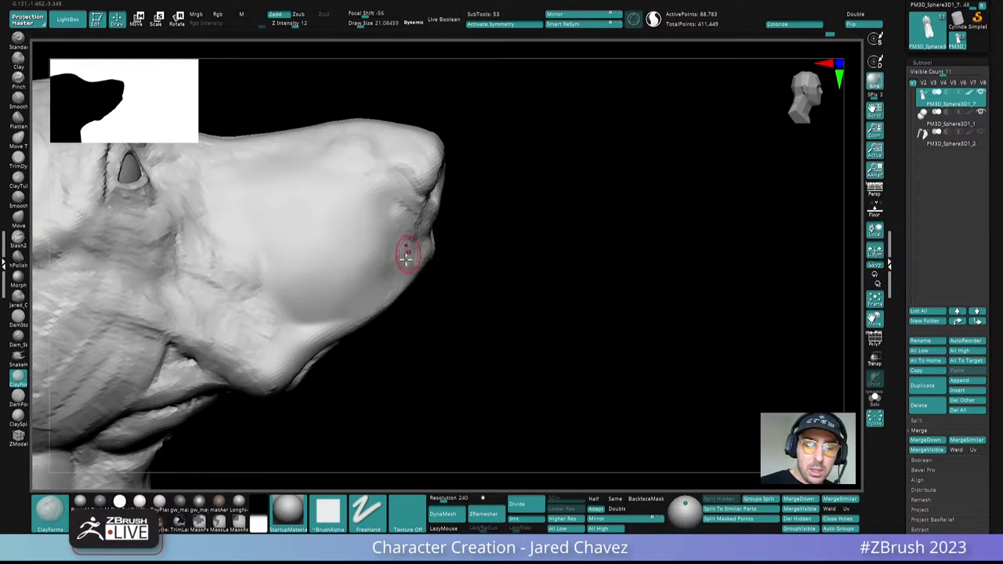
left_click_drag(390, 253, 367, 282)
right_click_drag(367, 282, 405, 260)
left_click_drag(405, 259, 386, 254, "shift")
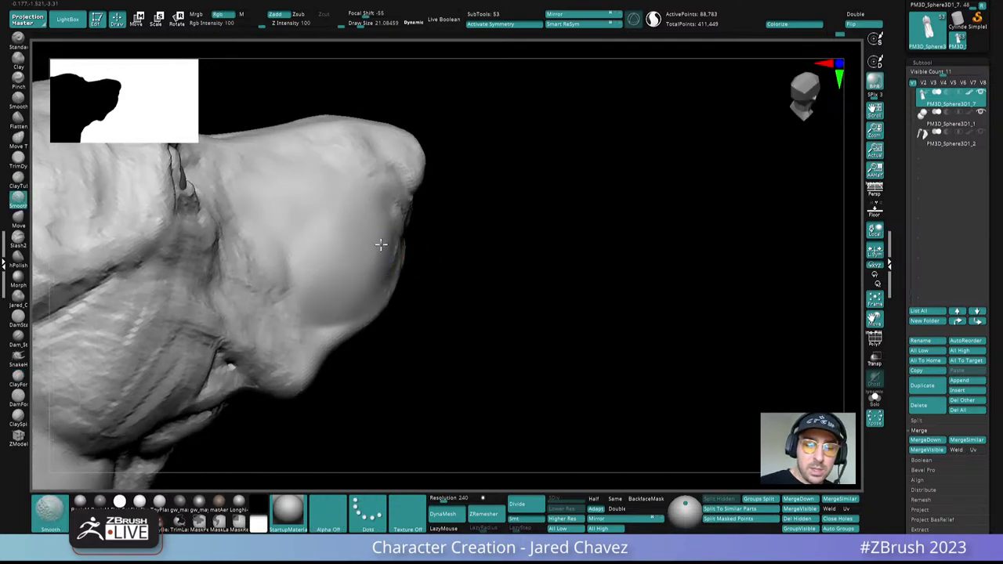
mouse_move(381, 244)
right_mouse_down()
mouse_move(358, 253)
mouse_move(445, 234)
right_mouse_up()
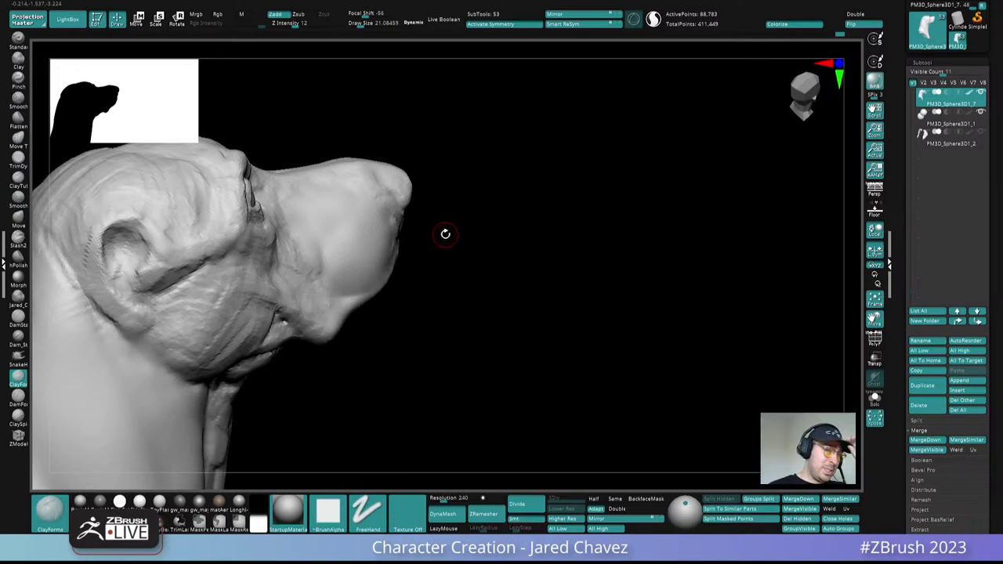
mouse_move(445, 233)
right_mouse_down()
mouse_move(484, 271)
mouse_move(472, 212)
mouse_move(486, 225)
mouse_move(412, 232)
mouse_move(431, 214)
right_mouse_up()
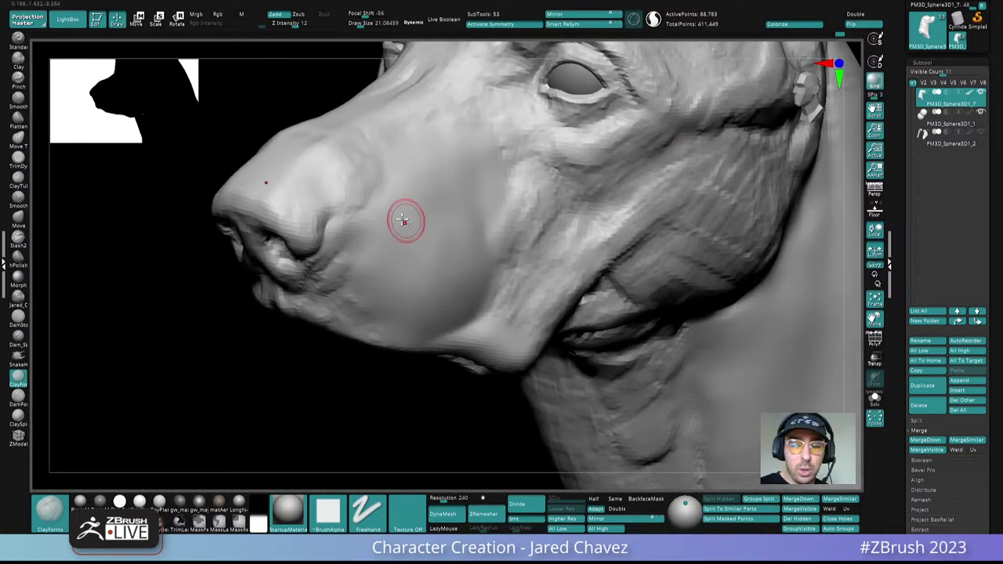
Step: Try to build up the inner edge of the nostril wing with the ClayForms brush
mouse_move(382, 246)
right_mouse_down()
mouse_move(354, 219)
mouse_move(394, 216)
mouse_move(410, 259)
mouse_move(447, 144)
right_mouse_up()
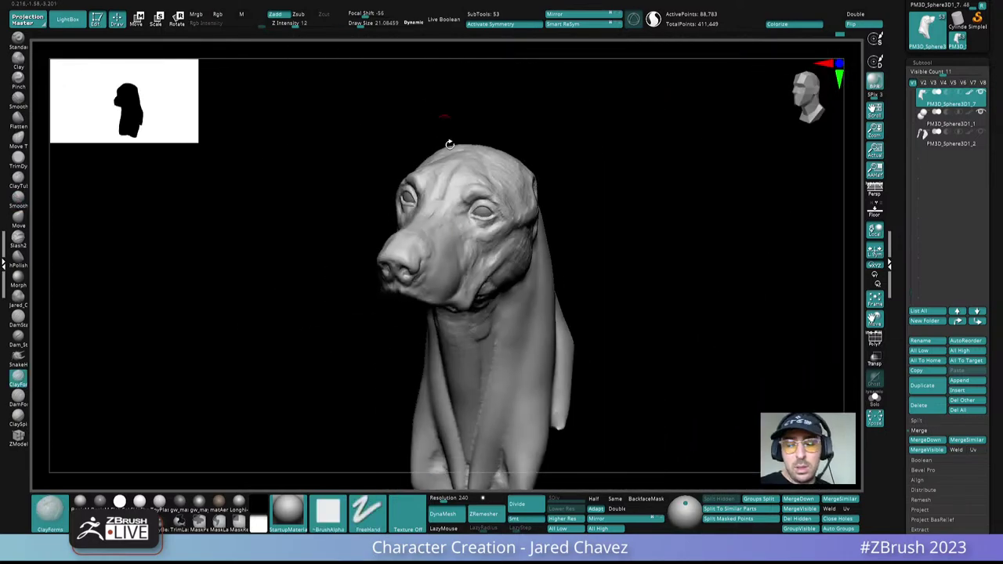
mouse_move(458, 250)
right_mouse_down()
mouse_move(441, 284)
mouse_move(450, 252)
mouse_move(435, 255)
mouse_move(439, 277)
right_mouse_up()
mouse_move(439, 277)
right_mouse_down()
mouse_move(420, 231)
mouse_move(401, 267)
right_mouse_up()
mouse_move(347, 292)
right_mouse_down()
mouse_move(371, 235)
mouse_move(412, 220)
mouse_move(389, 252)
mouse_move(402, 255)
mouse_move(393, 249)
mouse_move(409, 239)
mouse_move(428, 248)
right_mouse_up()
right_click_drag(461, 305, 443, 274)
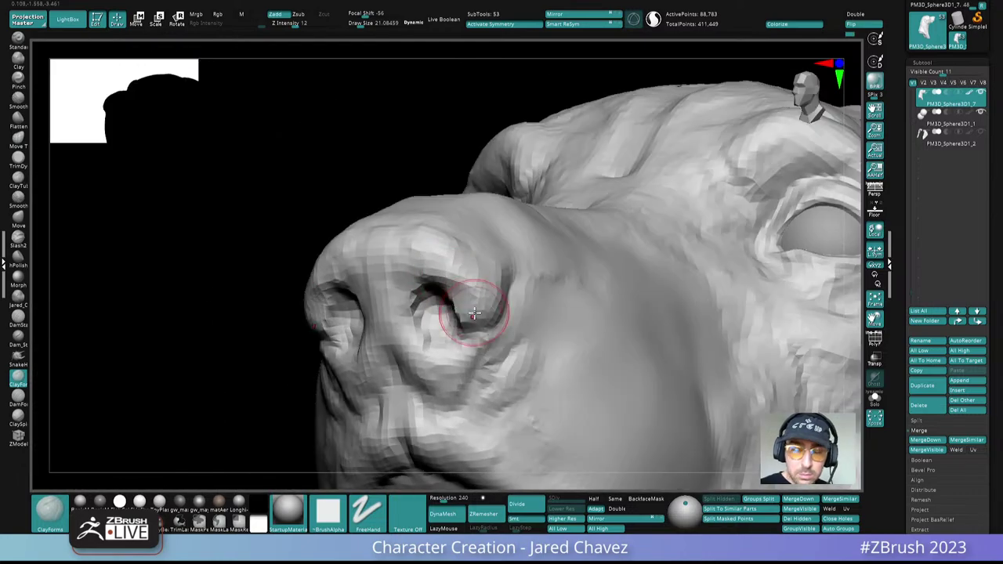
right_click_drag(436, 231, 423, 233)
key("space")
left_click(435, 274)
right_click_drag(436, 273, 470, 276)
left_click_drag(414, 298, 417, 304)
key("ctrl+z")
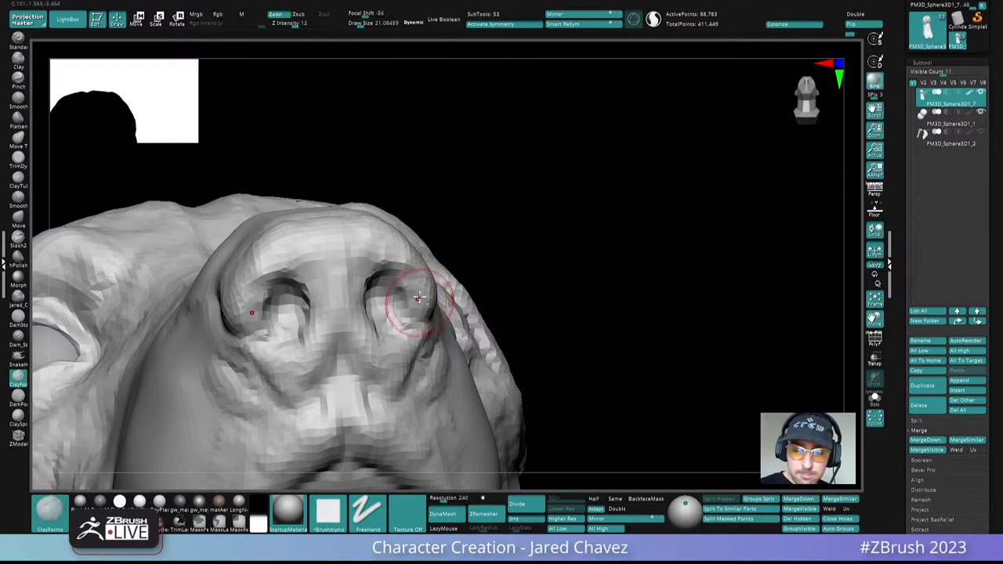
Step: Reduce the brush's draw size to about 13.5 and remesh the head with DynaMesh at a resolution of 328
mouse_move(415, 298)
right_mouse_down()
mouse_move(457, 275)
mouse_move(470, 224)
mouse_move(413, 244)
mouse_move(441, 242)
mouse_move(462, 255)
mouse_move(456, 229)
mouse_move(474, 247)
mouse_move(457, 155)
right_mouse_up()
right_click(462, 255)
mouse_move(578, 221)
right_mouse_down()
mouse_move(591, 274)
mouse_move(600, 234)
right_mouse_up()
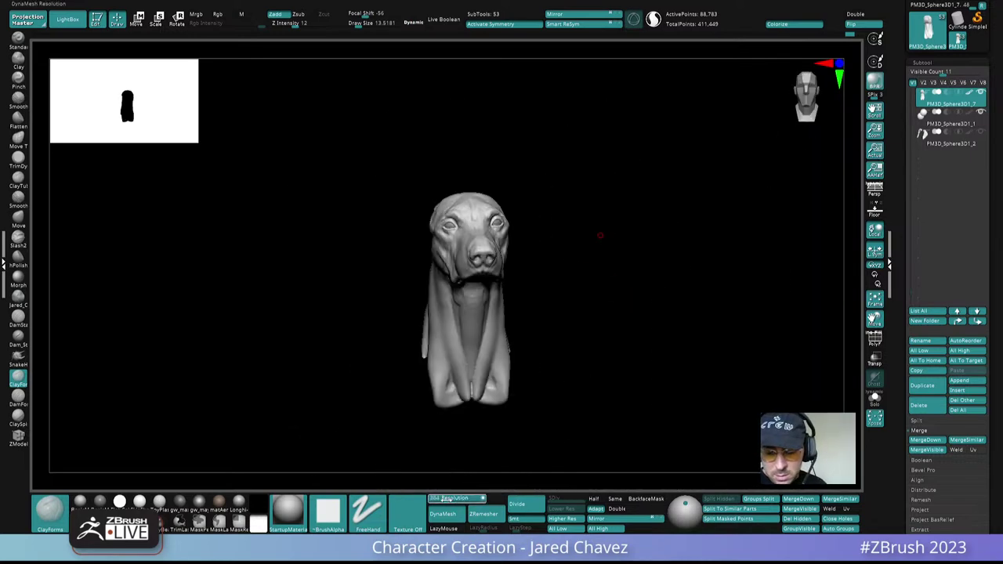
left_click_drag(446, 500, 442, 498)
left_click_drag(575, 323, 604, 350, "ctrl")
Step: Smooth the rough surface inside the nostrils at the front of the dog's nose
right_click_drag(502, 265, 574, 423, "ctrl")
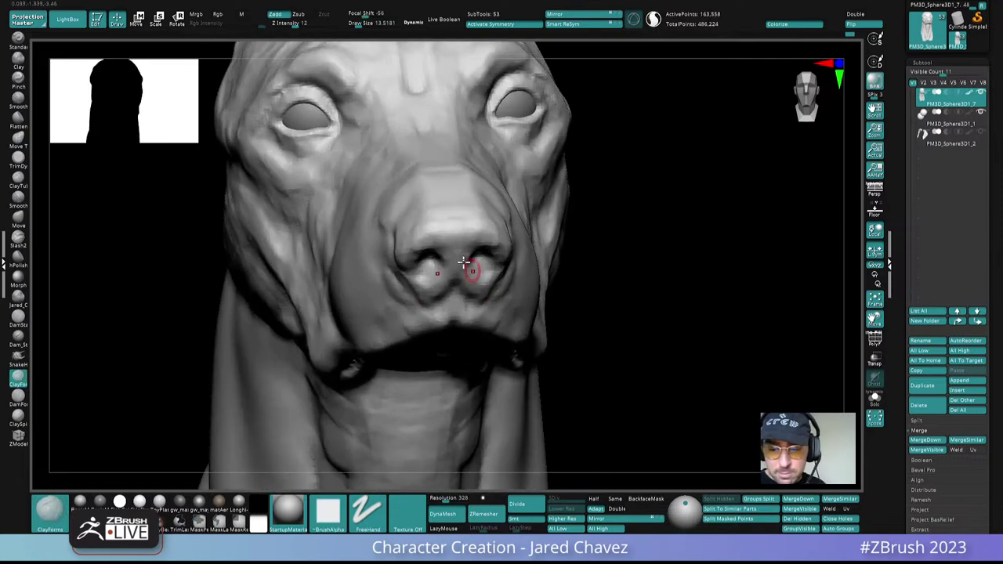
mouse_move(464, 263)
right_mouse_down()
mouse_move(494, 305)
mouse_move(474, 267)
mouse_move(515, 257)
right_mouse_up()
left_click_drag(516, 257, 479, 279, "shift")
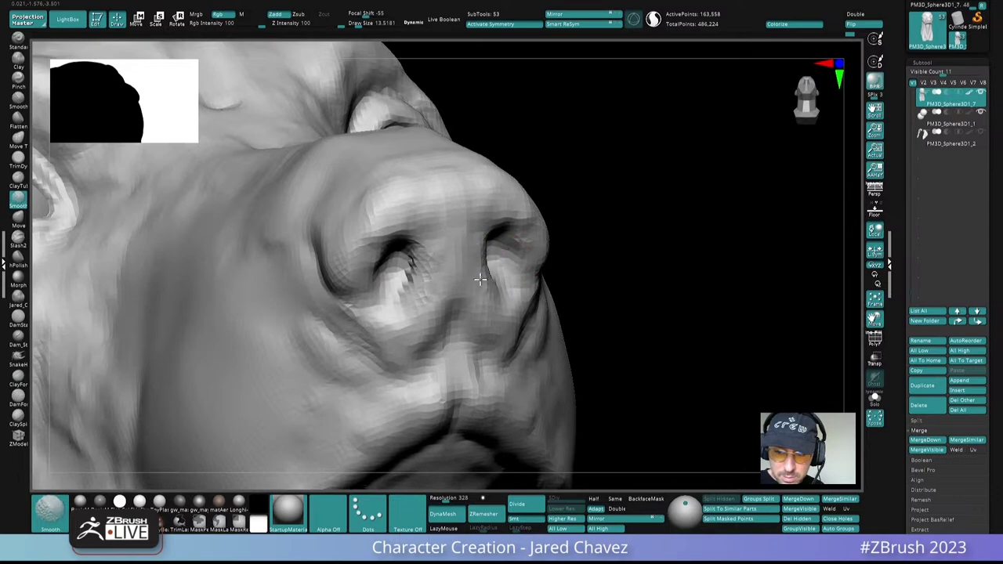
right_click_drag(479, 280, 483, 259, "ctrl")
mouse_move(596, 240)
right_mouse_down()
mouse_move(577, 250)
mouse_move(608, 240)
mouse_move(537, 244)
mouse_move(595, 287)
right_mouse_up()
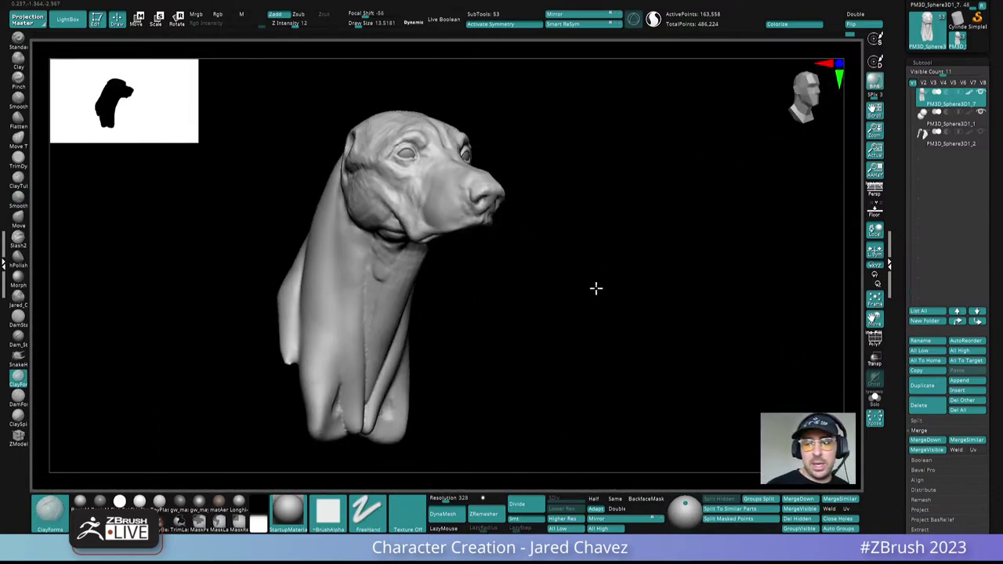
Step: Start saving the tool to disk and browse to Archive > ZbrushLive > AnimalAnatomy > Zbrush on the Projects (A:) drive
left_click(959, 60)
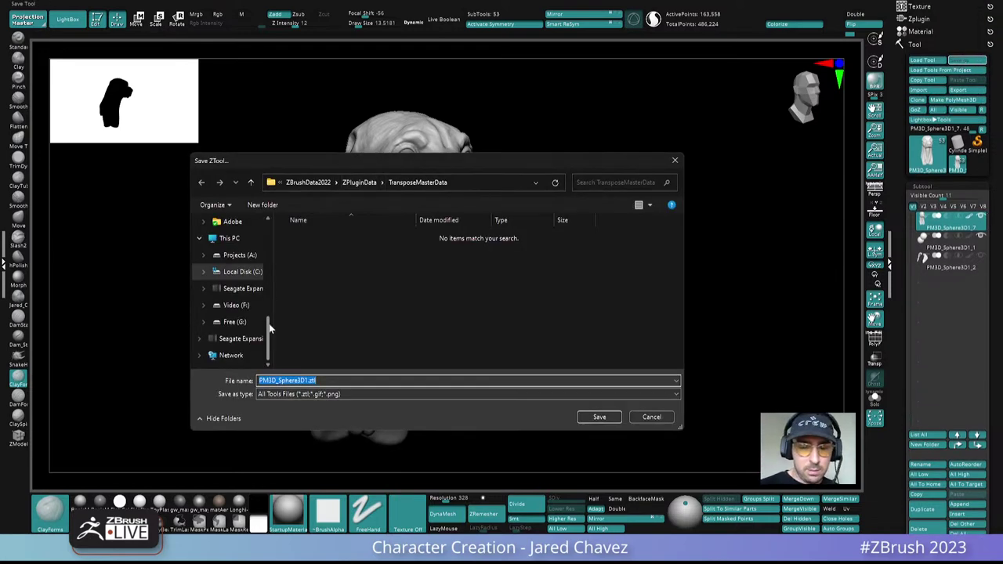
left_click_drag(267, 333, 269, 264)
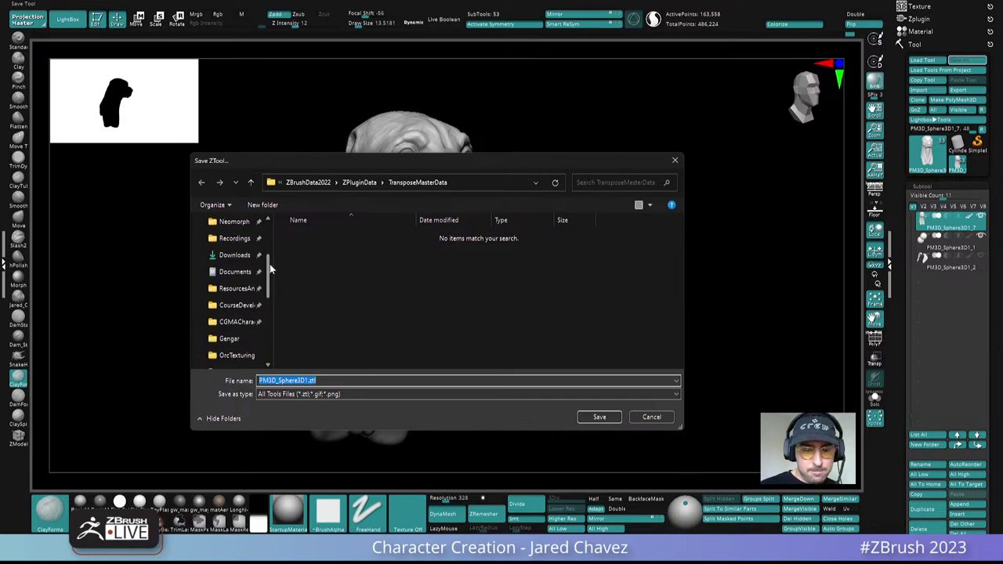
left_click(243, 289)
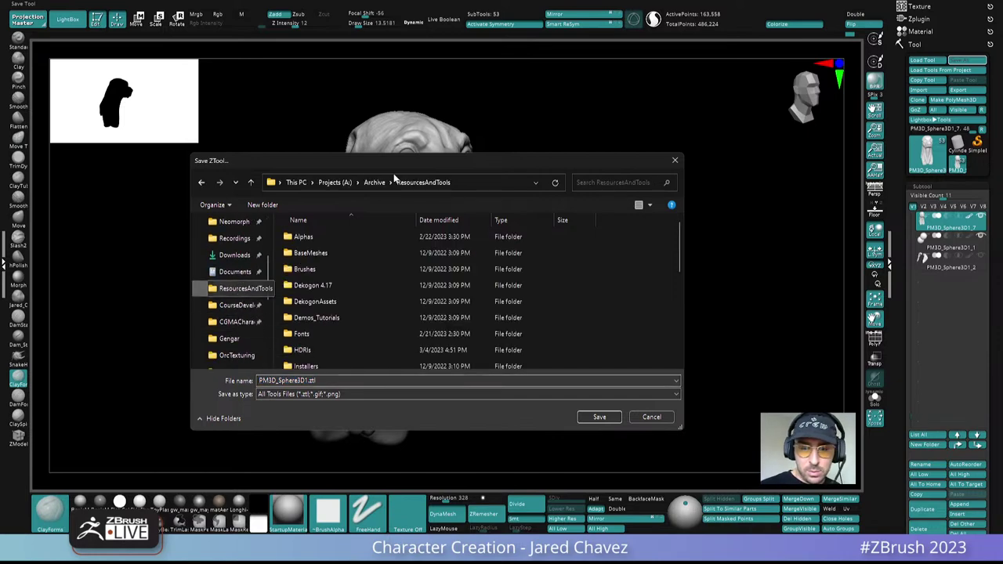
left_click(374, 181)
scroll(678, 264, "down", 5)
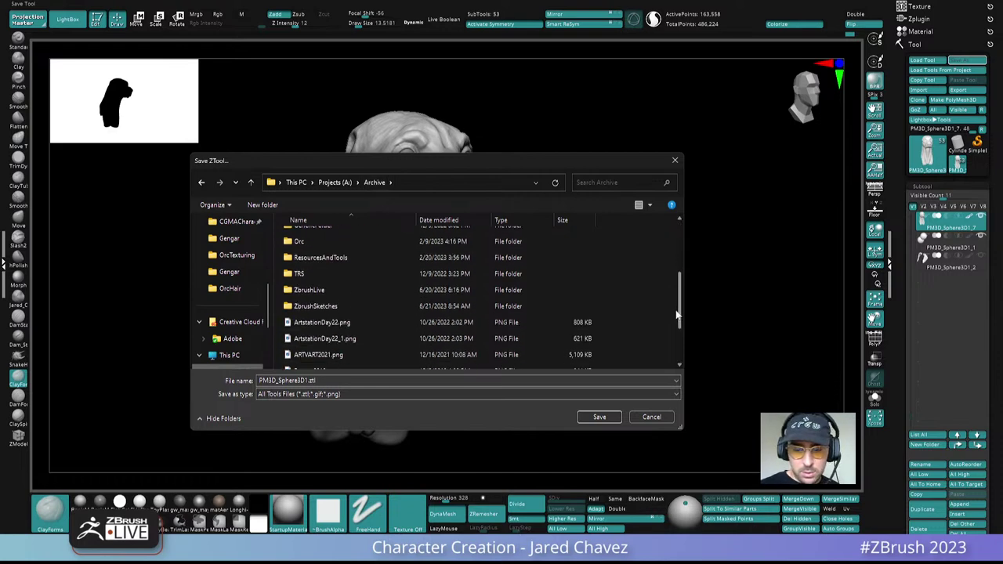
double_click(343, 277)
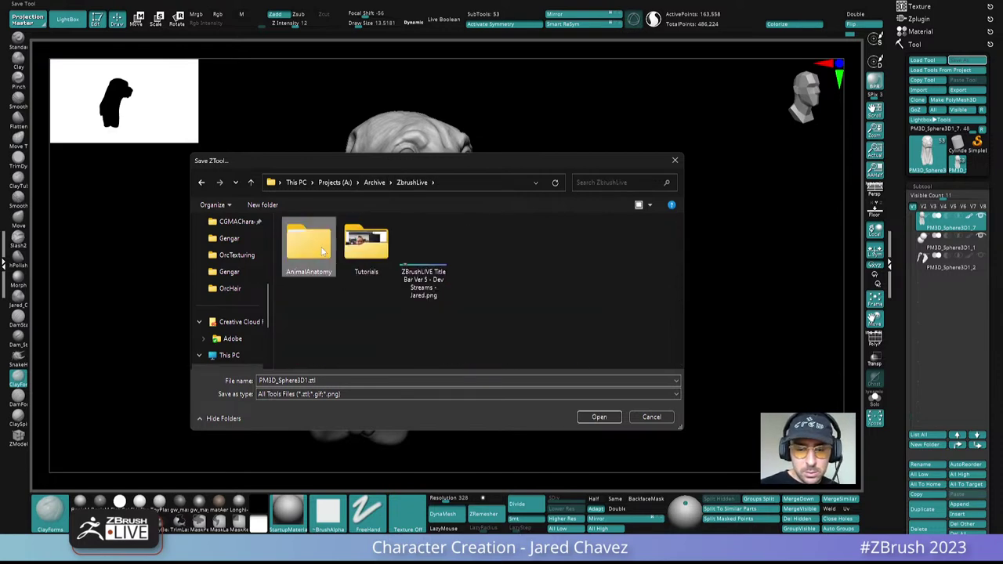
double_click(321, 247)
double_click(322, 254)
Step: Base the file name on Dog_02.ztl and save the current tool as Dog_03.ztl
left_click(323, 254)
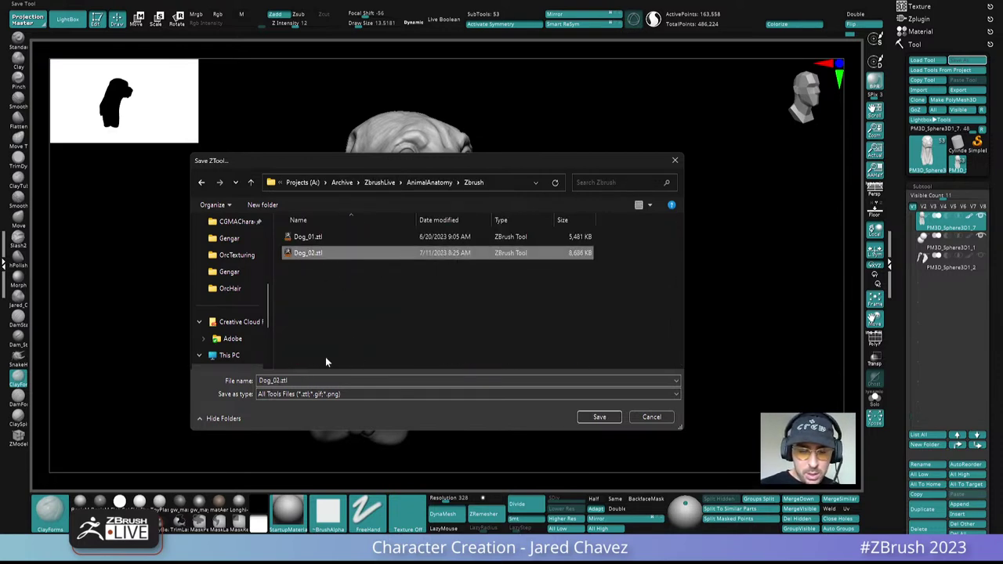
left_click(280, 382)
left_click(280, 382)
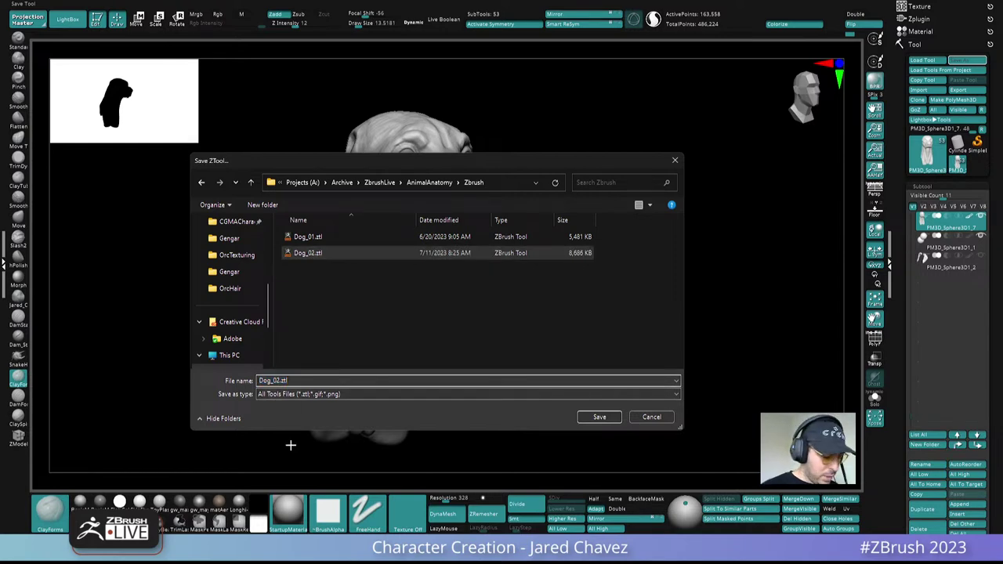
key("Return")
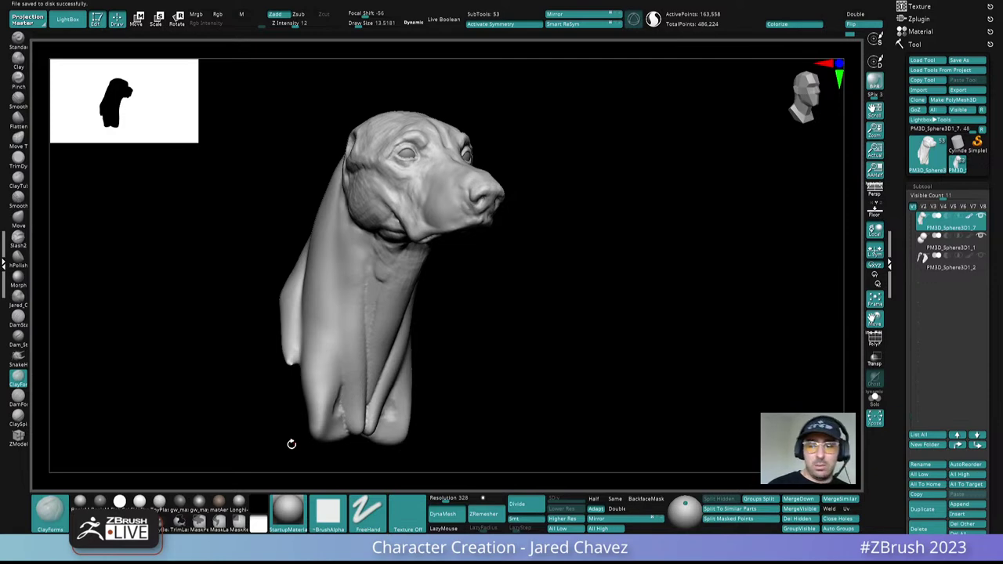
Step: Load the earlier Dog_02.ztl tool and return to the current dog's head
left_click_drag(535, 358, 506, 362, "shift")
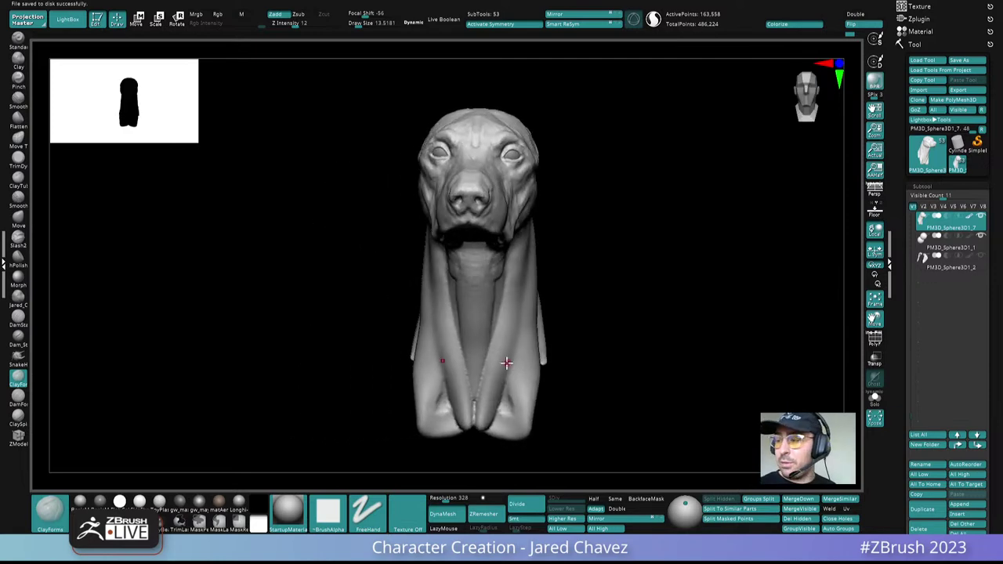
mouse_move(506, 362)
right_mouse_down()
mouse_move(586, 293)
mouse_move(616, 284)
right_mouse_up()
left_click(922, 60)
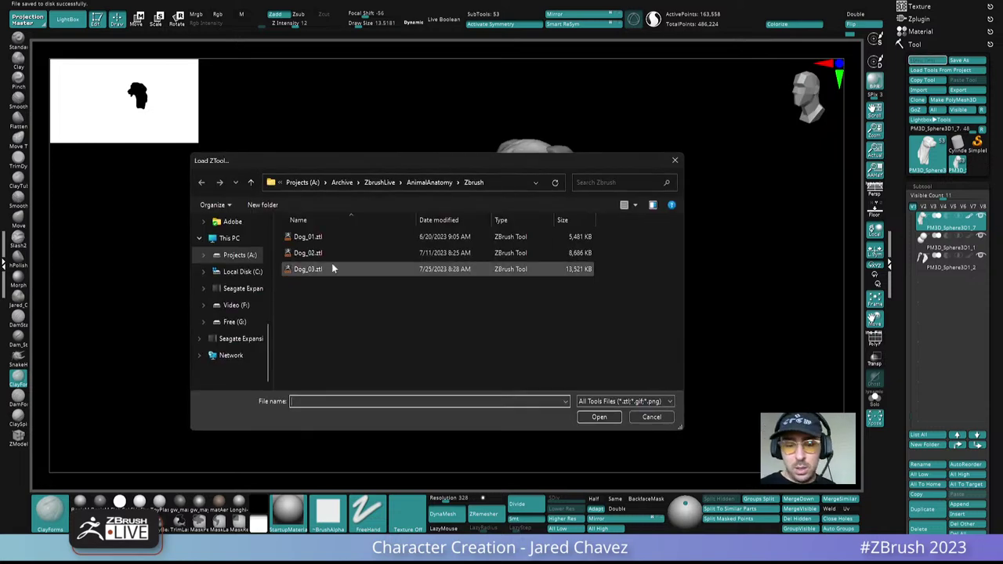
left_click(332, 253)
left_click(598, 416)
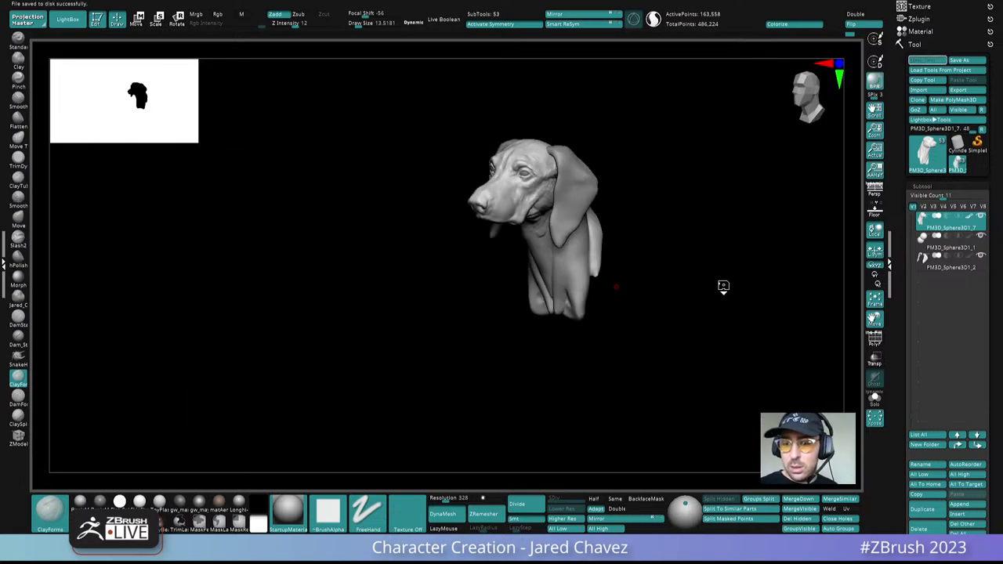
mouse_move(689, 297)
right_mouse_down()
mouse_move(495, 316)
mouse_move(280, 309)
mouse_move(314, 298)
mouse_move(293, 287)
mouse_move(335, 302)
mouse_move(335, 293)
right_mouse_up()
left_click(958, 164)
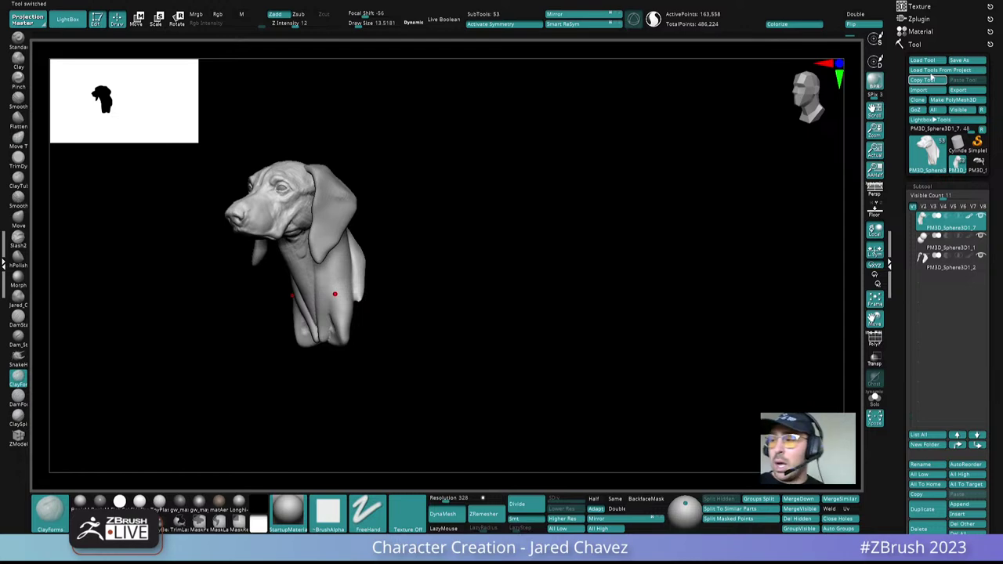
Step: Load the earliest version, Dog_01.ztl, and view its full-body muscle blockout
left_click(922, 61)
left_click(327, 241)
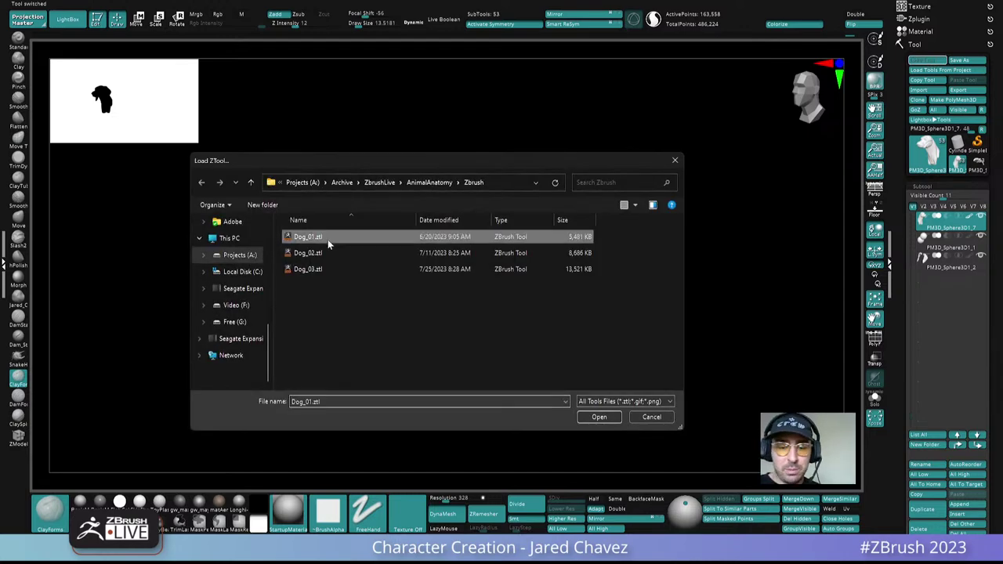
left_click(600, 416)
right_click_drag(600, 412, 510, 330)
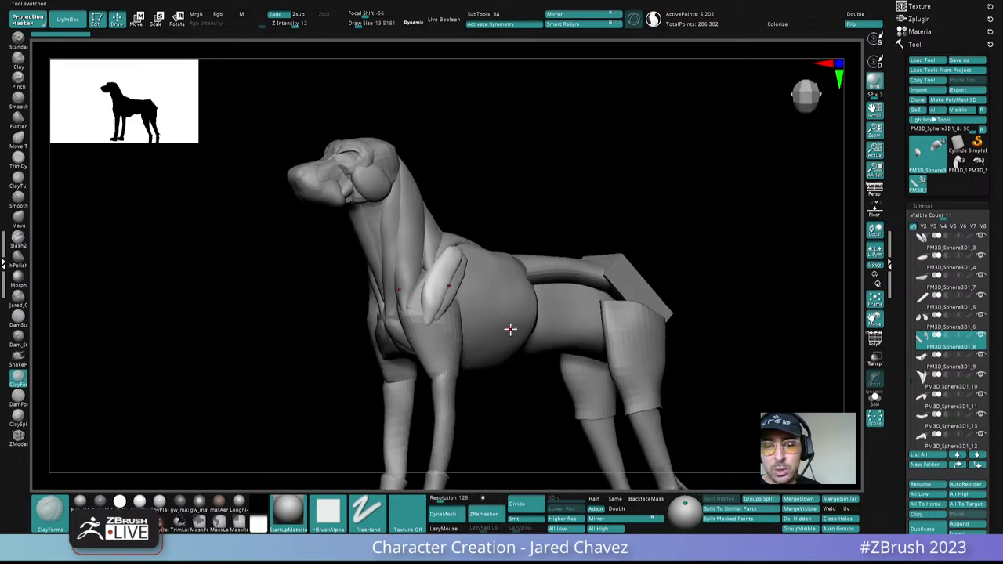
Step: Compare the Dog_02 full-body muscle model with the current head sculpt by switching between the two loaded tools
left_click(978, 164)
right_click_drag(603, 274, 527, 310)
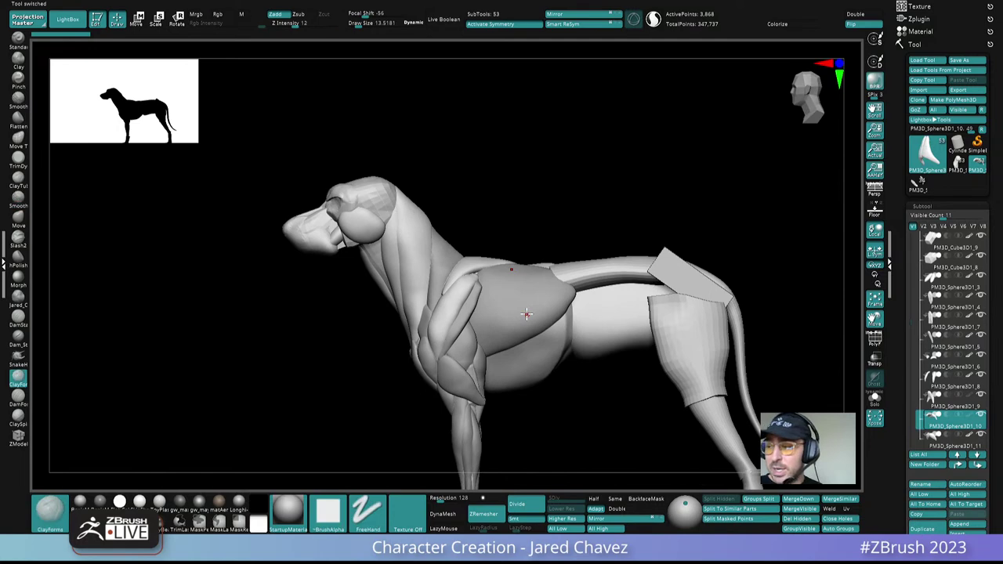
left_click(956, 164)
right_click_drag(400, 312, 553, 308)
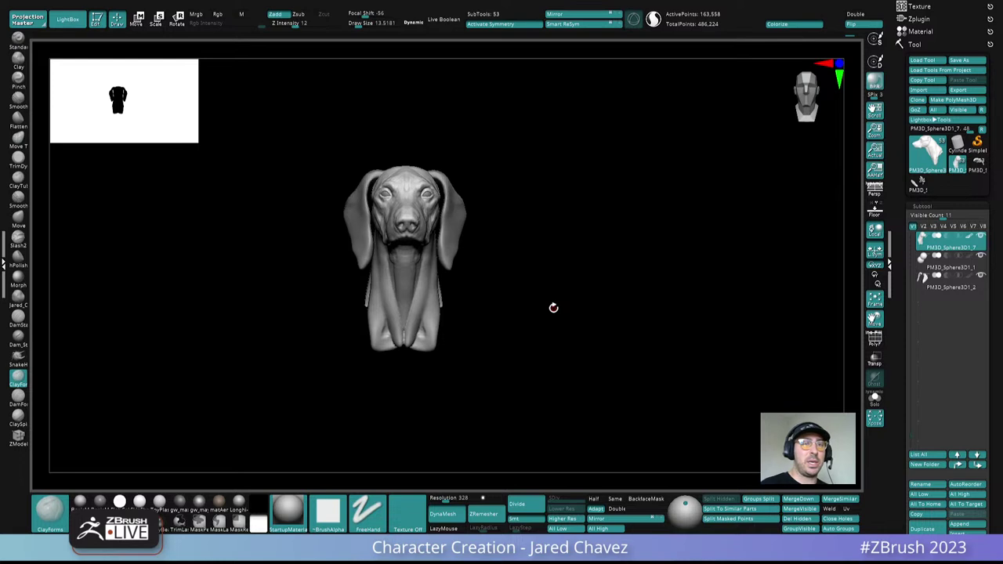
left_click_drag(553, 308, 674, 313)
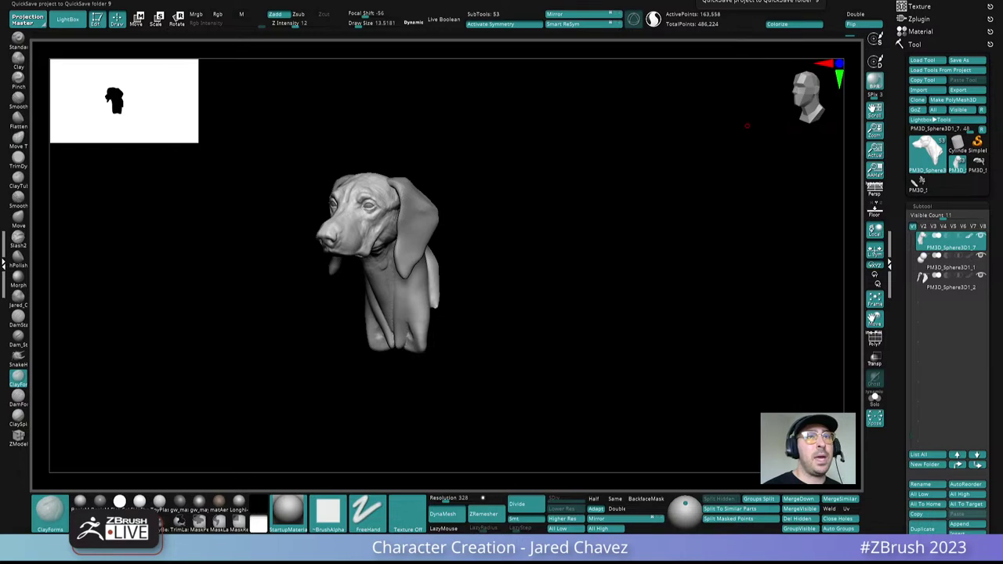
Step: Switch to the browser, look through the creature artwork on the artist's Instagram profile, and return to ZBrush
left_click_drag(733, 0, 489, 16)
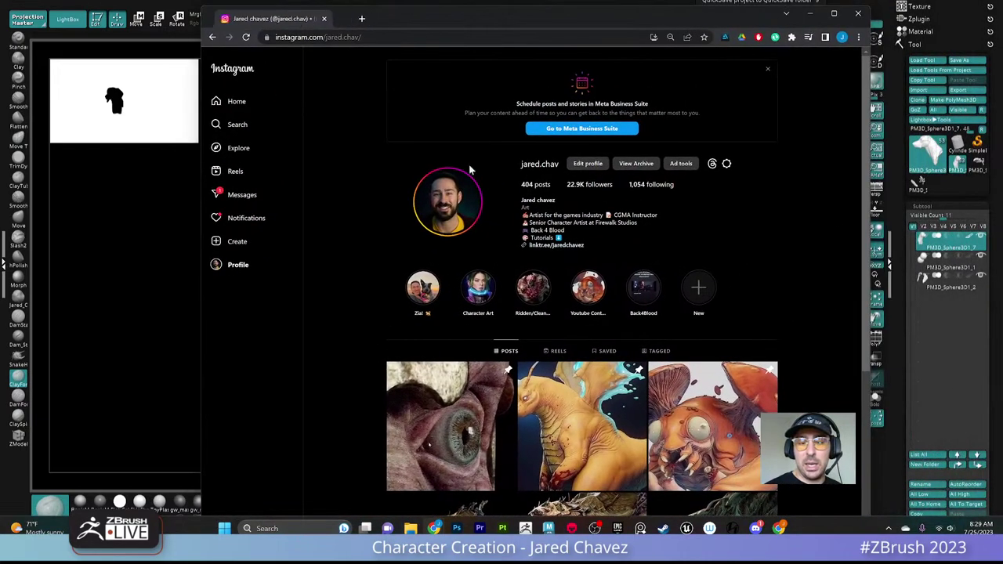
left_click(833, 13)
scroll(227, 394, "down", 3)
scroll(513, 204, "down", 5)
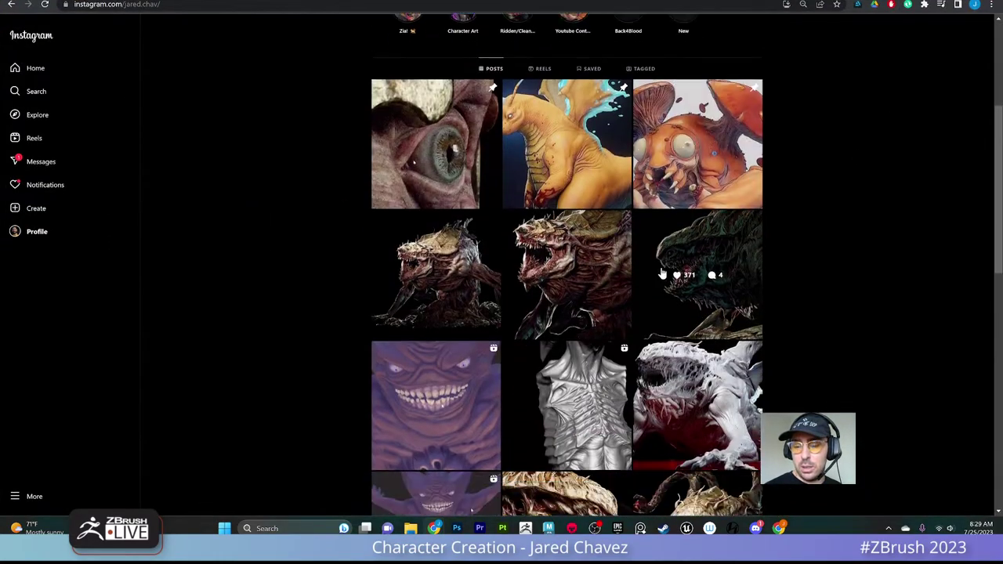
scroll(513, 203, "up", 3)
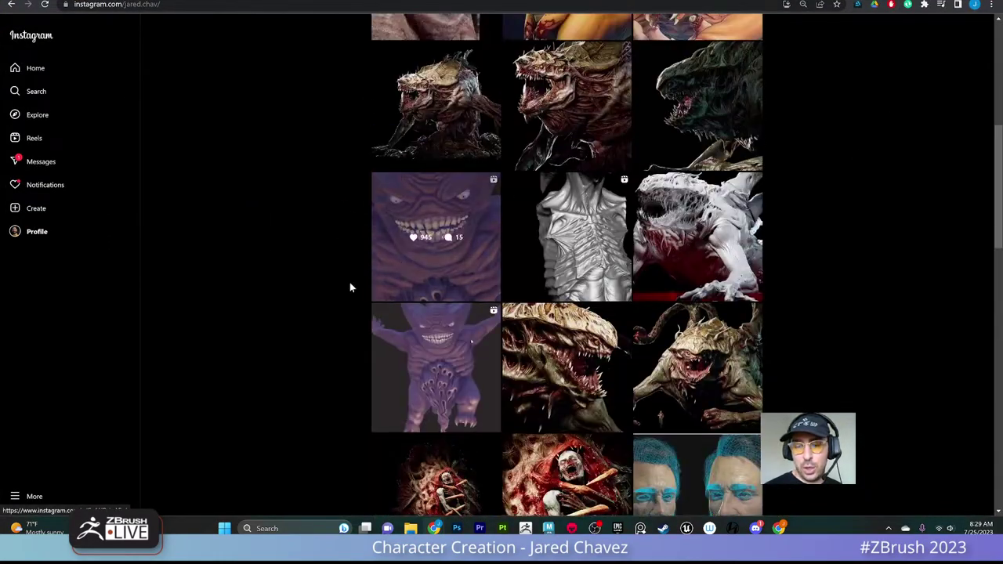
scroll(431, 290, "up", 1)
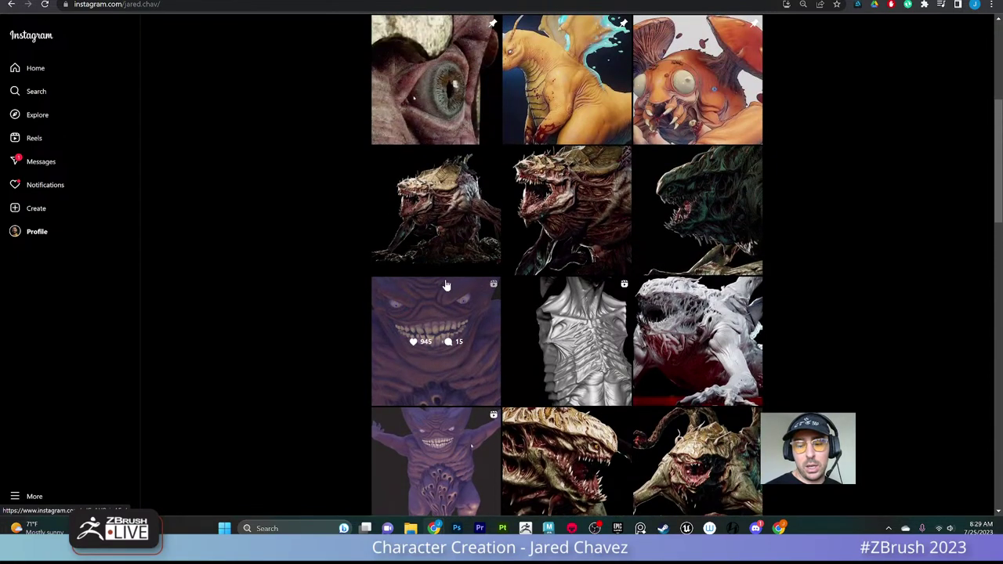
scroll(462, 311, "up", 5)
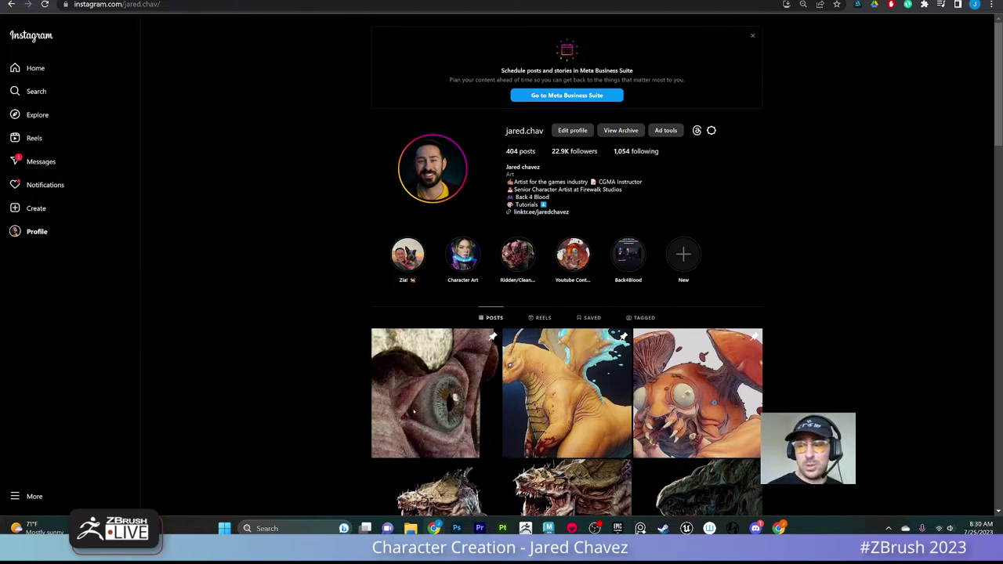
scroll(697, 313, "down", 3)
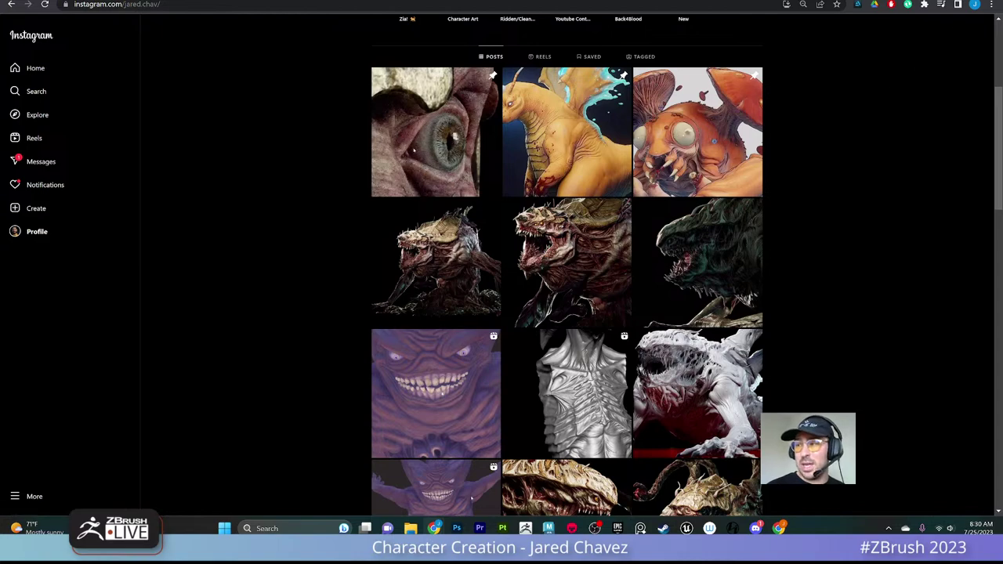
left_click(525, 528)
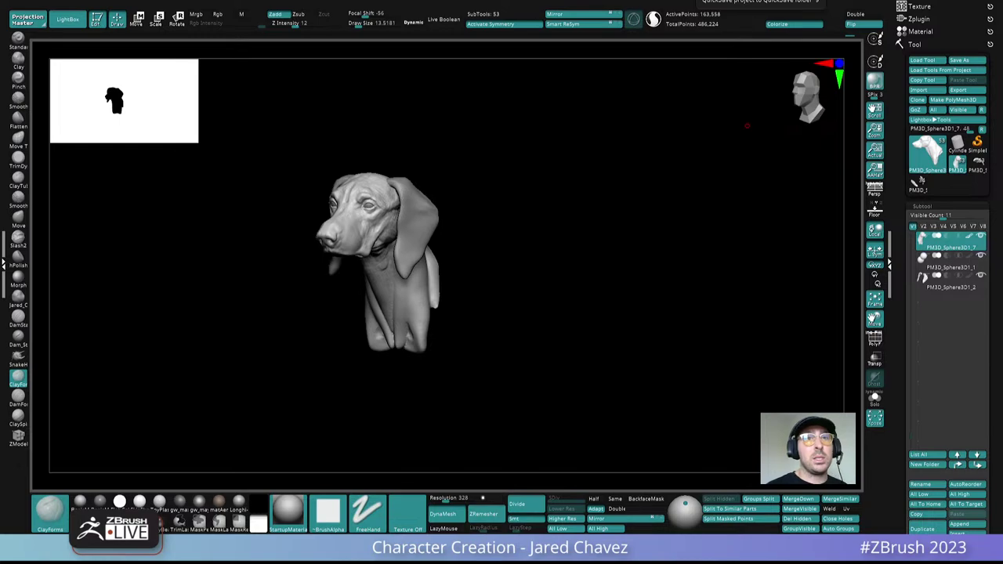
Step: Switch to the artist's YouTube channel in the browser and look through the latest videos, popular videos and Shorts
key("alt+Tab")
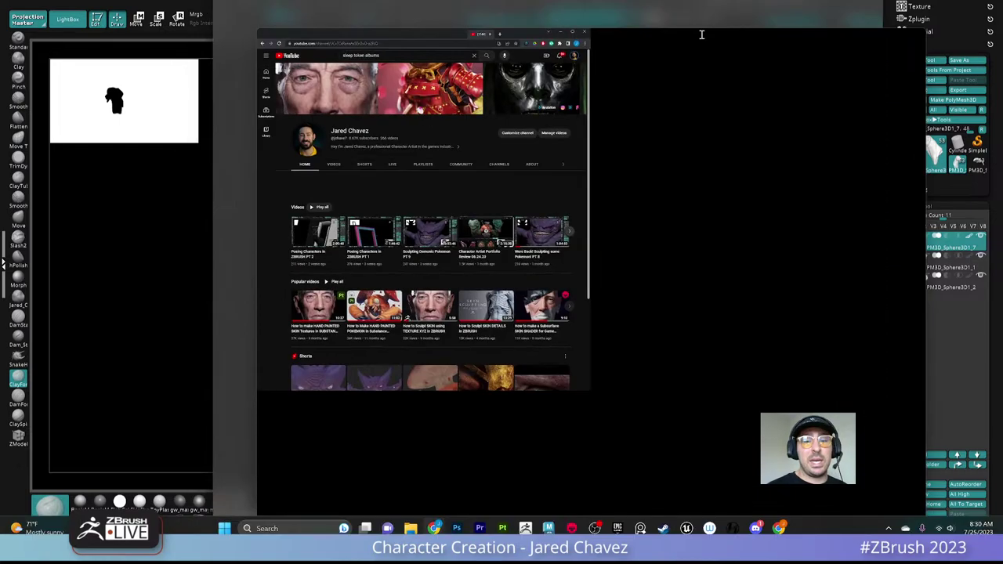
left_click(818, 29)
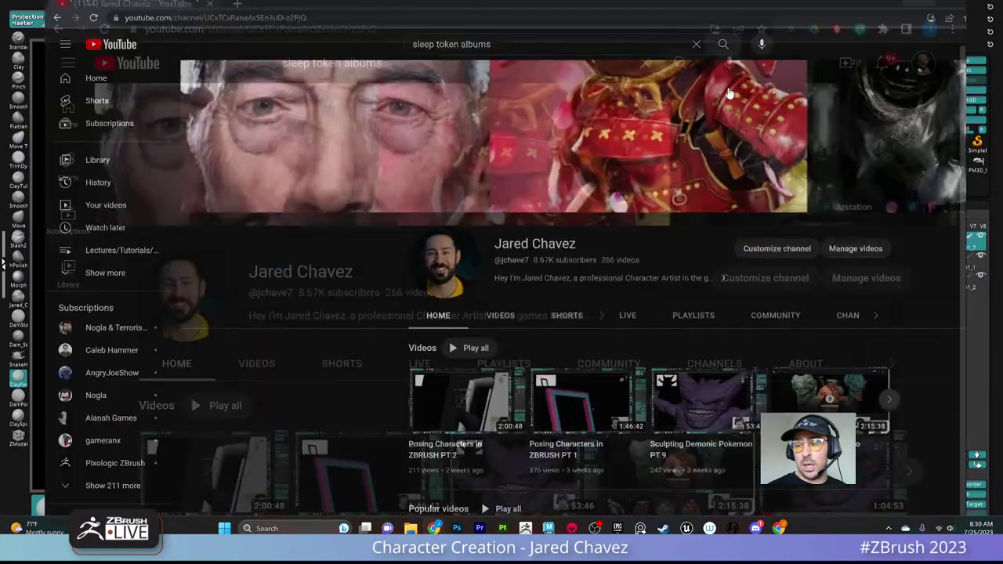
scroll(307, 288, "down", 2)
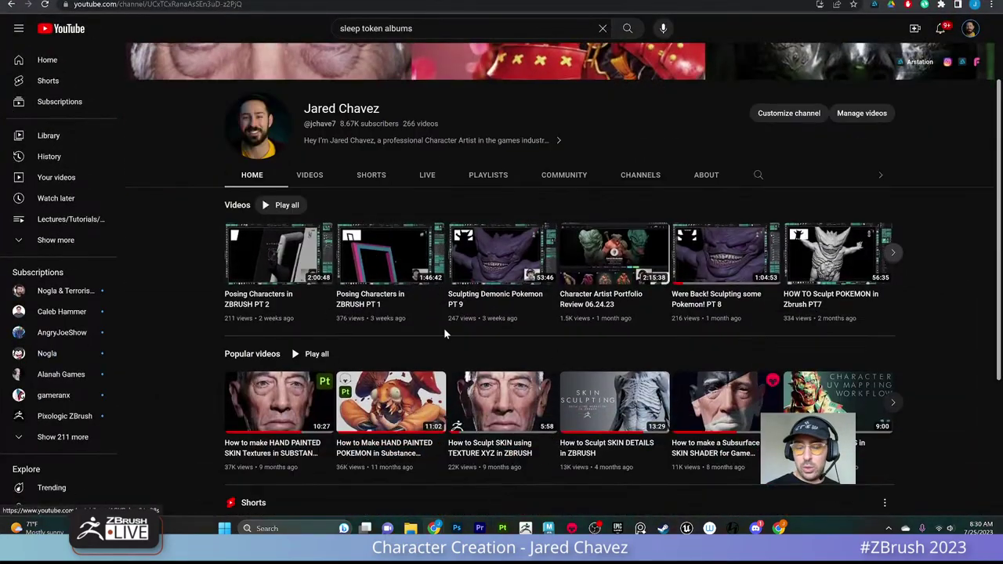
scroll(443, 327, "down", 2)
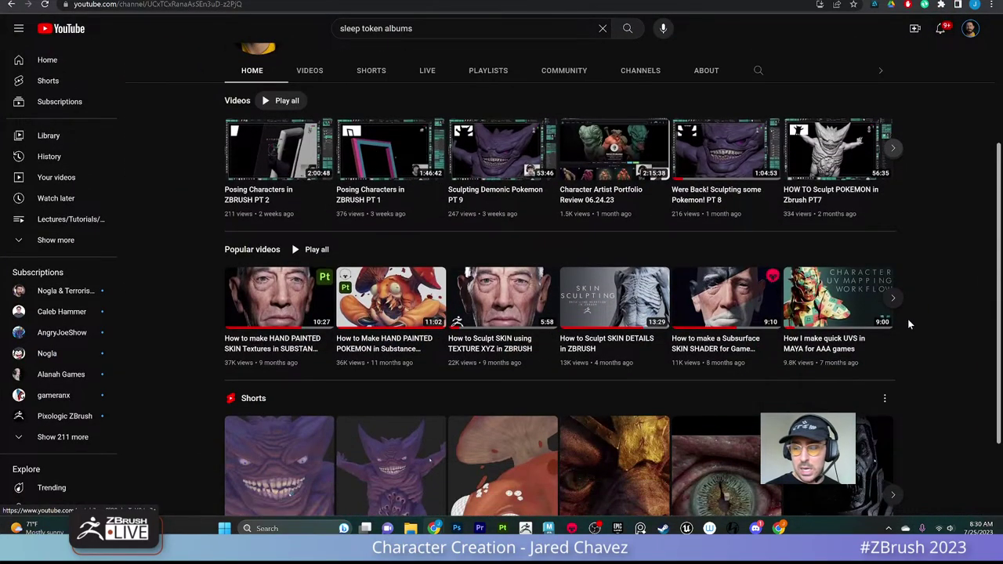
left_click(893, 301)
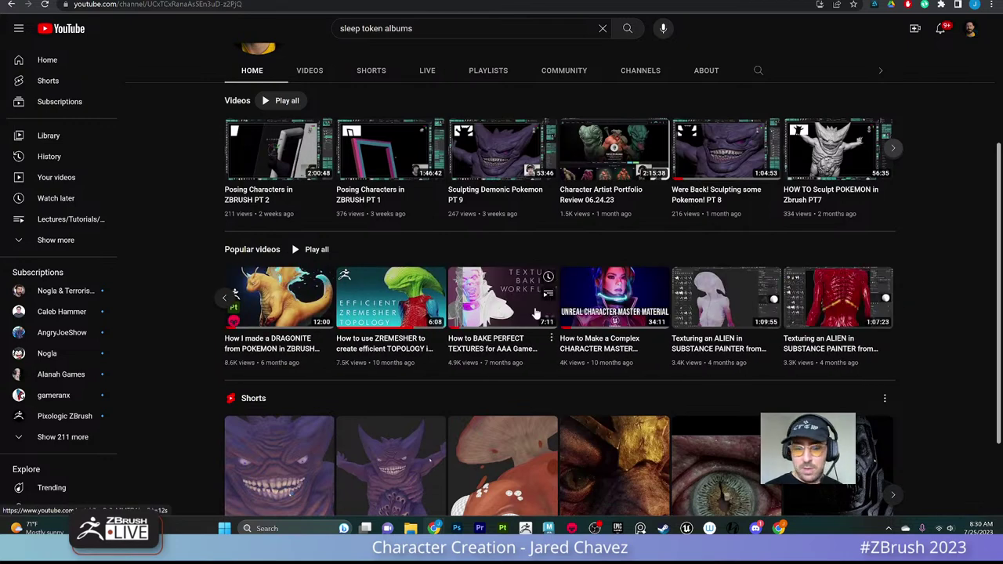
mouse_move(296, 312)
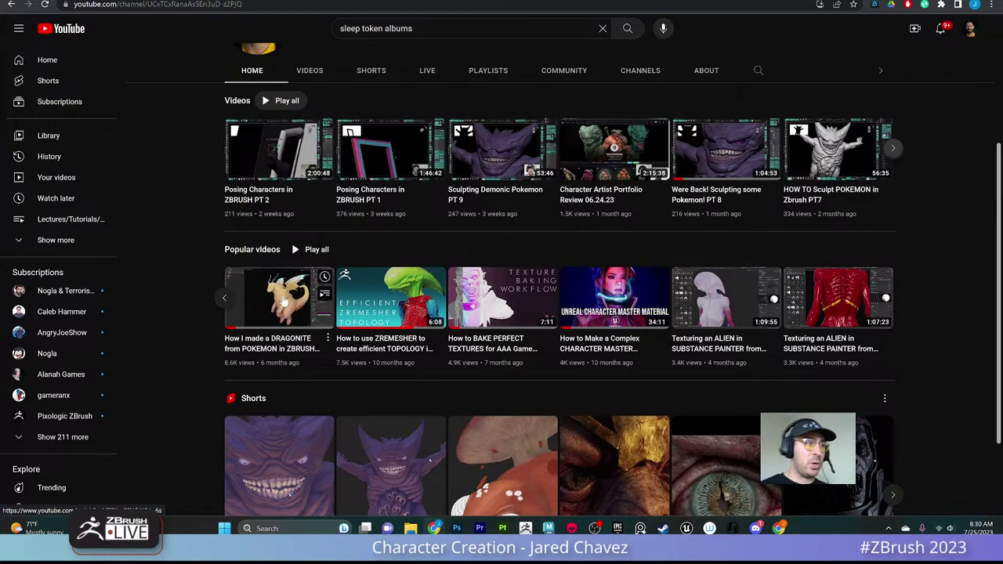
scroll(283, 302, "down", 2)
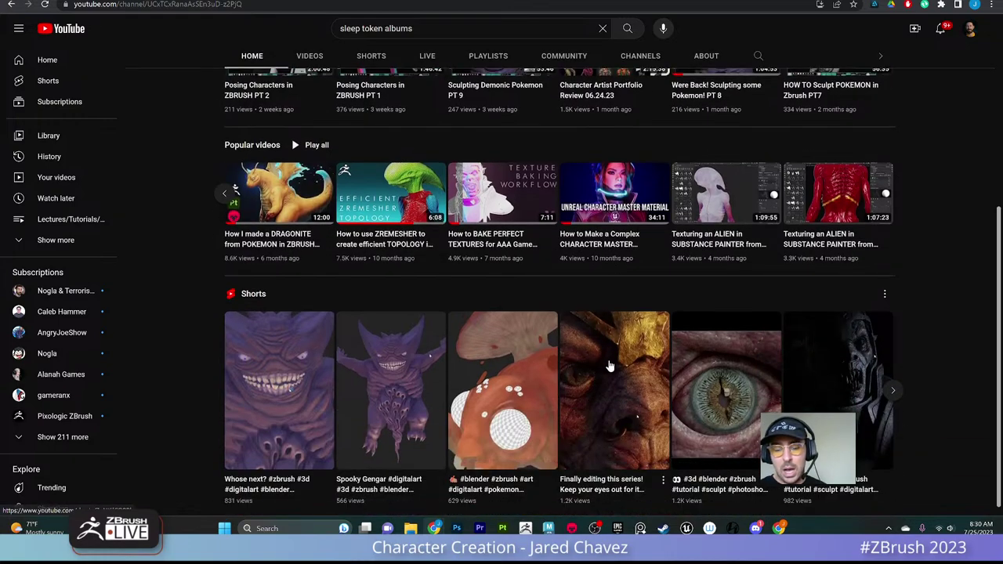
scroll(284, 302, "up", 4)
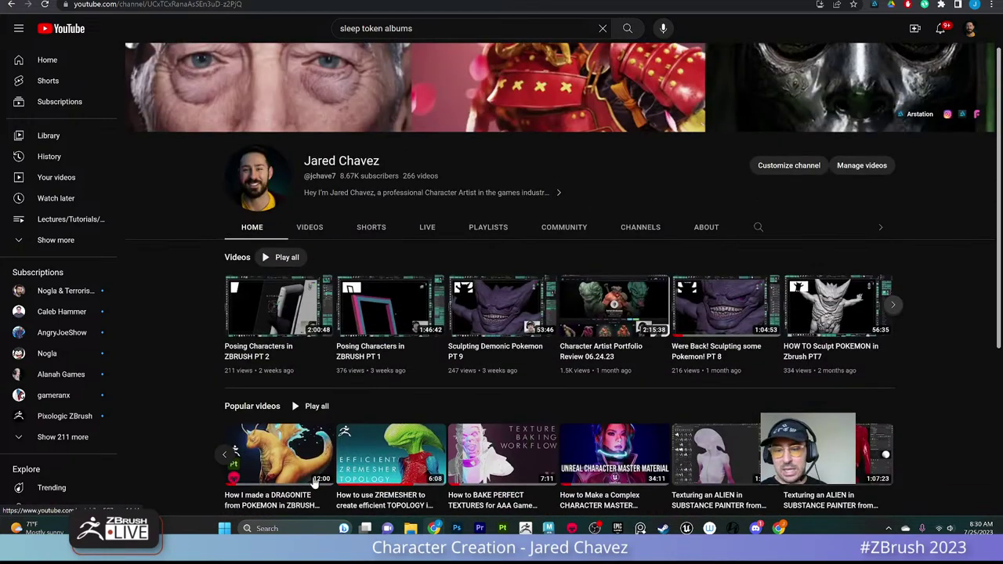
Step: Go to artstation.com, search for the artist by name, open the matching profile and look through the portfolio
left_click(252, 5)
type("art")
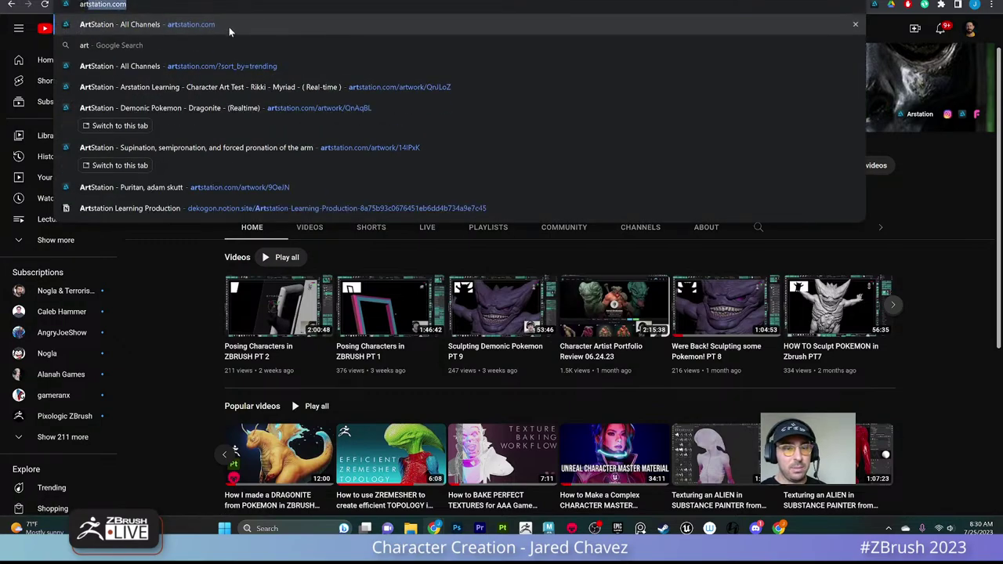
key("Return")
left_click(270, 35)
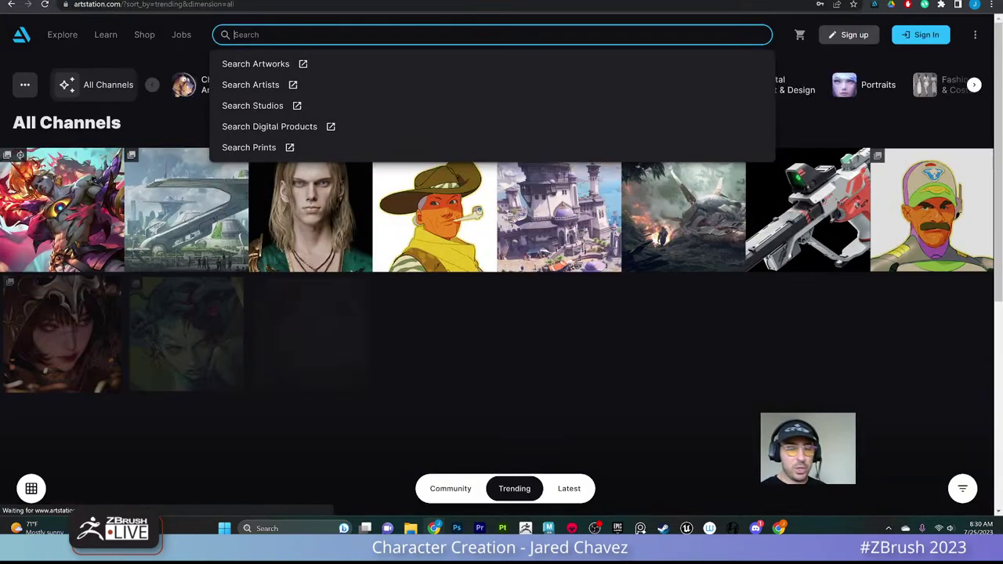
type("jared cha")
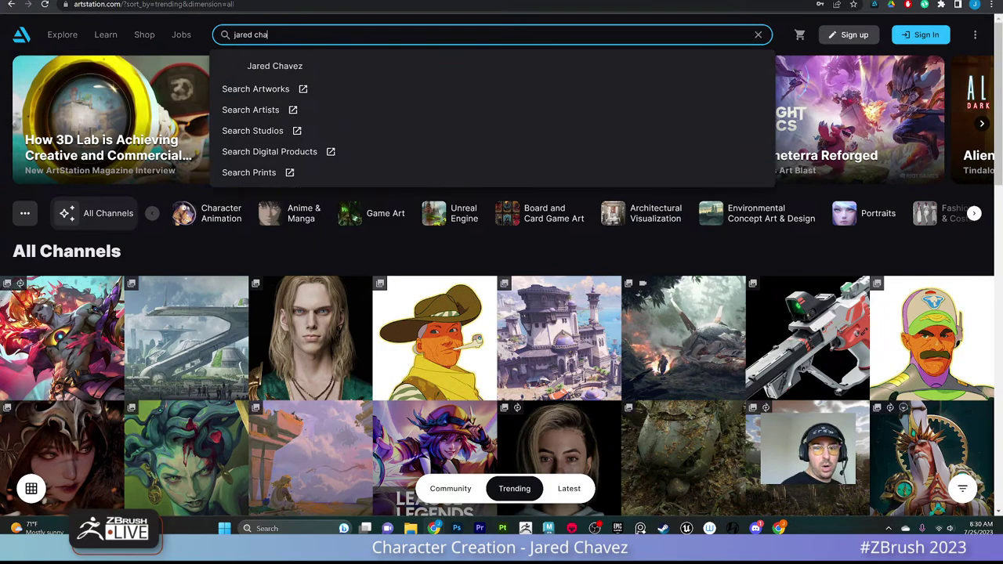
left_click(293, 72)
scroll(557, 240, "down", 2)
scroll(558, 240, "down", 10)
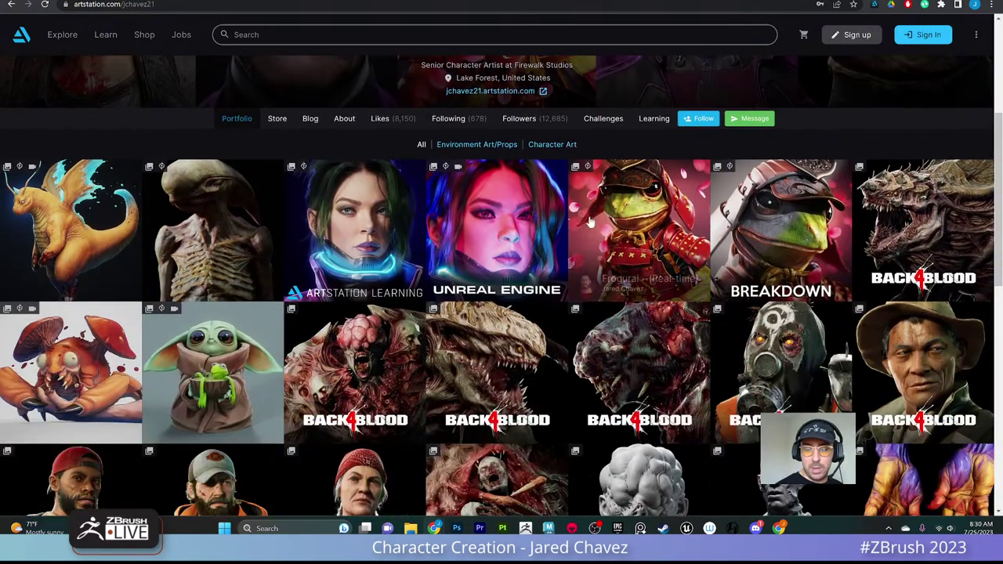
scroll(576, 224, "up", 10)
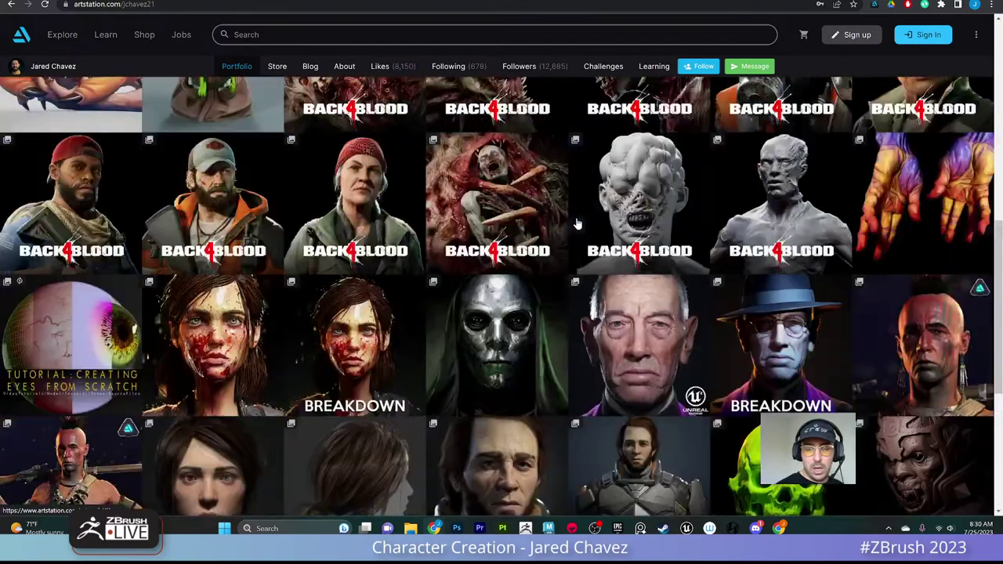